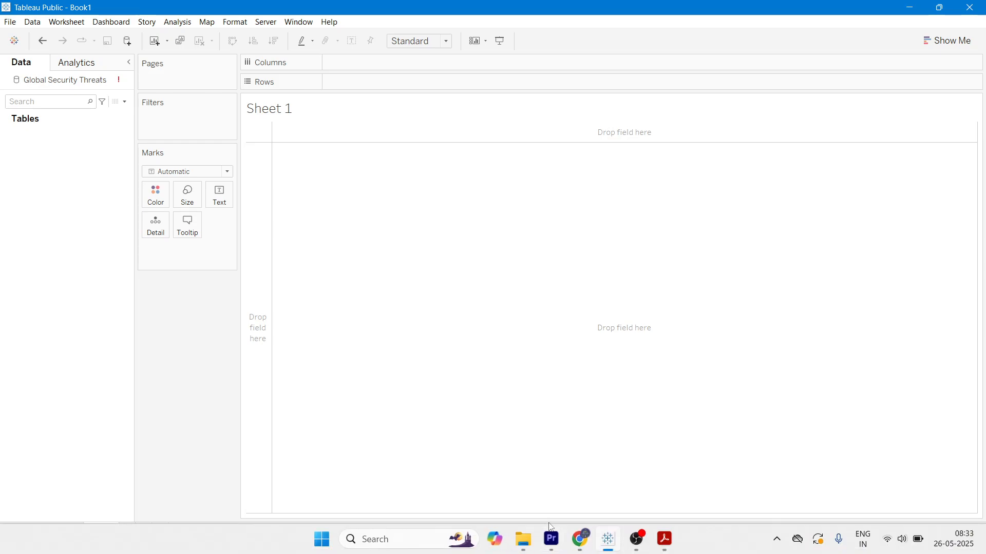
# Step: Switch to Chrome and search Google for "tableau help"
pyautogui.click(575, 535)
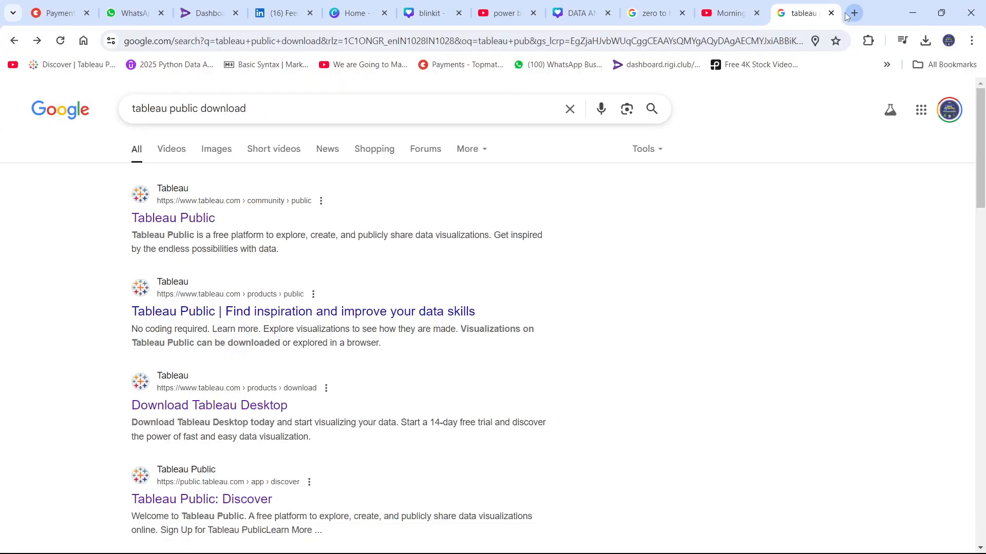
pyautogui.click(192, 118)
pyautogui.write('tab')
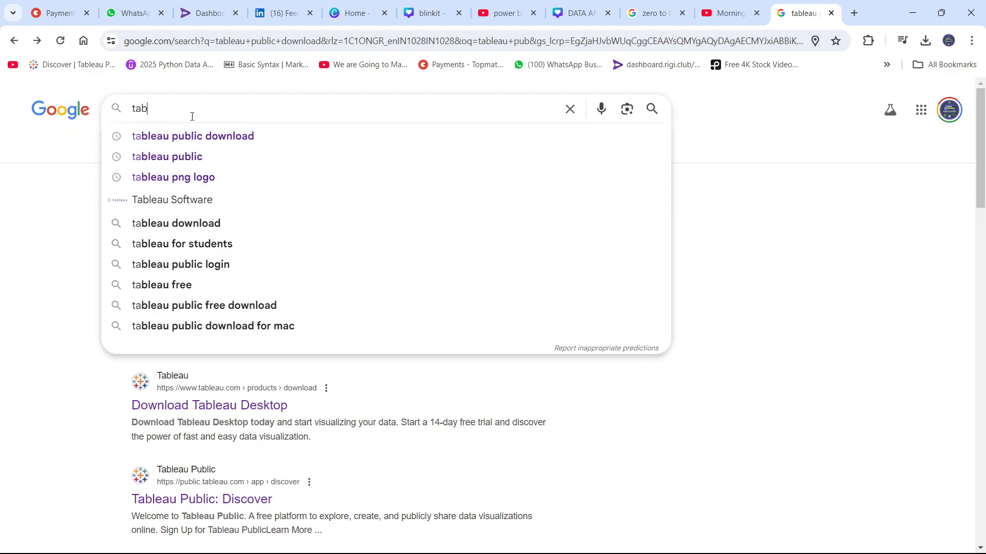
pyautogui.write('leau')
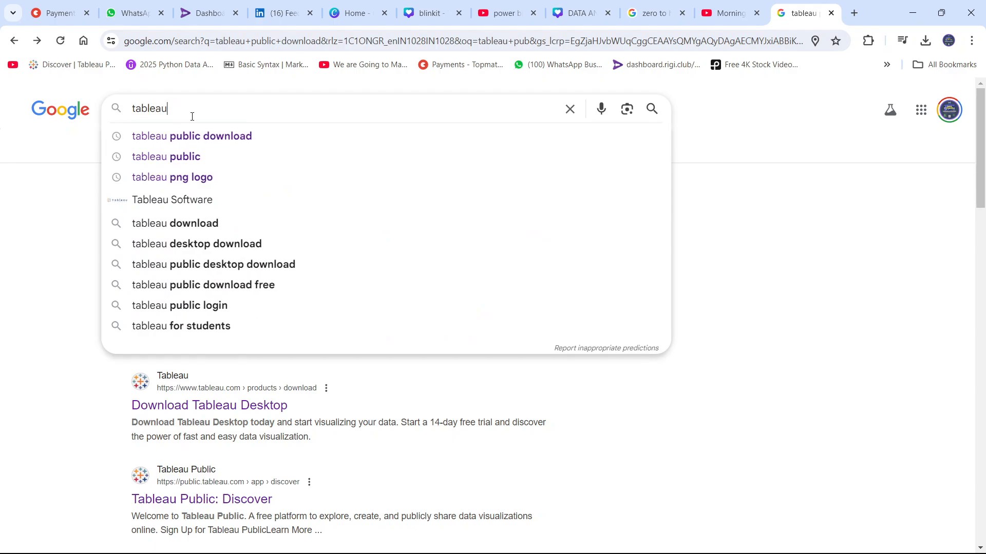
pyautogui.write(' he')
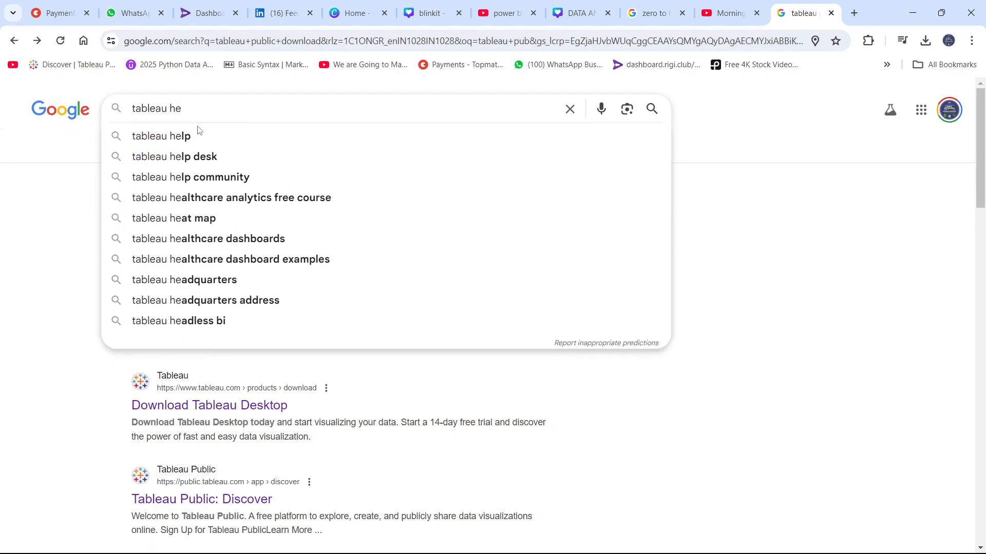
pyautogui.click(198, 130)
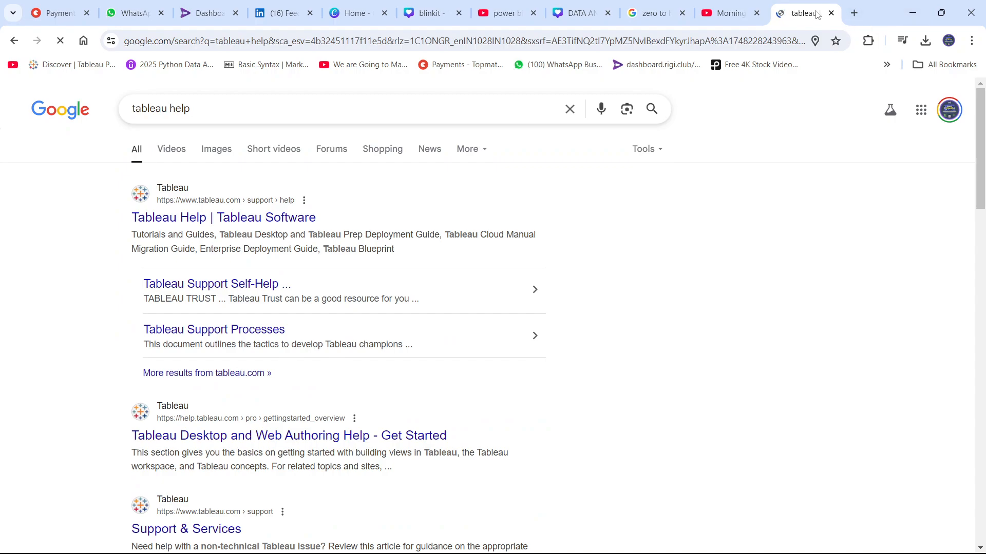
# Step: Move the "tableau help" search tab into its own browser window and maximize that window
pyautogui.moveTo(817, 13); pyautogui.dragTo(823, 59)
pyautogui.moveTo(894, 62); pyautogui.dragTo(802, 61)
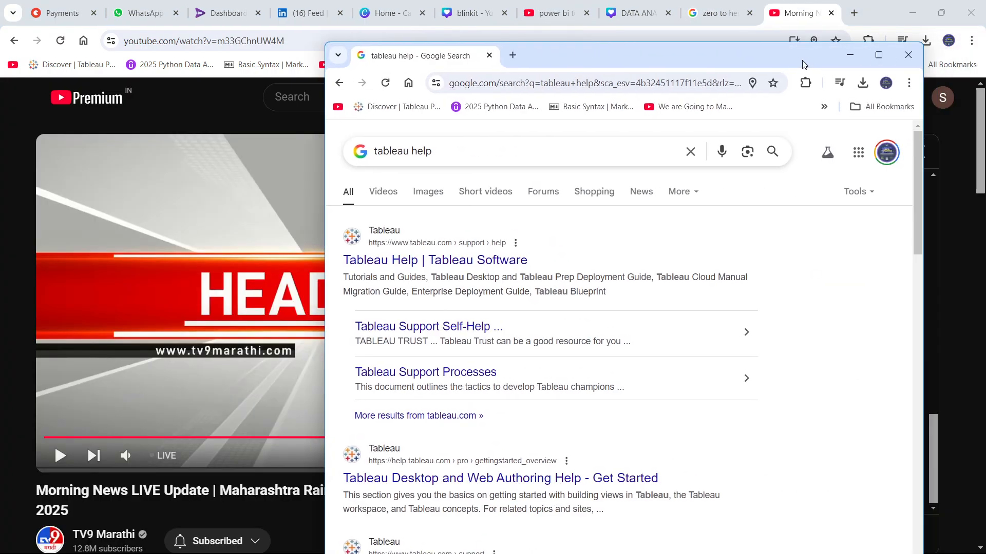
pyautogui.click(877, 57)
# Step: Open the Tableau Help page on tableau.com from the search results and look over its list of product topics
pyautogui.click(280, 220)
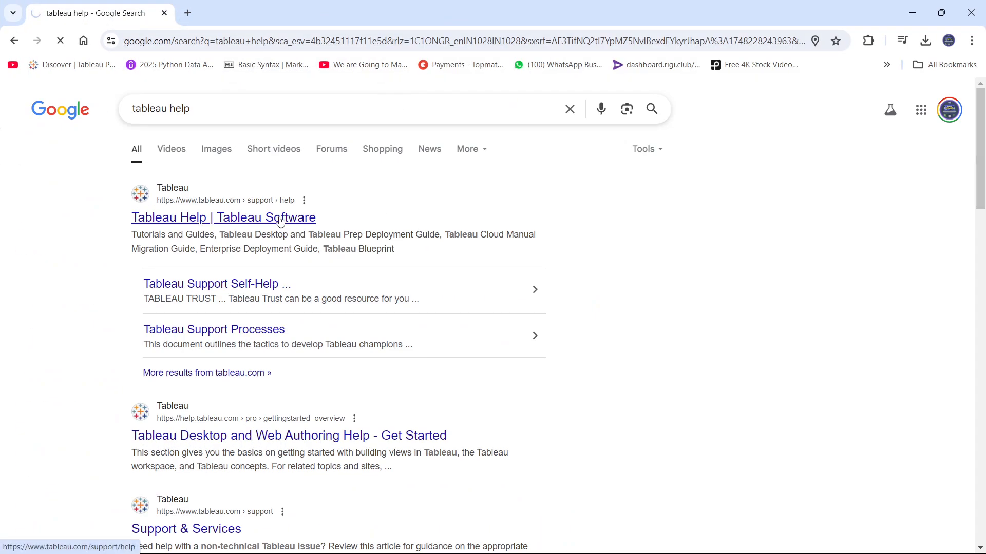
pyautogui.scroll(-5, 208, 359)
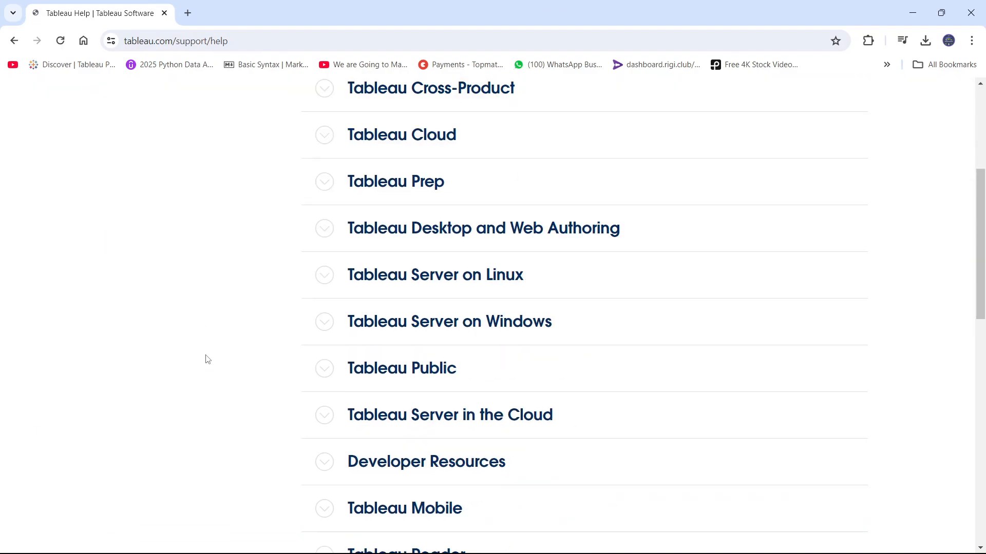
pyautogui.scroll(-10, 207, 359)
pyautogui.scroll(15, 207, 360)
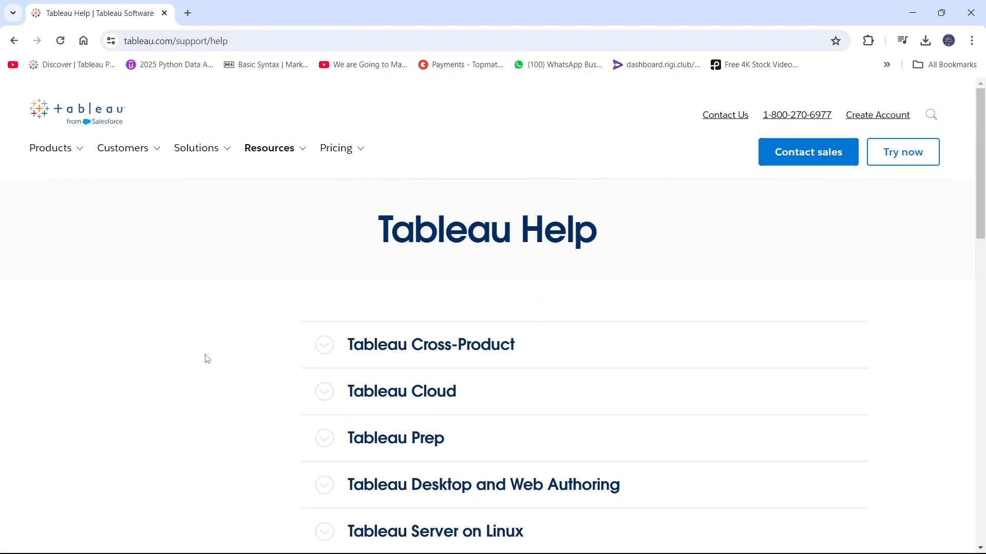
# Step: Search the Tableau website for "column chart"
pyautogui.click(930, 118)
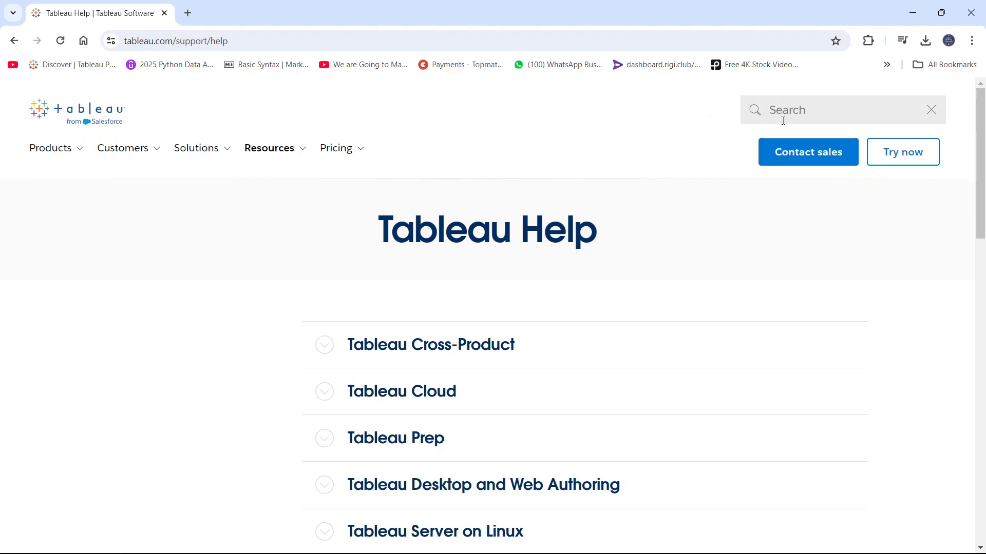
pyautogui.write('column chart')
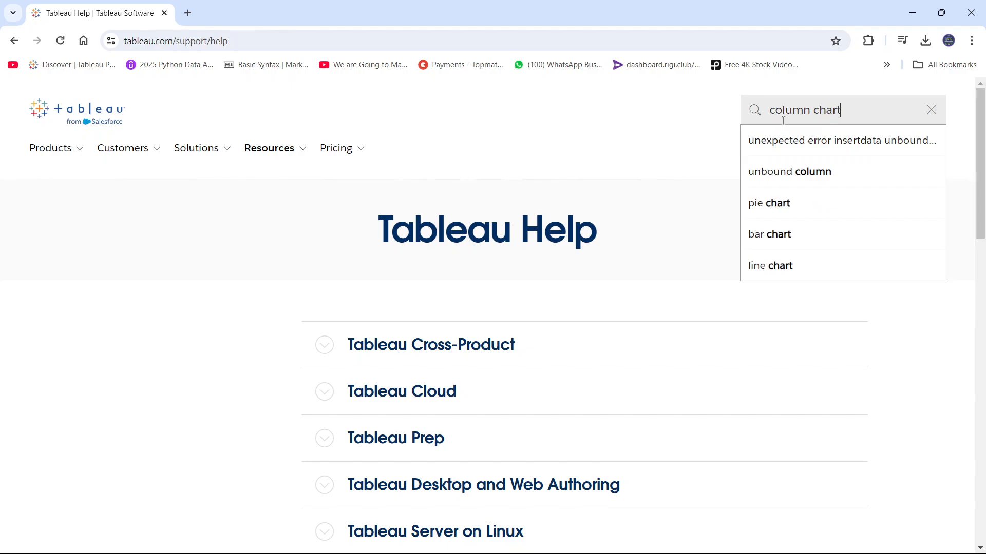
pyautogui.press('Return')
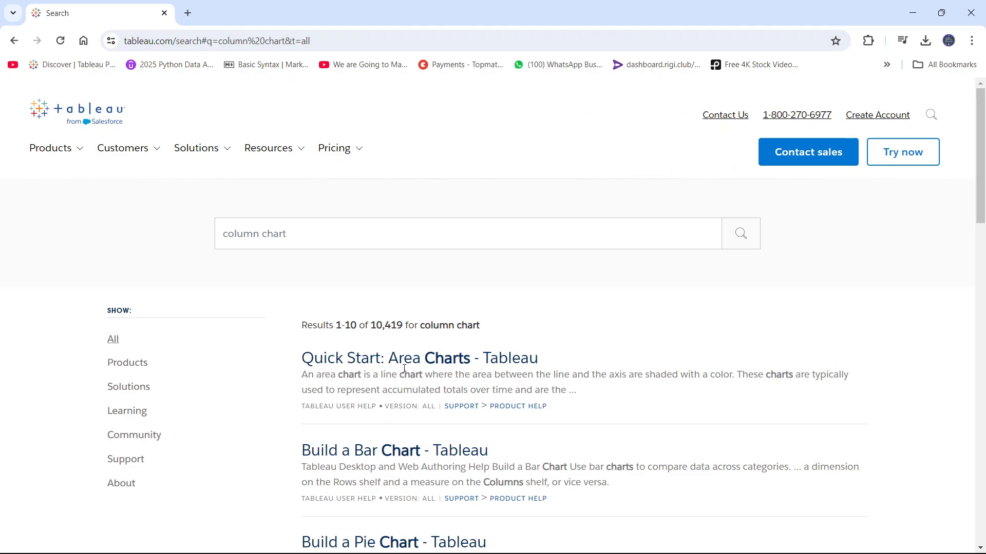
# Step: Open the "Quick Start: Area Charts" result and read through the steps for creating an area chart
pyautogui.click(405, 359)
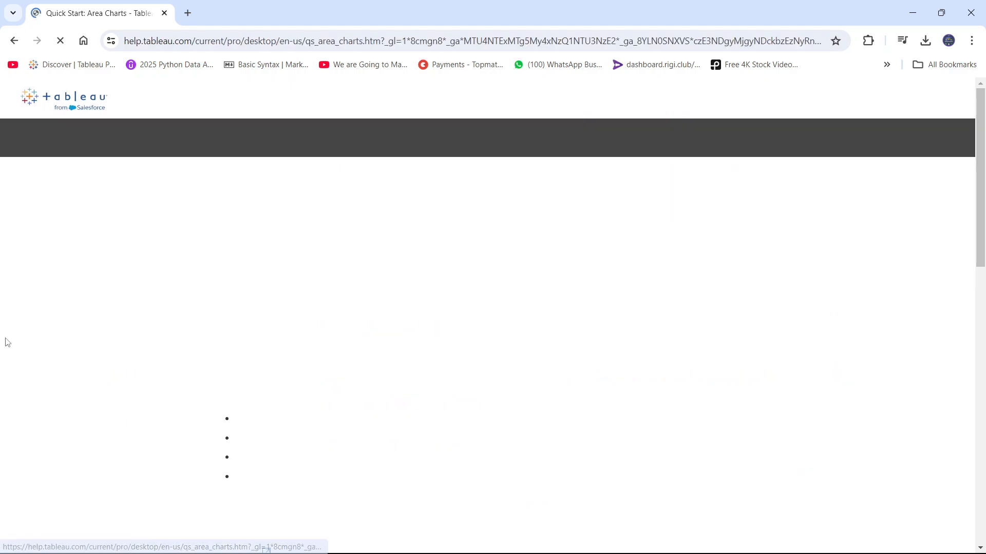
pyautogui.scroll(-4, 58, 350)
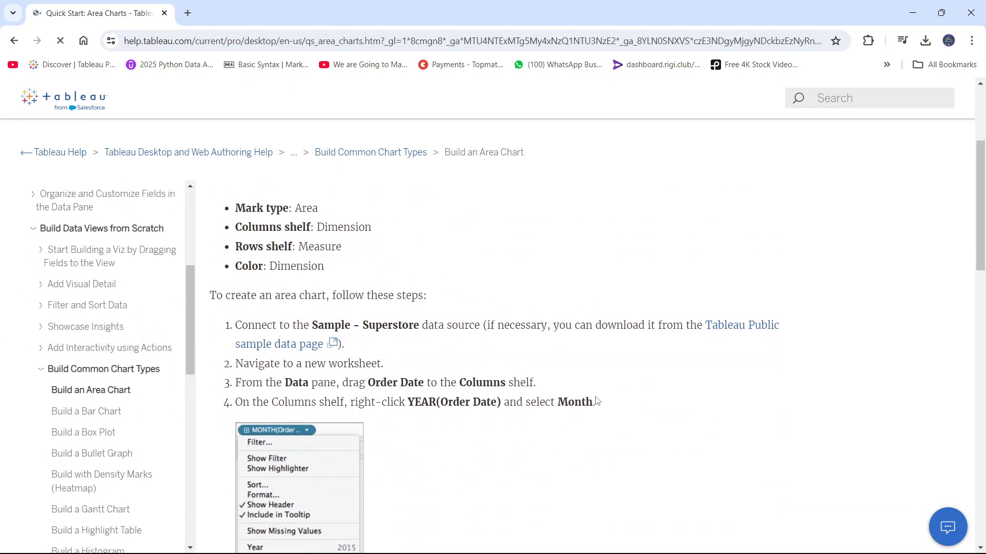
pyautogui.scroll(4, 595, 401)
pyautogui.scroll(-7, 621, 360)
pyautogui.scroll(8, 620, 360)
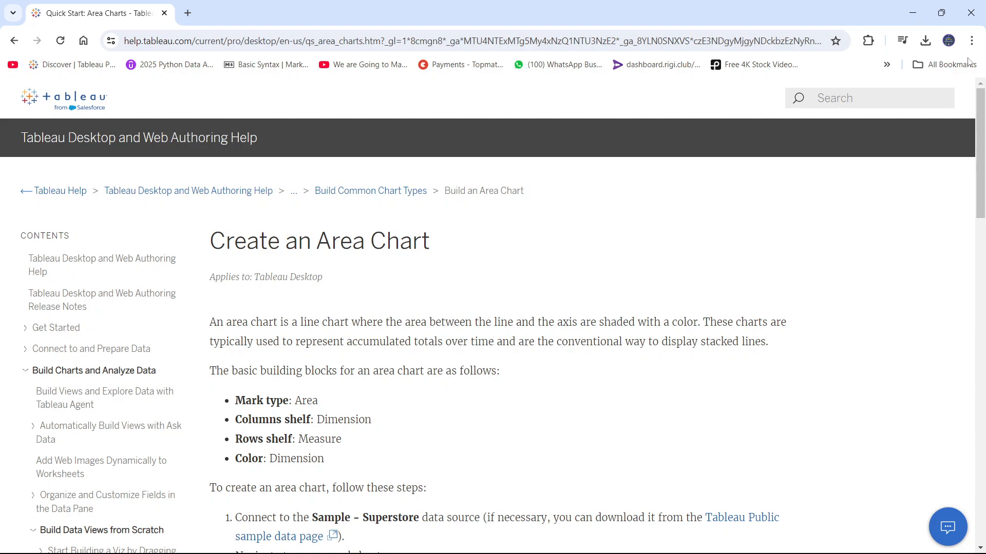
# Step: Run a Google search for "tableau public download" in a new browser tab
pyautogui.hotkey('ctrl', 't')
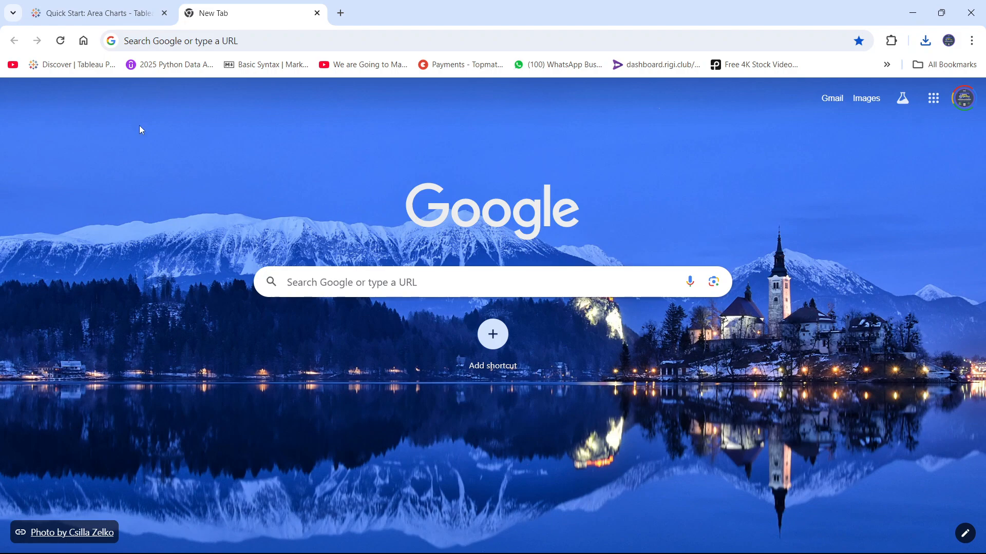
pyautogui.click(147, 40)
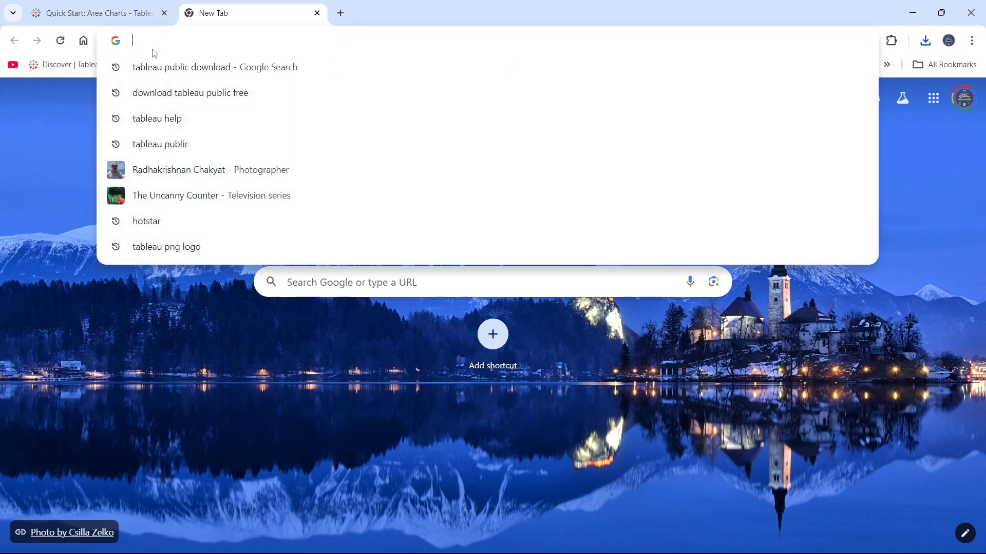
pyautogui.click(165, 68)
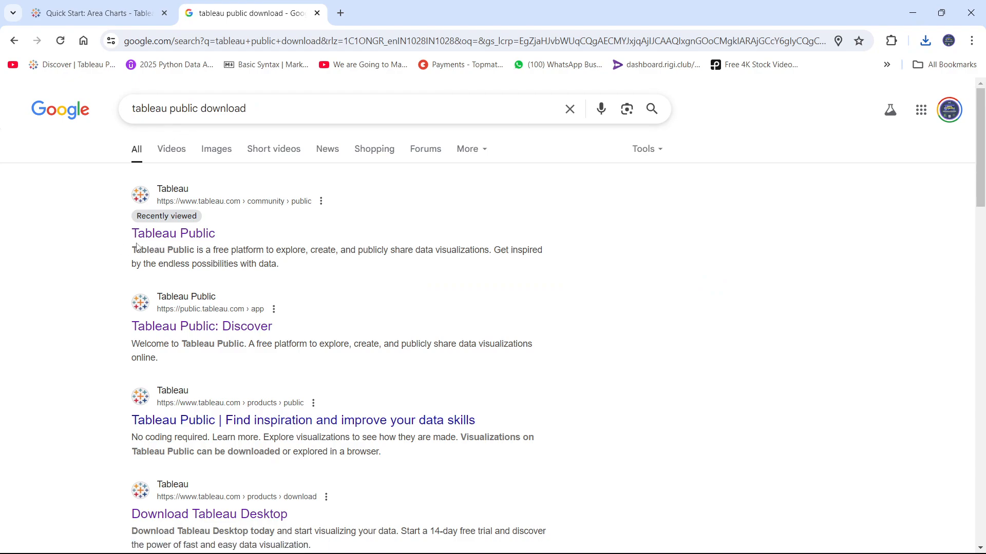
# Step: Check the first Tableau Public result, return to the results, and open the "Tableau Public: Discover" page
pyautogui.click(180, 236)
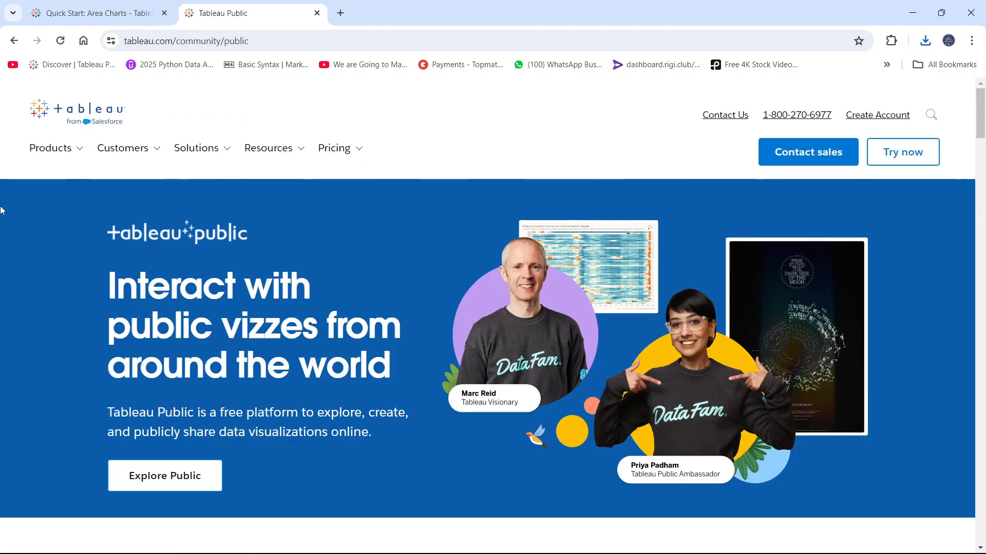
pyautogui.click(14, 44)
pyautogui.scroll(-1, 37, 367)
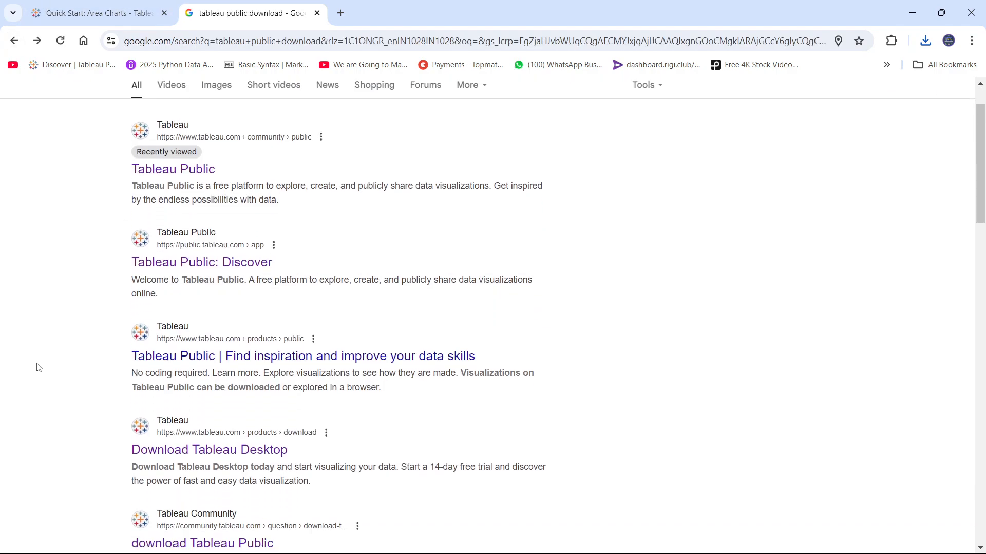
pyautogui.scroll(1, 28, 300)
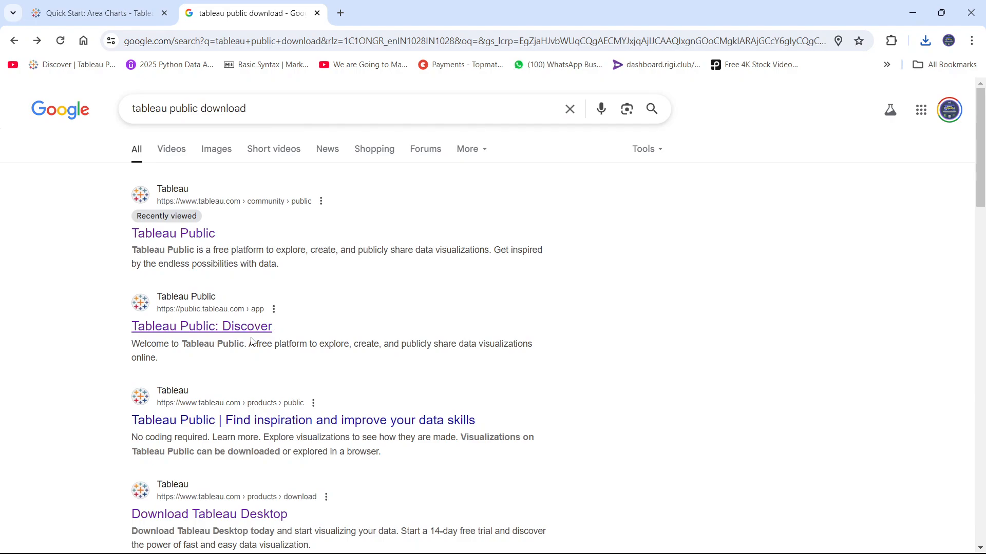
pyautogui.click(216, 330)
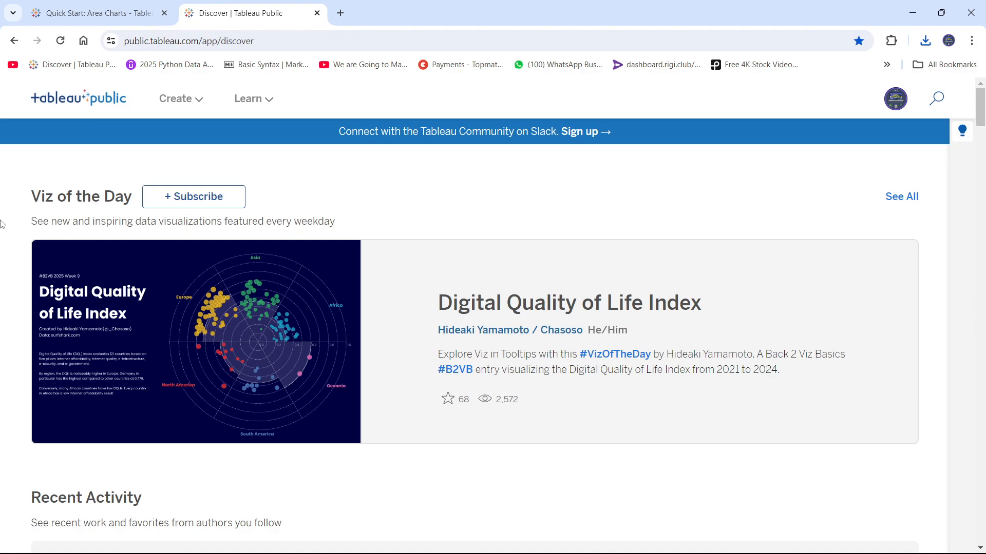
# Step: Sign out of the Tableau Public account
pyautogui.click(898, 102)
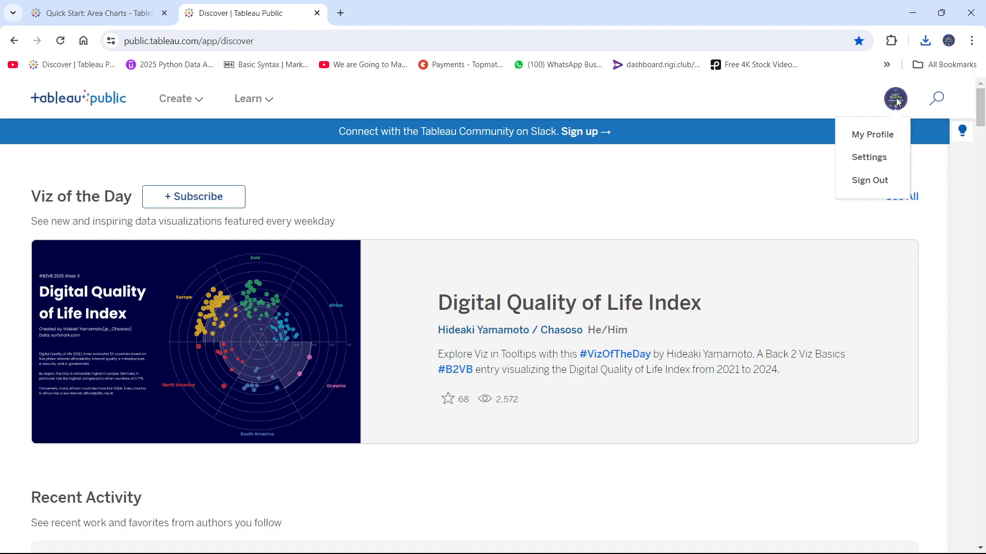
pyautogui.click(871, 180)
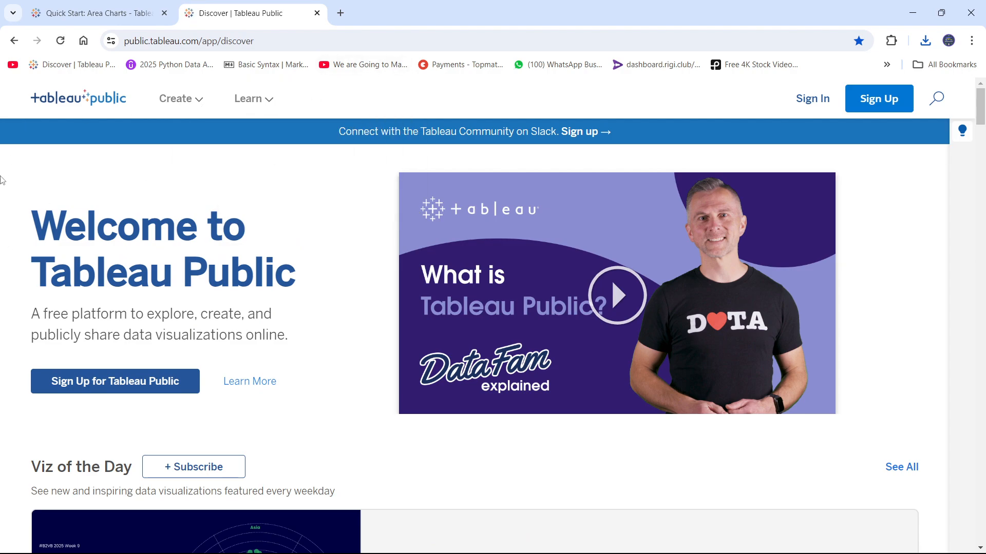
# Step: Open the download page for Tableau Desktop Public Edition and find its registration form
pyautogui.moveTo(185, 105)
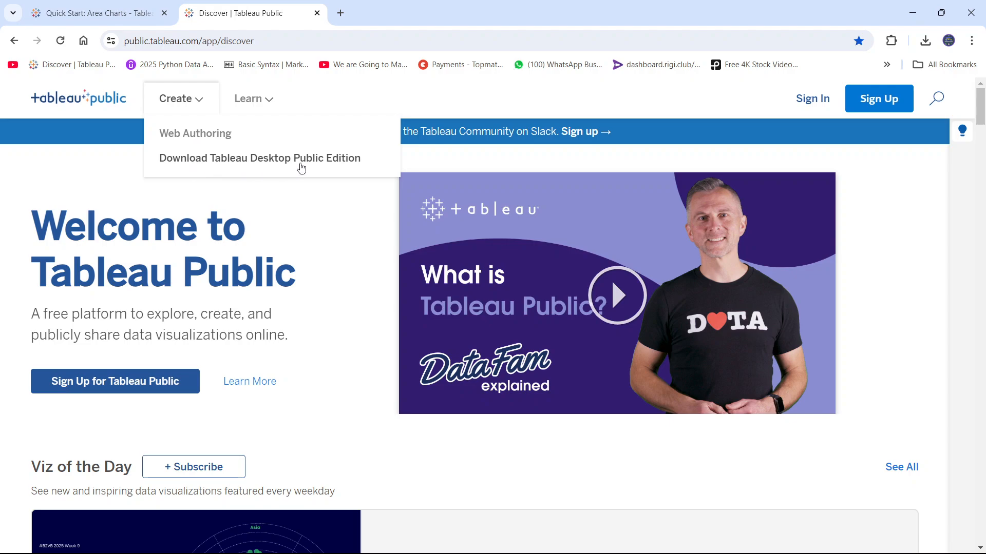
pyautogui.click(300, 166)
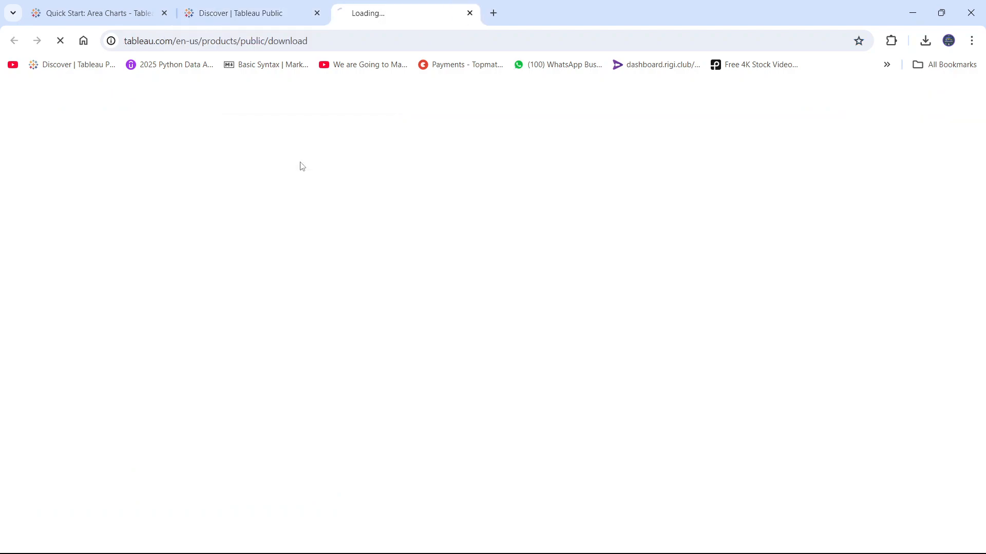
pyautogui.scroll(-3, 109, 224)
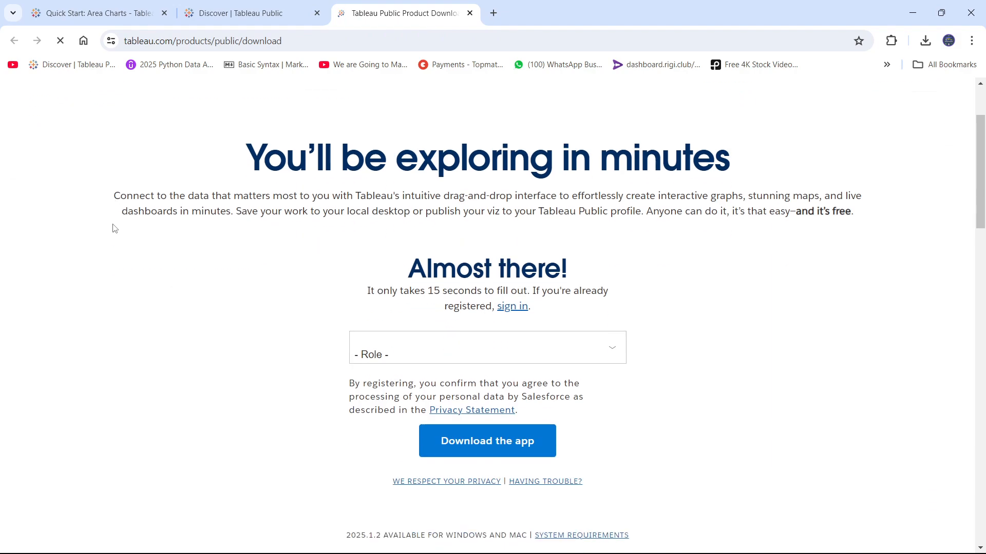
pyautogui.scroll(2, 308, 257)
pyautogui.scroll(-4, 393, 217)
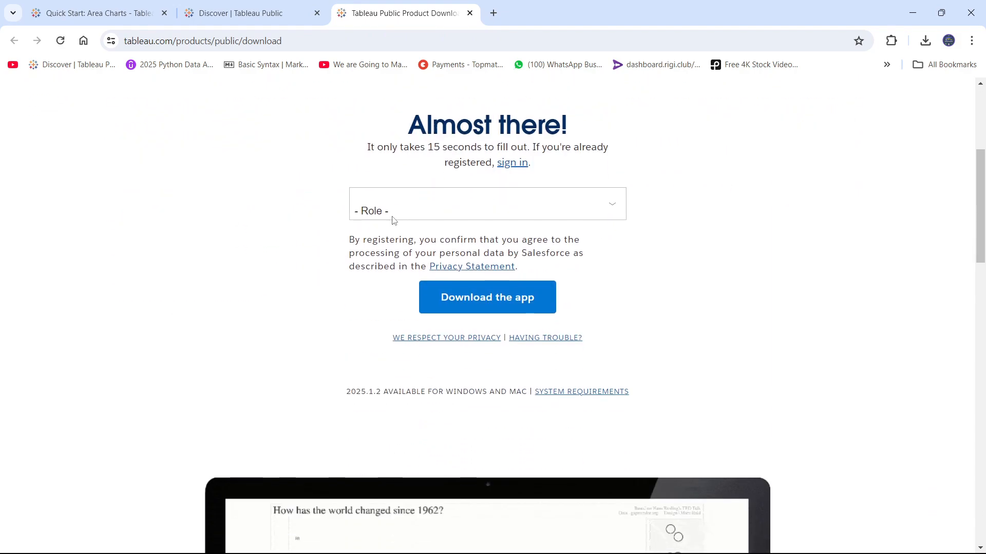
# Step: Set the role to Student in the registration form and download the app
pyautogui.click(394, 213)
pyautogui.click(384, 265)
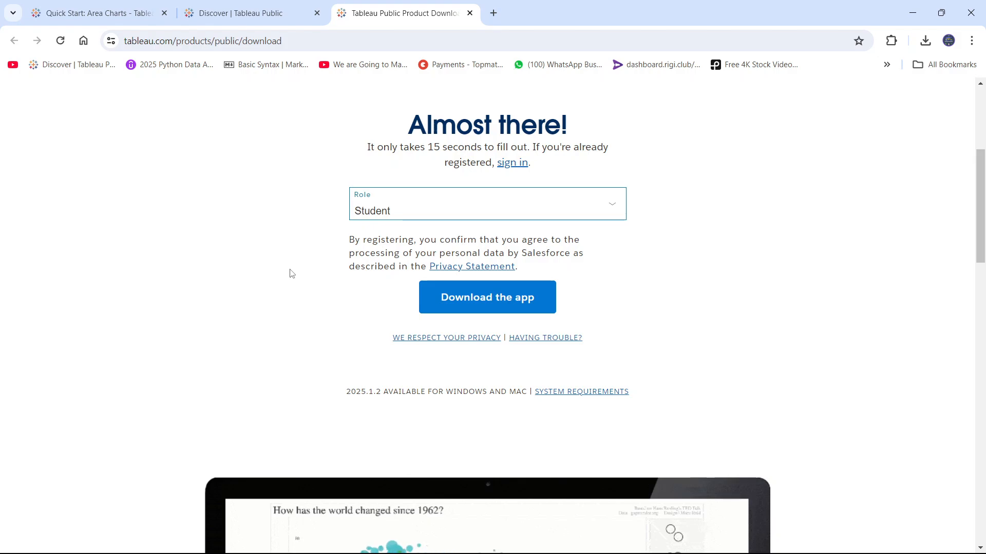
pyautogui.click(459, 307)
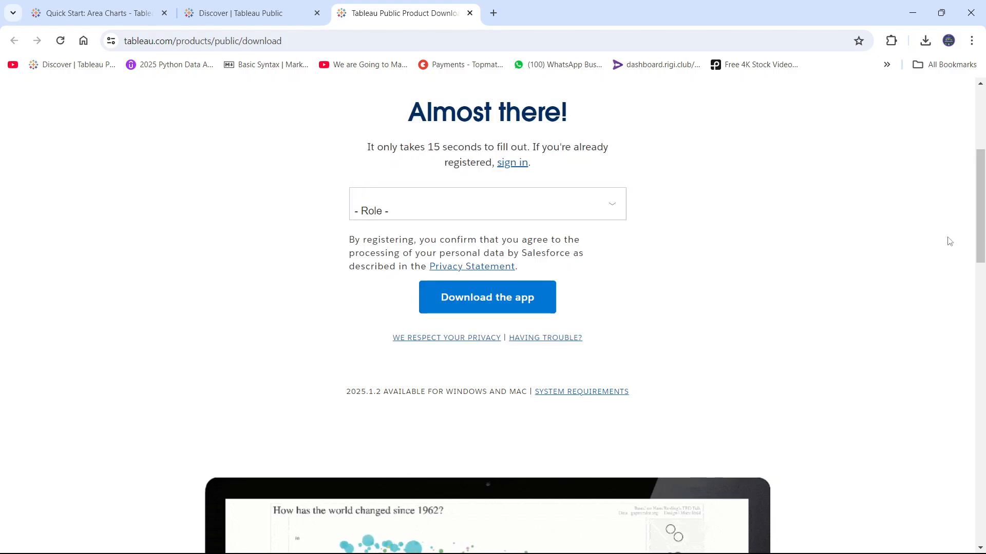
pyautogui.scroll(4, 716, 237)
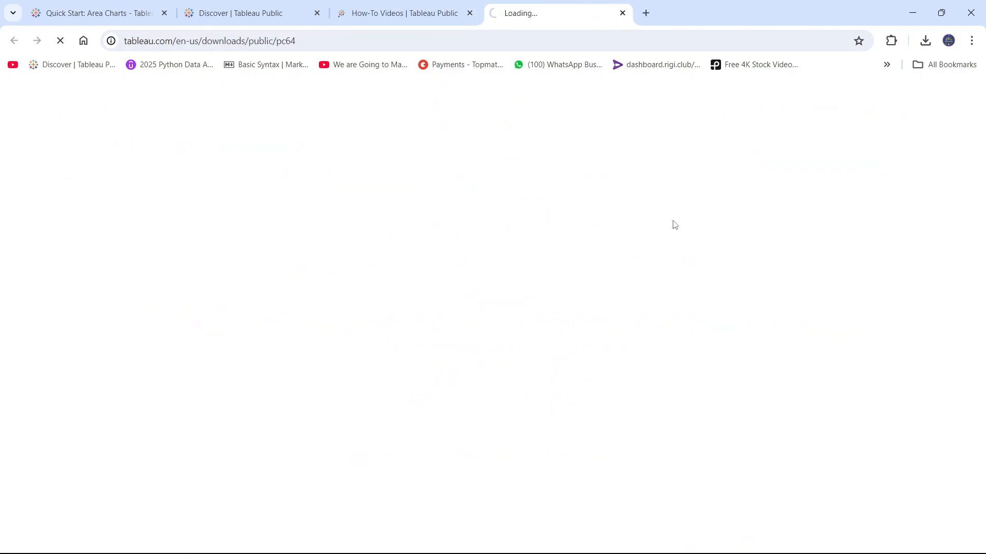
# Step: Launch the TableauPublicDesktop-64bit-2025-1-2.exe installer from the recent downloads and accept the license agreement terms
pyautogui.click(925, 40)
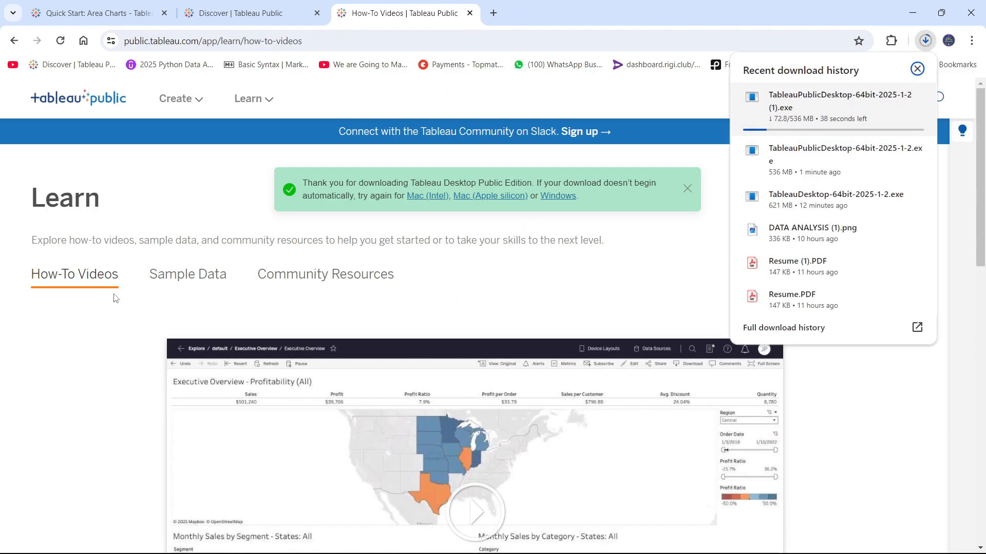
pyautogui.click(128, 335)
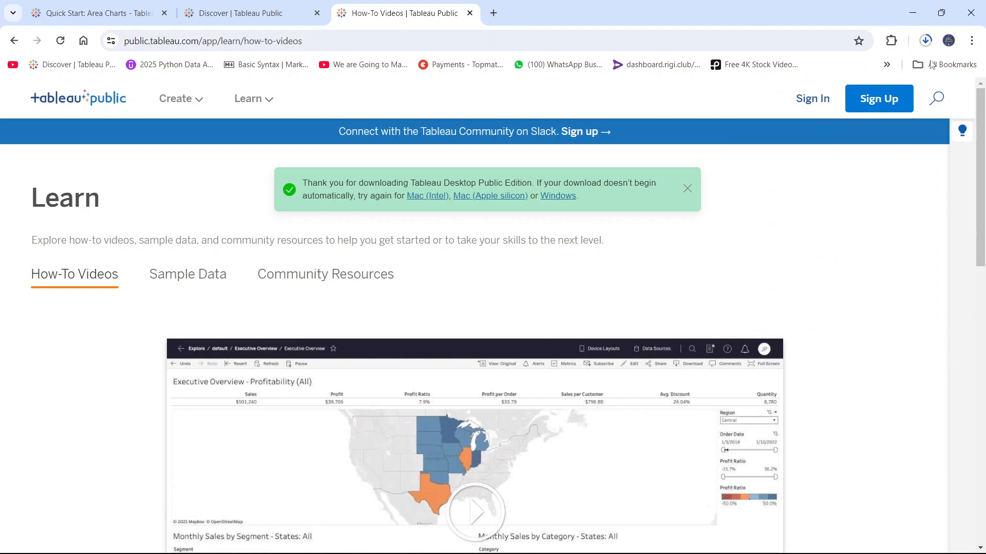
pyautogui.click(925, 41)
pyautogui.click(331, 238)
pyautogui.click(926, 41)
pyautogui.click(892, 150)
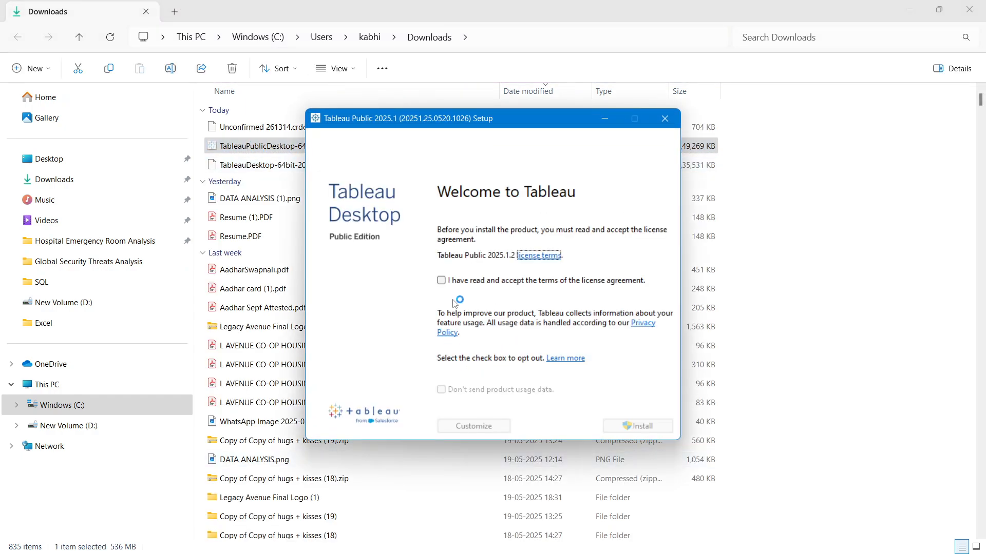
pyautogui.click(442, 281)
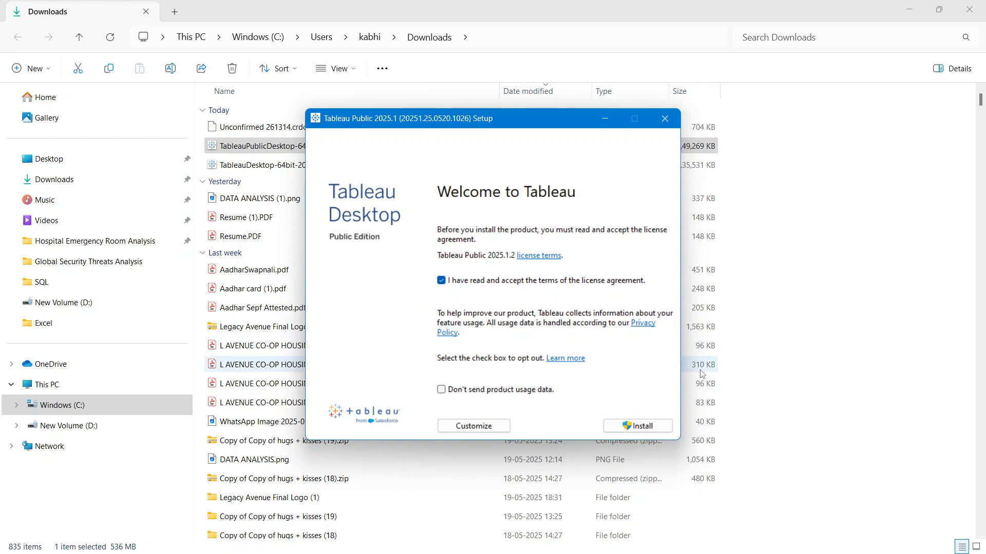
# Step: Start the installation of Tableau Public 2025.1.2 with product usage data sharing left enabled
pyautogui.click(640, 428)
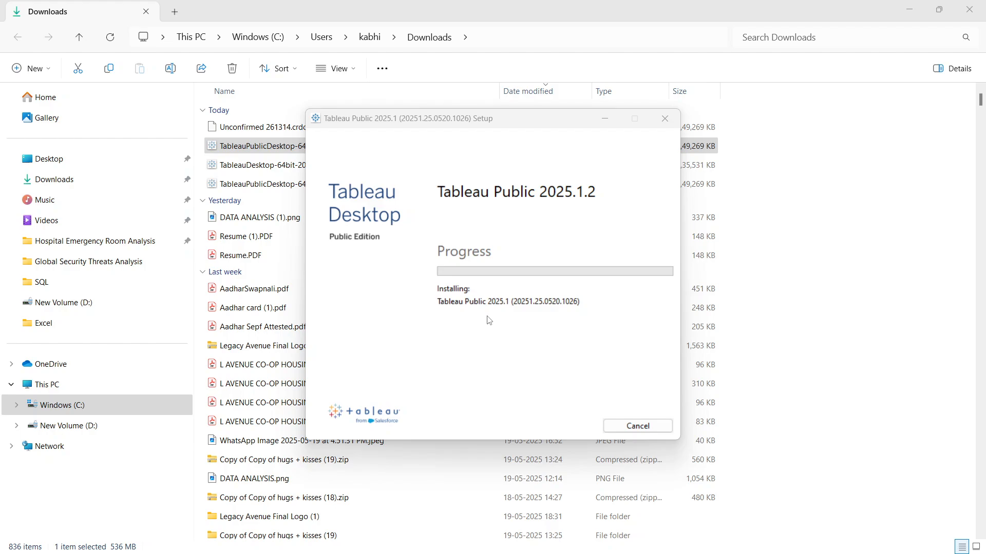
# Step: Switch to the 1. Tableau Roadmap 2025 folder in File Explorer and open TABLEAU ROADMAP EDITION 2025.pdf
pyautogui.moveTo(569, 538)
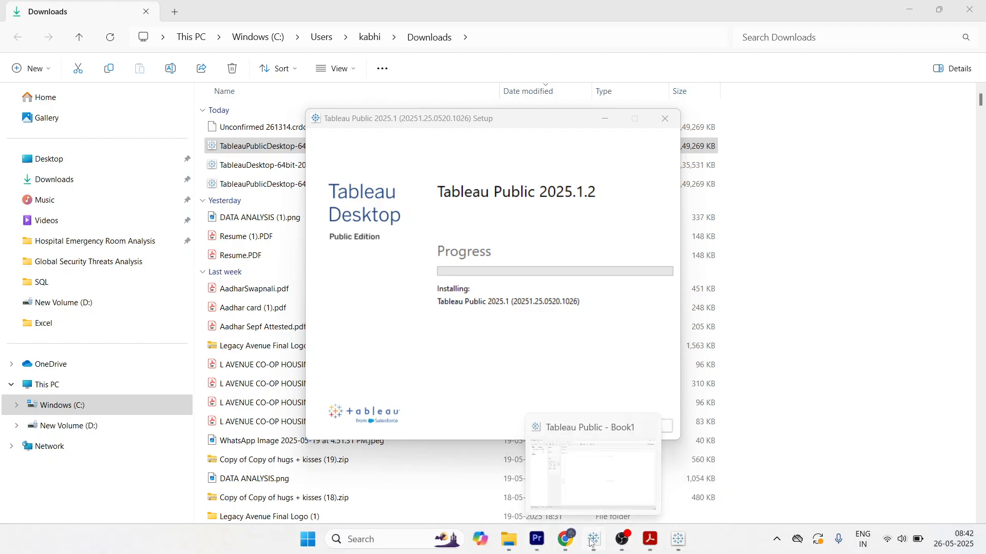
pyautogui.moveTo(518, 548)
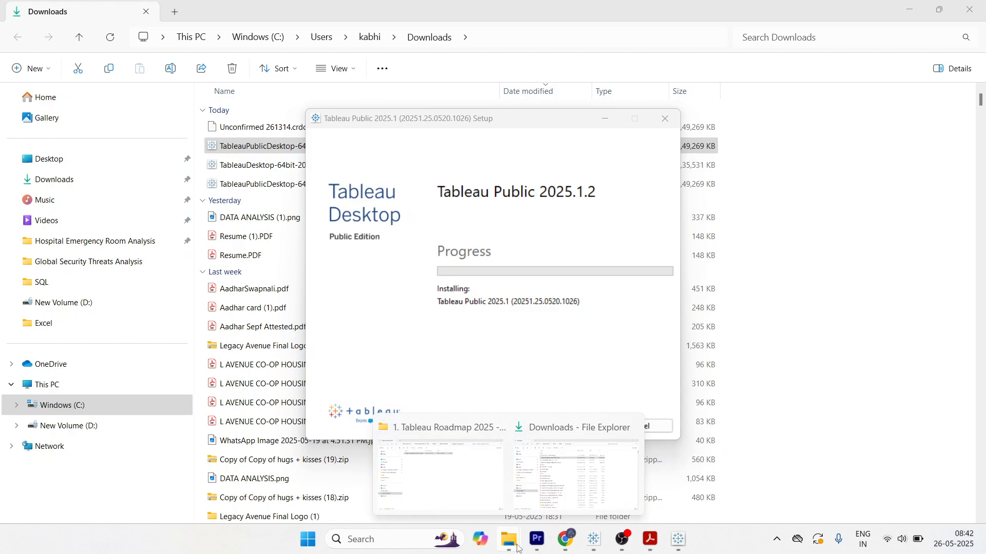
pyautogui.click(459, 470)
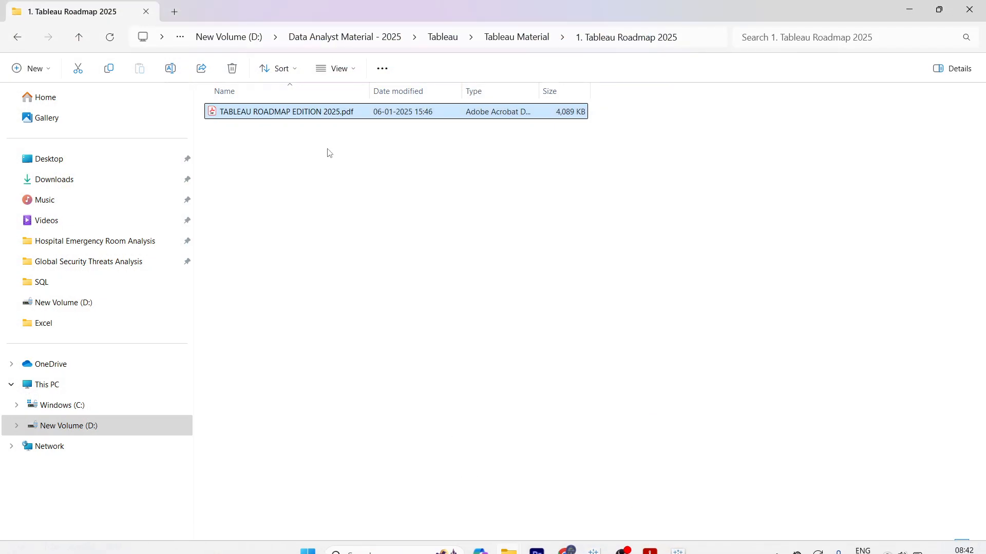
pyautogui.doubleClick(310, 113)
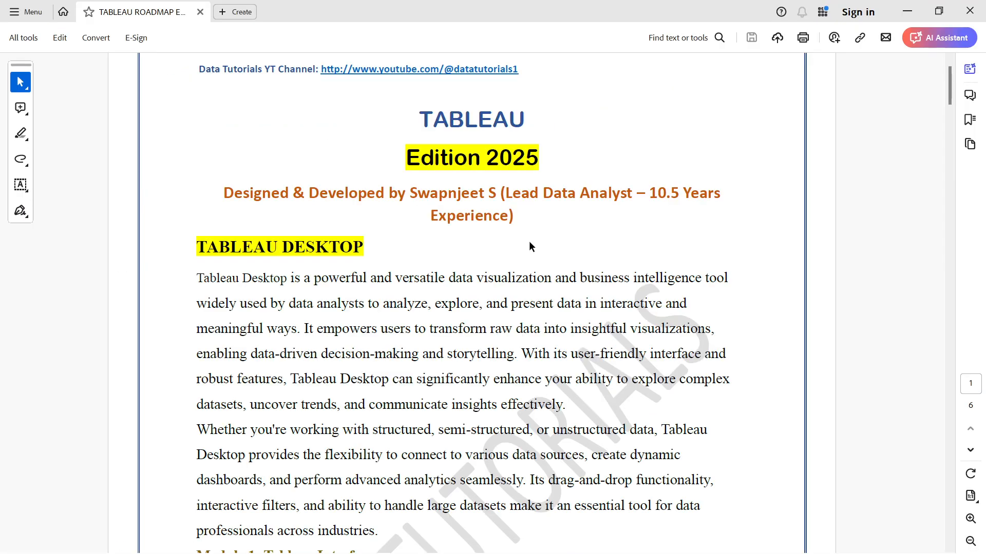
# Step: Review the Tableau Desktop introduction and its modules in the roadmap, from Tableau Interface through Tableau Projects
pyautogui.scroll(1, 473, 282)
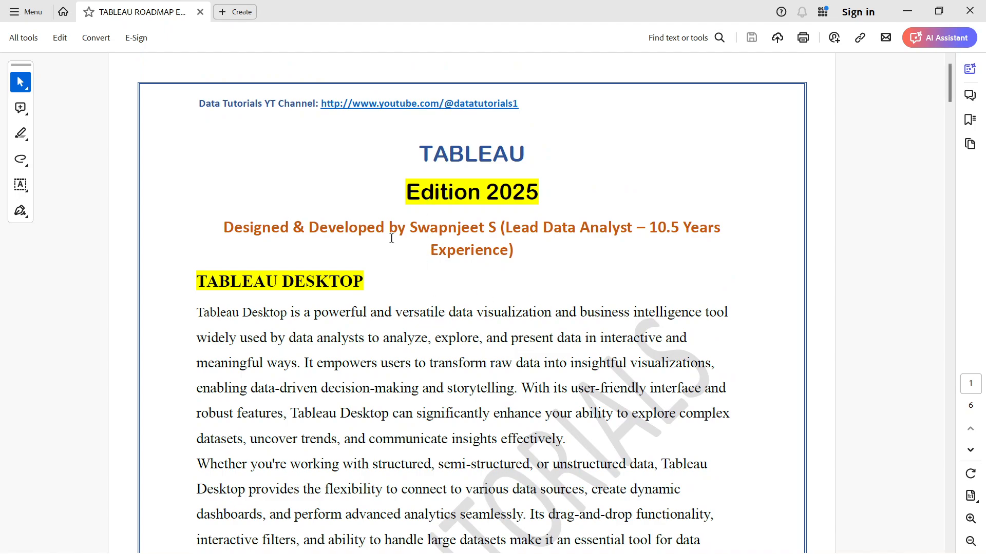
pyautogui.scroll(-10, 460, 354)
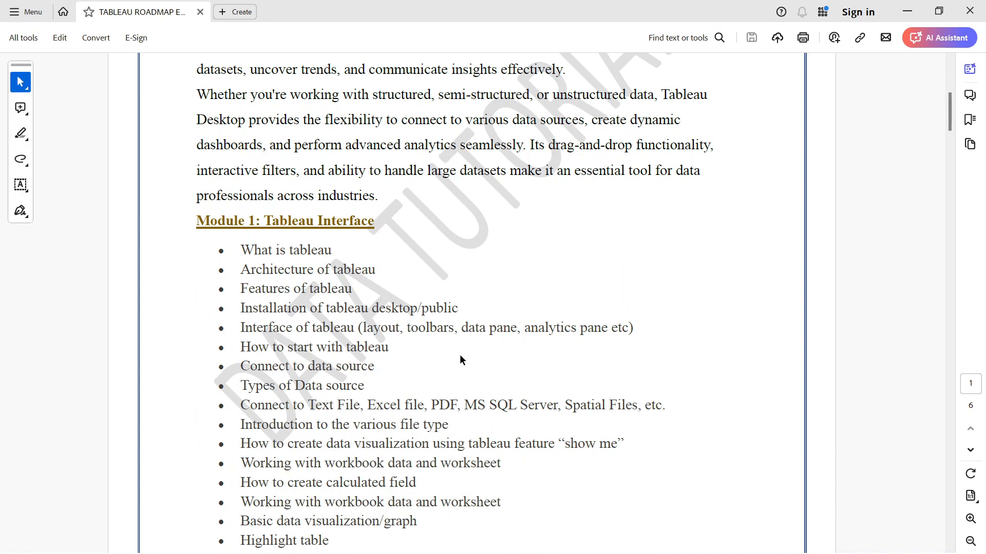
pyautogui.scroll(-15, 319, 289)
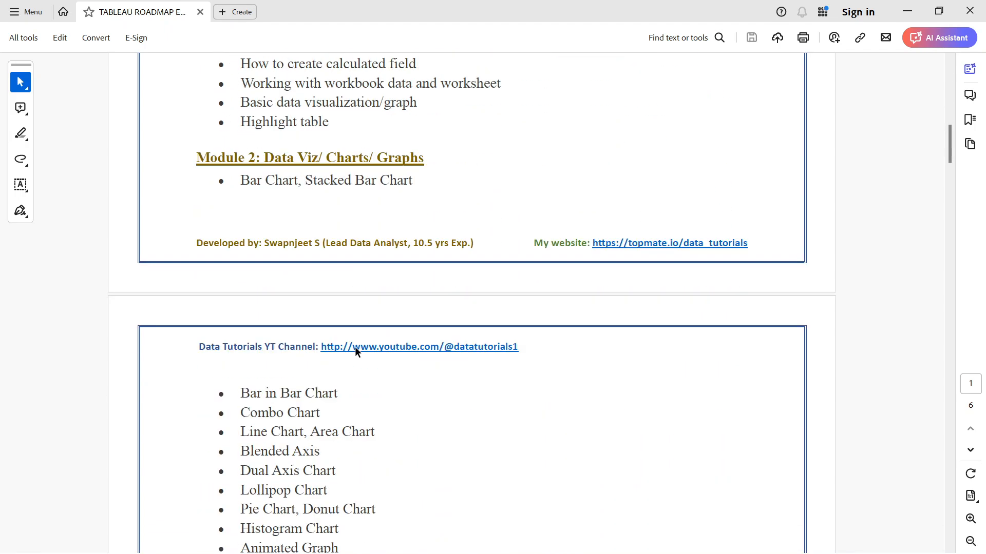
pyautogui.scroll(-18, 355, 352)
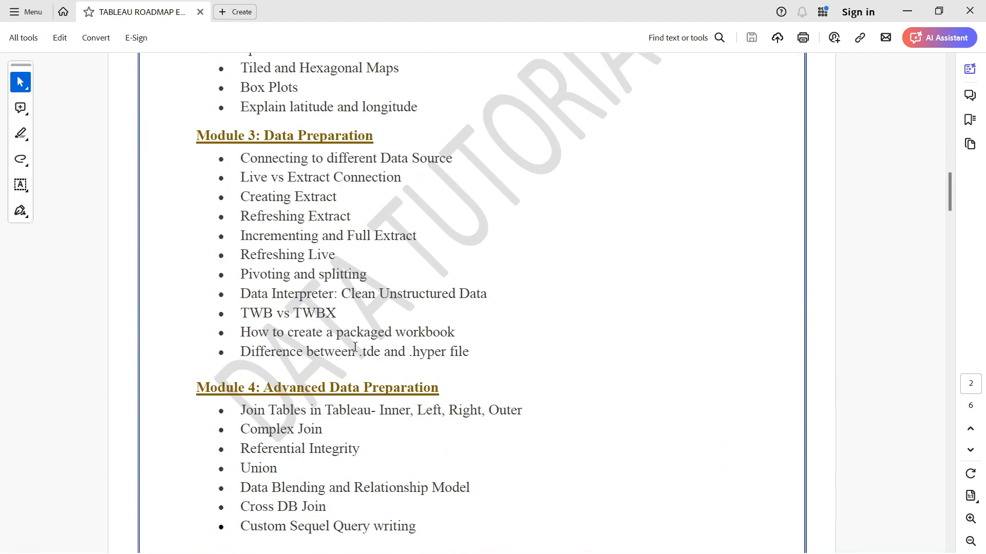
pyautogui.scroll(-13, 354, 349)
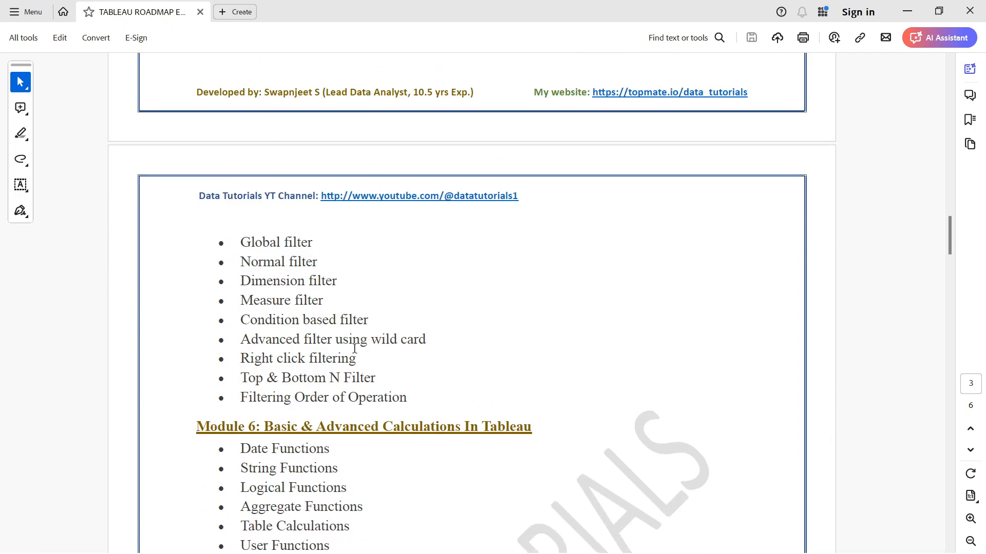
pyautogui.scroll(-11, 355, 348)
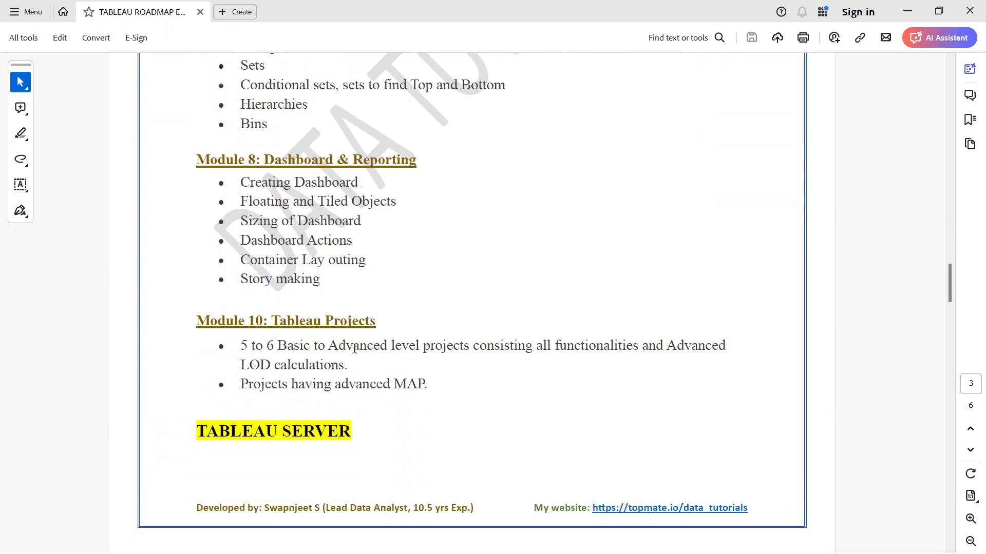
pyautogui.scroll(-6, 504, 337)
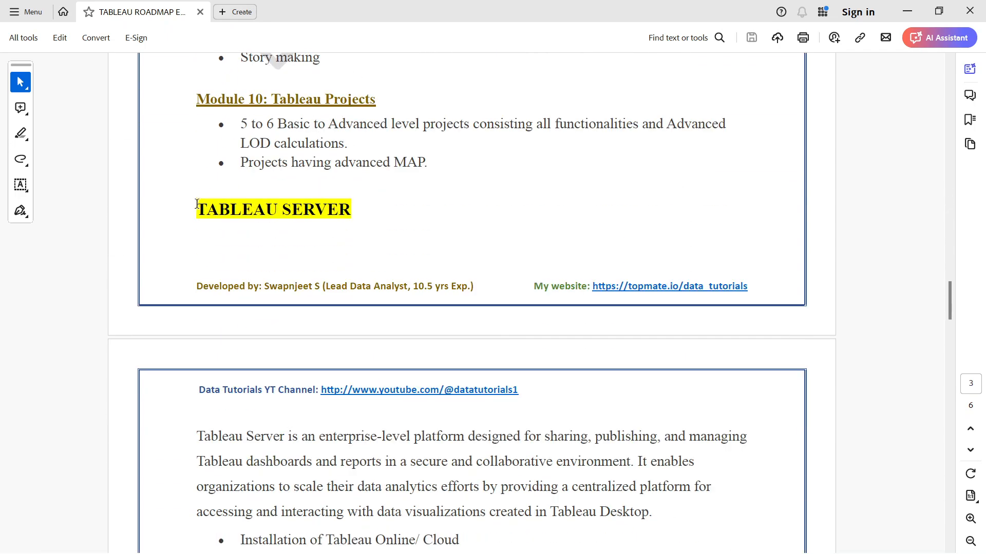
# Step: Read the Tableau Server topics, course and study links, end-to-end projects and material links on the roadmap's remaining pages
pyautogui.scroll(-3, 241, 218)
pyautogui.scroll(-9, 333, 303)
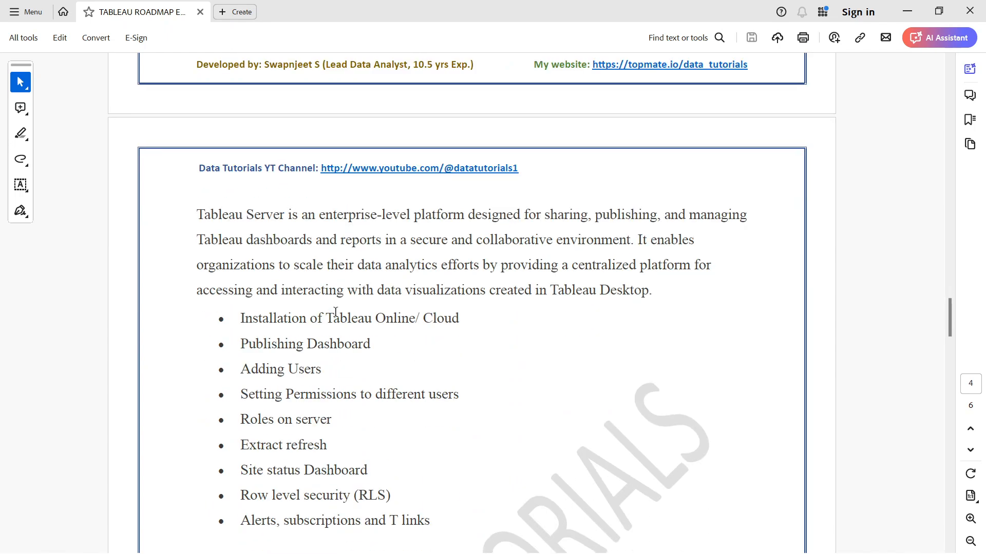
pyautogui.scroll(-4, 335, 312)
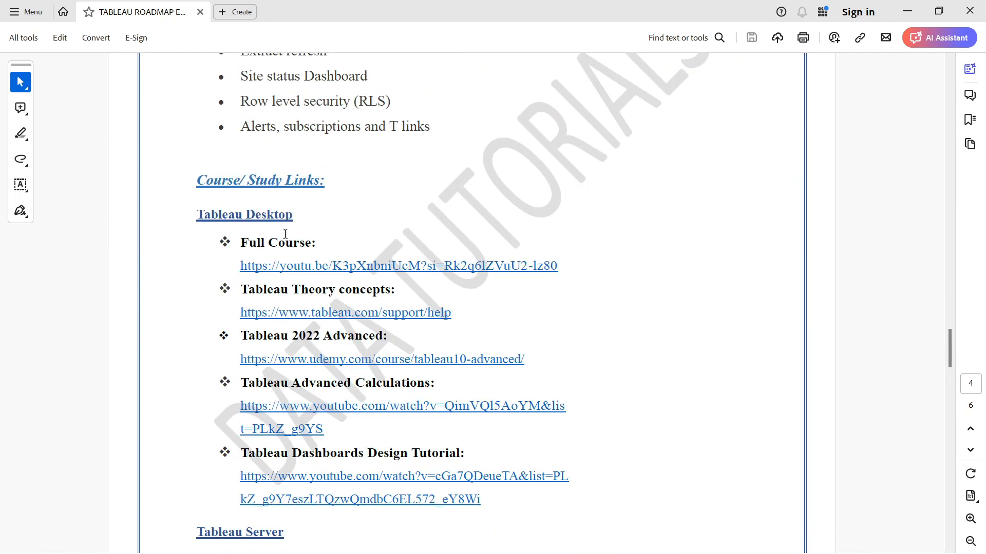
pyautogui.scroll(-3, 763, 281)
pyautogui.scroll(-4, 764, 281)
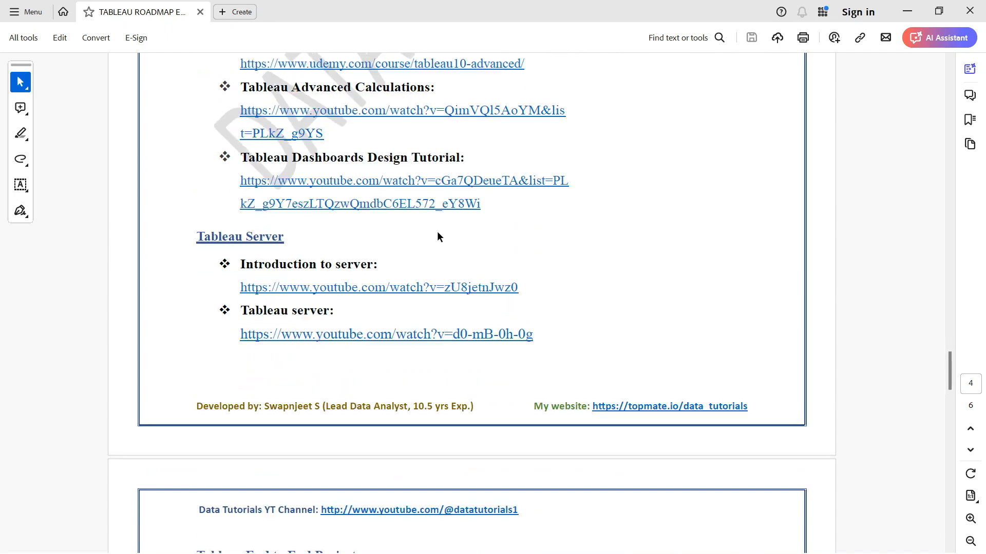
pyautogui.scroll(-13, 747, 229)
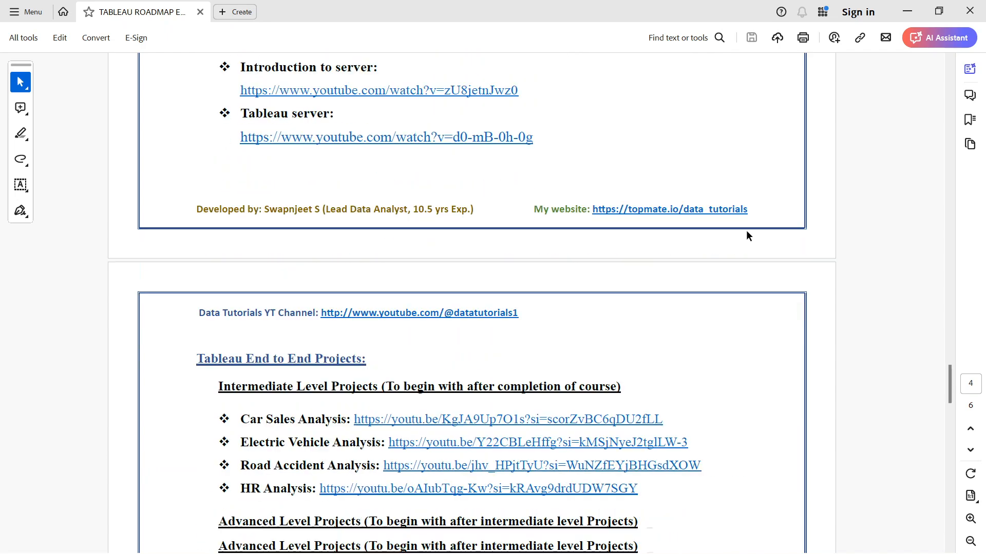
pyautogui.scroll(-15, 744, 236)
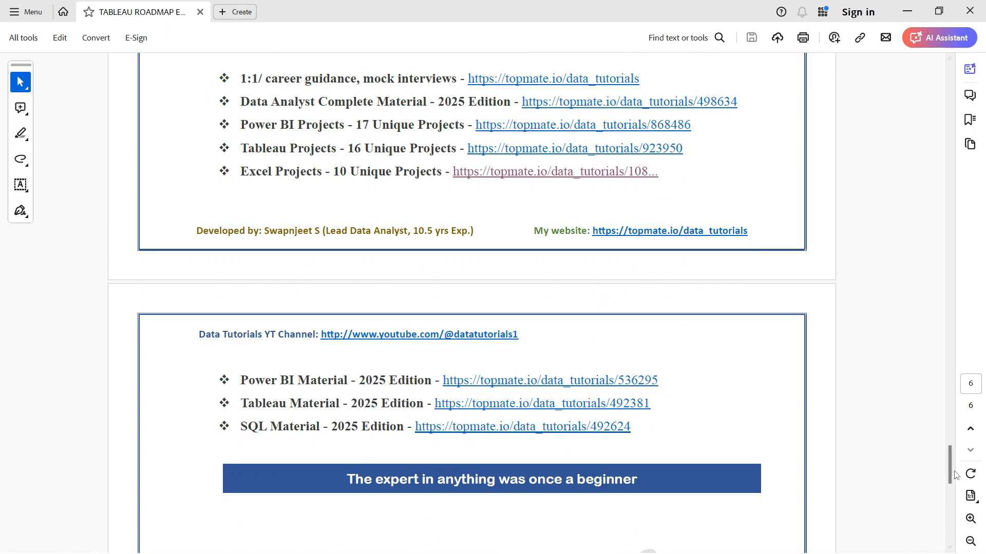
pyautogui.moveTo(950, 480); pyautogui.dragTo(944, 75)
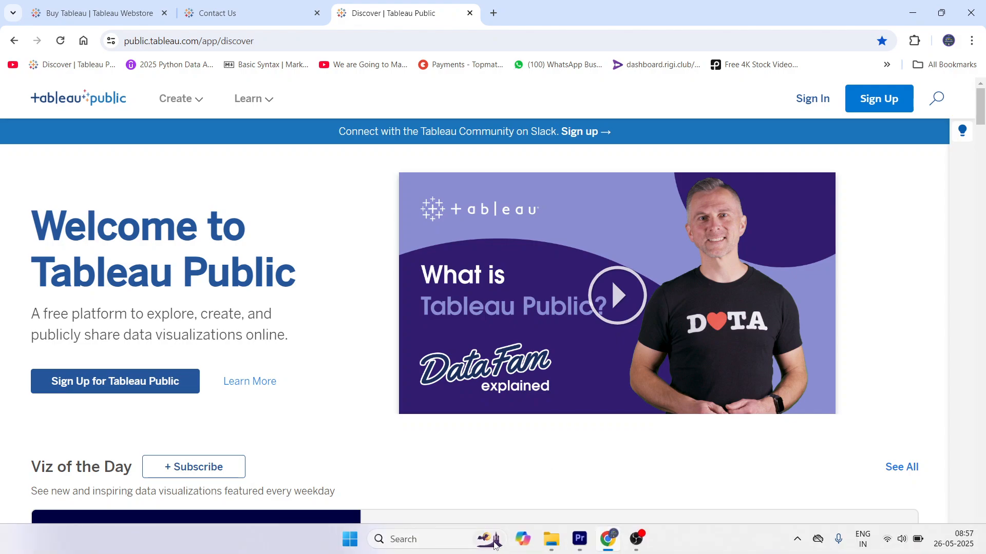
# Step: Search Windows for "ta" and launch Tableau Public 2025.1
pyautogui.click(495, 545)
pyautogui.write('ta')
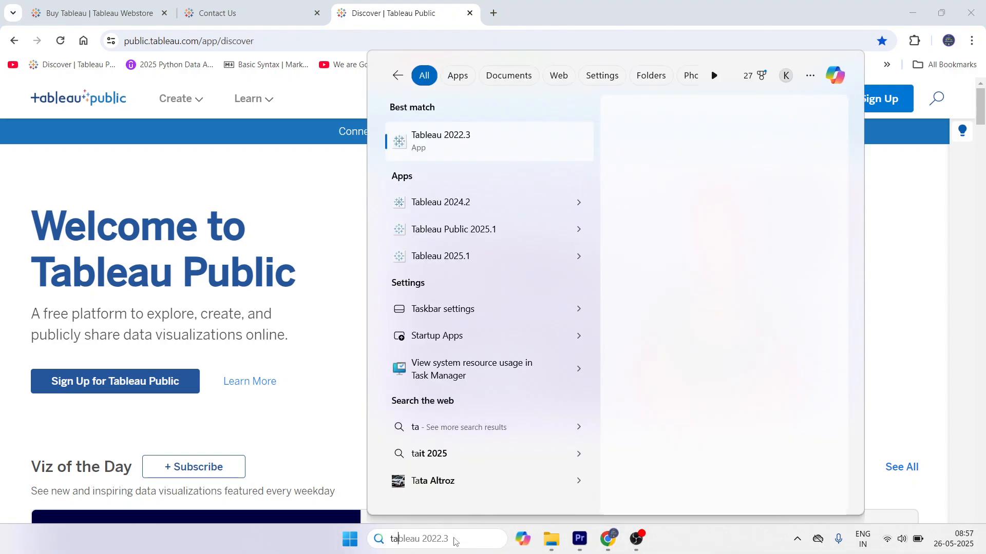
pyautogui.click(473, 234)
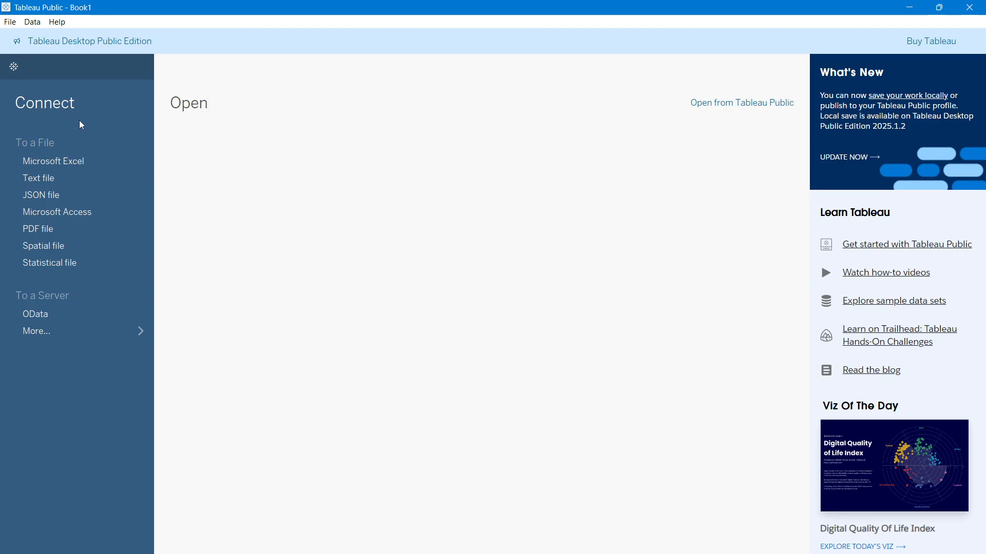
# Step: Connect to the Microsoft Excel file Sample - Superstore.xls on New Volume (D:)
pyautogui.click(54, 165)
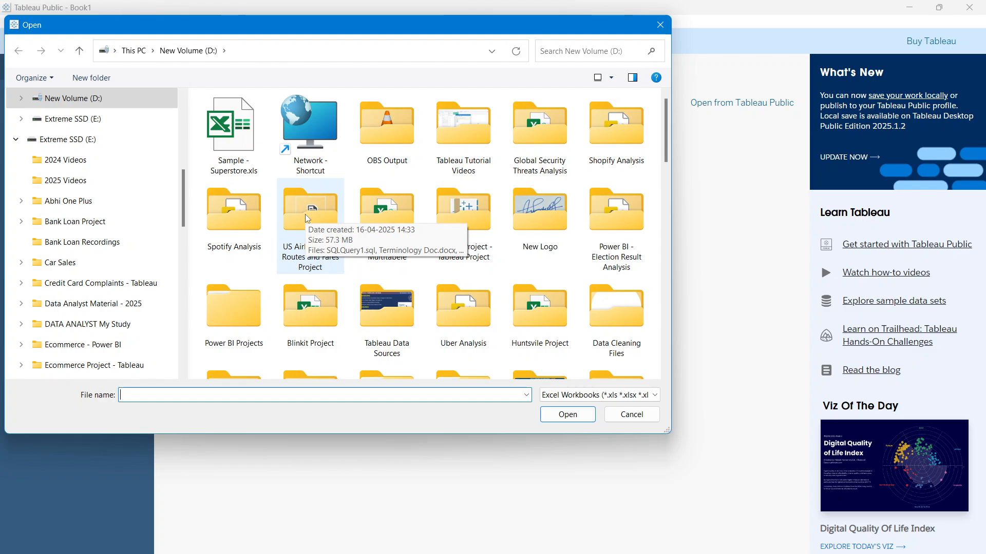
pyautogui.click(235, 157)
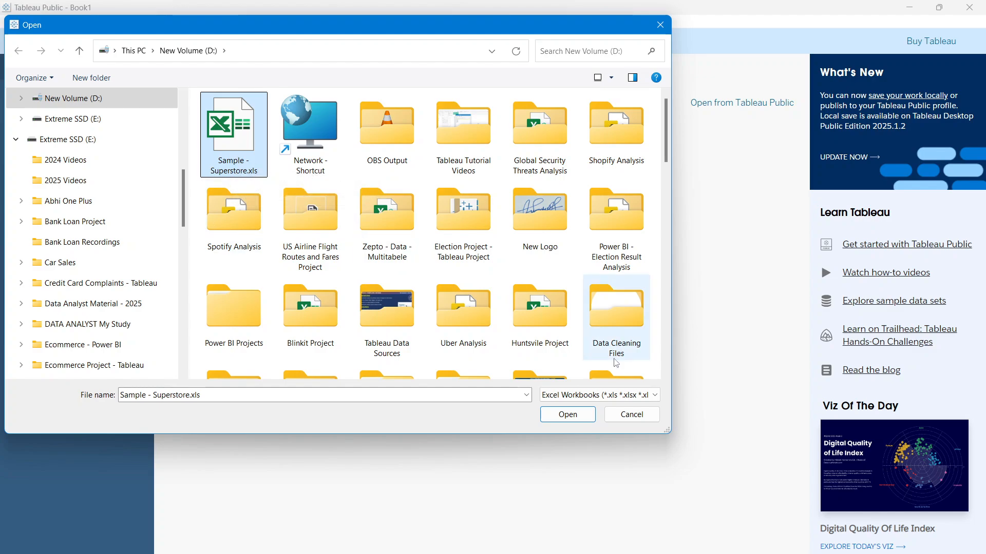
pyautogui.click(568, 414)
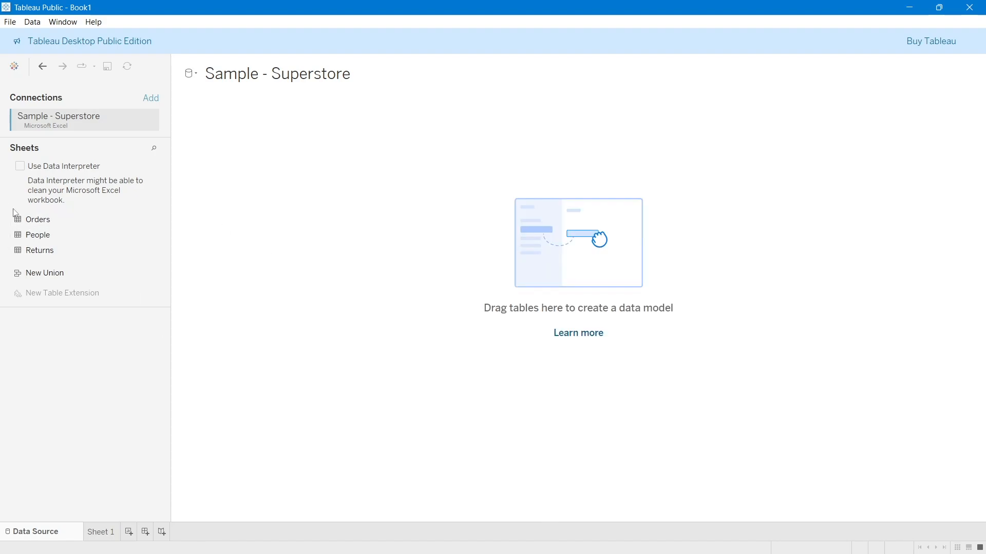
# Step: Inspect the Orders, People and Returns sheets of the connected Sample - Superstore workbook
pyautogui.click(42, 222)
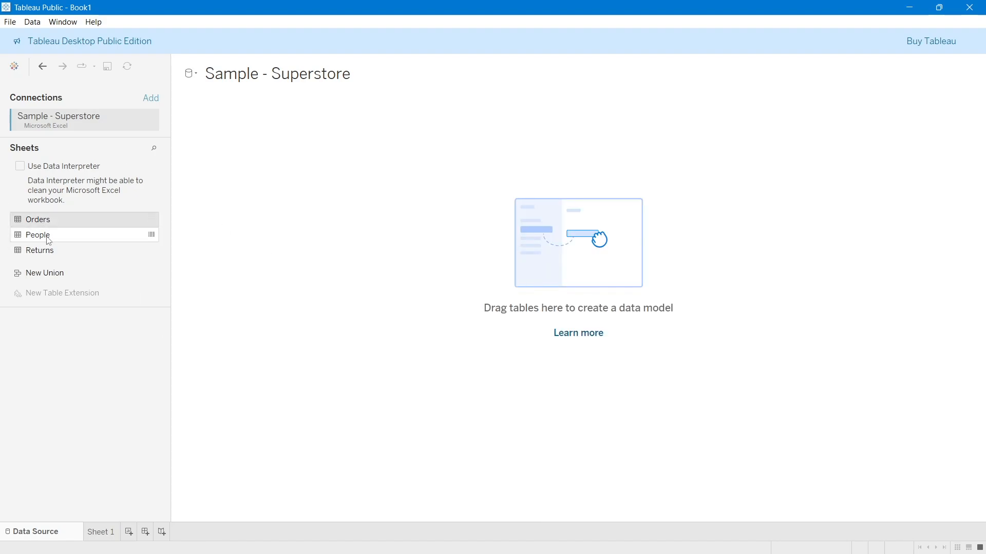
pyautogui.click(46, 236)
pyautogui.click(46, 252)
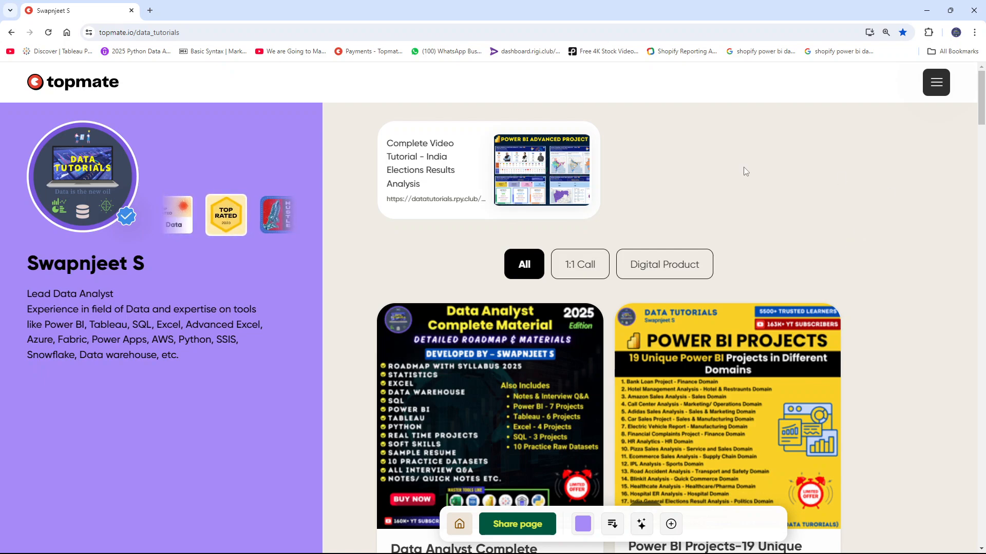
# Step: View the India Elections Results Analysis video tutorial's course page from the Topmate profile, and return to the profile
pyautogui.moveTo(461, 148)
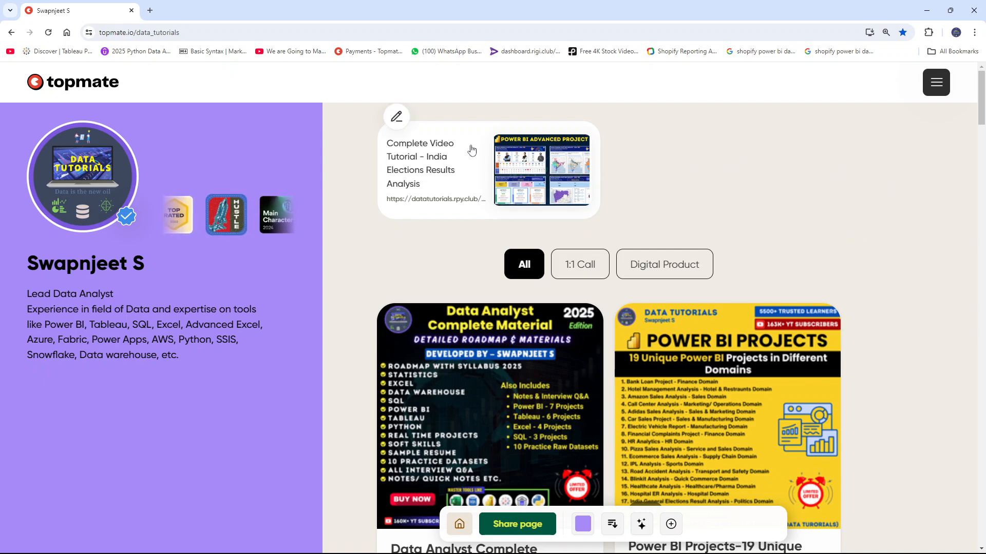
pyautogui.click(426, 169)
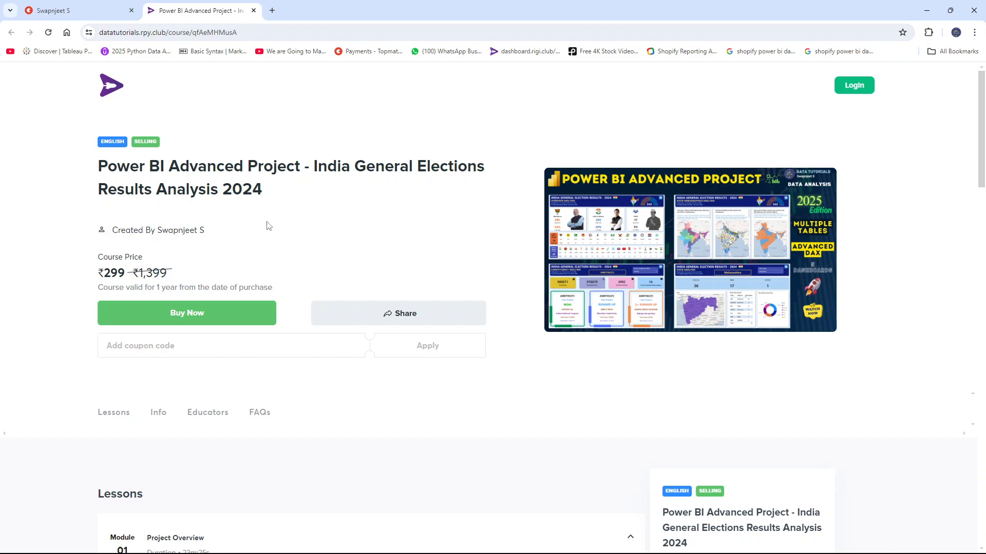
pyautogui.click(125, 231)
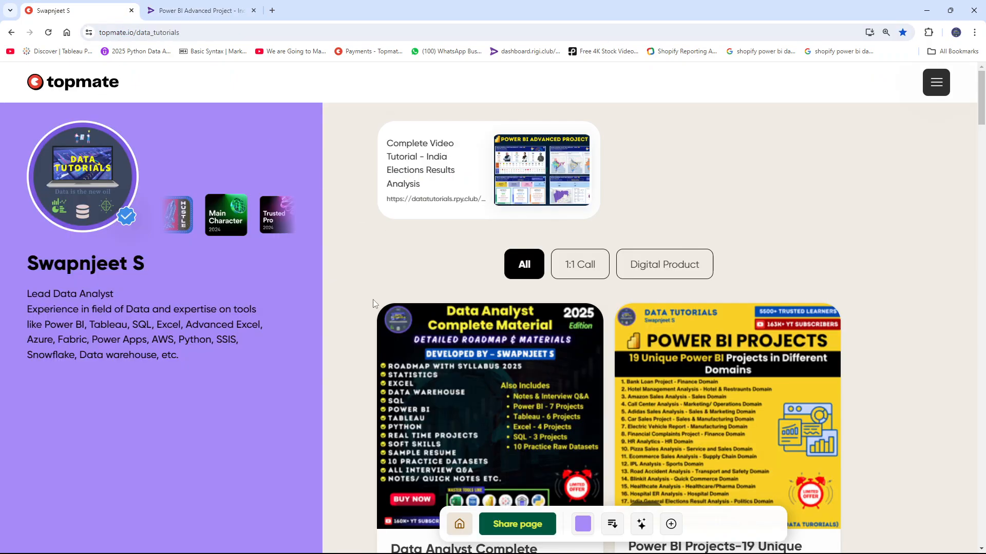
# Step: Open the Data Analyst Complete Material - 2025 Edition product and examine what its description lists as included
pyautogui.scroll(-1, 356, 305)
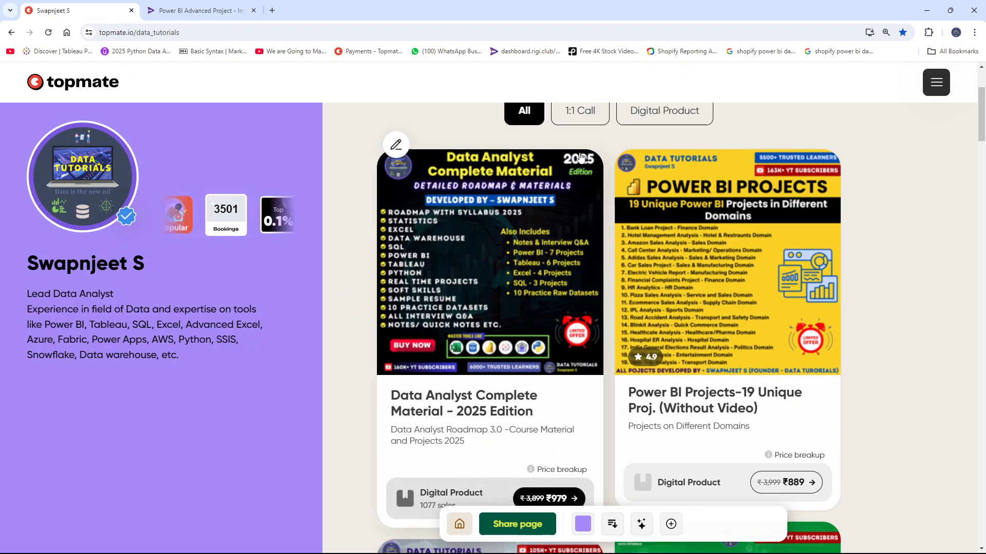
pyautogui.click(453, 215)
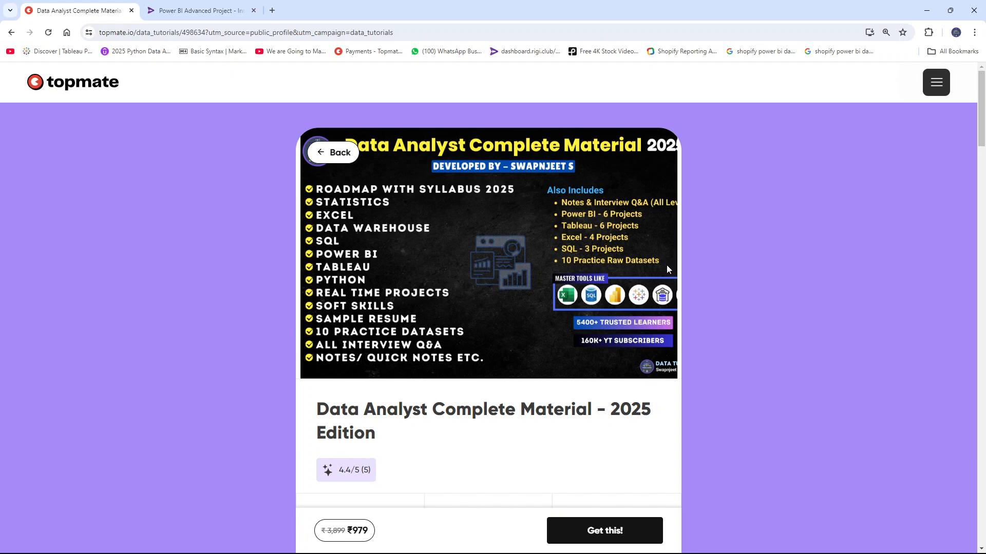
pyautogui.scroll(-7, 201, 400)
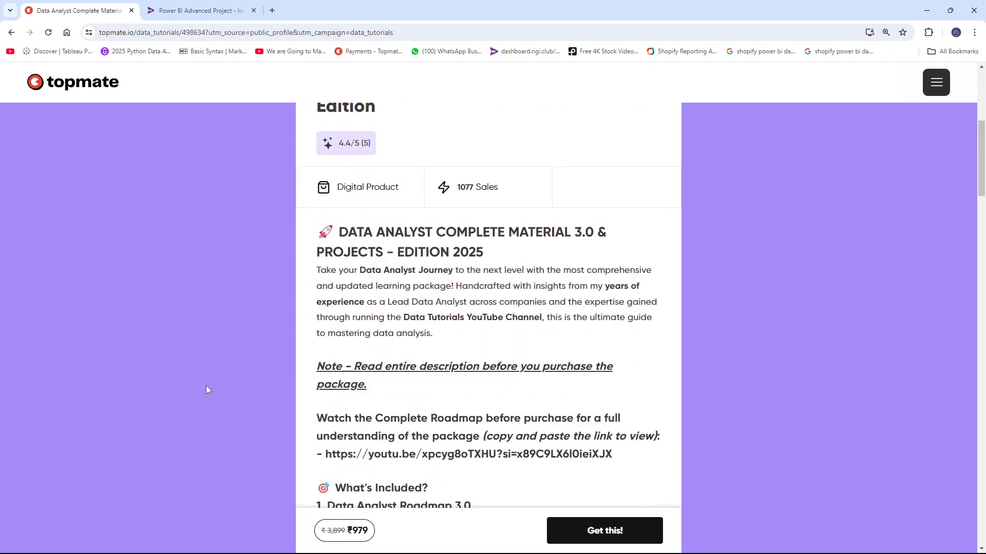
pyautogui.scroll(-12, 205, 386)
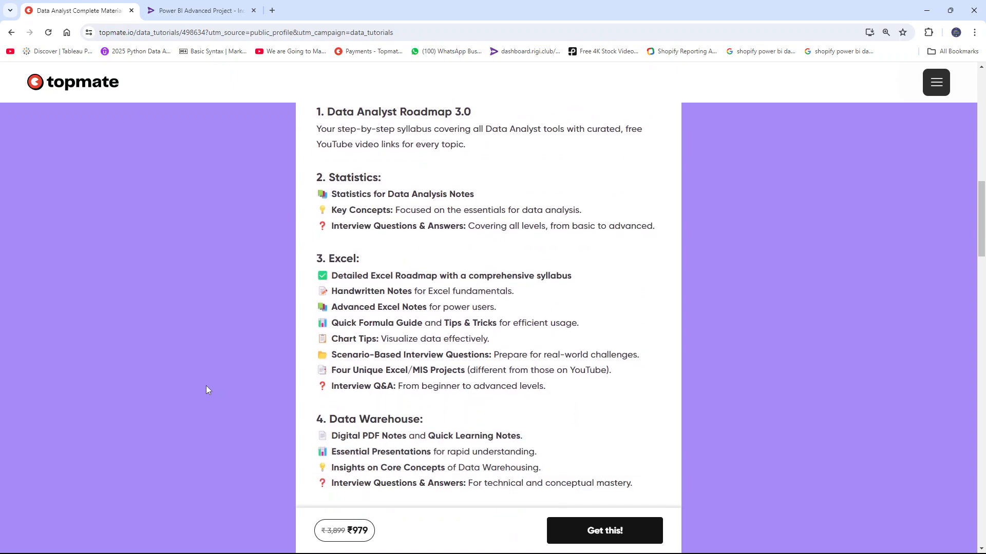
pyautogui.scroll(-10, 206, 389)
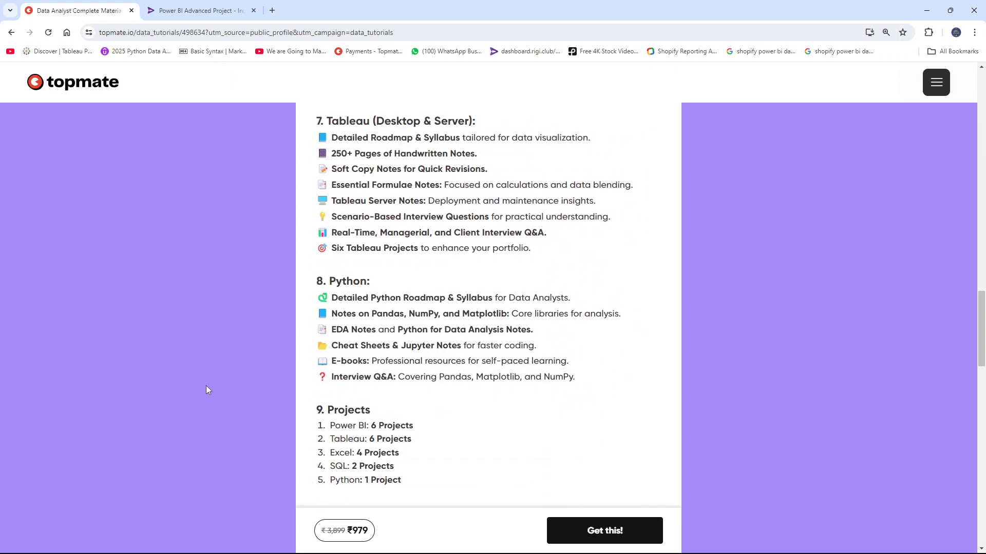
pyautogui.scroll(-4, 207, 389)
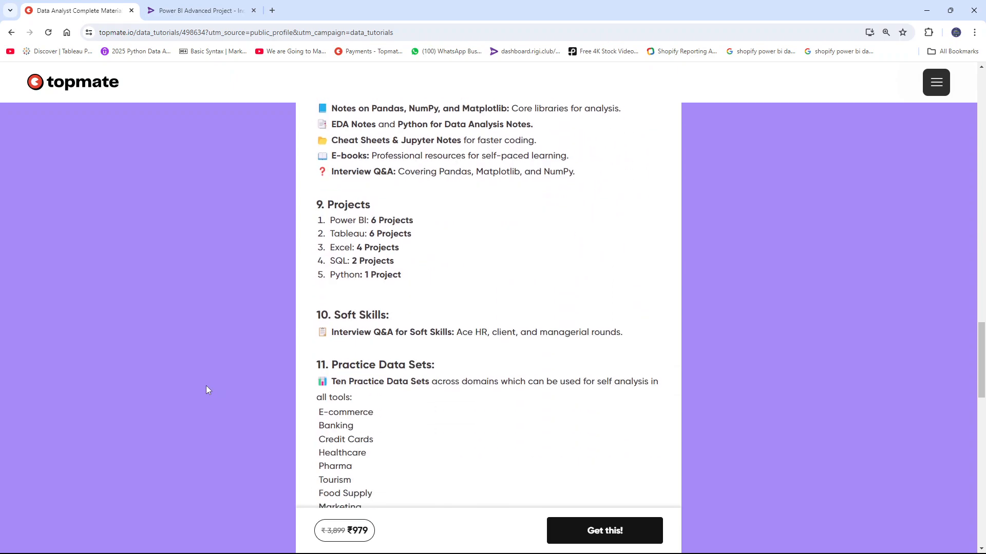
pyautogui.scroll(20, 206, 386)
pyautogui.scroll(-18, 206, 389)
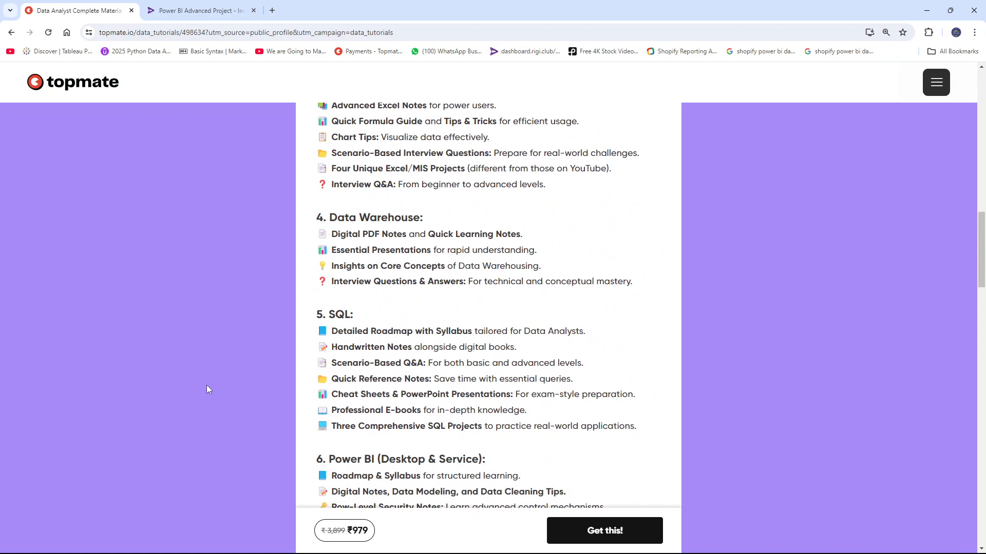
# Step: Read the purchase notes and refund policy of the Data Analyst Complete Material product, and return to the Topmate profile
pyautogui.scroll(-15, 207, 389)
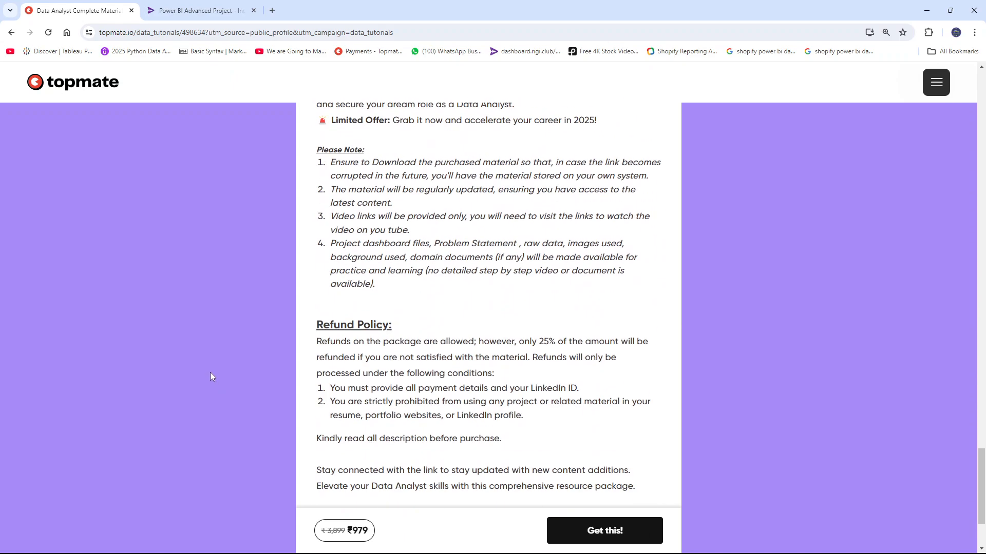
pyautogui.click(12, 33)
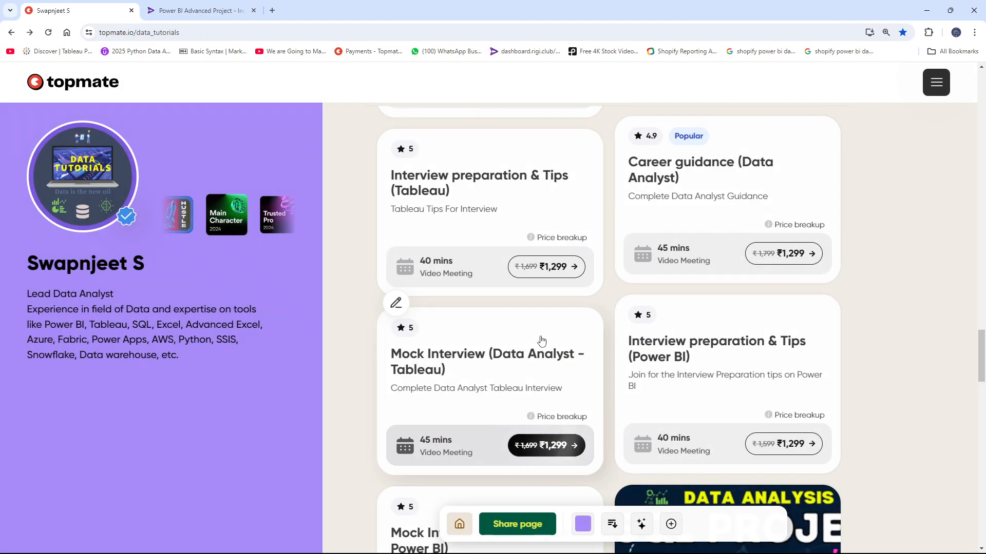
# Step: Open the Power BI Projects-19 Unique Proj. (Without Video) product from the profile and examine the skills and projects its description lists
pyautogui.scroll(15, 356, 328)
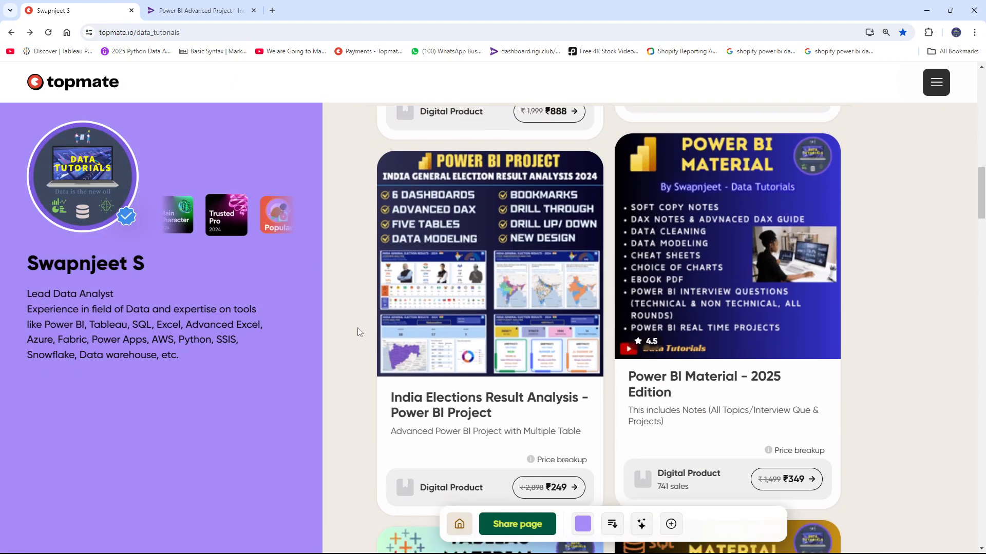
pyautogui.scroll(1, 359, 331)
pyautogui.scroll(-5, 359, 332)
pyautogui.scroll(3, 851, 245)
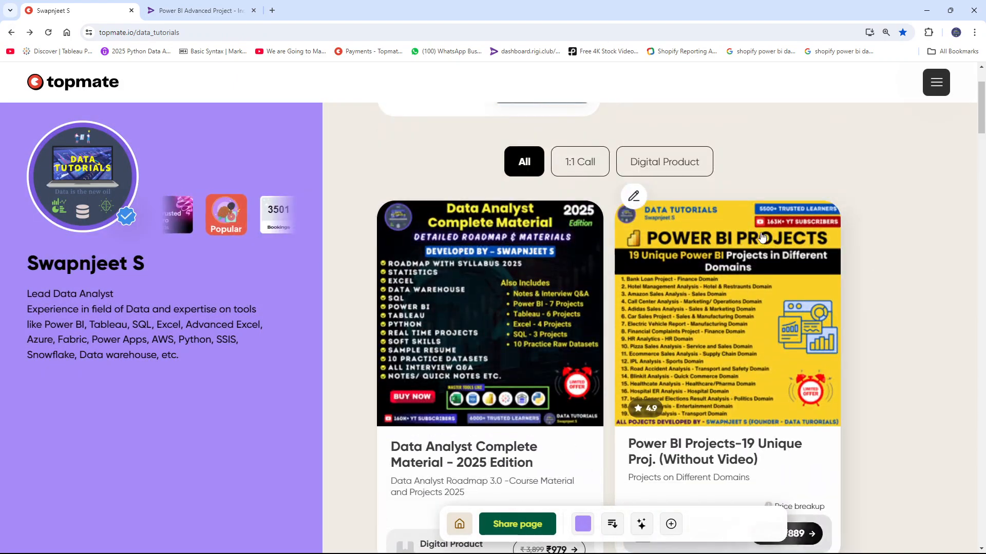
pyautogui.click(710, 302)
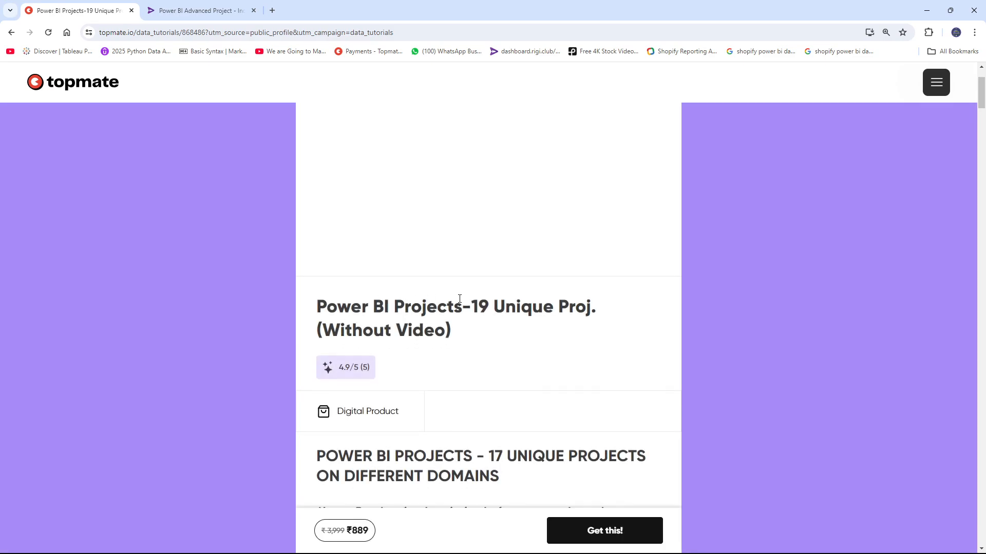
pyautogui.scroll(2, 473, 306)
pyautogui.scroll(-3, 272, 318)
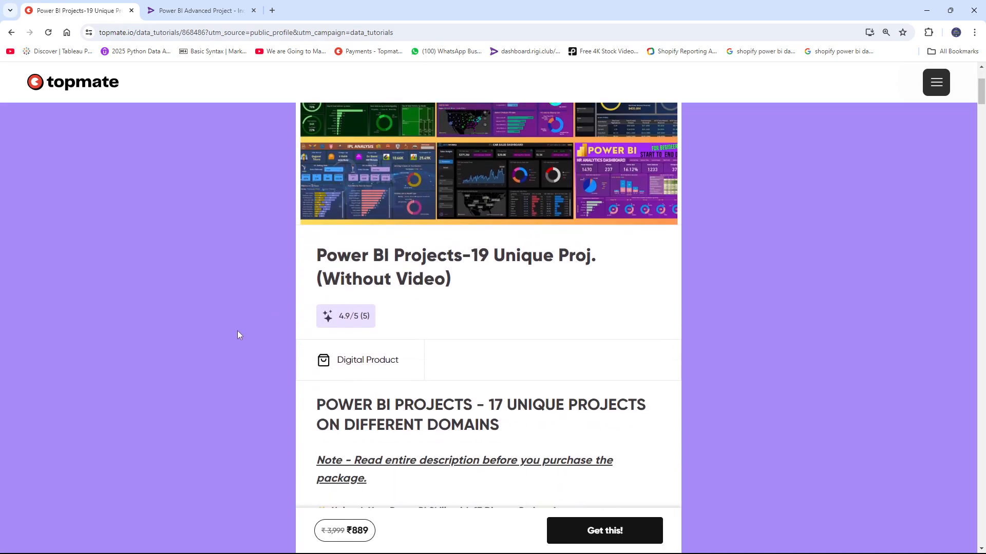
pyautogui.scroll(-5, 255, 331)
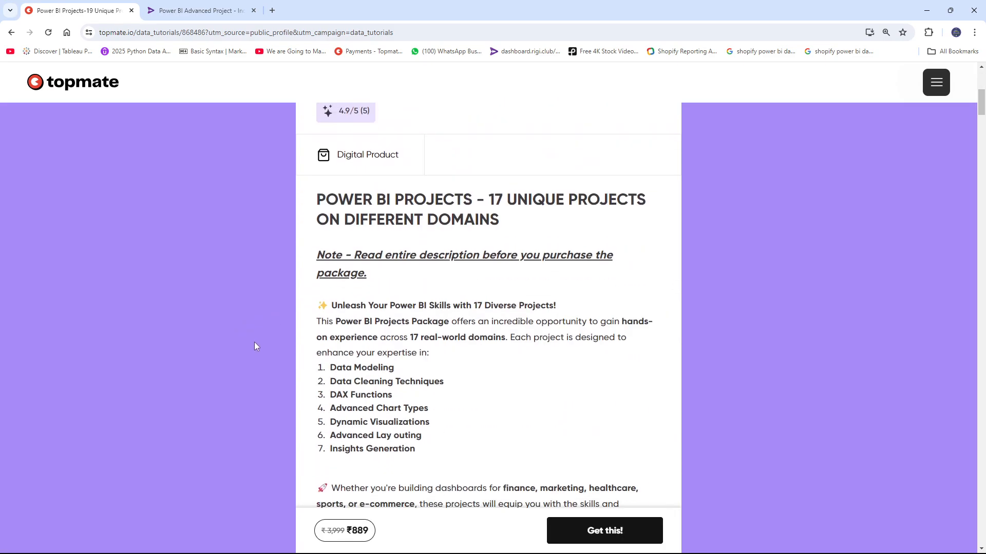
pyautogui.scroll(-4, 254, 344)
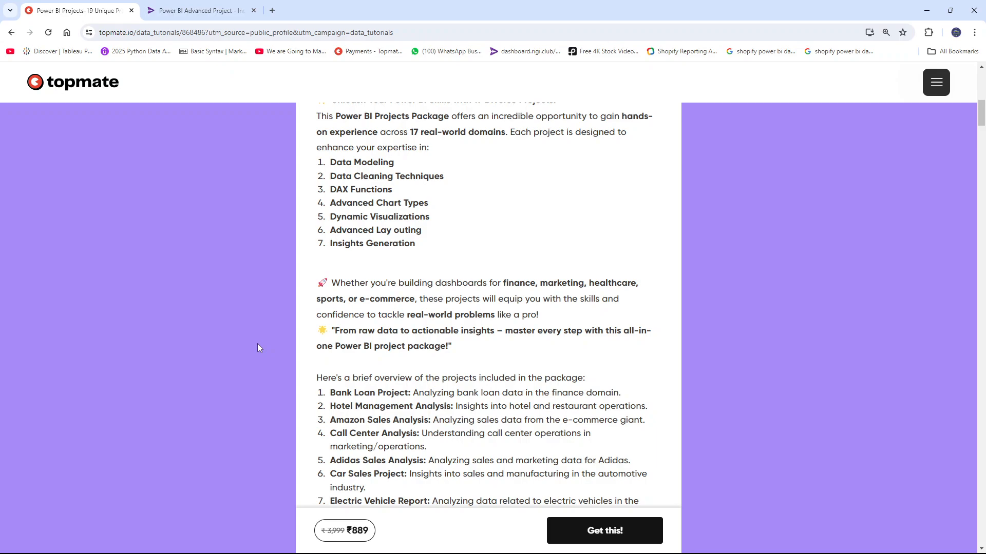
pyautogui.scroll(-13, 249, 353)
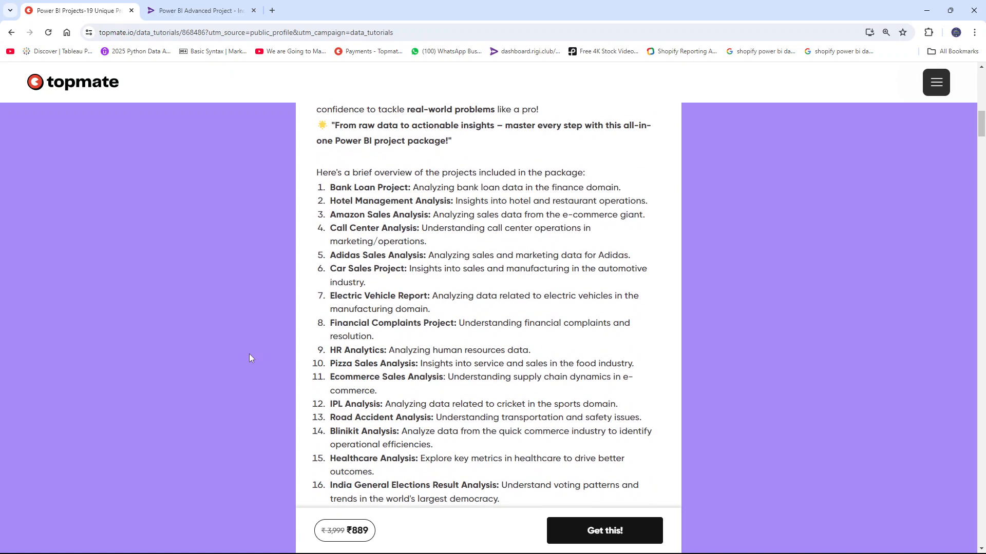
# Step: Look through the India Elections, Uber and Hospital Emergency Room dashboard previews in the product description, and return to the profile
pyautogui.scroll(-20, 391, 338)
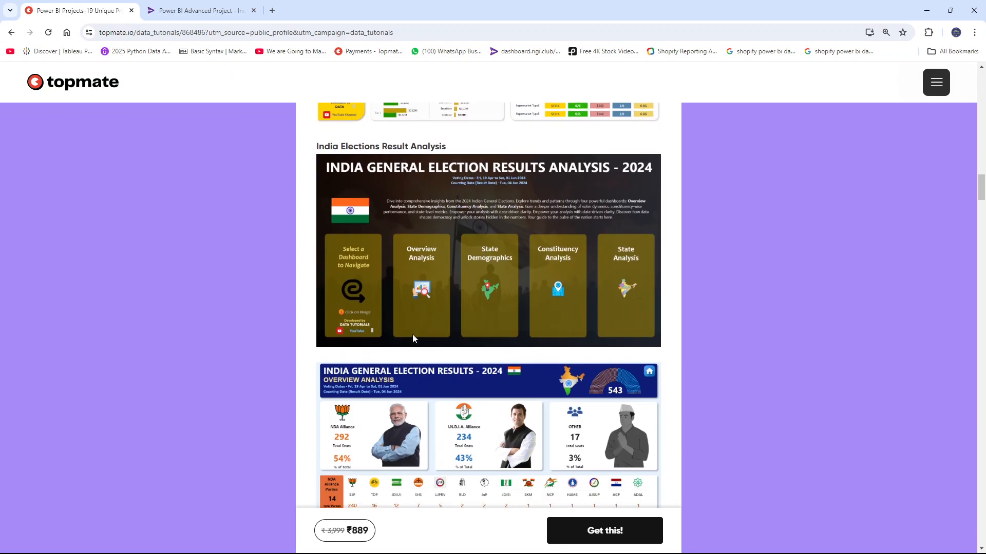
pyautogui.scroll(-20, 413, 339)
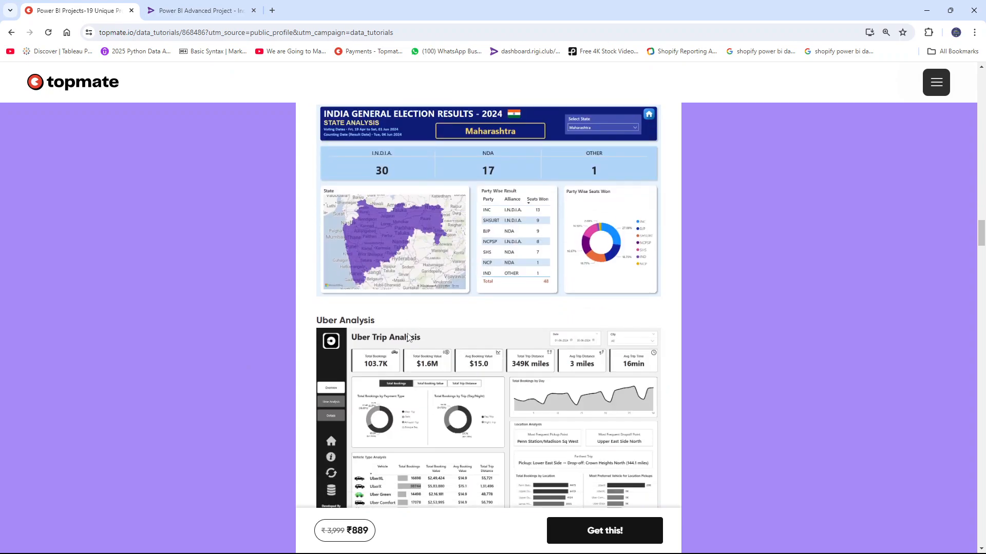
pyautogui.scroll(-6, 400, 336)
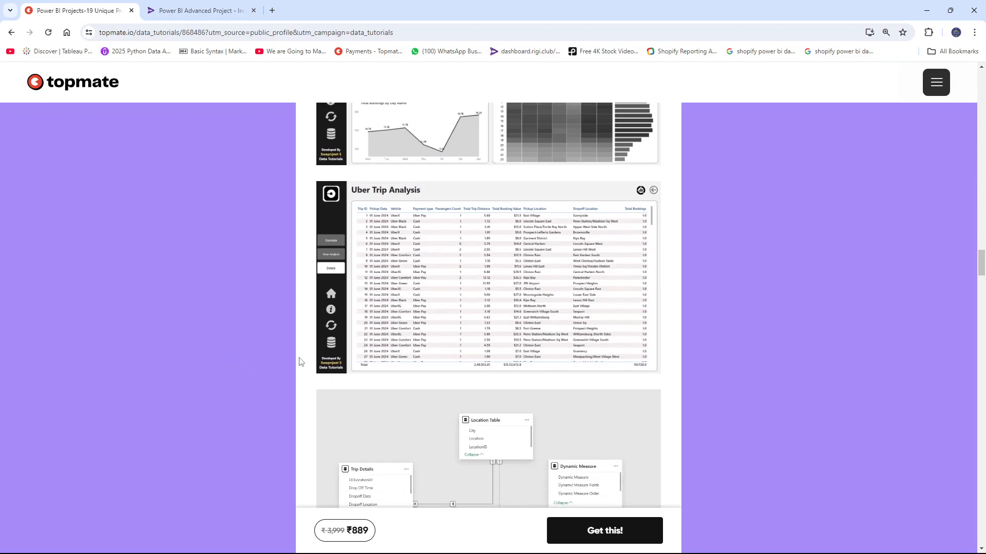
pyautogui.scroll(-10, 183, 361)
pyautogui.scroll(-14, 194, 363)
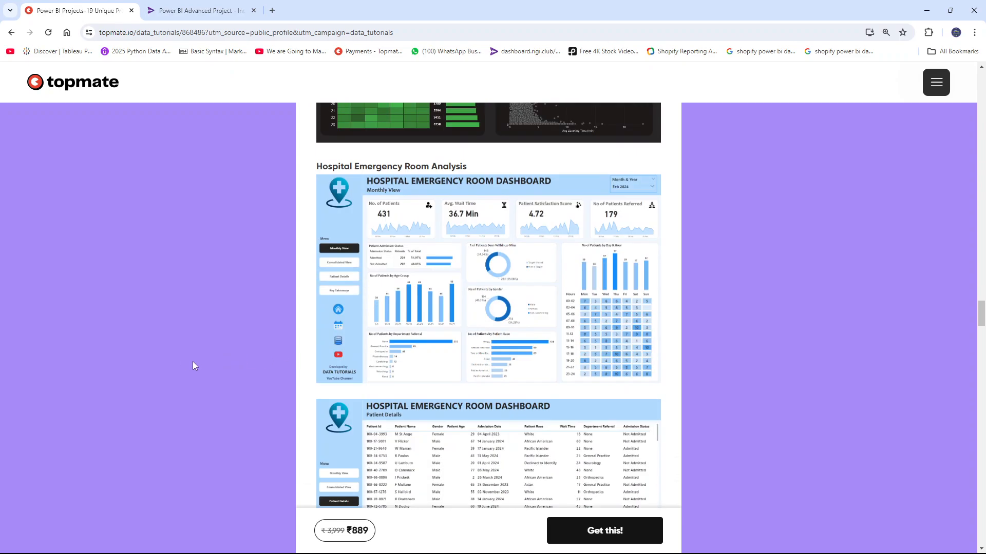
pyautogui.click(11, 33)
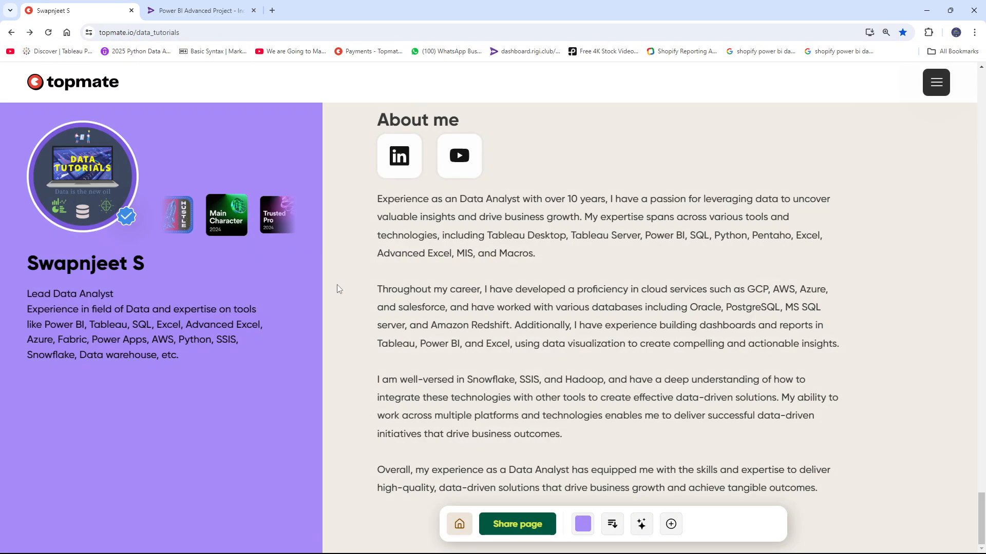
# Step: Examine the Data Analyst, Power BI, Tableau and Excel packages at the start of the profile's product list
pyautogui.scroll(10, 359, 293)
pyautogui.scroll(9, 359, 298)
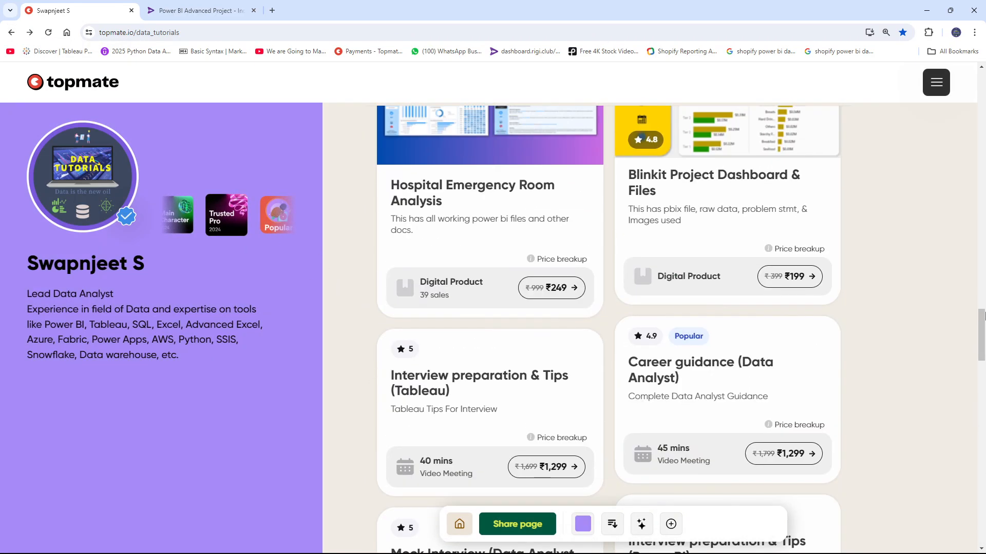
pyautogui.moveTo(984, 322); pyautogui.dragTo(985, 86)
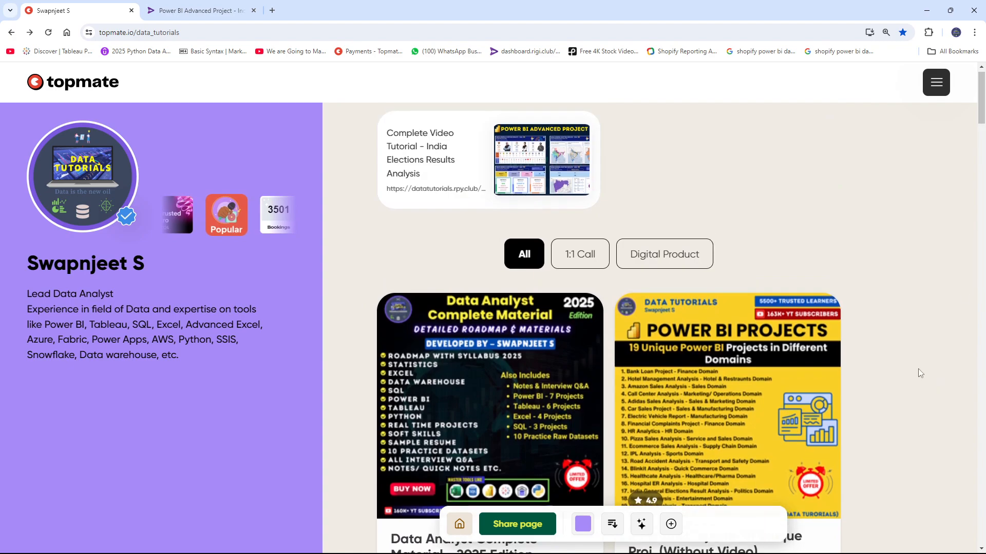
pyautogui.scroll(-4, 918, 368)
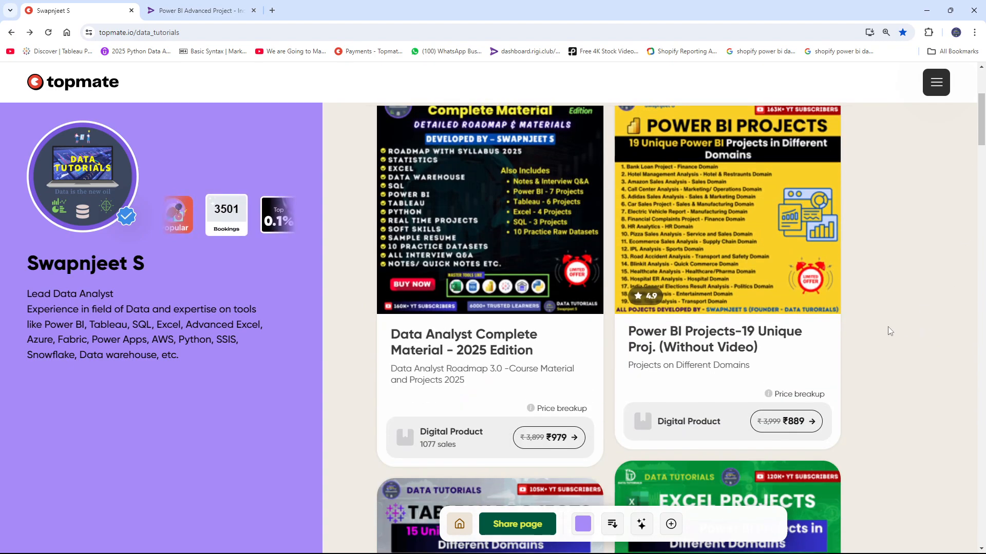
pyautogui.scroll(-4, 891, 316)
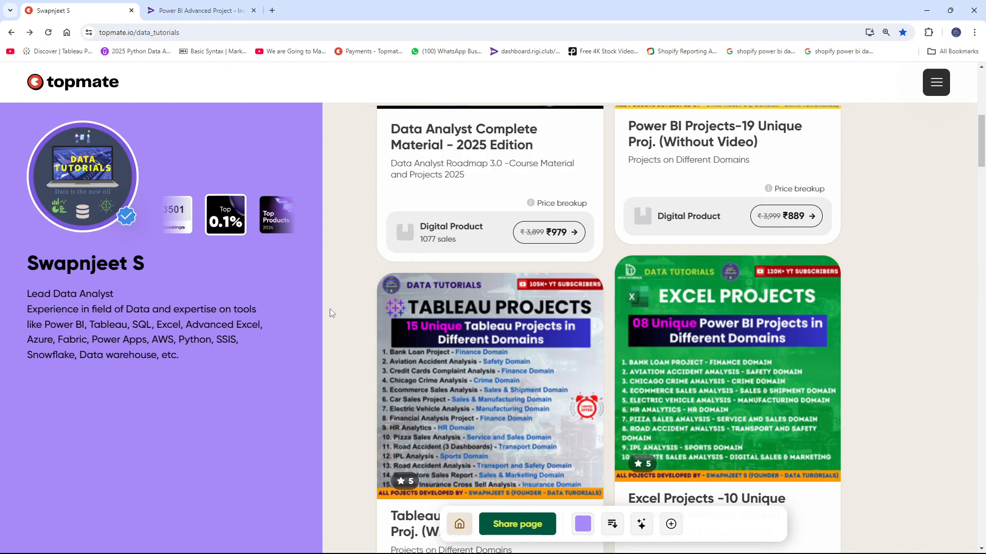
pyautogui.scroll(-2, 336, 301)
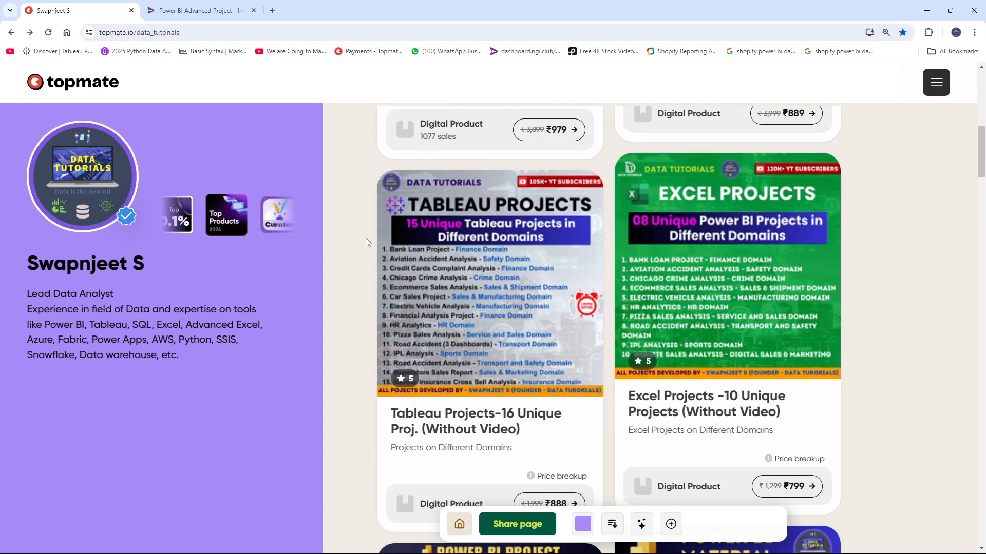
pyautogui.scroll(-4, 849, 276)
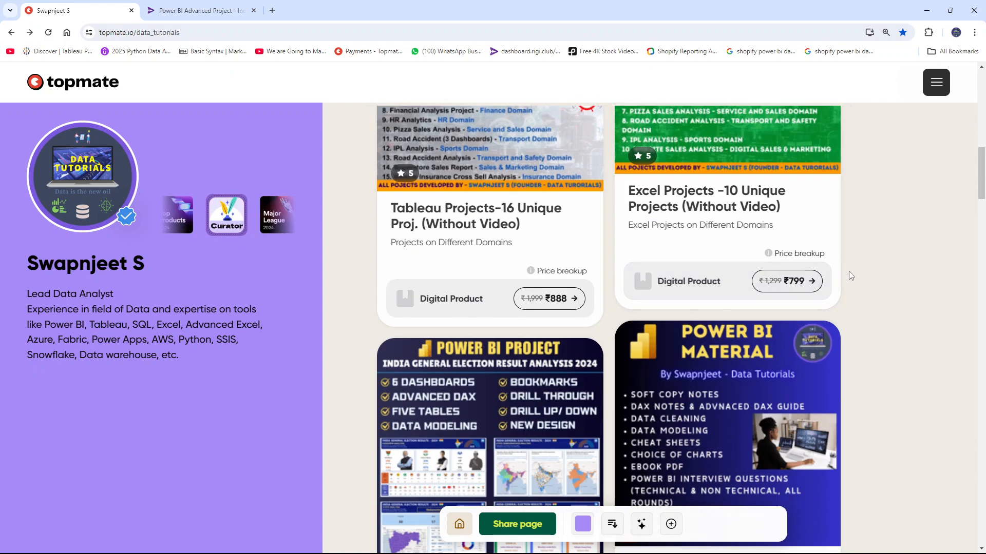
# Step: Examine the profile's Power BI, Tableau and SQL materials, single Power BI projects, and interview and career guidance sessions
pyautogui.scroll(-4, 848, 276)
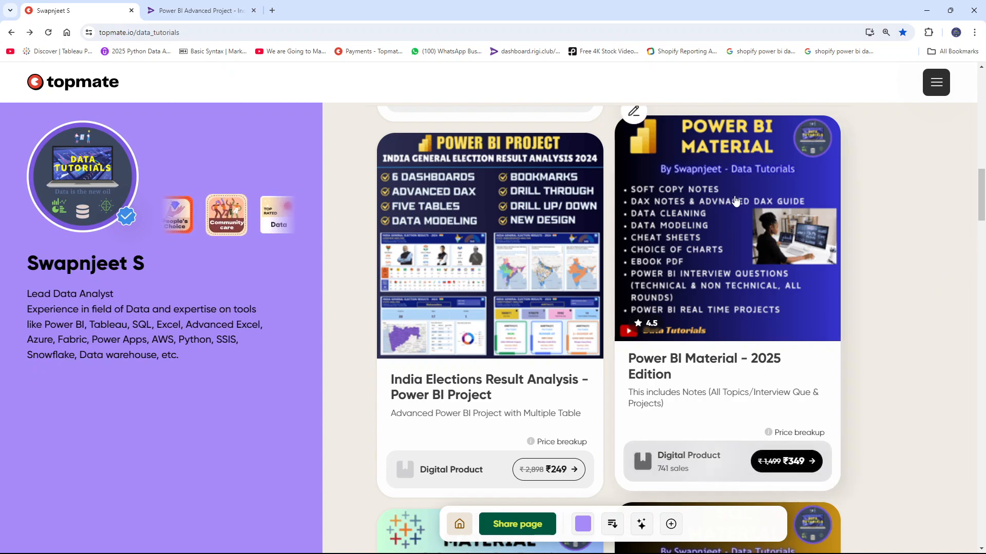
pyautogui.scroll(-8, 918, 305)
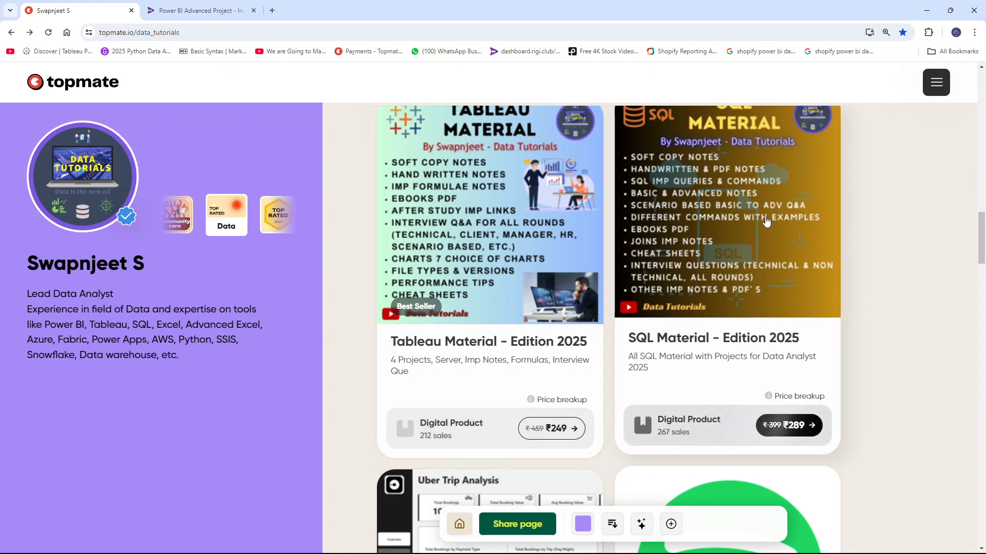
pyautogui.scroll(-3, 876, 229)
pyautogui.scroll(-8, 872, 234)
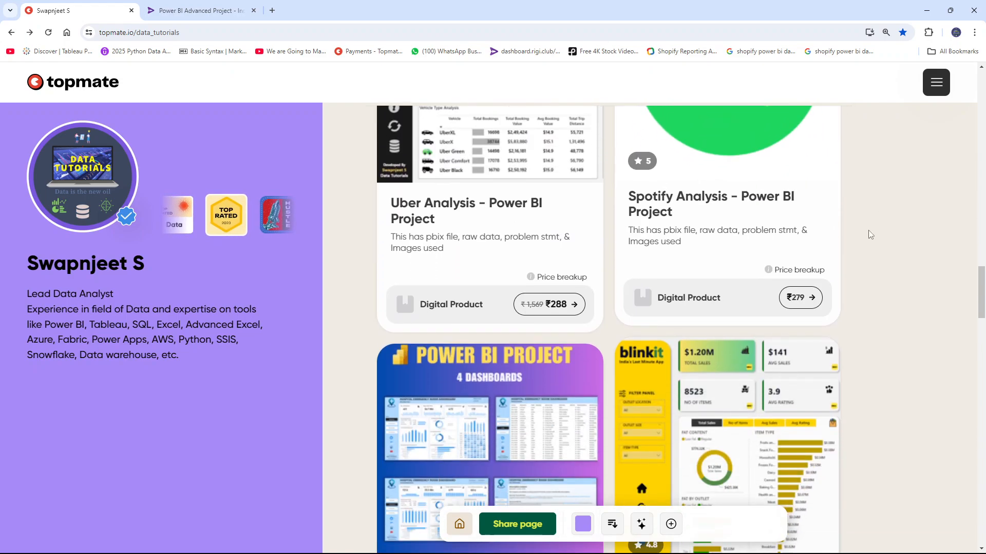
pyautogui.scroll(-4, 718, 300)
pyautogui.scroll(-8, 717, 300)
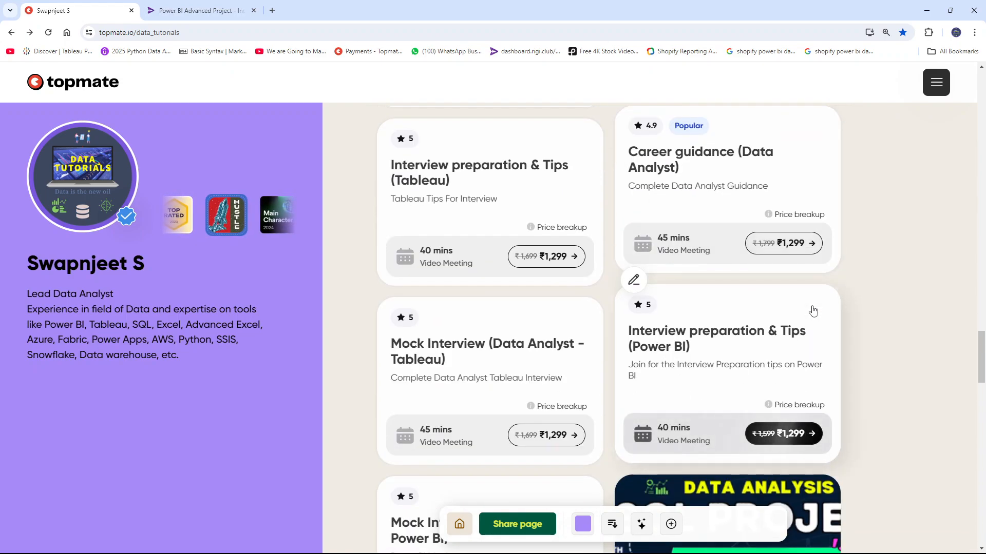
pyautogui.scroll(2, 800, 284)
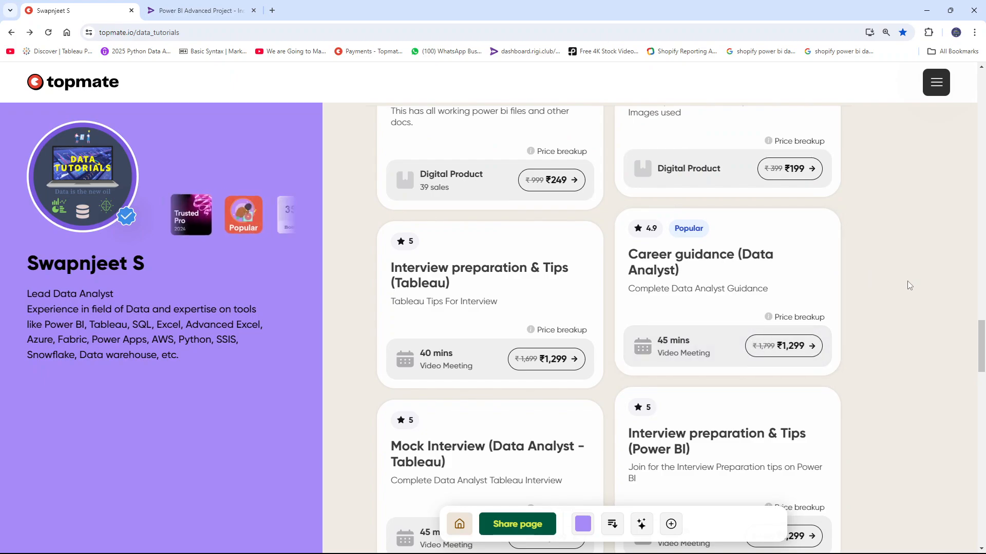
pyautogui.scroll(-8, 884, 333)
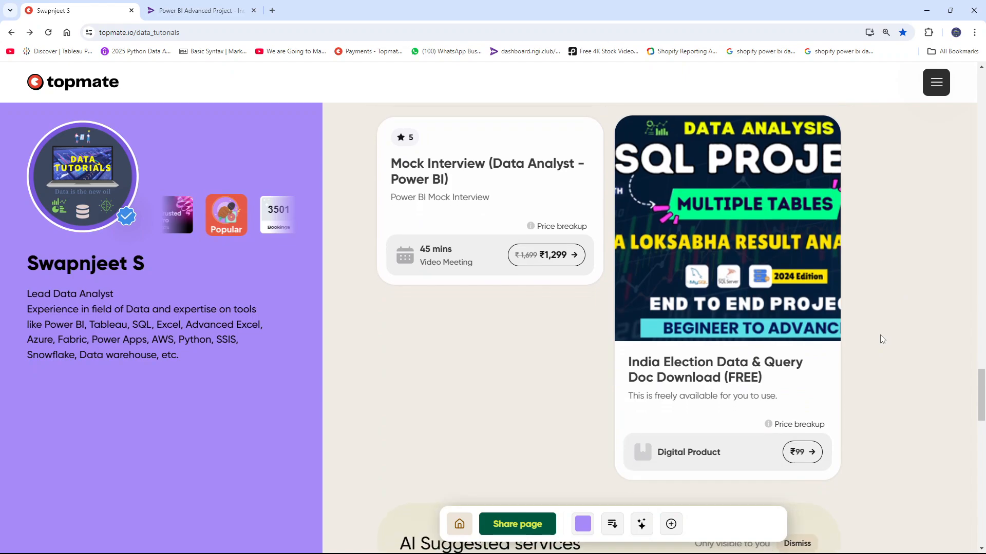
pyautogui.scroll(20, 880, 335)
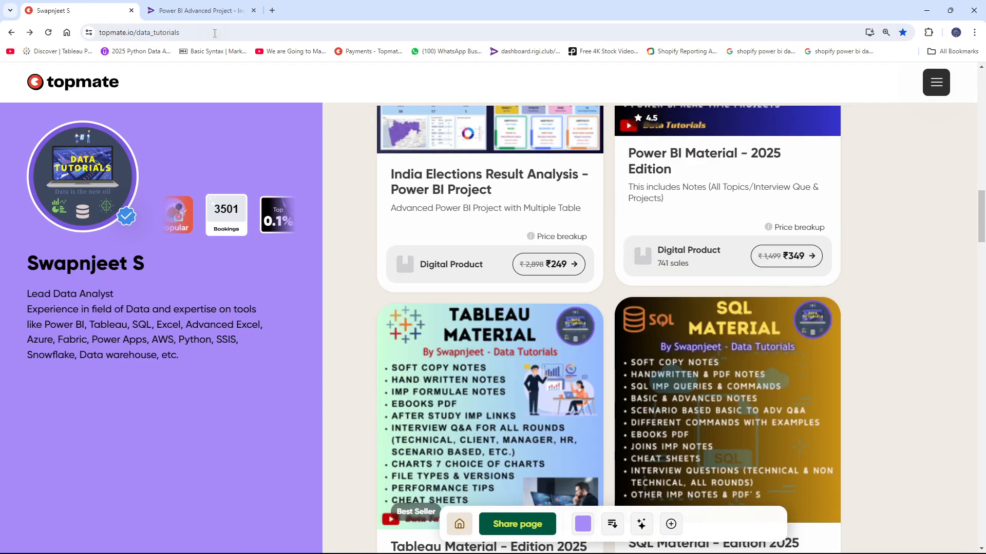
# Step: Check the title and price on the Power BI Advanced Project India General Elections course page, and return to the profile
pyautogui.click(177, 11)
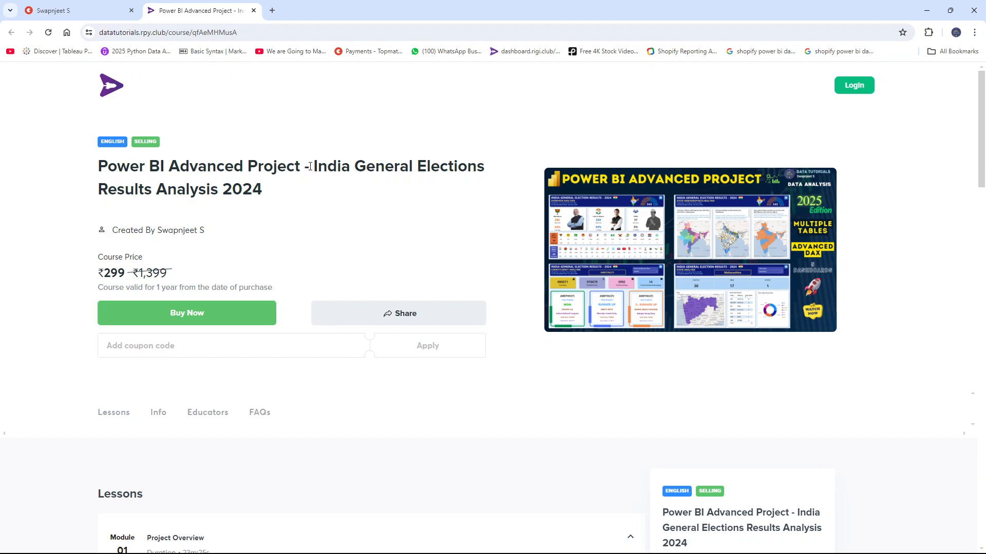
pyautogui.moveTo(319, 166); pyautogui.dragTo(348, 178)
pyautogui.click(346, 205)
pyautogui.doubleClick(115, 275)
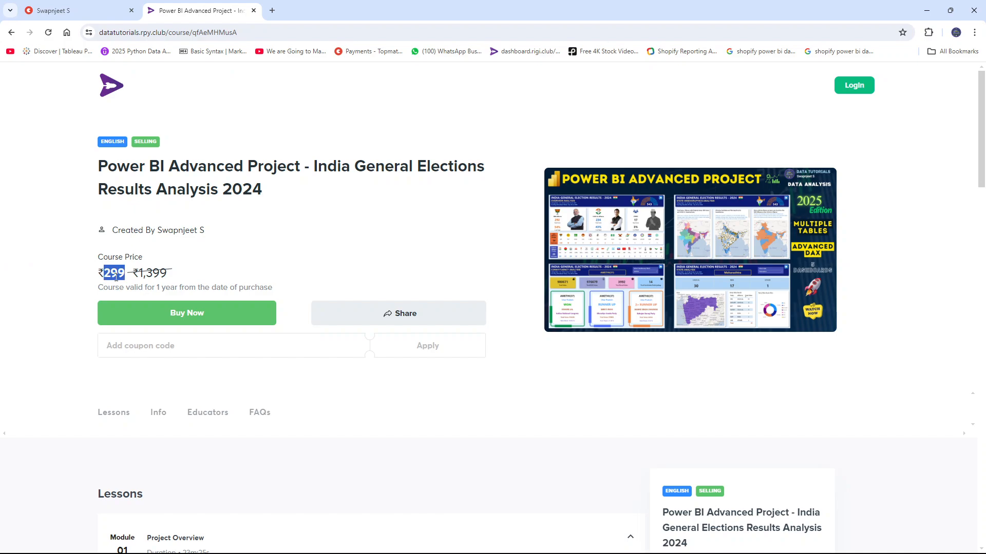
pyautogui.click(51, 12)
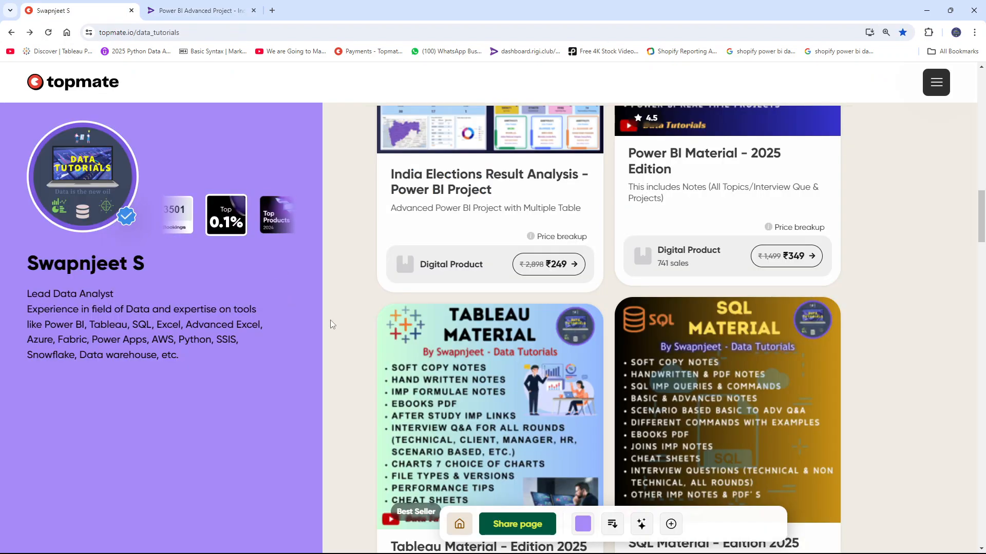
# Step: Switch to the image viewer to view the summer sale offer in 1.png, and return to the Topmate profile in the browser
pyautogui.hotkey('alt', 'Tab')
pyautogui.hotkey('alt', 'Tab')
pyautogui.hotkey('alt', 'Tab')
pyautogui.hotkey('alt', 'Tab')
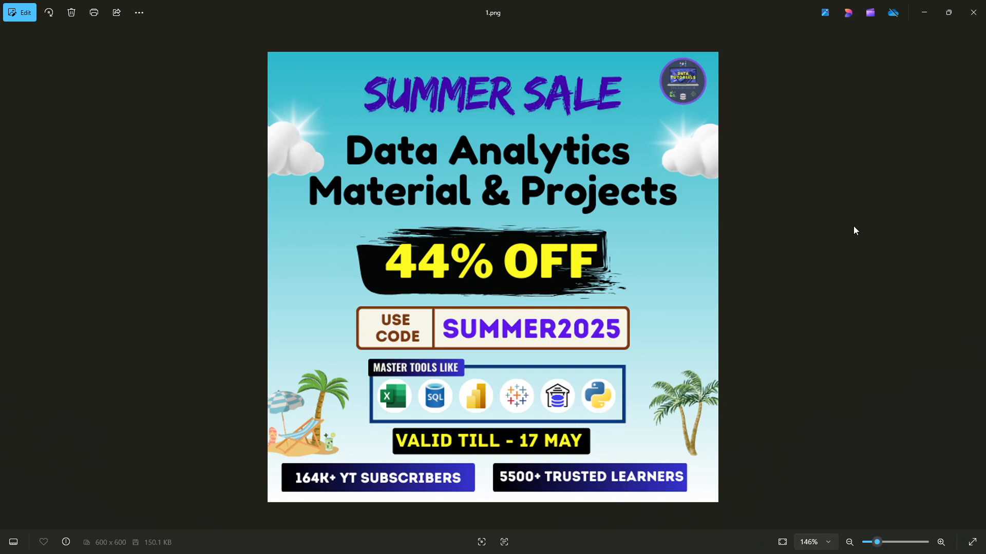
pyautogui.hotkey('alt', 'Tab')
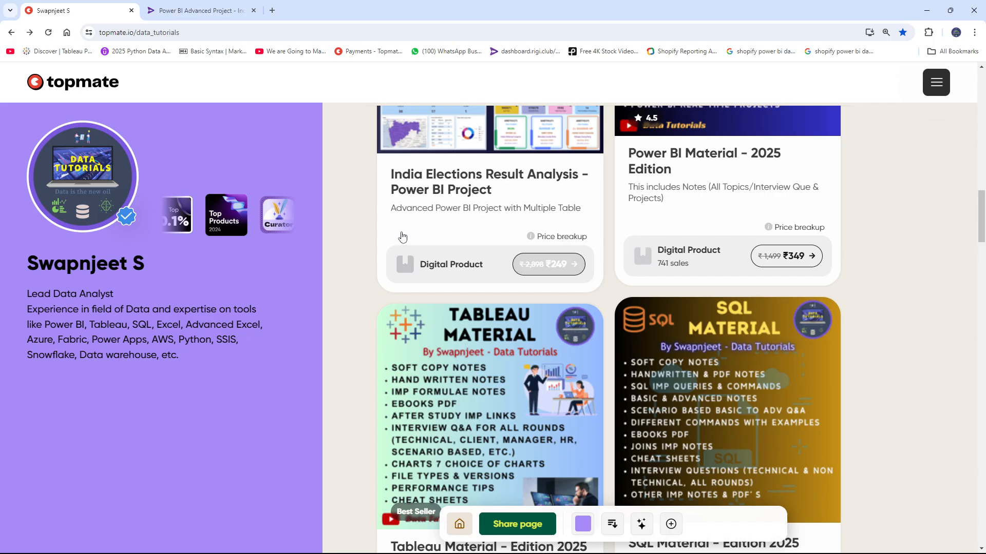
# Step: Compare the profile's India Elections video tutorial with its course page, and view the start of the course's lesson list
pyautogui.scroll(10, 353, 302)
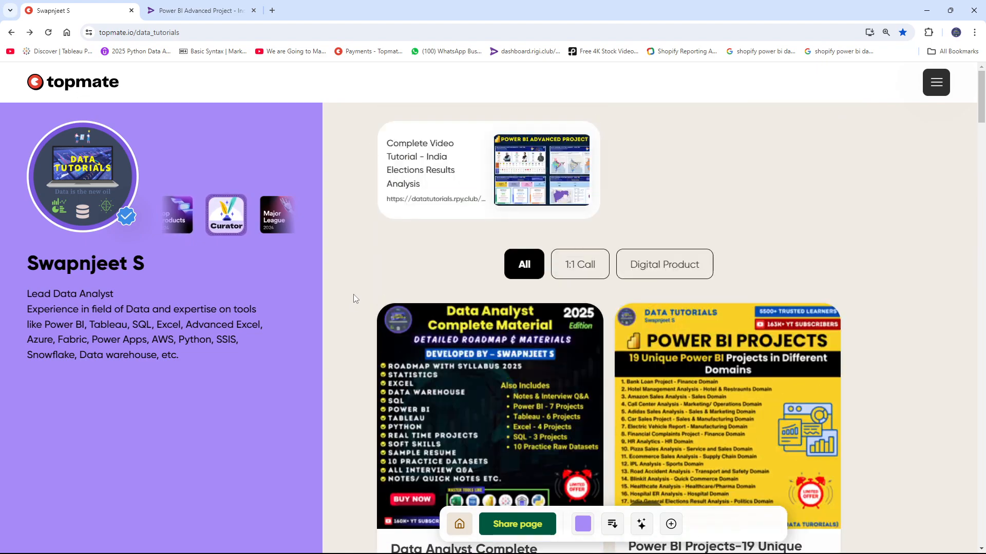
pyautogui.click(194, 19)
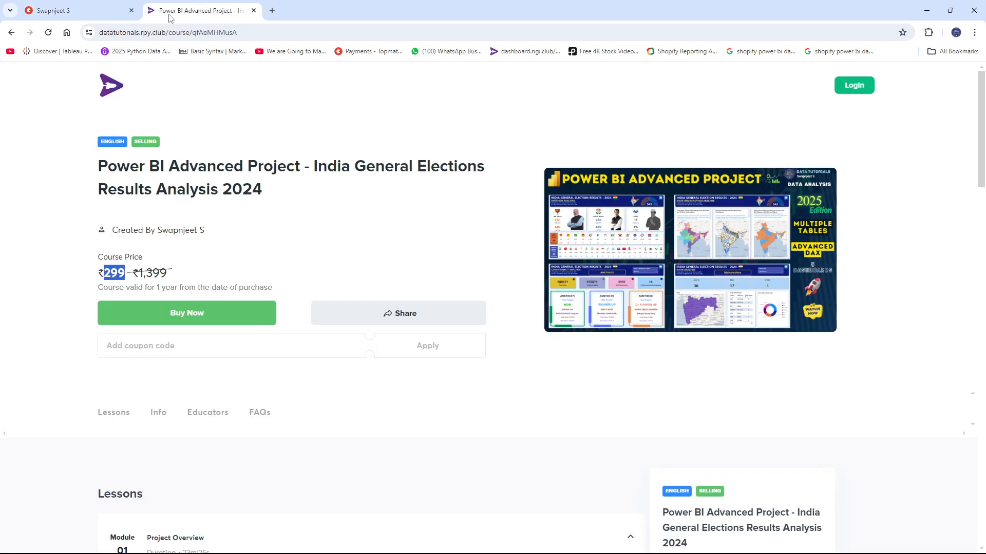
pyautogui.click(51, 10)
pyautogui.click(193, 11)
pyautogui.scroll(-2, 29, 307)
pyautogui.click(27, 307)
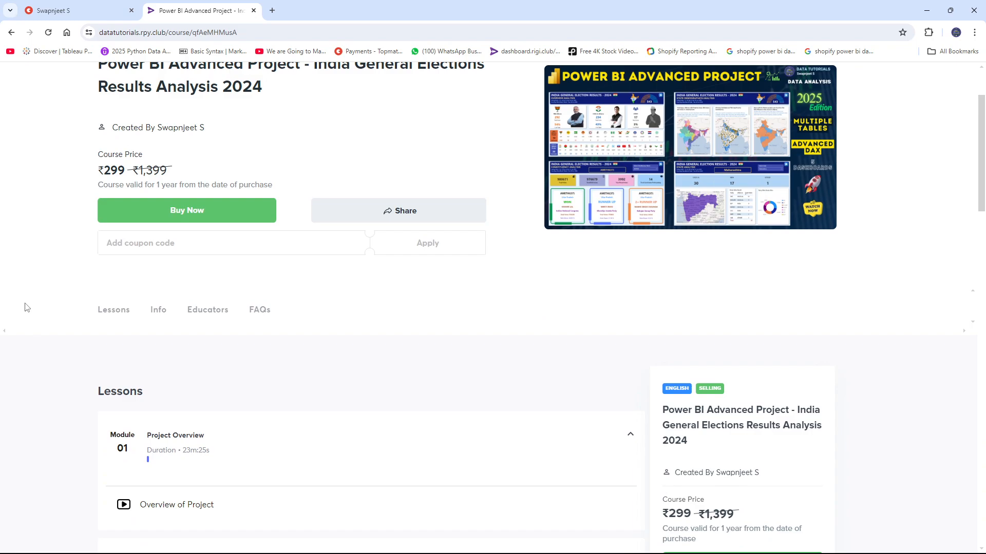
# Step: Review the India Elections course's lesson modules, expand its full project description, and look through its FAQs
pyautogui.scroll(-4, 27, 307)
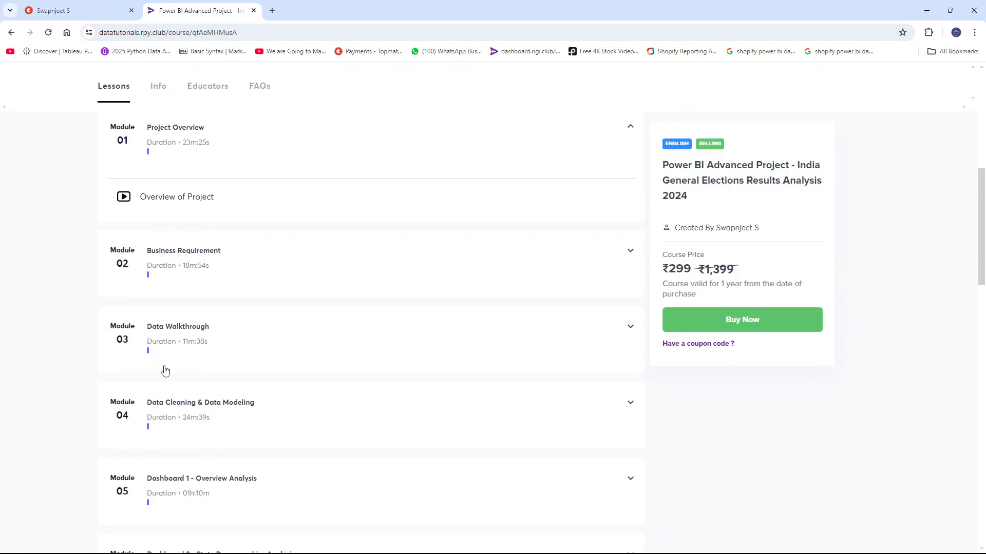
pyautogui.scroll(-16, 164, 370)
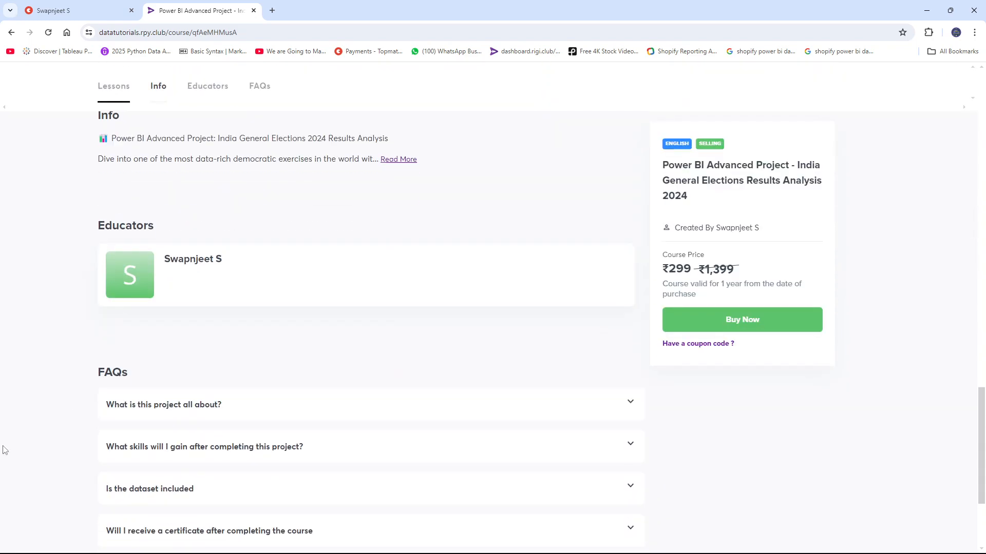
pyautogui.scroll(1, 352, 220)
pyautogui.click(392, 211)
pyautogui.scroll(-2, 118, 367)
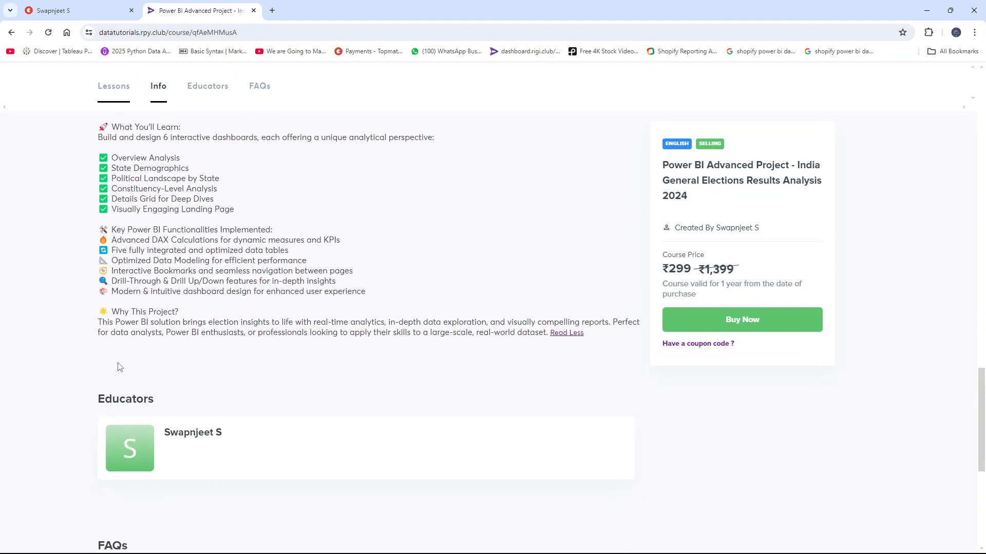
pyautogui.scroll(-5, 134, 344)
# Step: Look over the course's final modules and its price overview again, and return to the Topmate profile
pyautogui.scroll(12, 48, 386)
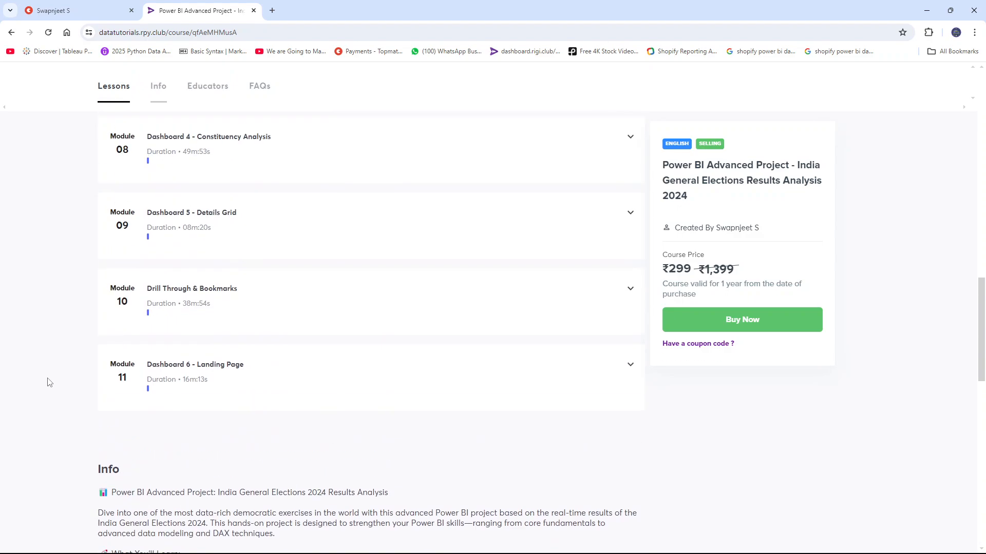
pyautogui.scroll(18, 48, 382)
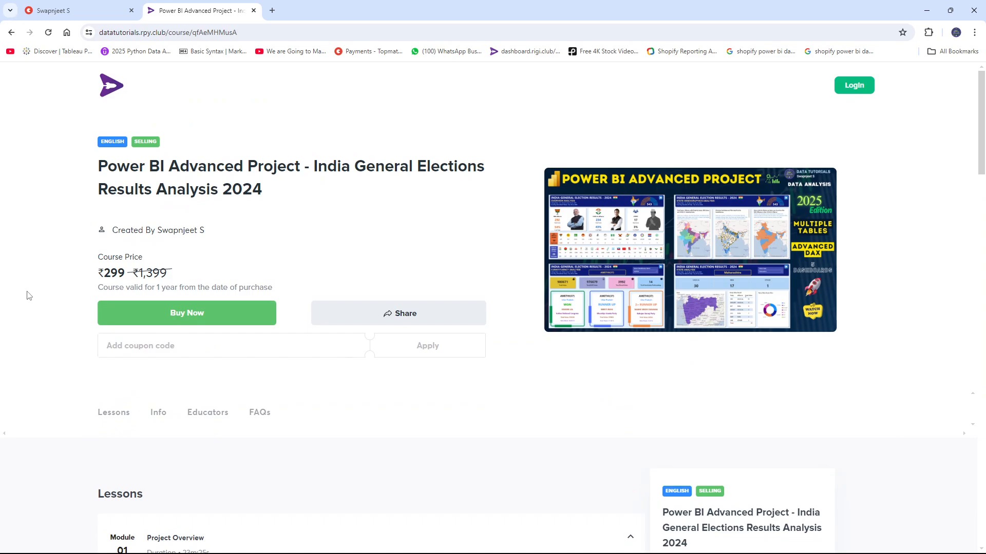
pyautogui.scroll(-4, 59, 310)
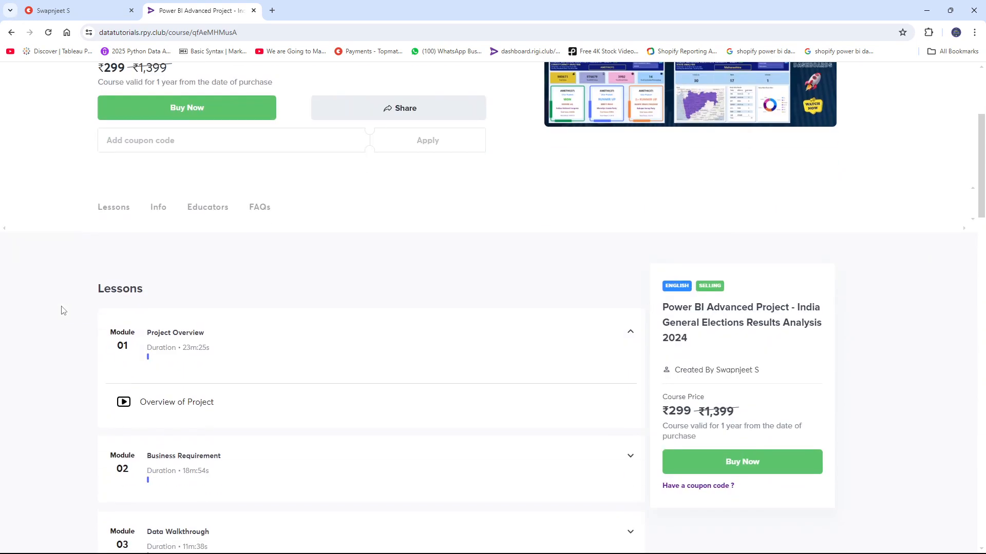
pyautogui.scroll(4, 43, 324)
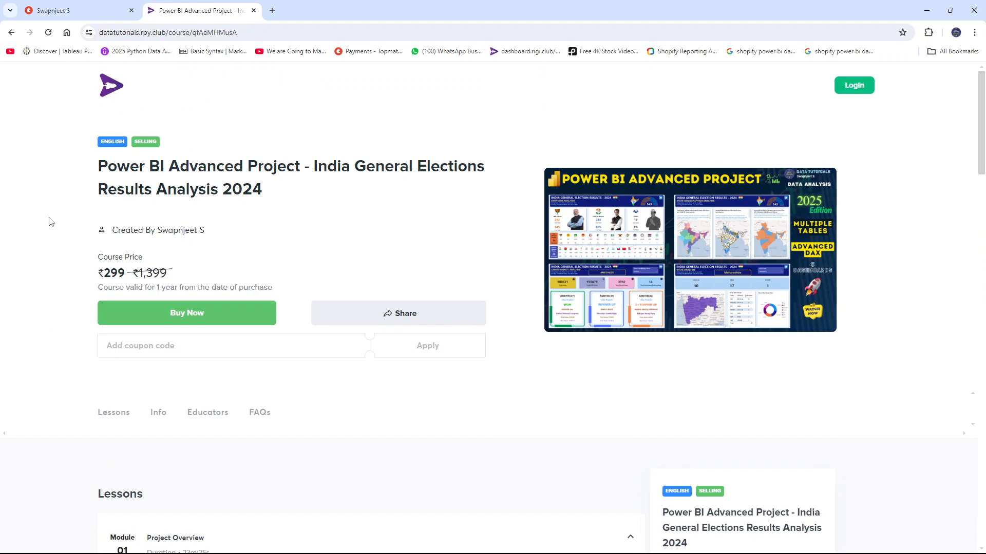
pyautogui.click(53, 6)
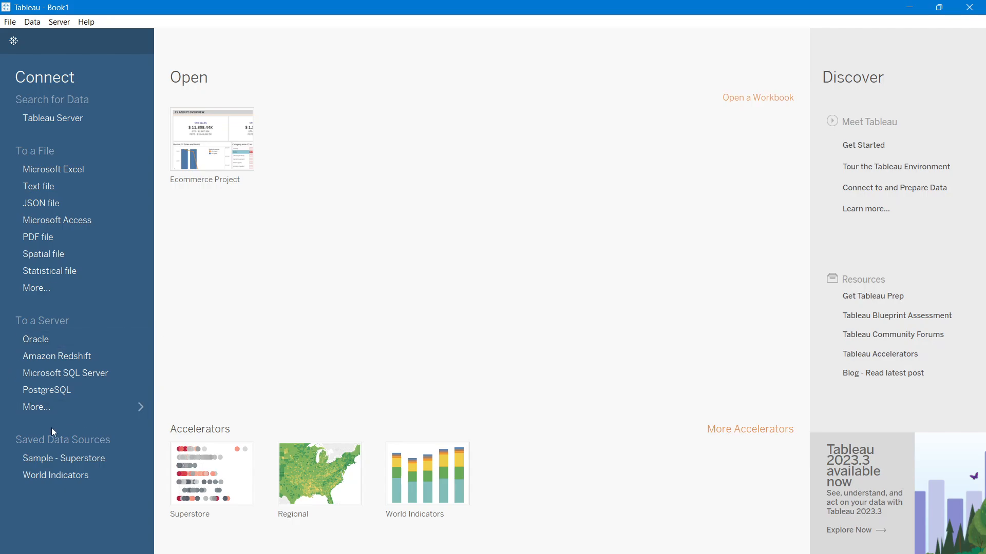
# Step: Examine Tableau's full server connector list sorted by Recently Added and by Name (z-a), and return to the start page
pyautogui.click(36, 408)
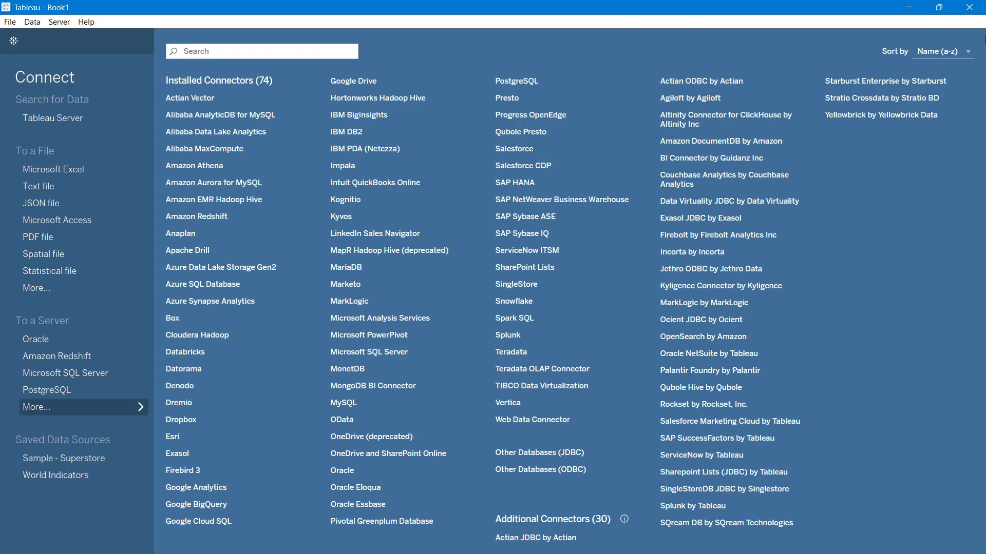
pyautogui.click(950, 49)
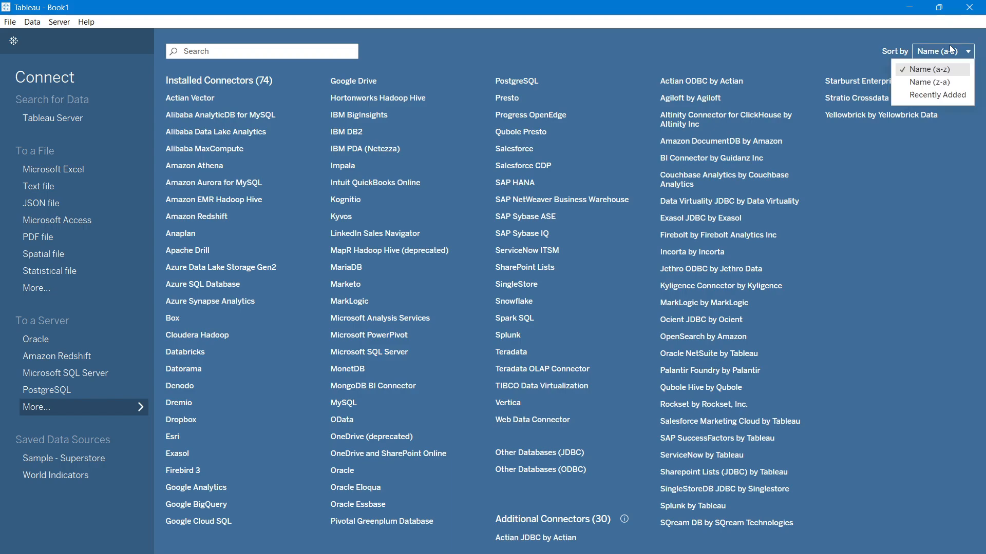
pyautogui.click(936, 95)
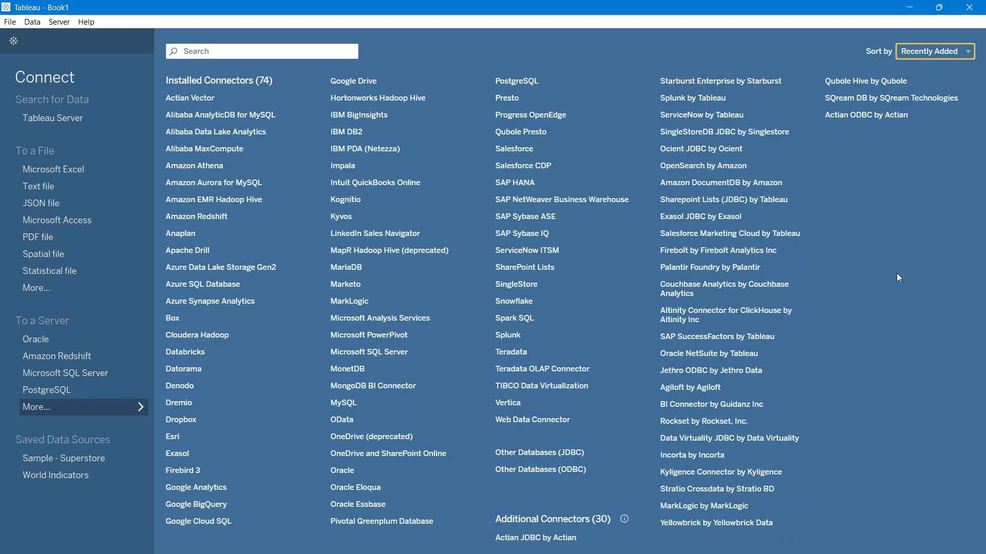
pyautogui.click(938, 51)
pyautogui.click(933, 81)
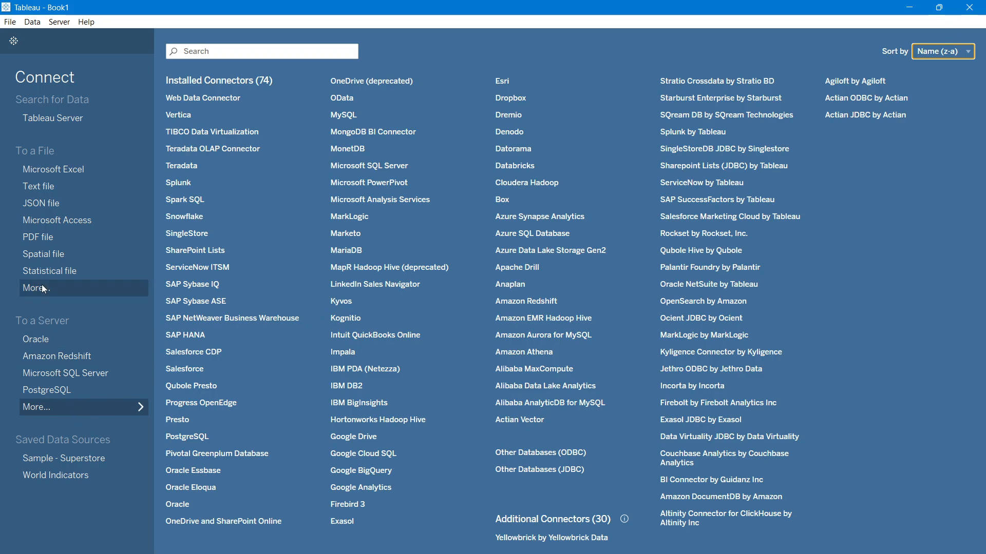
pyautogui.click(33, 49)
pyautogui.click(12, 39)
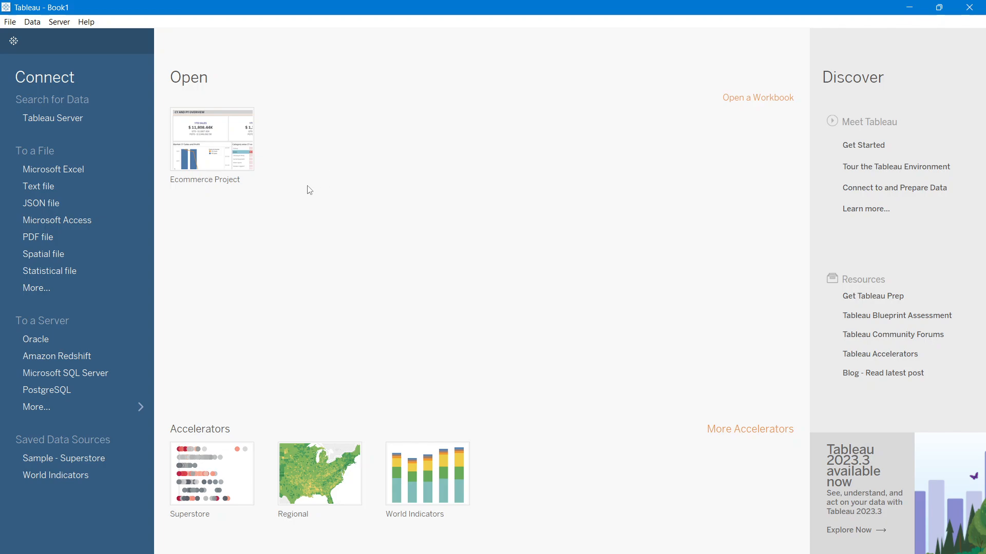
# Step: Check the file path and the pin option of the recent Ecommerce Project workbook on the start page
pyautogui.moveTo(229, 167)
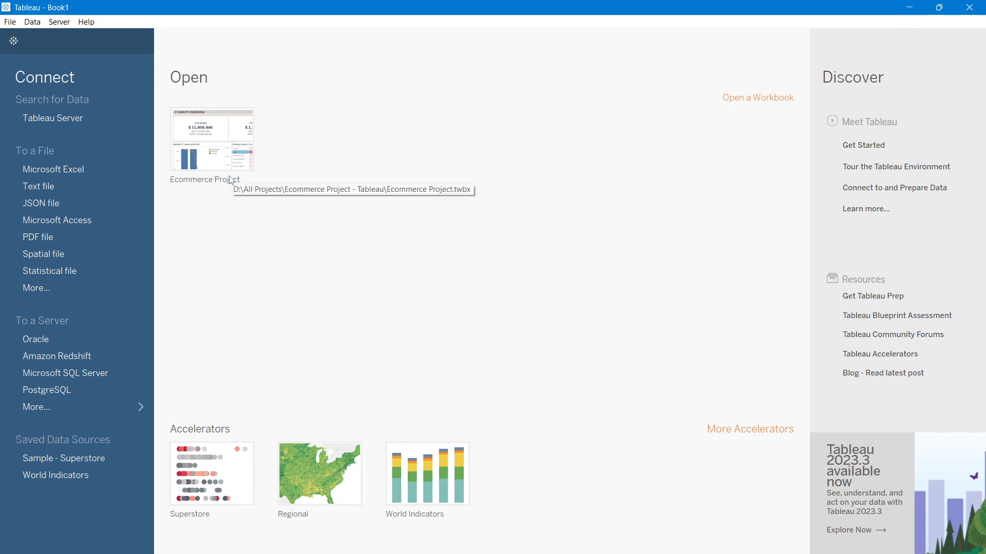
pyautogui.moveTo(215, 149)
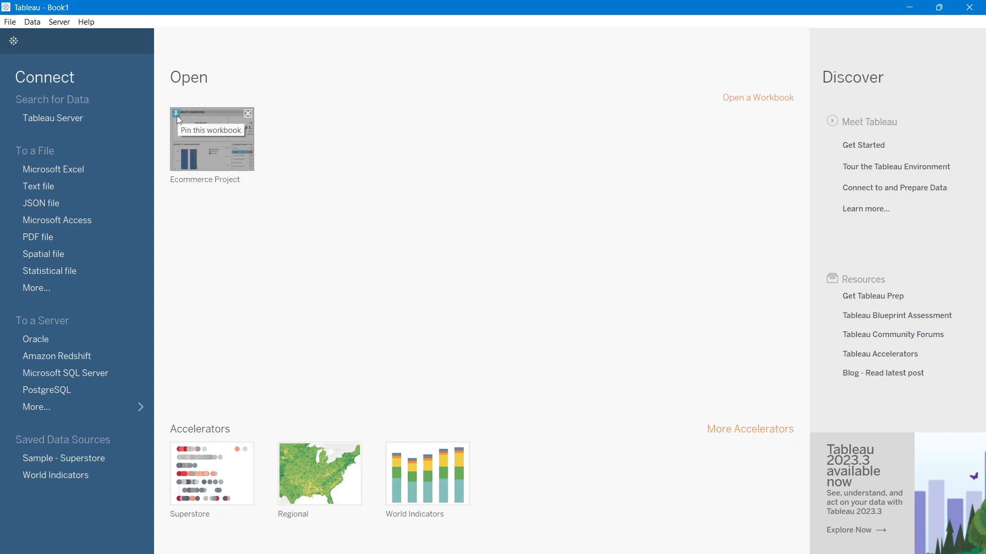
pyautogui.click(177, 116)
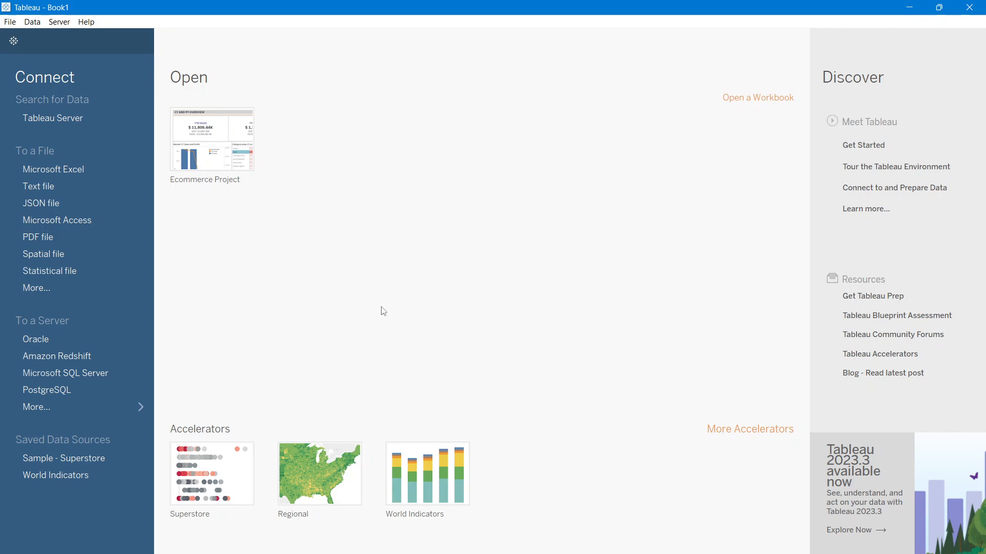
# Step: Switch to Tableau Public to examine its full list of server connectors and its empty worksheet
pyautogui.hotkey('alt', 'Tab')
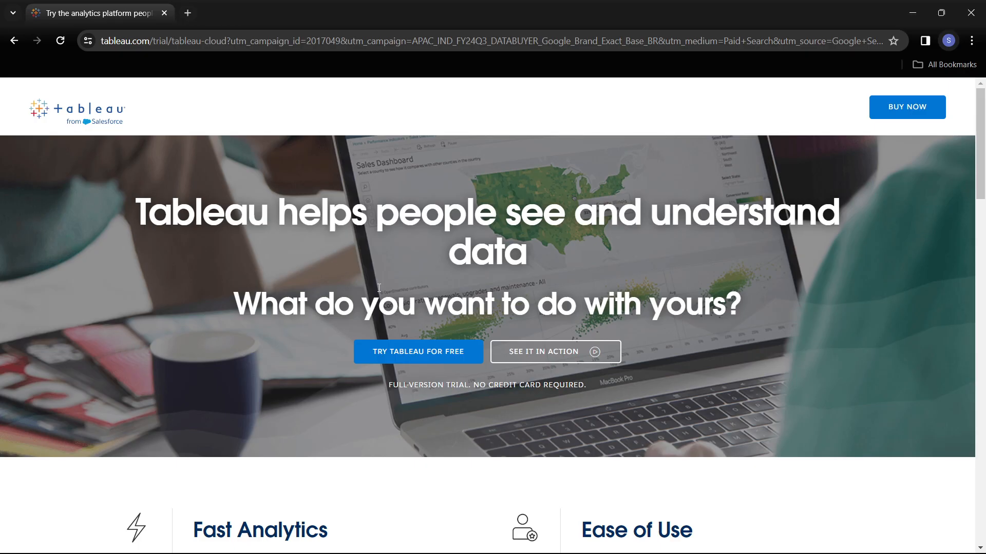
pyautogui.hotkey('alt', 'Tab')
pyautogui.hotkey('alt', 'Tab')
pyautogui.hotkey('alt', 'Tab')
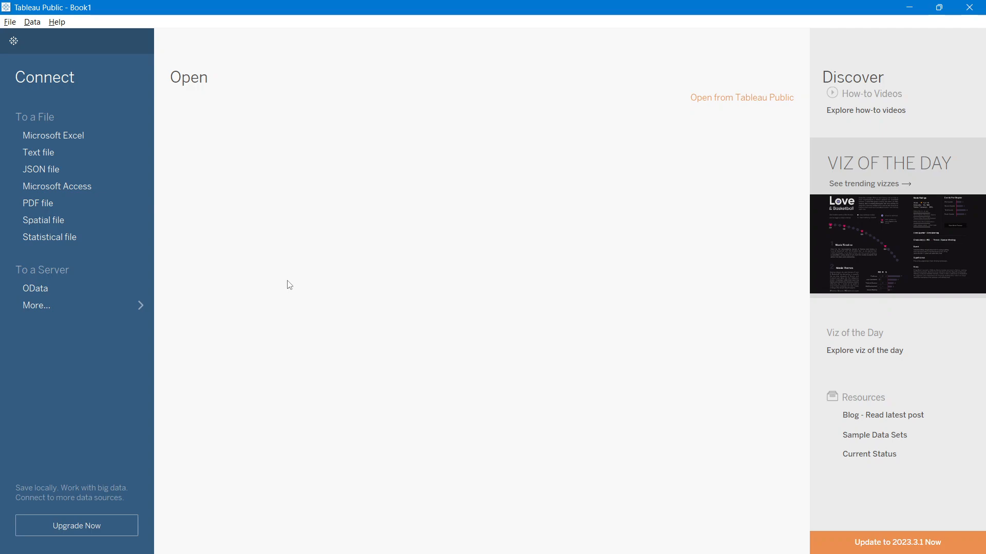
pyautogui.click(143, 313)
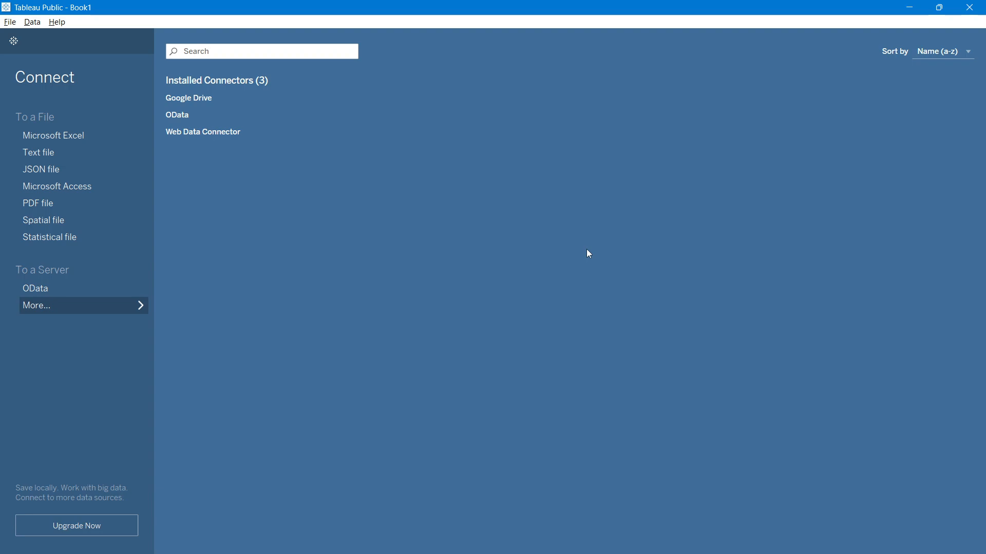
pyautogui.click(69, 42)
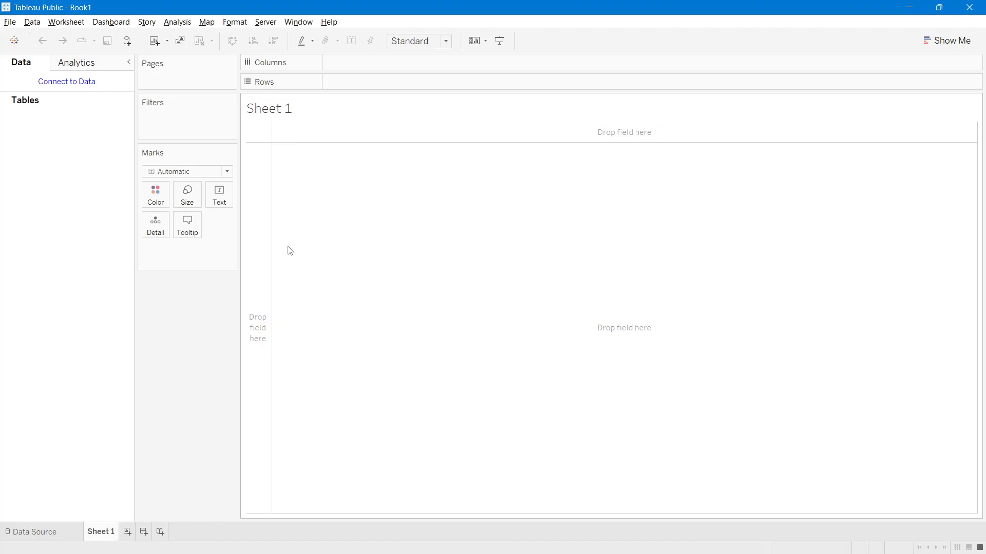
# Step: From the start page, connect to the Excel file Sample - Superstore.xls in the Tableau Data Sources folder on drive D
pyautogui.click(14, 40)
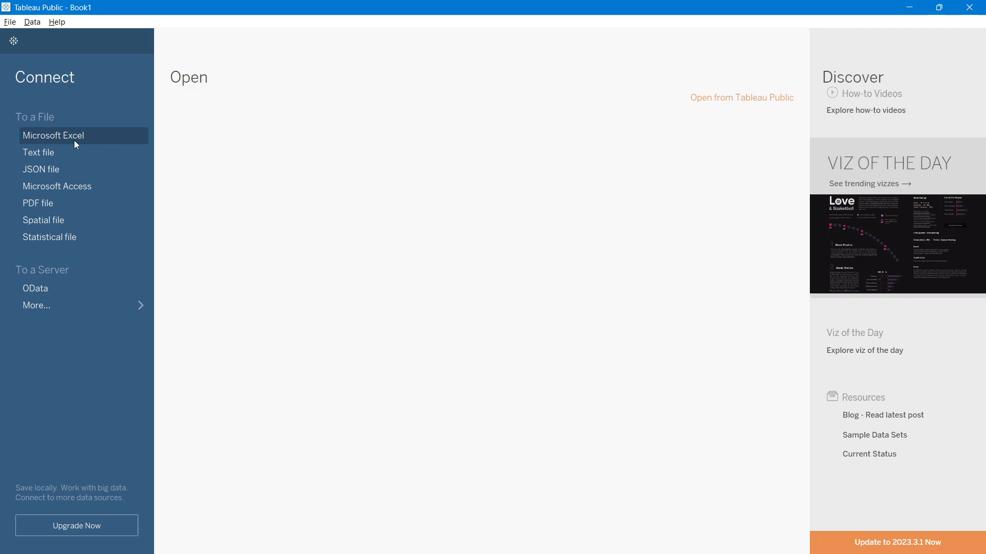
pyautogui.click(44, 137)
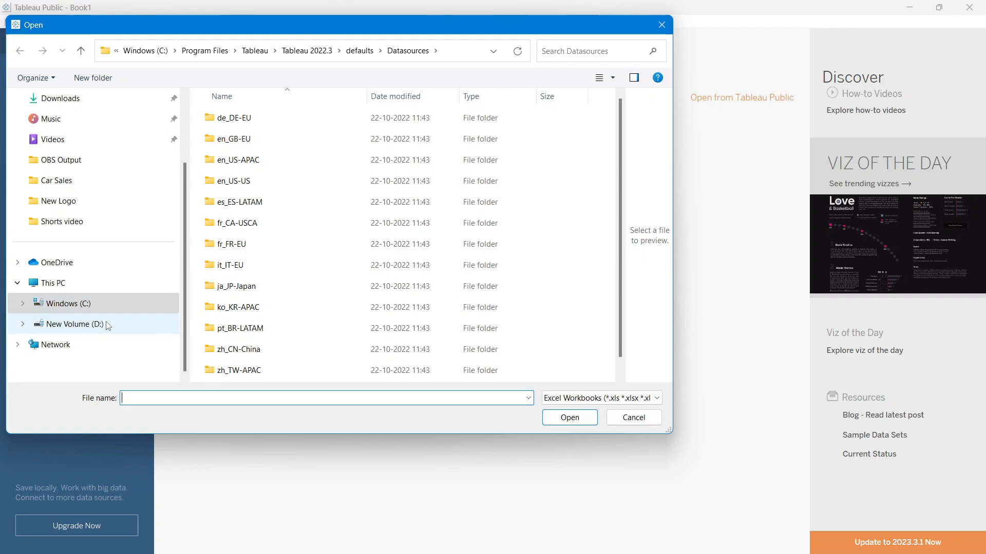
pyautogui.click(154, 324)
pyautogui.scroll(-5, 352, 303)
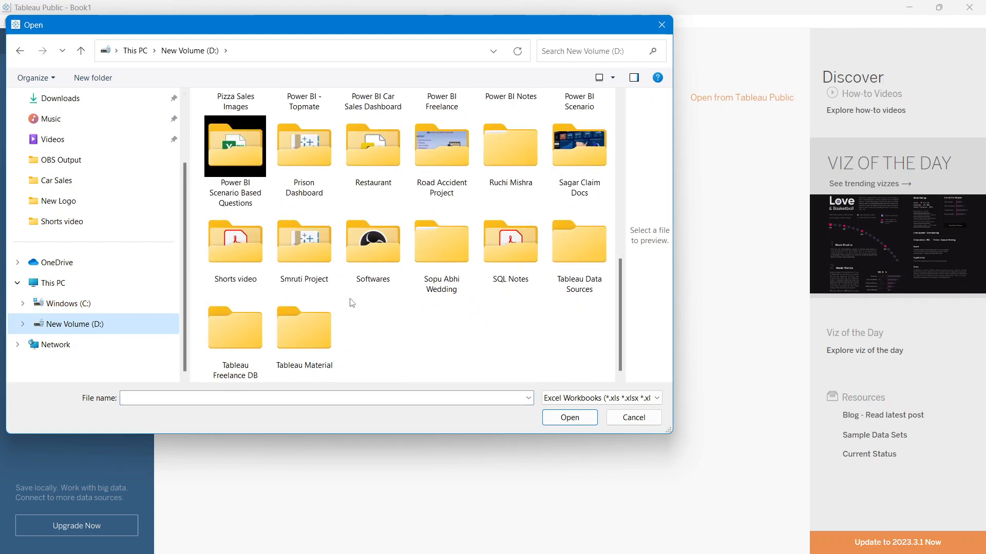
pyautogui.doubleClick(564, 287)
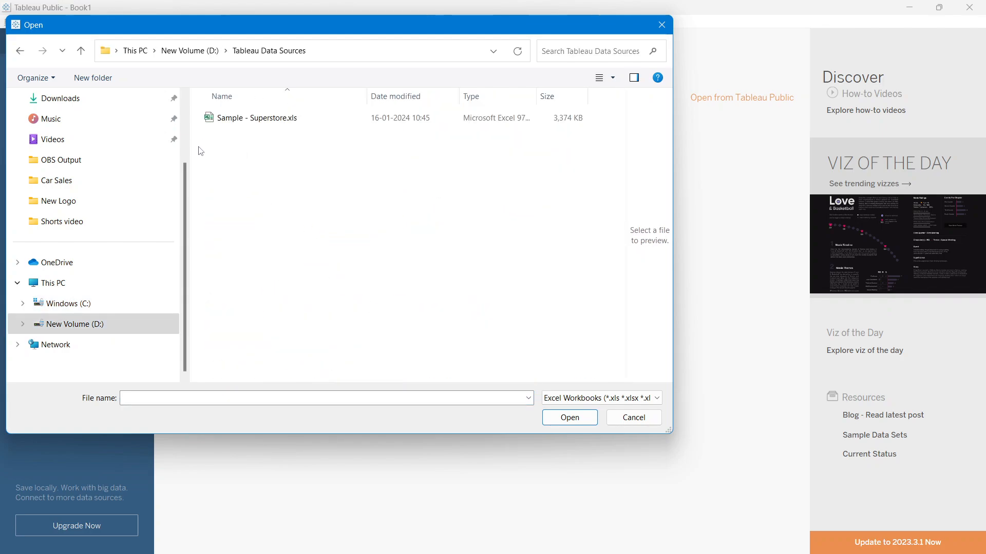
pyautogui.click(233, 121)
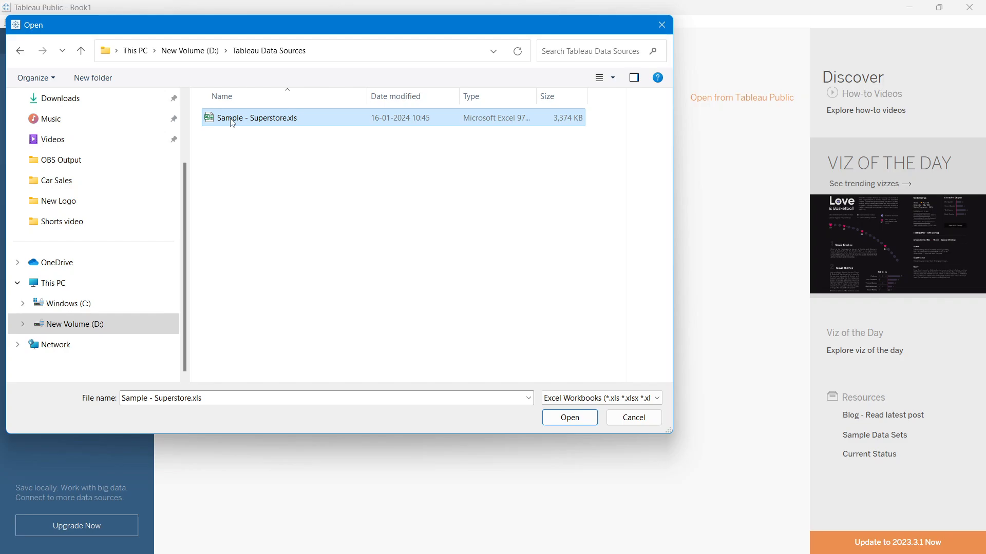
pyautogui.click(584, 419)
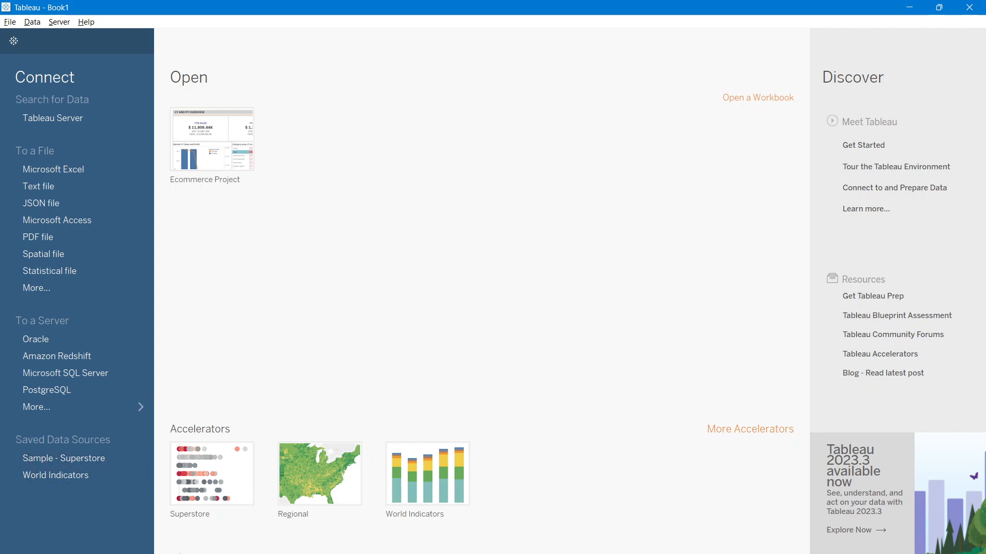
# Step: Switch to File Explorer and open the Tableau folder inside Program Files on drive C
pyautogui.click(445, 544)
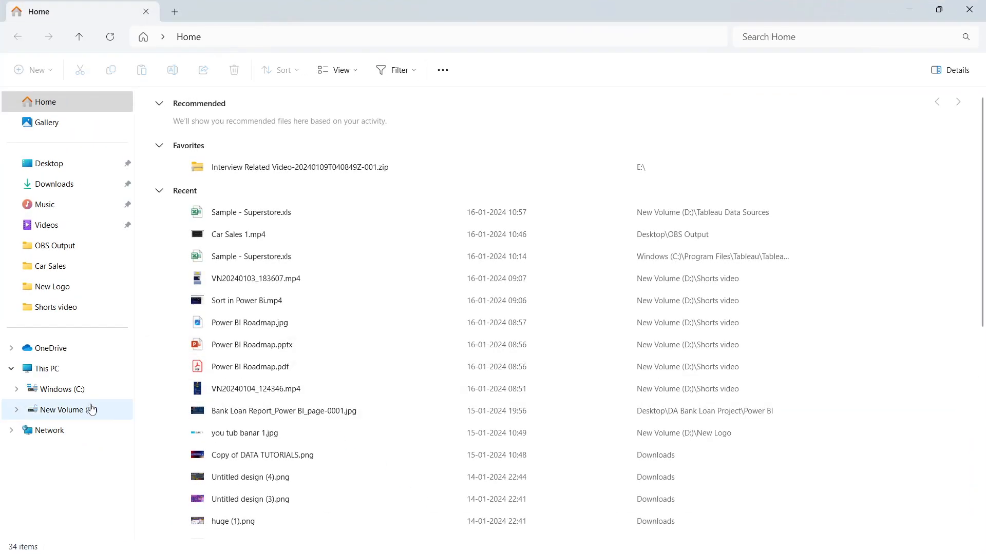
pyautogui.click(58, 389)
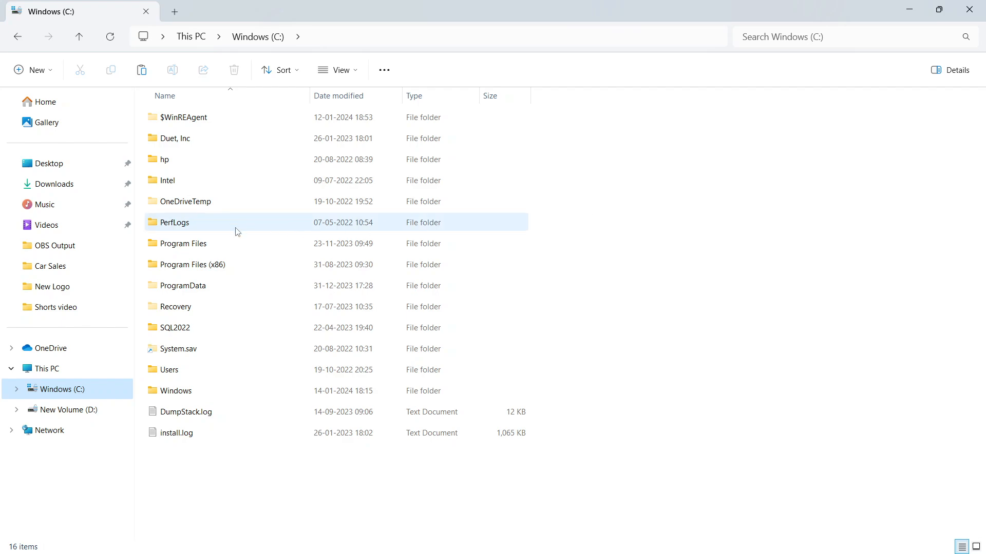
pyautogui.doubleClick(219, 244)
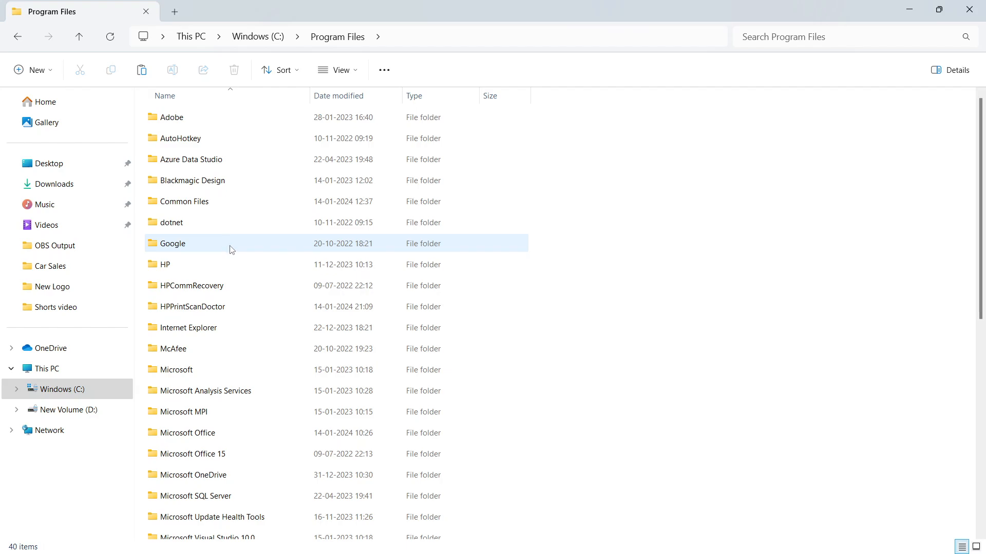
pyautogui.scroll(-6, 231, 251)
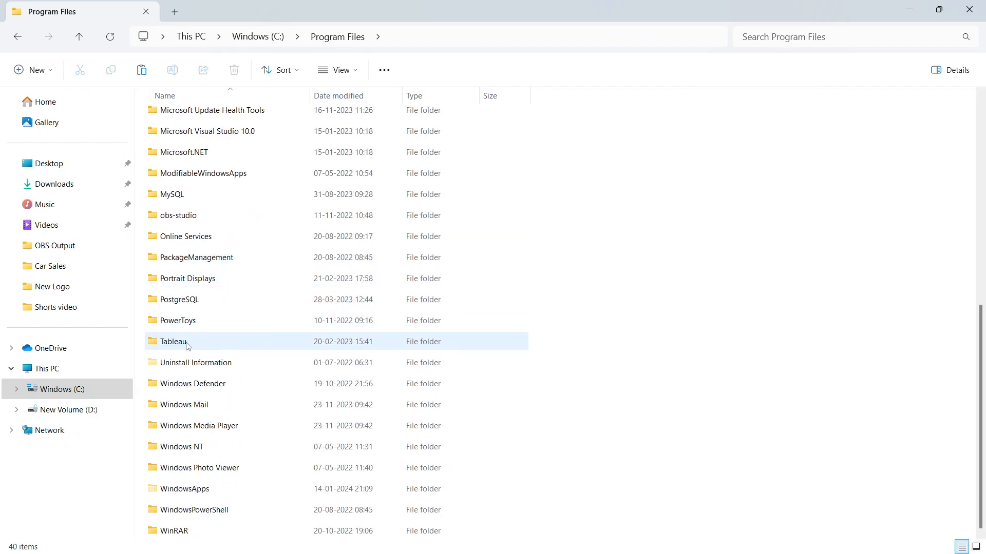
pyautogui.click(234, 342)
pyautogui.doubleClick(234, 341)
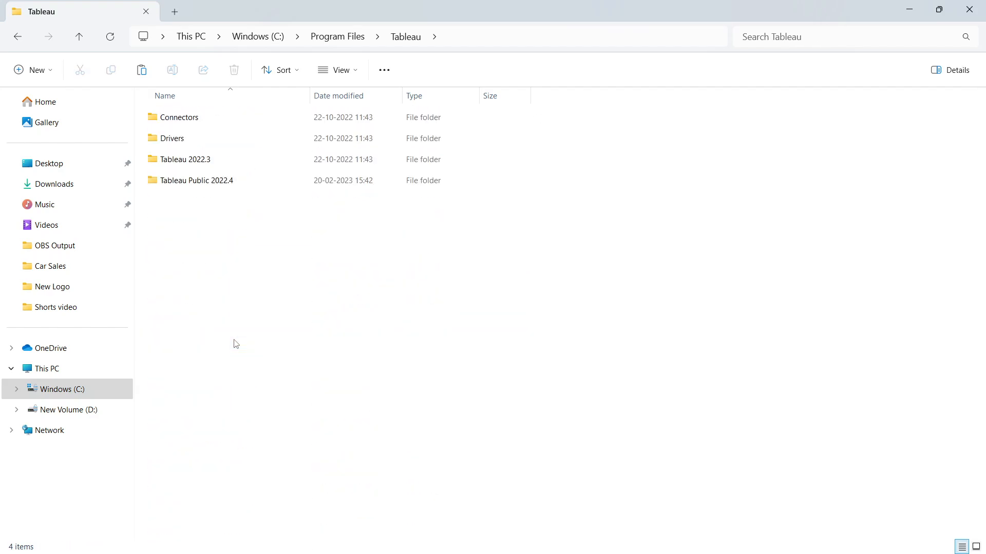
# Step: Locate Sample - Superstore.xls in the defaults > Datasources folder inside the Tableau 2022.3 installation folder
pyautogui.click(195, 164)
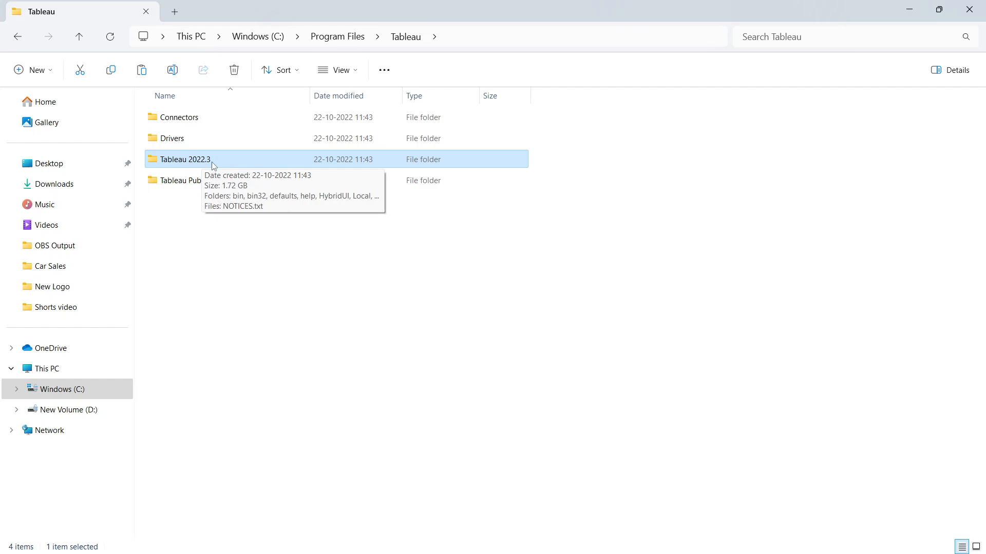
pyautogui.click(186, 182)
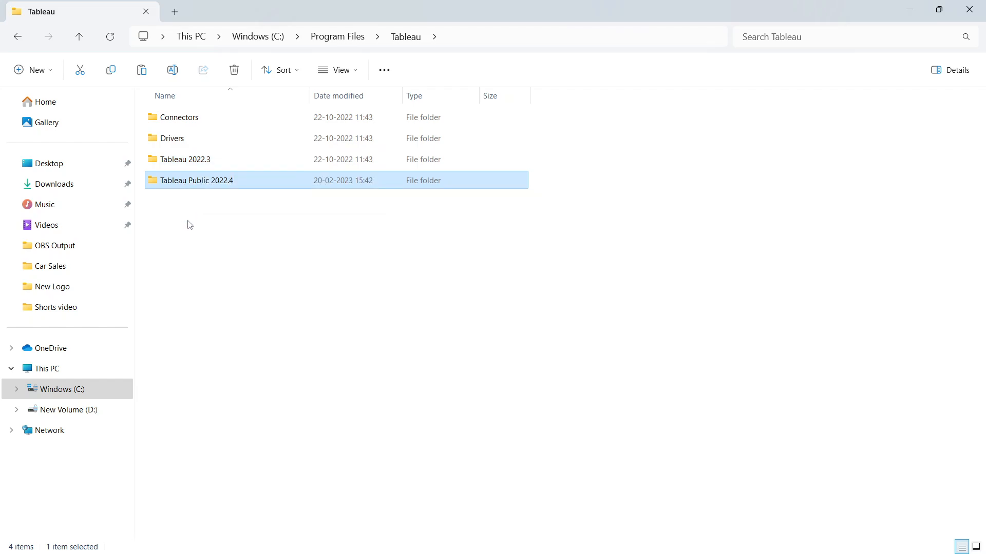
pyautogui.doubleClick(185, 163)
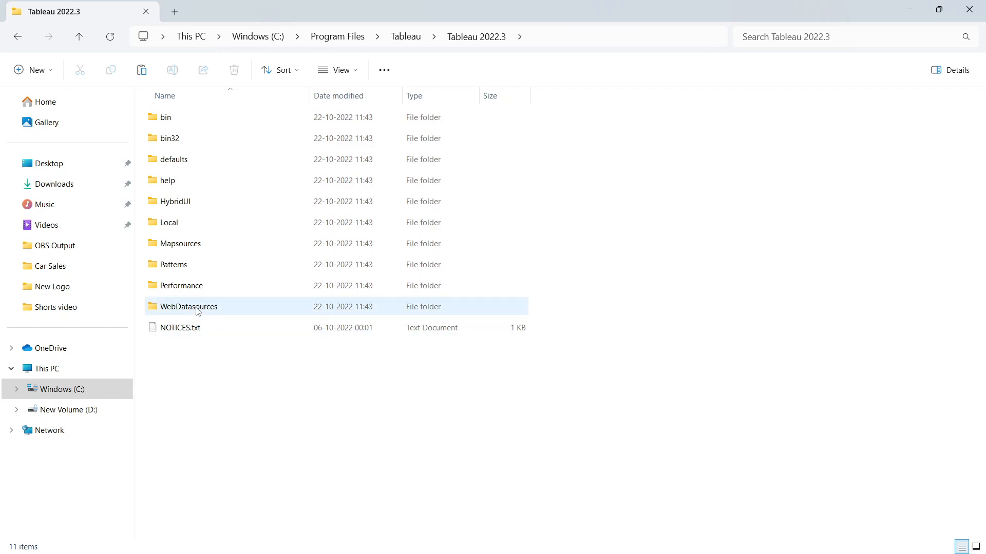
pyautogui.click(198, 165)
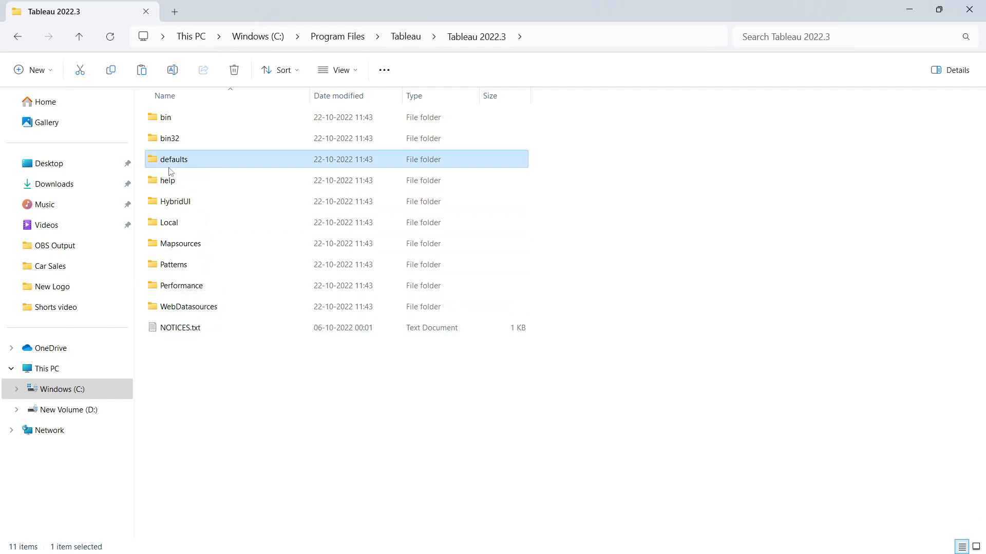
pyautogui.doubleClick(173, 163)
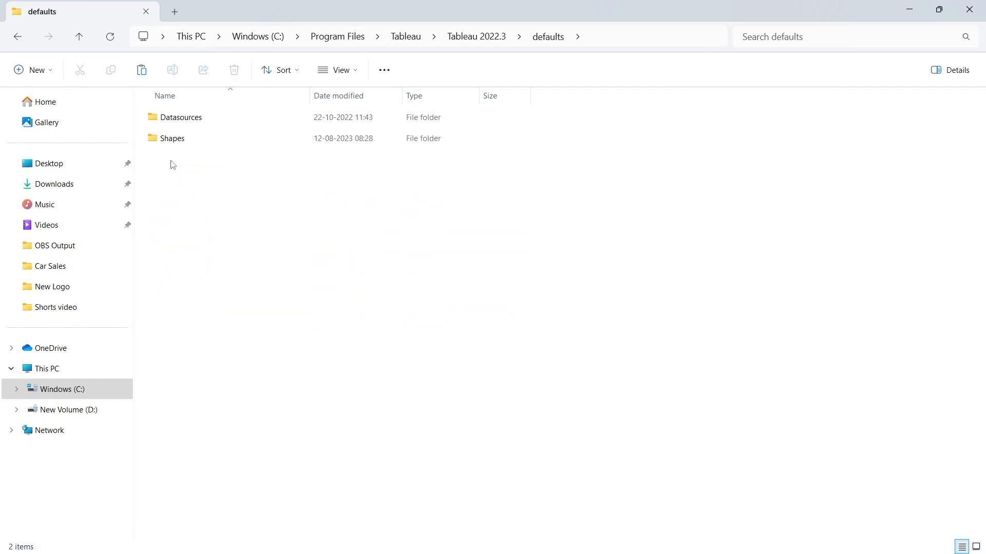
pyautogui.doubleClick(187, 127)
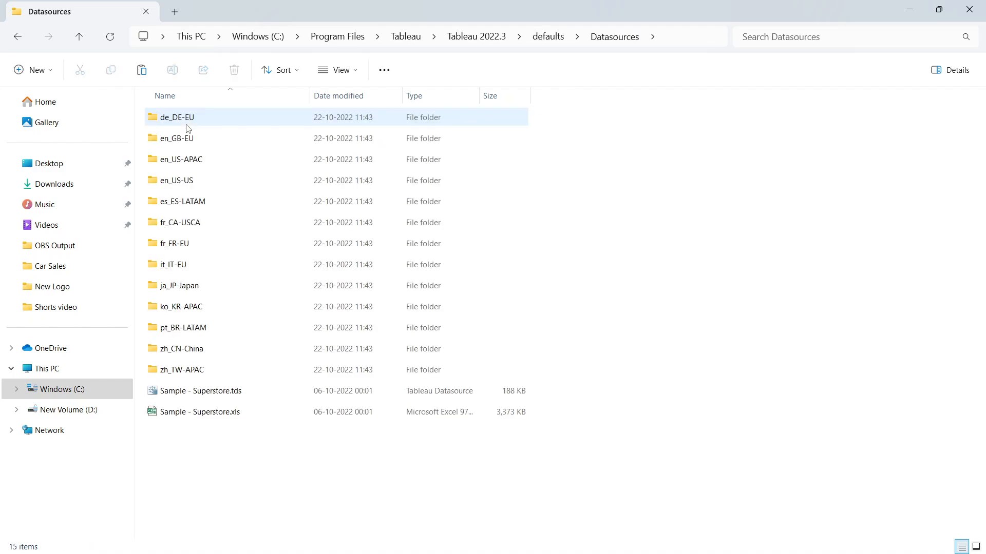
pyautogui.click(191, 412)
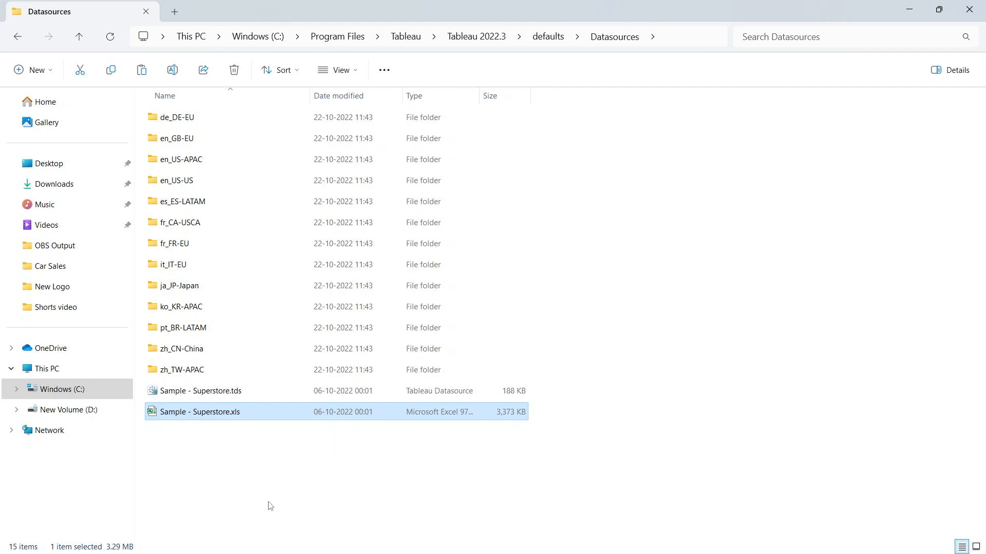
# Step: Switch to Tableau Desktop, connect to the saved data source Sample - Superstore, and display its data source page without the worksheet hint
pyautogui.moveTo(528, 517)
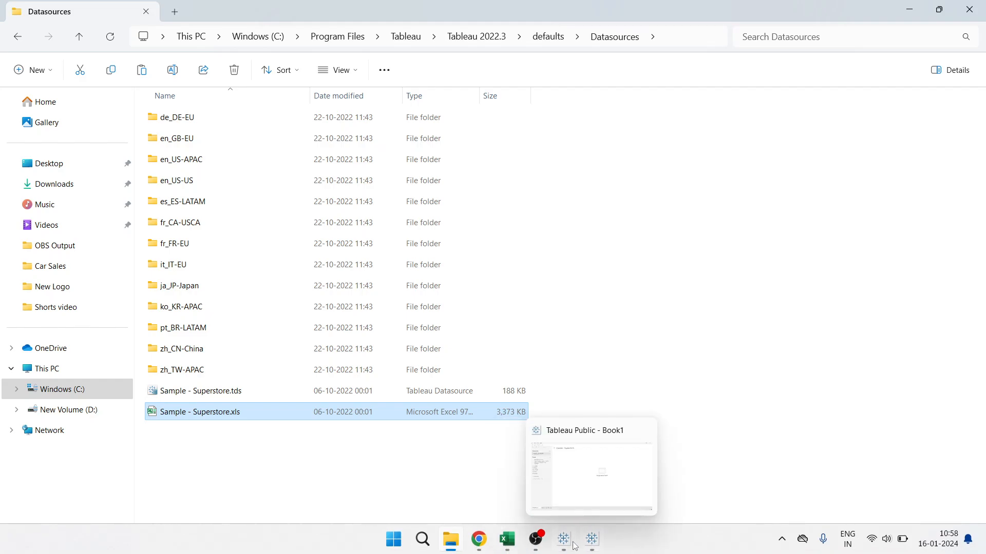
pyautogui.click(592, 545)
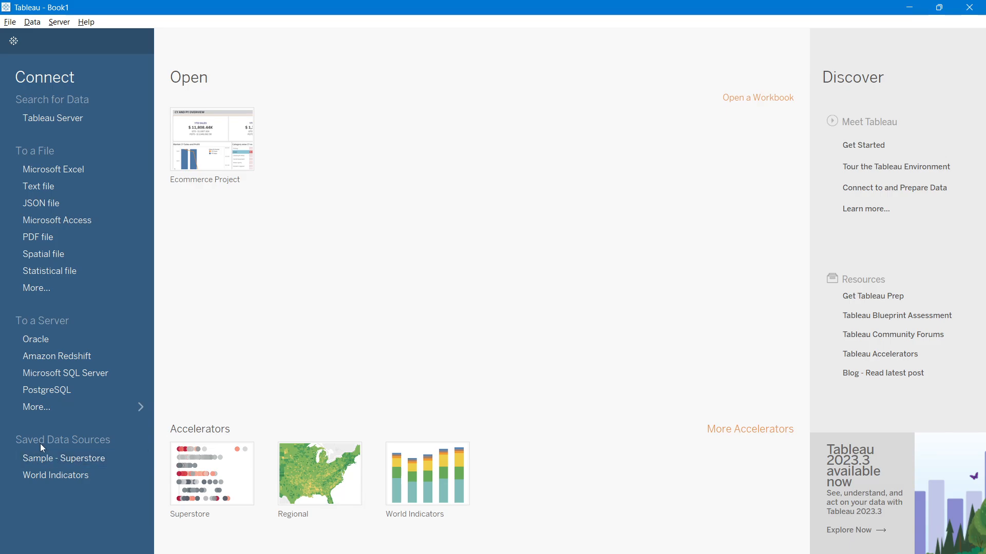
pyautogui.click(85, 457)
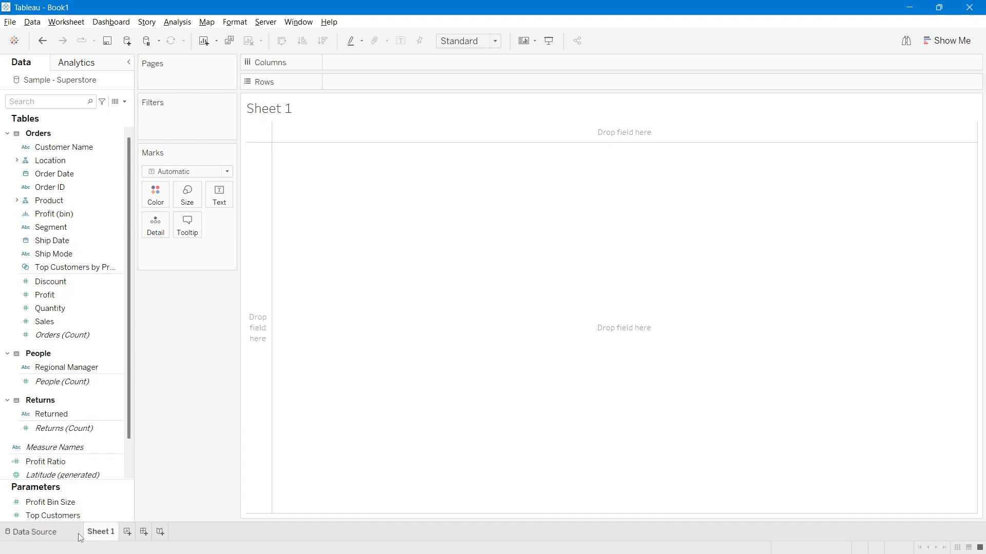
pyautogui.click(26, 537)
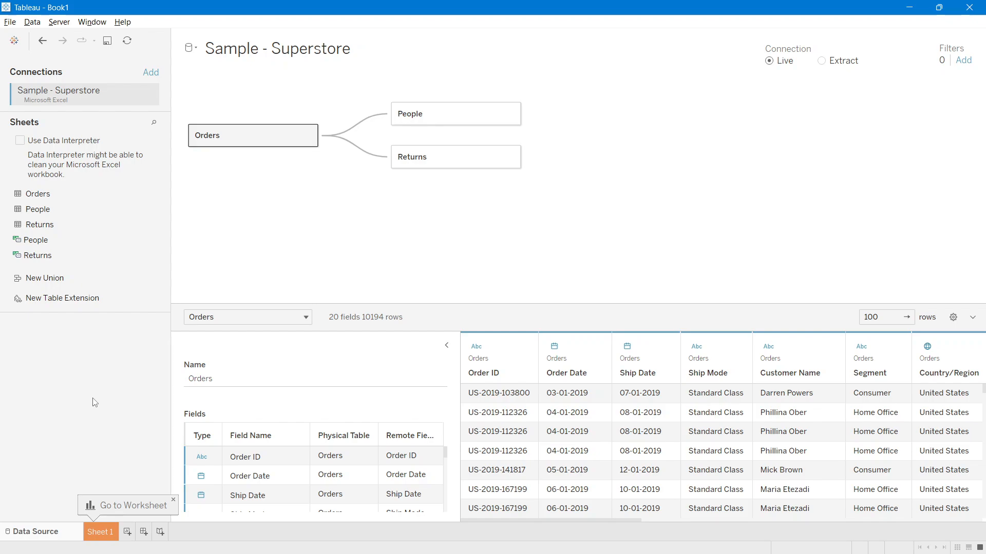
pyautogui.click(174, 500)
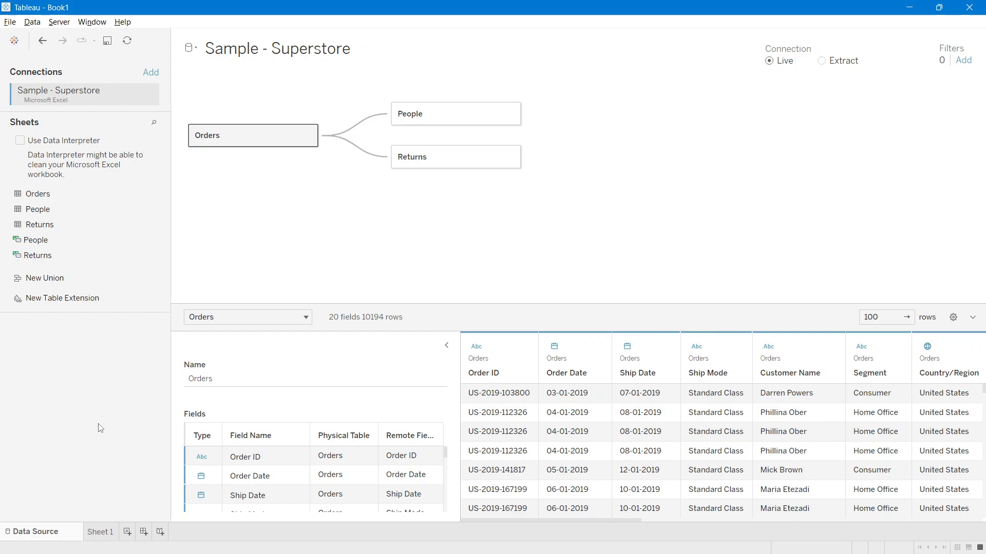
# Step: Switch to Tableau Public to examine the Orders, People and Returns sheets listed for the Sample - Superstore connection
pyautogui.hotkey('alt', 'Tab')
pyautogui.hotkey('alt', 'Tab')
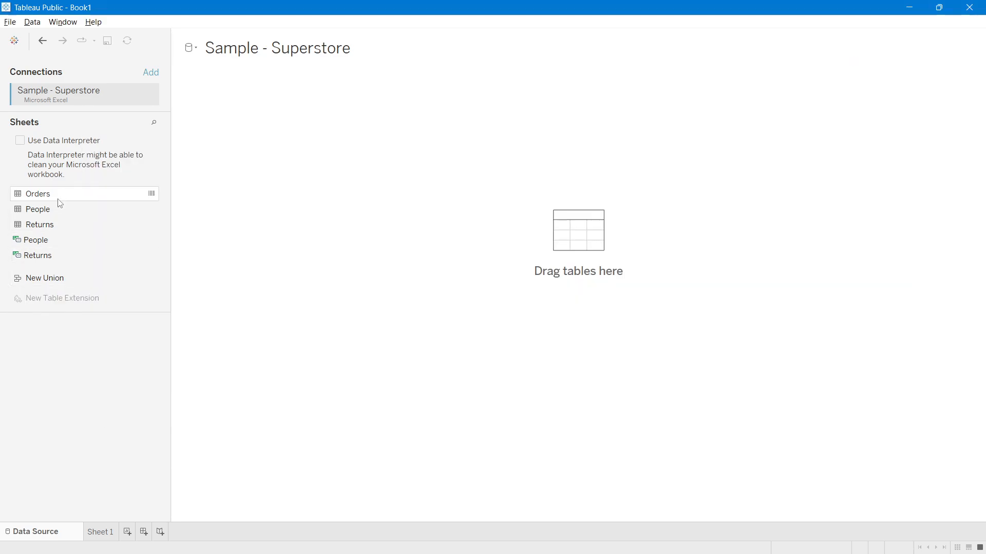
pyautogui.hotkey('alt', 'Tab')
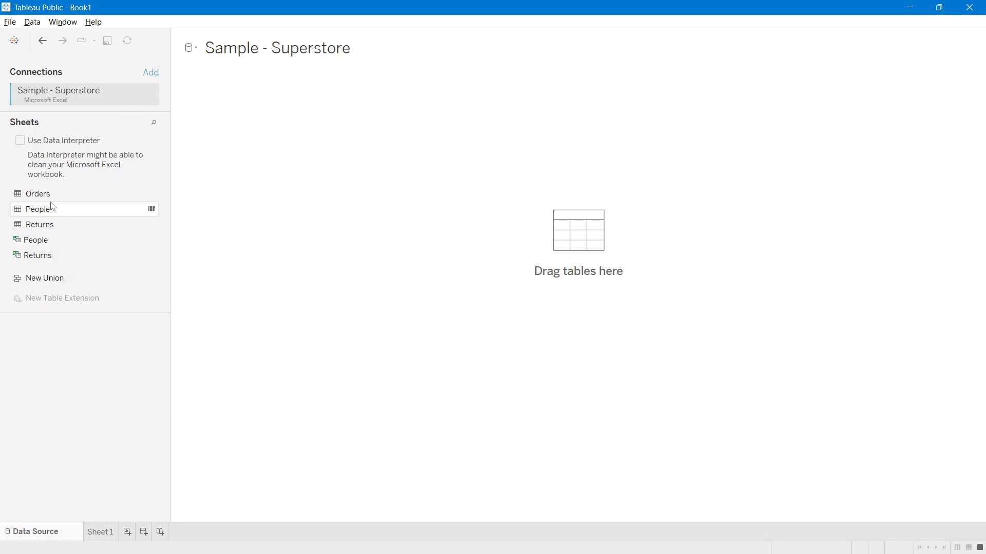
pyautogui.click(36, 210)
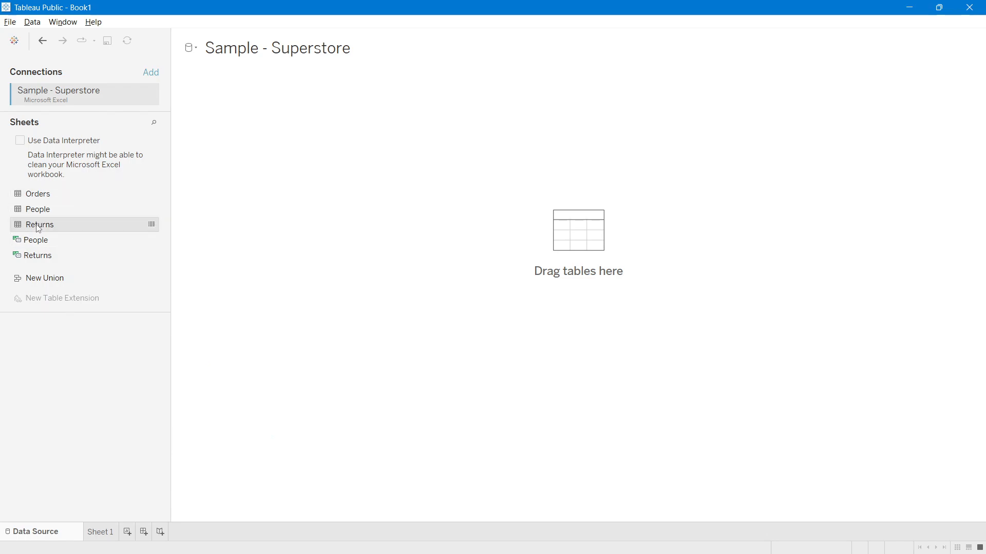
# Step: Switch to File Explorer and open Sample - Superstore.xls from the Tableau Data Sources folder on drive D in Excel
pyautogui.moveTo(214, 553)
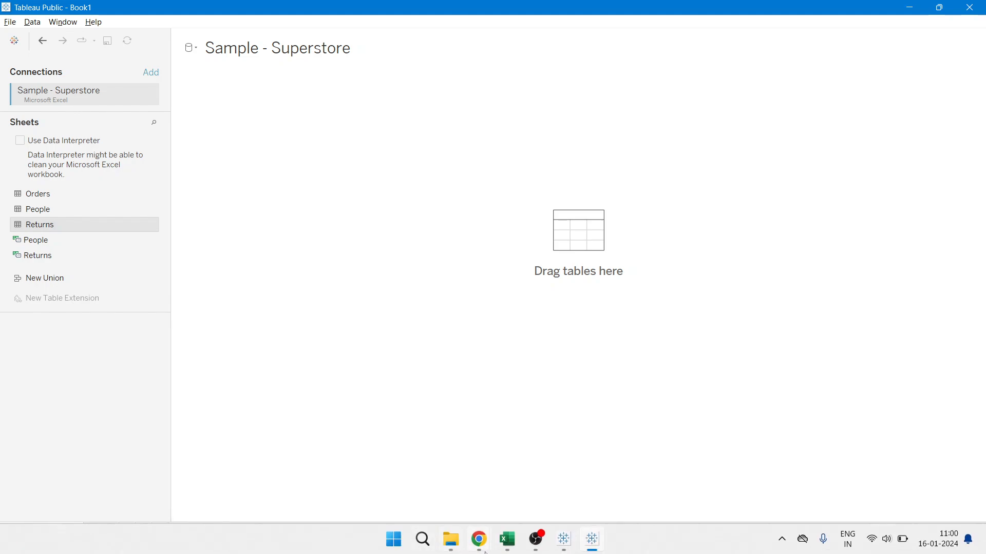
pyautogui.click(459, 547)
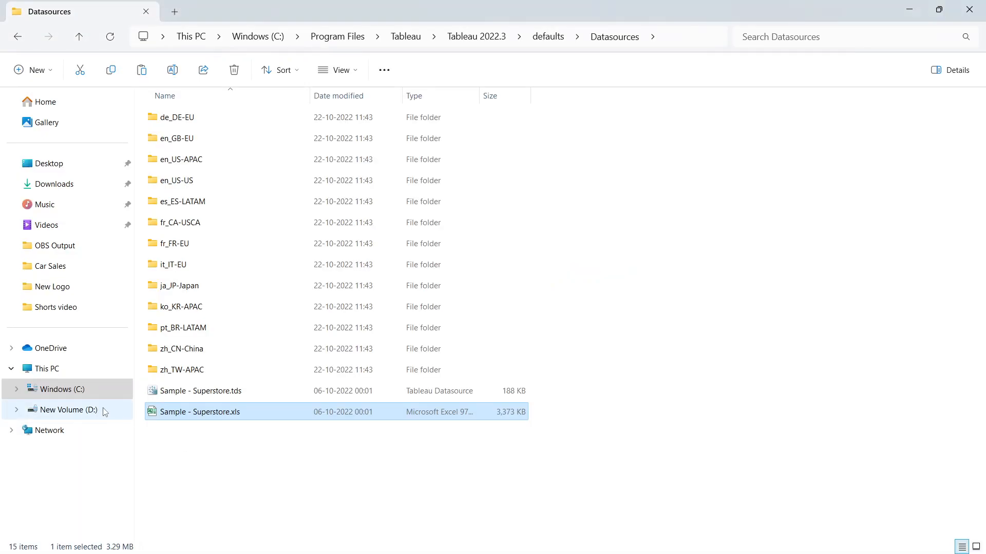
pyautogui.click(103, 409)
pyautogui.scroll(-10, 498, 439)
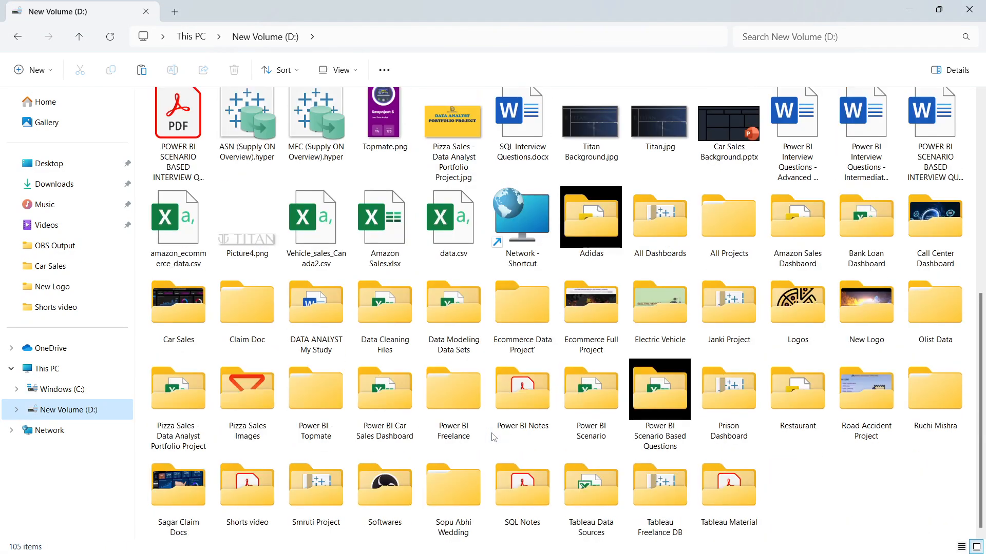
pyautogui.doubleClick(737, 483)
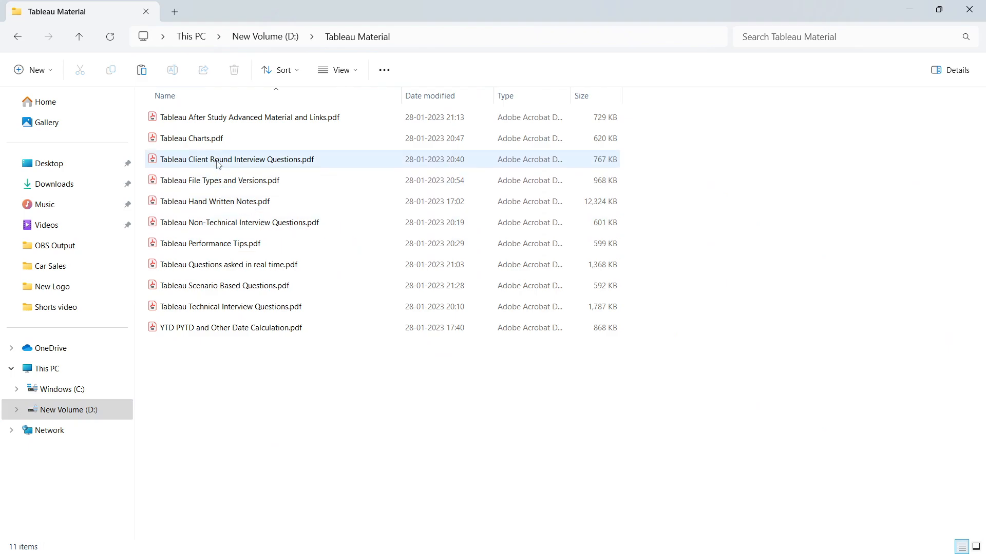
pyautogui.click(17, 36)
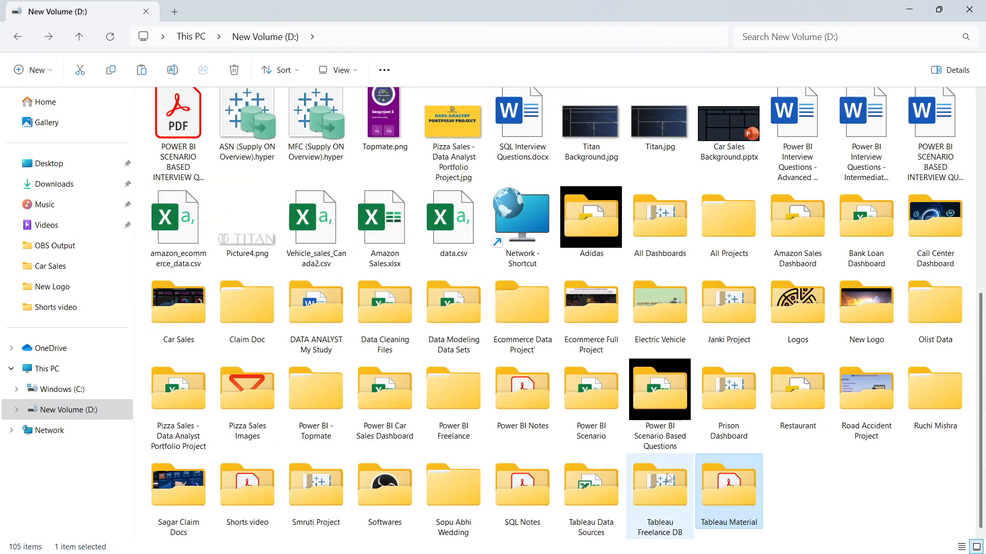
pyautogui.doubleClick(591, 490)
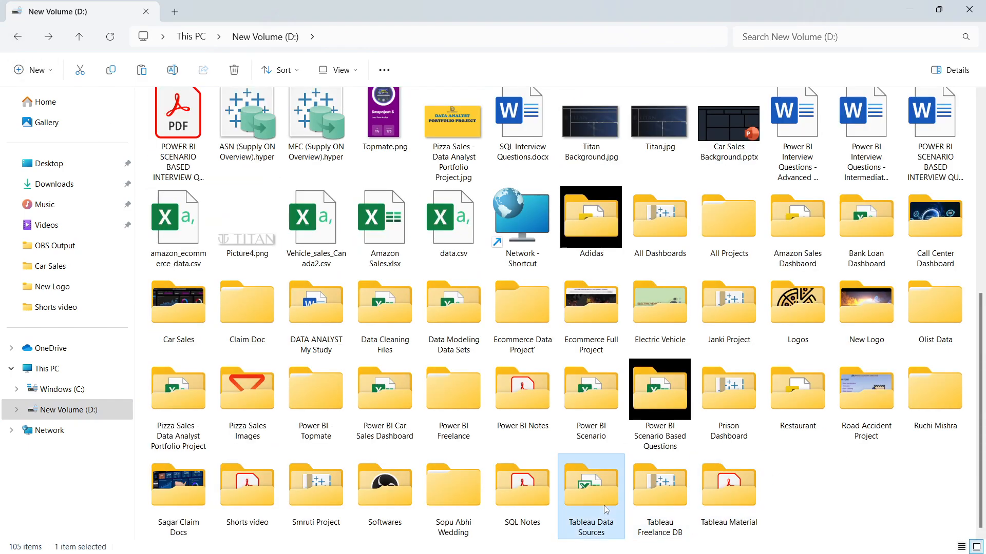
pyautogui.doubleClick(191, 121)
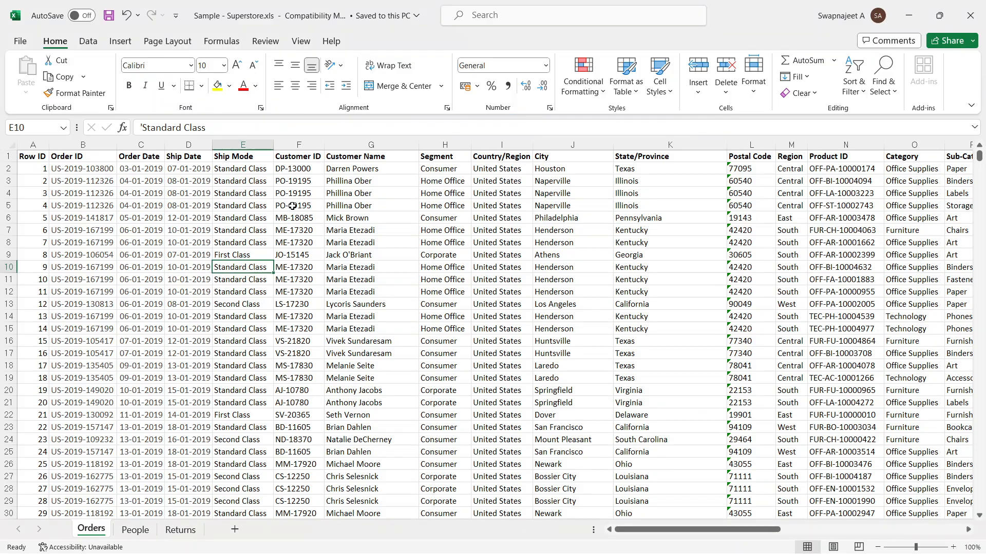
# Step: Review the contents of the Orders, People and Returns sheets in the workbook
pyautogui.click(291, 328)
pyautogui.scroll(-5, 290, 328)
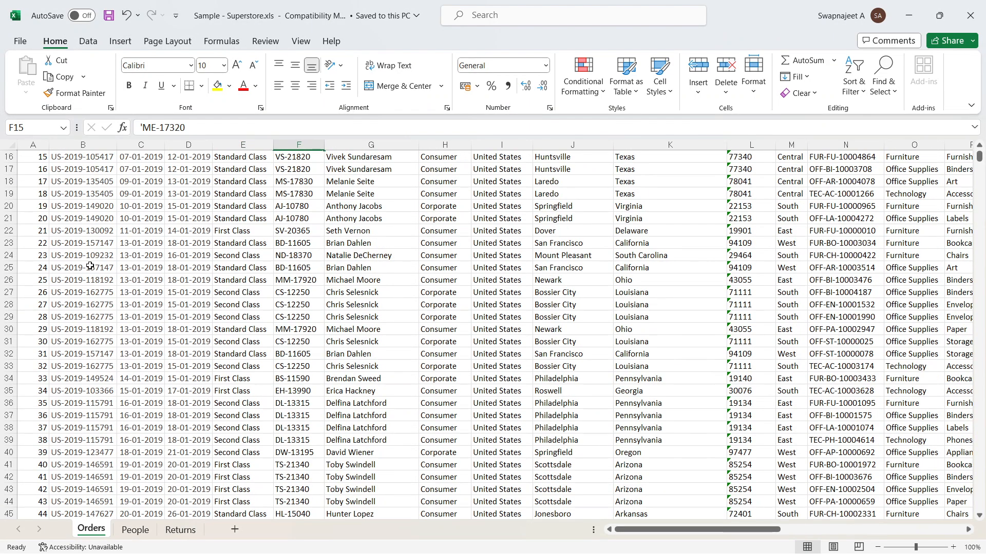
pyautogui.scroll(5, 90, 266)
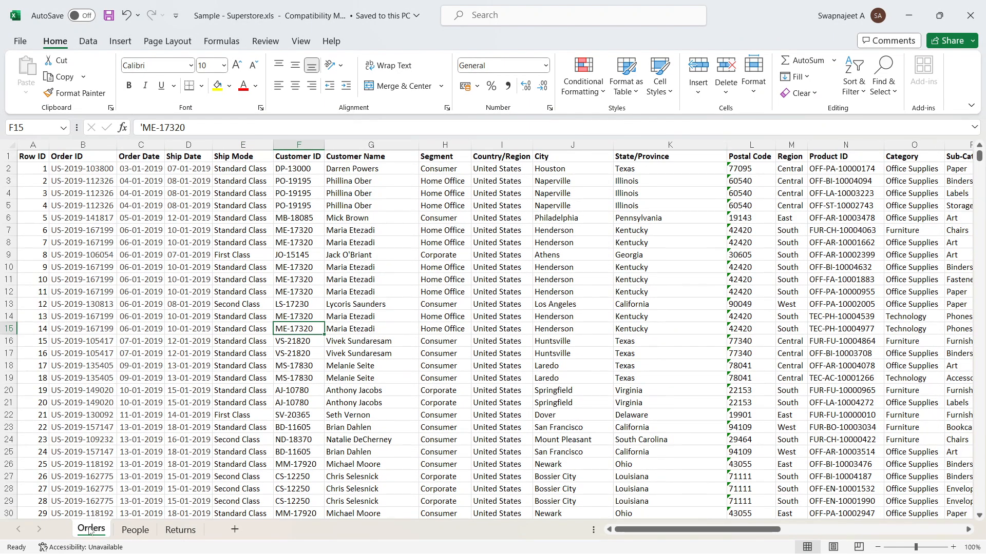
pyautogui.click(136, 529)
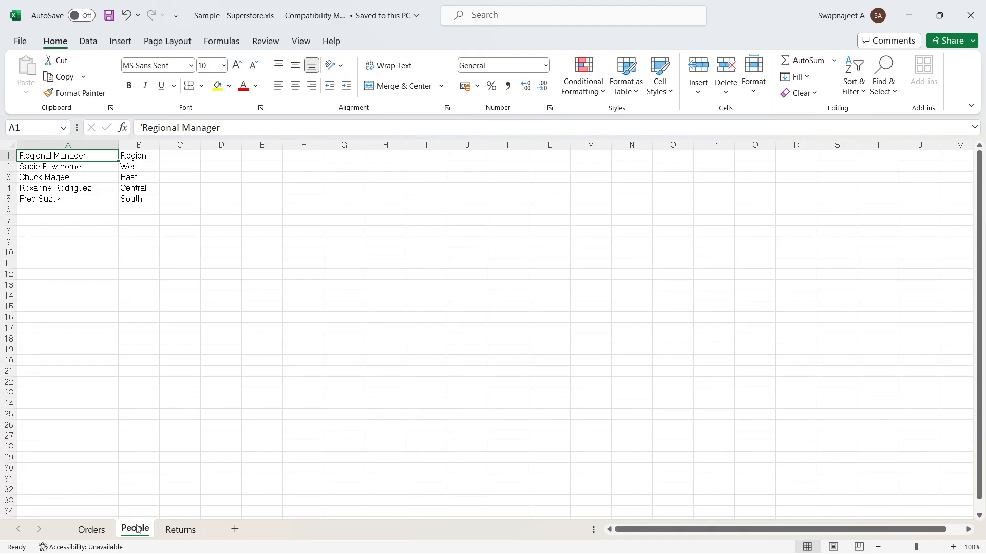
pyautogui.click(180, 530)
pyautogui.click(92, 529)
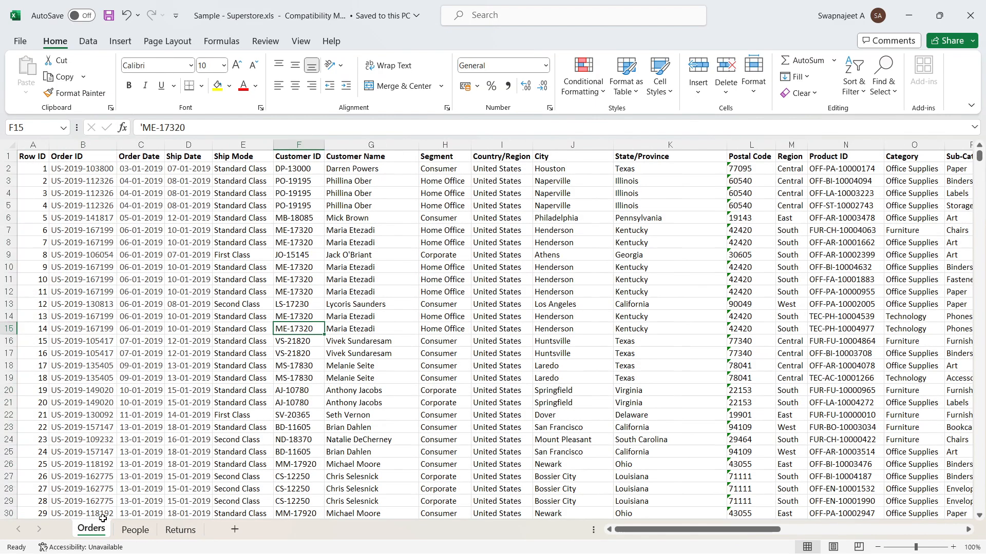
# Step: Switch back to Tableau Public and add the Orders table to the empty data source canvas
pyautogui.hotkey('alt', 'Tab')
pyautogui.hotkey('alt', 'Tab')
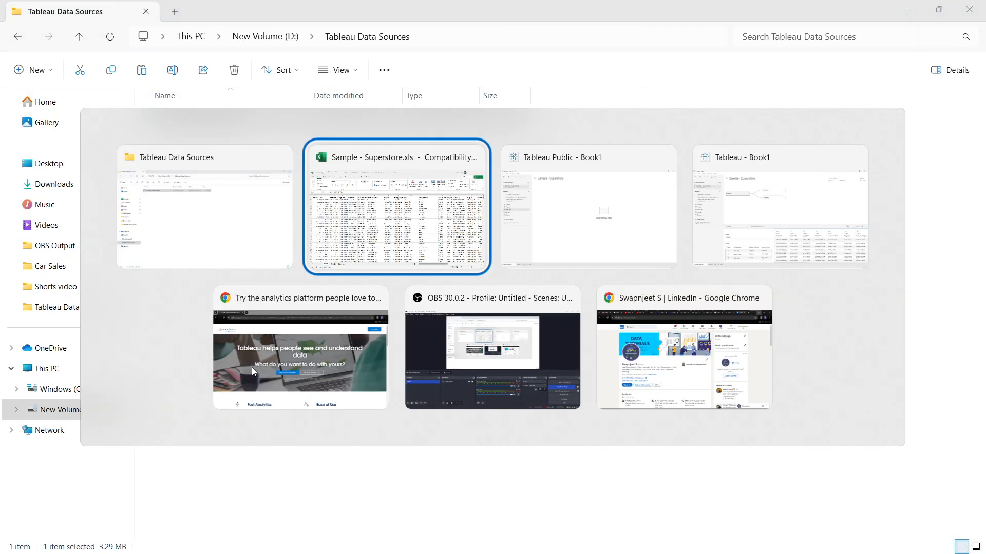
pyautogui.hotkey('alt', 'Tab')
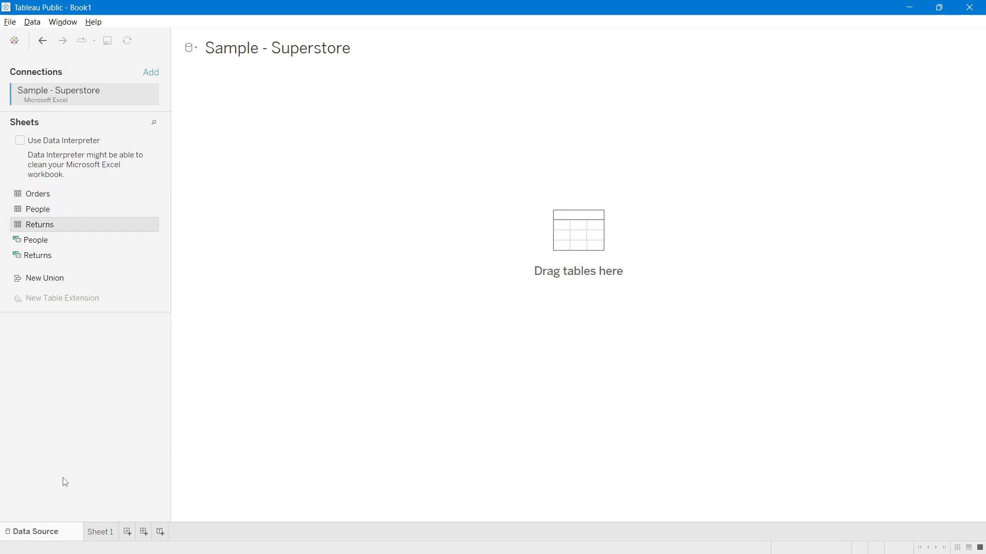
pyautogui.moveTo(39, 195); pyautogui.dragTo(263, 167)
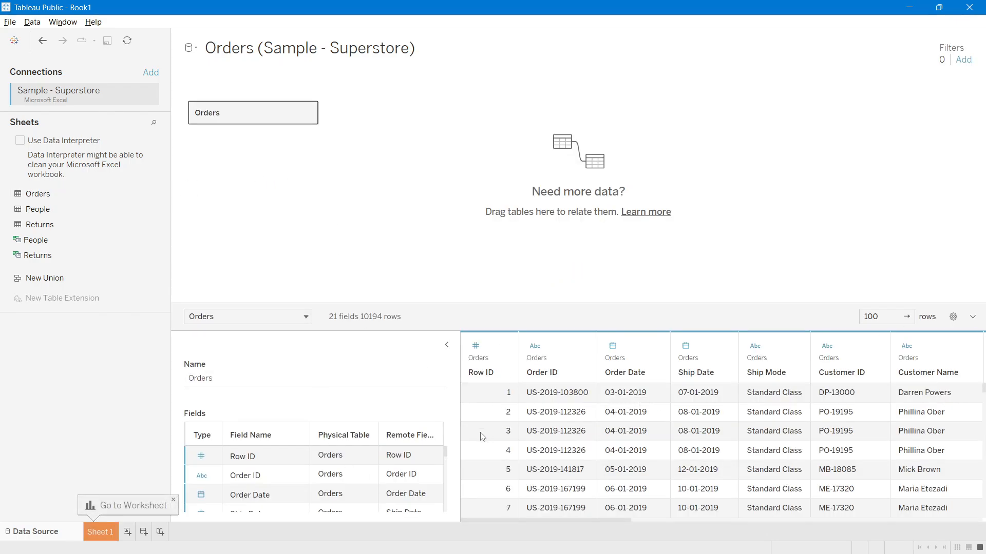
# Step: Switch to Tableau Desktop to check how the saved Superstore data source relates its tables
pyautogui.hotkey('alt', 'Tab')
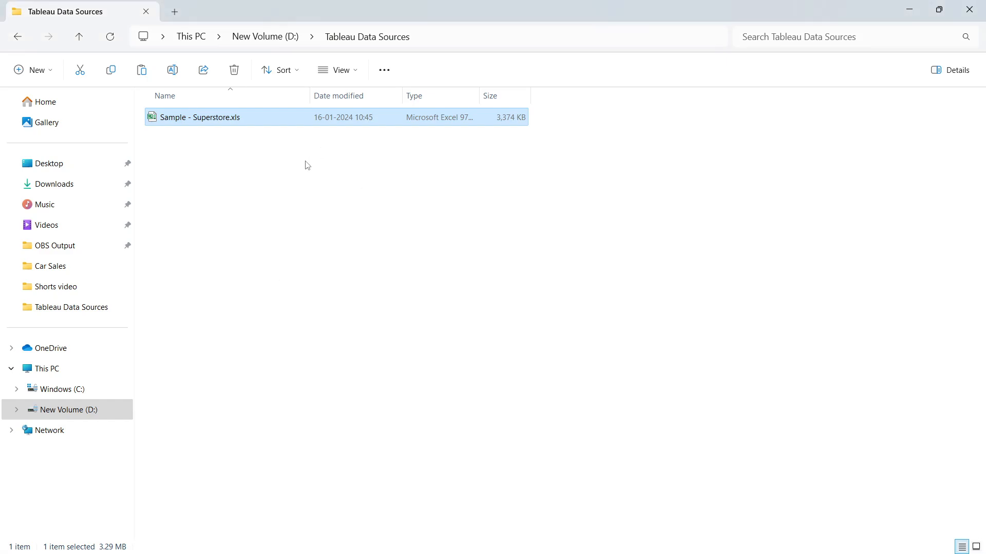
pyautogui.press('Tab')
pyautogui.hotkey('alt', 'Tab')
pyautogui.hotkey('alt', 'Tab')
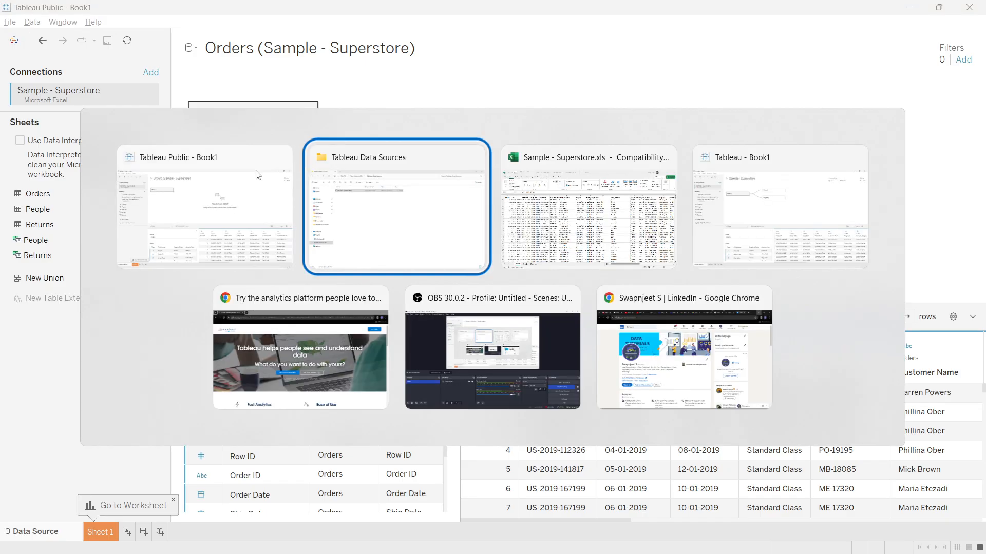
pyautogui.hotkey('alt', 'Tab')
pyautogui.hotkey('alt', 'Tab')
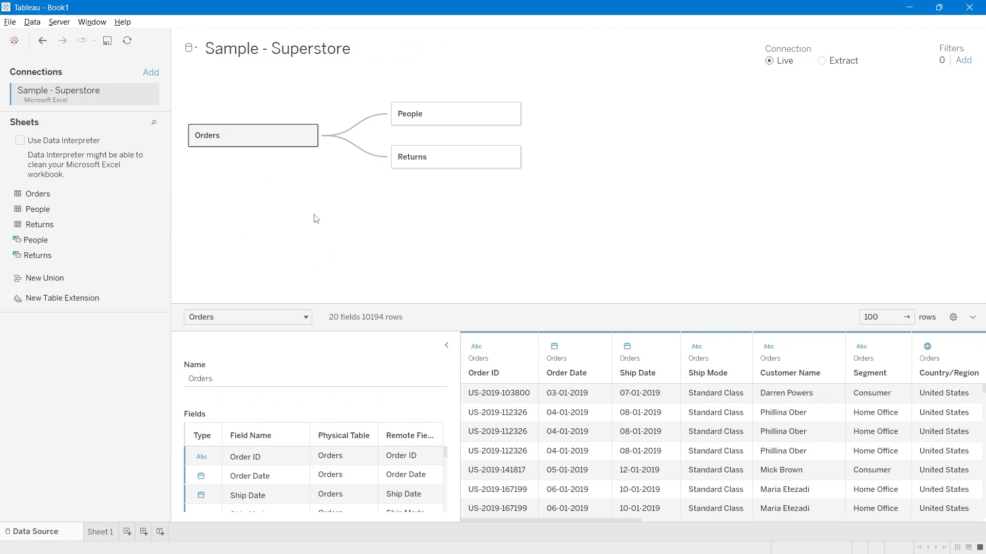
# Step: In Tableau Public, add the People and Returns tables to the canvas and relate both to Orders
pyautogui.hotkey('alt', 'Tab')
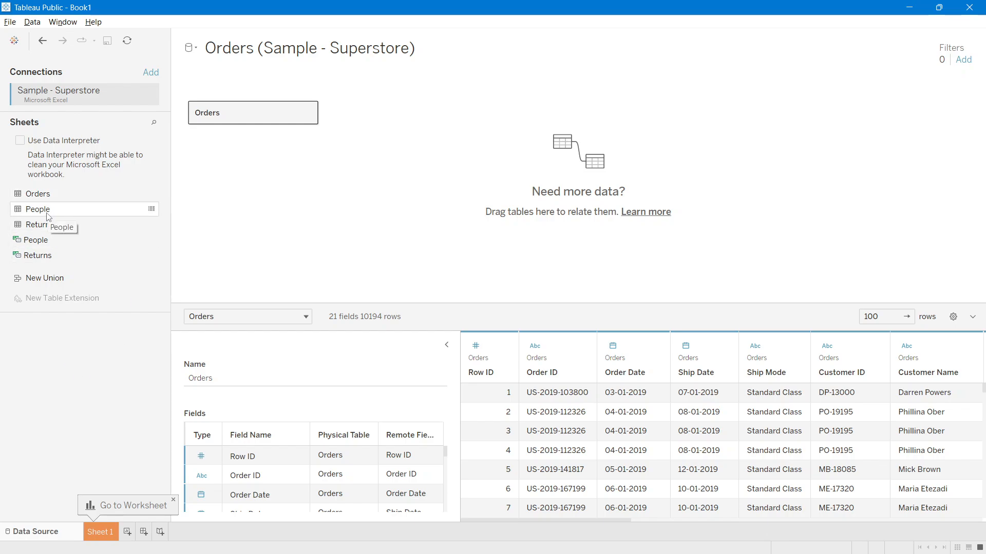
pyautogui.moveTo(47, 216); pyautogui.dragTo(429, 107)
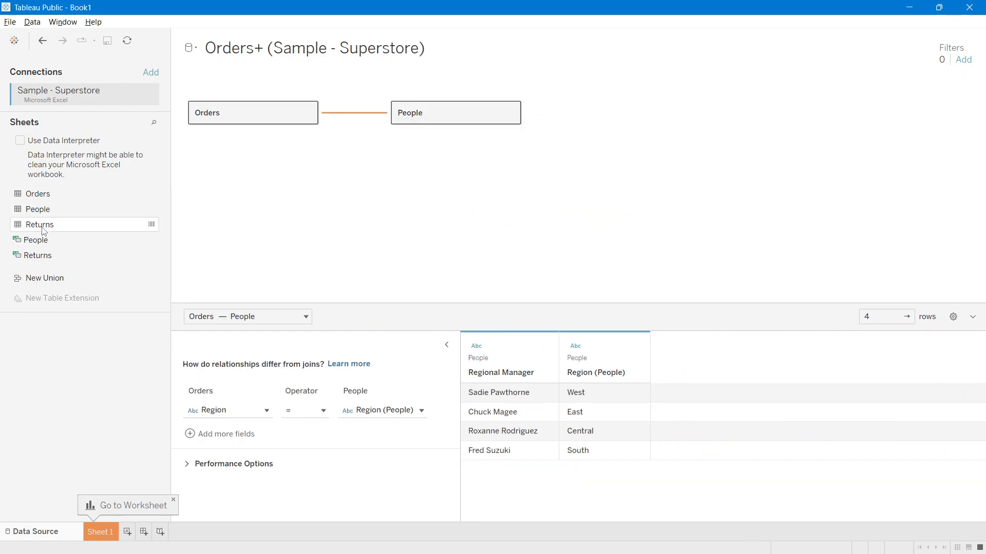
pyautogui.moveTo(39, 225); pyautogui.dragTo(385, 208)
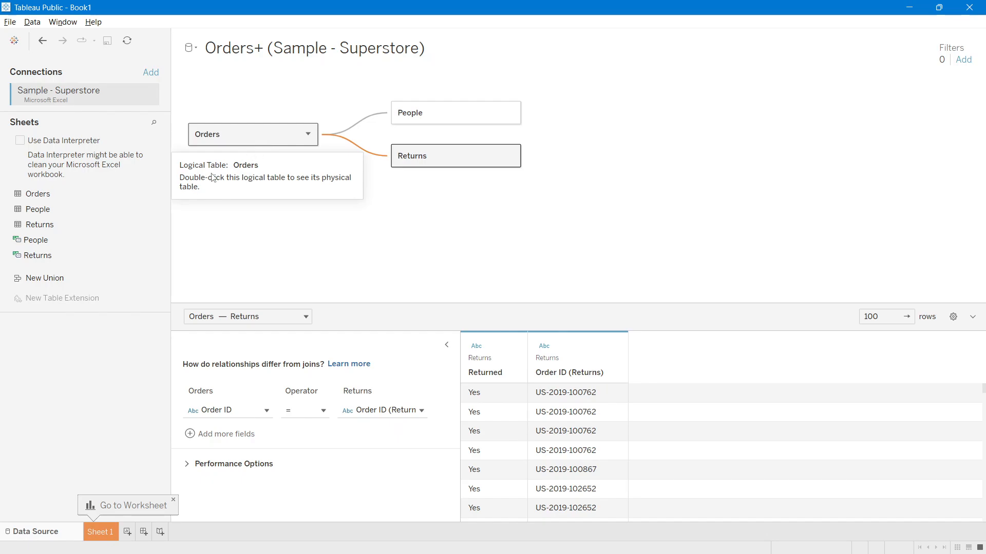
# Step: Select the Orders table in Tableau Public, then switch to Tableau Desktop to compare the two data models
pyautogui.click(221, 143)
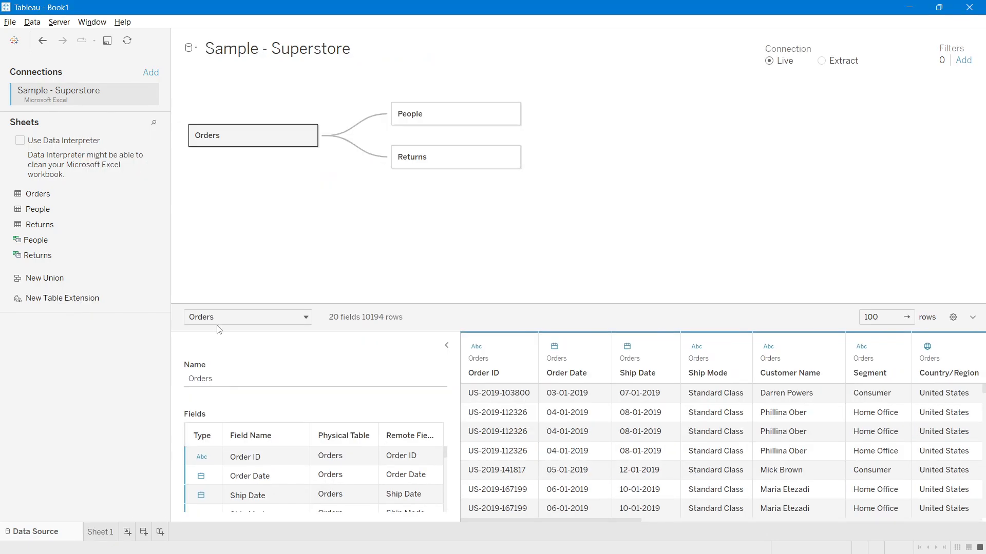
pyautogui.hotkey('alt', 'Tab')
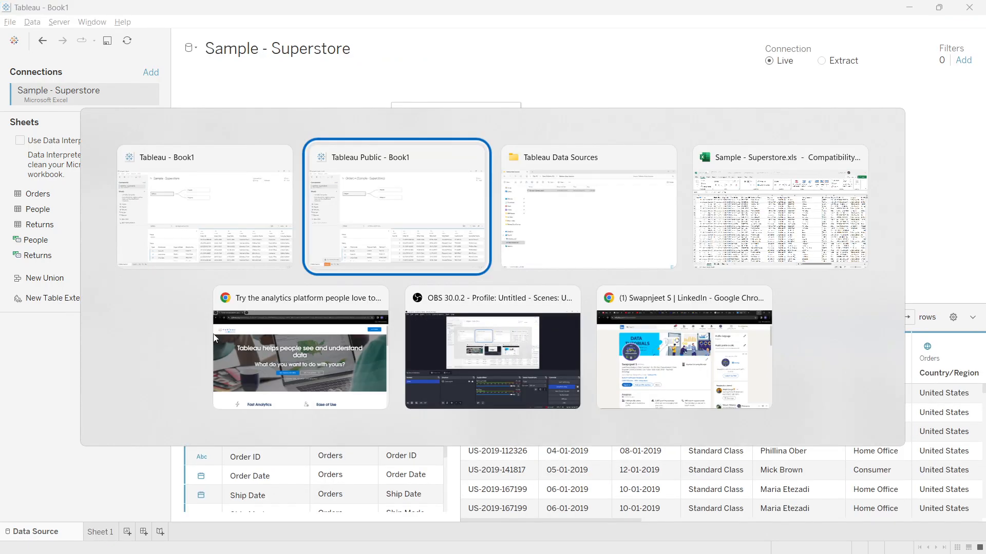
pyautogui.hotkey('alt', 'Tab')
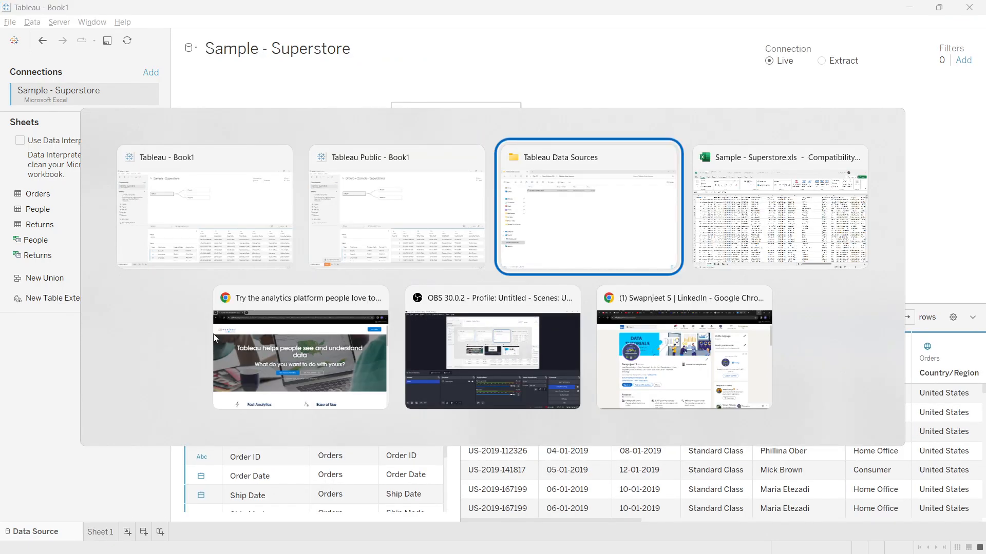
pyautogui.click(218, 249)
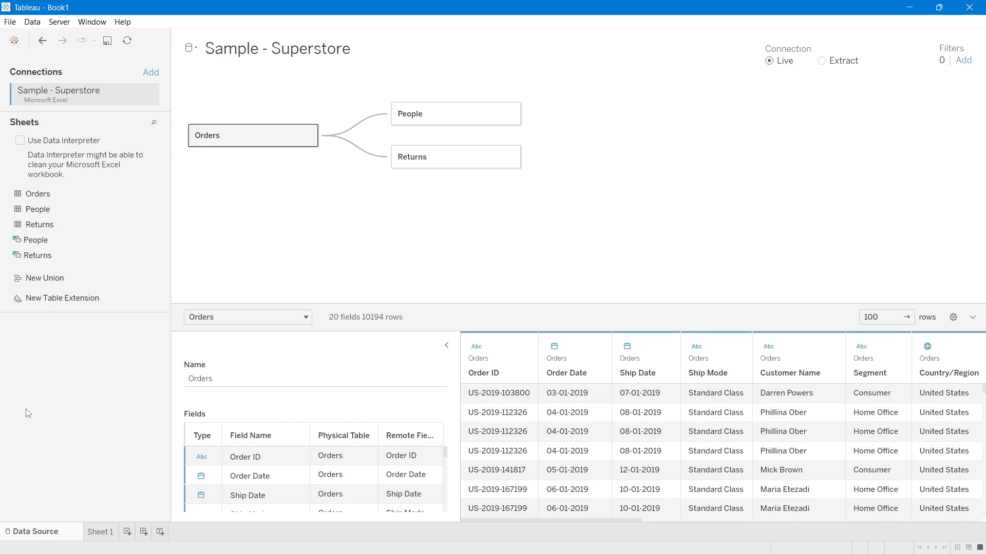
# Step: Review the Sample - Superstore connection and its Orders, People and Returns sheets
pyautogui.click(151, 97)
pyautogui.click(82, 100)
pyautogui.click(38, 196)
pyautogui.click(43, 211)
pyautogui.click(45, 226)
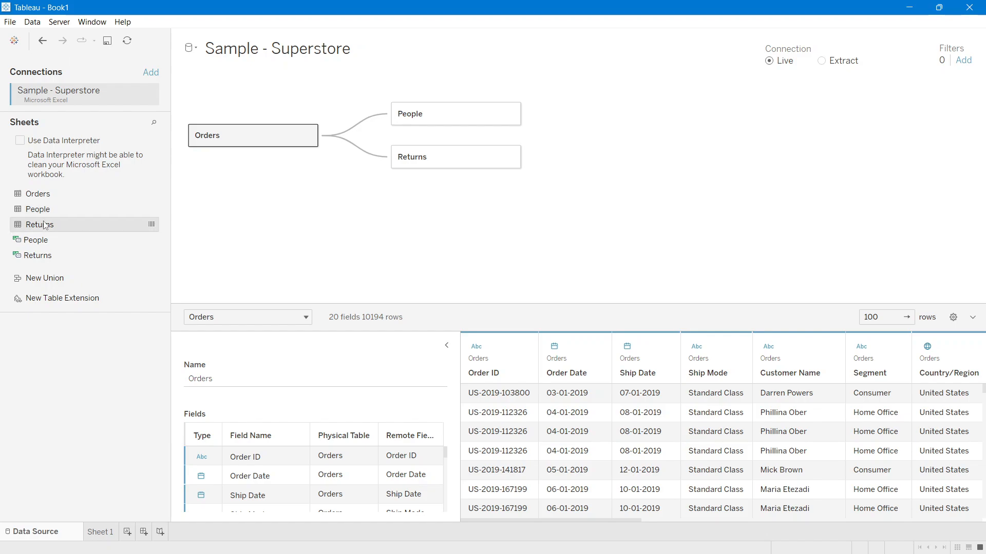
pyautogui.click(45, 195)
pyautogui.click(45, 210)
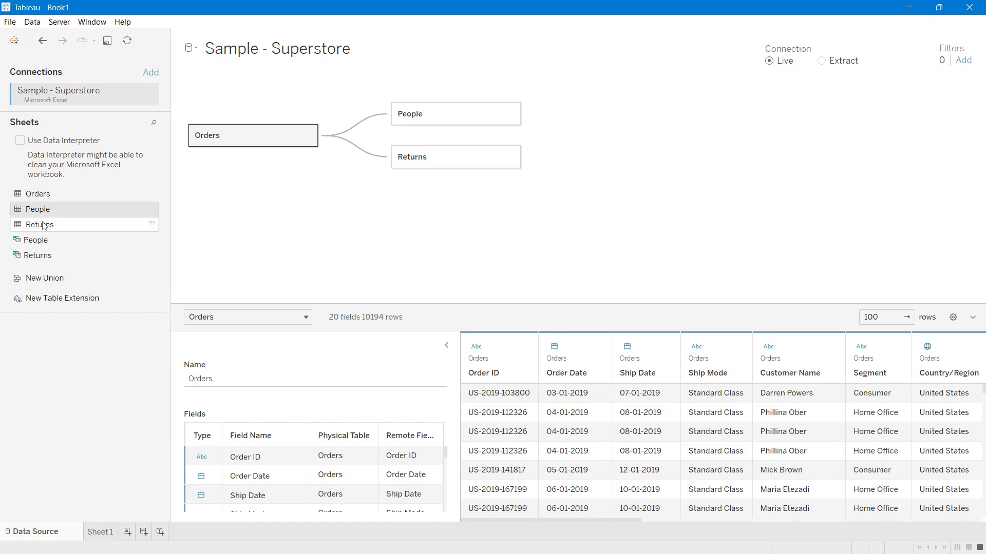
pyautogui.click(45, 225)
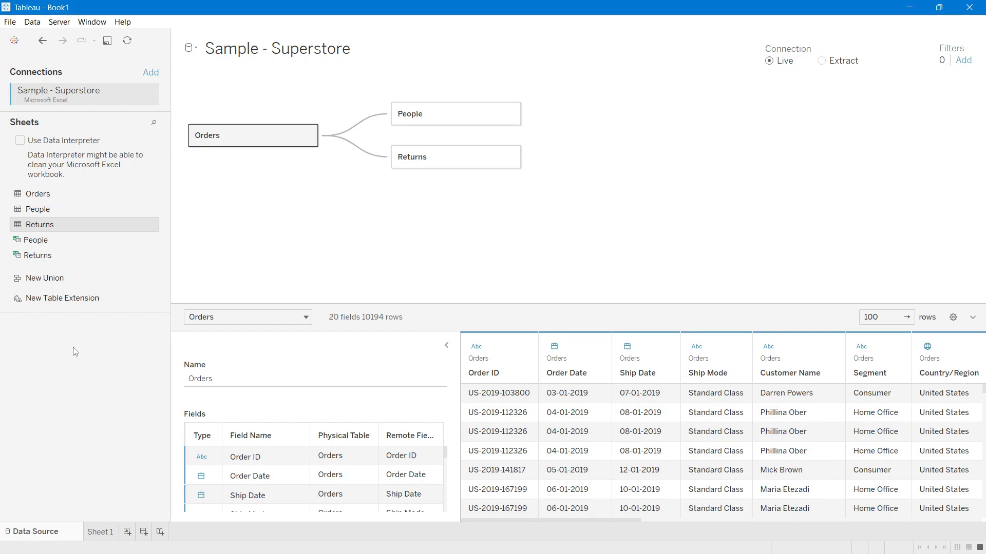
pyautogui.click(42, 198)
pyautogui.click(39, 210)
pyautogui.click(40, 225)
# Step: Remove the People, Returns and Orders tables from the data source canvas
pyautogui.click(308, 135)
pyautogui.click(565, 153)
pyautogui.click(510, 113)
pyautogui.click(517, 159)
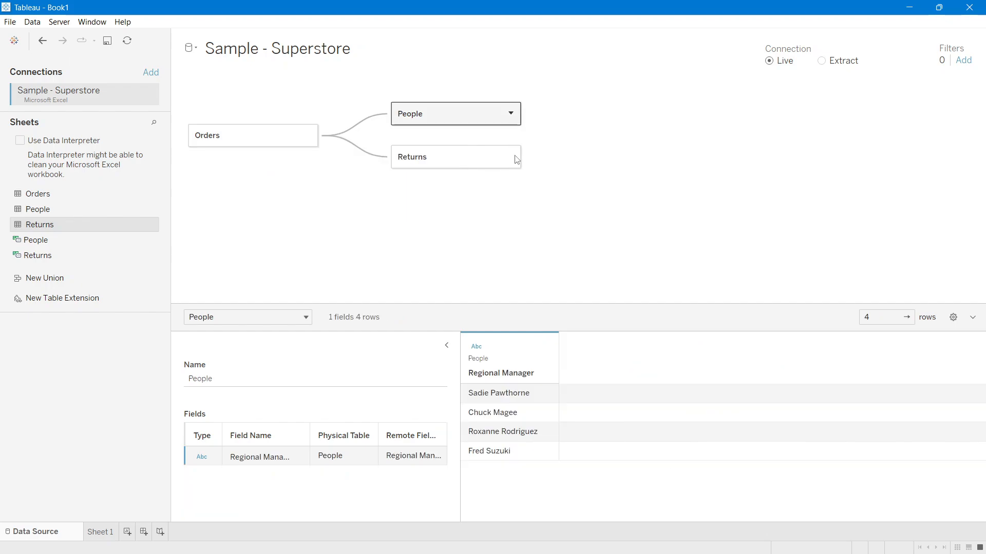
pyautogui.click(514, 160)
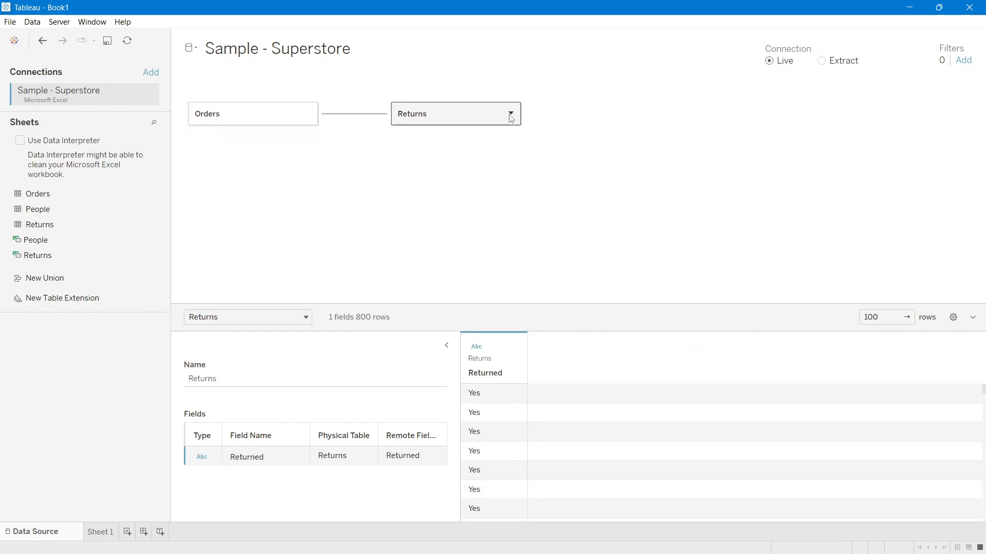
pyautogui.click(511, 114)
pyautogui.click(537, 158)
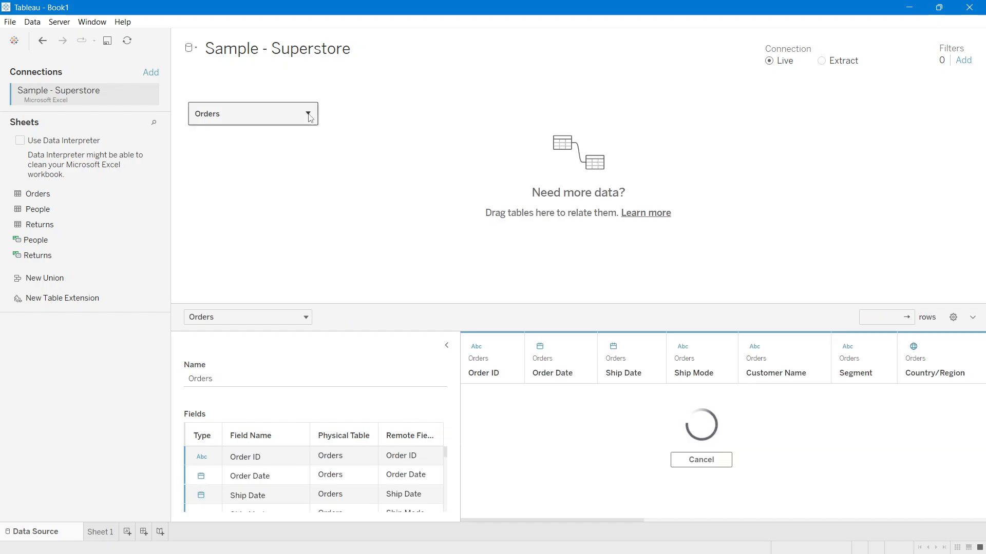
pyautogui.click(308, 113)
pyautogui.click(341, 145)
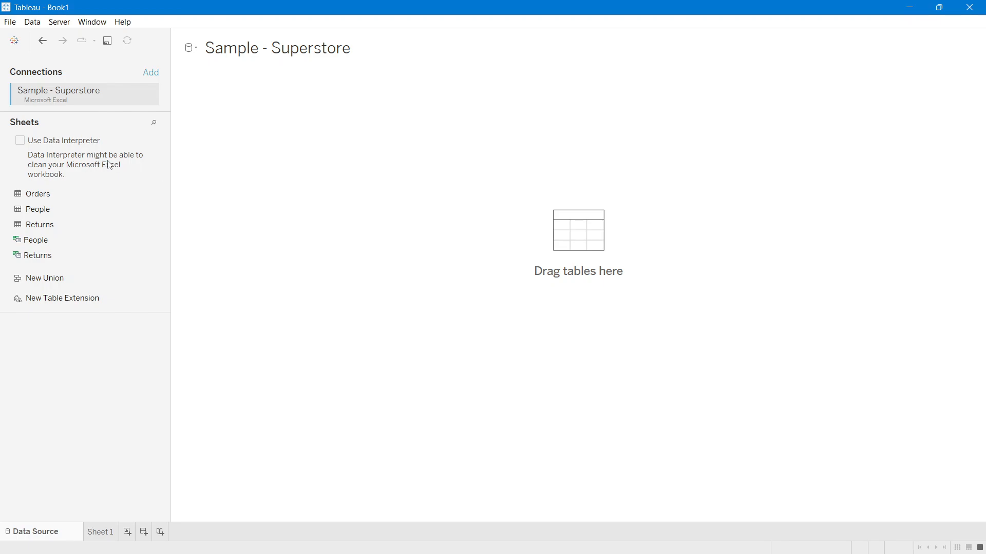
# Step: Rebuild the data model by adding Orders to the canvas and relating People and Returns to it
pyautogui.moveTo(55, 194); pyautogui.dragTo(246, 259)
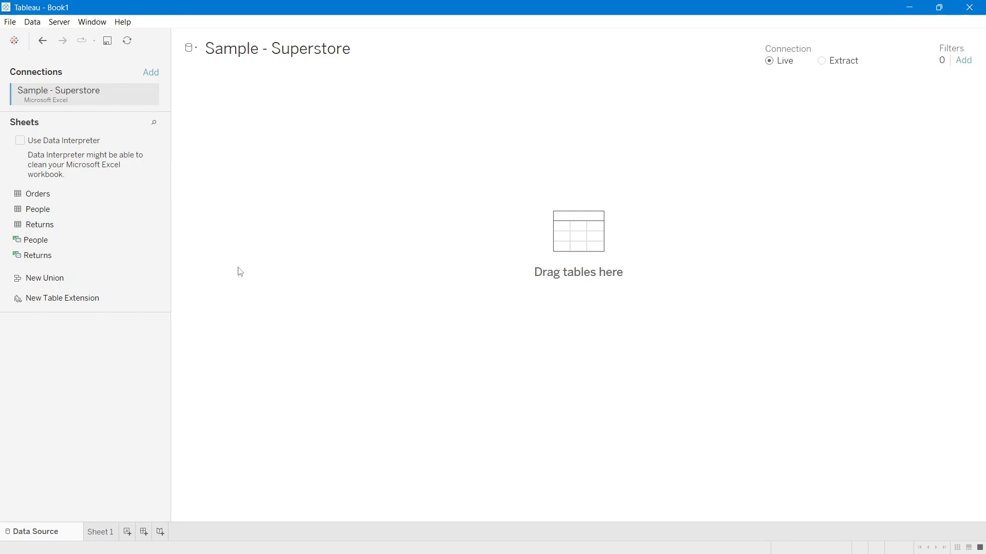
pyautogui.moveTo(64, 211); pyautogui.dragTo(408, 105)
pyautogui.moveTo(54, 231); pyautogui.dragTo(370, 185)
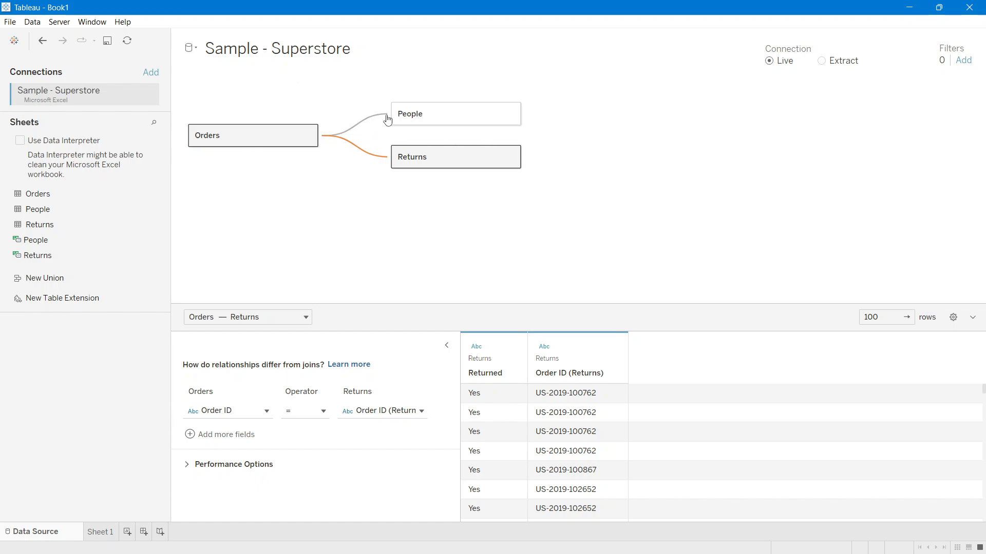
# Step: Check the relationships from Orders and open its logical table to view the physical layer, closing it again
pyautogui.moveTo(375, 160)
pyautogui.moveTo(369, 128)
pyautogui.doubleClick(237, 139)
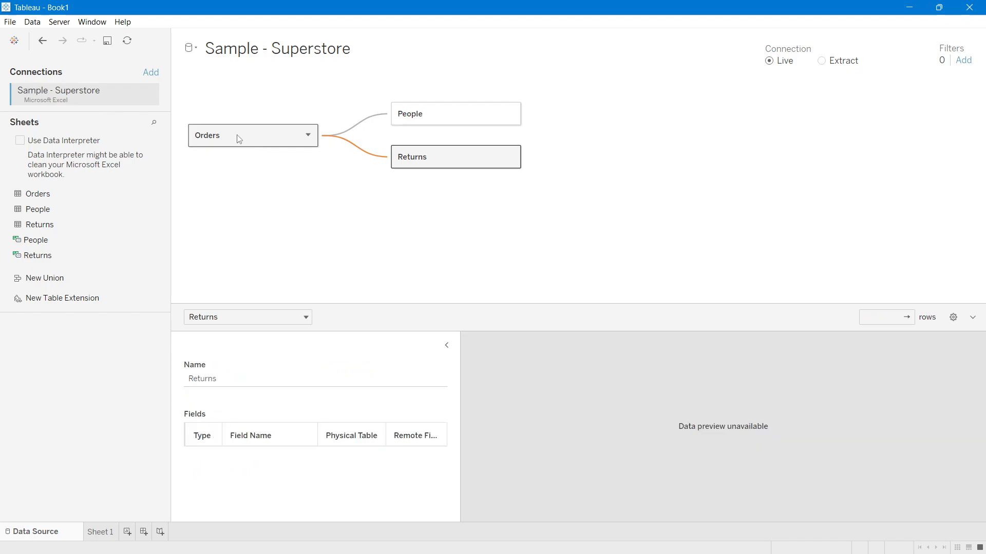
pyautogui.doubleClick(239, 139)
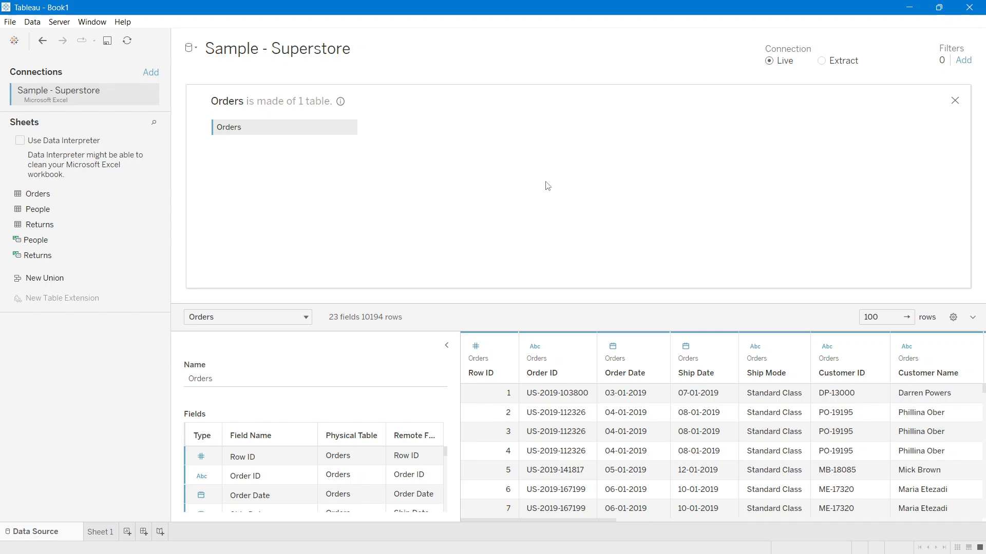
pyautogui.click(955, 101)
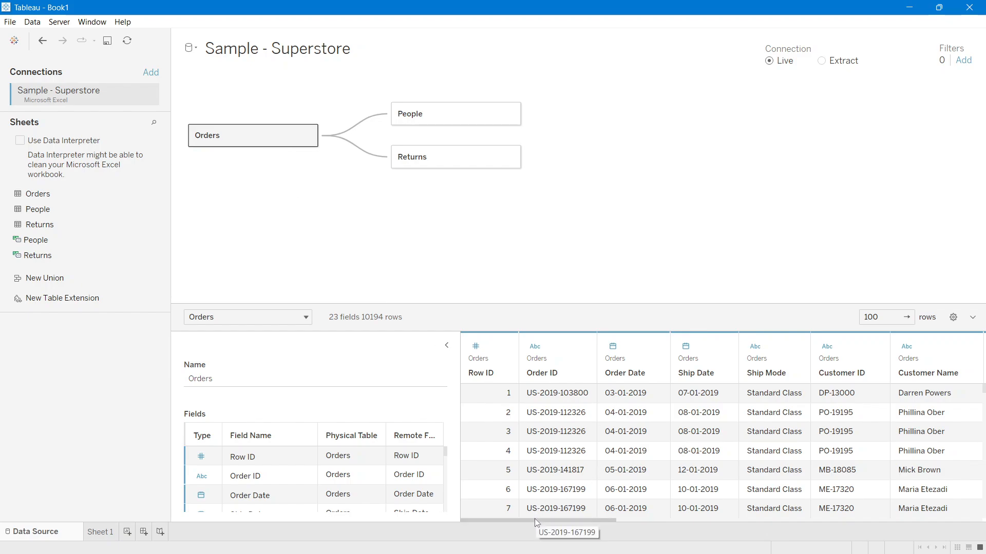
# Step: Look through the preview rows of the Orders table
pyautogui.doubleClick(863, 316)
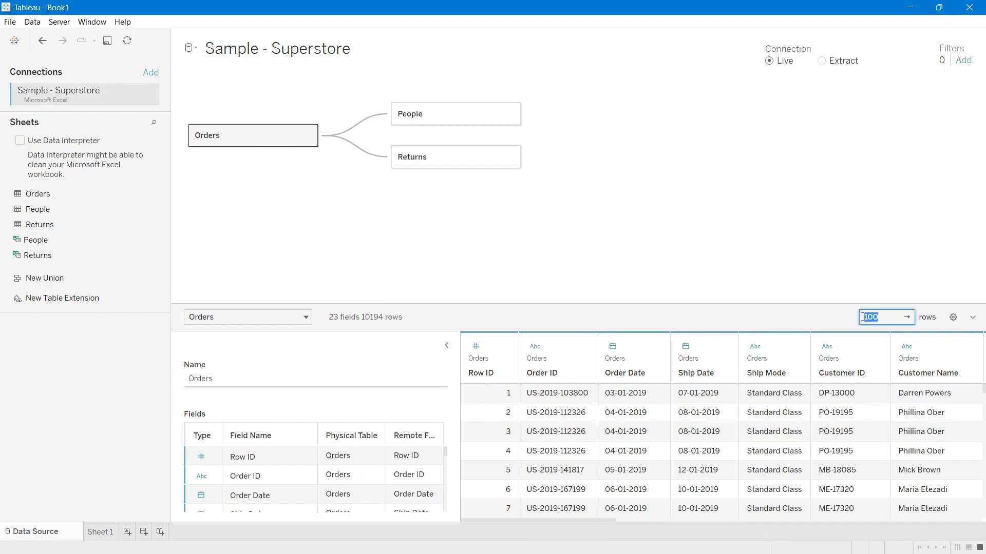
pyautogui.click(764, 322)
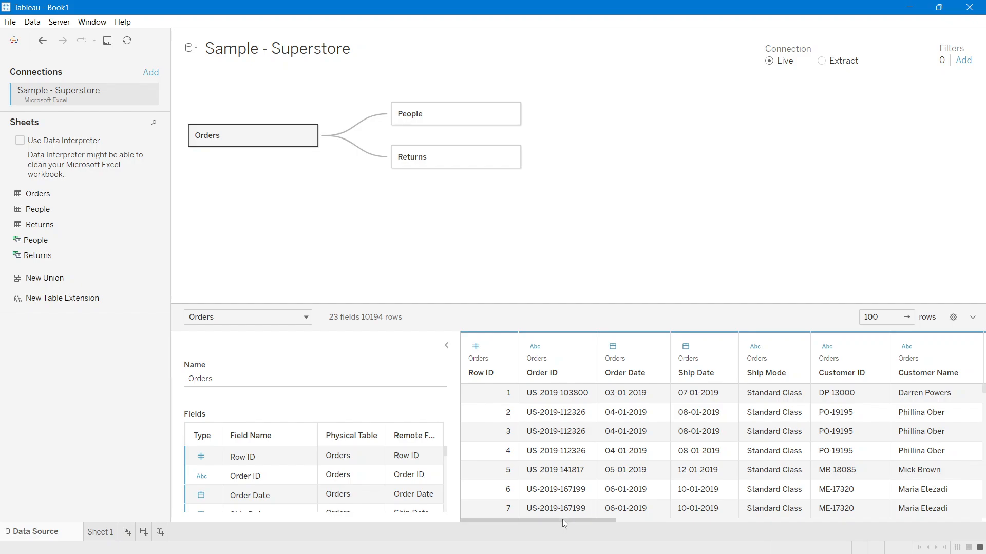
pyautogui.moveTo(562, 519)
pyautogui.mouseDown()
pyautogui.moveTo(935, 516)
pyautogui.moveTo(556, 519)
pyautogui.mouseUp()
pyautogui.scroll(-4, 552, 488)
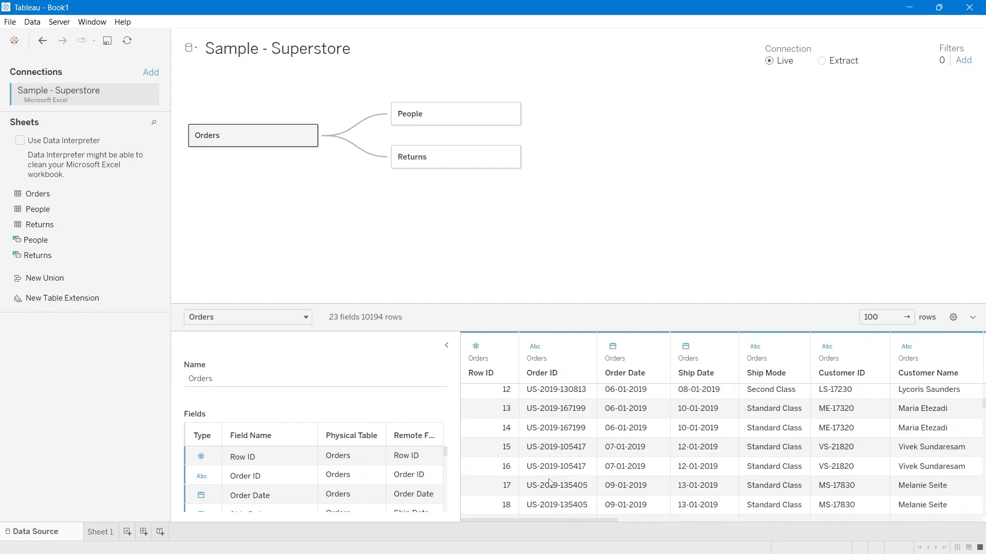
pyautogui.scroll(-2, 552, 488)
pyautogui.scroll(-2, 552, 488)
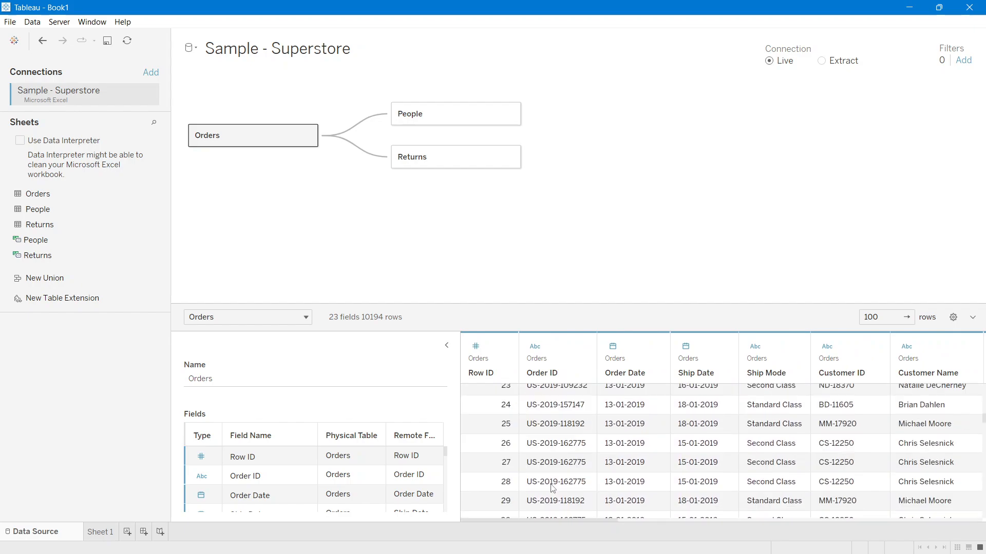
pyautogui.scroll(8, 553, 489)
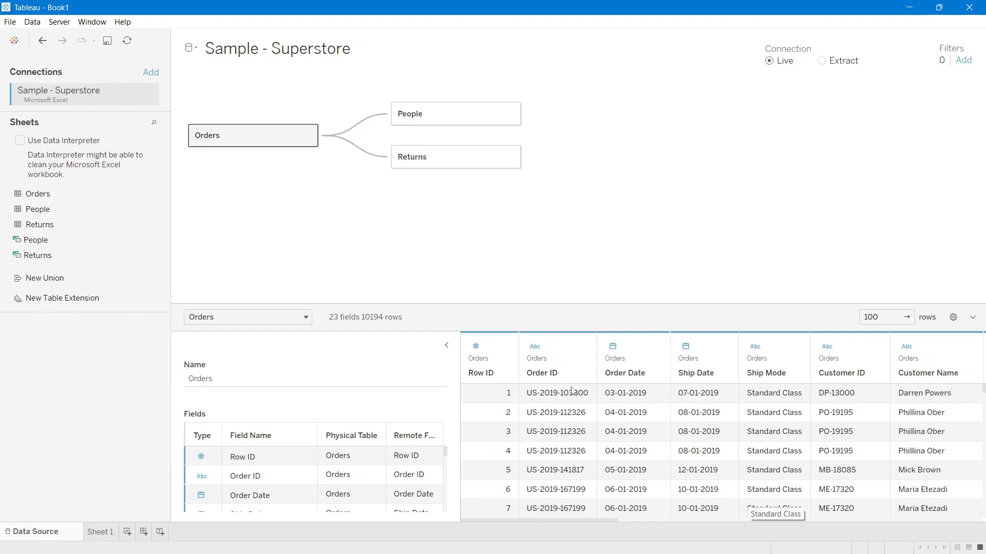
# Step: Set the Orders data preview to 500 rows and look through them
pyautogui.click(883, 318)
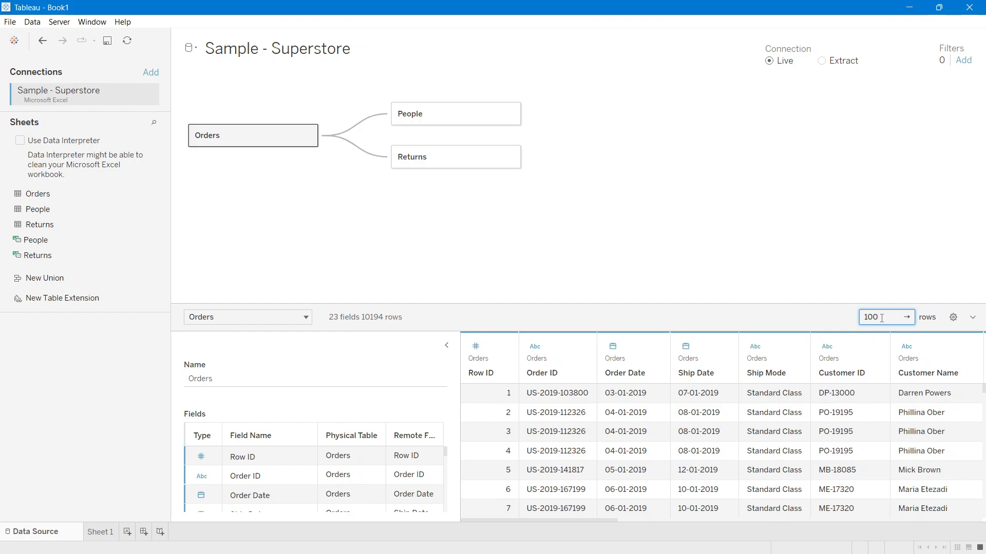
pyautogui.moveTo(881, 319); pyautogui.dragTo(855, 320)
pyautogui.write('5')
pyautogui.click(905, 318)
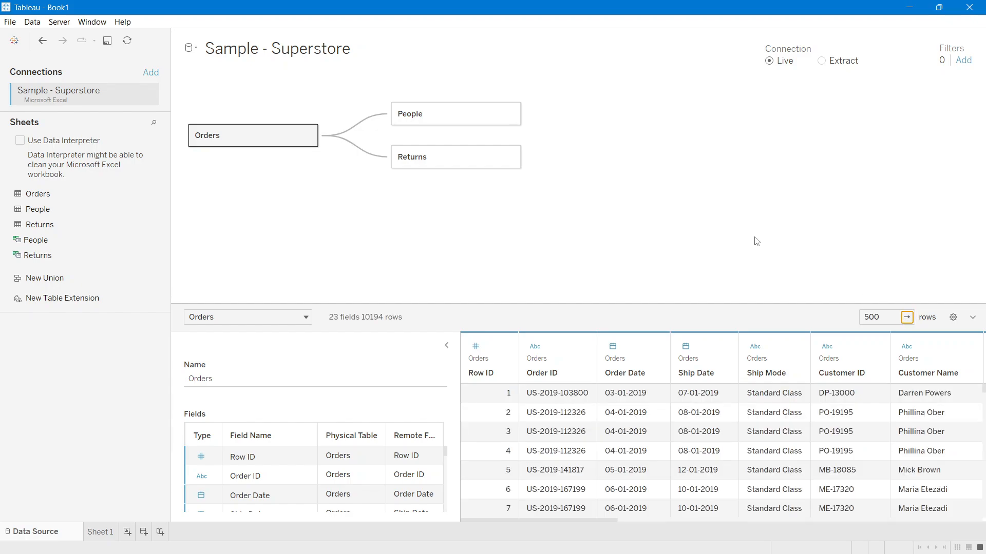
pyautogui.scroll(-9, 731, 452)
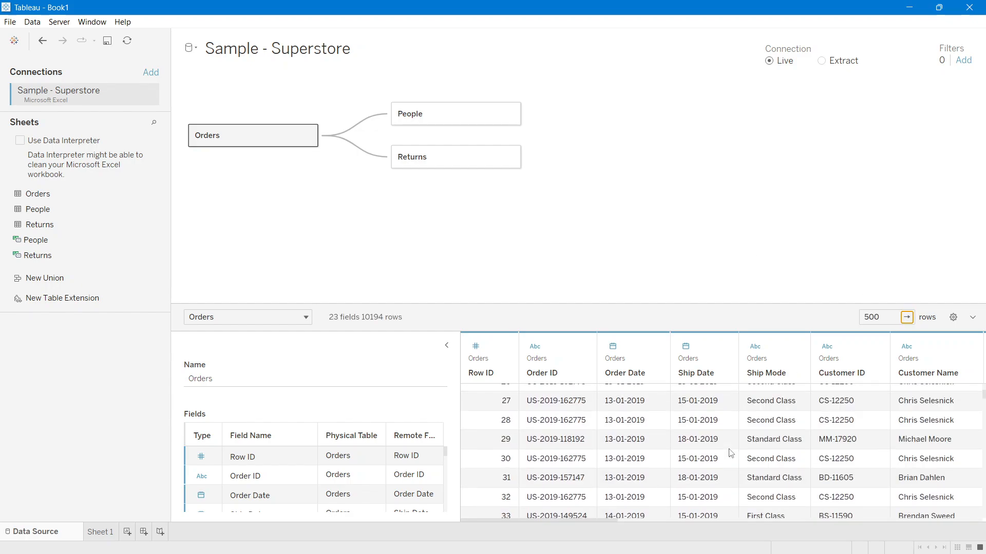
pyautogui.scroll(4, 731, 453)
# Step: Set the Orders data preview to 1000 rows and check it through to the last row
pyautogui.click(890, 314)
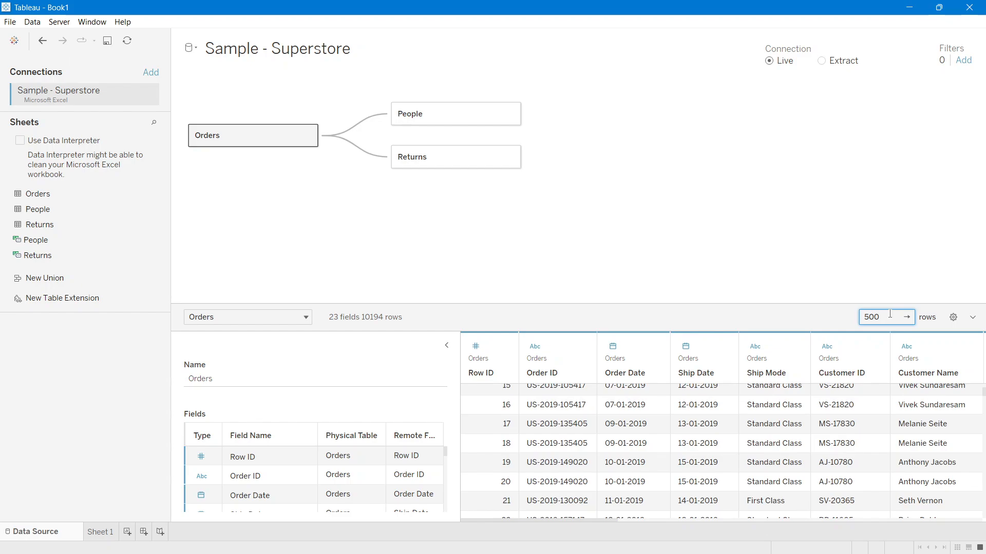
pyautogui.doubleClick(890, 314)
pyautogui.write('1000')
pyautogui.press('Return')
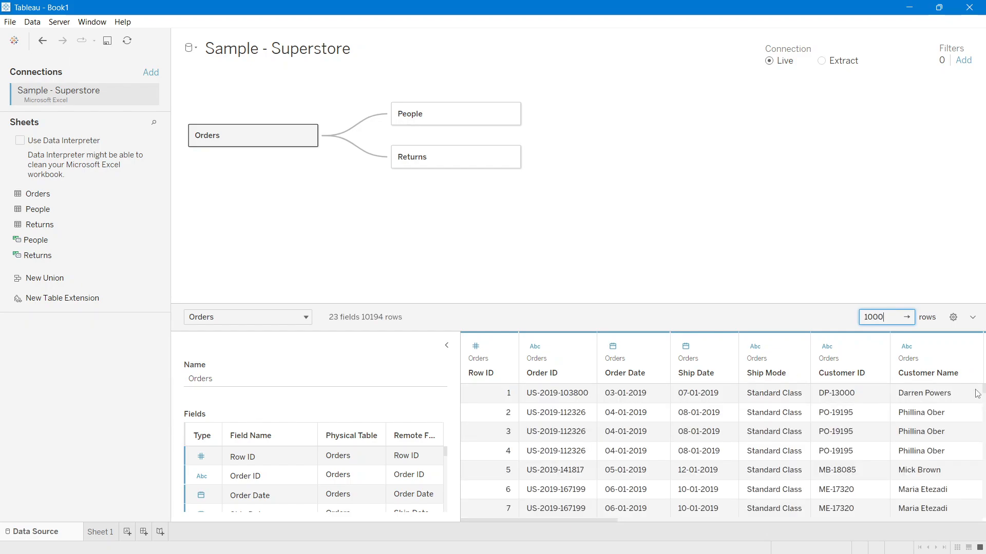
pyautogui.moveTo(982, 390); pyautogui.dragTo(981, 545)
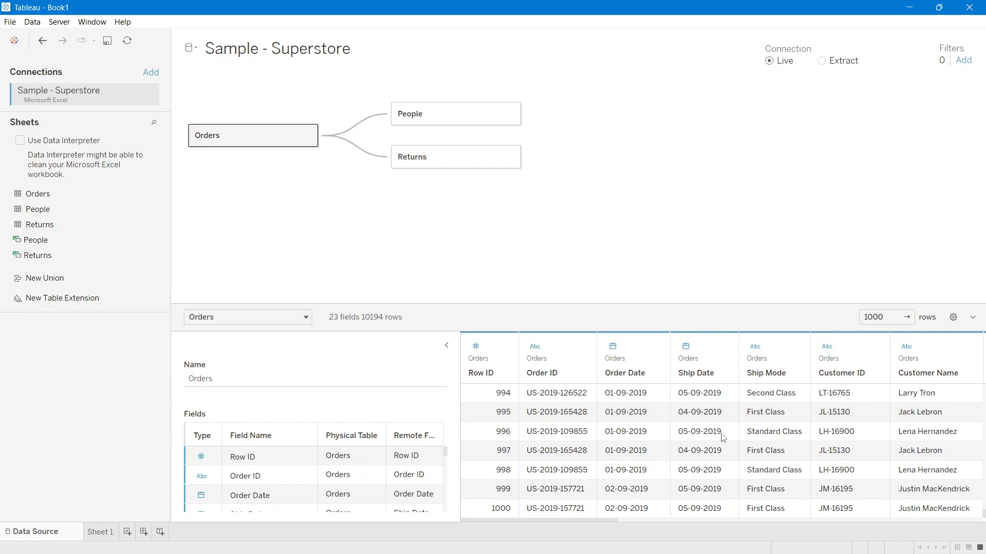
pyautogui.moveTo(984, 520); pyautogui.dragTo(983, 385)
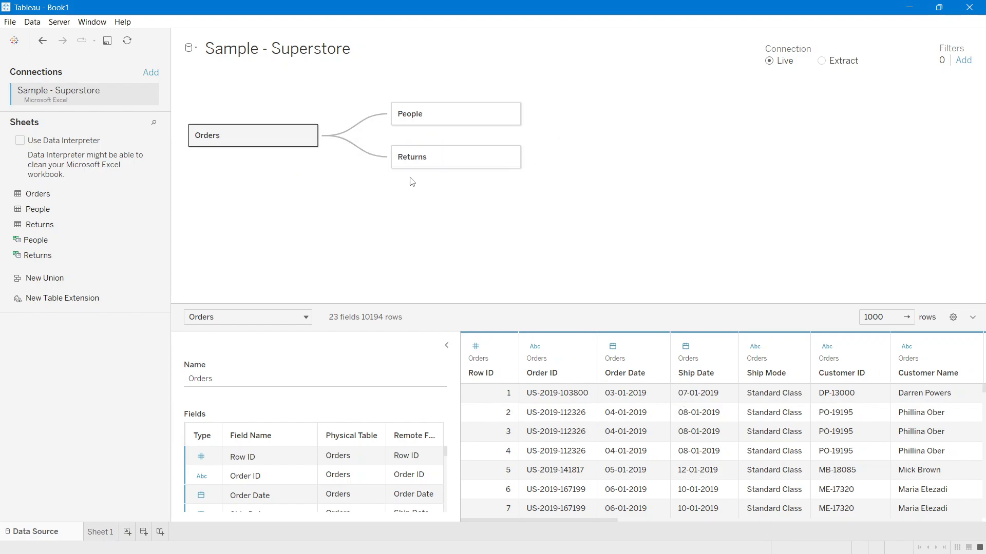
# Step: Preview the data of the People and Returns tables, then return to the Orders preview
pyautogui.click(413, 120)
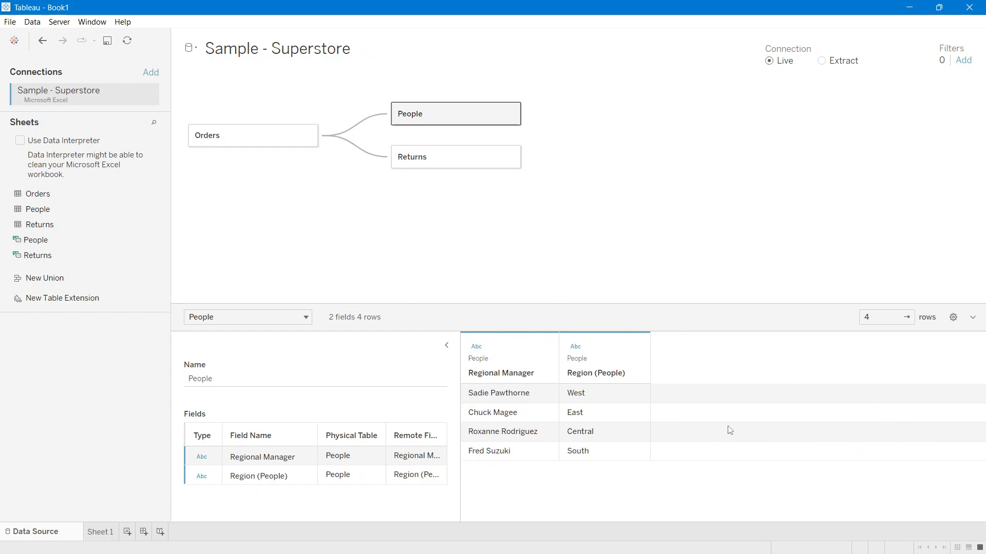
pyautogui.click(417, 162)
pyautogui.scroll(-2, 702, 426)
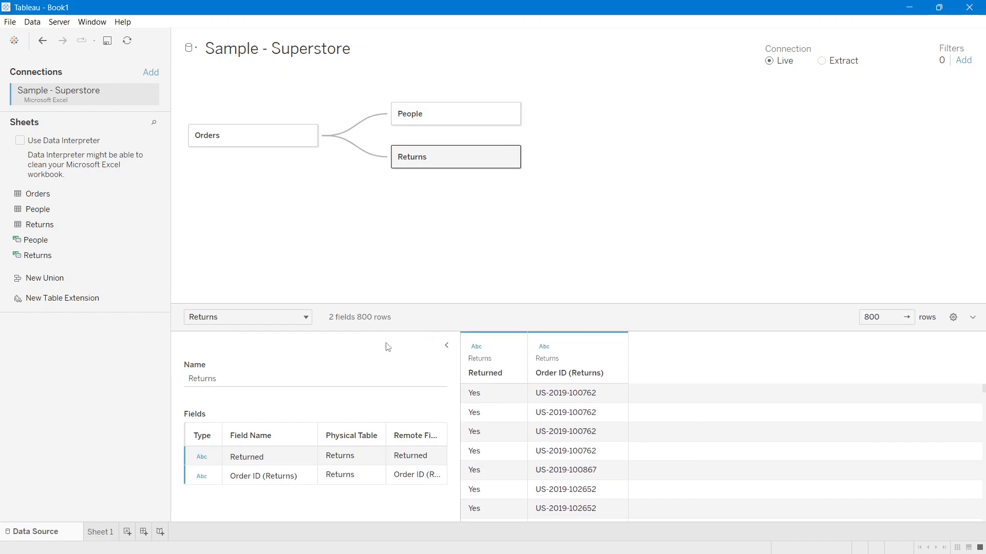
pyautogui.click(260, 147)
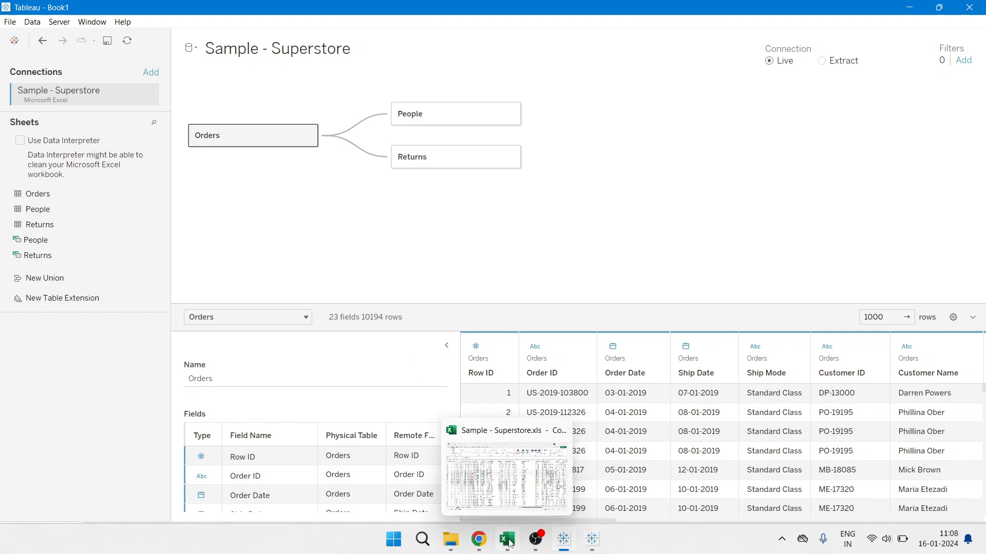
# Step: Switch to the Sample - Superstore workbook in Excel and check how many entries the Row ID column holds
pyautogui.click(507, 539)
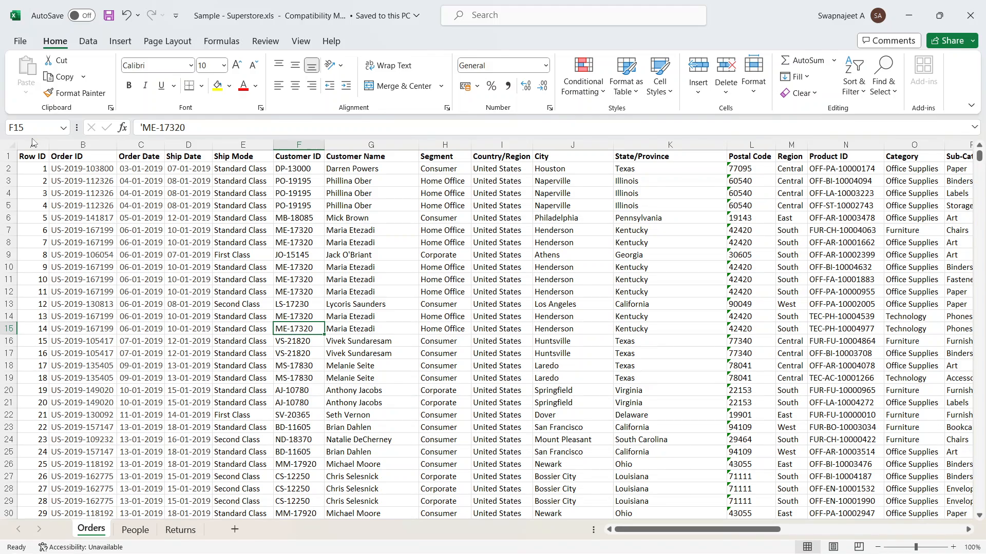
pyautogui.click(33, 144)
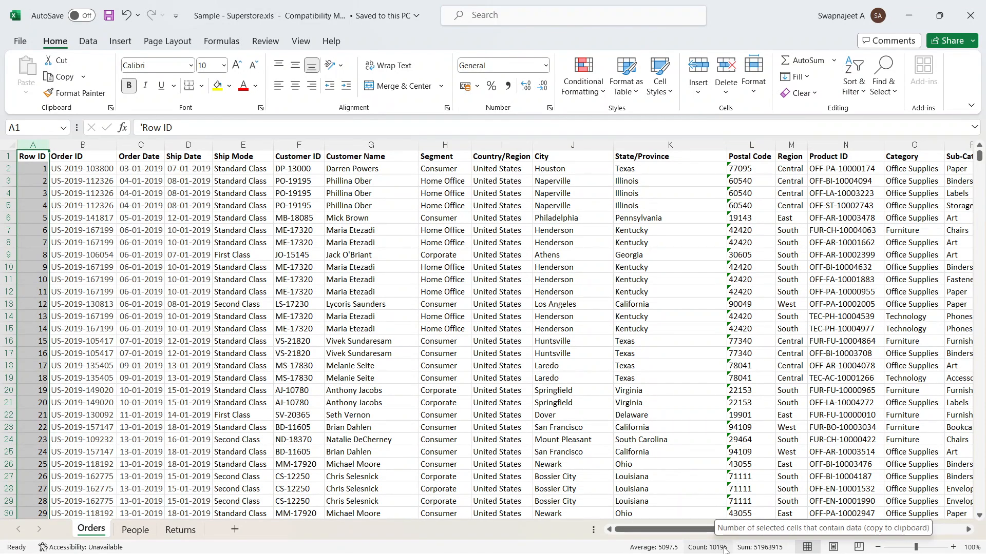
pyautogui.click(34, 158)
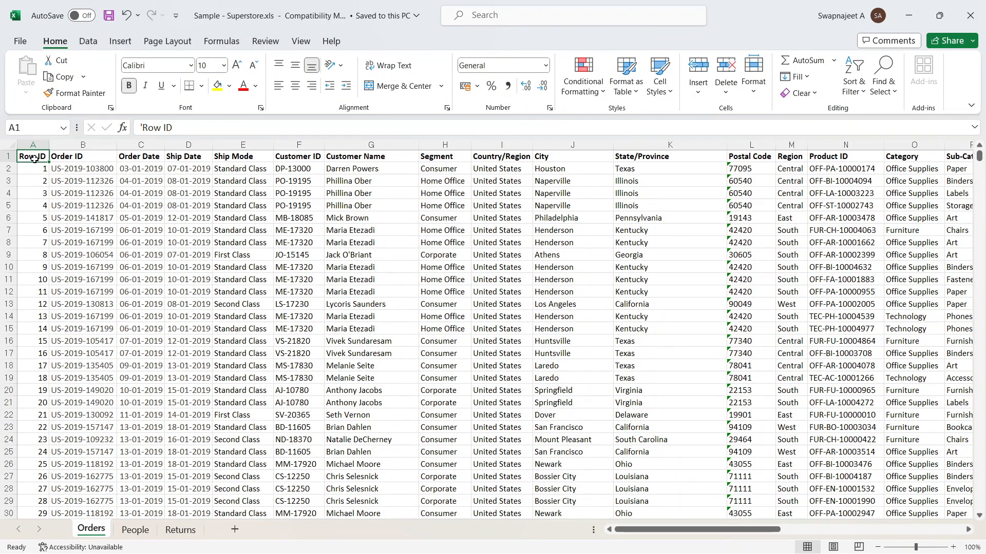
pyautogui.click(31, 171)
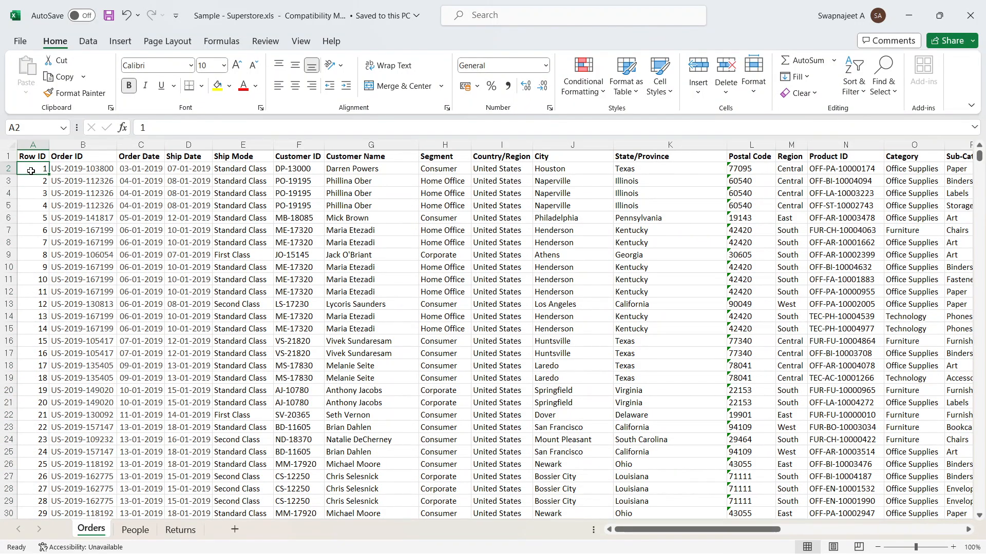
# Step: Select the Row ID entries down to the last row, then switch to Tableau and check the row counts of Orders, People and Returns
pyautogui.hotkey('ctrl', 'shift', 'Down')
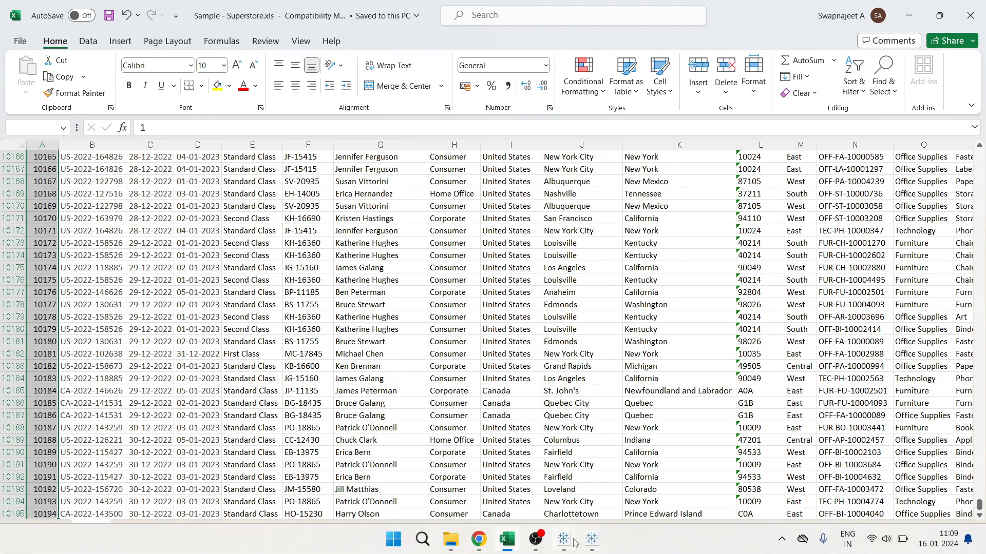
pyautogui.click(574, 542)
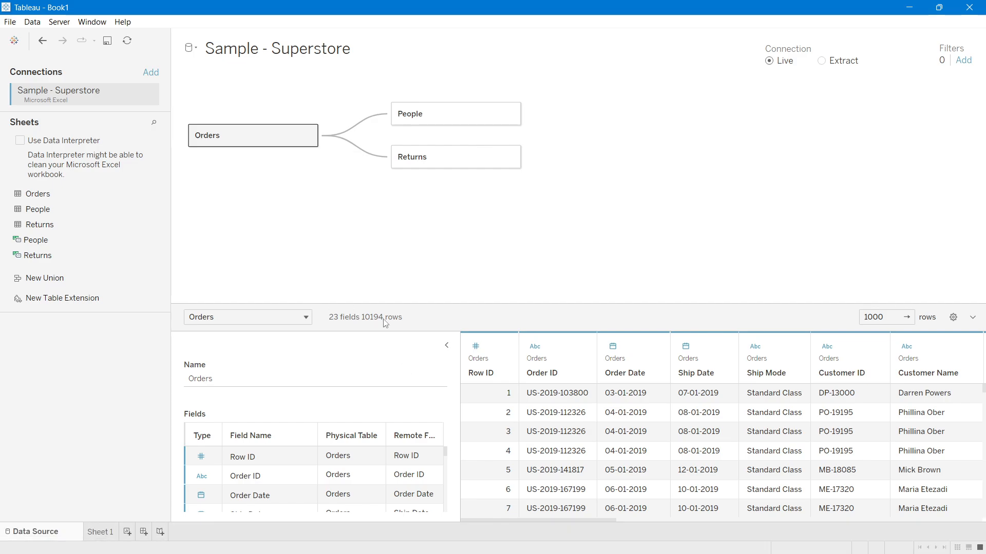
pyautogui.click(405, 115)
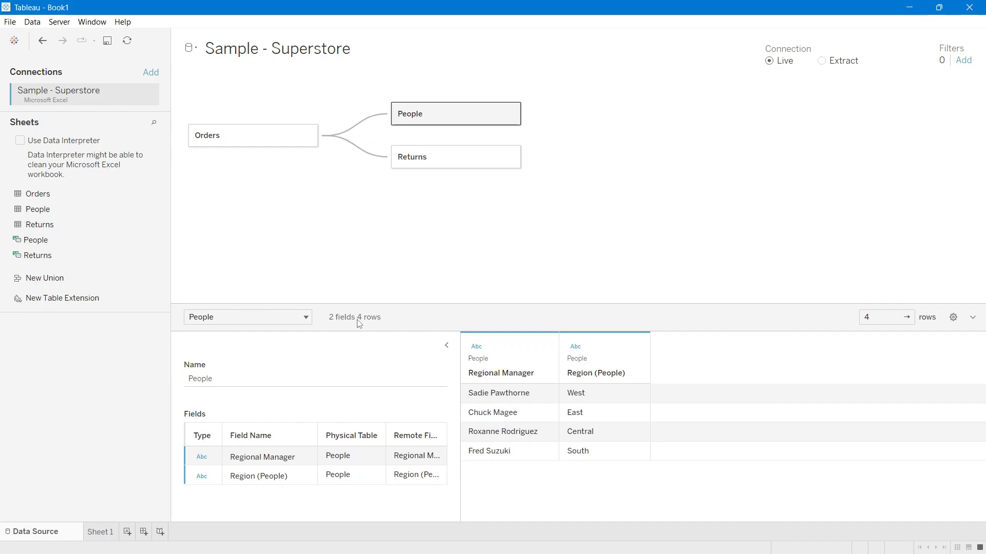
pyautogui.click(421, 165)
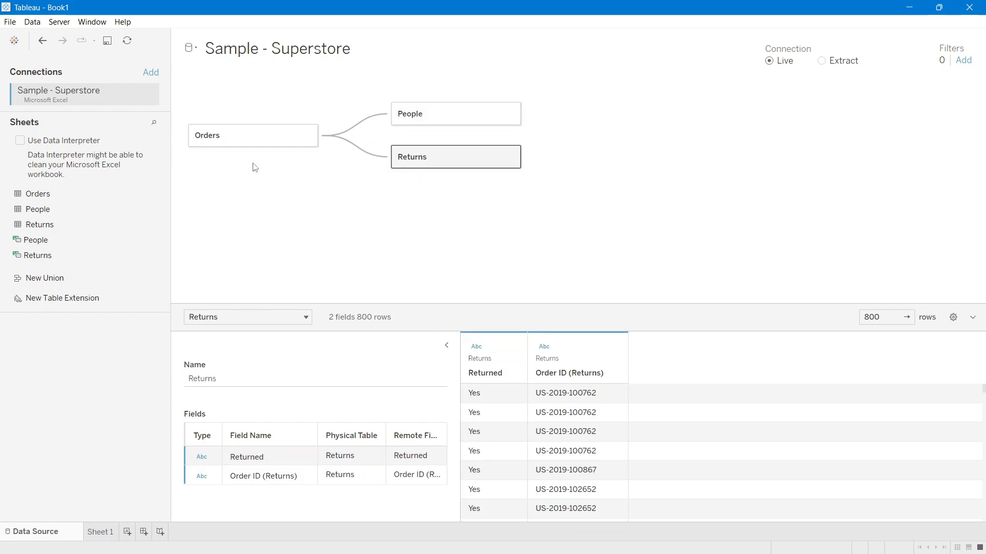
pyautogui.click(239, 136)
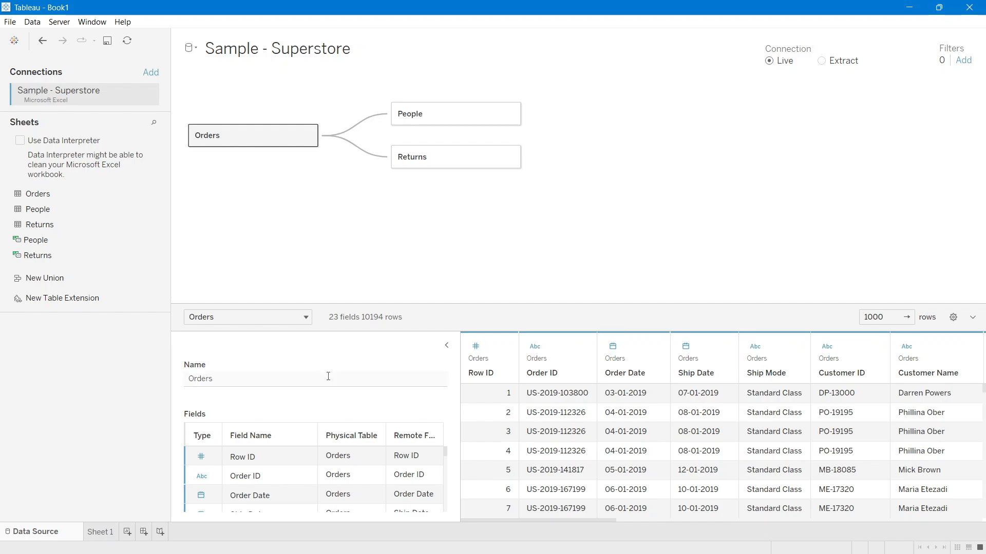
# Step: Look through the first rows of the Orders data preview
pyautogui.scroll(-1, 463, 422)
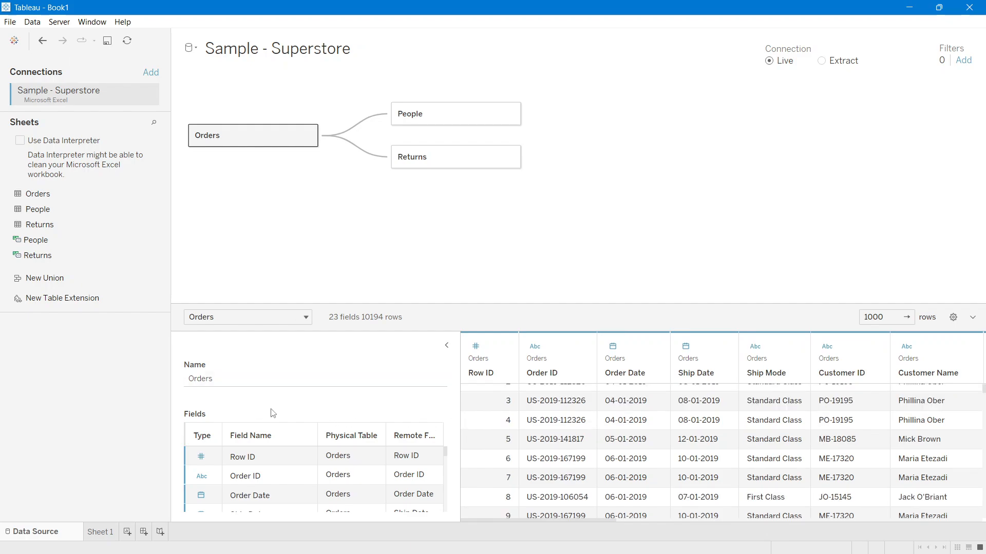
pyautogui.scroll(-1, 257, 458)
pyautogui.scroll(1, 257, 458)
pyautogui.scroll(1, 505, 457)
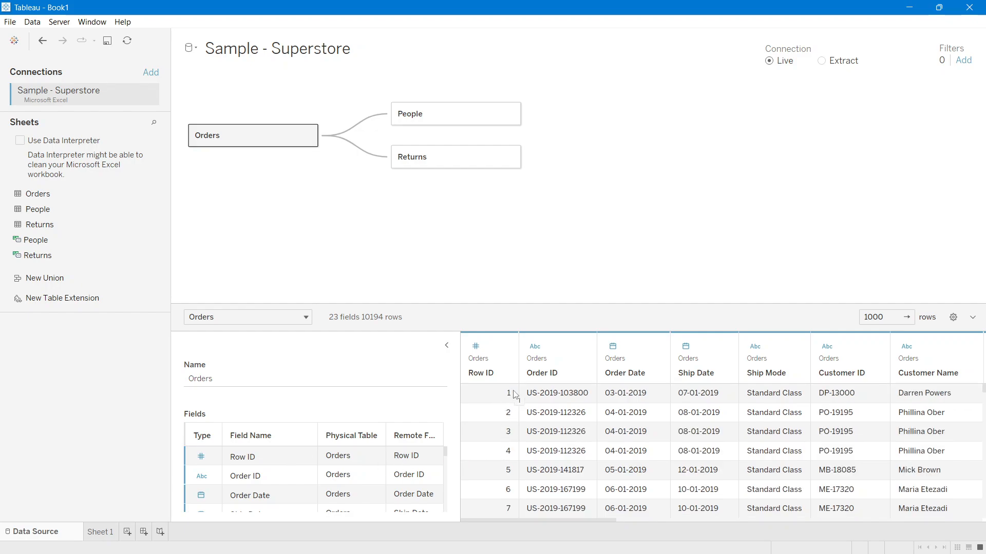
pyautogui.scroll(-2, 510, 445)
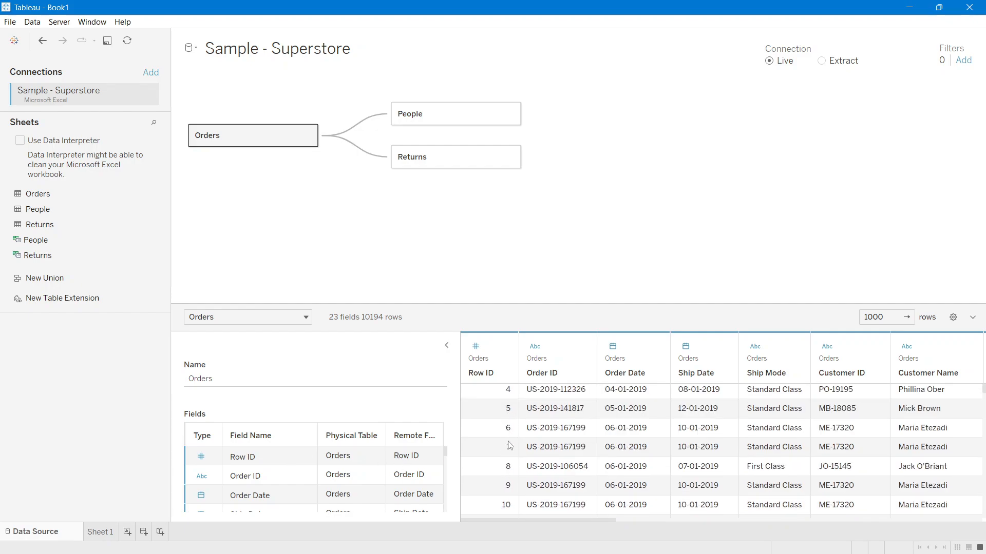
pyautogui.scroll(-5, 510, 445)
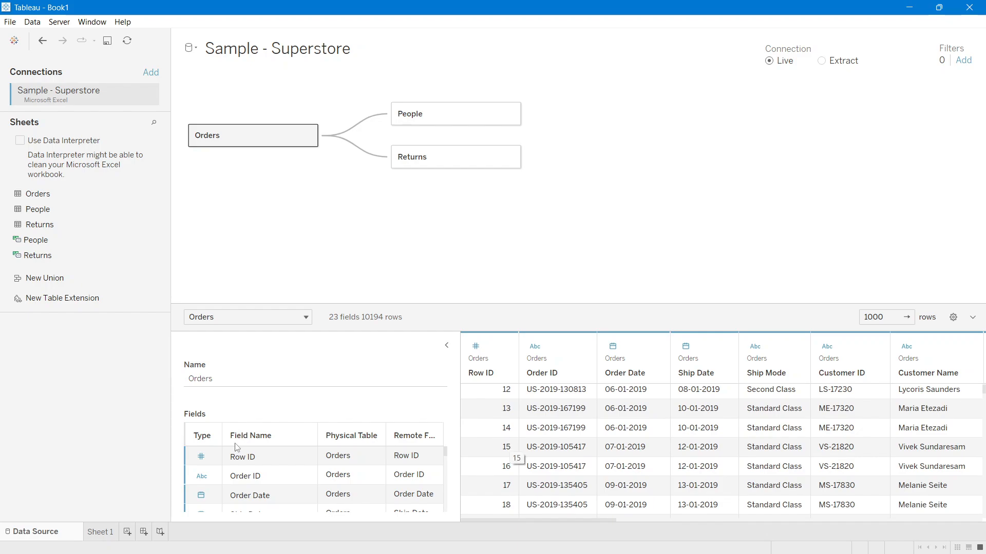
pyautogui.scroll(4, 508, 408)
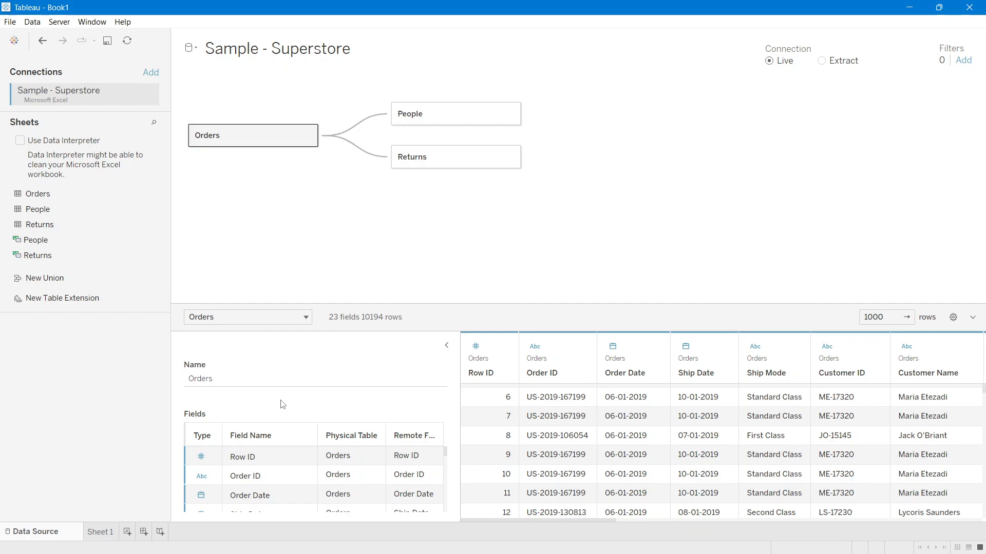
# Step: View the data type options of the Row ID field in both the field list and the data preview, without changing the type
pyautogui.click(202, 457)
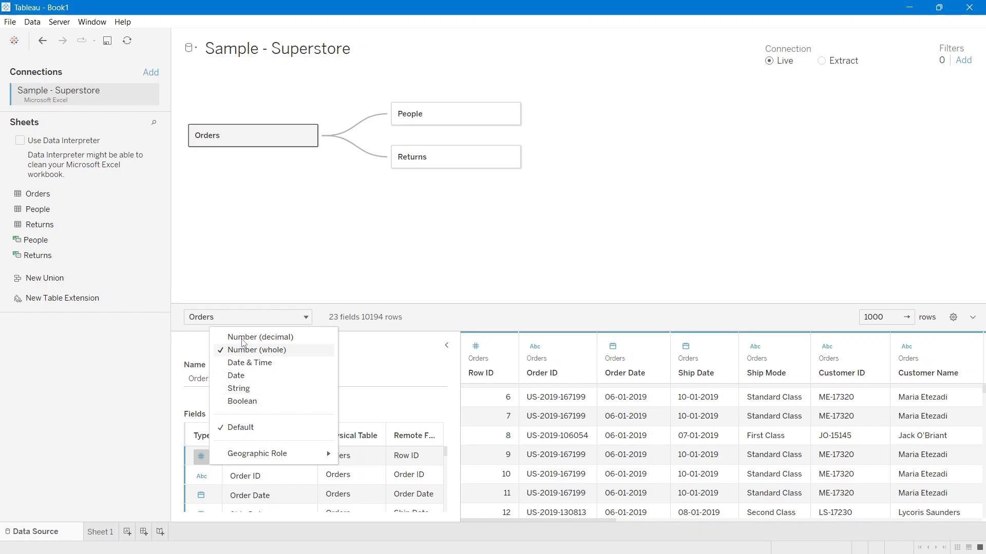
pyautogui.click(186, 411)
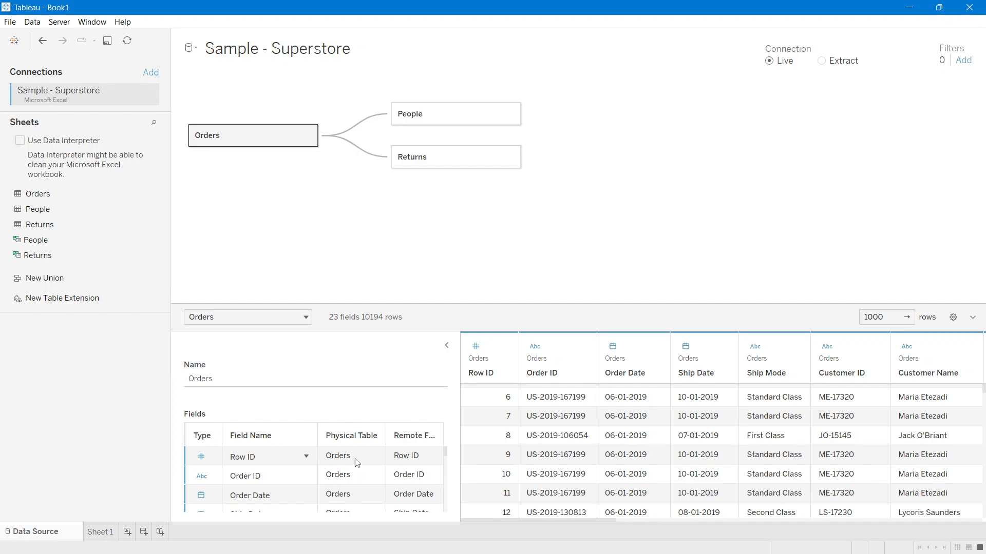
pyautogui.click(475, 347)
pyautogui.click(476, 350)
# Step: Review the names and data types of the Orders fields, from Row ID through to Discount
pyautogui.scroll(-1, 221, 480)
pyautogui.scroll(1, 222, 472)
pyautogui.scroll(-3, 336, 488)
pyautogui.scroll(-9, 337, 488)
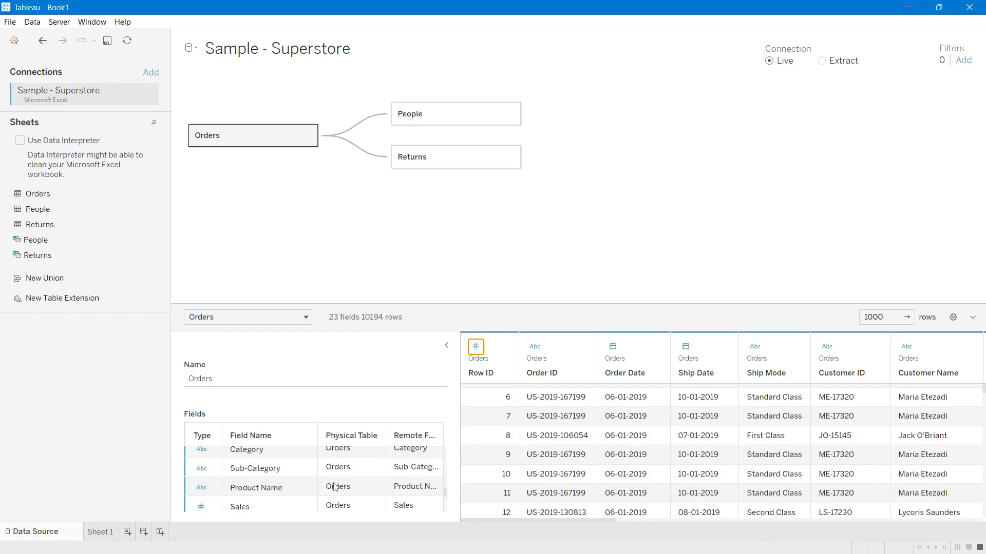
pyautogui.scroll(2, 379, 488)
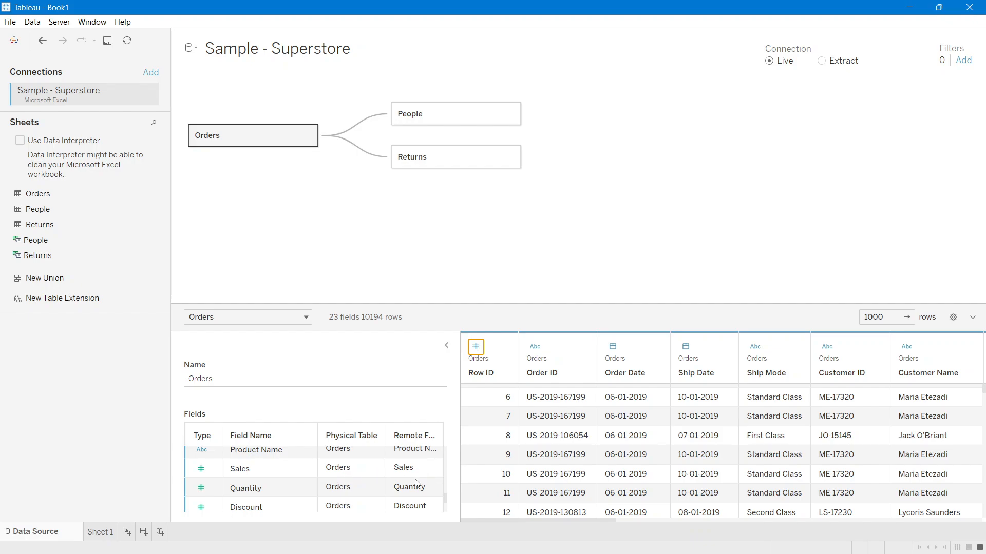
pyautogui.scroll(5, 416, 483)
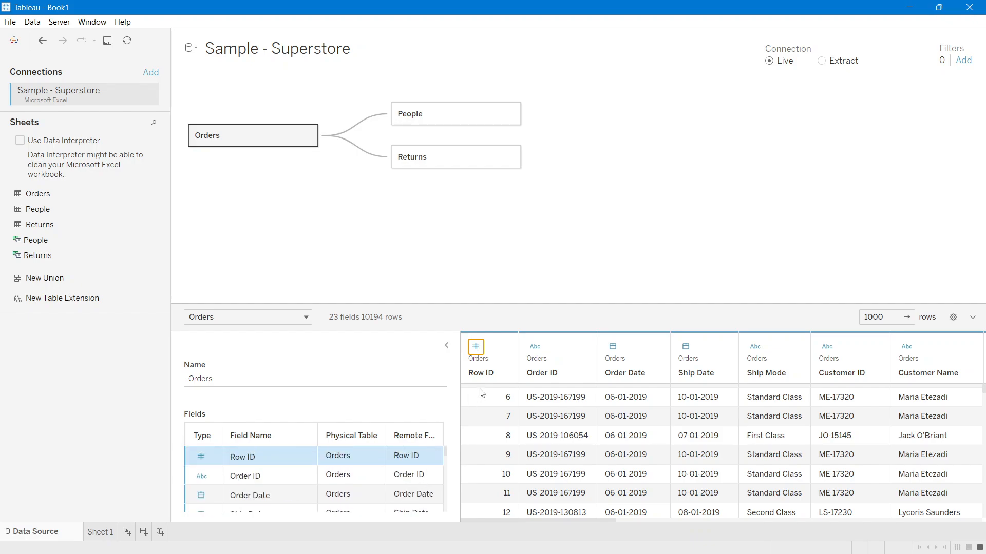
# Step: Inspect the Row ID column in the Orders preview and compare its whole-number values with the available data types
pyautogui.click(419, 362)
pyautogui.moveTo(521, 522)
pyautogui.mouseDown()
pyautogui.moveTo(534, 520)
pyautogui.moveTo(516, 521)
pyautogui.mouseUp()
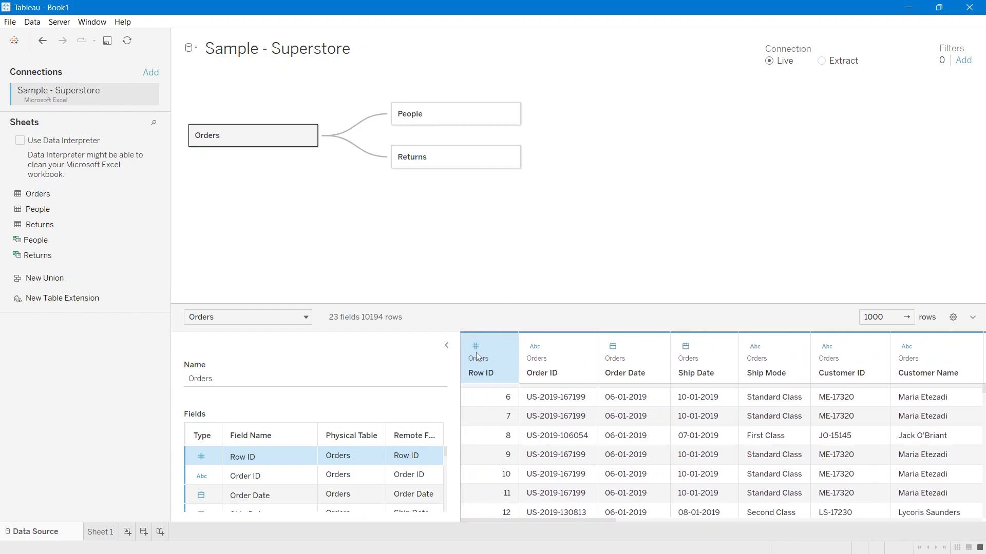
pyautogui.click(485, 417)
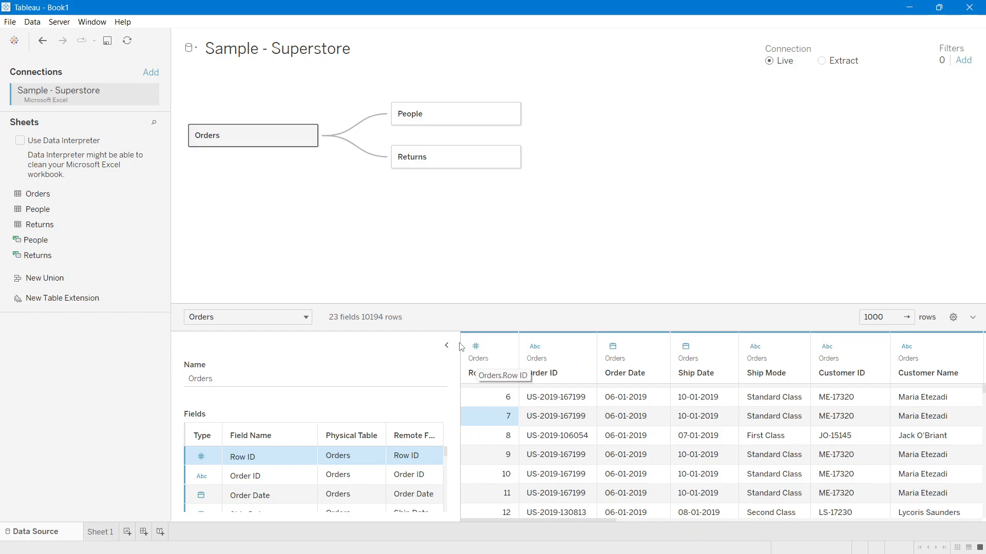
pyautogui.click(476, 347)
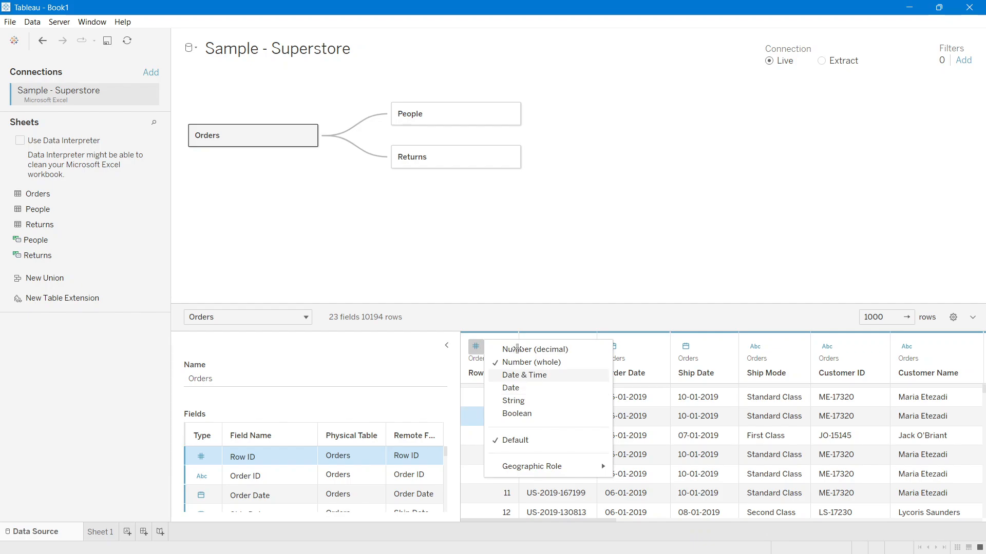
pyautogui.click(478, 349)
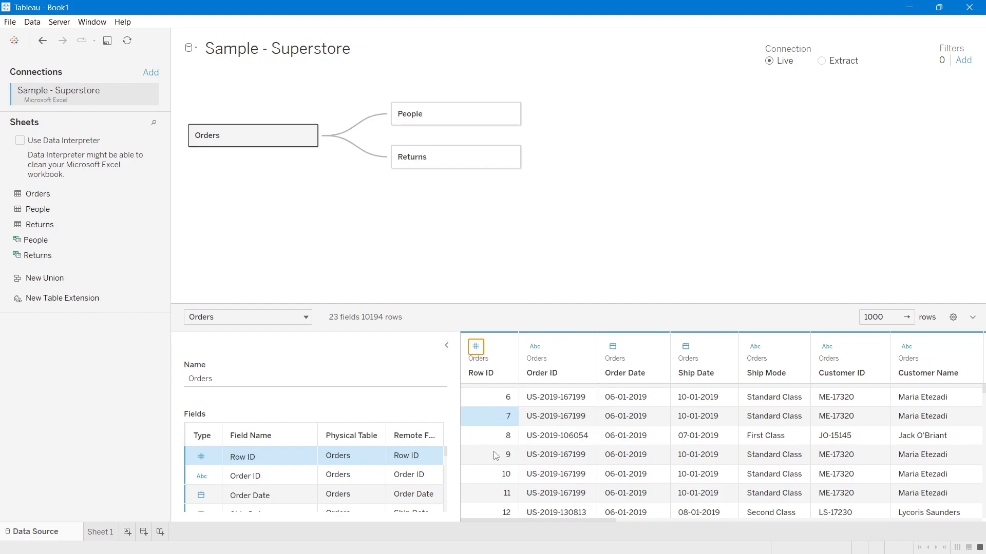
# Step: Inspect the first Order ID values and view that column's data type options, dismissing the battery saver notification
pyautogui.scroll(2, 495, 455)
pyautogui.click(550, 398)
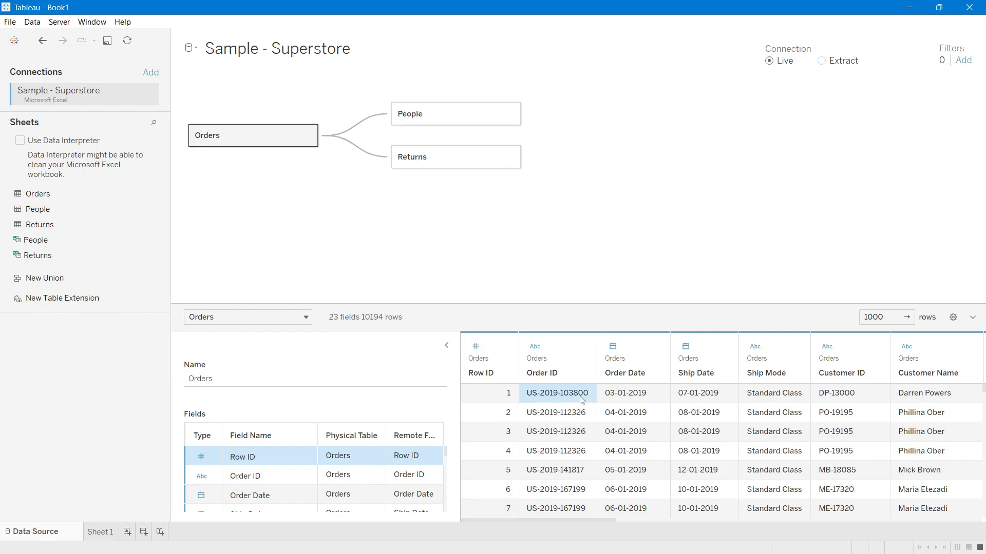
pyautogui.click(529, 415)
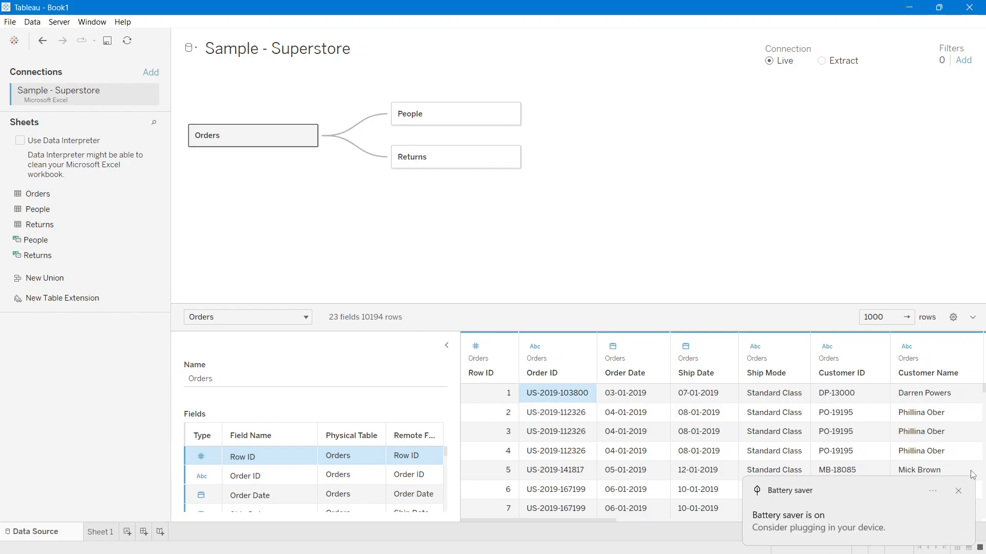
pyautogui.click(958, 491)
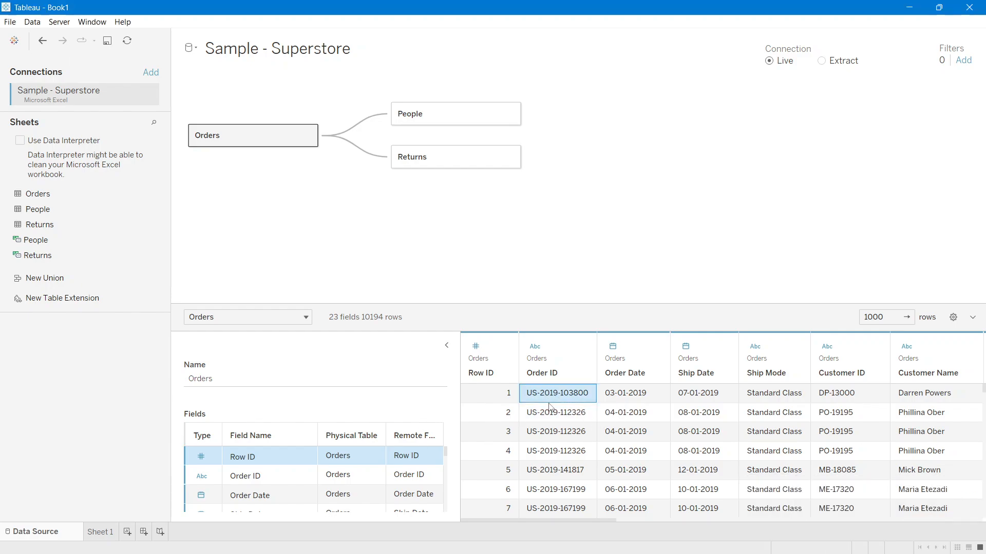
pyautogui.click(535, 348)
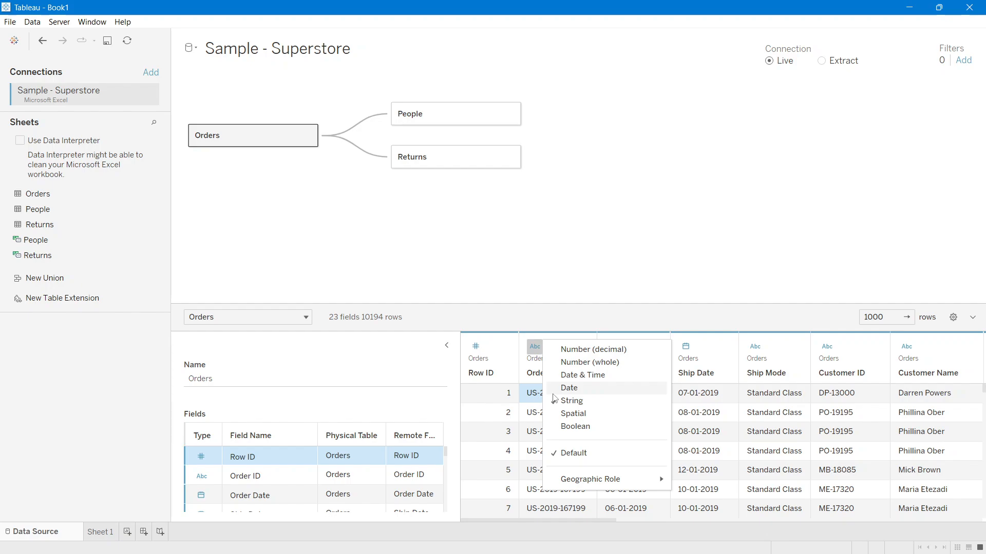
pyautogui.click(536, 398)
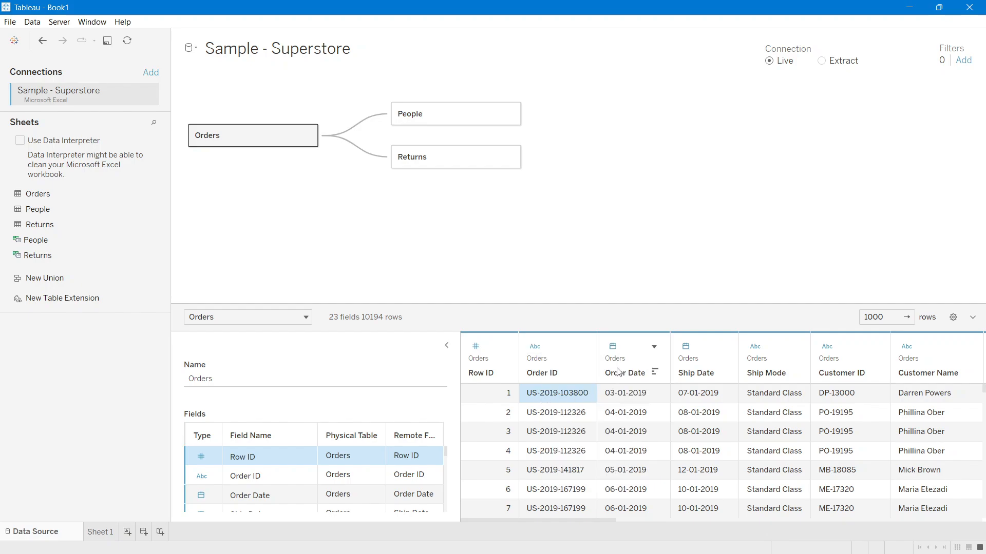
# Step: Inspect the Order Date column's values and view its data type options, keeping the Date type
pyautogui.click(633, 400)
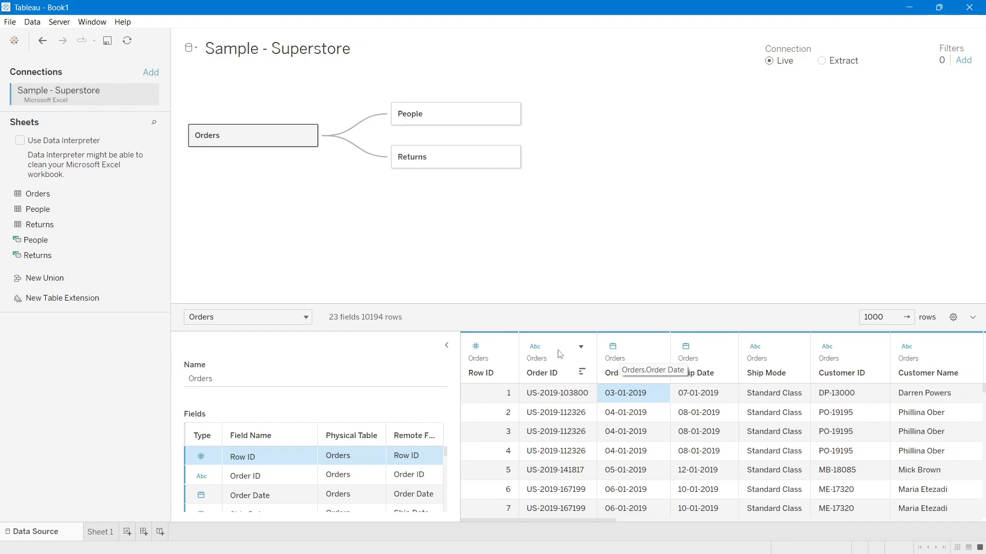
pyautogui.click(613, 347)
pyautogui.click(617, 359)
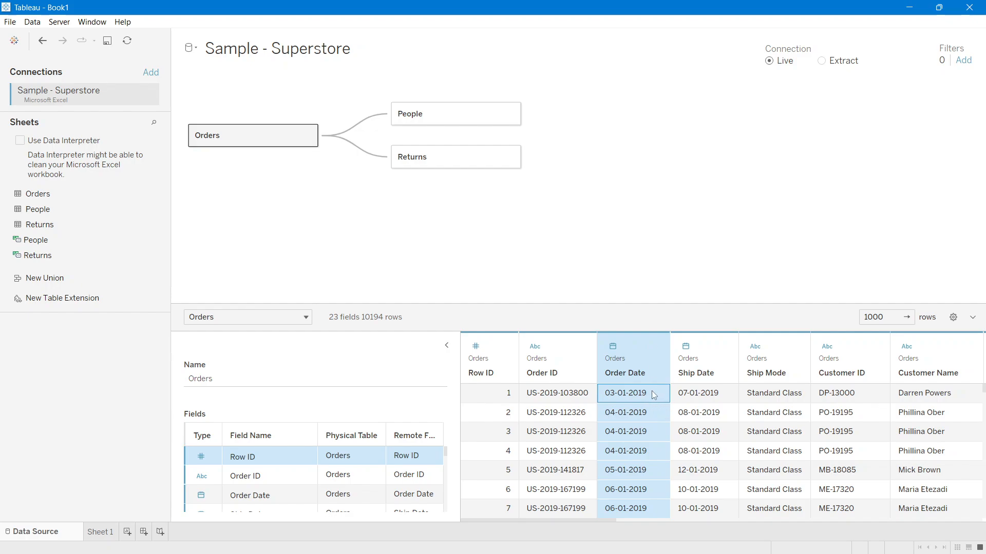
pyautogui.click(614, 349)
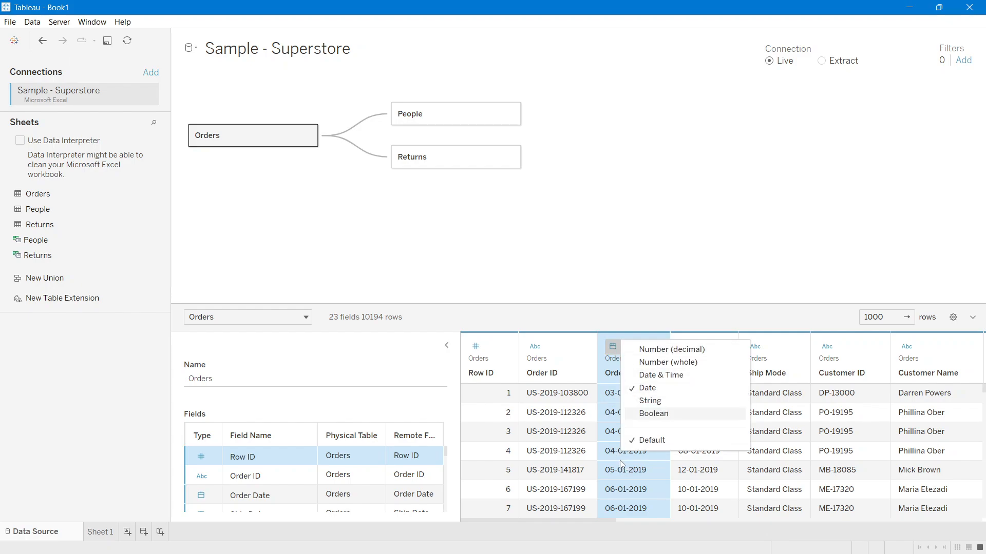
pyautogui.click(620, 462)
pyautogui.click(606, 516)
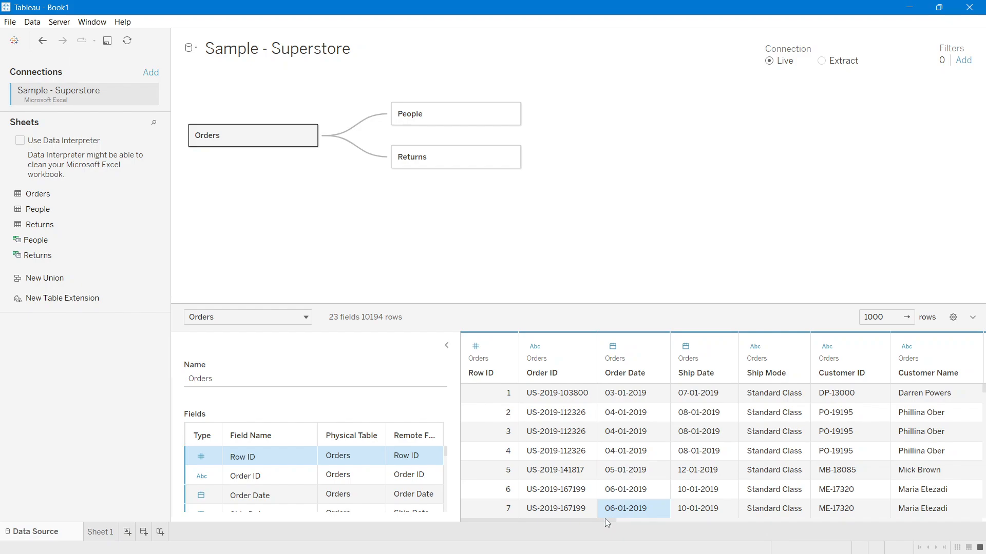
# Step: View the data type options of the Ship Mode column, keeping String, and inspect the Customer ID values
pyautogui.moveTo(605, 519); pyautogui.dragTo(648, 520)
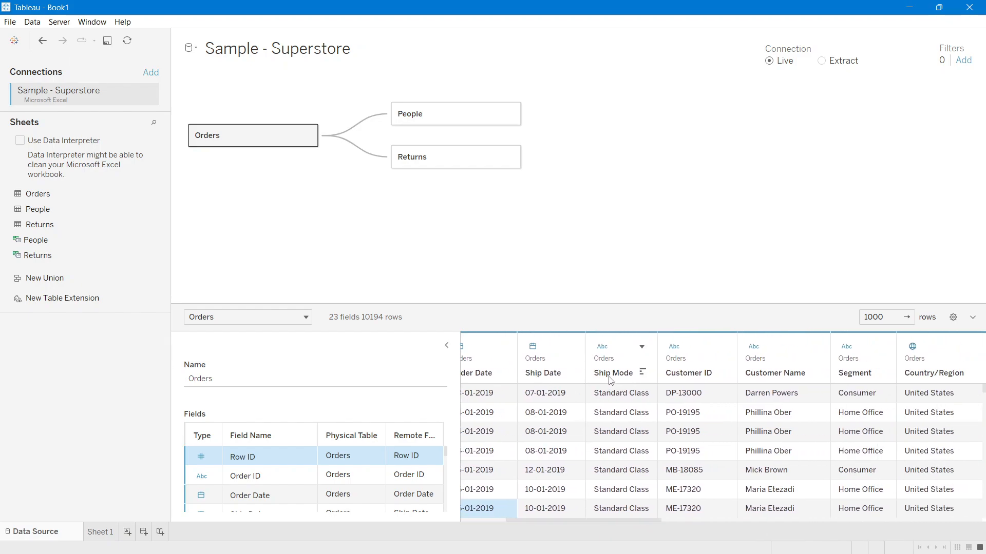
pyautogui.click(602, 347)
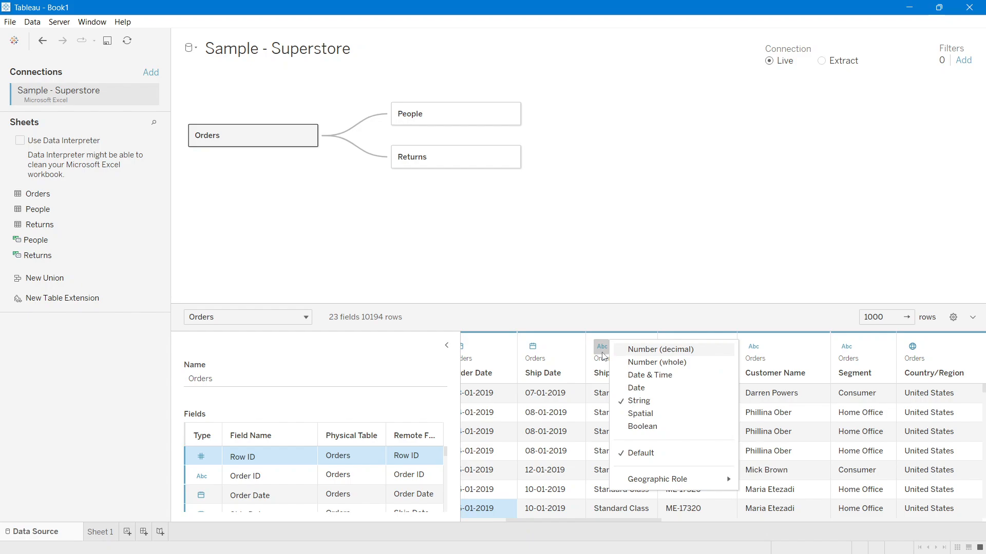
pyautogui.click(637, 405)
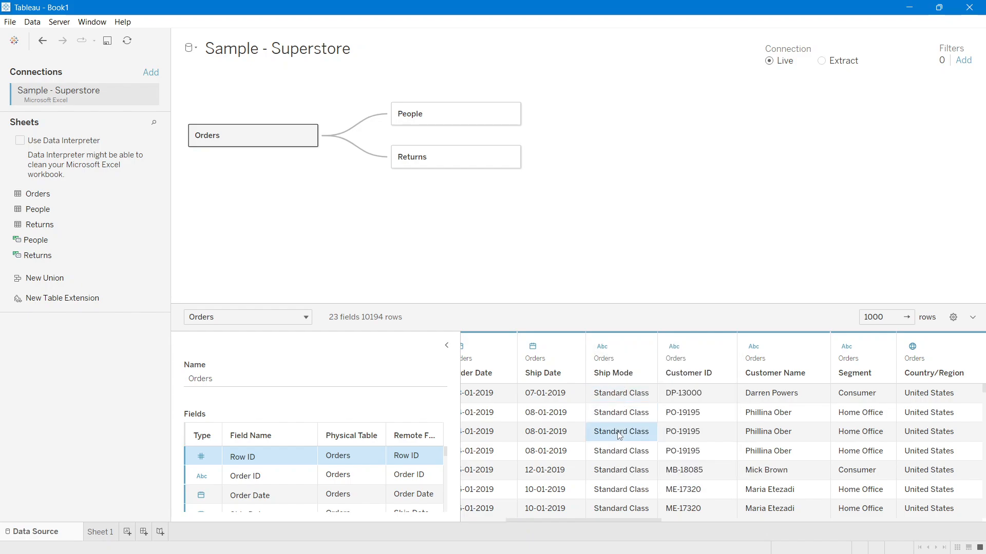
pyautogui.click(696, 414)
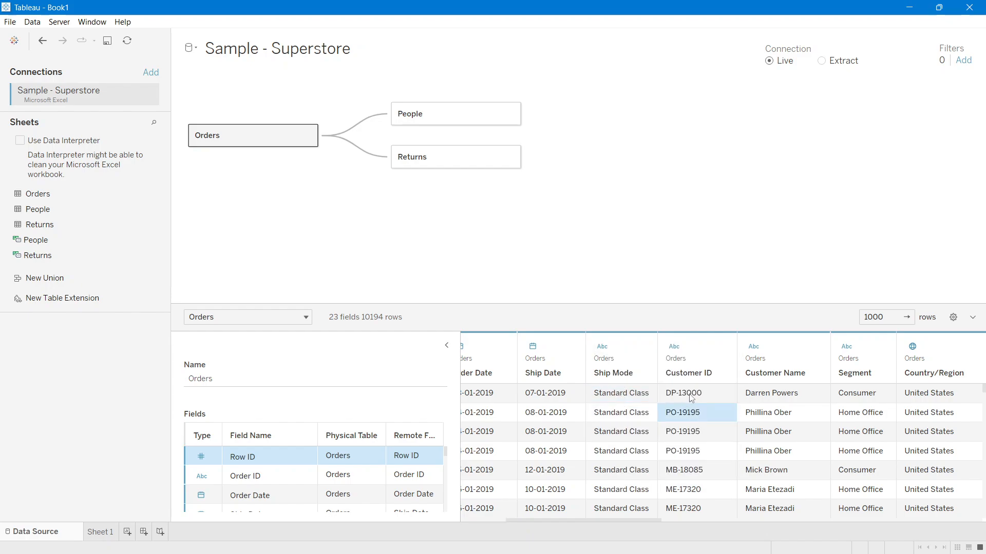
pyautogui.click(690, 395)
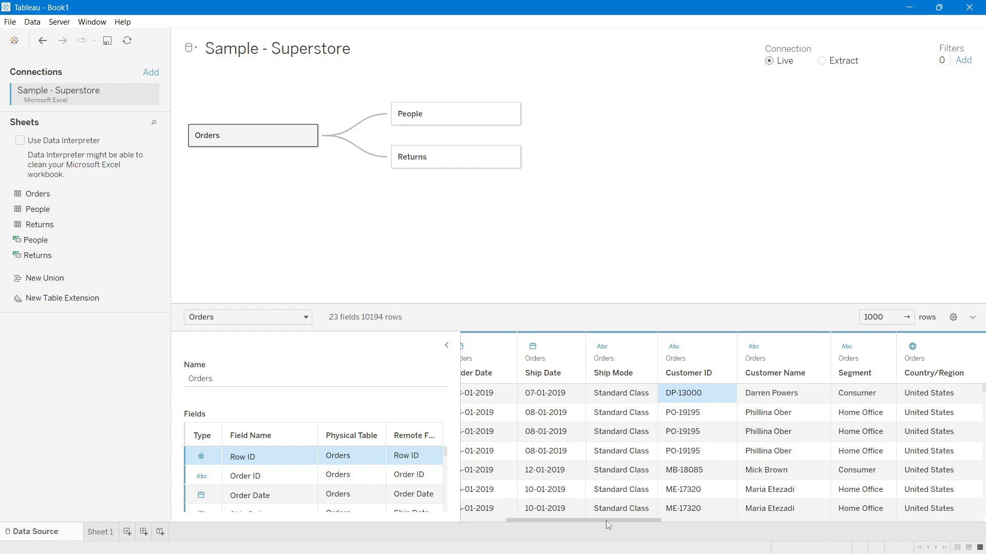
# Step: View the Country/Region column's geographic role options and compare them with the data type options of the Segment column
pyautogui.moveTo(605, 521); pyautogui.dragTo(700, 522)
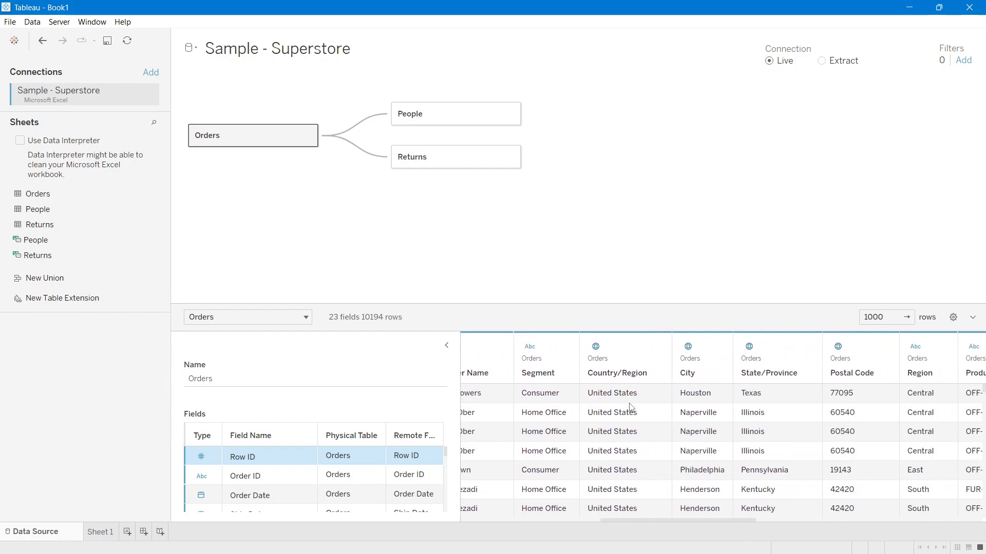
pyautogui.click(596, 348)
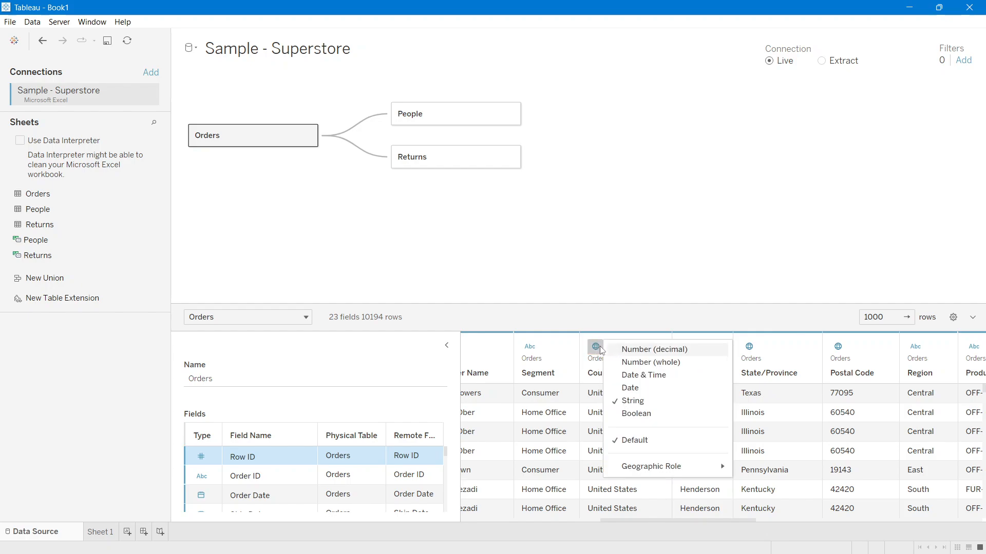
pyautogui.moveTo(661, 467)
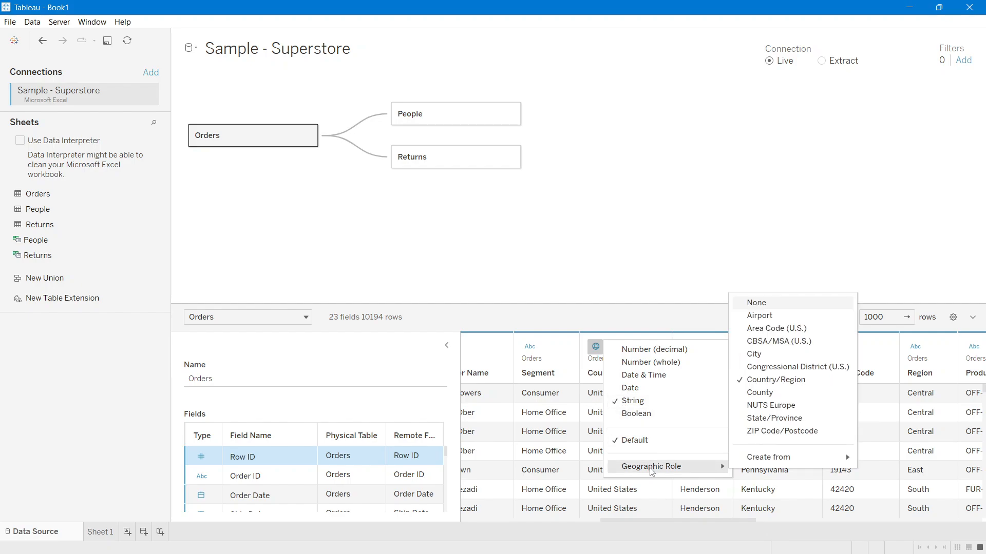
pyautogui.click(530, 346)
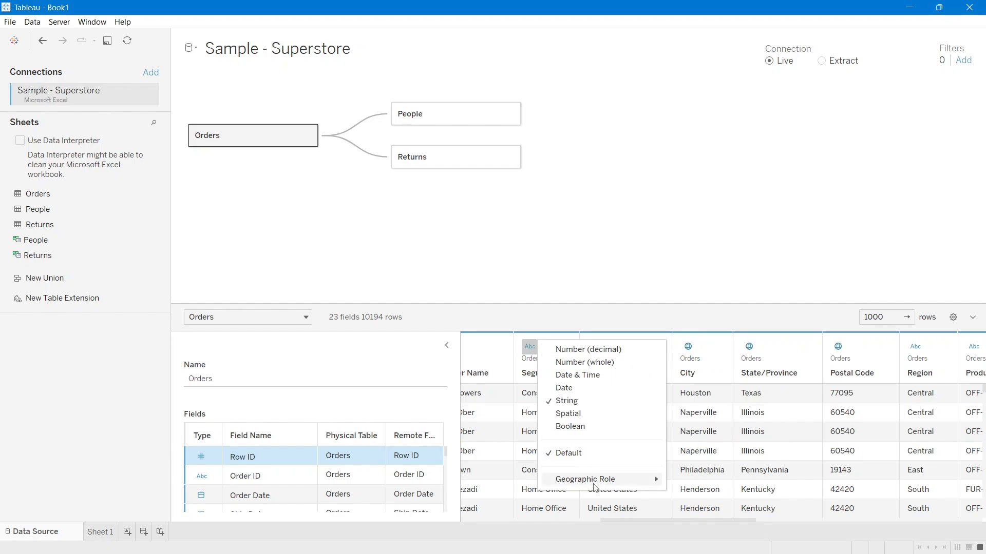
pyautogui.moveTo(594, 486)
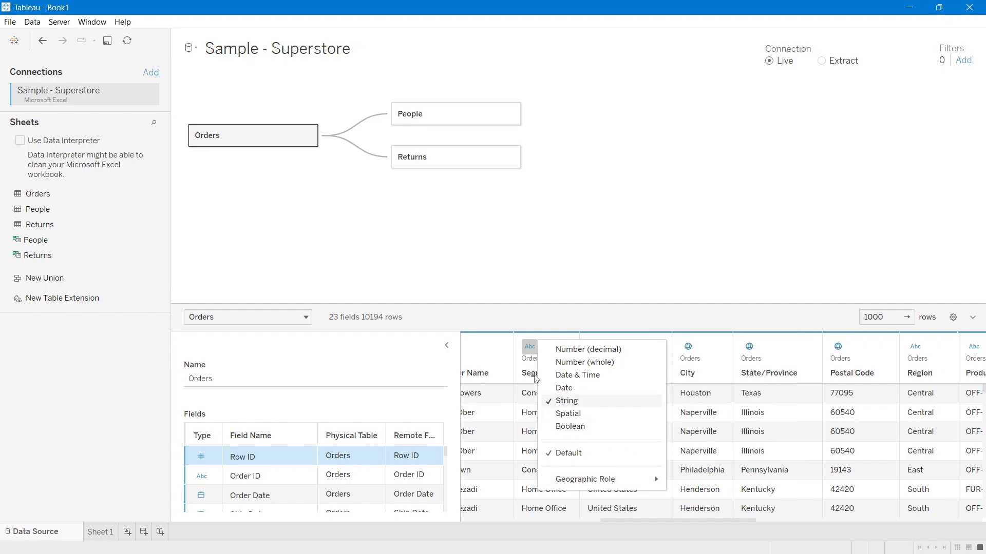
pyautogui.click(529, 347)
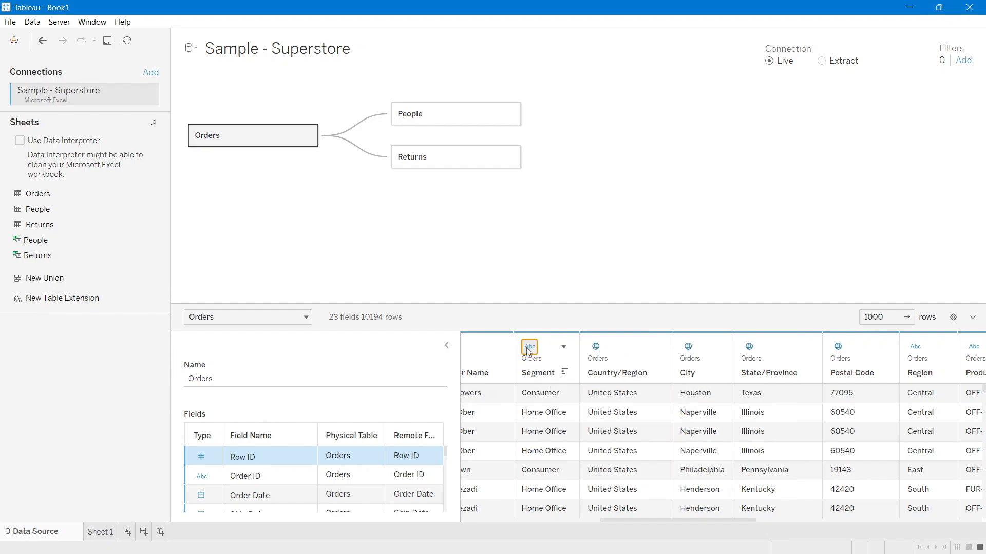
# Step: Review the Country/Region column's data type options again, keeping its geographic role as Country/Region
pyautogui.click(597, 348)
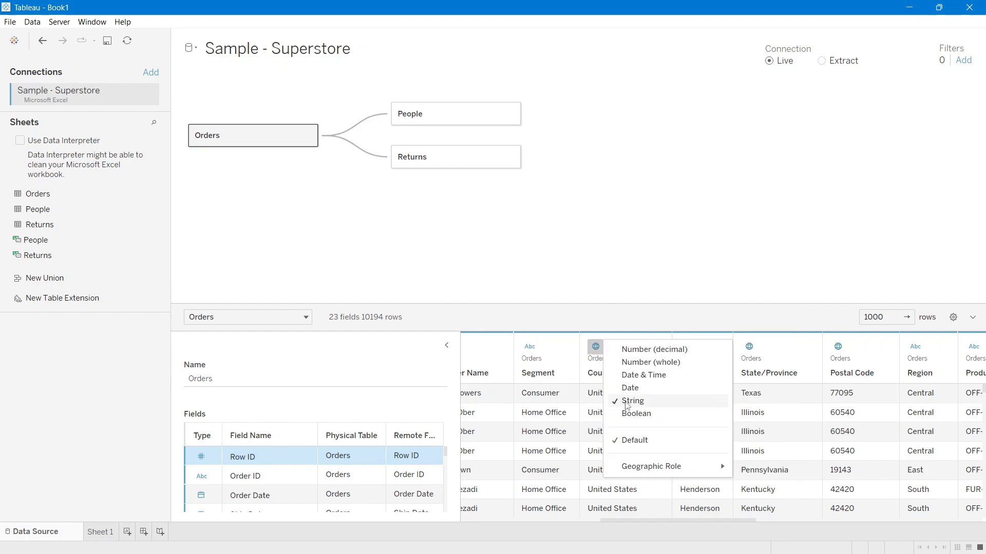
pyautogui.moveTo(644, 468)
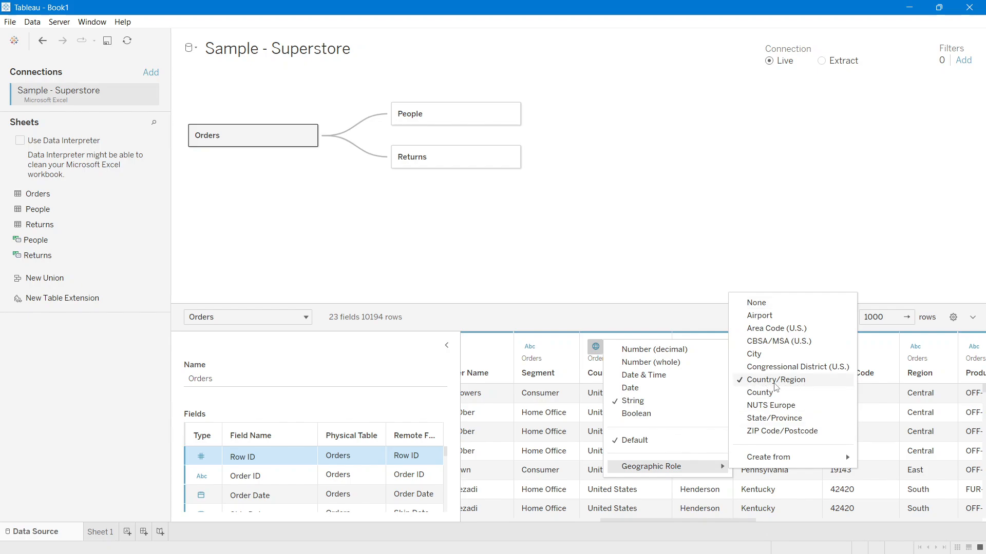
pyautogui.click(744, 380)
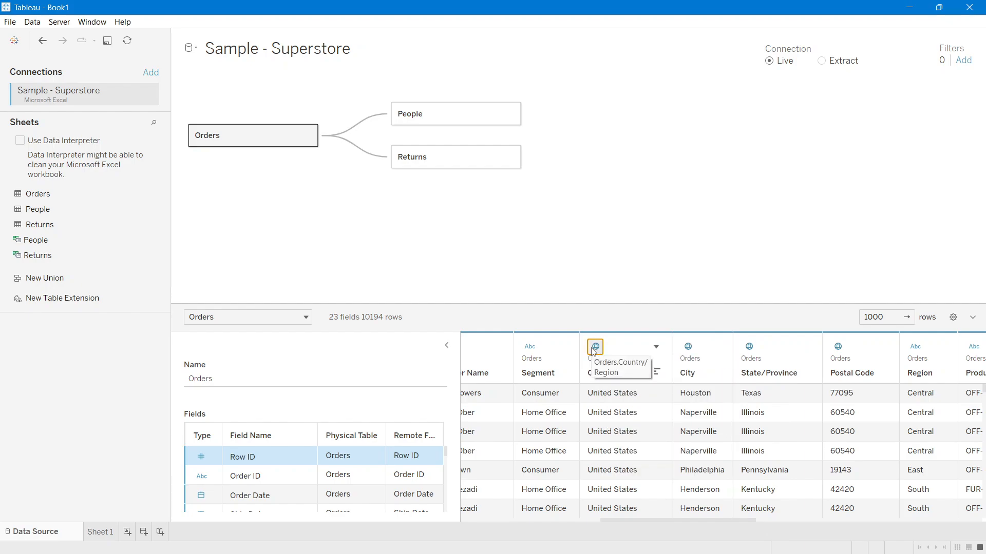
# Step: Inspect the Sales column's values and view its data type options, keeping Number (decimal)
pyautogui.moveTo(631, 521); pyautogui.dragTo(869, 525)
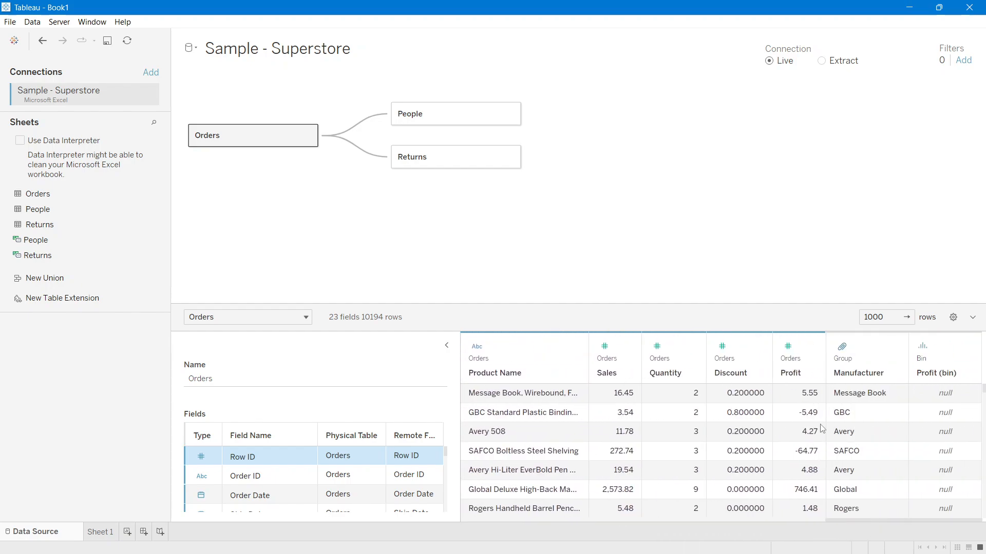
pyautogui.click(605, 352)
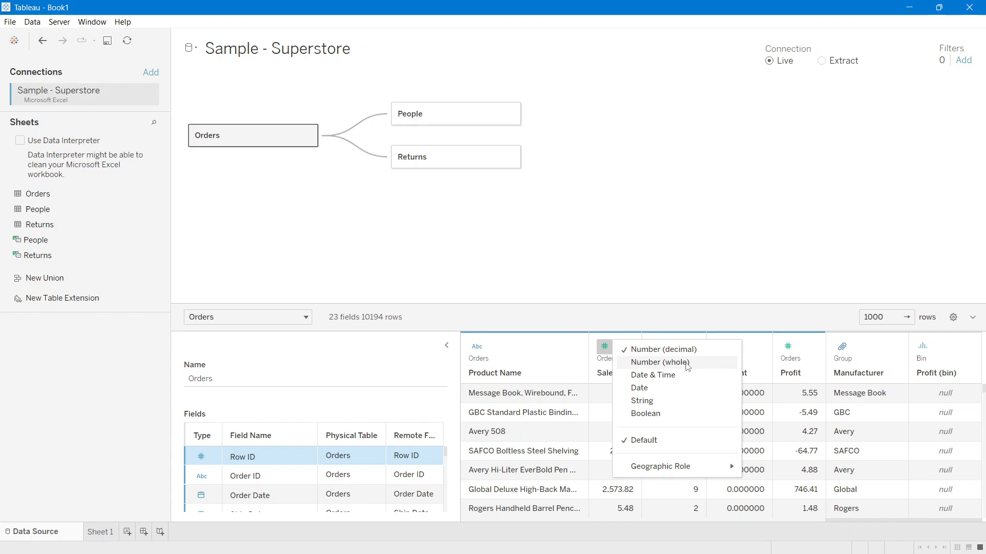
pyautogui.click(606, 430)
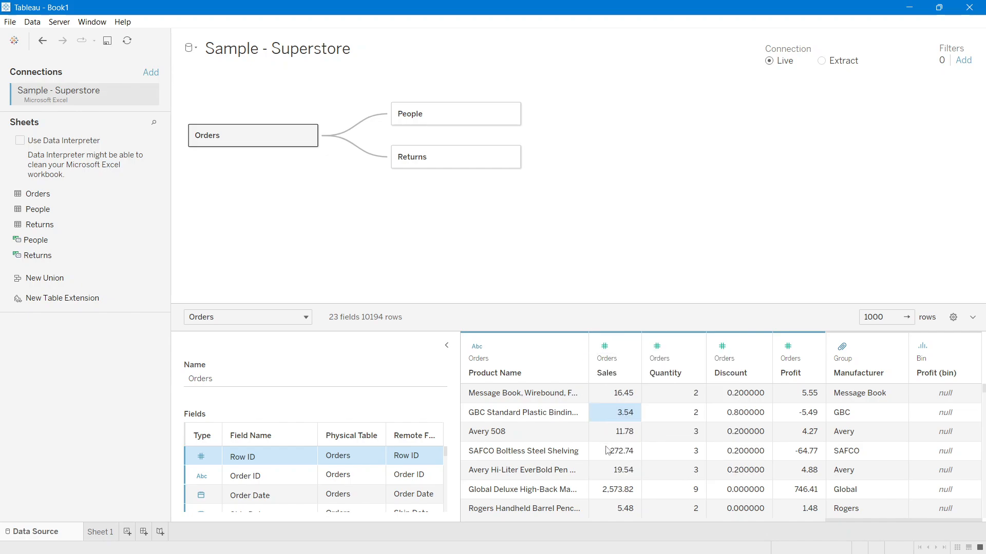
pyautogui.scroll(-1, 608, 450)
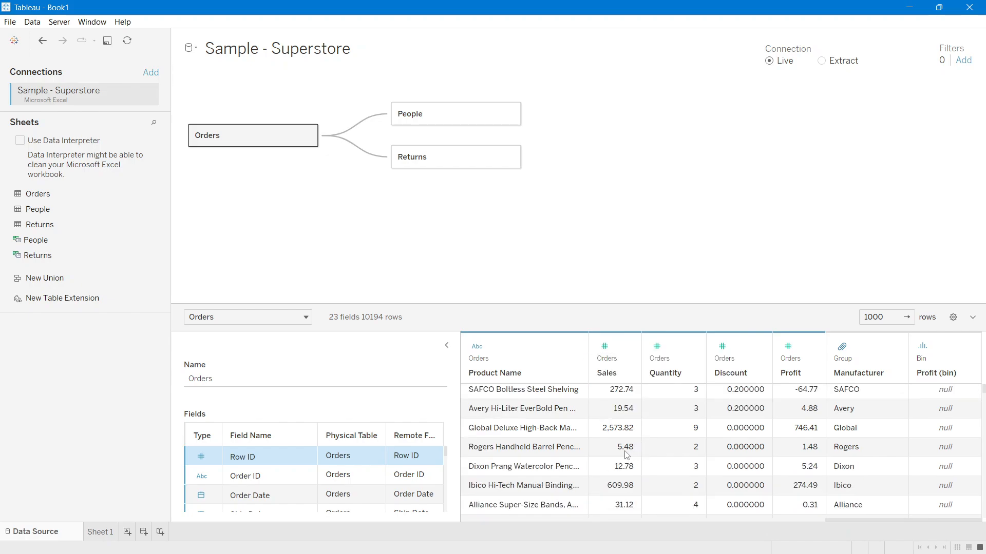
pyautogui.click(605, 347)
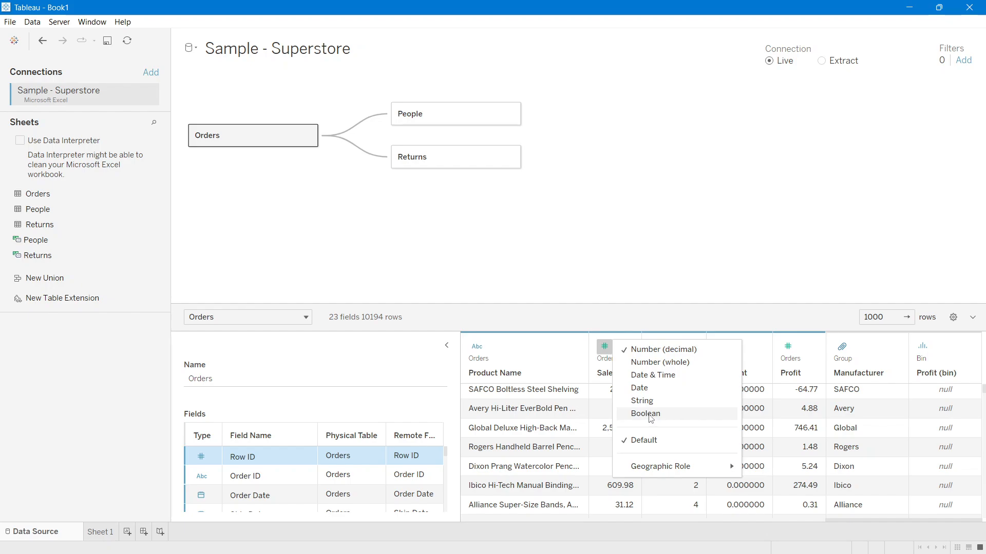
pyautogui.click(866, 453)
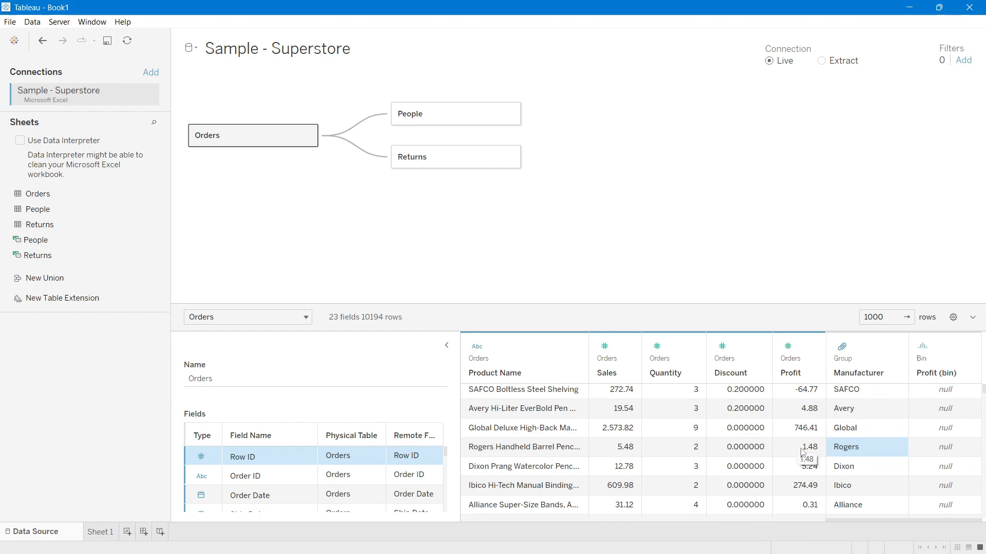
# Step: Examine the Product Name and Sales columns in the Orders preview, highlighting each column in turn
pyautogui.scroll(-1, 775, 449)
pyautogui.scroll(2, 775, 450)
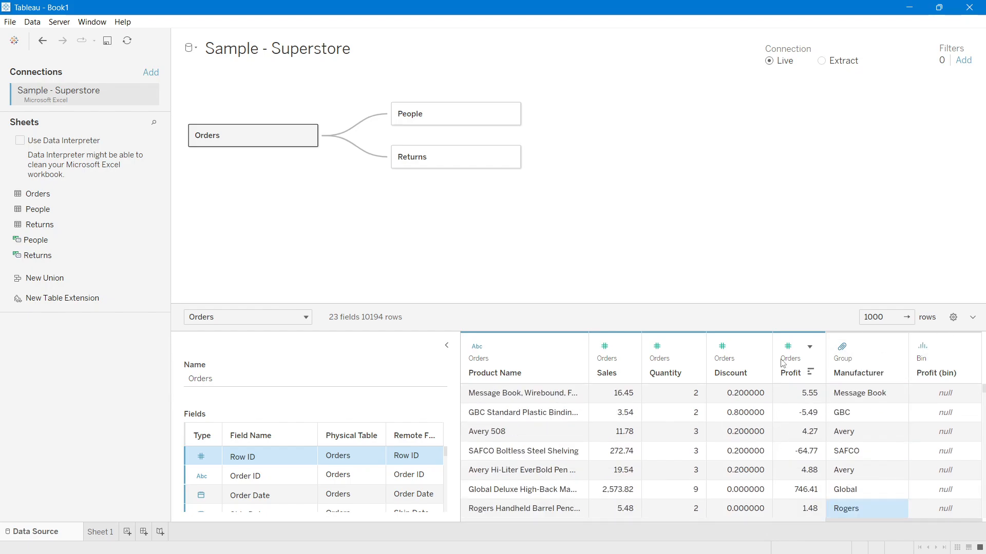
pyautogui.click(518, 338)
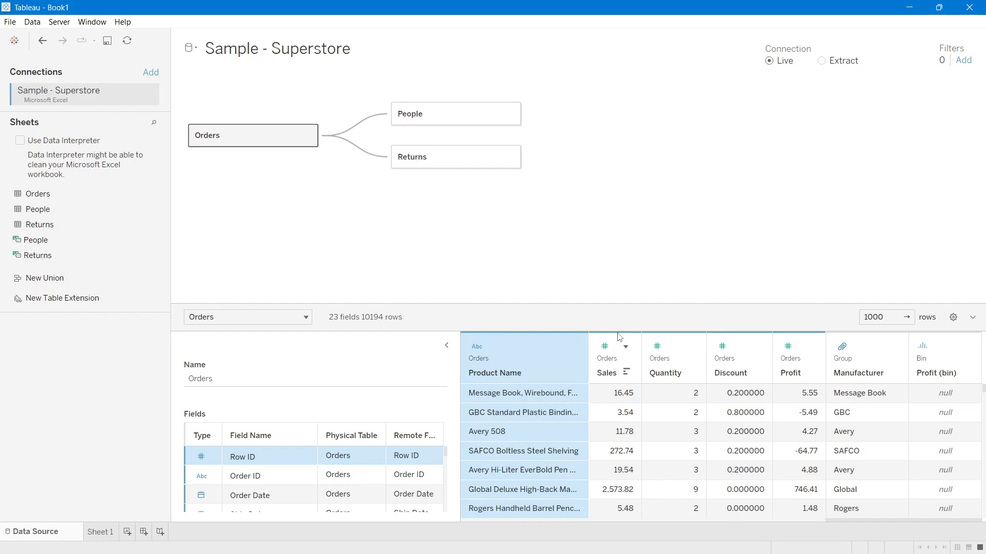
pyautogui.click(627, 337)
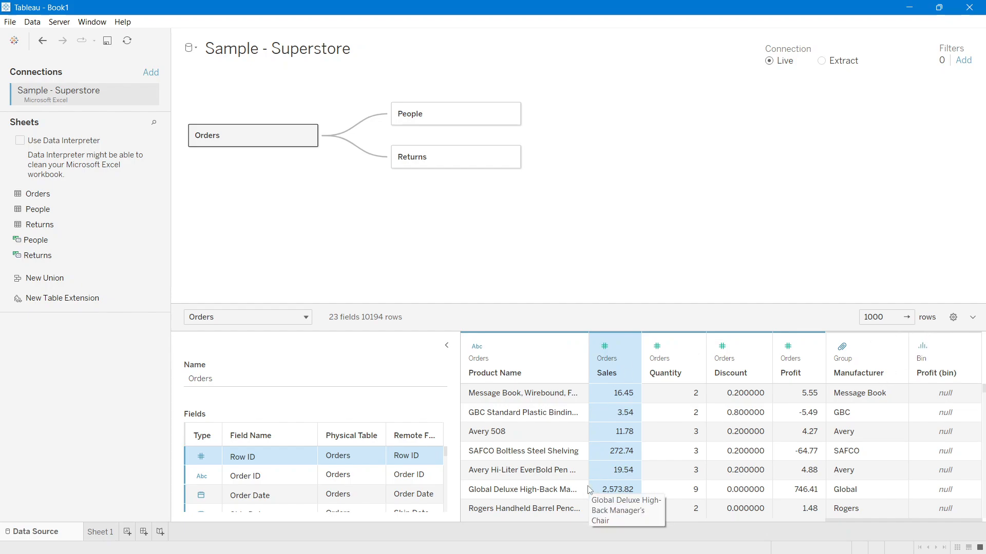
# Step: Rename the Order ID field as Order_Number, widen its preview column to fit the name, and select it in the field list
pyautogui.hscroll(-5, 588, 493)
pyautogui.hscroll(-10, 590, 490)
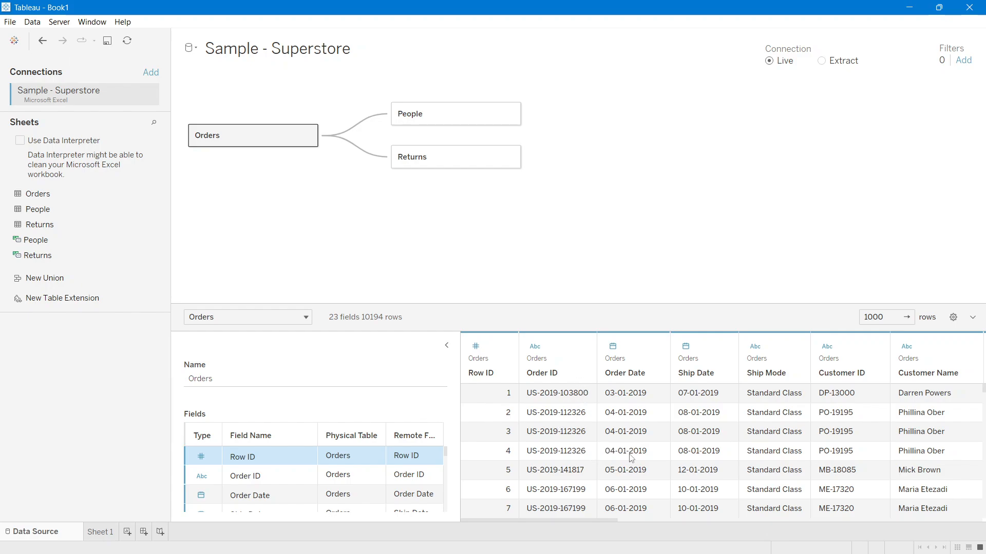
pyautogui.click(539, 349)
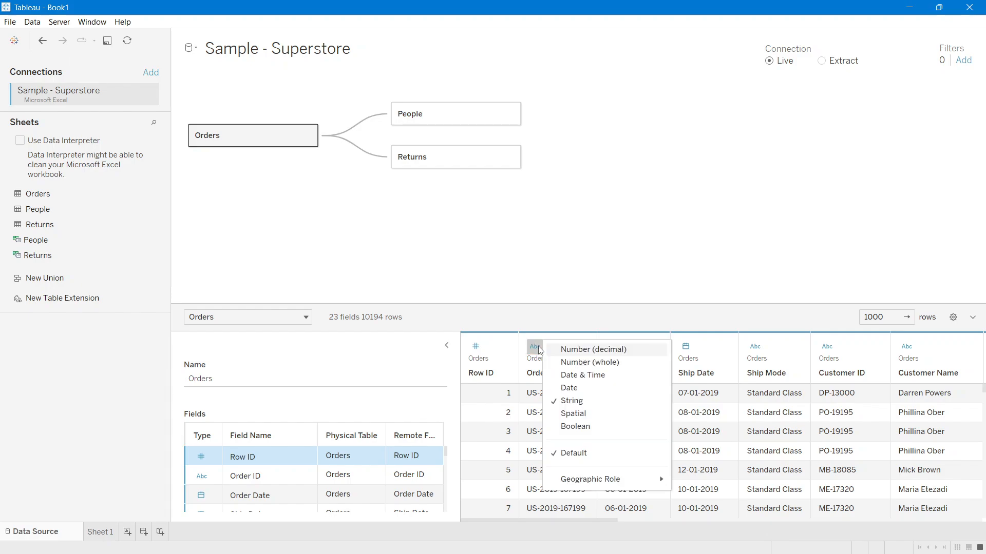
pyautogui.click(539, 349)
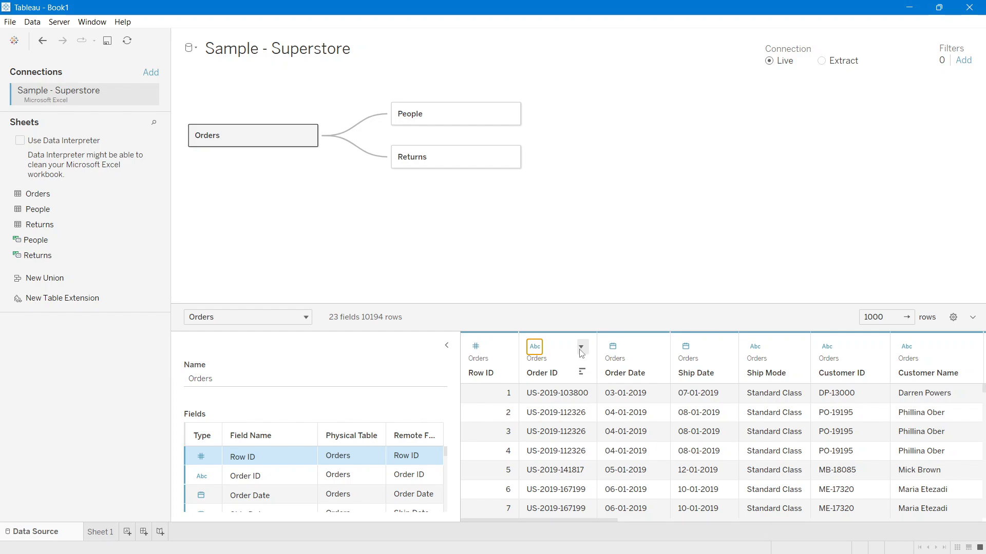
pyautogui.click(581, 349)
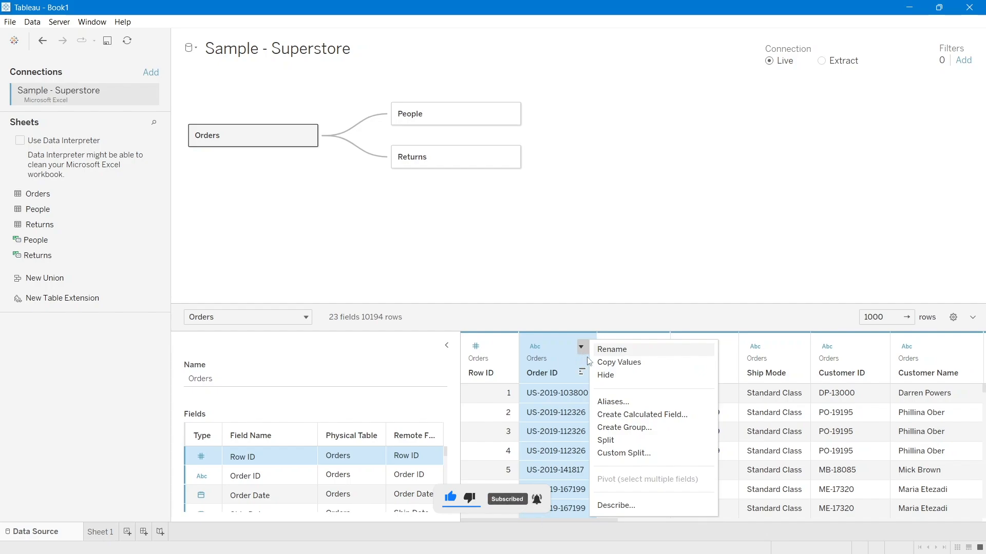
pyautogui.click(616, 351)
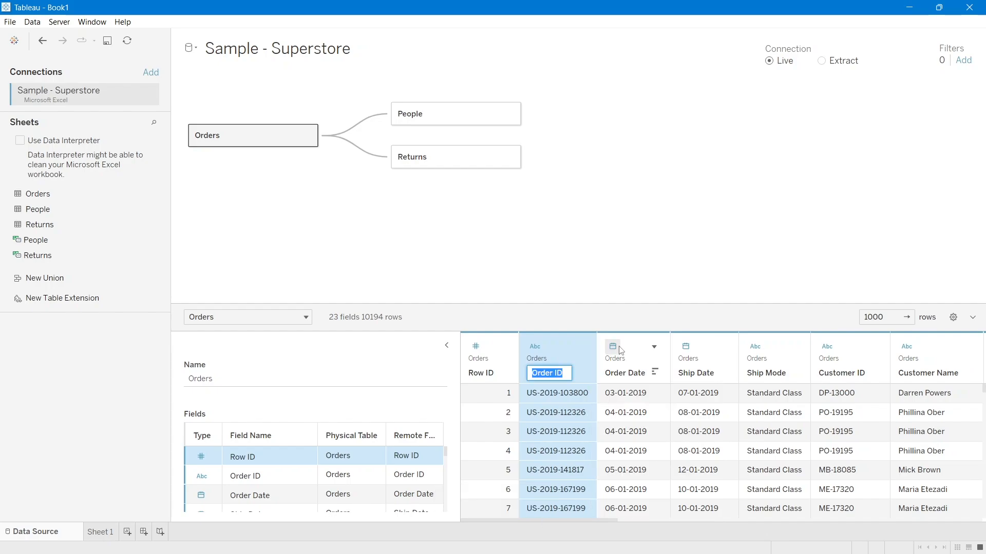
pyautogui.click(563, 370)
pyautogui.press('BackSpace')
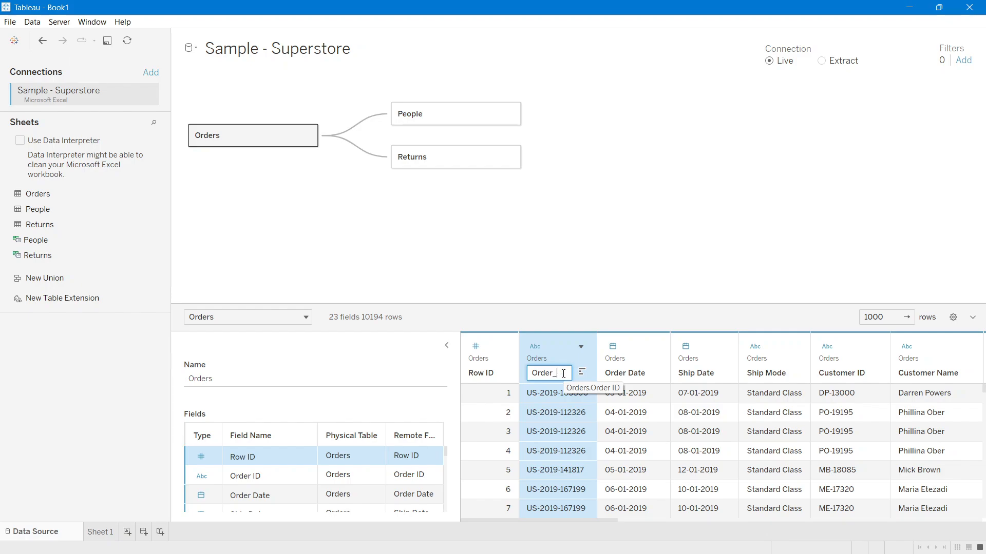
pyautogui.write('_Number')
pyautogui.press('Return')
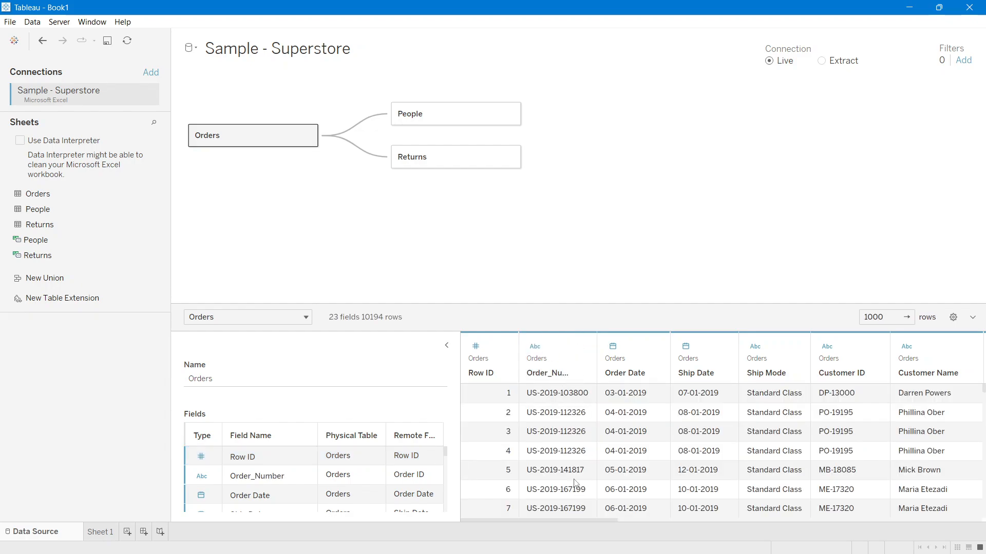
pyautogui.moveTo(596, 342); pyautogui.dragTo(621, 343)
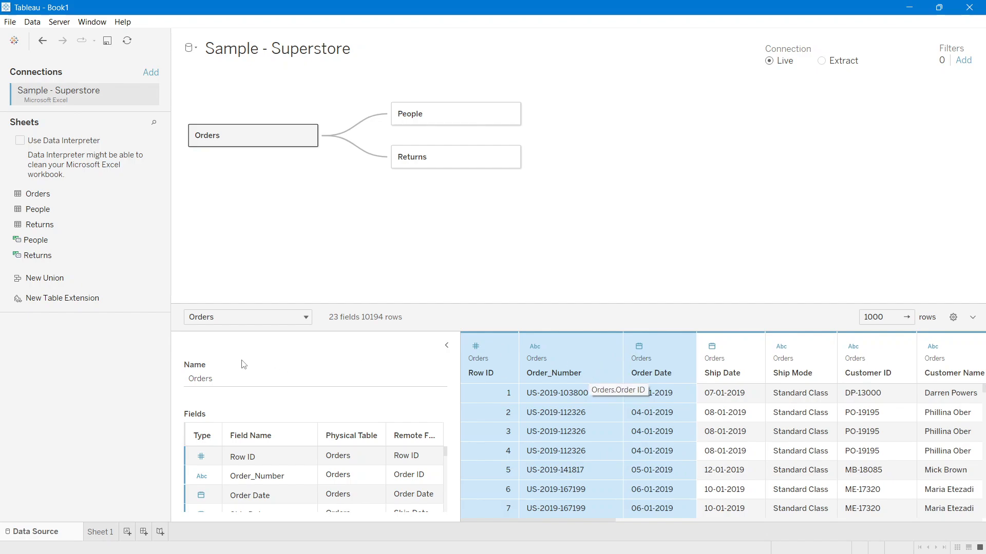
pyautogui.click(264, 475)
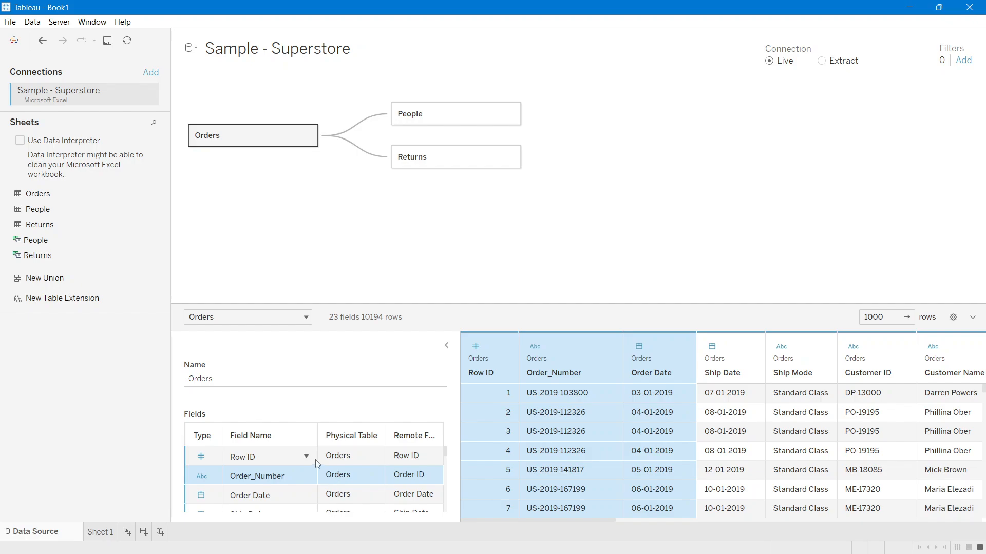
# Step: Rename the Customer Name field as Customer Full Name and widen its preview column to fit the name
pyautogui.click(876, 379)
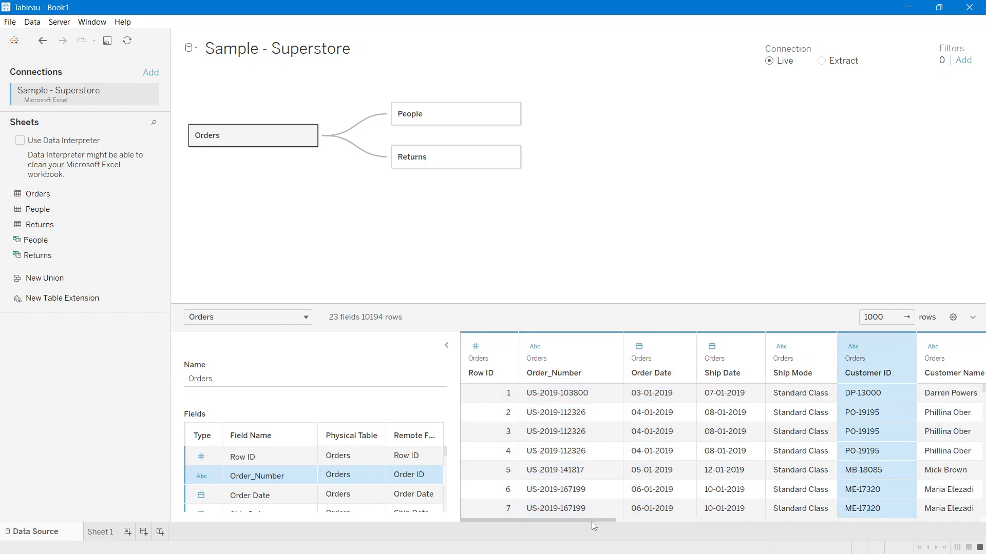
pyautogui.moveTo(591, 520); pyautogui.dragTo(616, 520)
pyautogui.click(852, 383)
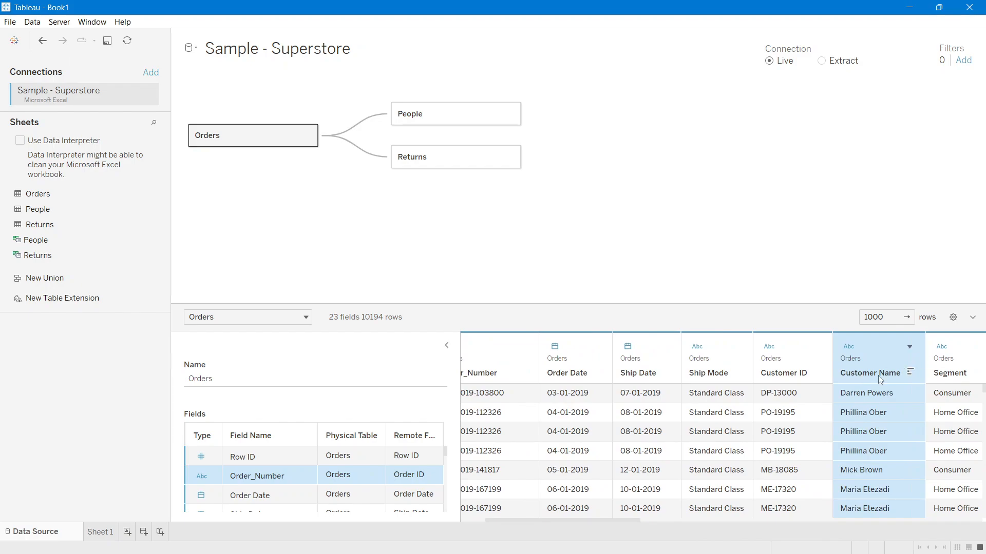
pyautogui.doubleClick(878, 374)
pyautogui.click(910, 347)
pyautogui.click(820, 350)
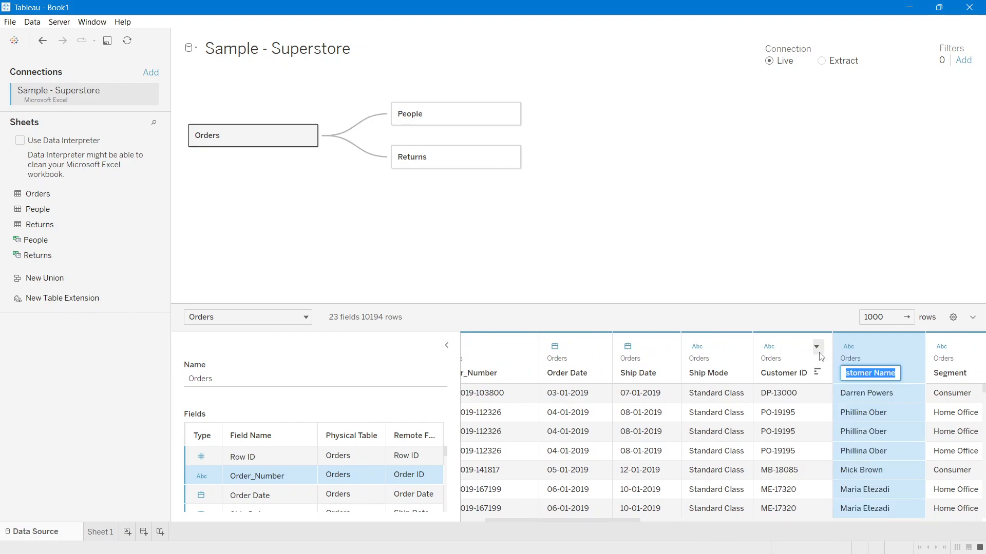
pyautogui.click(871, 373)
pyautogui.moveTo(875, 375); pyautogui.dragTo(904, 375)
pyautogui.write('Full Name')
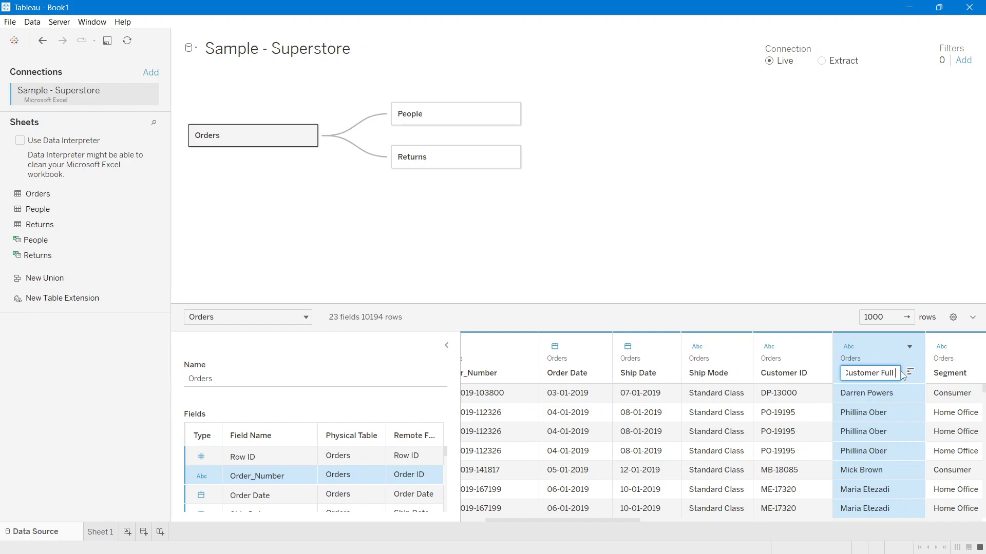
pyautogui.press('Return')
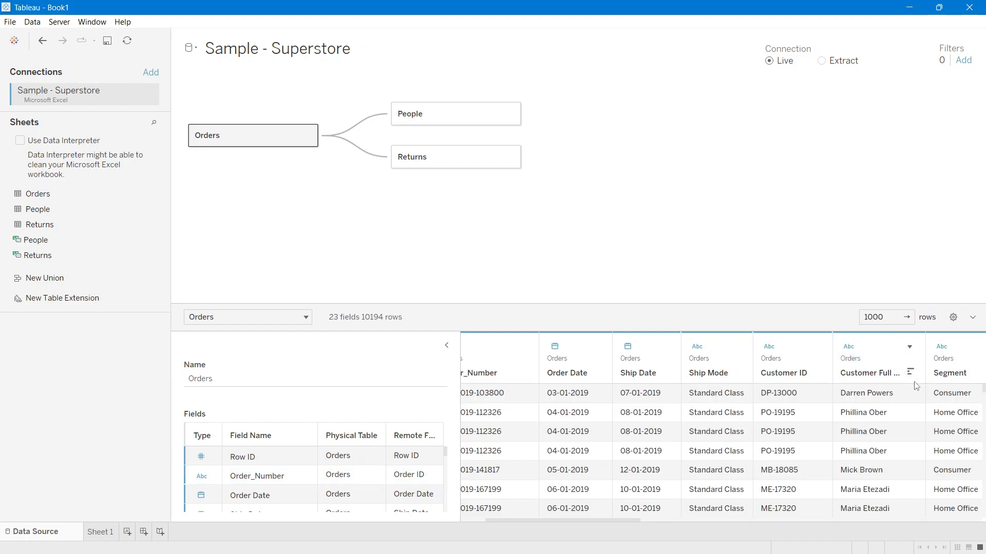
pyautogui.moveTo(925, 349); pyautogui.dragTo(952, 351)
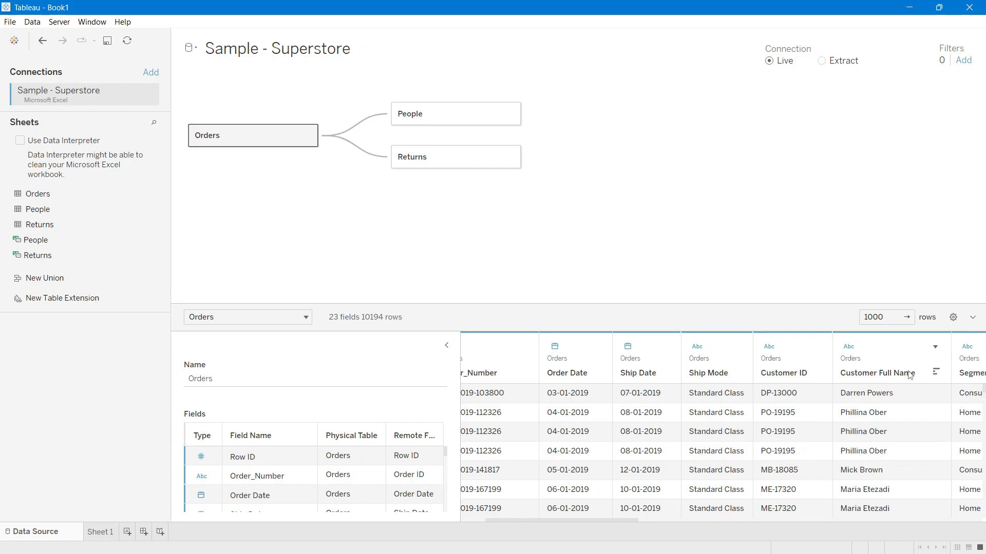
# Step: Locate Customer Full Name in the Orders field list and widen the Field Name column to fit it
pyautogui.scroll(-1, 256, 489)
pyautogui.scroll(-2, 257, 488)
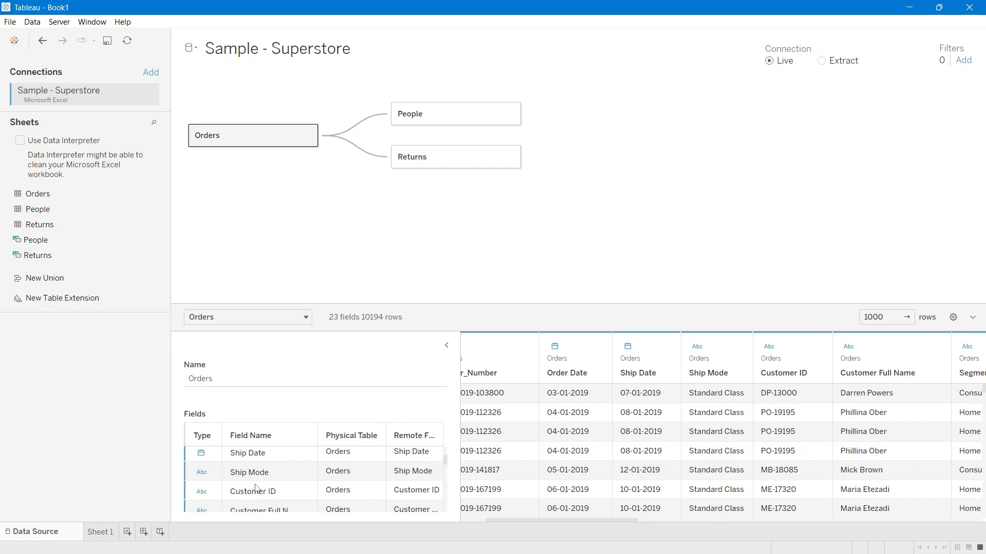
pyautogui.moveTo(318, 431); pyautogui.dragTo(328, 432)
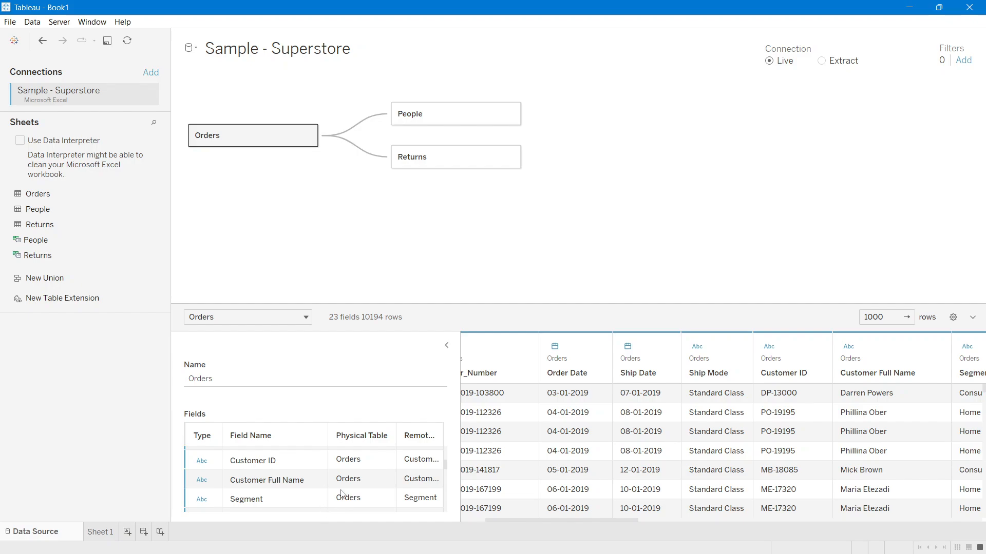
# Step: Narrow the Field Name column to reveal the remote field names, and reset the Order_Number field to its original name
pyautogui.moveTo(328, 432); pyautogui.dragTo(281, 432)
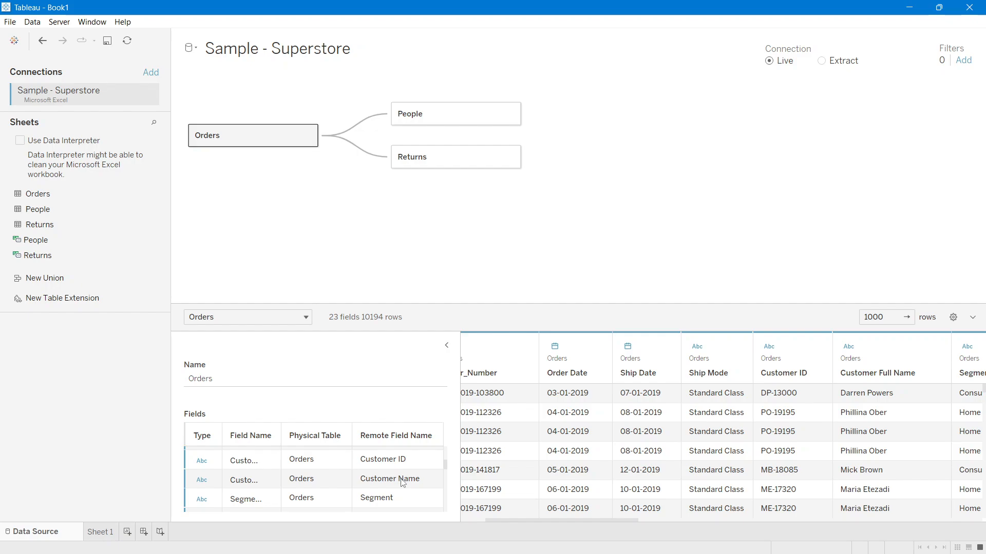
pyautogui.moveTo(522, 521); pyautogui.dragTo(459, 519)
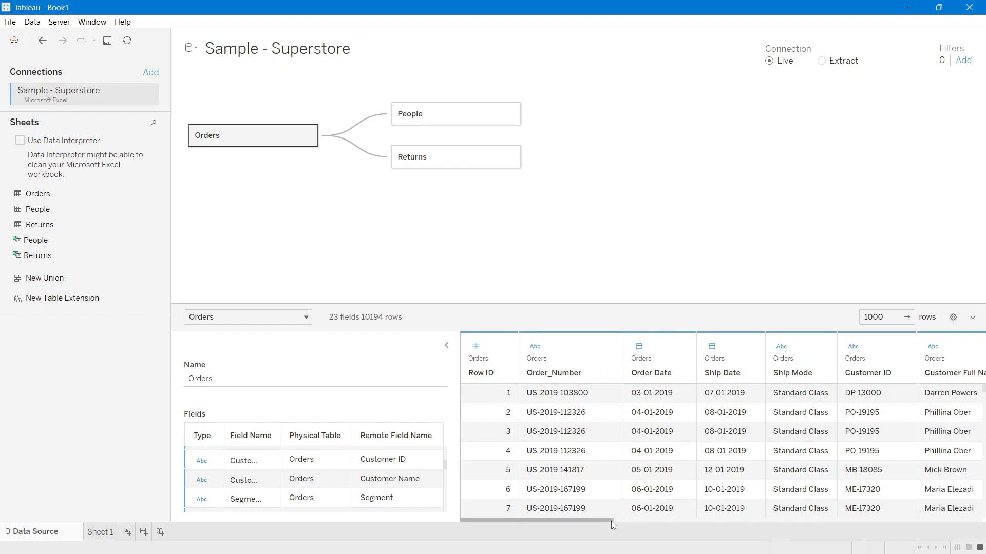
pyautogui.moveTo(611, 522); pyautogui.dragTo(636, 521)
pyautogui.moveTo(571, 350)
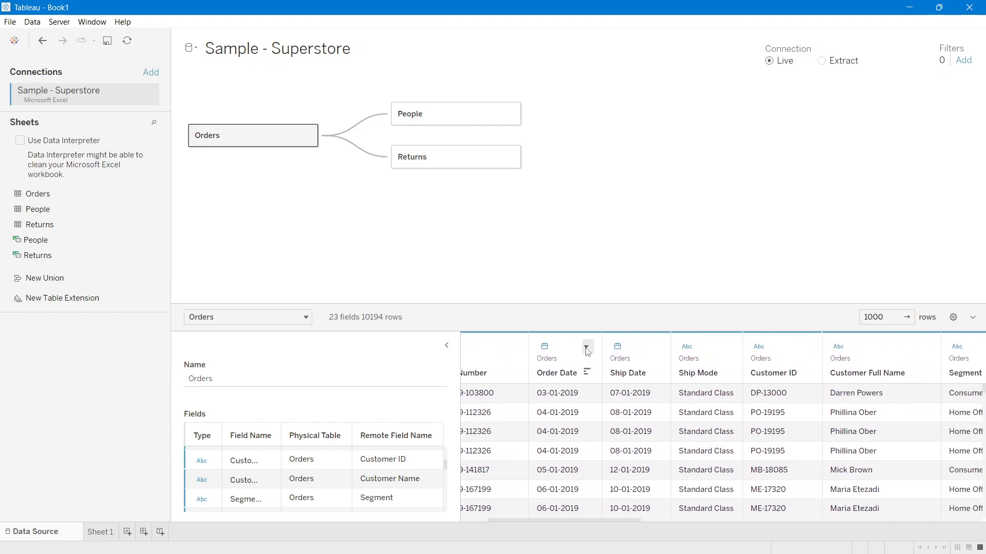
pyautogui.click(515, 348)
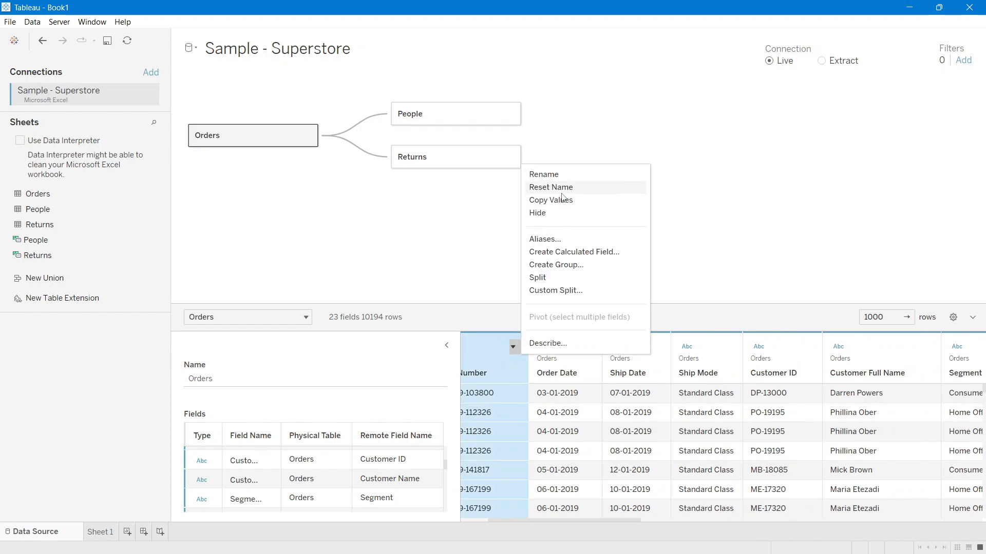
pyautogui.moveTo(554, 521); pyautogui.dragTo(533, 520)
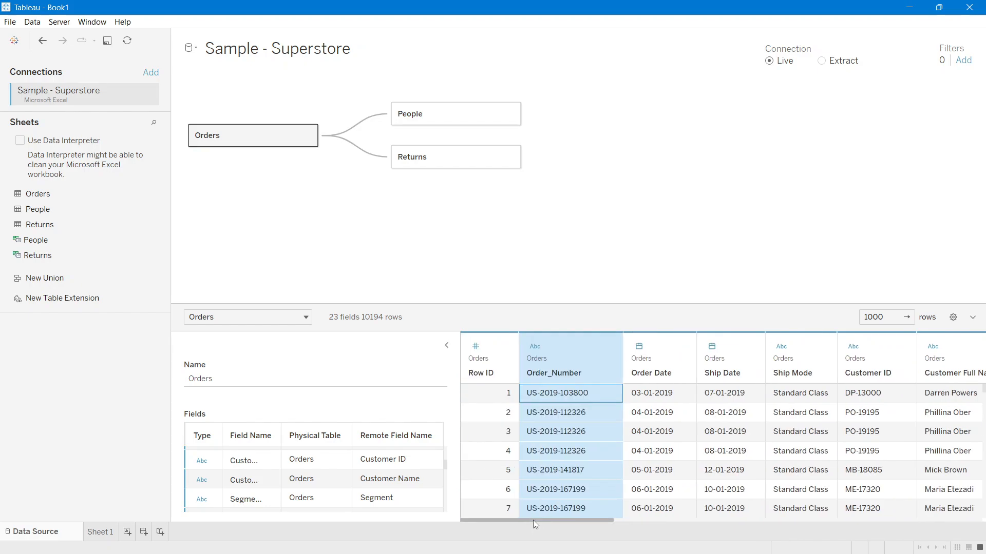
pyautogui.click(608, 347)
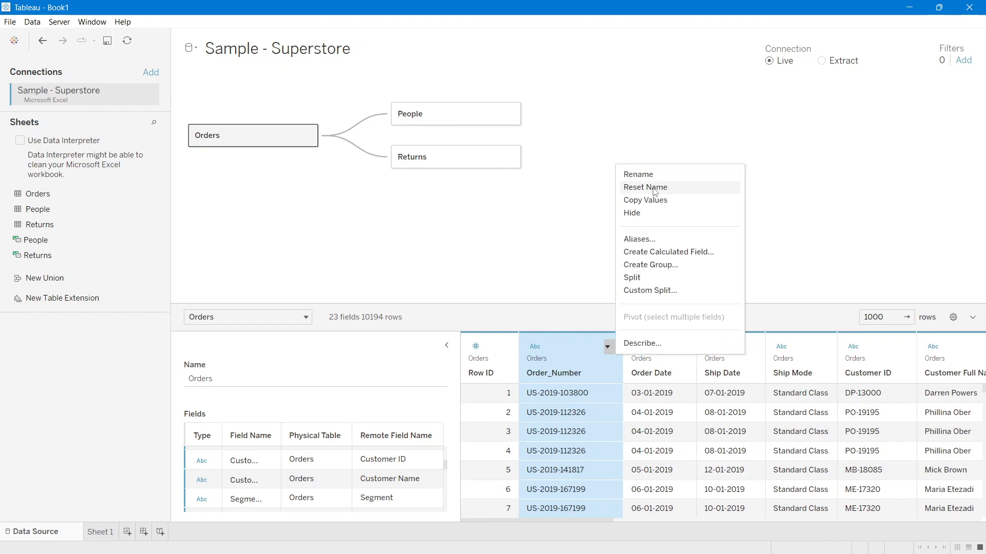
pyautogui.click(655, 192)
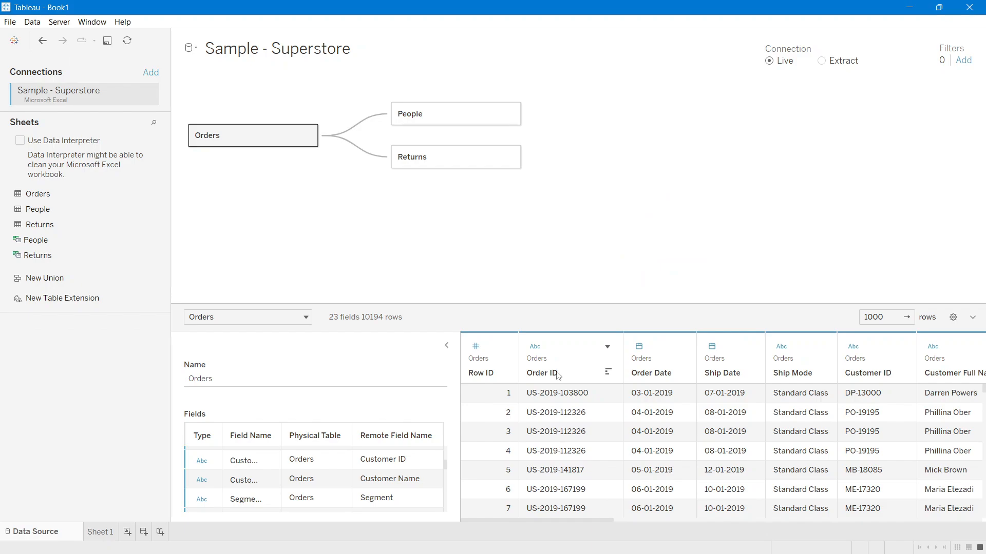
# Step: Hide the Order ID field in the Orders data preview
pyautogui.click(611, 348)
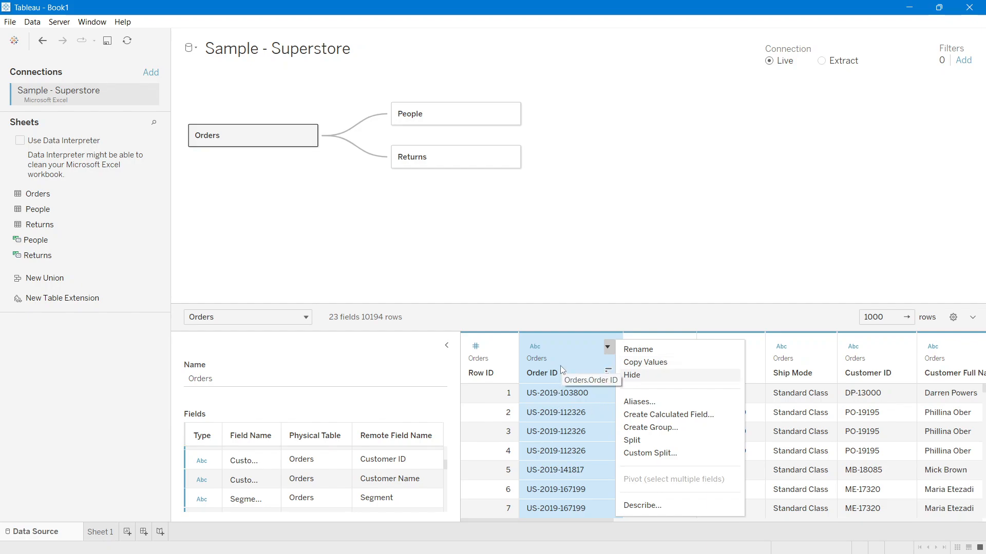
pyautogui.click(638, 377)
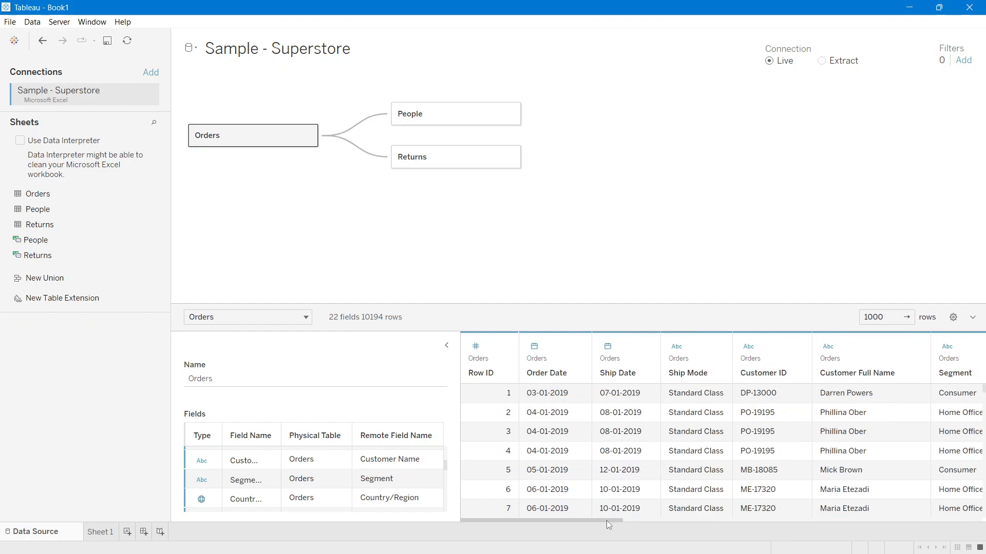
pyautogui.moveTo(605, 521); pyautogui.dragTo(480, 525)
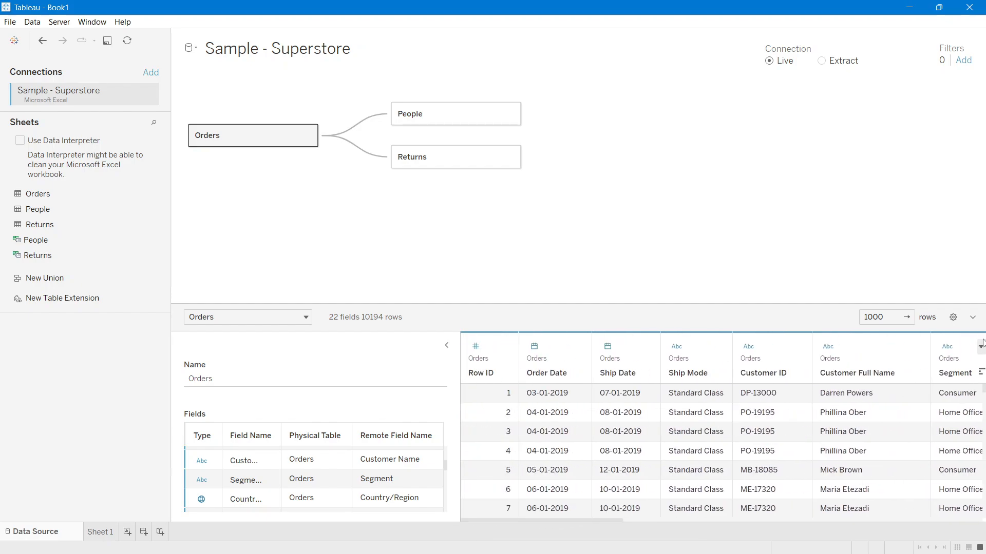
pyautogui.click(973, 318)
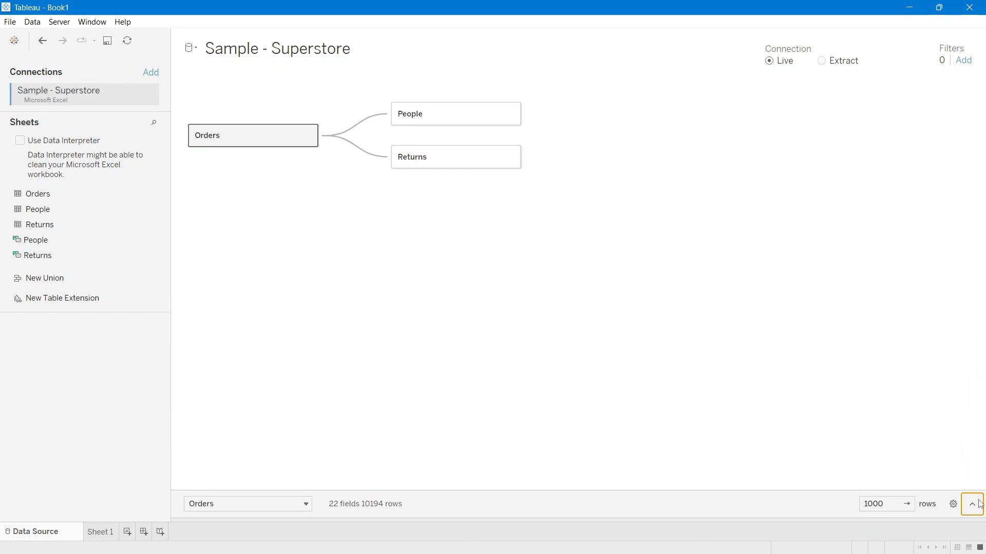
pyautogui.click(978, 505)
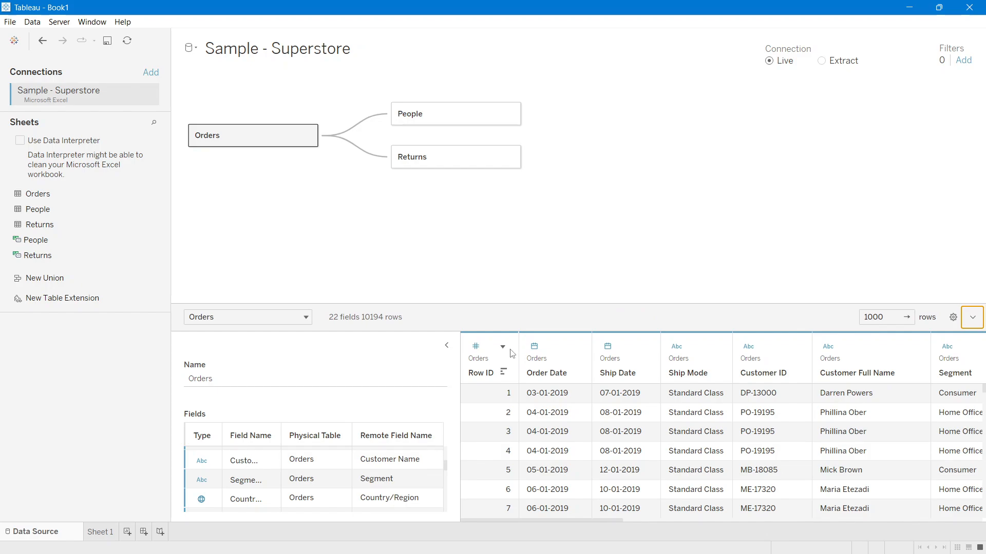
pyautogui.click(503, 347)
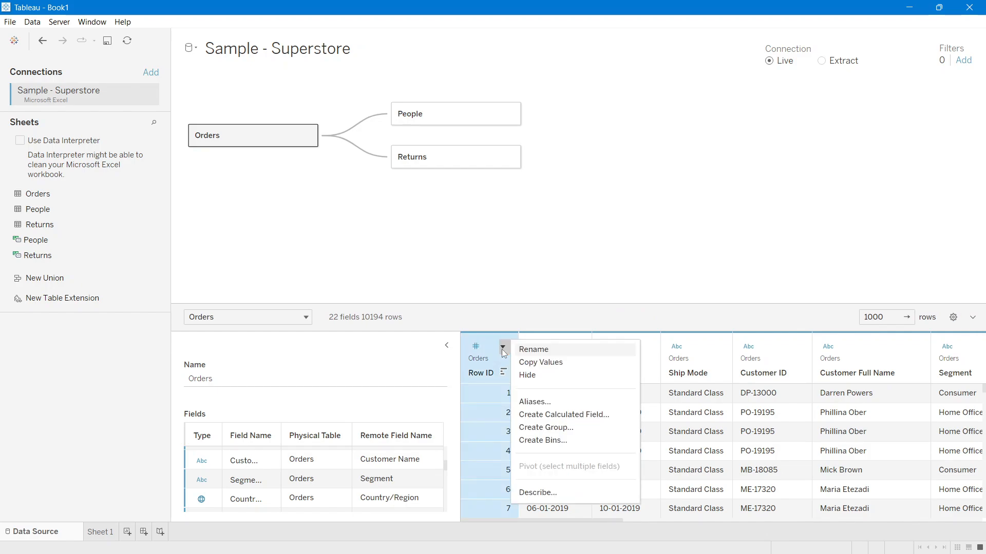
pyautogui.click(502, 348)
pyautogui.click(503, 347)
pyautogui.click(503, 347)
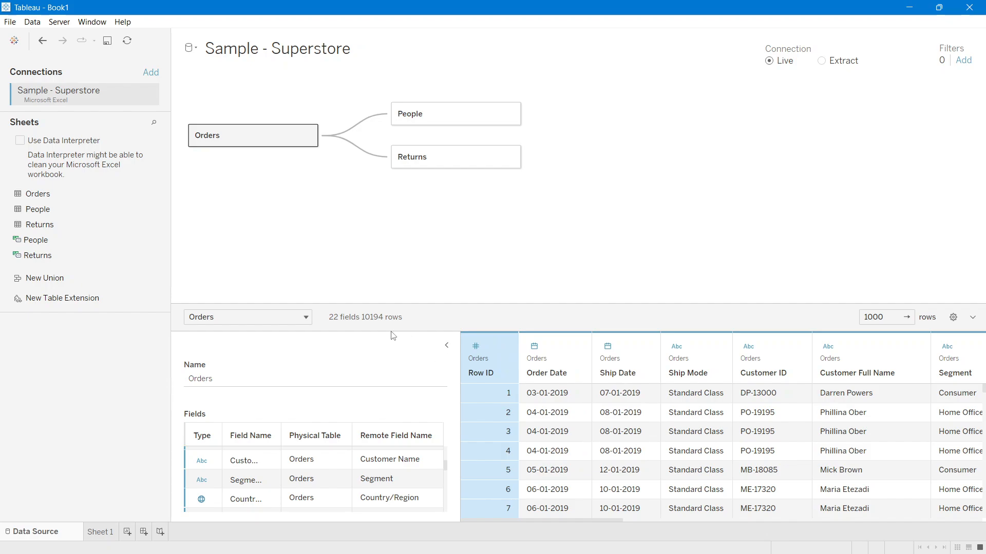
# Step: Turn on the display of hidden fields in the Orders data preview
pyautogui.click(953, 317)
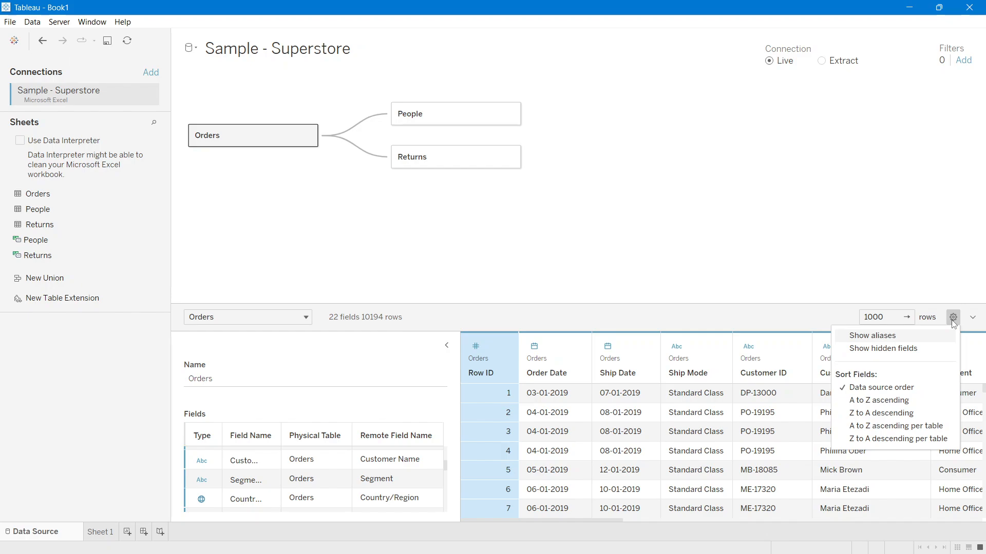
pyautogui.click(953, 317)
pyautogui.click(953, 317)
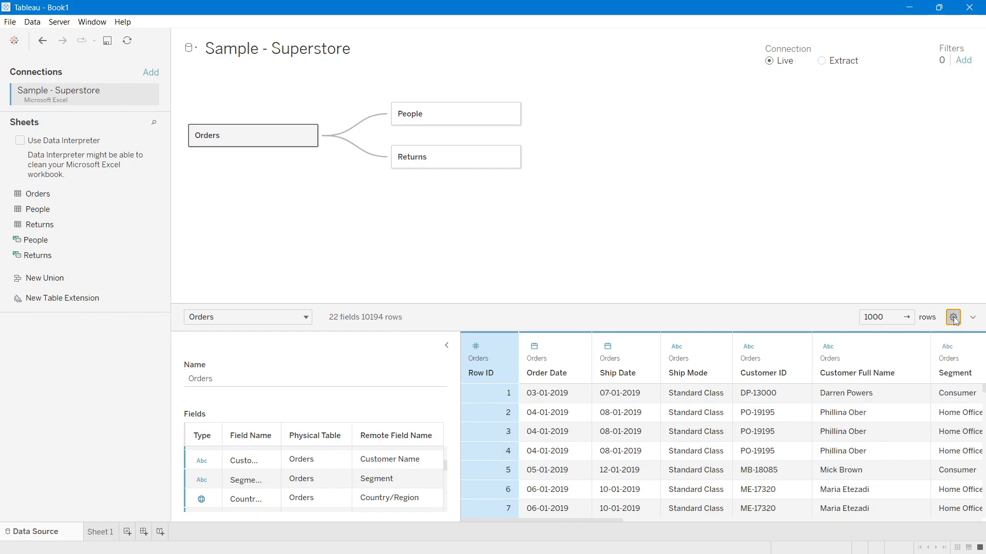
pyautogui.click(954, 317)
pyautogui.click(954, 317)
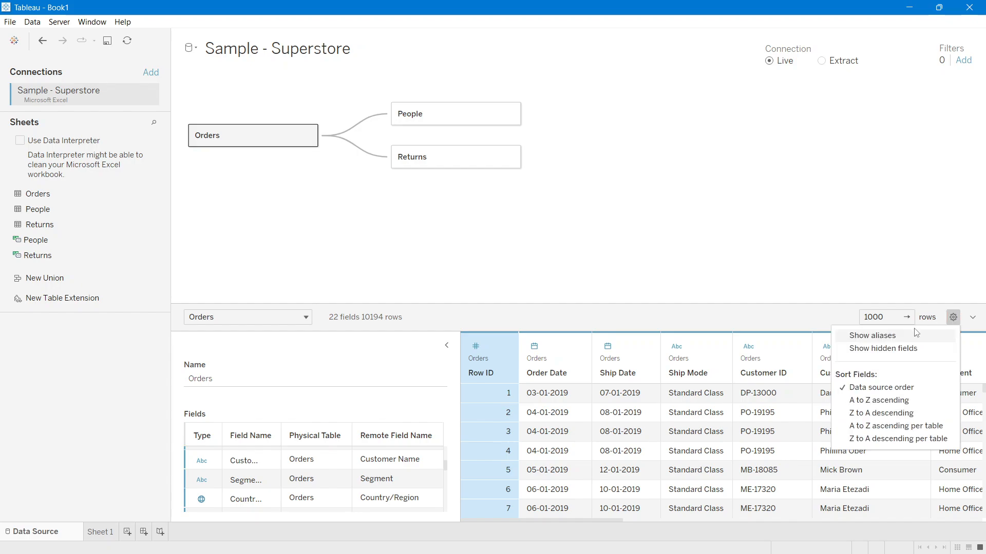
pyautogui.click(881, 350)
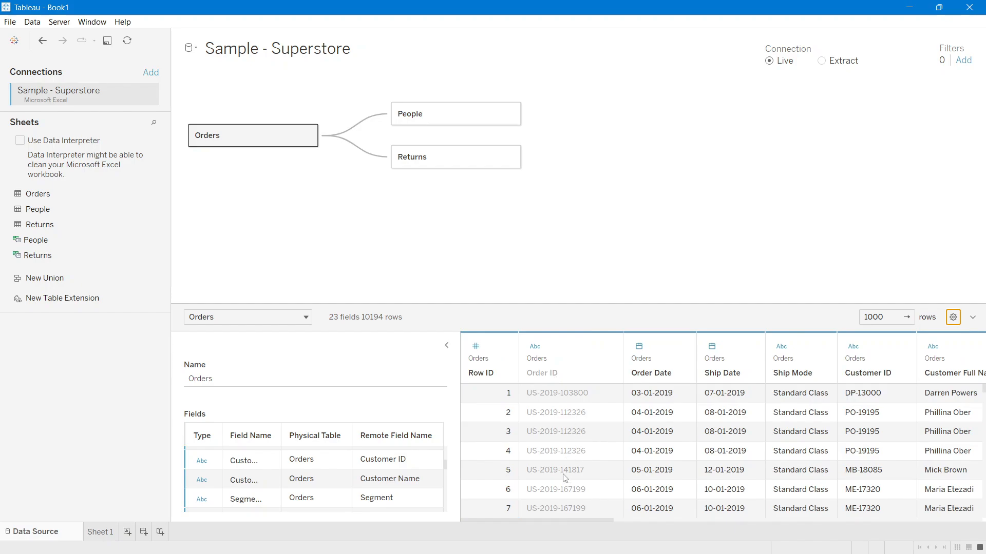
# Step: Unhide the greyed-out Order ID field in the Orders data preview
pyautogui.moveTo(607, 353)
pyautogui.moveTo(554, 367)
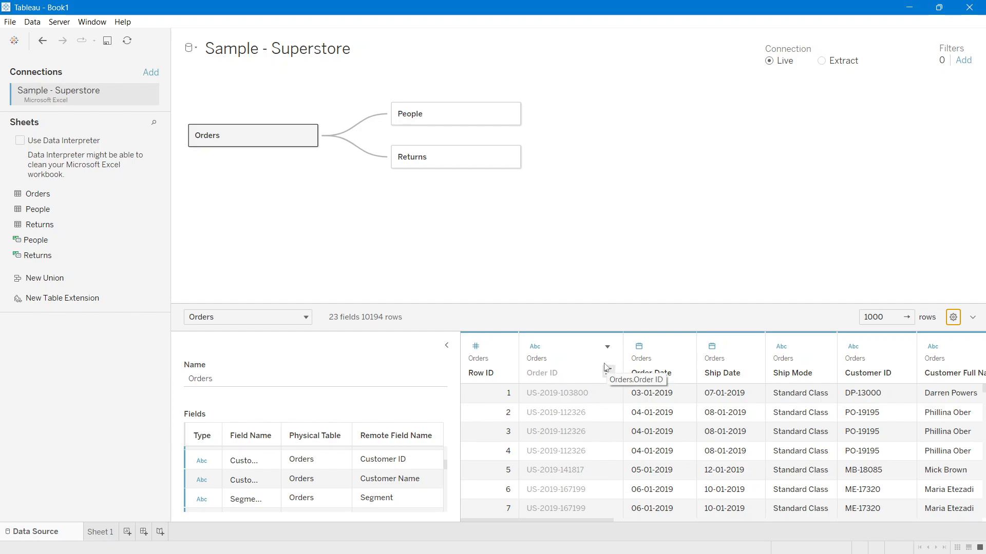
pyautogui.click(608, 349)
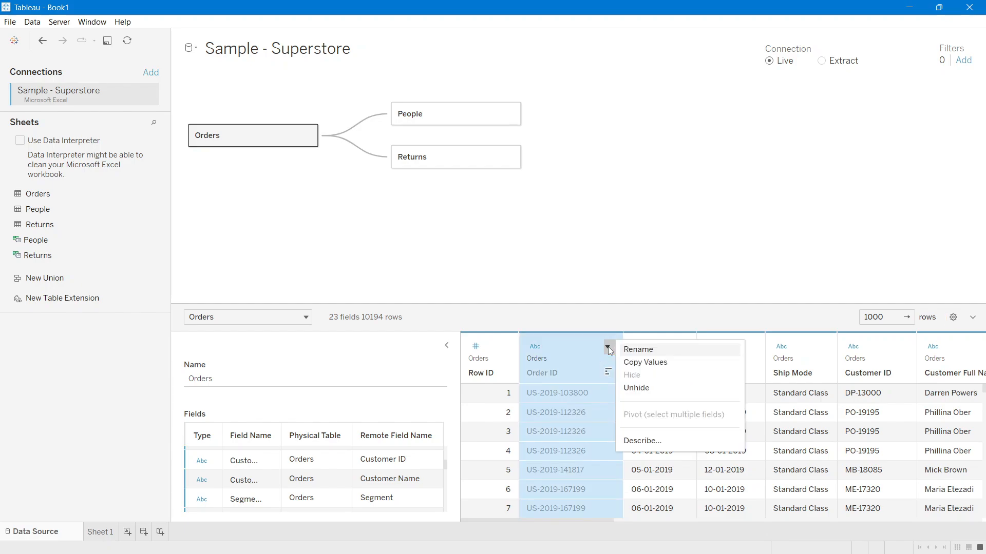
pyautogui.click(643, 389)
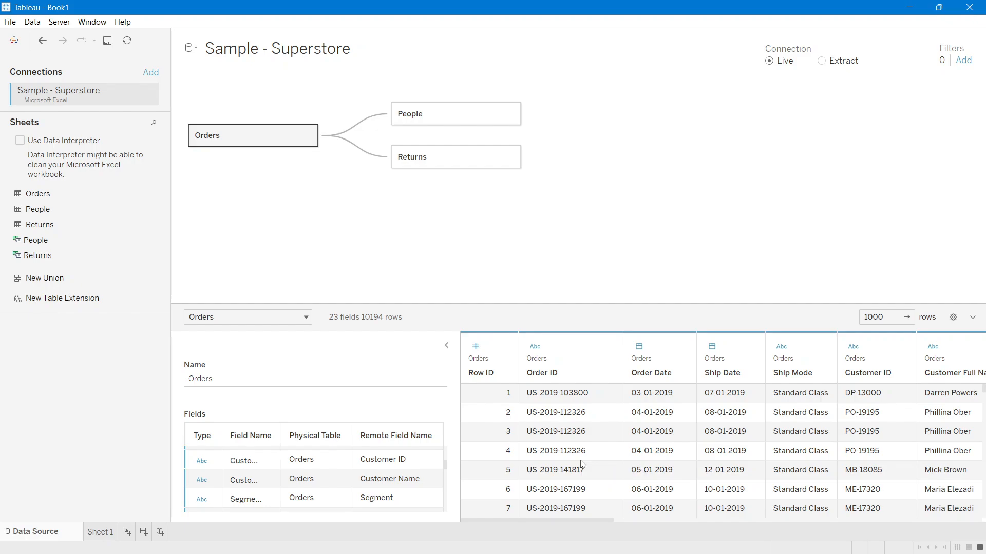
# Step: Open the Order ID field's description, move it clear of the data preview, and examine its role, type and remote column
pyautogui.click(608, 348)
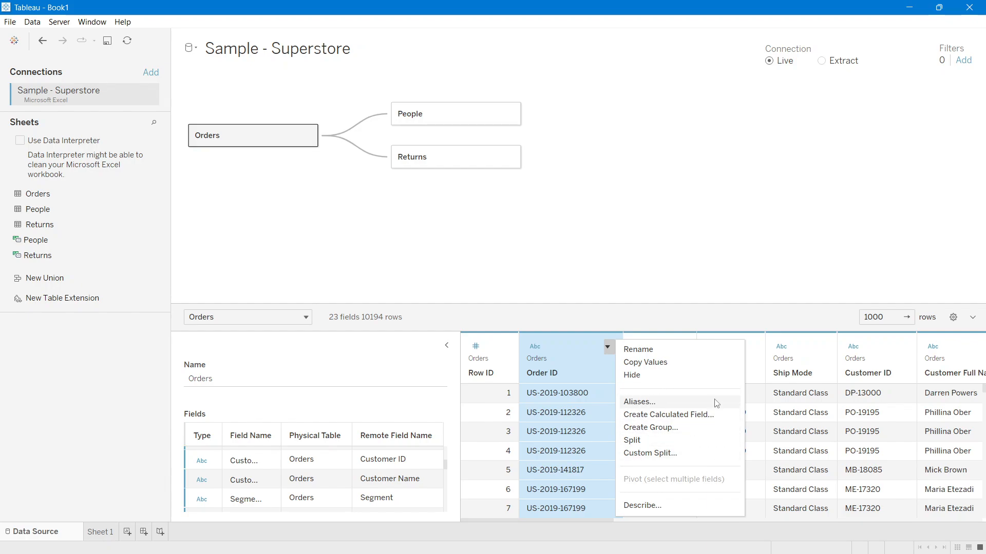
pyautogui.click(640, 508)
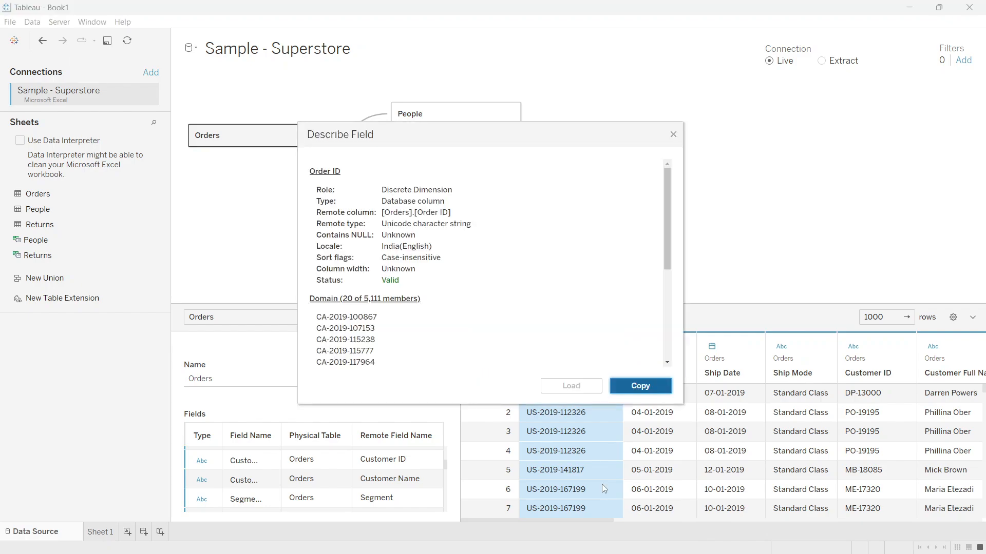
pyautogui.moveTo(541, 140); pyautogui.dragTo(716, 65)
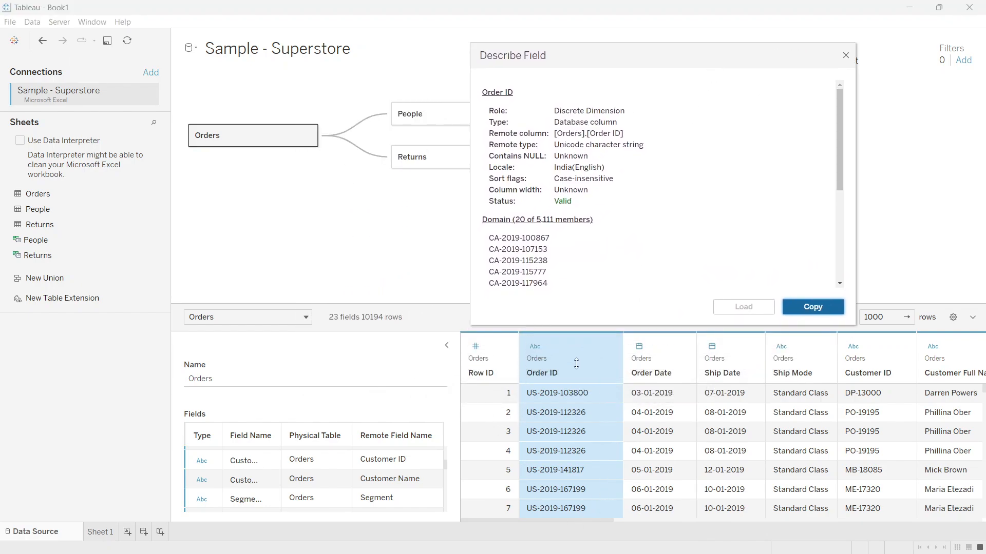
pyautogui.moveTo(554, 111); pyautogui.dragTo(624, 113)
pyautogui.click(645, 156)
pyautogui.moveTo(554, 123); pyautogui.dragTo(617, 126)
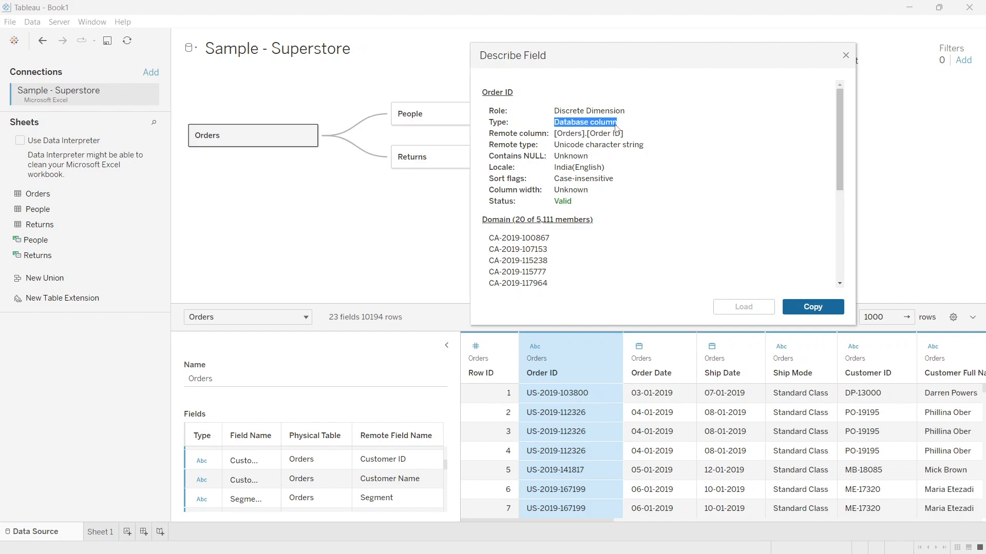
pyautogui.click(517, 142)
pyautogui.moveTo(489, 110); pyautogui.dragTo(624, 134)
pyautogui.click(624, 138)
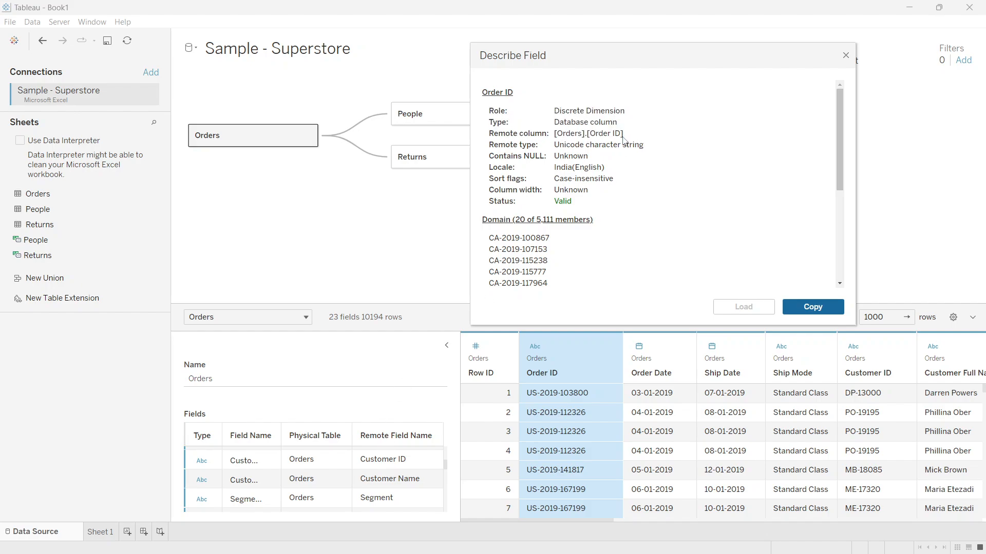
pyautogui.moveTo(554, 135); pyautogui.dragTo(584, 140)
pyautogui.moveTo(556, 138); pyautogui.dragTo(626, 140)
pyautogui.click(585, 138)
pyautogui.click(621, 170)
# Step: Examine the Contains NULL, column width and status entries in the Order ID field description
pyautogui.moveTo(554, 158); pyautogui.dragTo(601, 160)
pyautogui.click(684, 180)
pyautogui.click(587, 152)
pyautogui.moveTo(554, 191); pyautogui.dragTo(597, 194)
pyautogui.click(597, 194)
pyautogui.doubleClick(578, 194)
pyautogui.click(746, 233)
pyautogui.doubleClick(564, 202)
pyautogui.click(532, 209)
# Step: Examine the domain heading and its listed members in the Order ID description, and close the description
pyautogui.moveTo(485, 226); pyautogui.dragTo(597, 226)
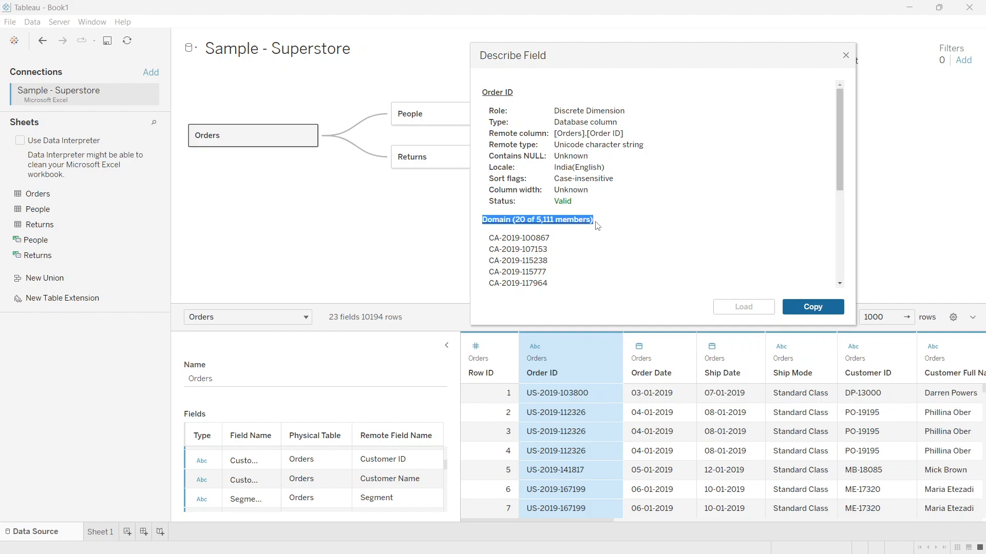
pyautogui.click(613, 258)
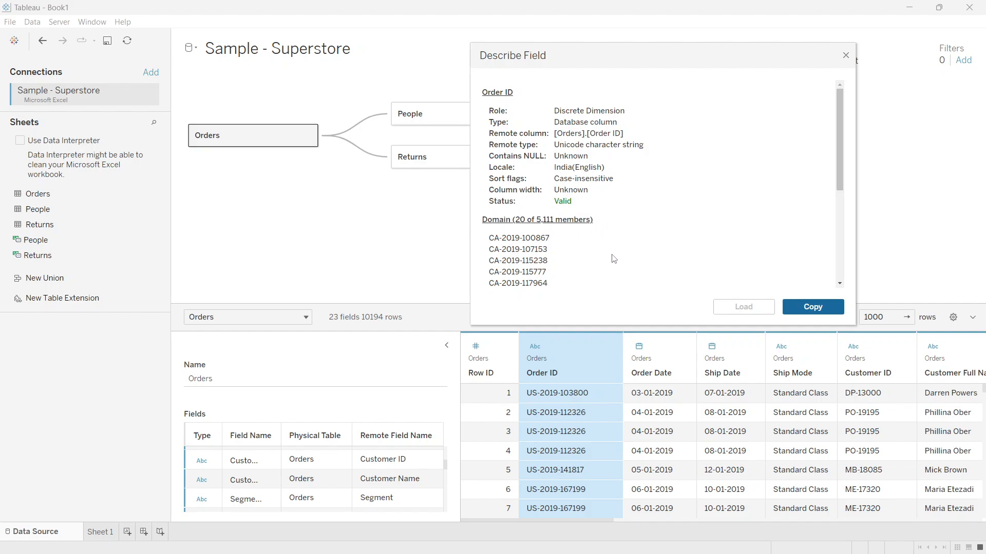
pyautogui.scroll(-6, 577, 269)
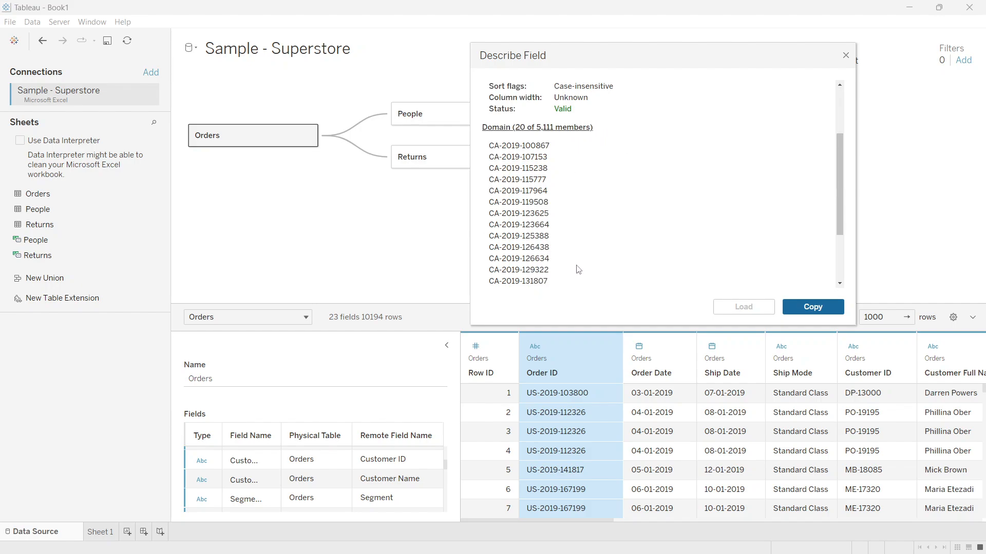
pyautogui.scroll(5, 578, 269)
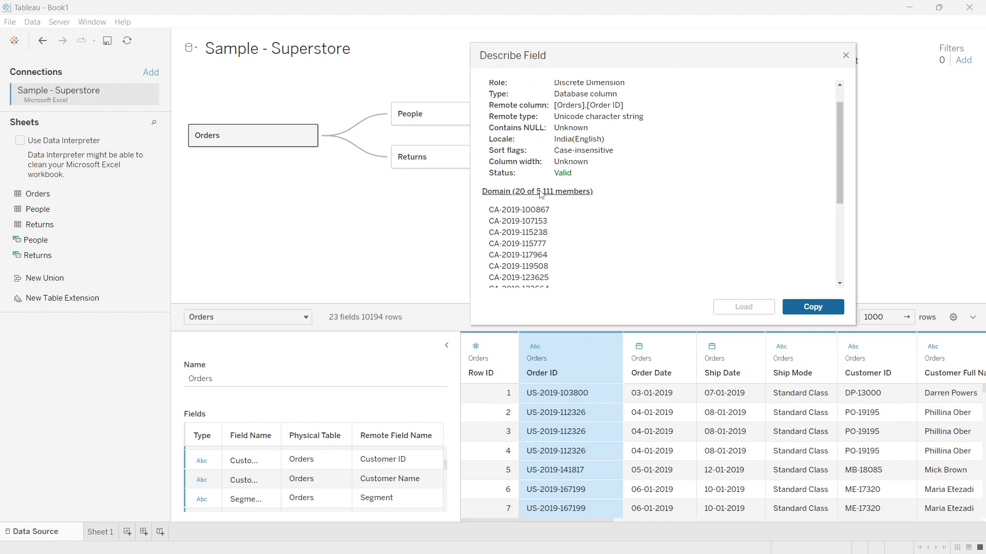
pyautogui.moveTo(536, 192); pyautogui.dragTo(554, 194)
pyautogui.moveTo(536, 193); pyautogui.dragTo(551, 194)
pyautogui.click(565, 210)
pyautogui.scroll(-5, 524, 197)
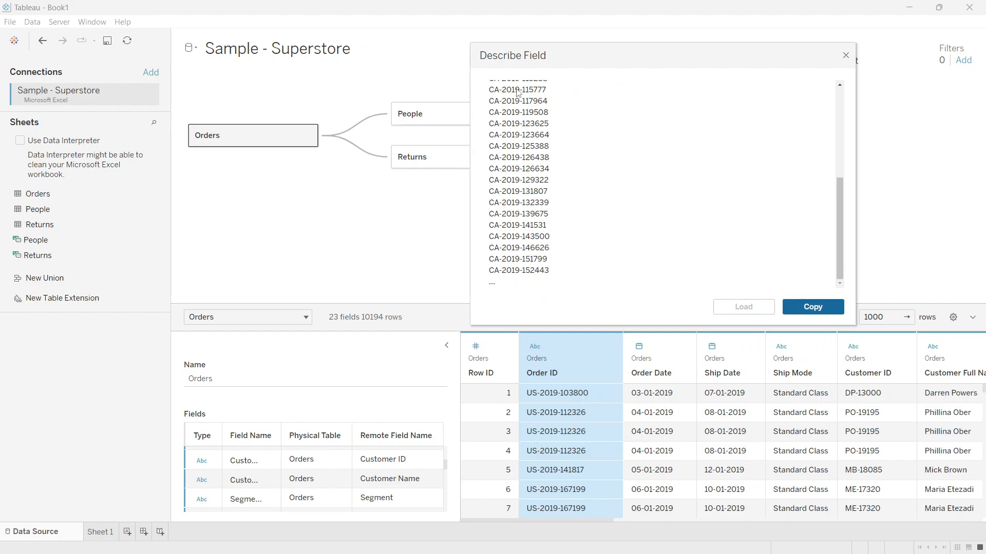
pyautogui.moveTo(517, 92); pyautogui.dragTo(654, 285)
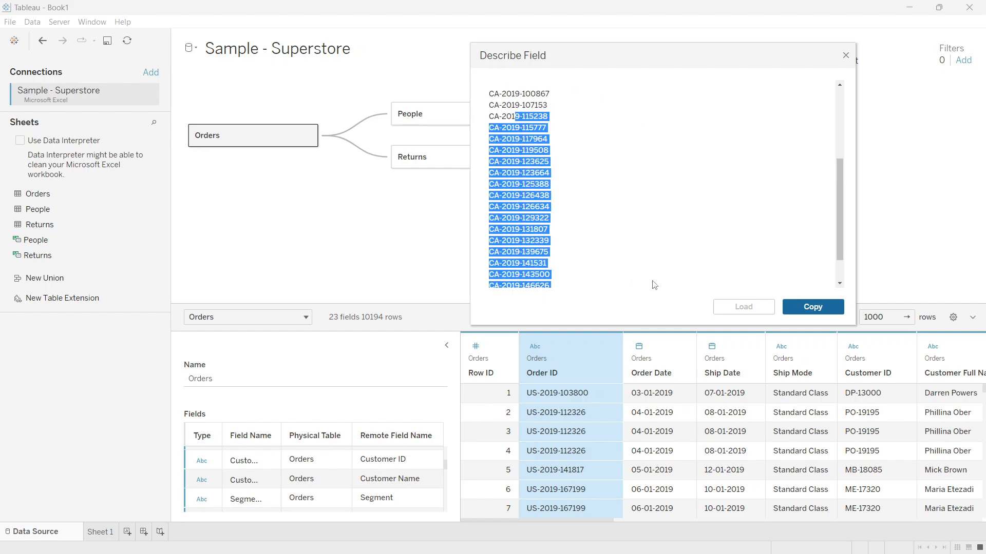
pyautogui.scroll(3, 629, 277)
pyautogui.click(543, 174)
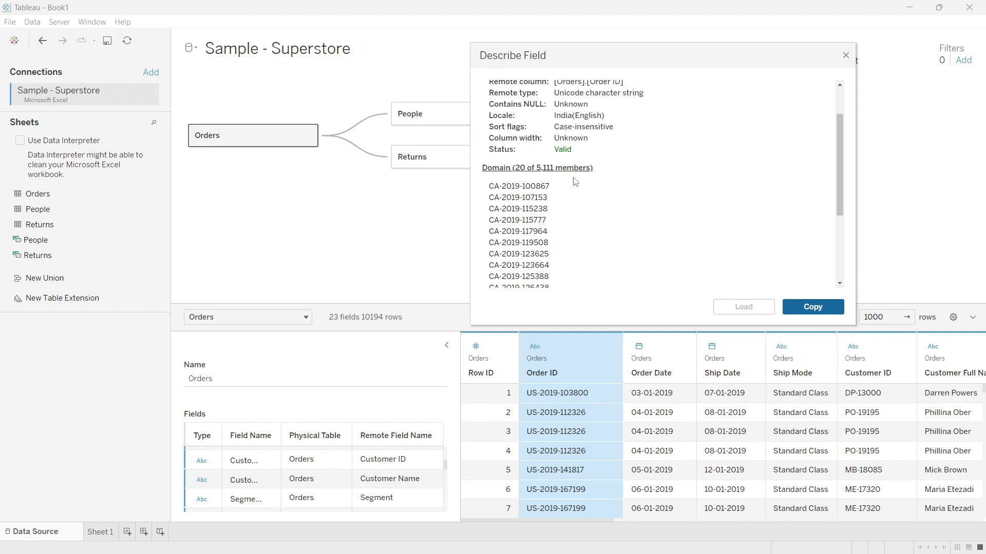
pyautogui.click(846, 55)
# Step: Open the Row ID field's description, examine its domain member heading and type entry, and close the description
pyautogui.click(503, 347)
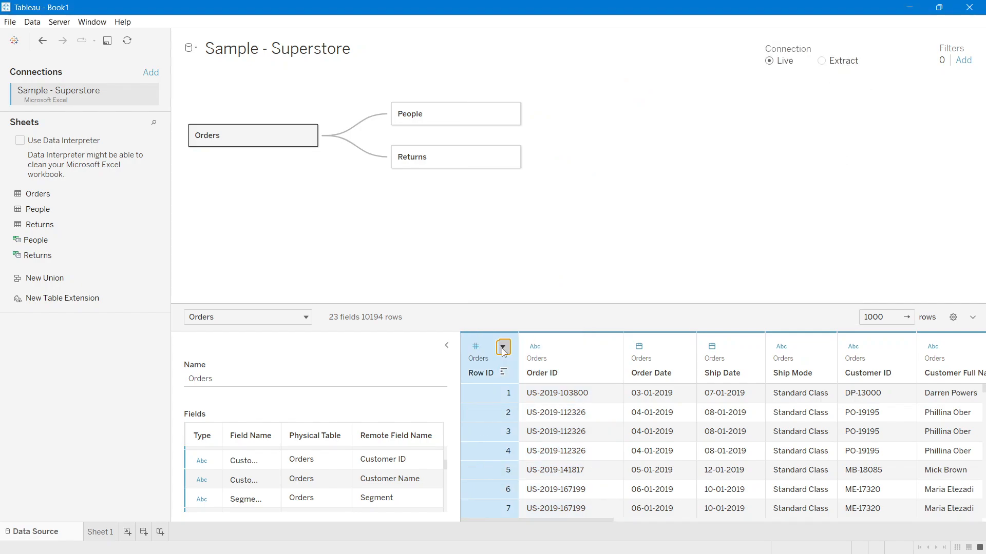
pyautogui.click(543, 493)
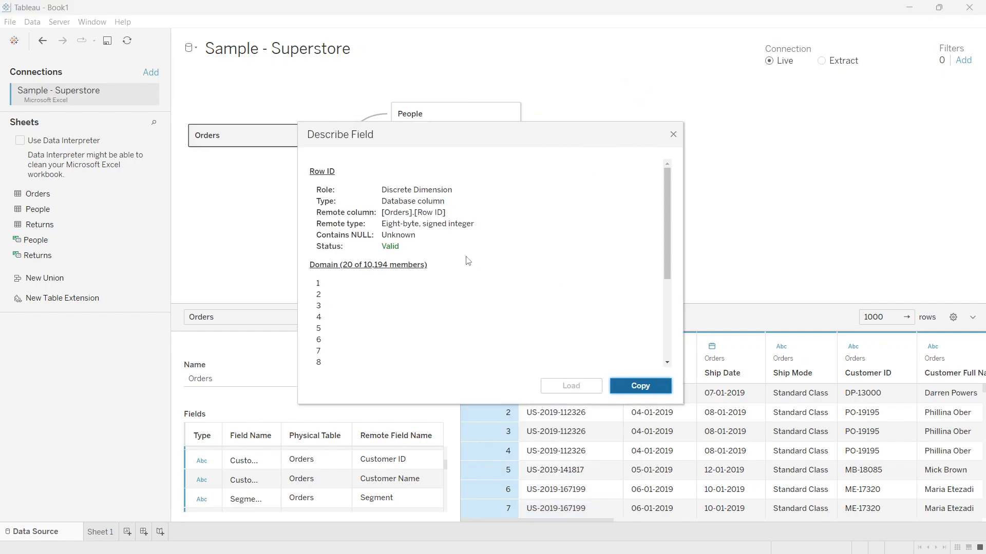
pyautogui.moveTo(365, 268); pyautogui.dragTo(389, 268)
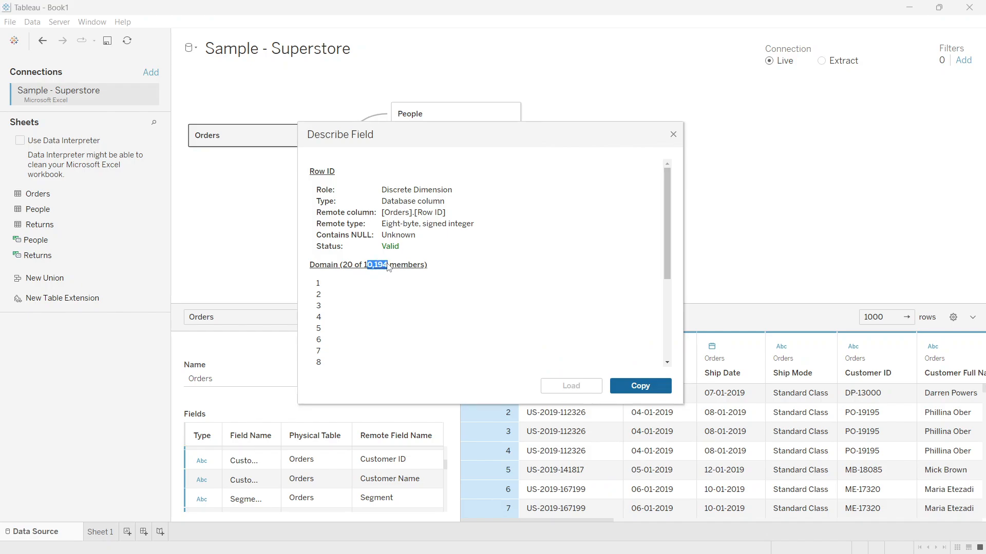
pyautogui.click(393, 268)
pyautogui.moveTo(365, 269); pyautogui.dragTo(341, 268)
pyautogui.moveTo(399, 204); pyautogui.dragTo(441, 202)
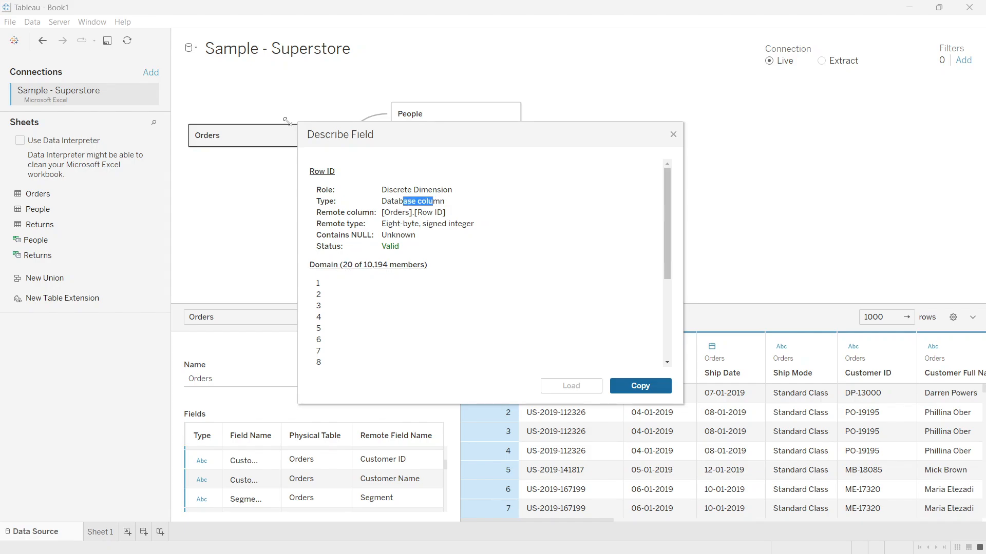
pyautogui.click(672, 136)
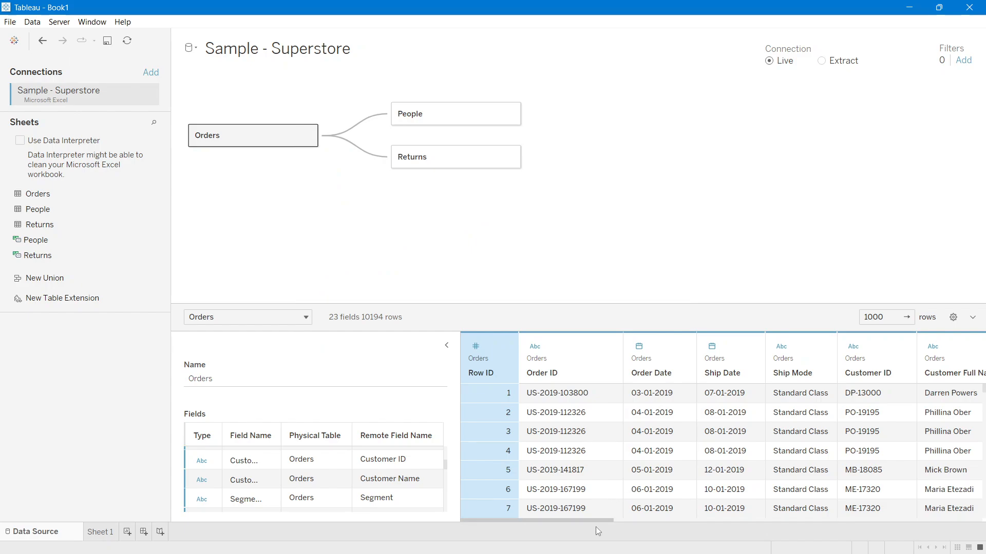
# Step: Dismiss the low-battery alert and the battery saver notification covering the Orders data preview
pyautogui.moveTo(598, 521); pyautogui.dragTo(966, 402)
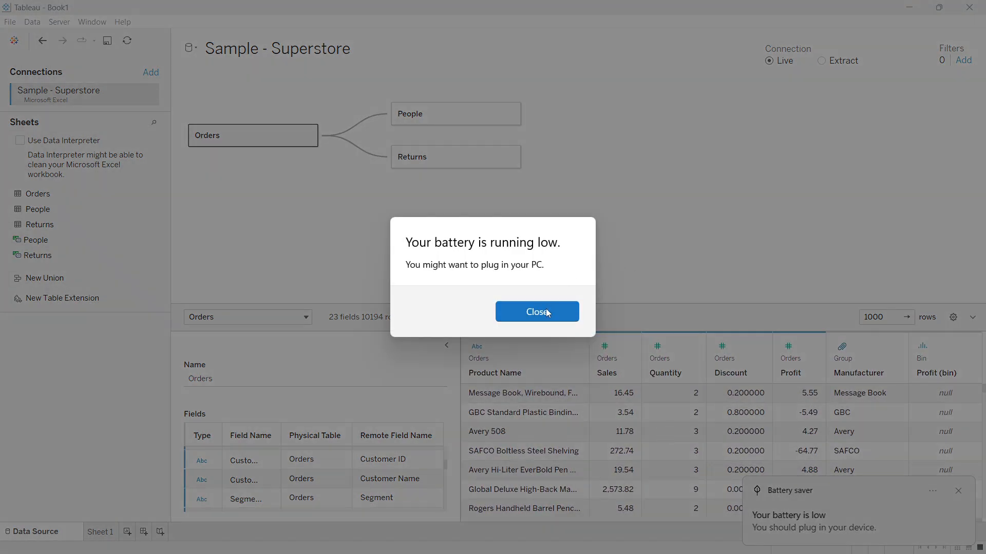
pyautogui.click(546, 309)
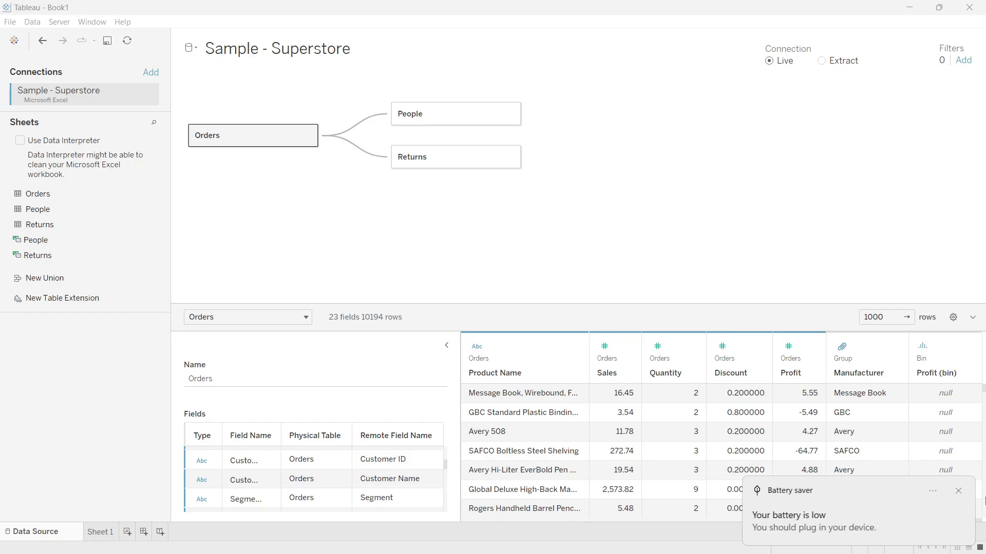
pyautogui.click(958, 492)
# Step: Open the Sales field's description, move it clear of the data preview, and examine its role
pyautogui.click(630, 349)
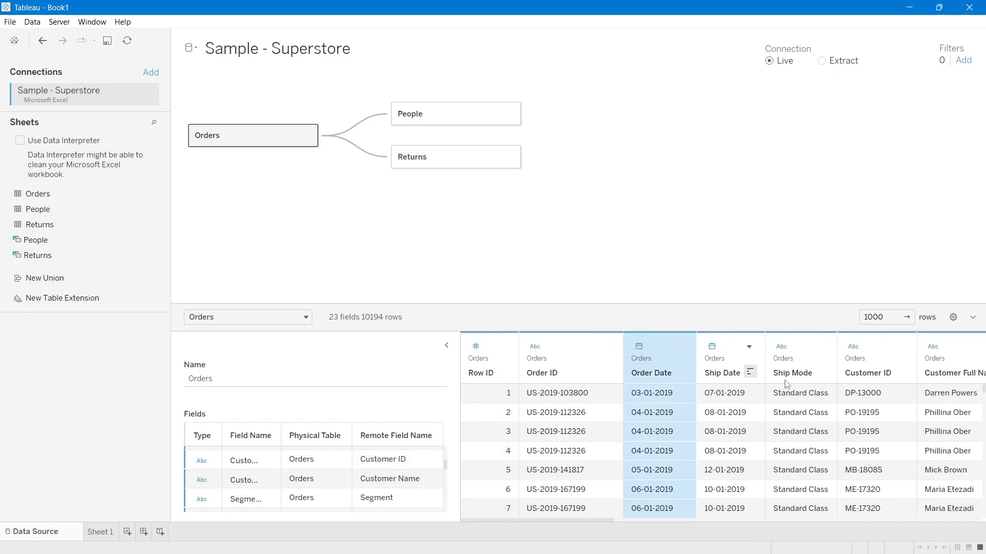
pyautogui.moveTo(609, 519); pyautogui.dragTo(985, 491)
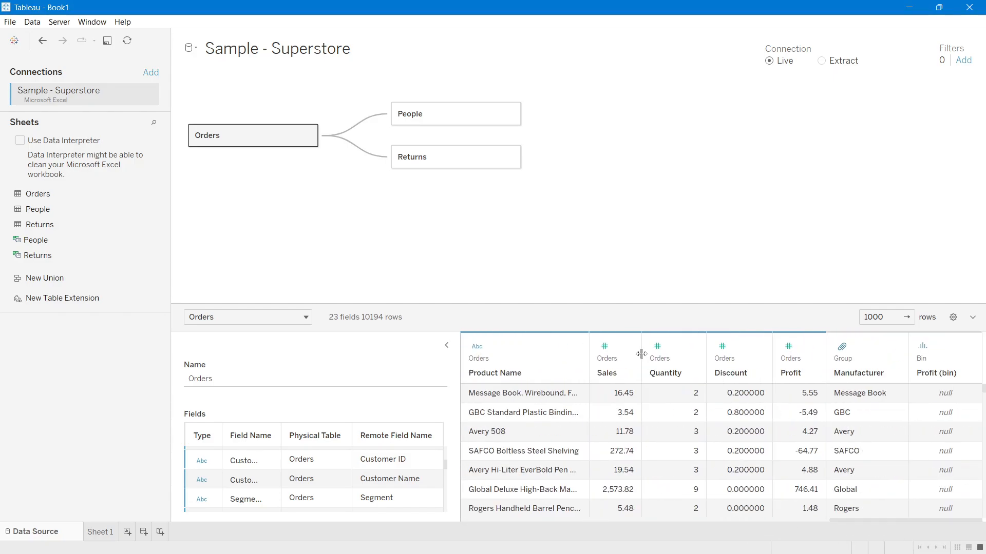
pyautogui.click(627, 347)
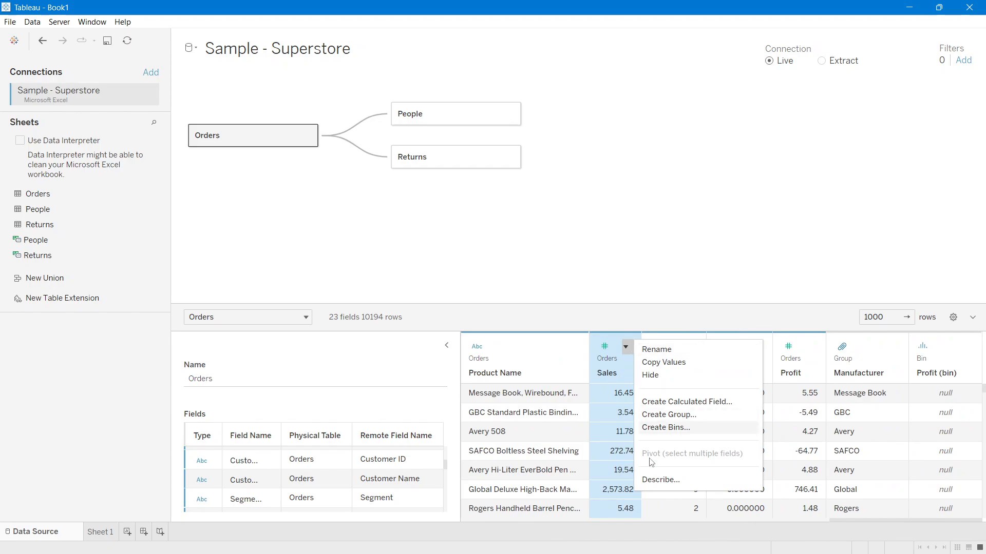
pyautogui.click(660, 480)
pyautogui.moveTo(413, 134); pyautogui.dragTo(418, 83)
pyautogui.moveTo(402, 139); pyautogui.dragTo(478, 142)
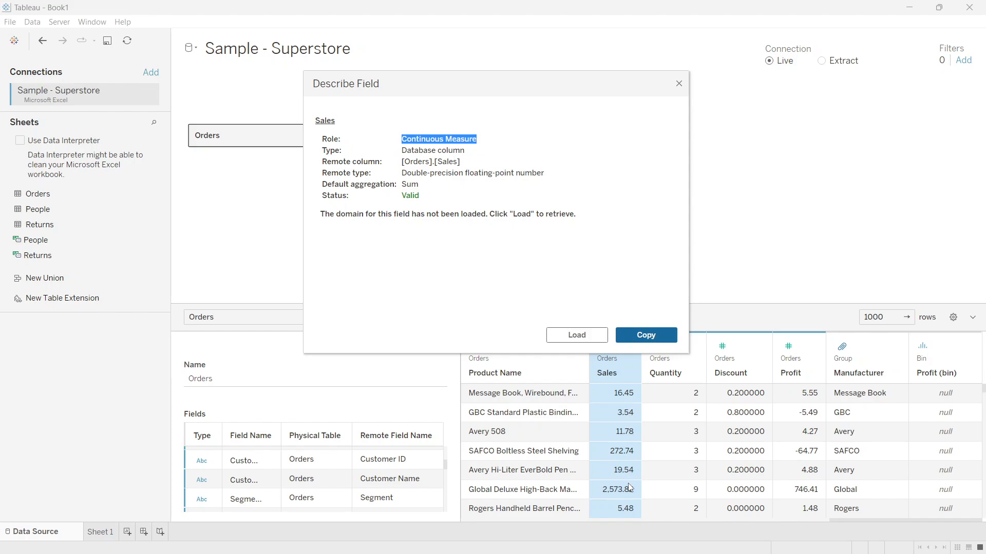
pyautogui.click(483, 155)
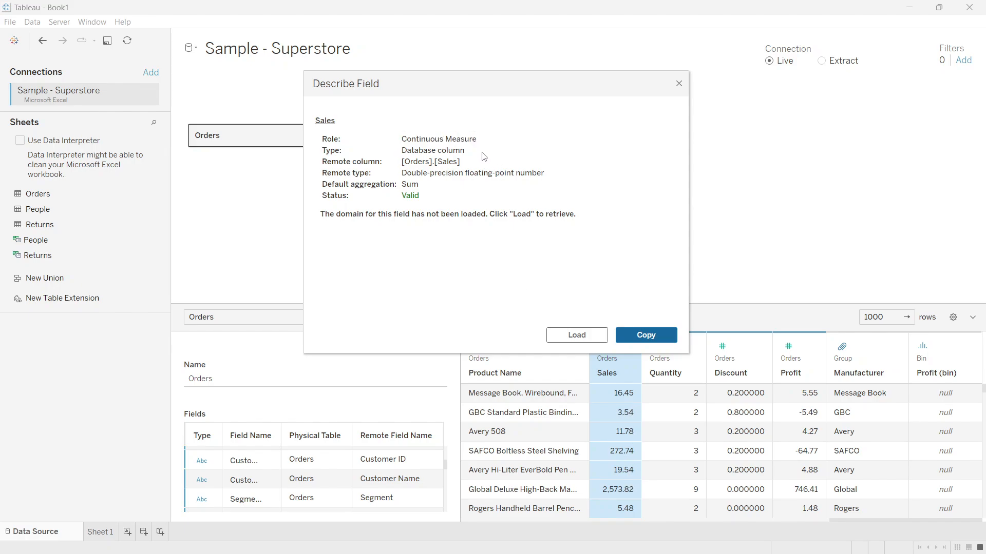
pyautogui.moveTo(403, 143); pyautogui.dragTo(485, 144)
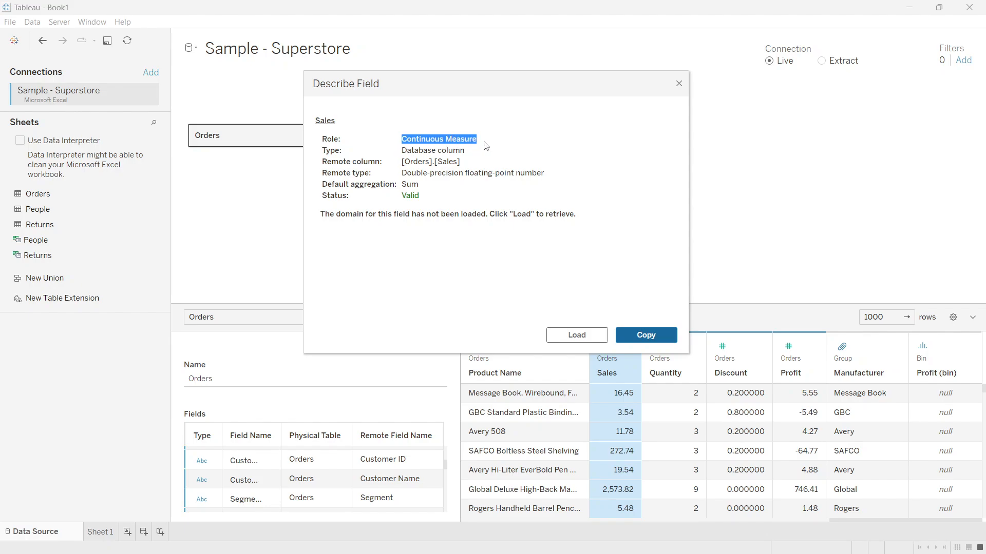
pyautogui.moveTo(619, 90); pyautogui.dragTo(616, 67)
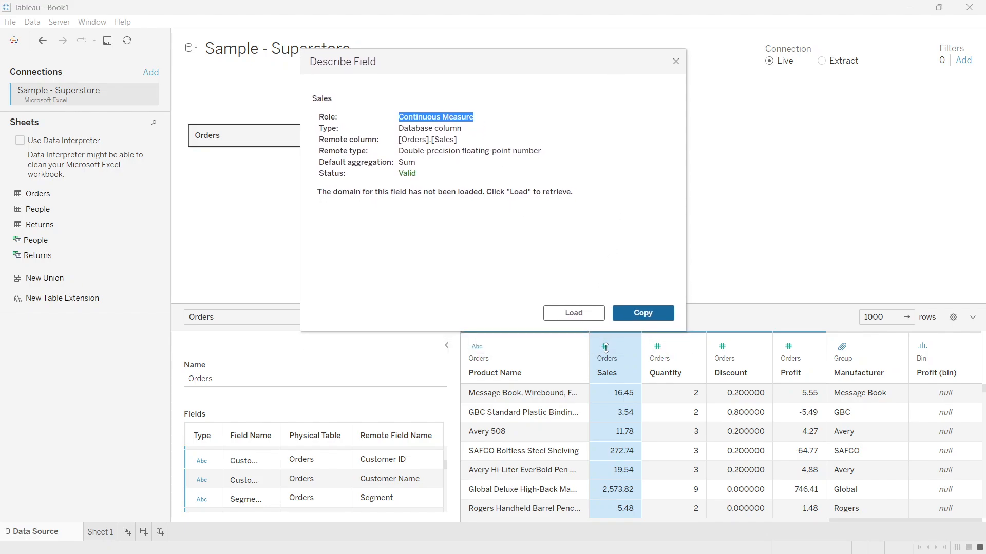
pyautogui.click(465, 222)
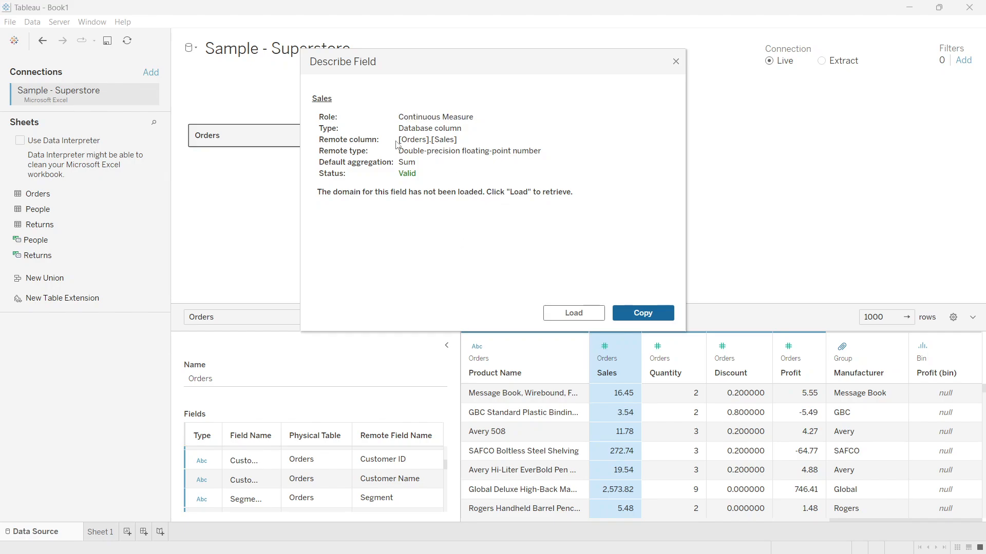
# Step: Examine the remote column and status entries in the Sales description, and load the field's domain
pyautogui.moveTo(400, 142); pyautogui.dragTo(454, 145)
pyautogui.moveTo(399, 173); pyautogui.dragTo(415, 174)
pyautogui.click(417, 193)
pyautogui.click(575, 312)
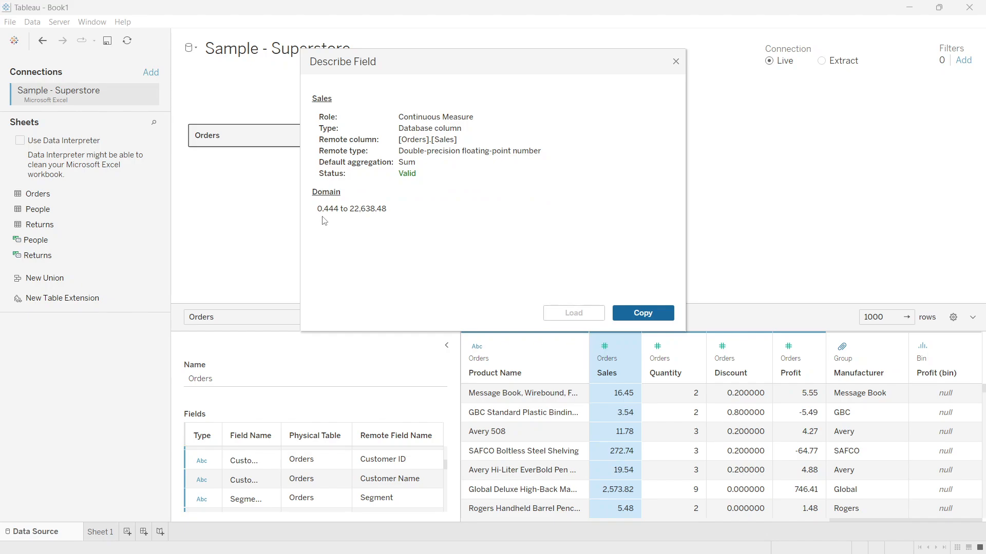
# Step: Examine the minimum and maximum of the Sales domain range, and copy the field description
pyautogui.moveTo(320, 214); pyautogui.dragTo(388, 218)
pyautogui.click(372, 254)
pyautogui.moveTo(316, 213); pyautogui.dragTo(392, 217)
pyautogui.click(331, 218)
pyautogui.moveTo(386, 212); pyautogui.dragTo(318, 219)
pyautogui.click(552, 257)
pyautogui.doubleClick(327, 209)
pyautogui.doubleClick(367, 210)
pyautogui.click(430, 187)
pyautogui.moveTo(422, 227); pyautogui.dragTo(385, 193)
pyautogui.click(413, 200)
pyautogui.click(652, 315)
# Step: Examine the default aggregation entry in the Sales description, and close the description
pyautogui.moveTo(320, 165); pyautogui.dragTo(422, 170)
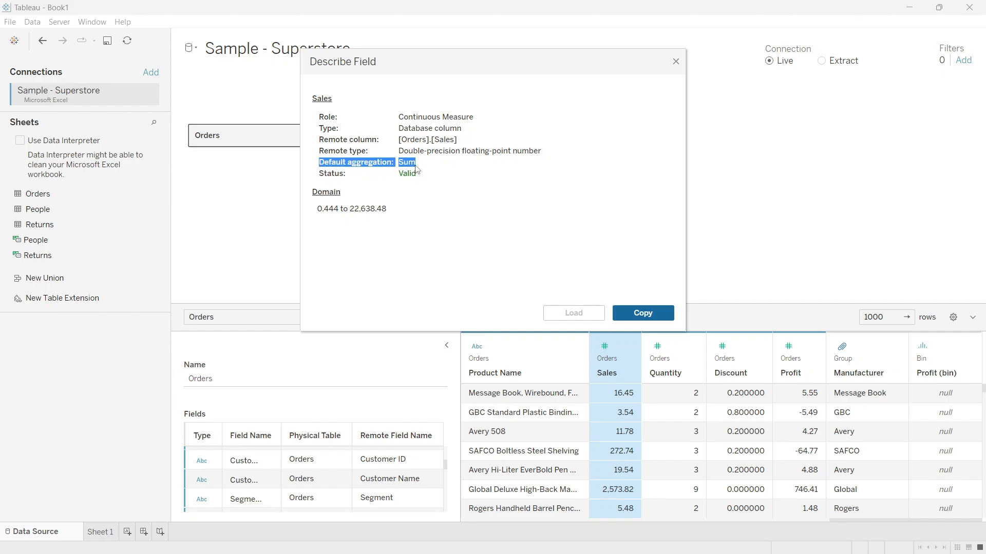
pyautogui.click(444, 190)
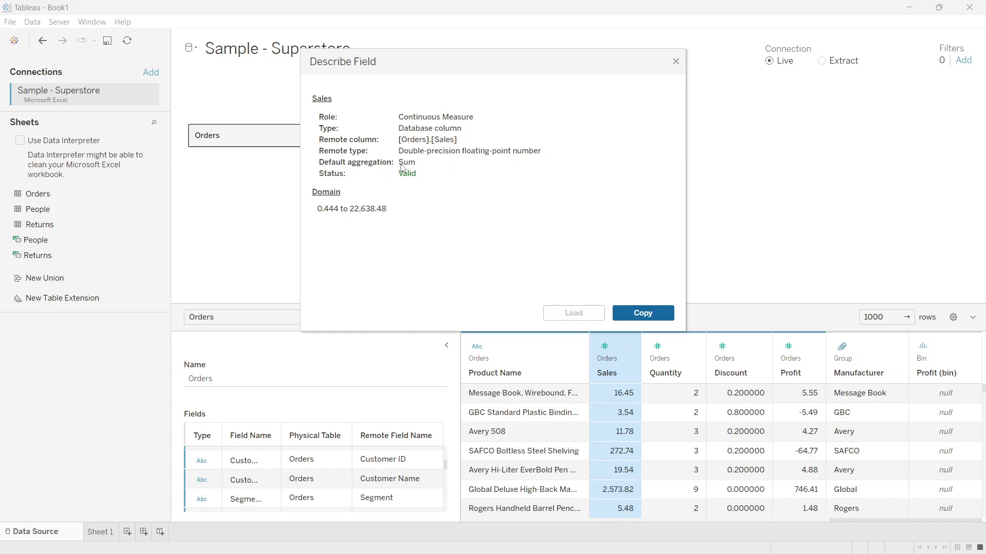
pyautogui.moveTo(399, 164); pyautogui.dragTo(417, 168)
pyautogui.click(464, 208)
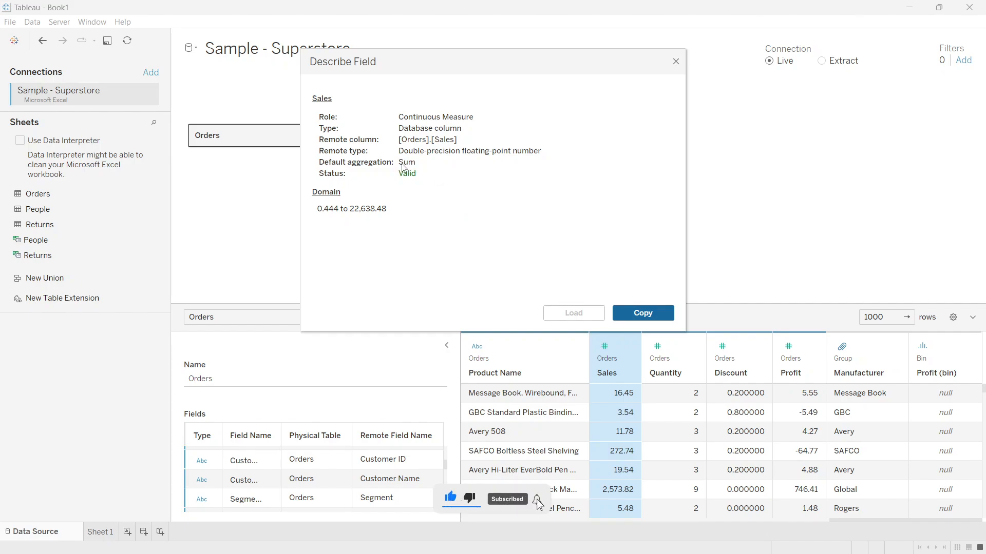
pyautogui.moveTo(400, 165); pyautogui.dragTo(416, 168)
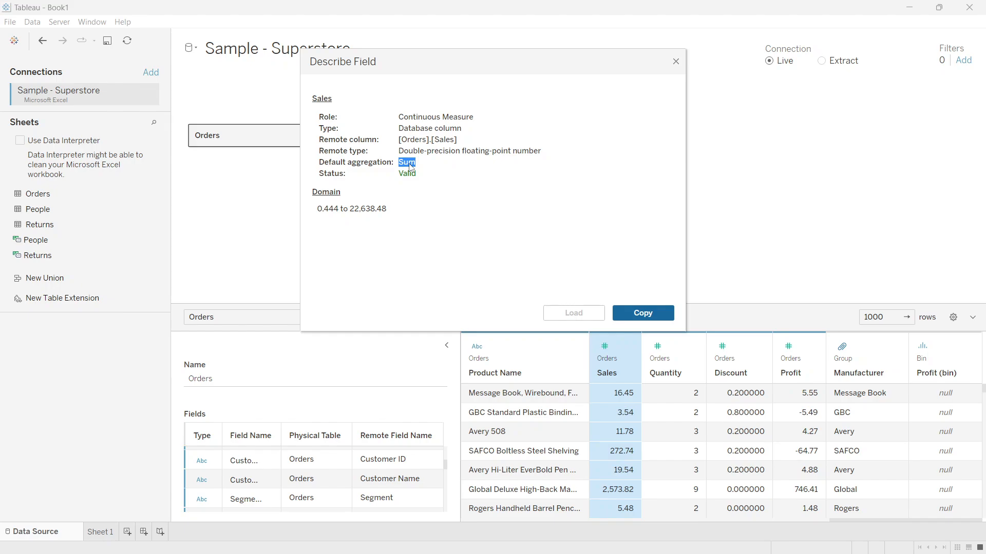
pyautogui.click(447, 200)
pyautogui.click(675, 61)
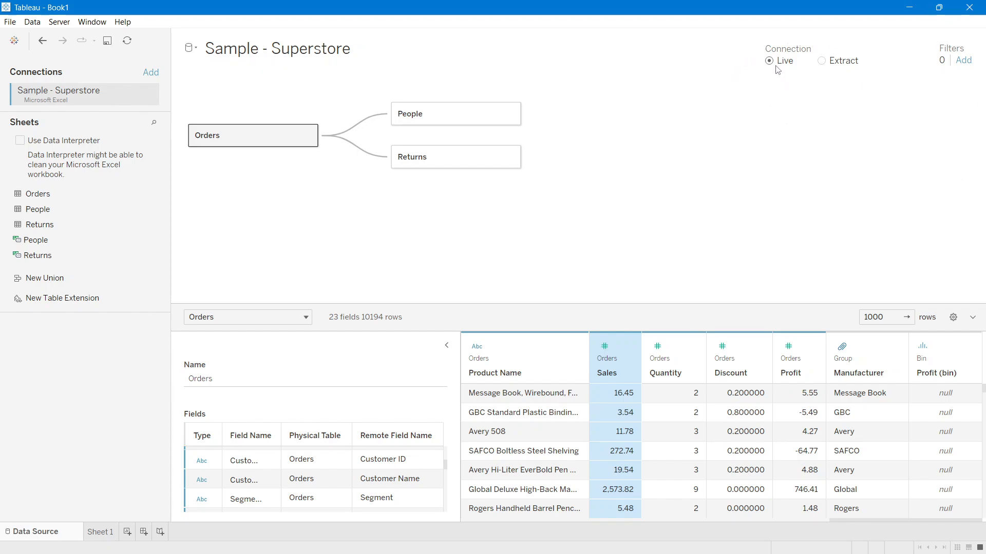
# Step: Switch the Sample - Superstore connection to Extract, and return it to Live
pyautogui.click(835, 62)
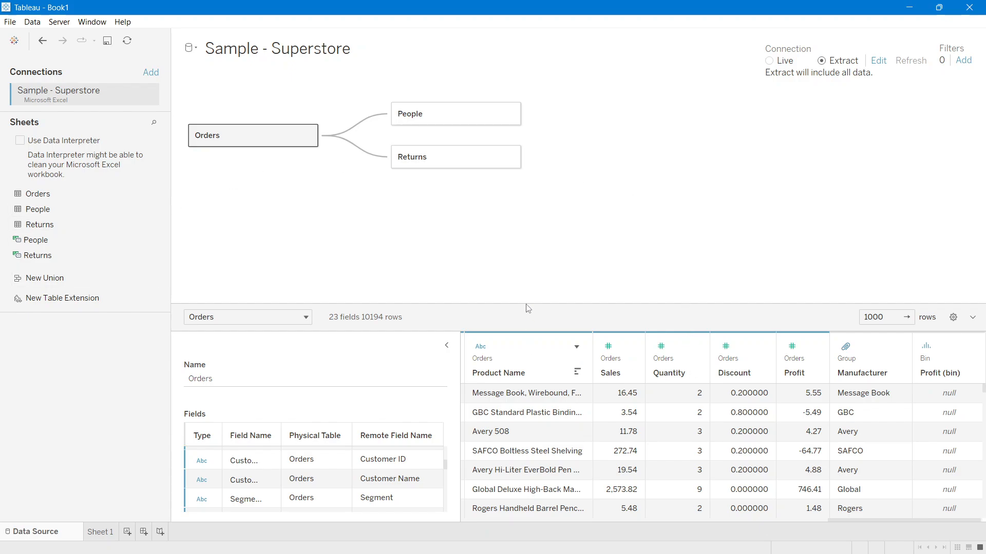
pyautogui.click(778, 64)
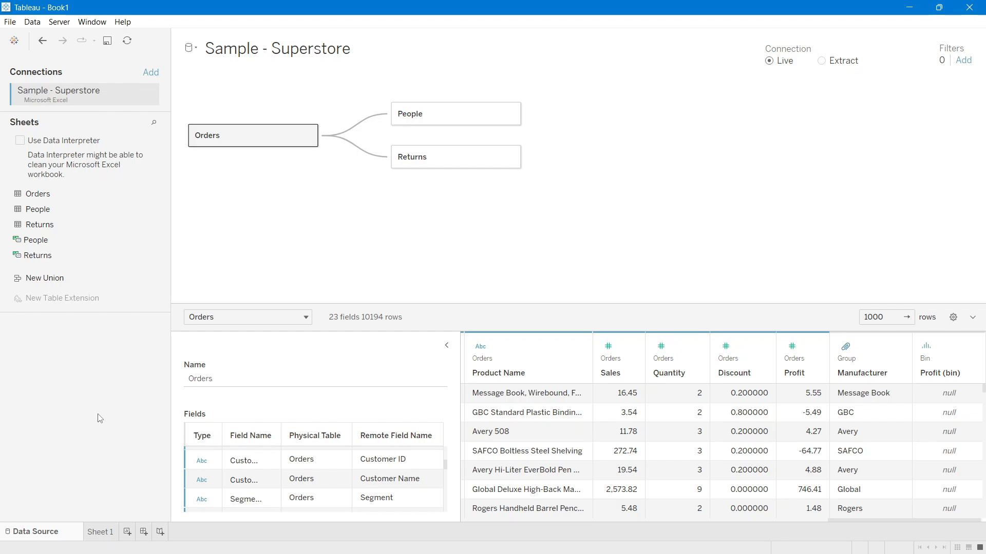
# Step: Open Sheet 1 and save the workbook as First Sheet in Tableau Workbook (*.twb) format in the Prison Dashboard folder
pyautogui.click(101, 532)
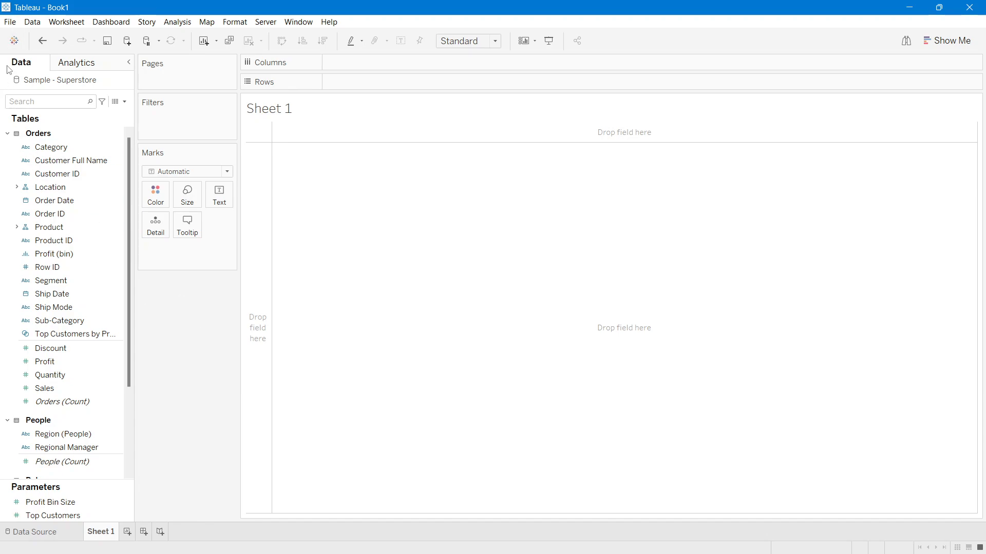
pyautogui.click(10, 21)
pyautogui.click(35, 77)
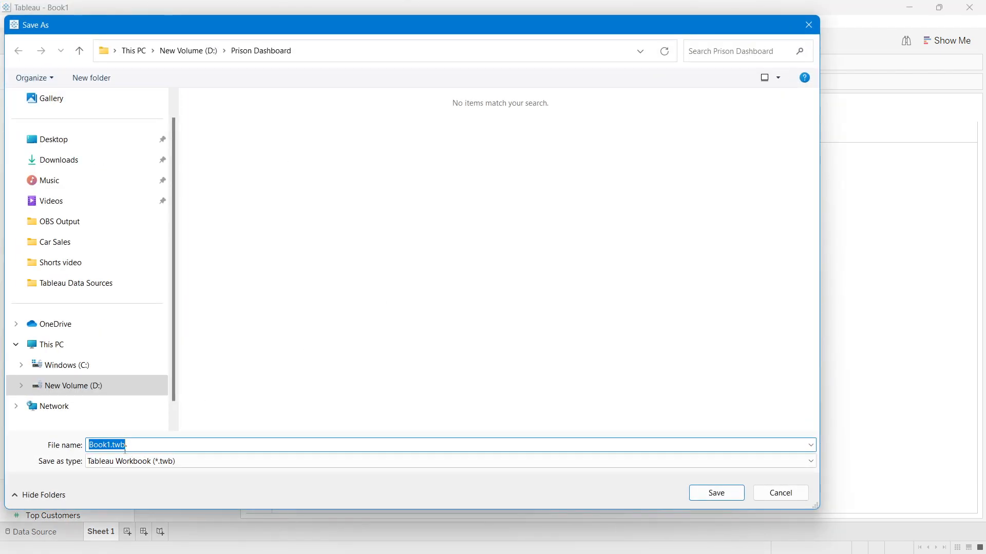
pyautogui.doubleClick(104, 445)
pyautogui.write('First Sheet')
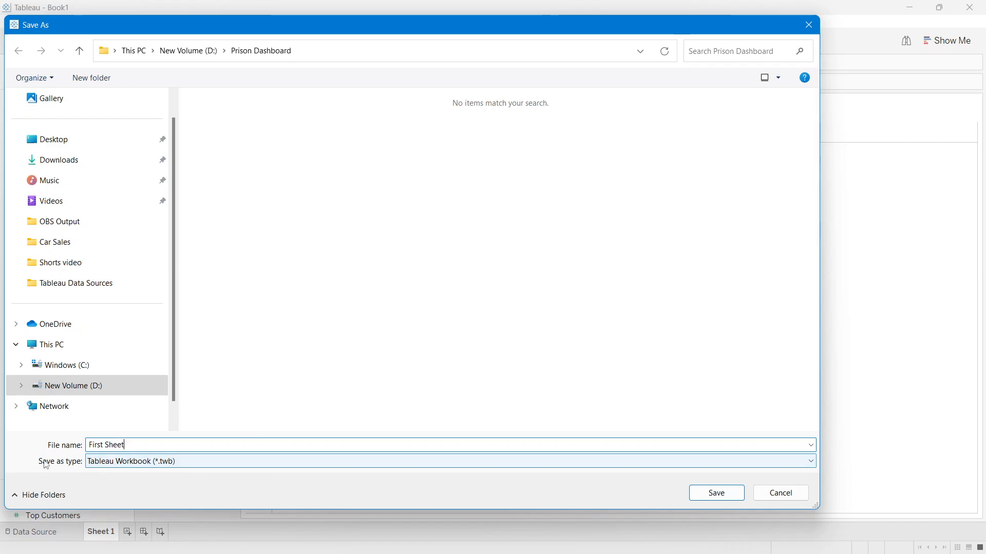
pyautogui.click(162, 462)
pyautogui.click(162, 467)
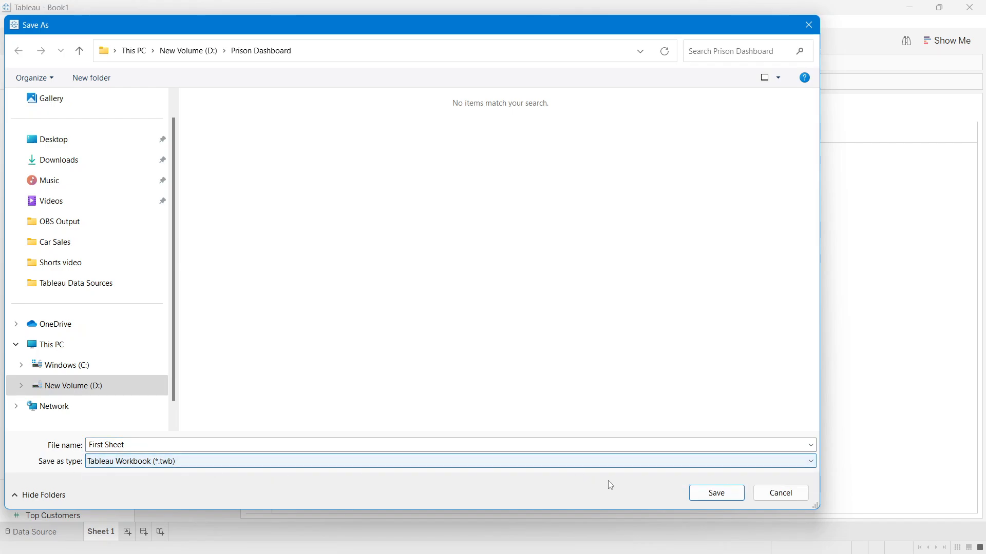
pyautogui.click(727, 498)
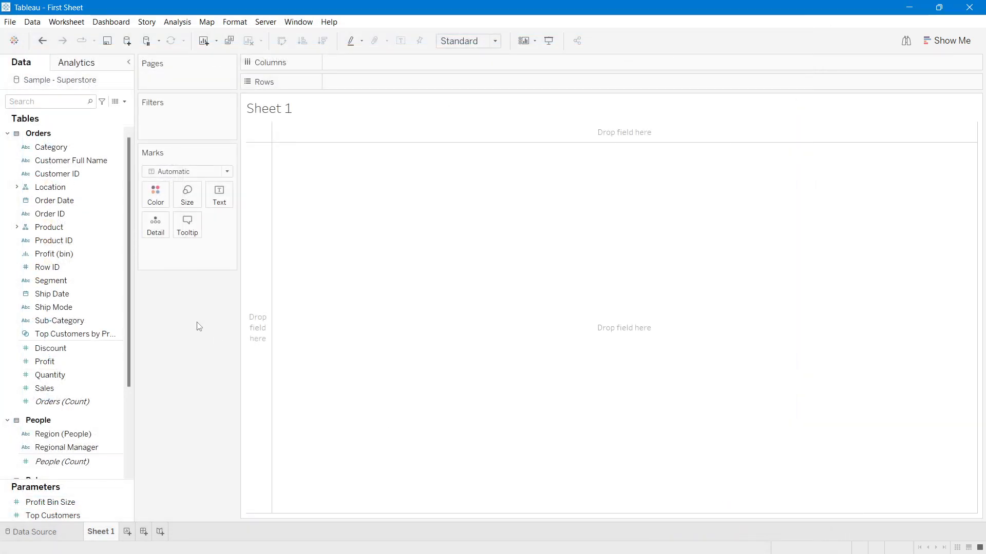
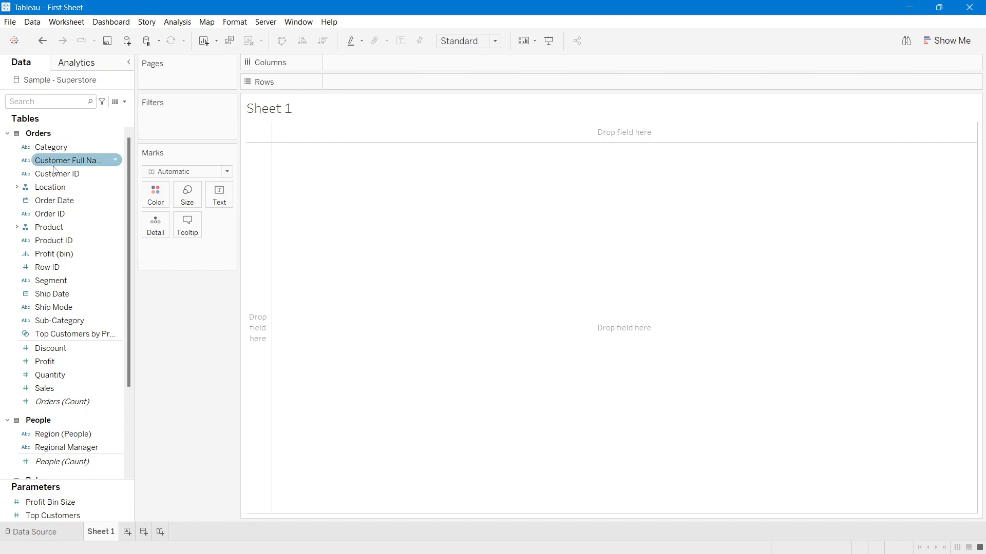
# Step: Examine the fields listed under the Orders, People and Returns tables of the Sample - Superstore data
pyautogui.scroll(-1, 64, 401)
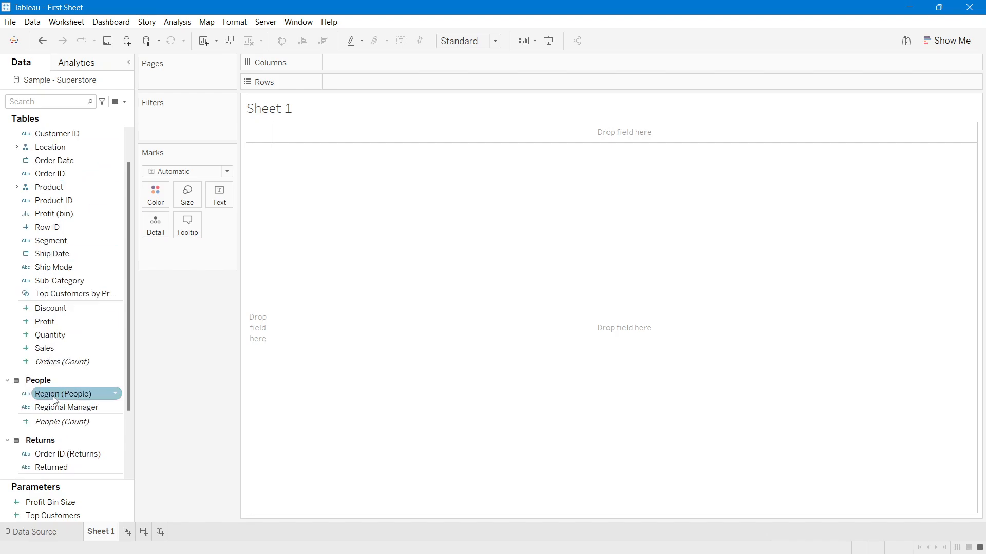
pyautogui.scroll(-2, 56, 367)
pyautogui.scroll(-1, 61, 354)
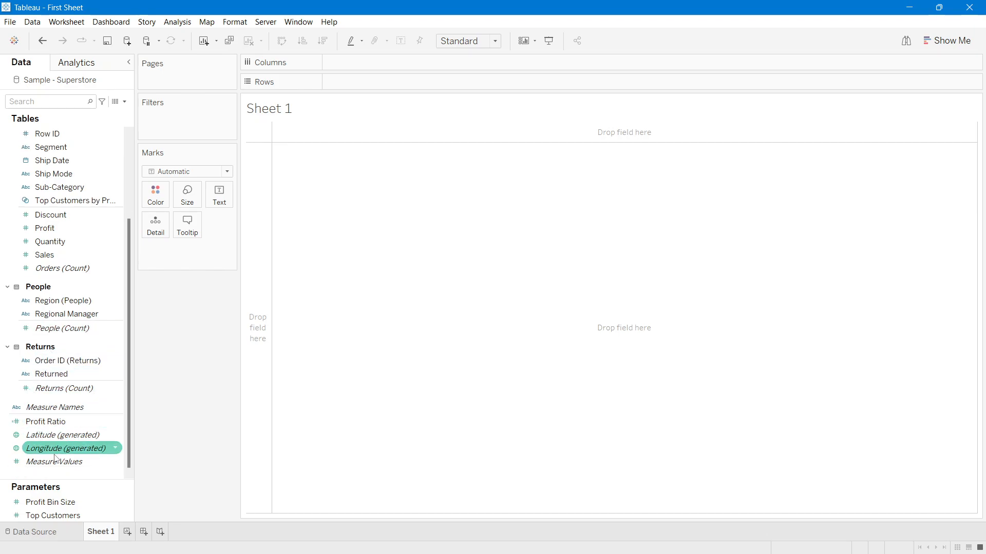
pyautogui.scroll(3, 64, 431)
pyautogui.click(61, 284)
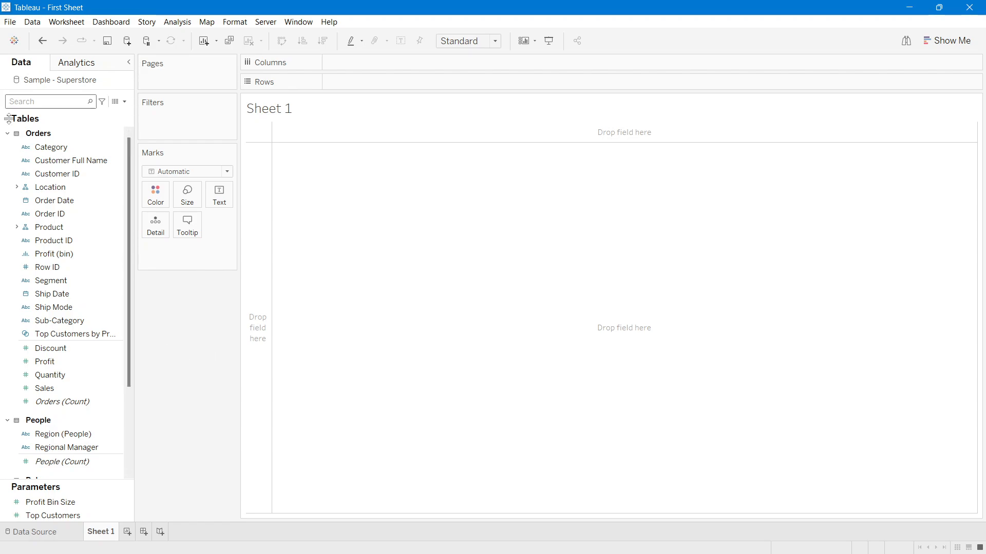
# Step: Review the available analytics options and the Sample - Superstore data source, ending back on Sheet 1
pyautogui.moveTo(183, 553)
pyautogui.click(75, 64)
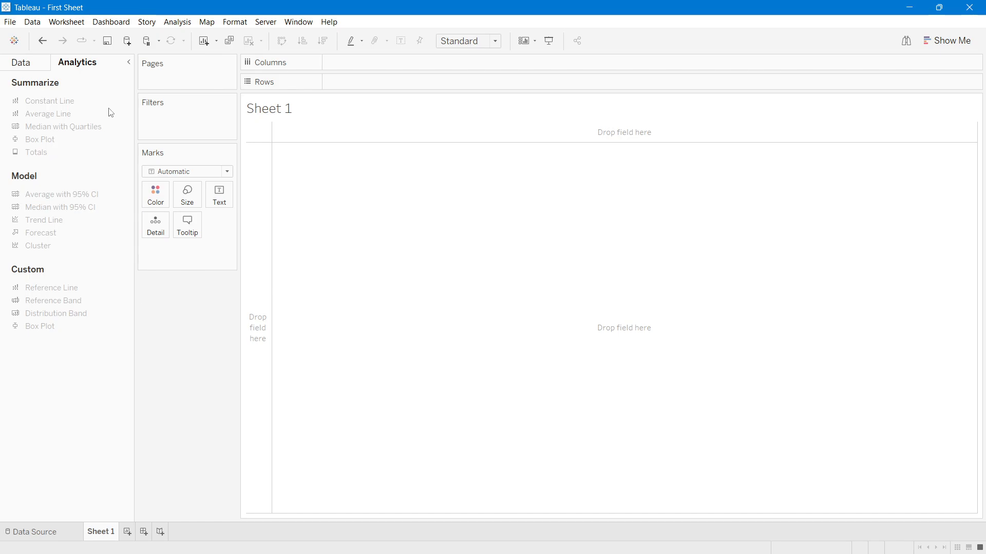
pyautogui.click(29, 71)
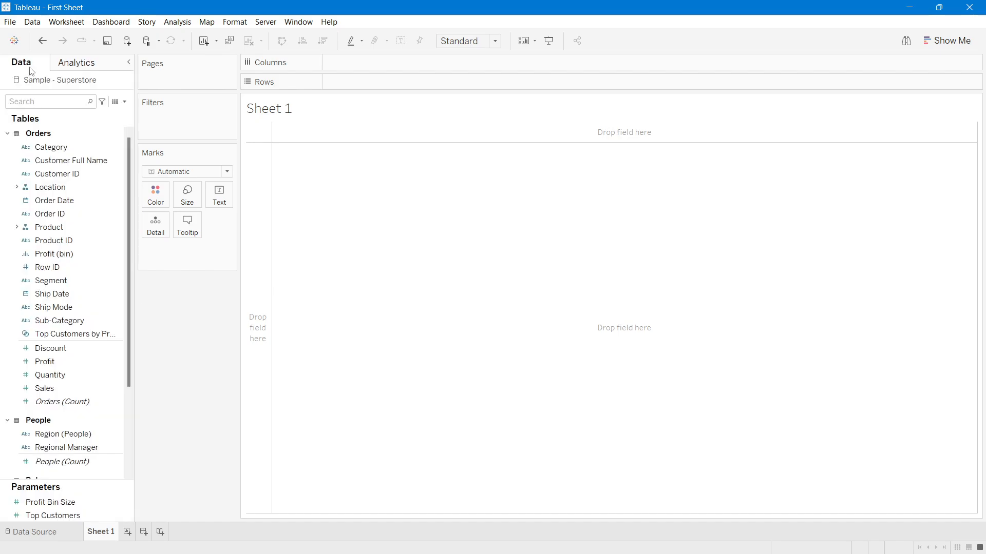
pyautogui.click(86, 62)
pyautogui.click(26, 67)
pyautogui.click(71, 517)
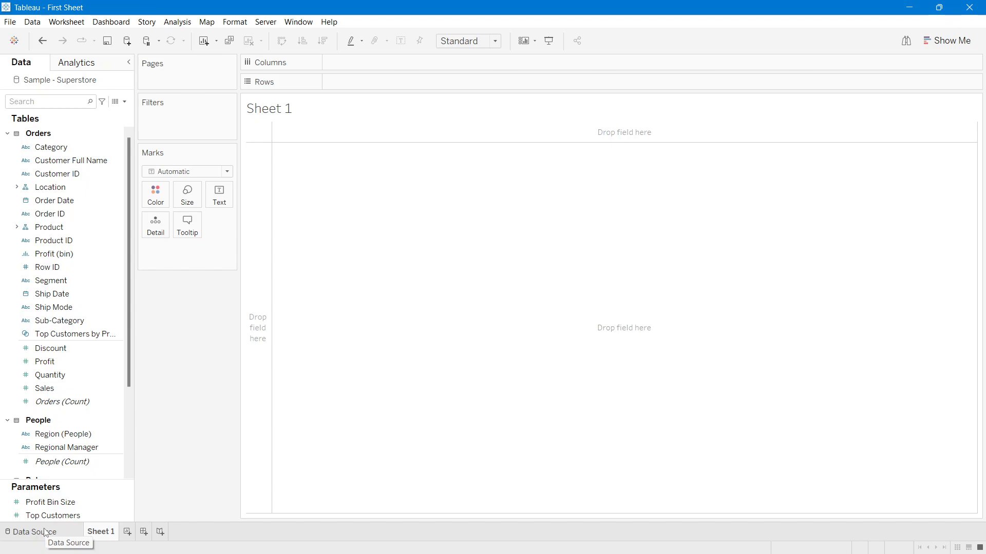
pyautogui.click(43, 537)
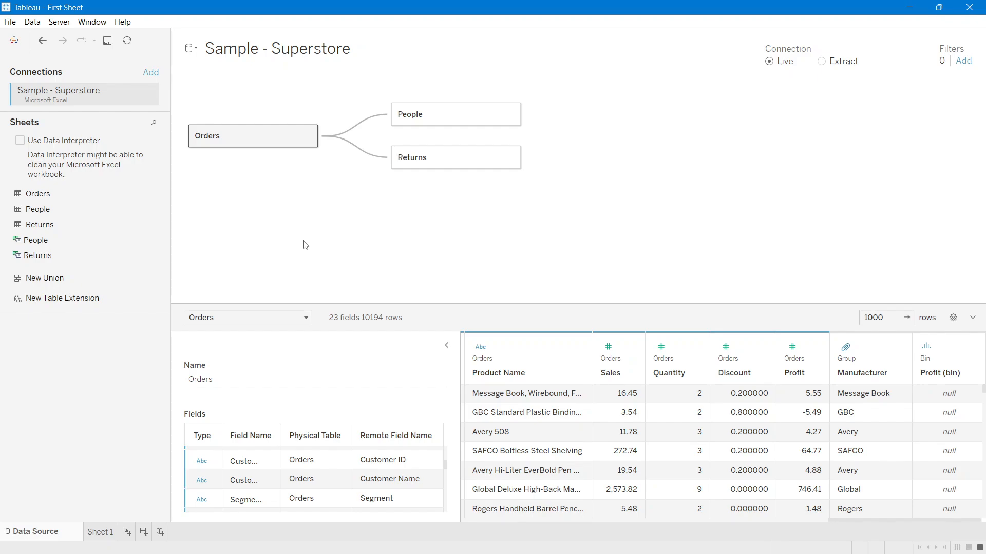
pyautogui.click(100, 532)
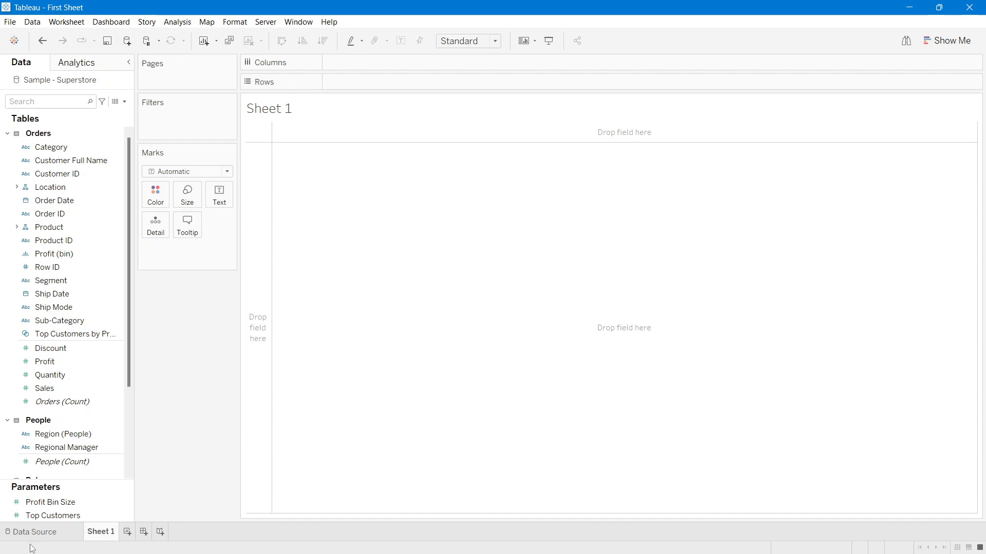
# Step: Build a bar chart with Category on rows and Sales on columns, and clear the sheet
pyautogui.moveTo(60, 153); pyautogui.dragTo(358, 87)
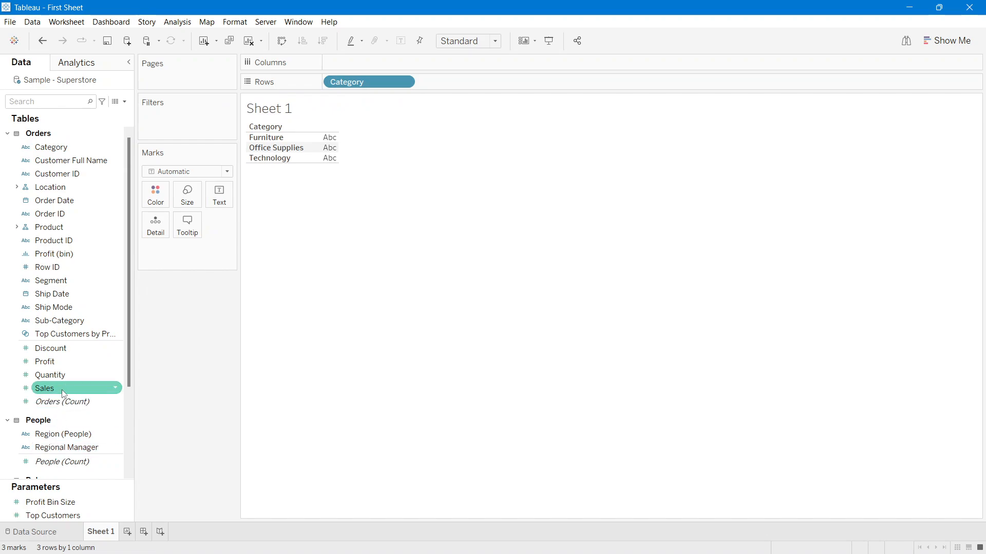
pyautogui.moveTo(44, 388); pyautogui.dragTo(383, 62)
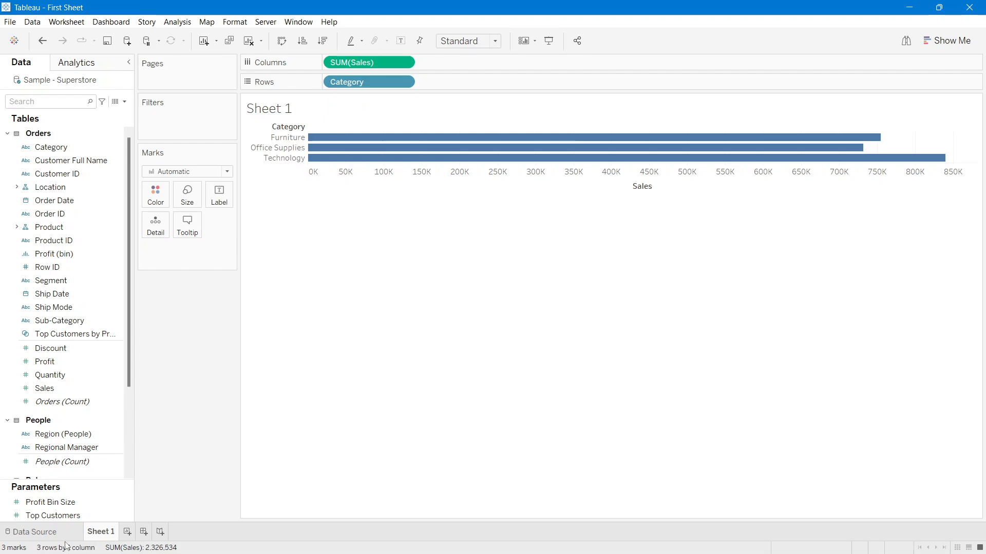
pyautogui.moveTo(422, 136)
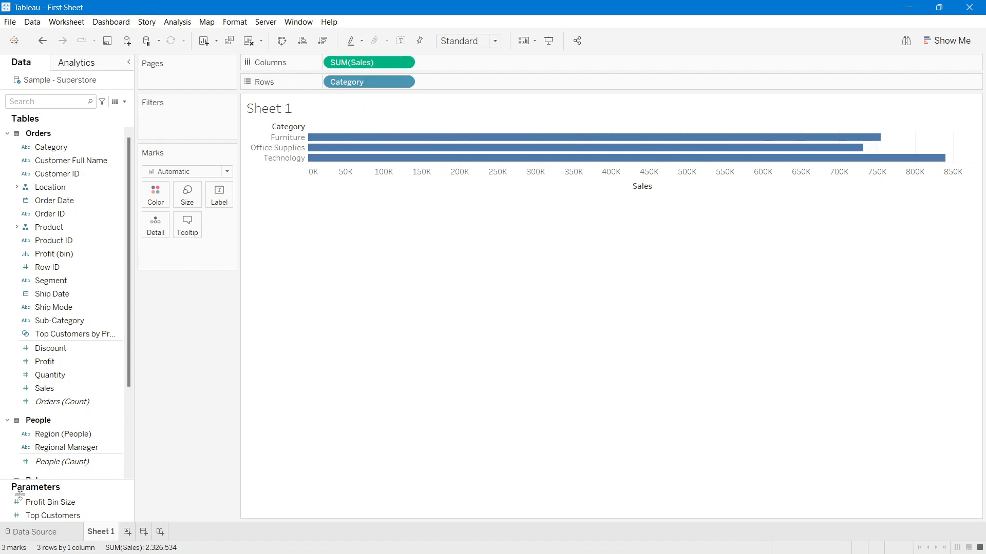
pyautogui.click(280, 148)
pyautogui.click(282, 159)
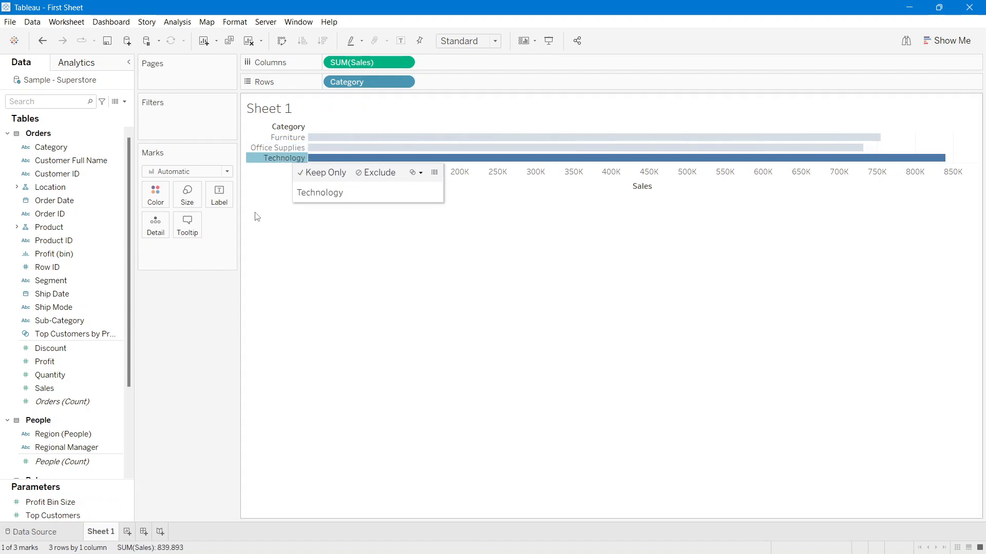
pyautogui.click(185, 378)
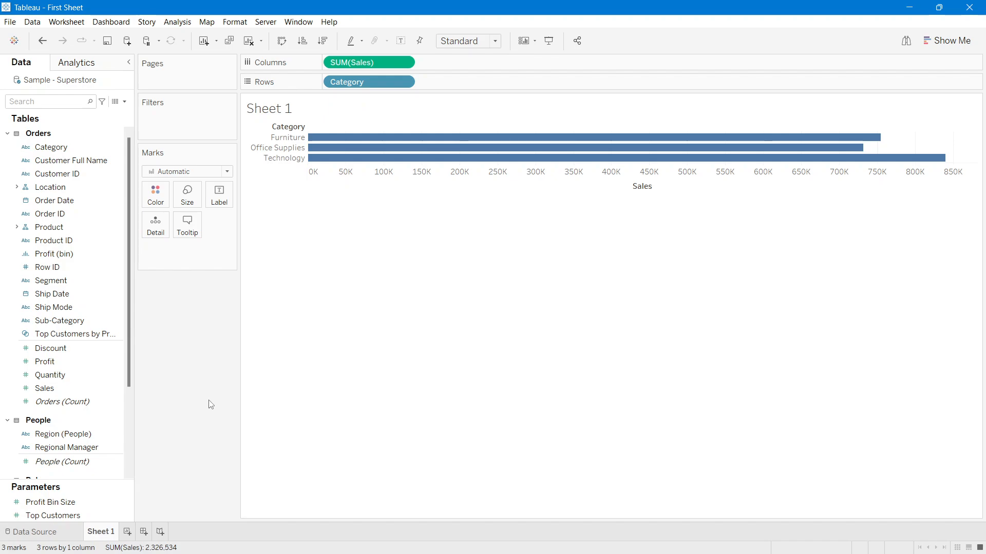
pyautogui.click(249, 42)
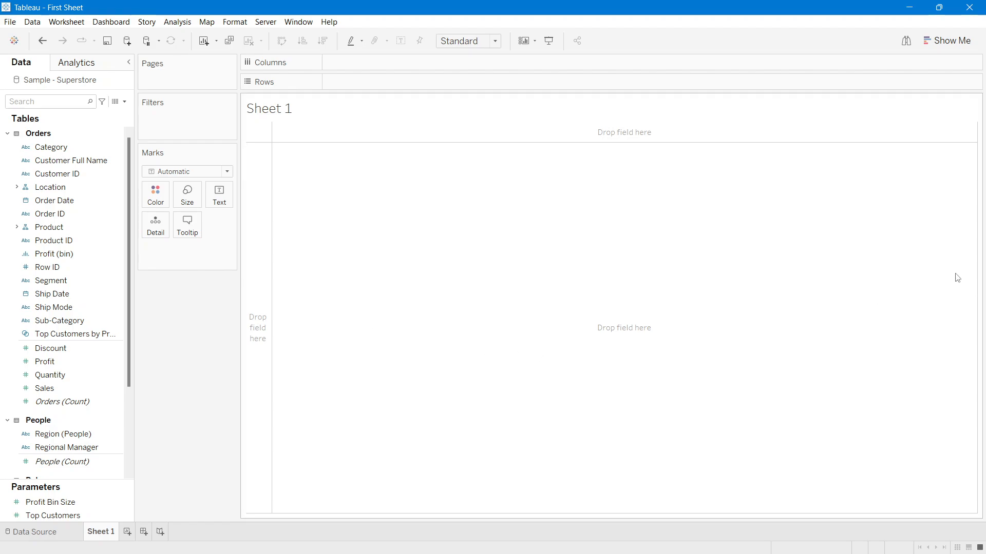
# Step: Look over the chart types offered by Show Me
pyautogui.click(937, 52)
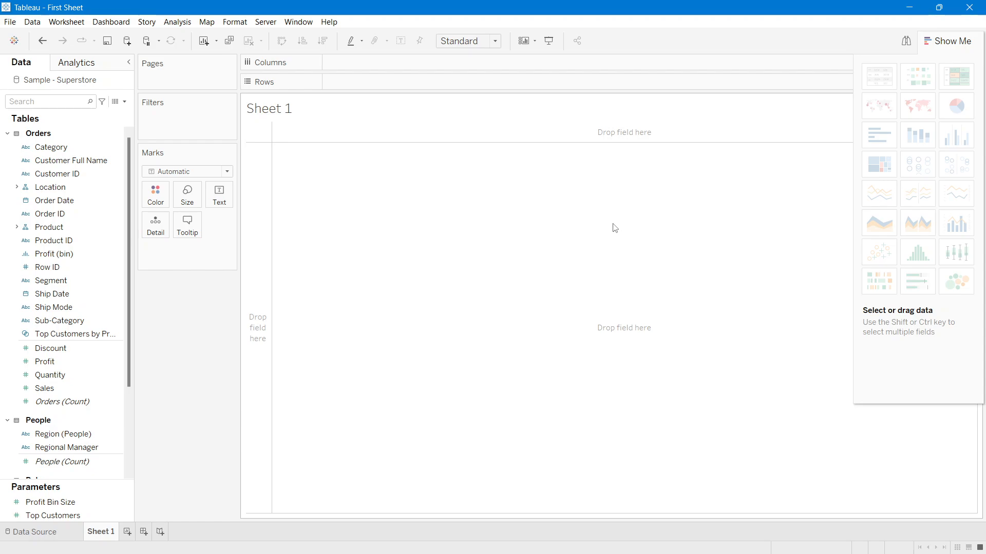
pyautogui.moveTo(63, 401); pyautogui.dragTo(207, 274)
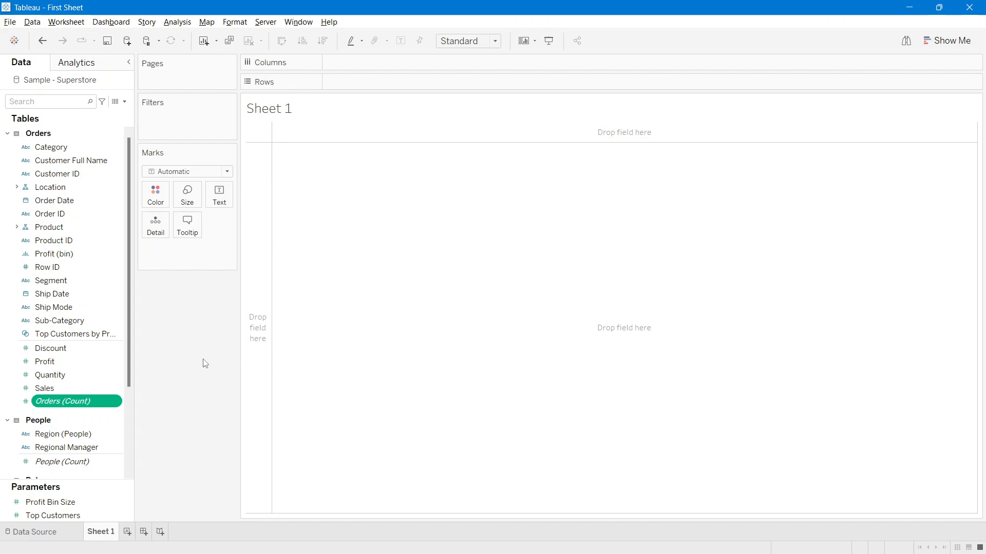
# Step: Highlight the Orders dimensions from Category through Top Customers, and the measures from Discount through Orders (Count)
pyautogui.click(66, 152)
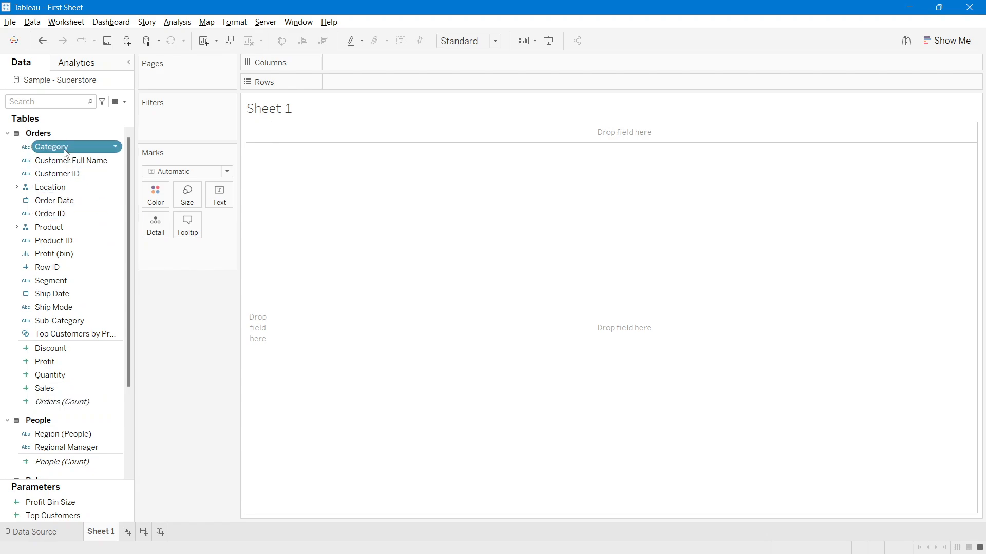
pyautogui.keyDown('shift'); pyautogui.click(60, 334); pyautogui.keyUp('shift')
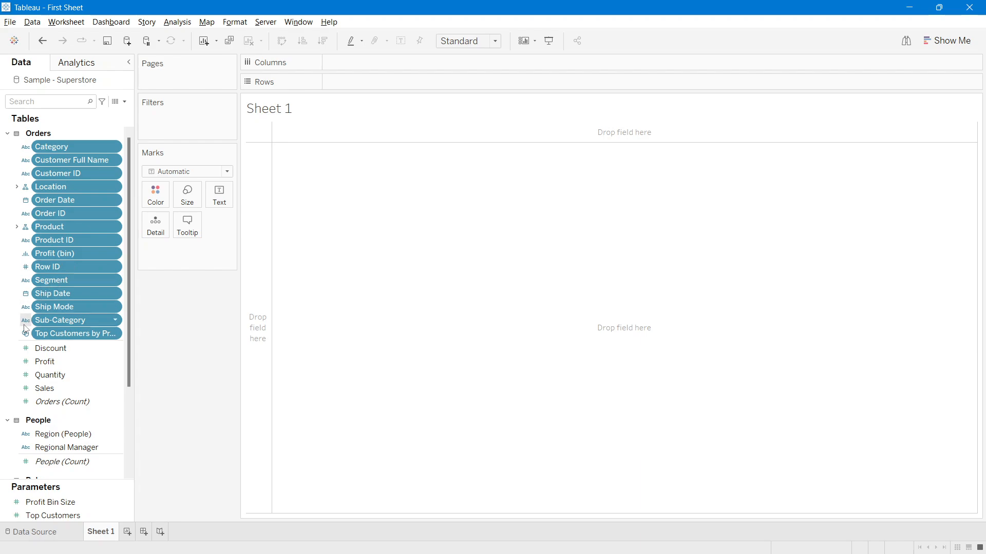
pyautogui.click(98, 354)
pyautogui.keyDown('shift'); pyautogui.click(61, 403); pyautogui.keyUp('shift')
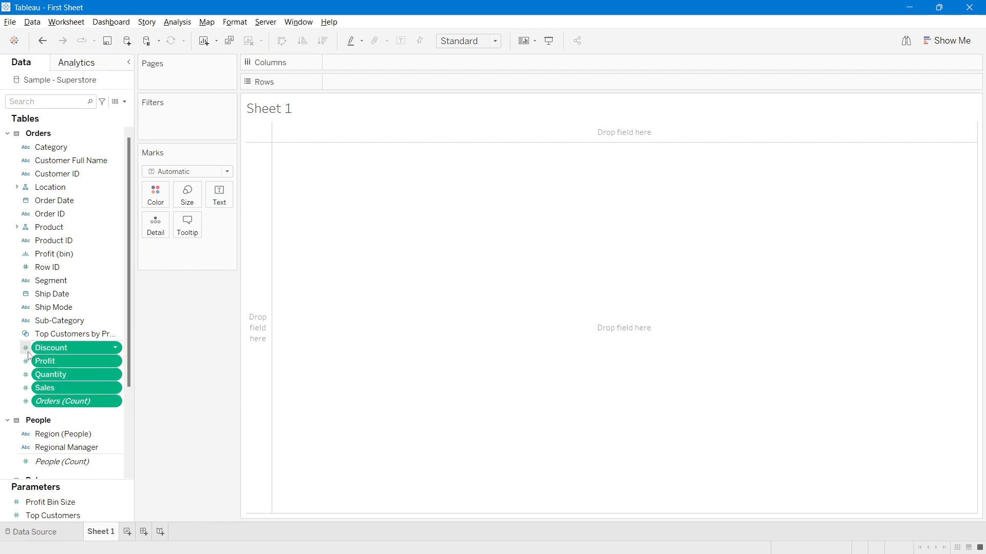
pyautogui.click(95, 336)
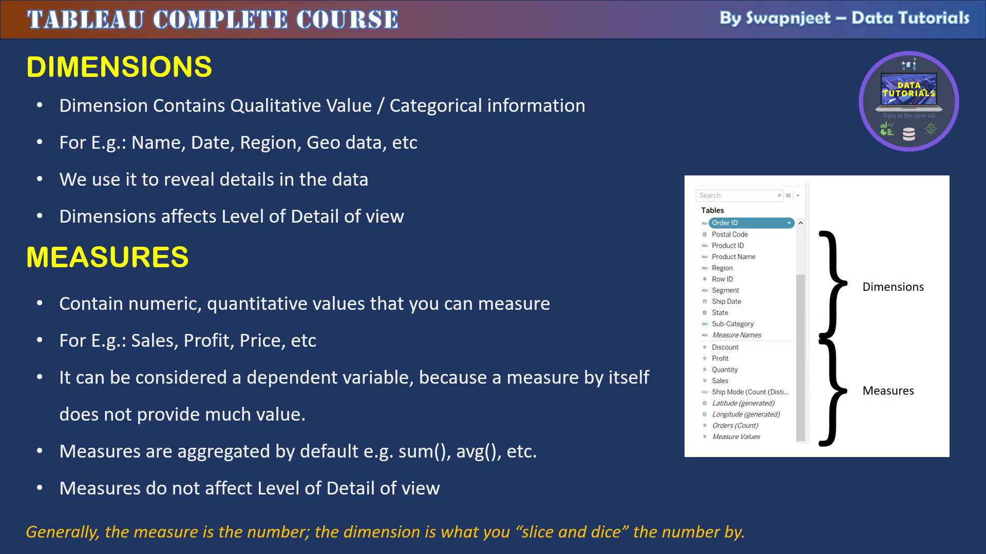
# Step: Switch from the slides back to Tableau, place the Category dimension on rows, and remove it again
pyautogui.hotkey('alt', 'Tab')
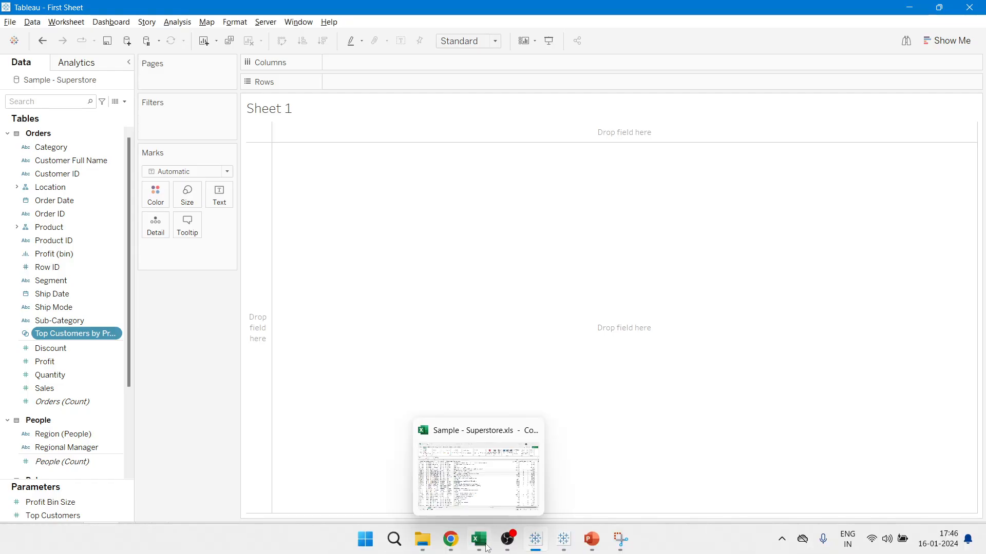
pyautogui.click(51, 147)
pyautogui.keyDown('ctrl'); pyautogui.click(51, 160); pyautogui.keyUp('ctrl')
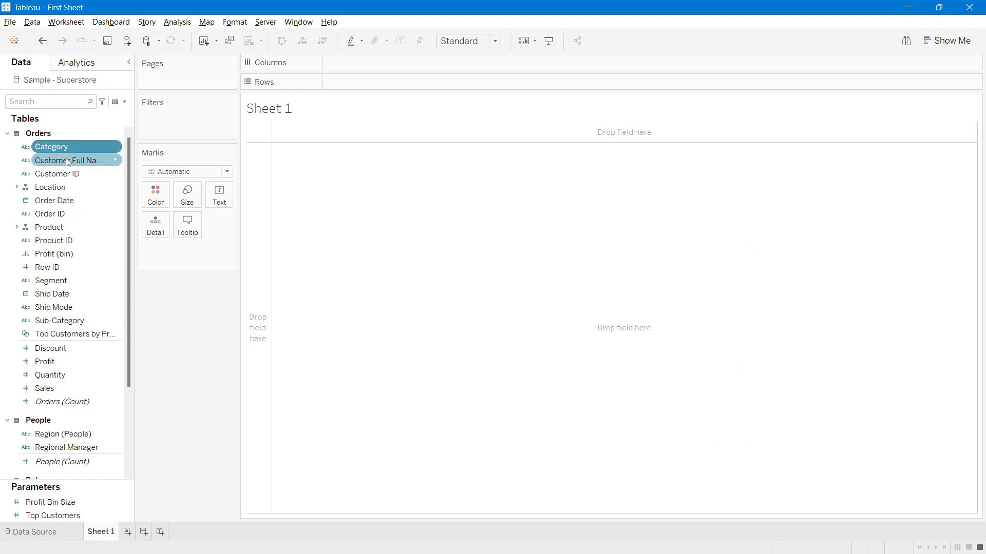
pyautogui.keyDown('ctrl'); pyautogui.click(51, 165); pyautogui.keyUp('ctrl')
pyautogui.moveTo(50, 147); pyautogui.dragTo(367, 93)
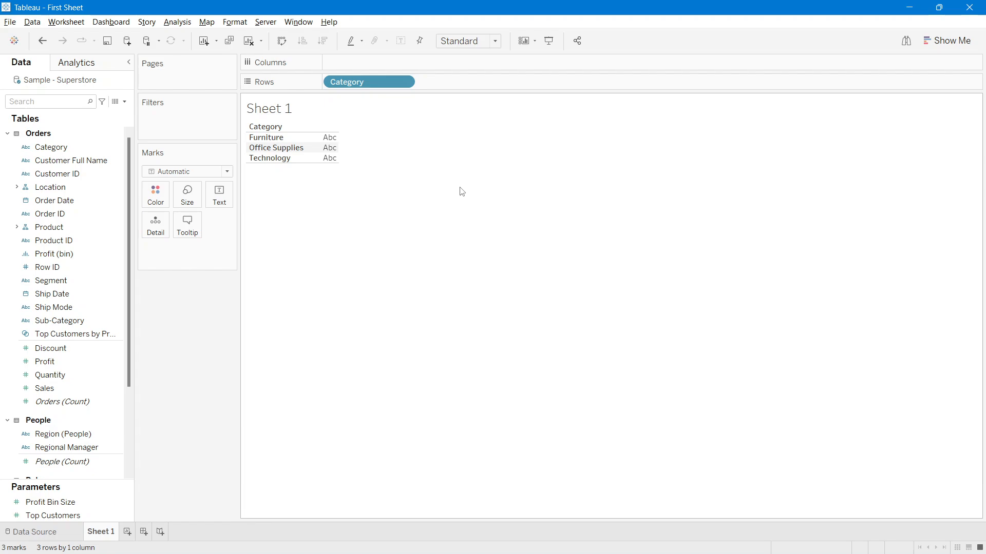
pyautogui.moveTo(362, 78); pyautogui.dragTo(97, 271)
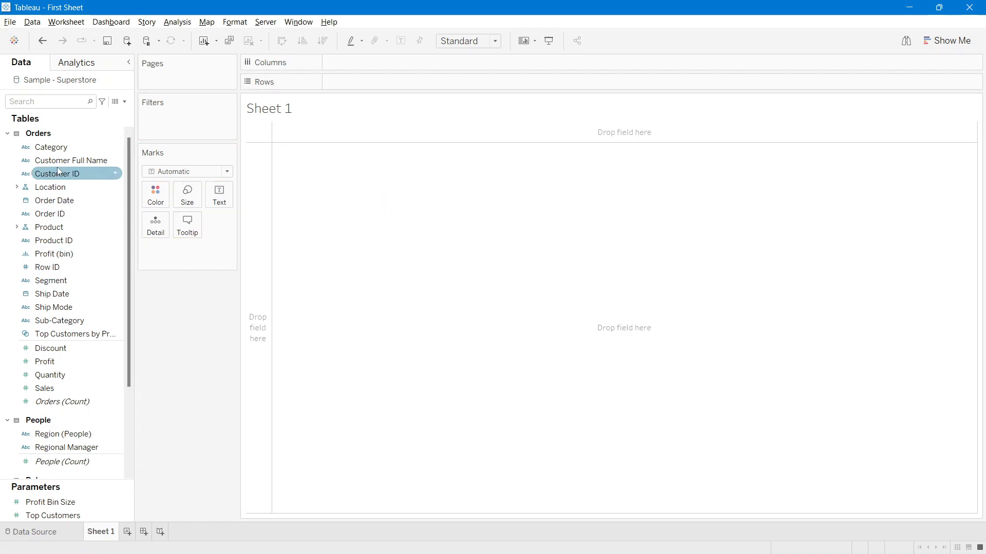
# Step: Place Customer Full Name on rows and look through the list of customers
pyautogui.moveTo(65, 161); pyautogui.dragTo(359, 82)
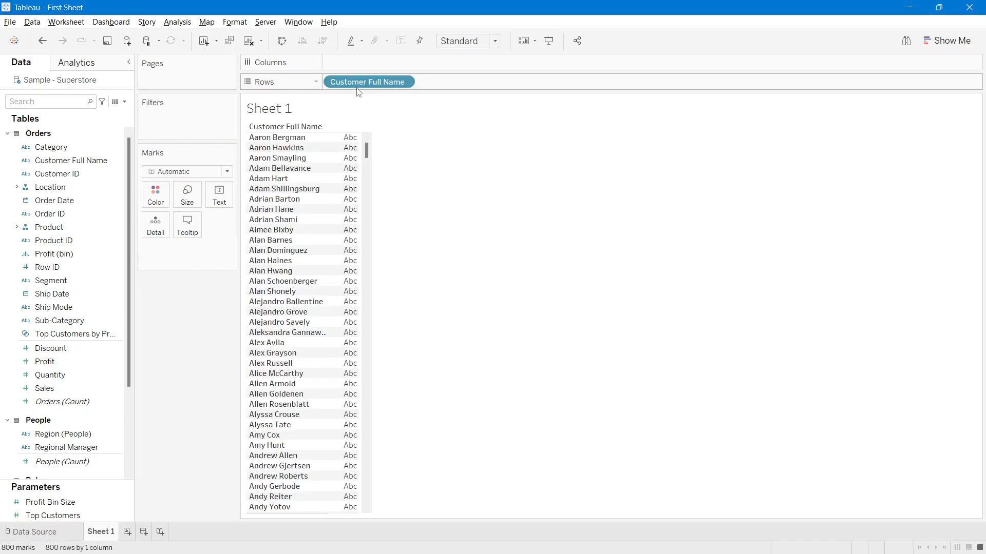
pyautogui.scroll(-9, 293, 205)
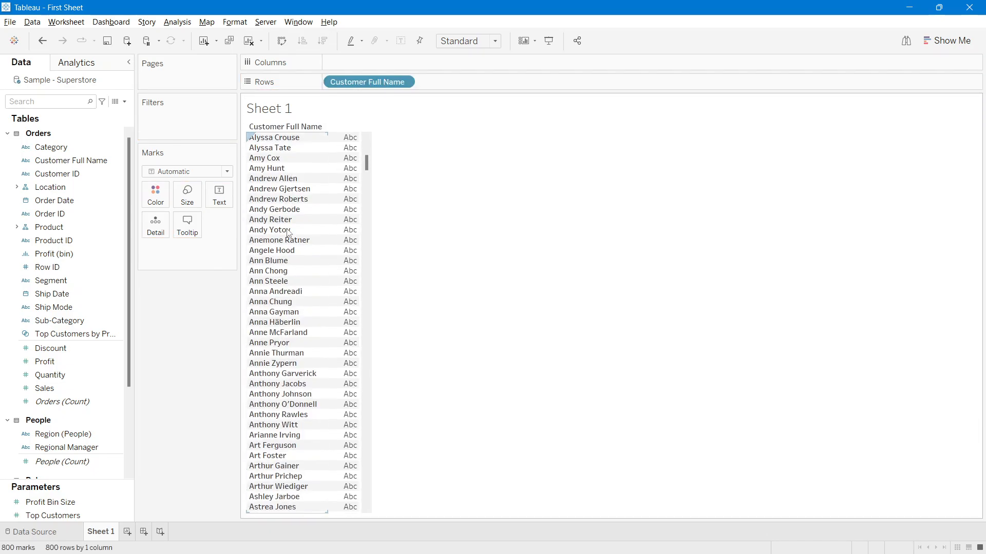
pyautogui.scroll(9, 287, 234)
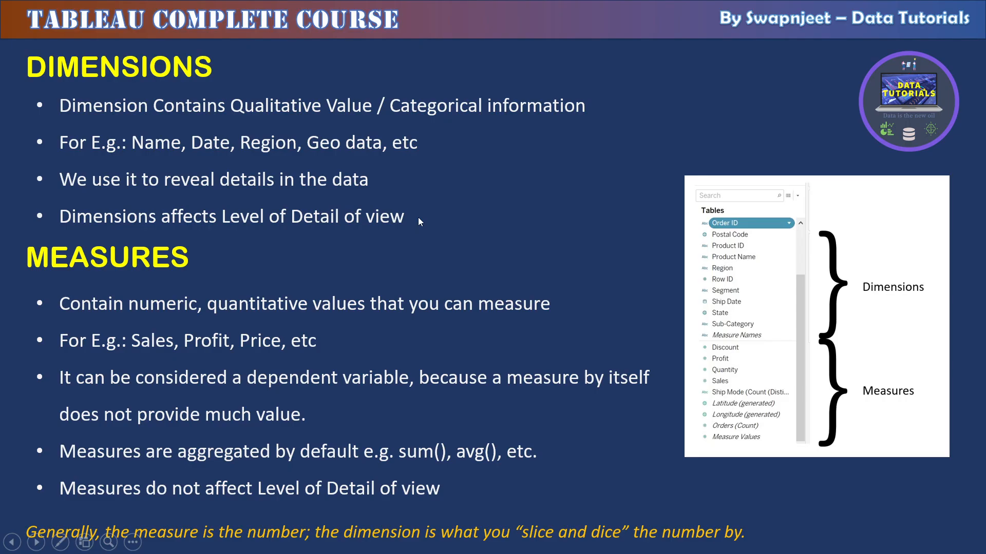
# Step: Return to Tableau, highlight the first three customers in the list, and remove Customer Full Name from rows
pyautogui.hotkey('alt', 'Tab')
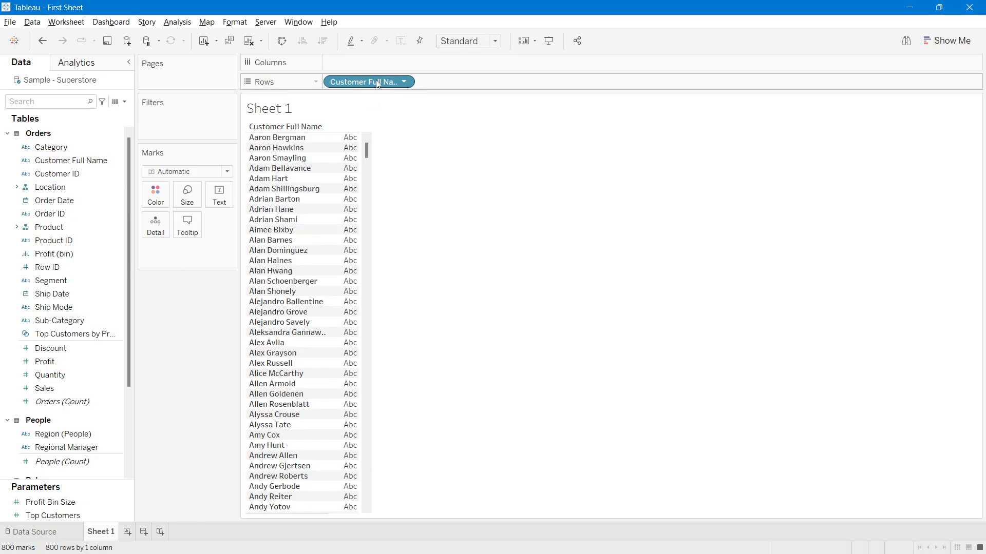
pyautogui.moveTo(367, 150); pyautogui.dragTo(394, 123)
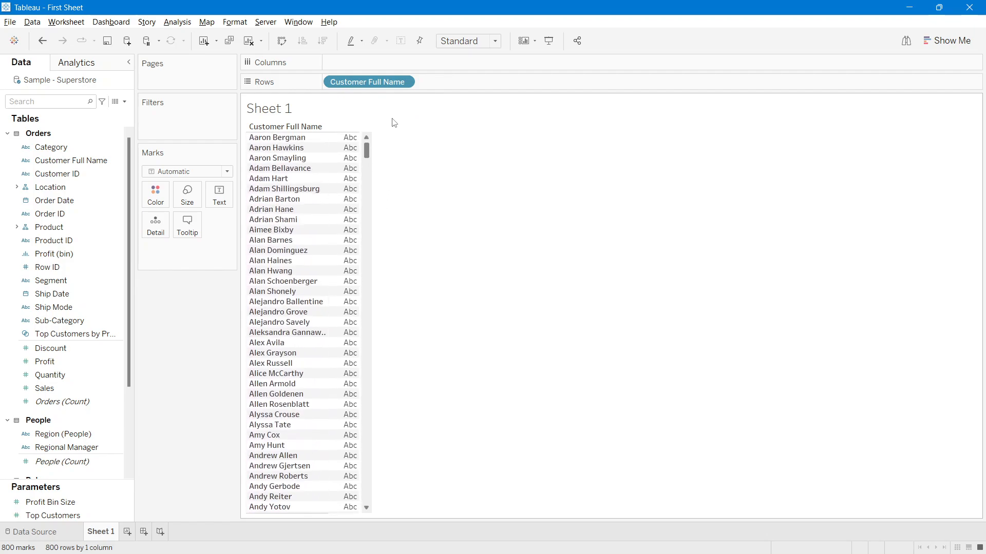
pyautogui.click(287, 139)
pyautogui.click(287, 148)
pyautogui.click(288, 158)
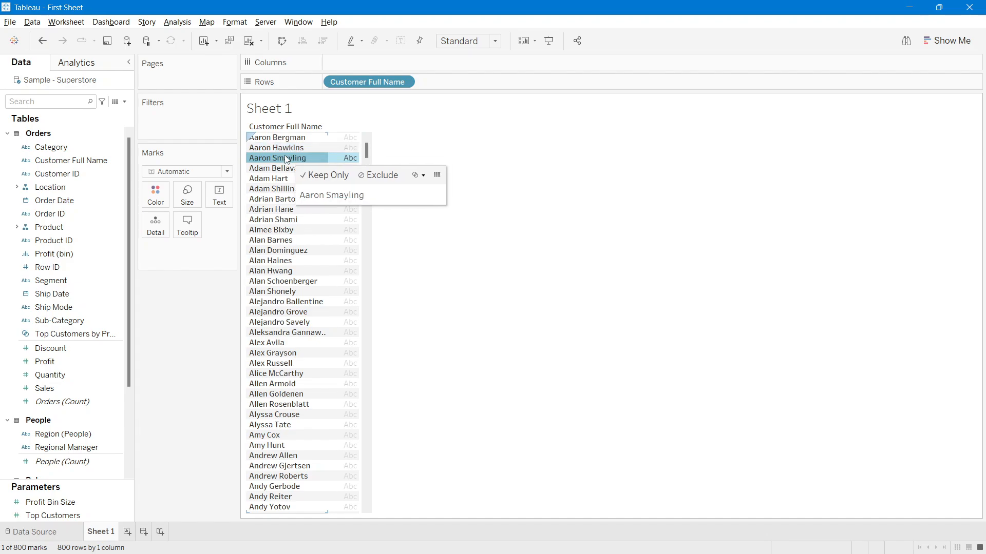
pyautogui.click(165, 342)
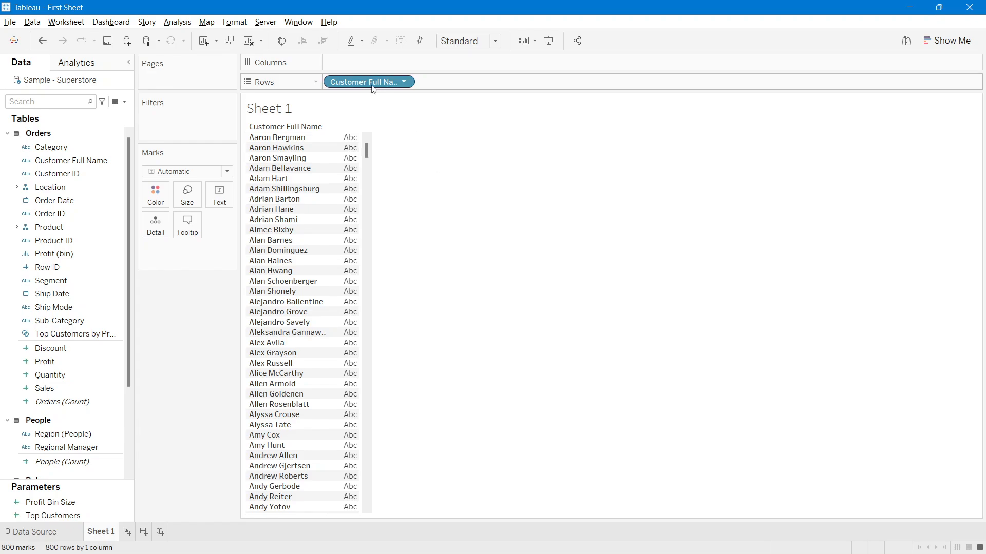
pyautogui.moveTo(371, 85); pyautogui.dragTo(509, 222)
# Step: Put Category on rows to split the view by category, and take it off again
pyautogui.moveTo(42, 153); pyautogui.dragTo(366, 83)
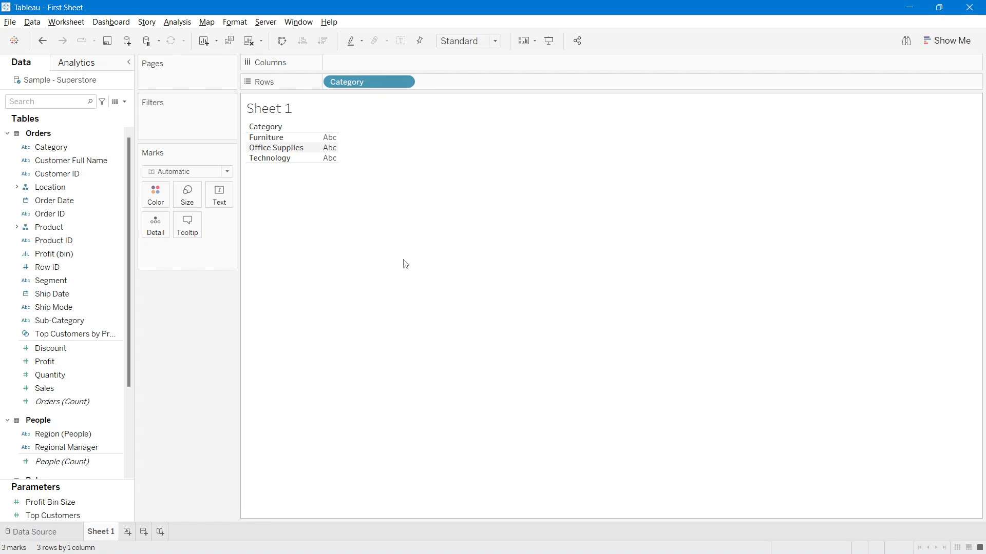
pyautogui.moveTo(361, 85); pyautogui.dragTo(397, 211)
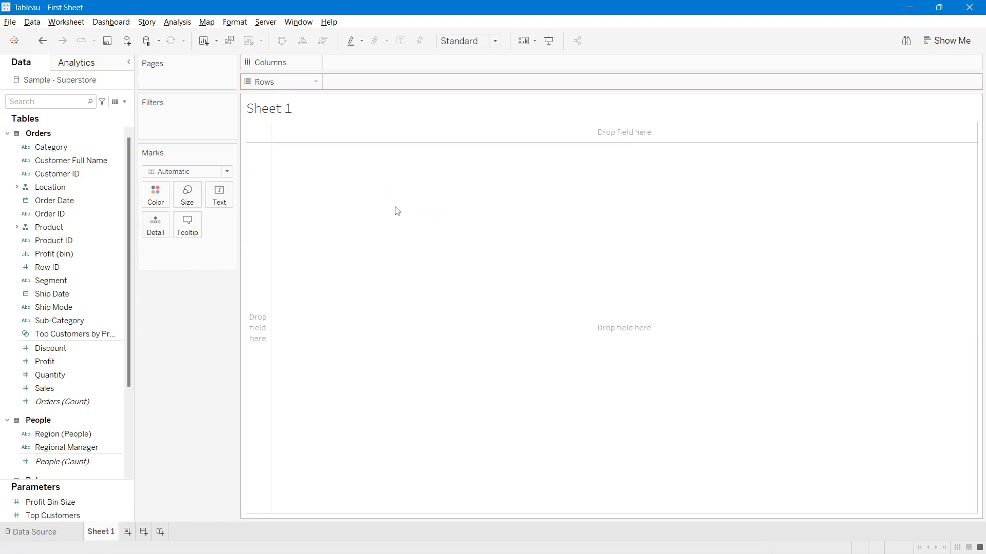
# Step: Place the Sales measure on rows to show it as a single aggregated bar
pyautogui.click(47, 395)
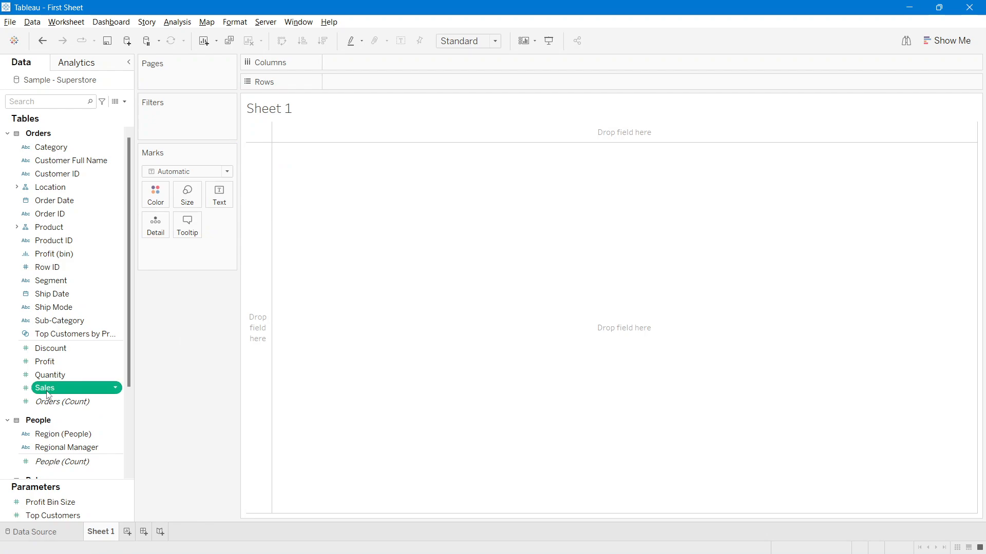
pyautogui.moveTo(47, 394); pyautogui.dragTo(349, 84)
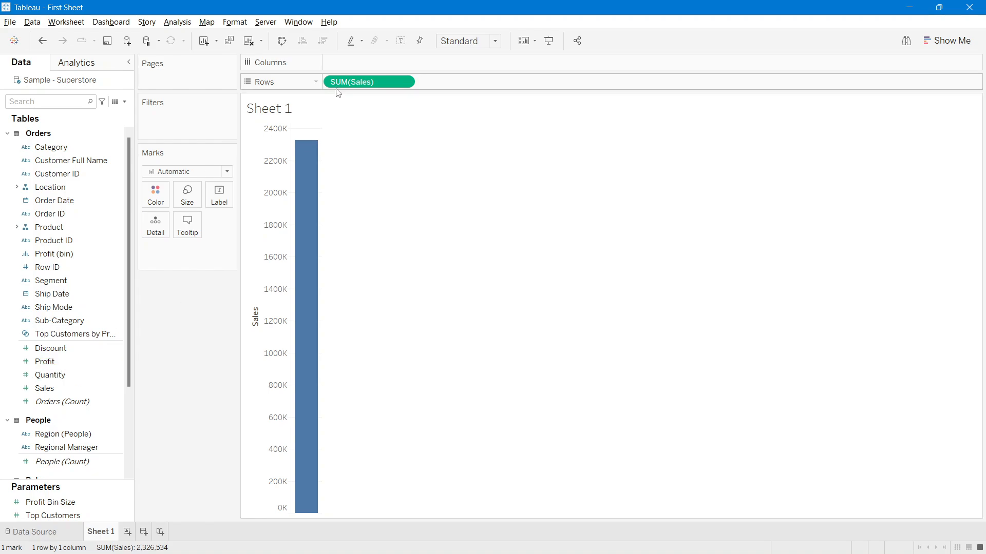
pyautogui.click(49, 389)
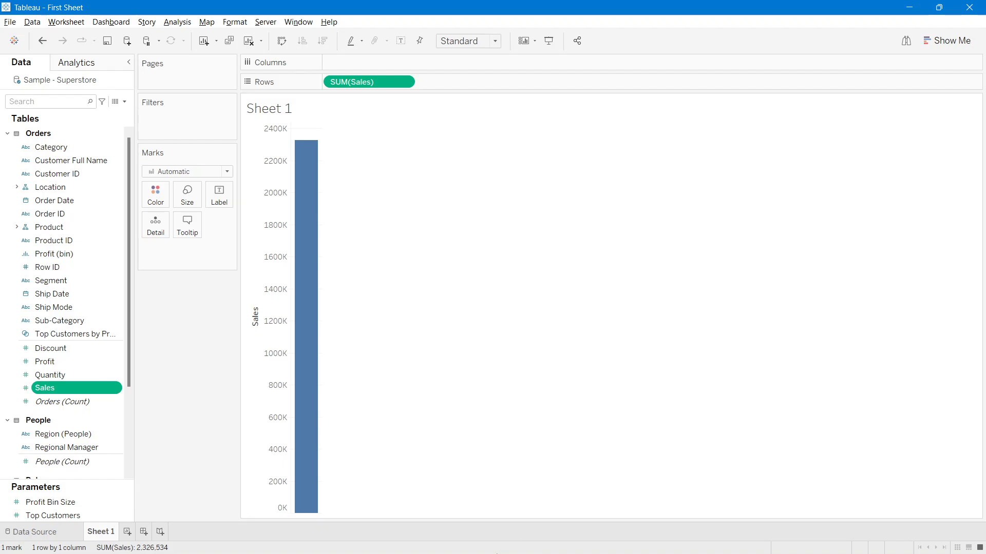
# Step: Switch to the Superstore workbook in Excel and highlight values in the Sales, Quantity and Discount columns
pyautogui.click(477, 539)
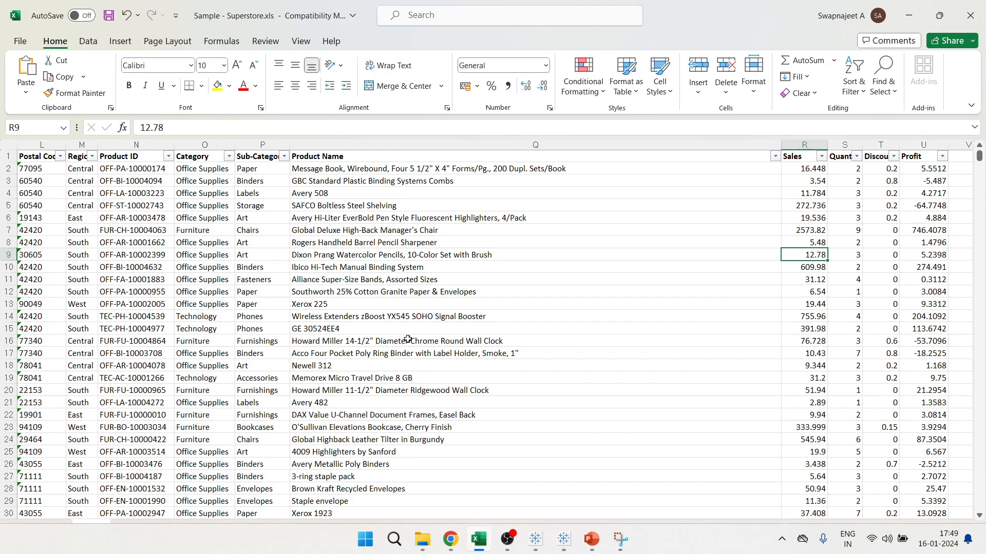
pyautogui.click(654, 318)
pyautogui.moveTo(814, 169); pyautogui.dragTo(812, 317)
pyautogui.moveTo(856, 172); pyautogui.dragTo(854, 279)
pyautogui.moveTo(885, 195); pyautogui.dragTo(890, 266)
pyautogui.click(843, 267)
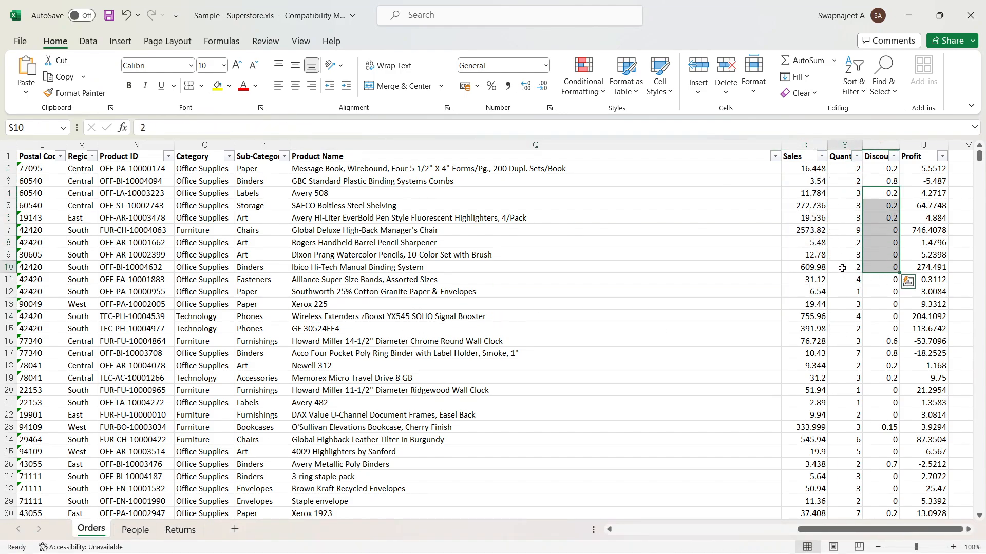
# Step: Compare the numeric Sales-to-Profit block with the descriptive Product ID-to-Product Name block by highlighting each in turn
pyautogui.moveTo(814, 169); pyautogui.dragTo(931, 389)
pyautogui.click(860, 294)
pyautogui.moveTo(808, 208); pyautogui.dragTo(947, 396)
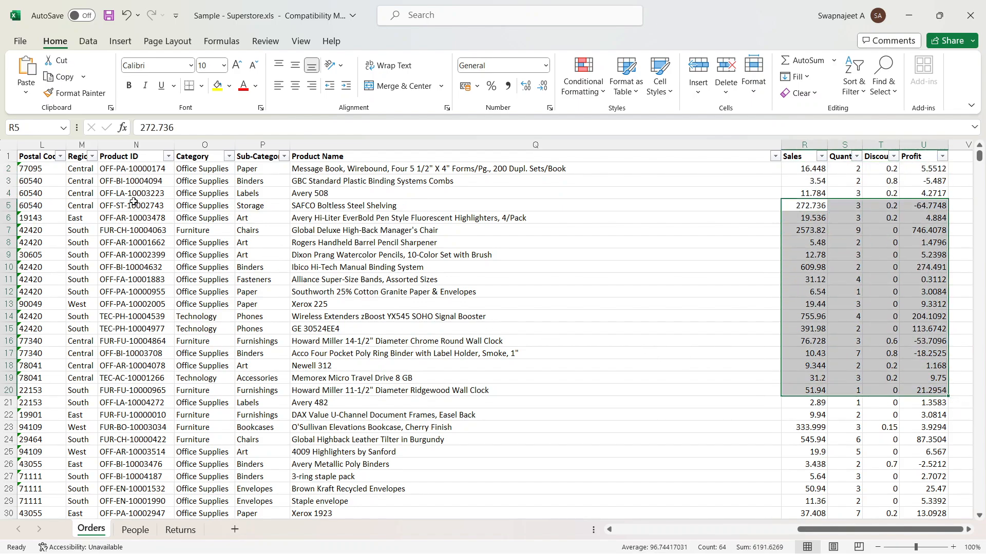
pyautogui.moveTo(134, 206); pyautogui.dragTo(431, 364)
pyautogui.moveTo(438, 387); pyautogui.dragTo(439, 387)
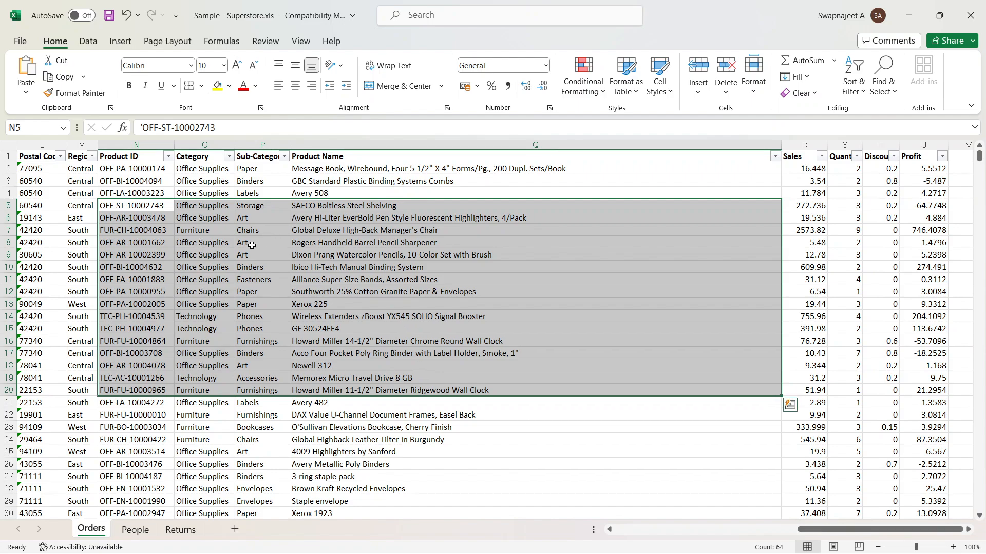
pyautogui.moveTo(809, 210); pyautogui.dragTo(917, 380)
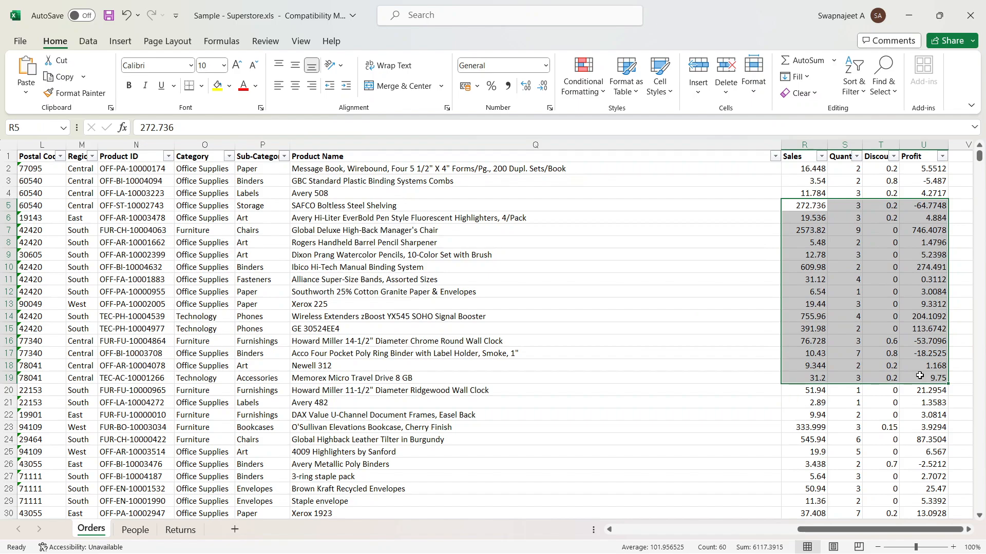
pyautogui.moveTo(142, 212); pyautogui.dragTo(467, 366)
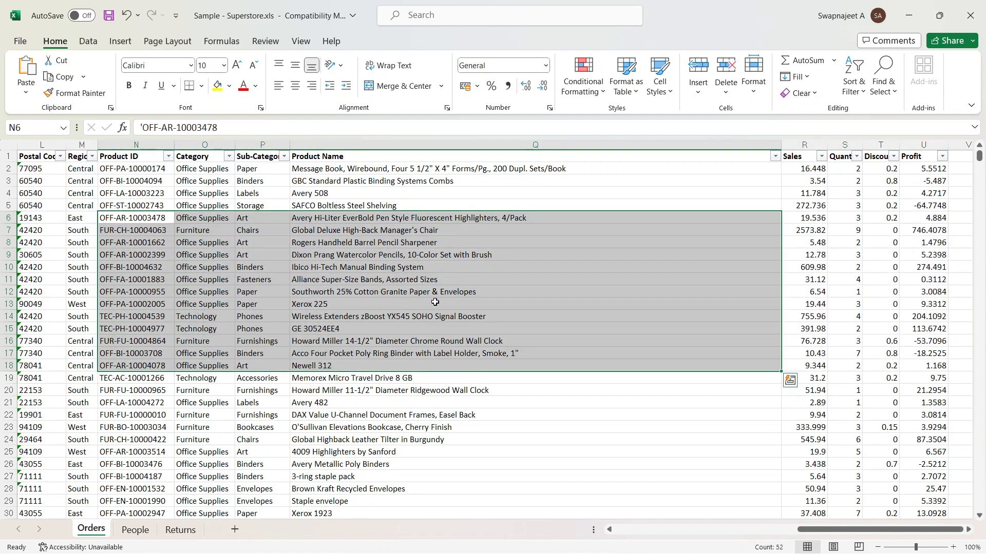
pyautogui.click(435, 303)
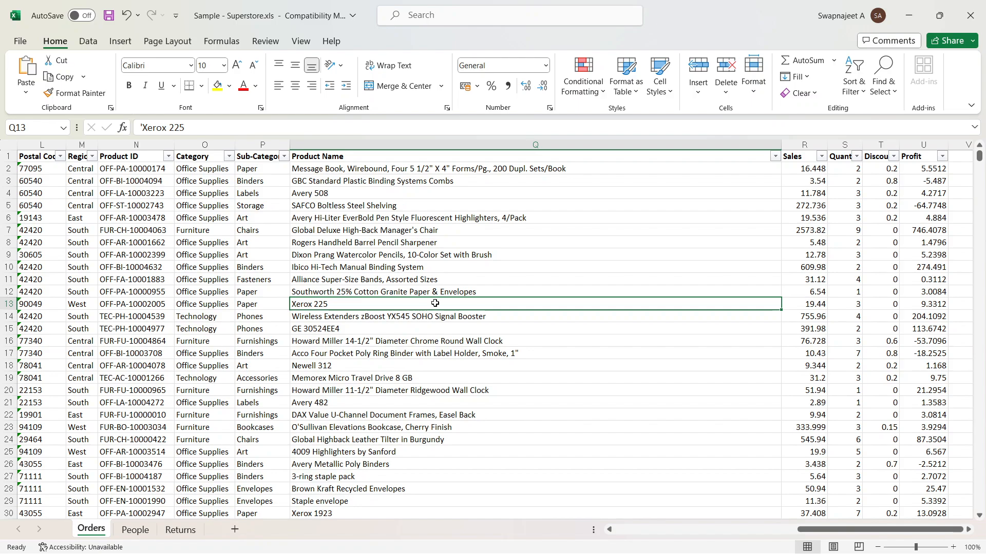
# Step: Pick out individual Sales amounts in rows 11, 10 and 15 of the Orders sheet
pyautogui.click(810, 277)
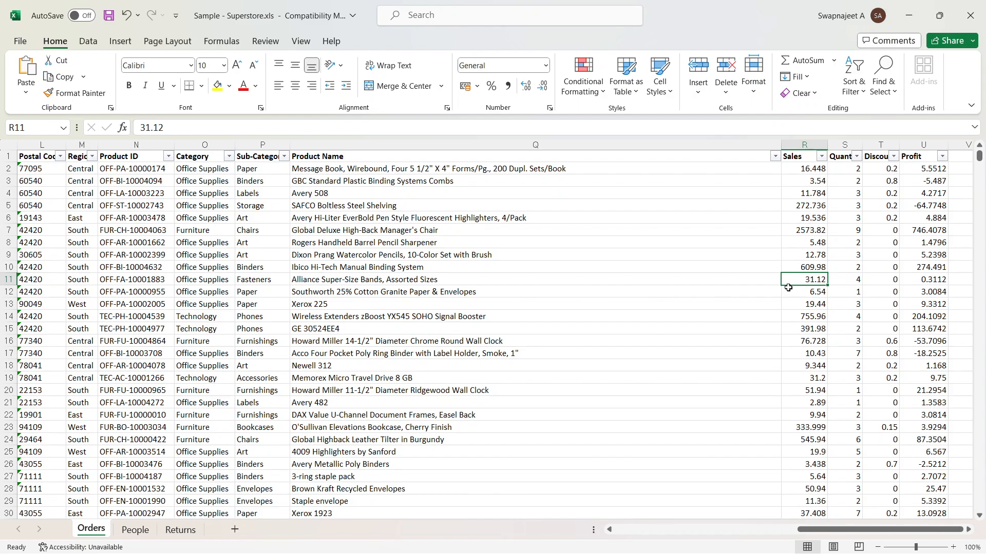
pyautogui.click(809, 268)
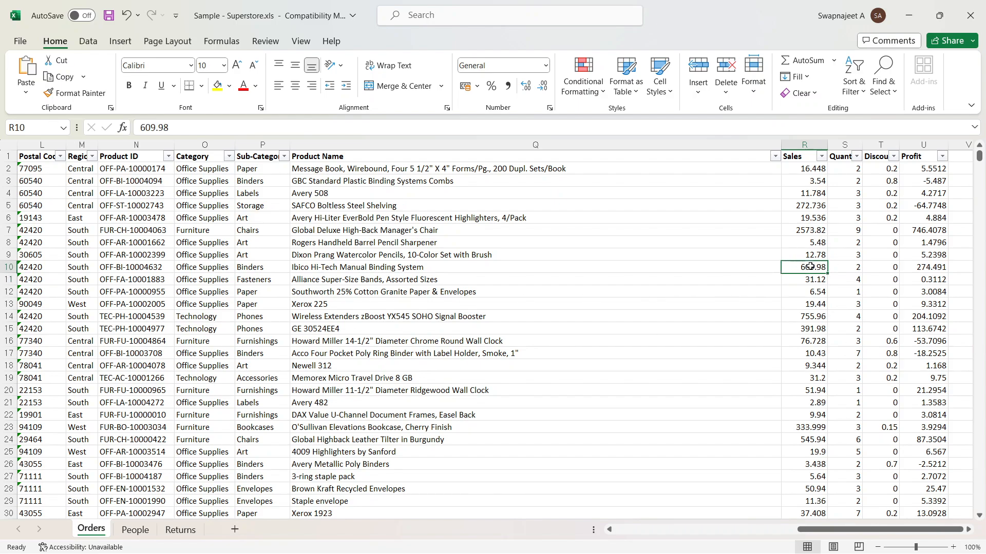
pyautogui.click(814, 329)
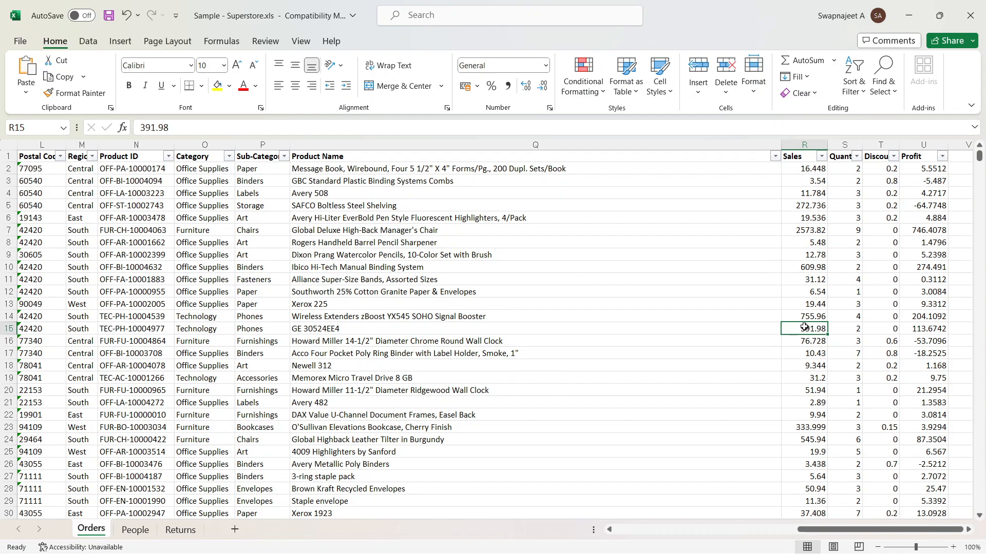
# Step: Examine the Category, Sub-Category and Product Name that describe the Sales amount in row 15
pyautogui.click(268, 330)
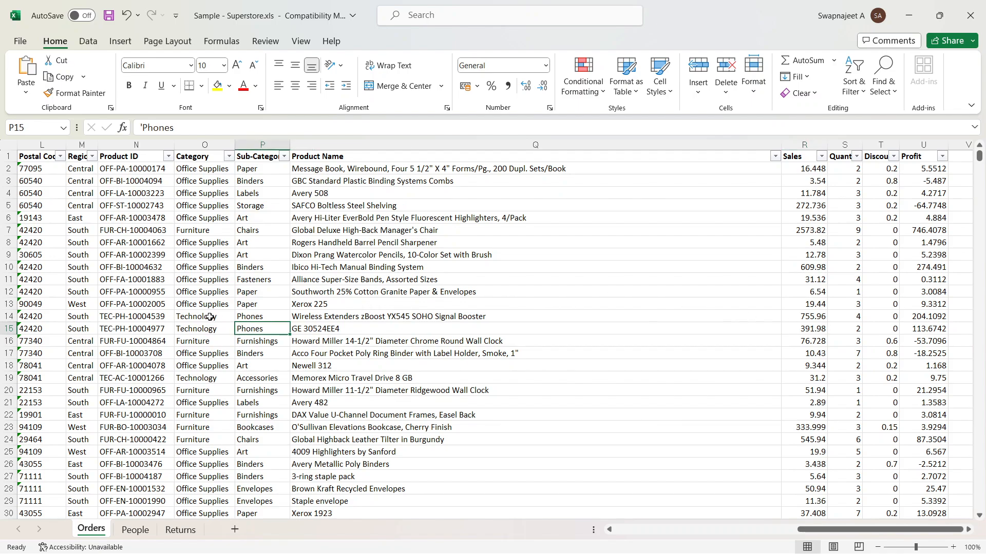
pyautogui.click(199, 333)
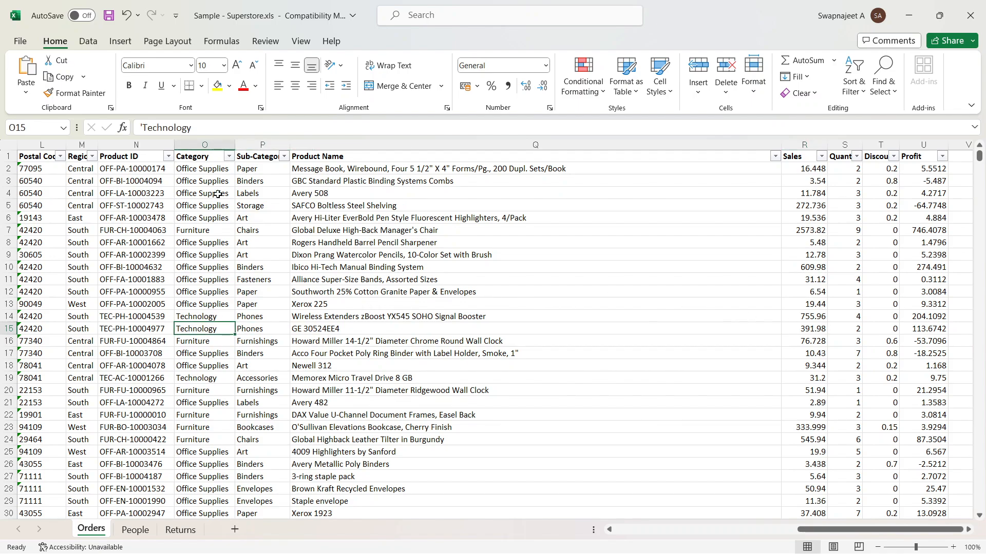
pyautogui.click(266, 325)
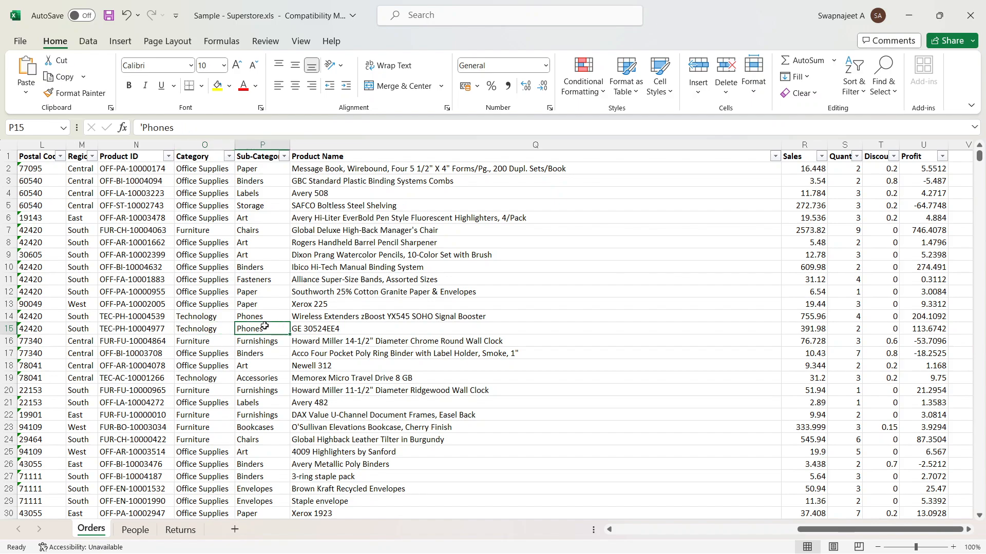
pyautogui.click(423, 334)
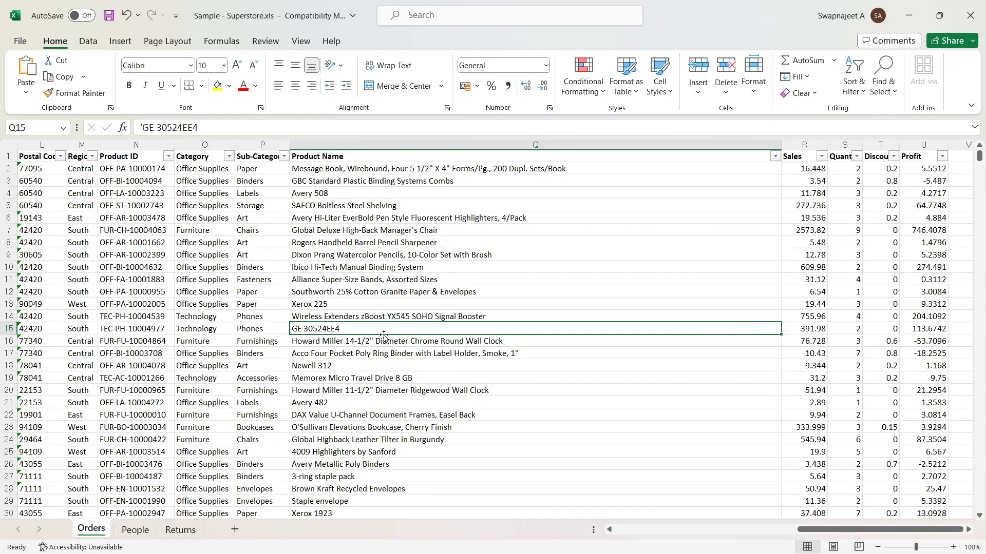
pyautogui.moveTo(210, 330); pyautogui.dragTo(318, 333)
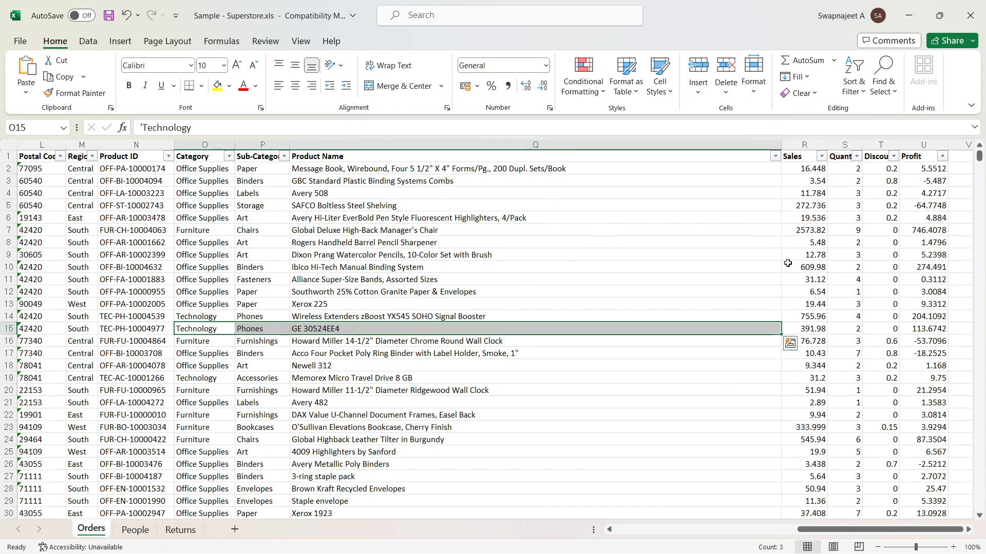
pyautogui.click(806, 323)
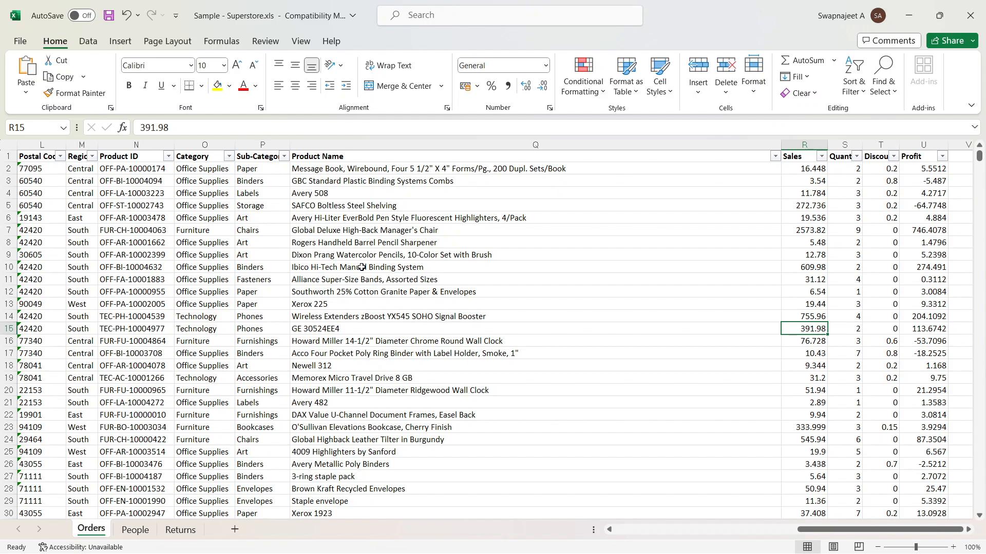
# Step: Switch back to Tableau and take Sales off rows
pyautogui.hotkey('alt', 'Tab')
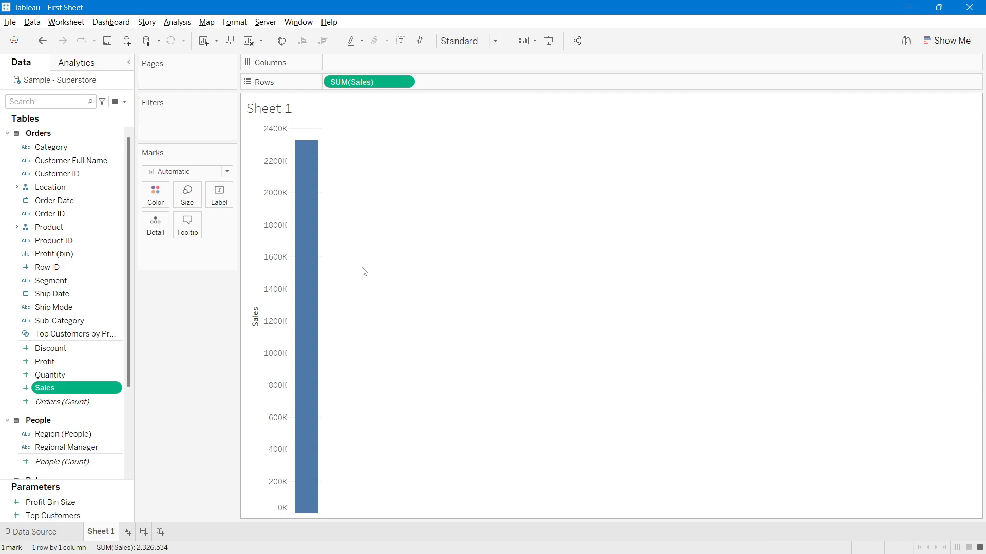
pyautogui.hotkey('alt', 'Tab')
pyautogui.hotkey('alt', 'Tab')
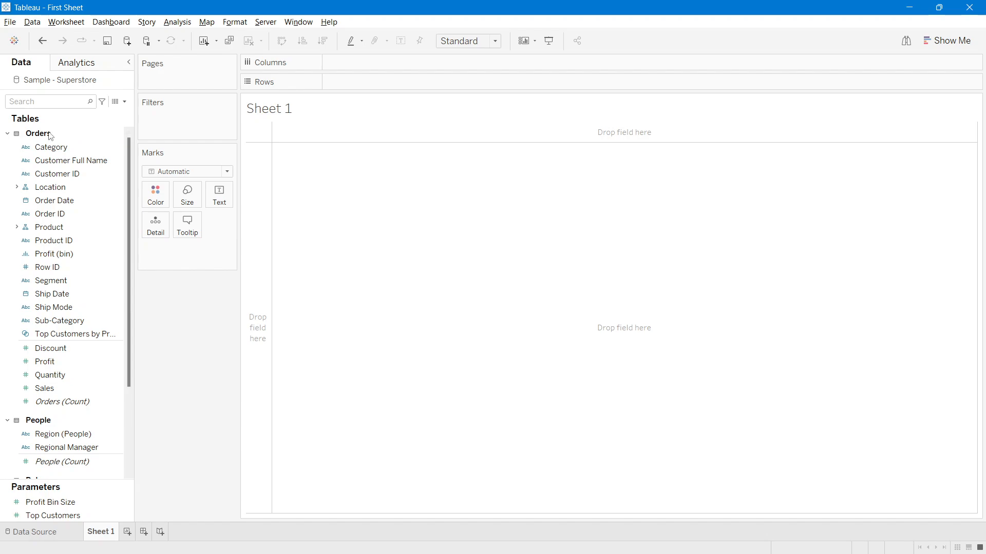
# Step: Point out the Category dimension, review the Dimensions and Measures slide, and return to Tableau
pyautogui.click(62, 148)
pyautogui.hotkey('alt', 'Tab')
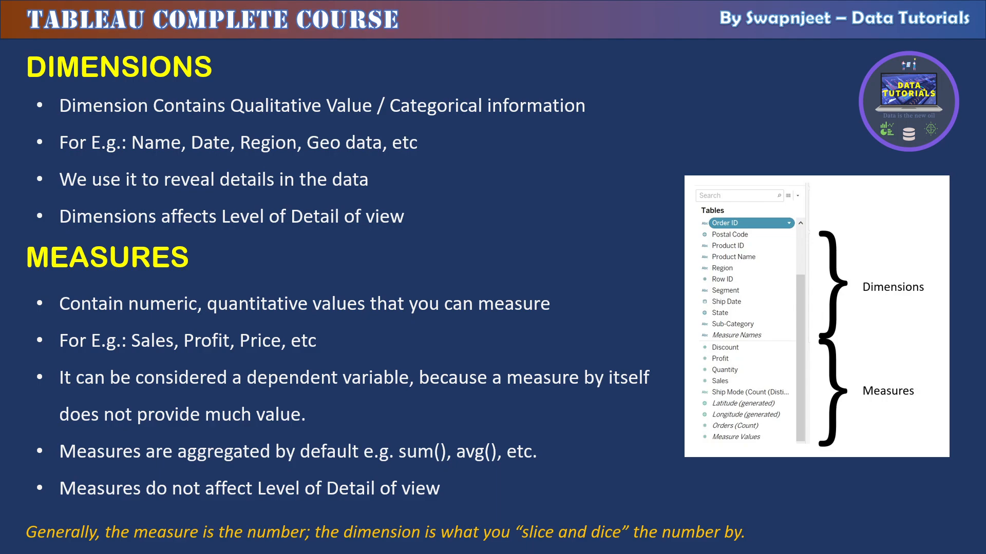
pyautogui.hotkey('alt', 'Tab')
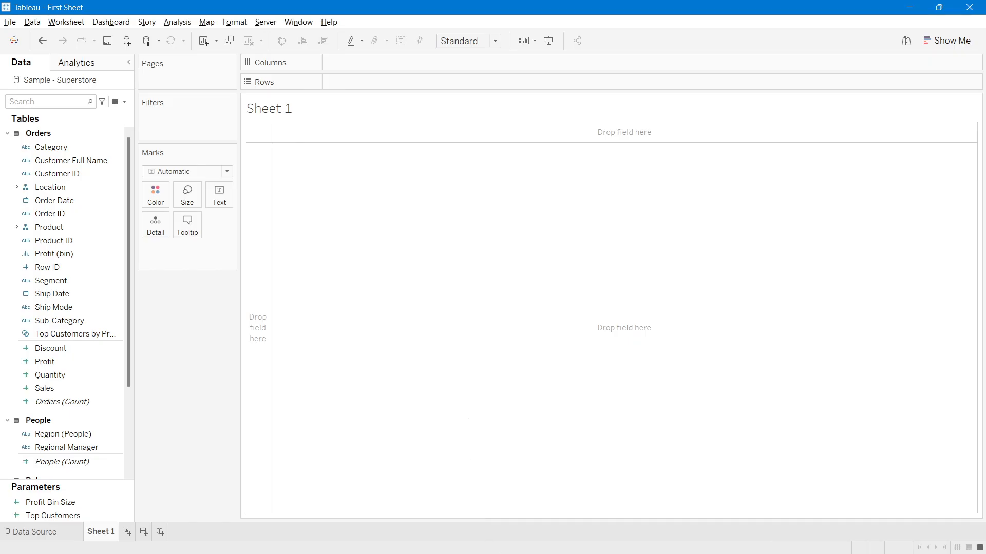
# Step: Check the Orders sheet in Excel, then return to Tableau and select the Category dimension
pyautogui.click(497, 542)
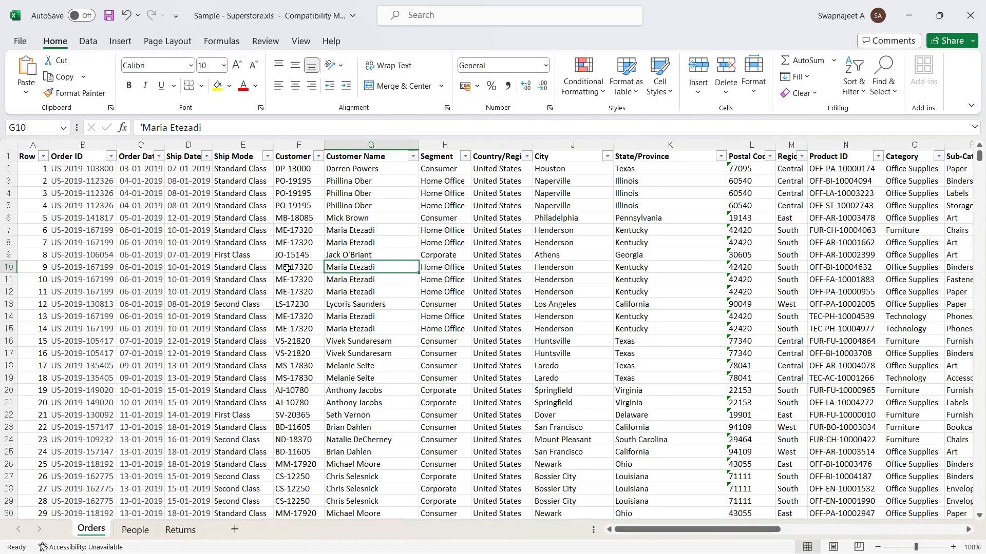
pyautogui.click(812, 324)
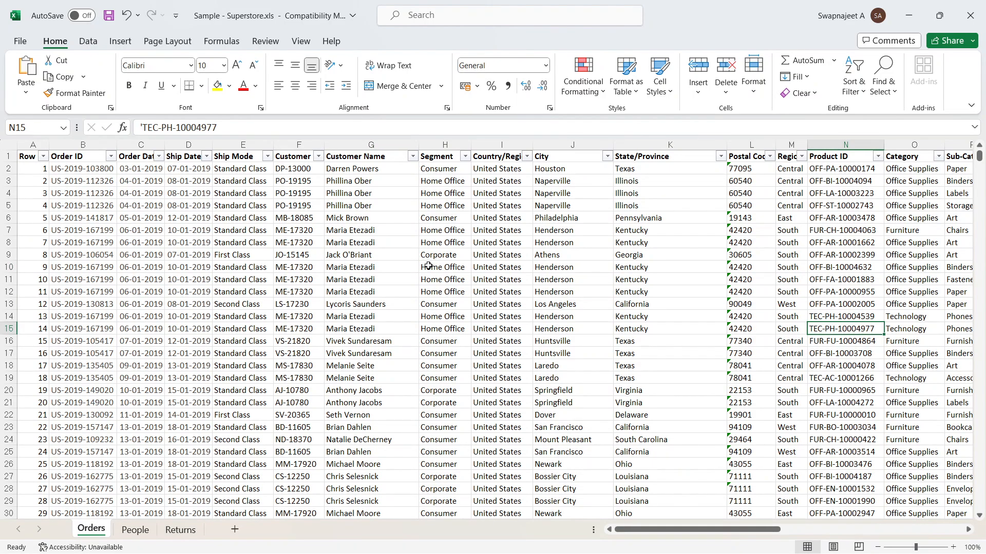
pyautogui.hotkey('alt', 'Tab')
pyautogui.click(385, 249)
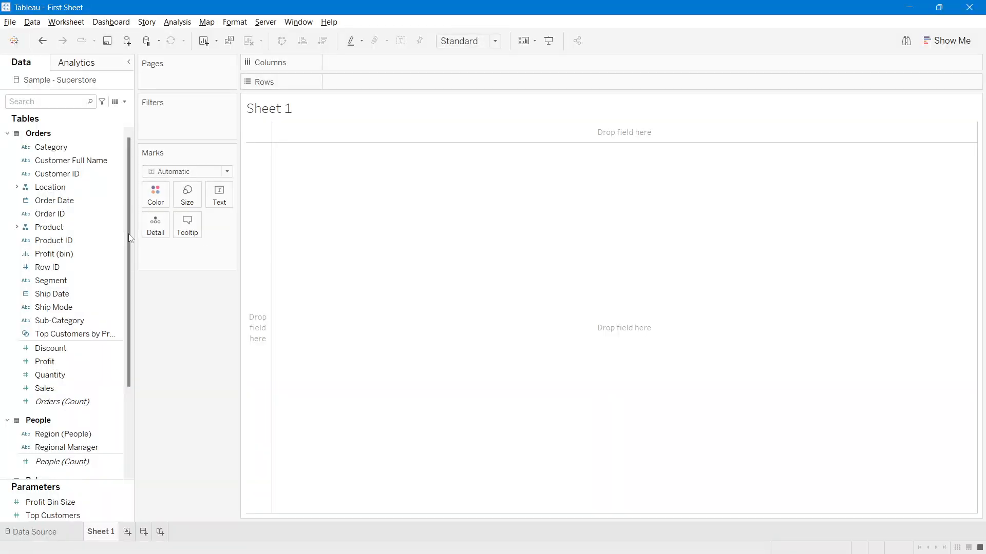
pyautogui.click(58, 149)
pyautogui.click(58, 150)
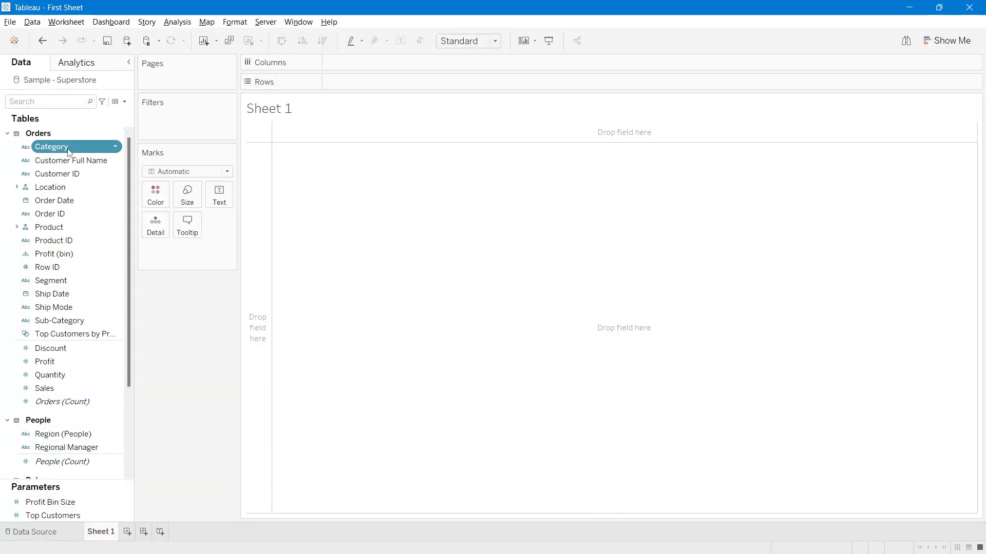
# Step: Switch to the Excel workbook and view the distinct Category values in the column's filter list without filtering
pyautogui.hotkey('alt', 'Tab')
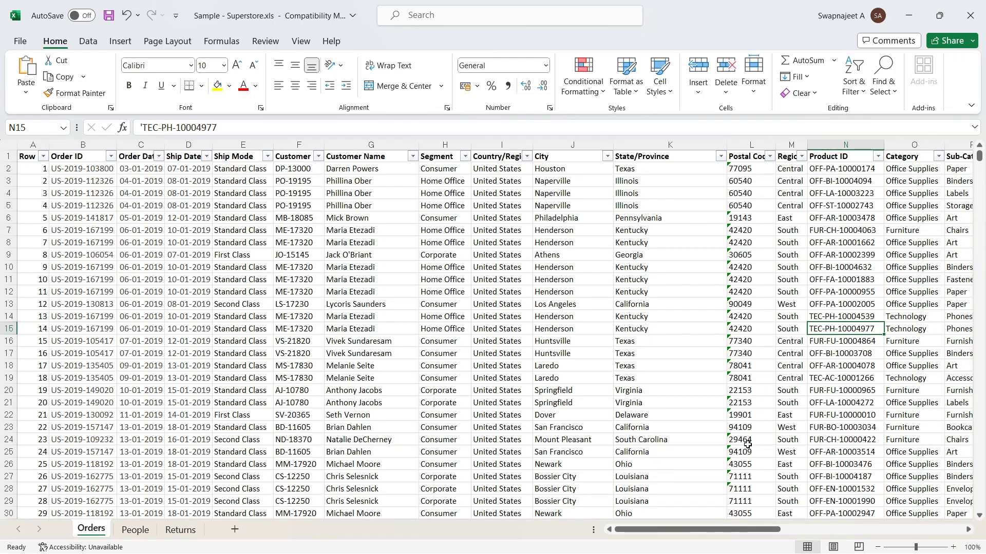
pyautogui.moveTo(725, 530); pyautogui.dragTo(825, 530)
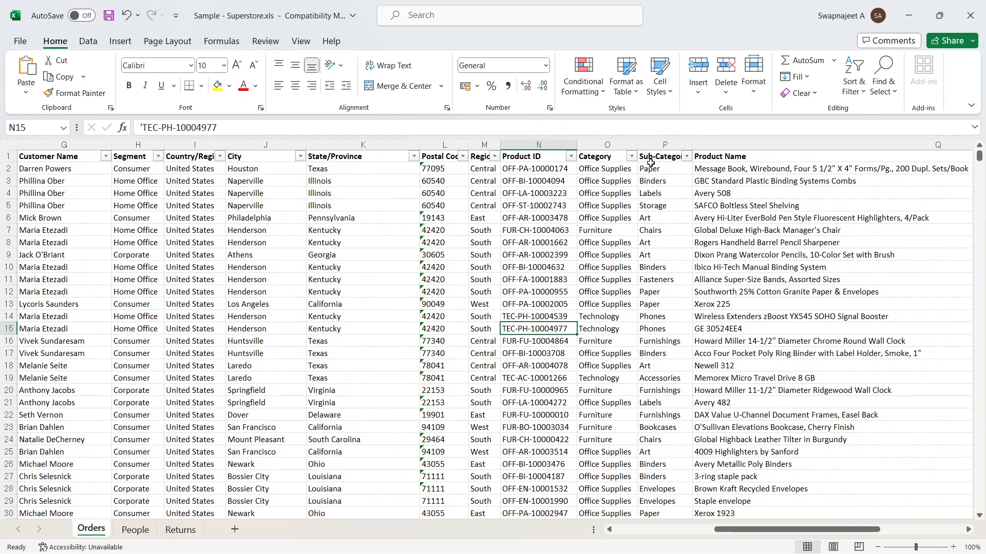
pyautogui.click(632, 158)
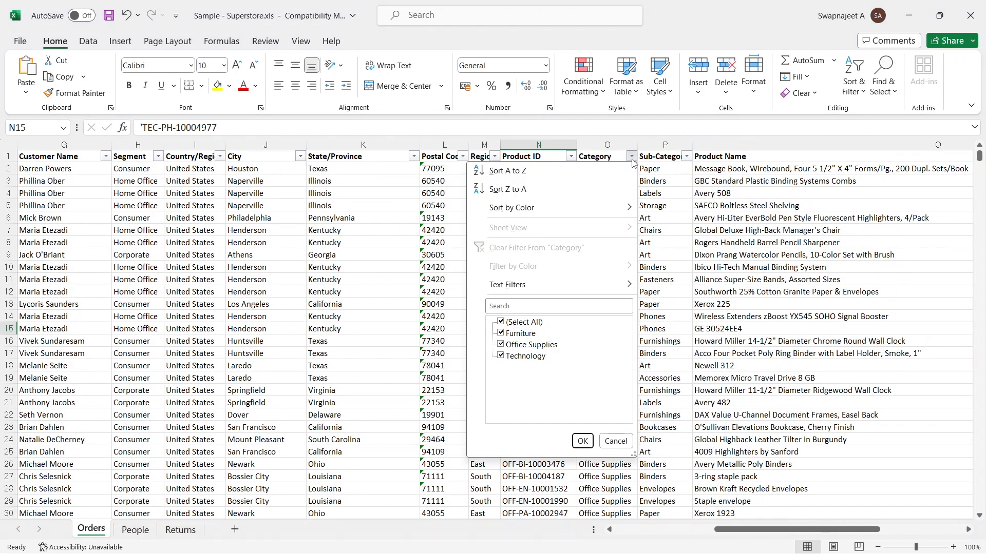
pyautogui.click(703, 216)
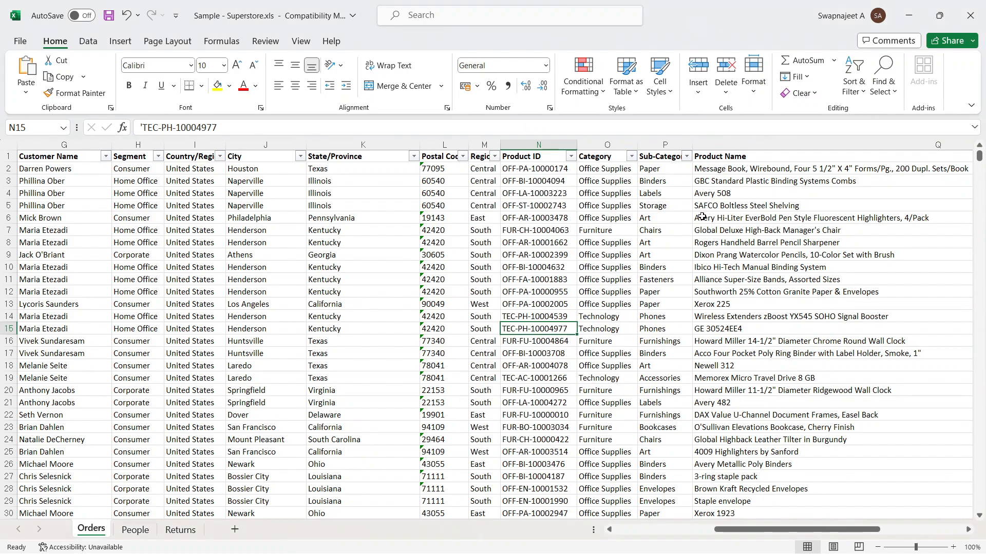
# Step: Point out Office Supplies, Furniture and Technology entries in the Category column and highlight rows 2 to 20
pyautogui.click(617, 171)
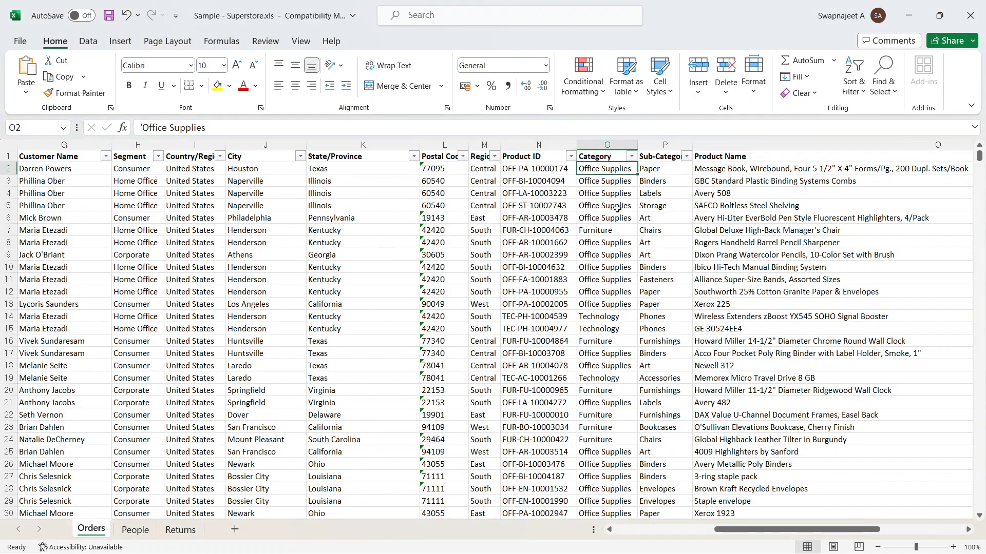
pyautogui.click(598, 184)
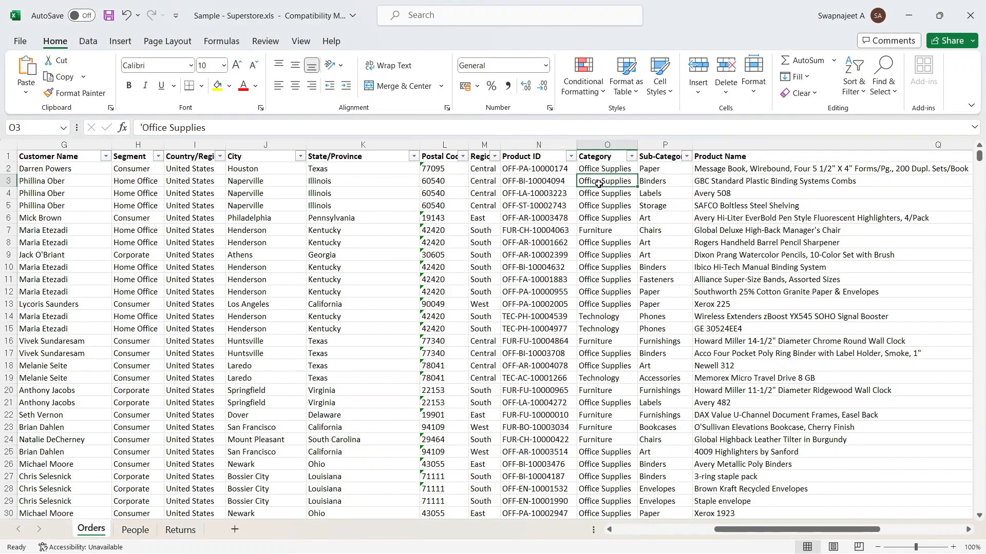
pyautogui.click(606, 231)
pyautogui.click(617, 327)
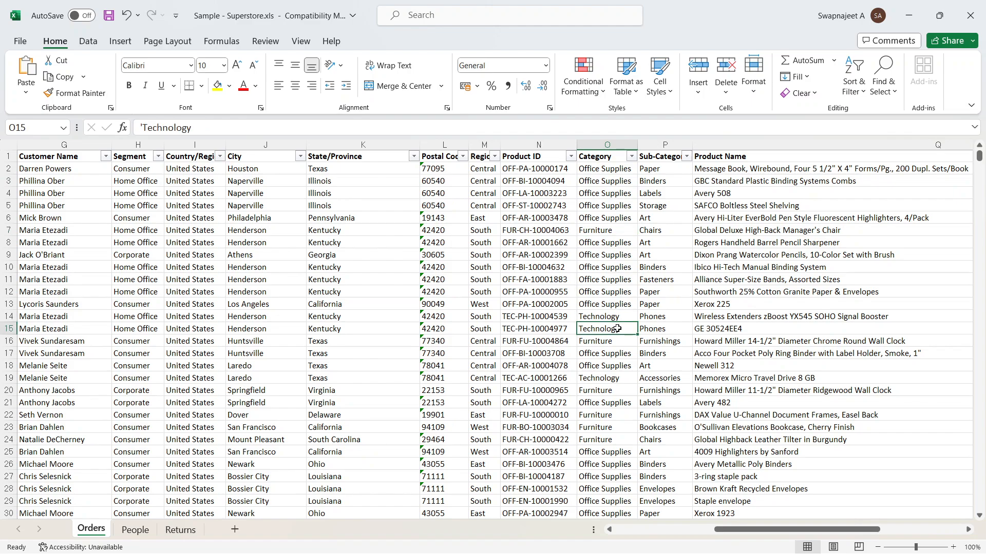
pyautogui.moveTo(605, 170); pyautogui.dragTo(608, 390)
pyautogui.click(609, 294)
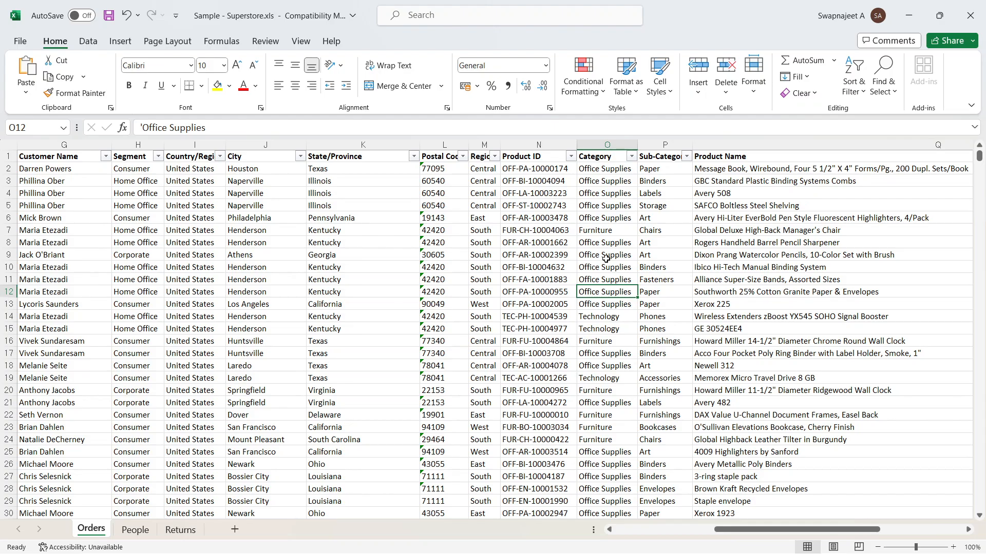
# Step: Switch from Excel to the Dimensions and Measures slide and review the description of measures
pyautogui.hotkey('alt', 'Tab')
pyautogui.hotkey('alt', 'Tab')
pyautogui.hotkey('alt', 'Tab')
pyautogui.click(483, 223)
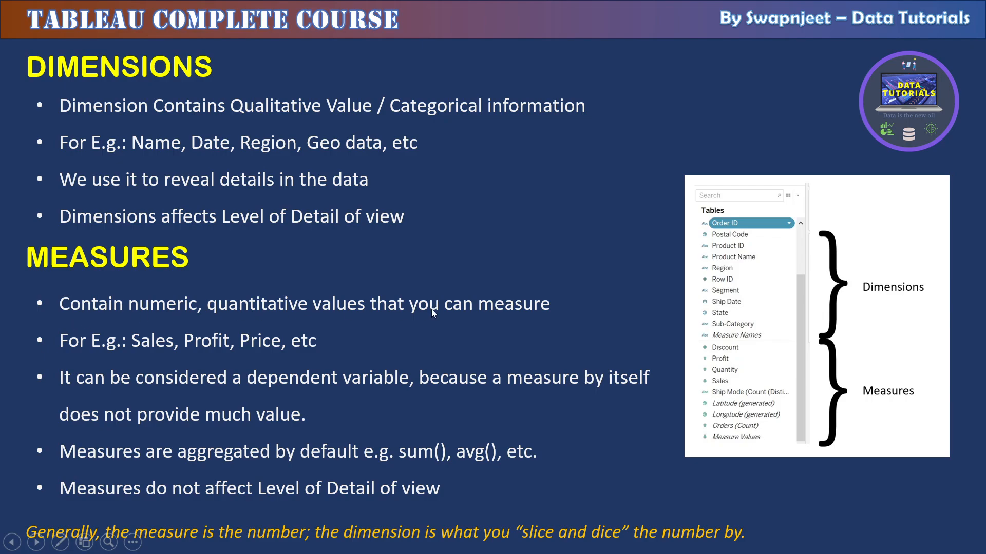
# Step: Switch to Tableau and point out the Discount, Profit, Quantity and Sales measures of the Orders table
pyautogui.hotkey('alt', 'Tab')
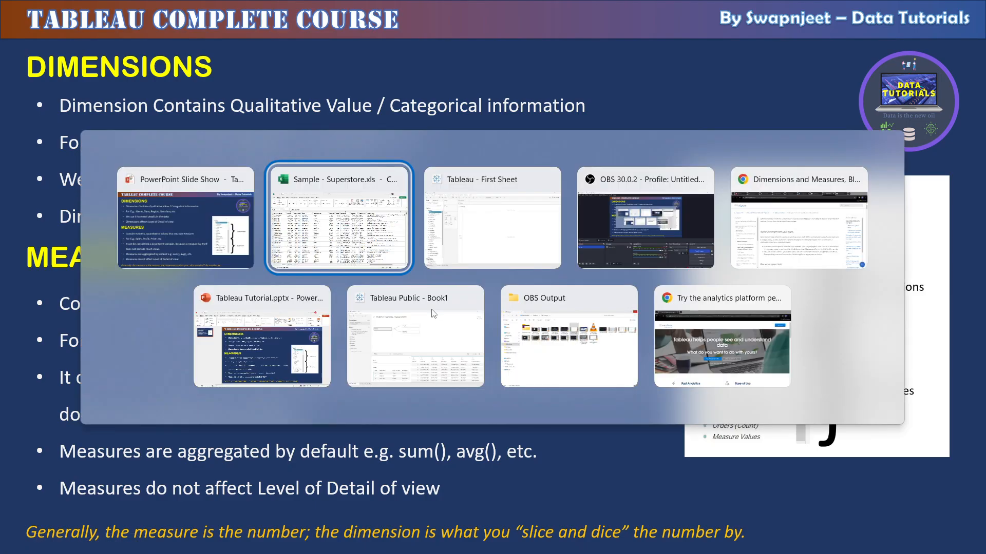
pyautogui.hotkey('alt', 'Tab')
pyautogui.press('Tab')
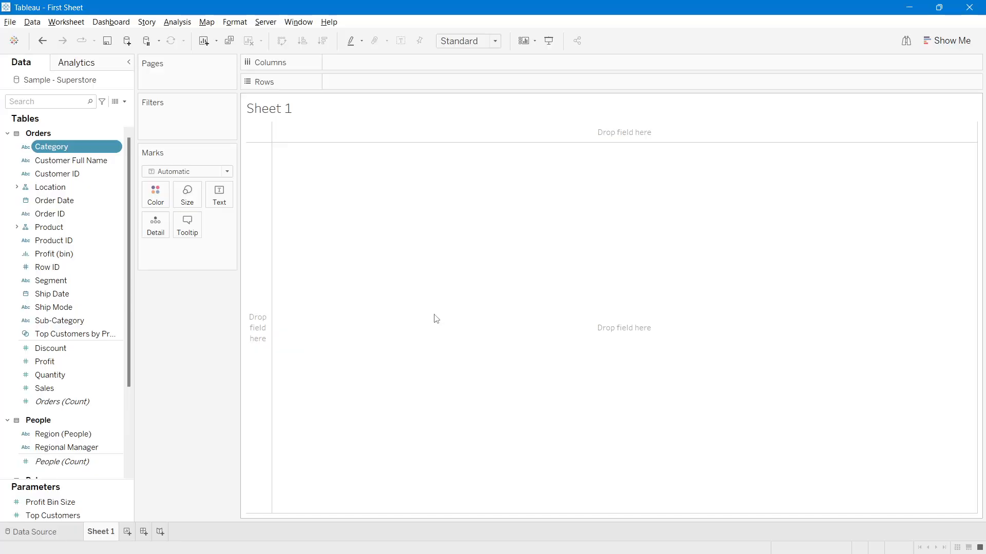
pyautogui.click(57, 349)
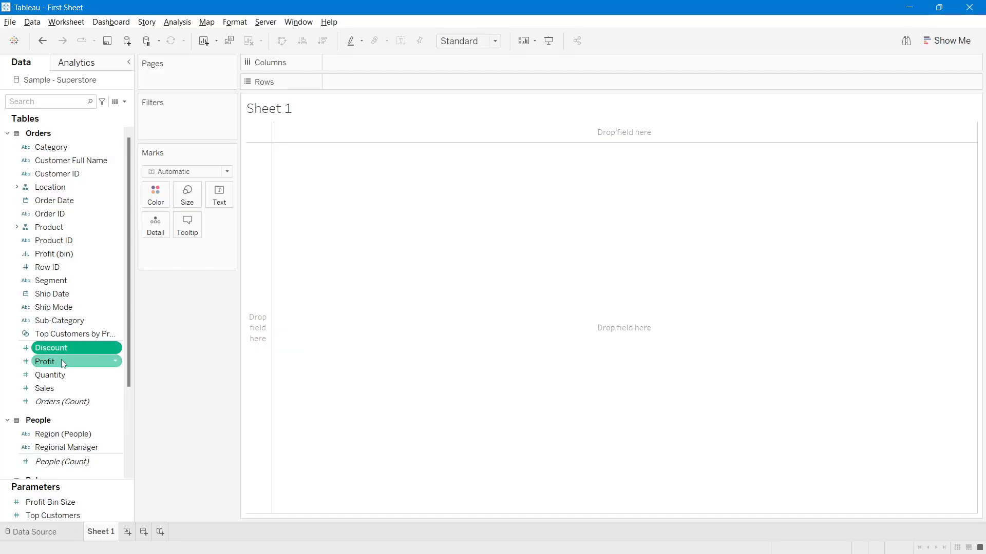
pyautogui.click(60, 361)
pyautogui.click(56, 378)
pyautogui.click(56, 385)
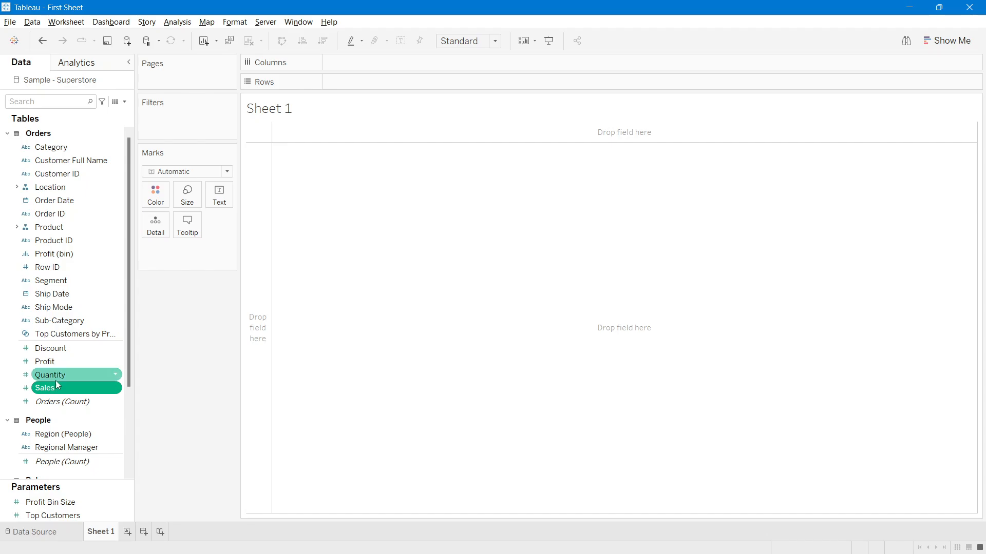
# Step: Switch to the Excel workbook and highlight the Sales values in rows 2 to 14 of the Orders sheet
pyautogui.hotkey('alt', 'Tab')
pyautogui.moveTo(743, 535); pyautogui.dragTo(826, 535)
pyautogui.click(816, 232)
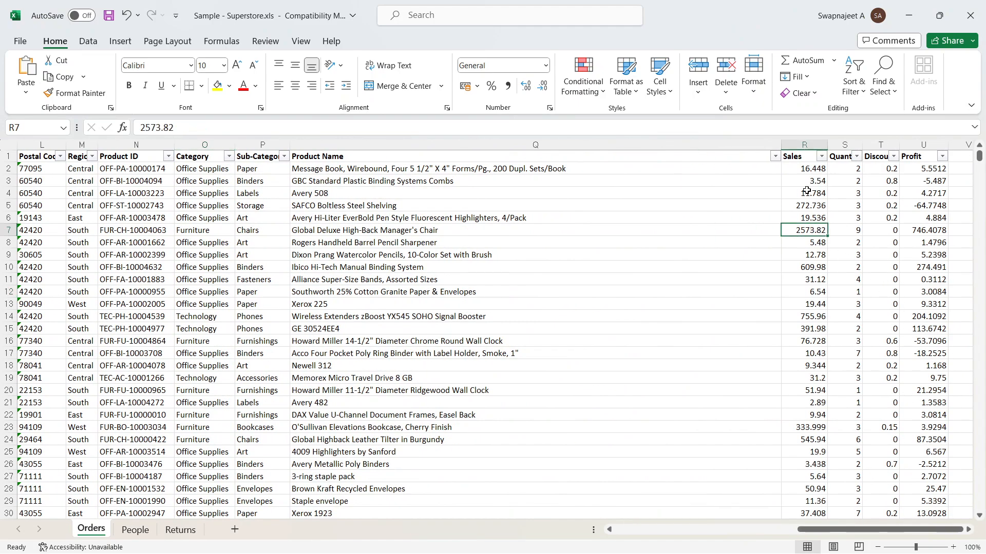
pyautogui.moveTo(809, 168); pyautogui.dragTo(809, 319)
pyautogui.click(796, 257)
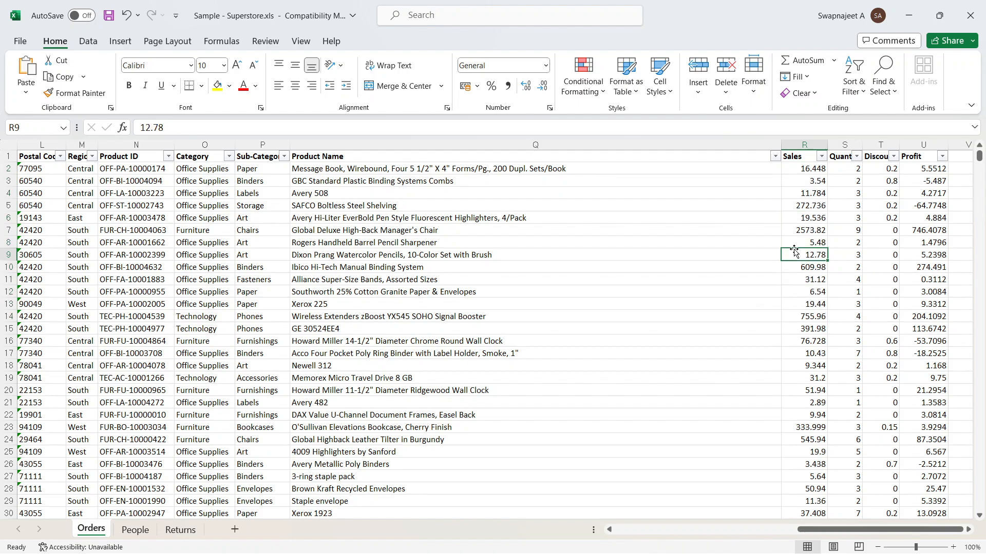
# Step: Point out individual Sales values between rows 3 and 8, along with the Quantity value in row 7
pyautogui.click(816, 185)
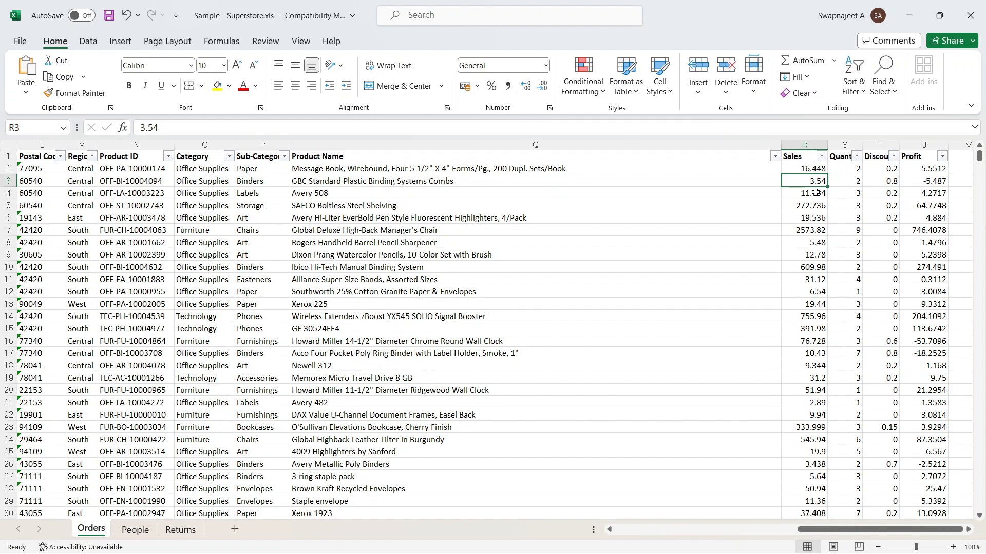
pyautogui.click(816, 193)
pyautogui.click(811, 222)
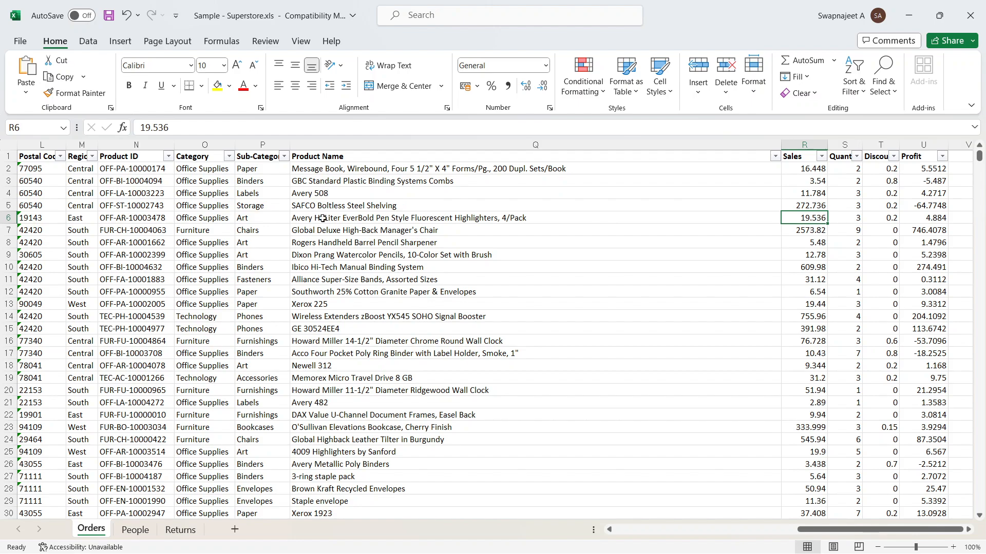
pyautogui.click(805, 232)
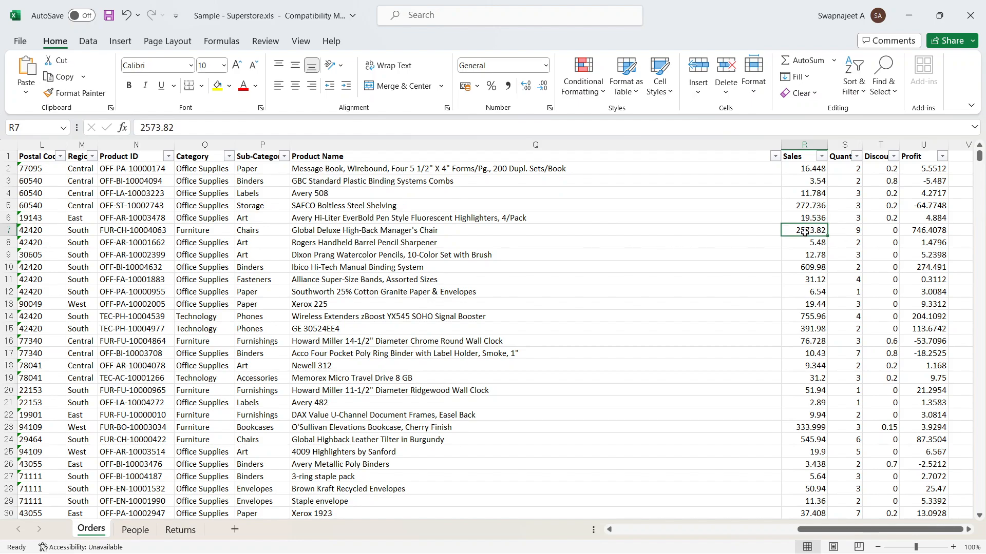
pyautogui.click(850, 232)
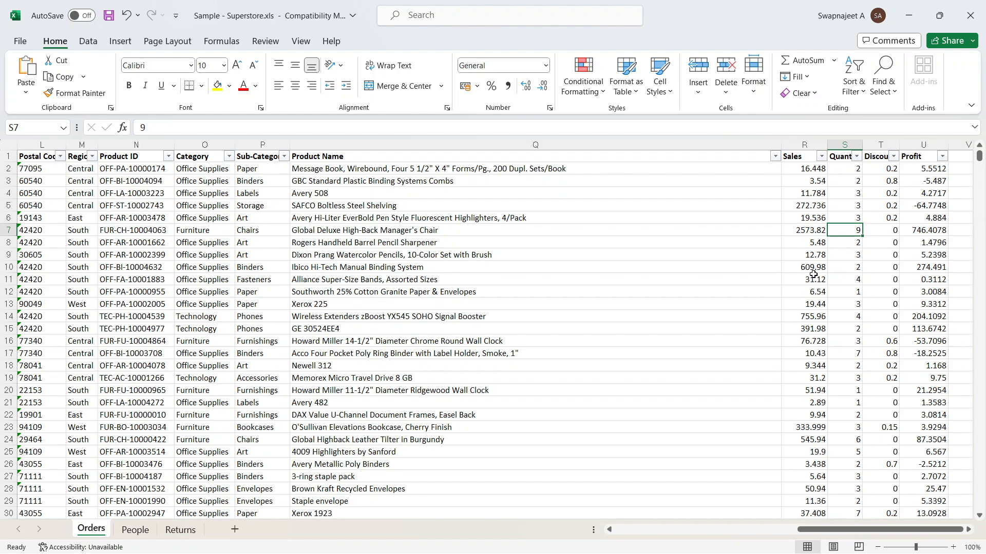
pyautogui.click(816, 240)
pyautogui.click(812, 233)
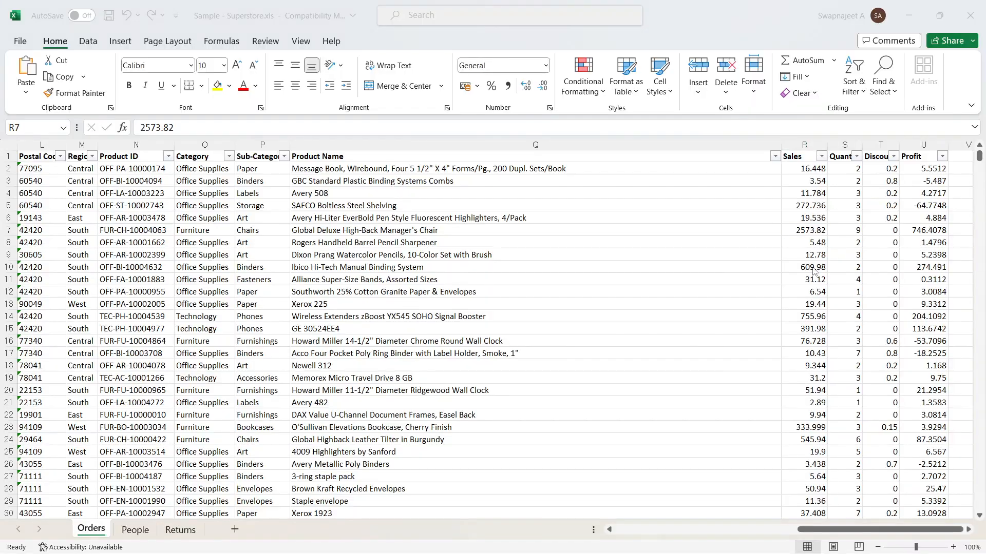
# Step: Review the Dimensions and Measures slide again and return to the Sales column in the Excel Orders sheet
pyautogui.hotkey('alt', 'Tab')
pyautogui.hotkey('alt', 'Tab')
pyautogui.hotkey('alt', 'Tab')
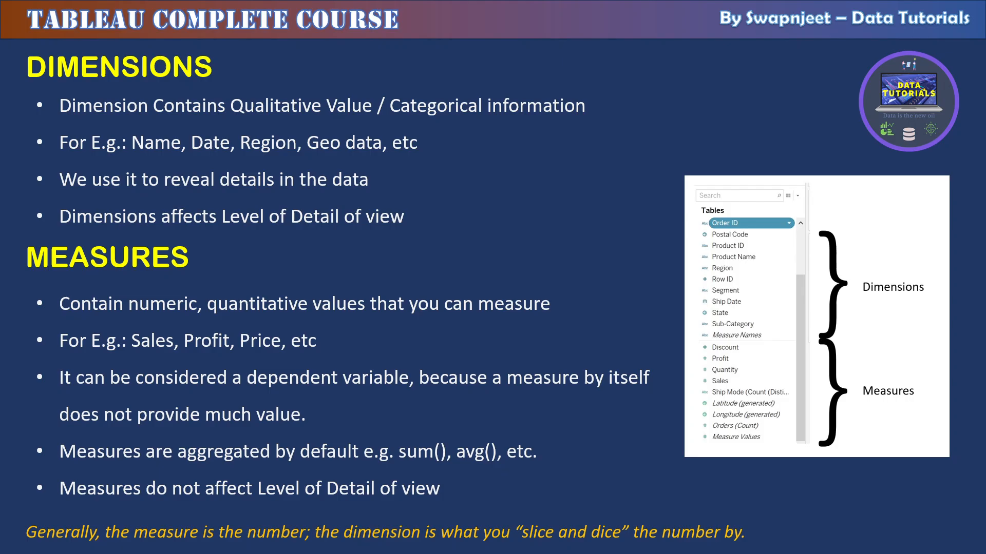
pyautogui.hotkey('alt', 'Tab')
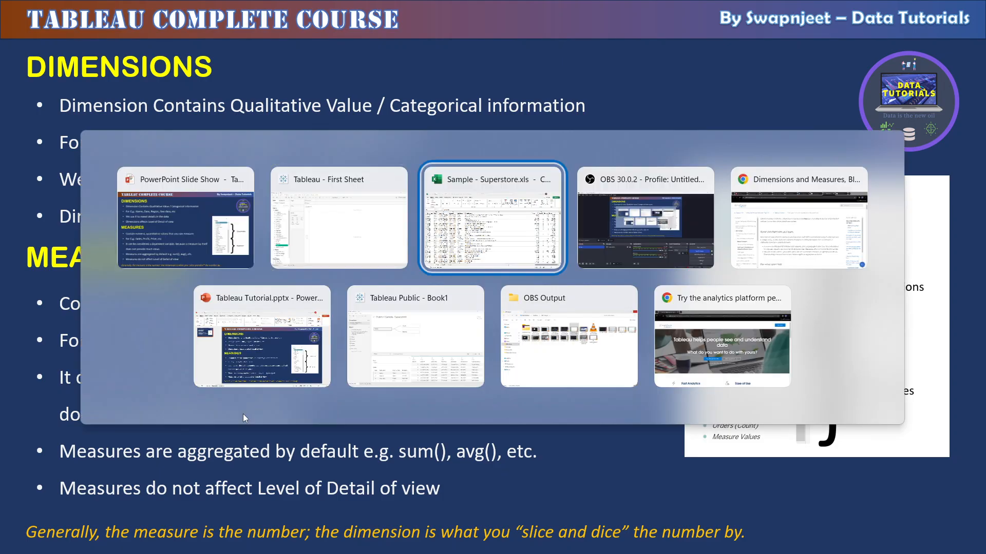
pyautogui.click(800, 242)
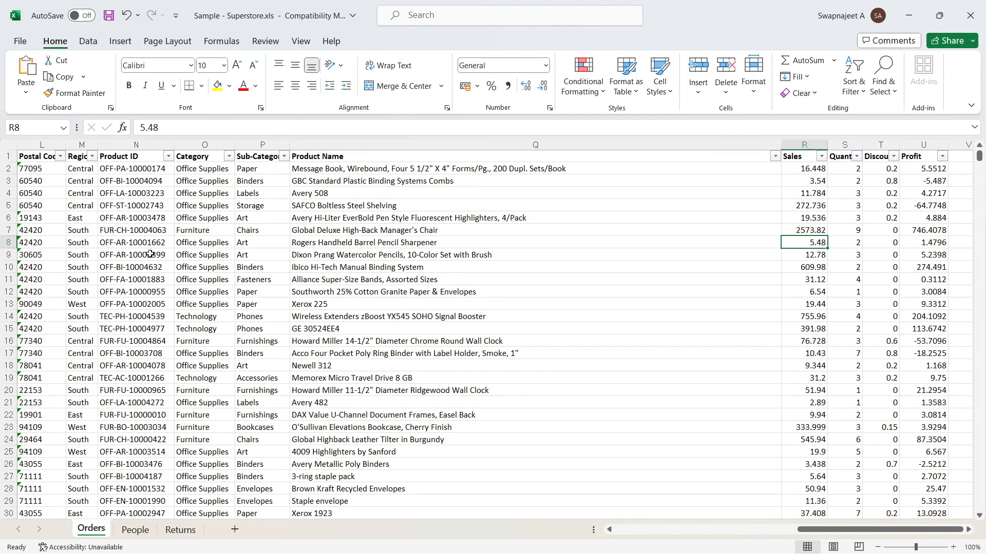
# Step: Point out the Product ID, Category and Sales cells in row 9 and highlight the Sales values in rows 3 to 12
pyautogui.click(149, 255)
pyautogui.press('Right')
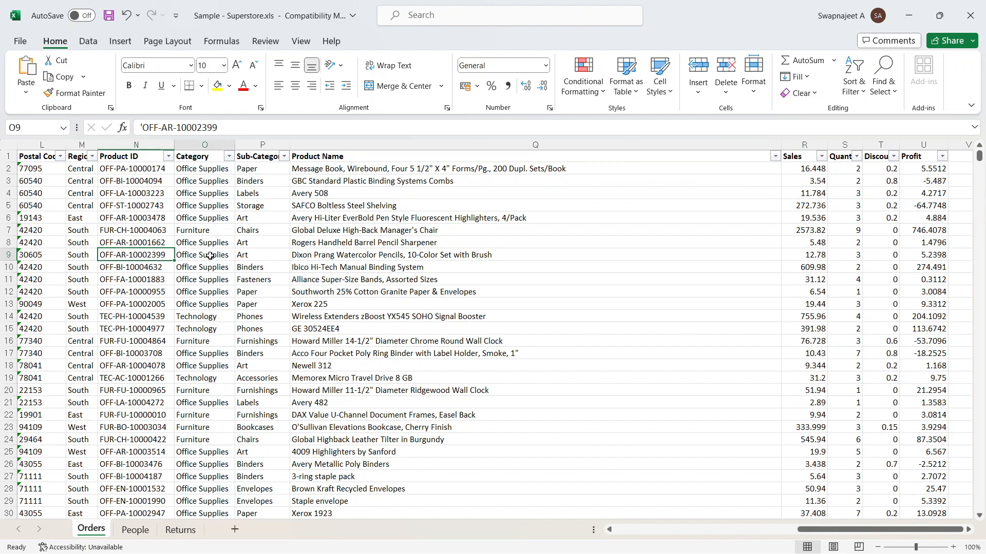
pyautogui.click(799, 255)
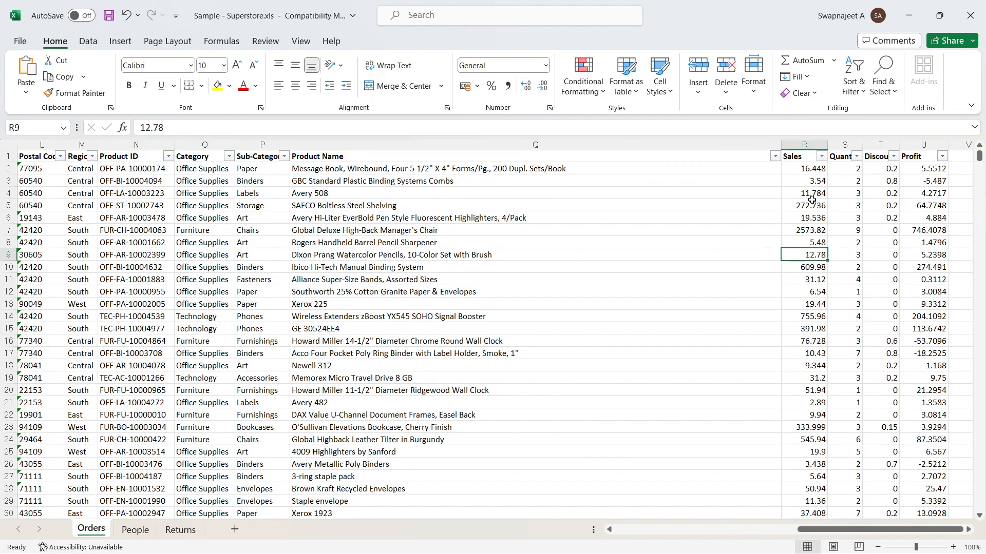
pyautogui.moveTo(809, 180); pyautogui.dragTo(810, 291)
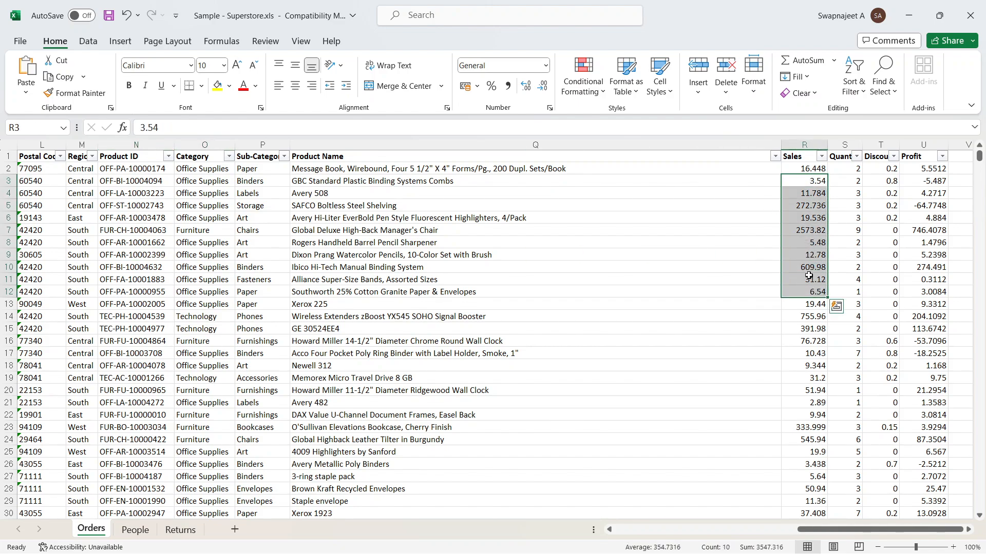
pyautogui.click(822, 268)
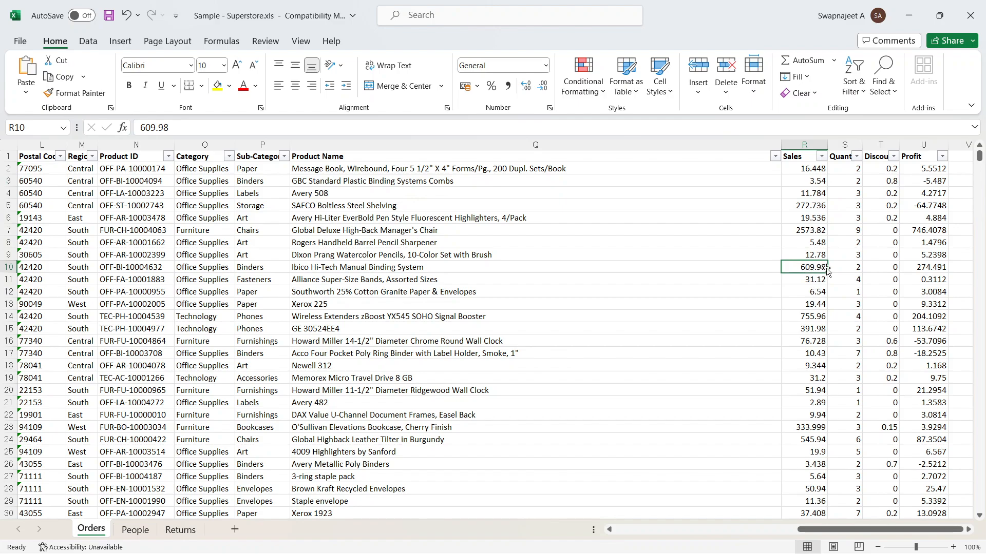
# Step: Relate the Category, Sub-Category and Product Name cells of row 11 to that row's Sales value
pyautogui.click(419, 281)
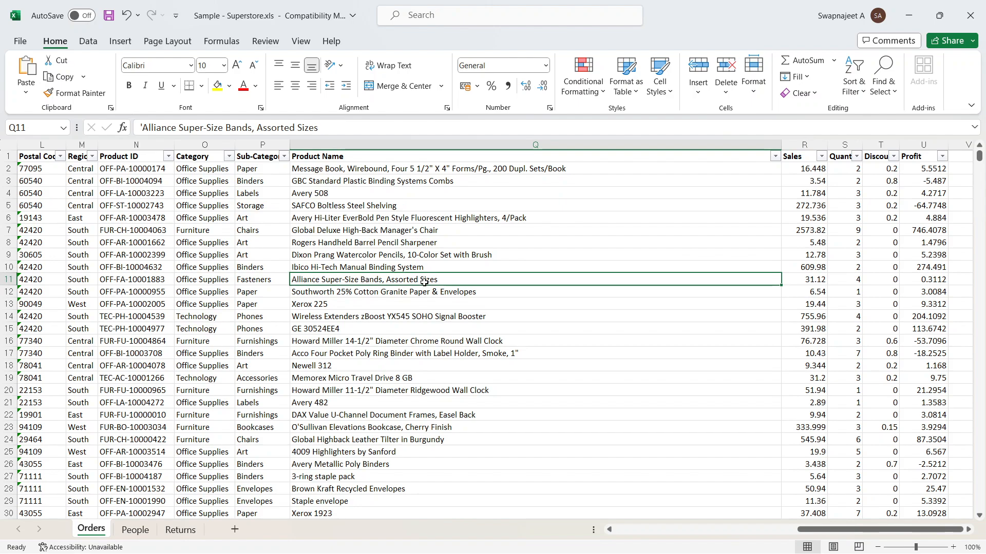
pyautogui.click(255, 280)
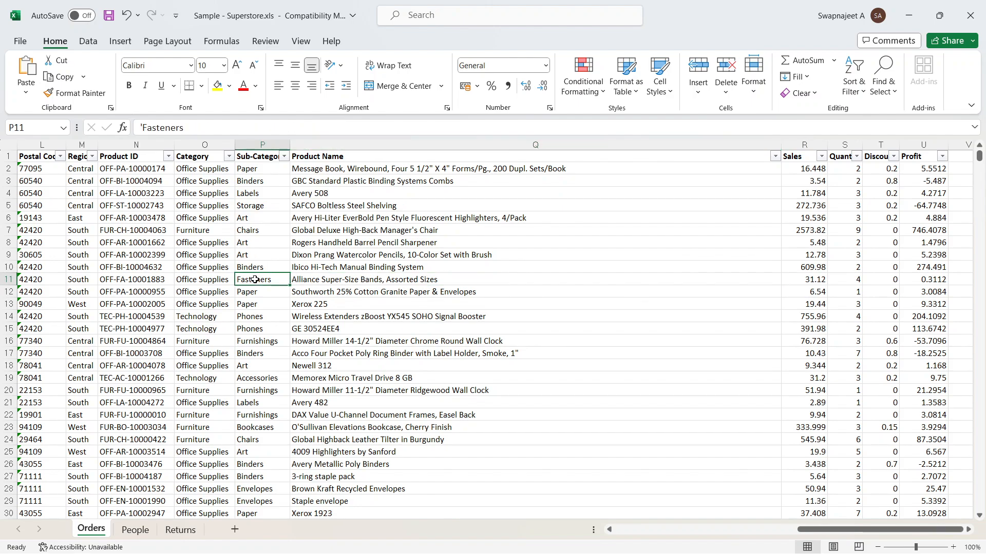
pyautogui.click(190, 278)
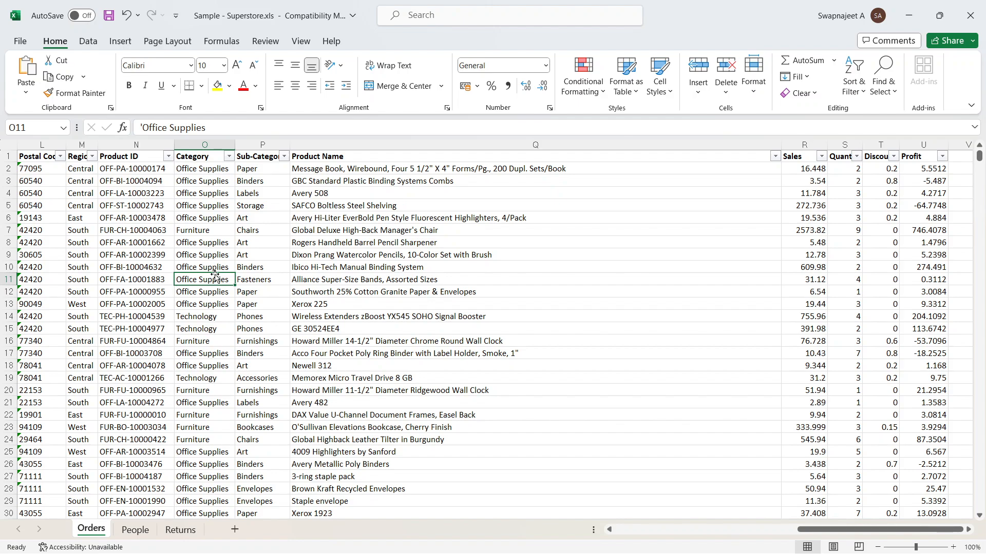
pyautogui.moveTo(203, 280); pyautogui.dragTo(348, 283)
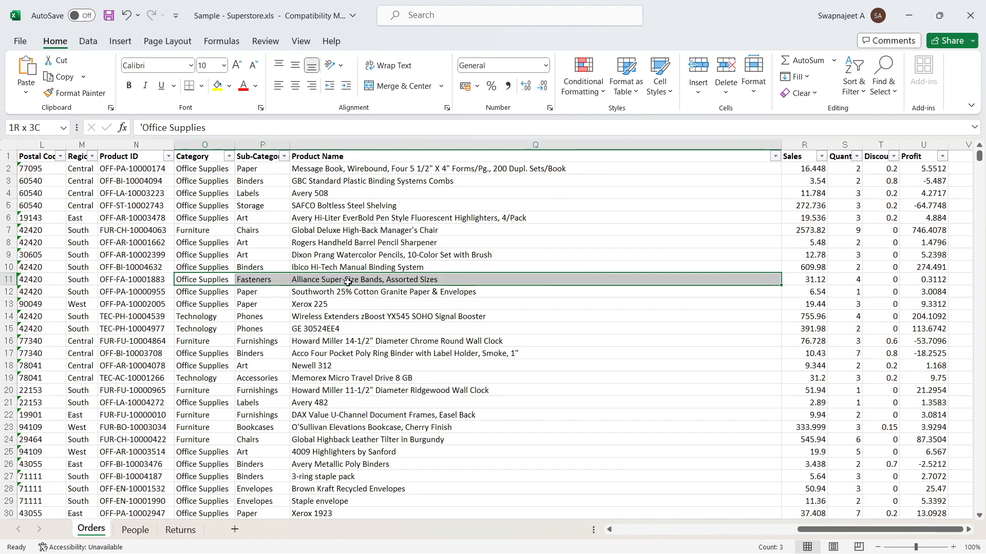
pyautogui.click(817, 279)
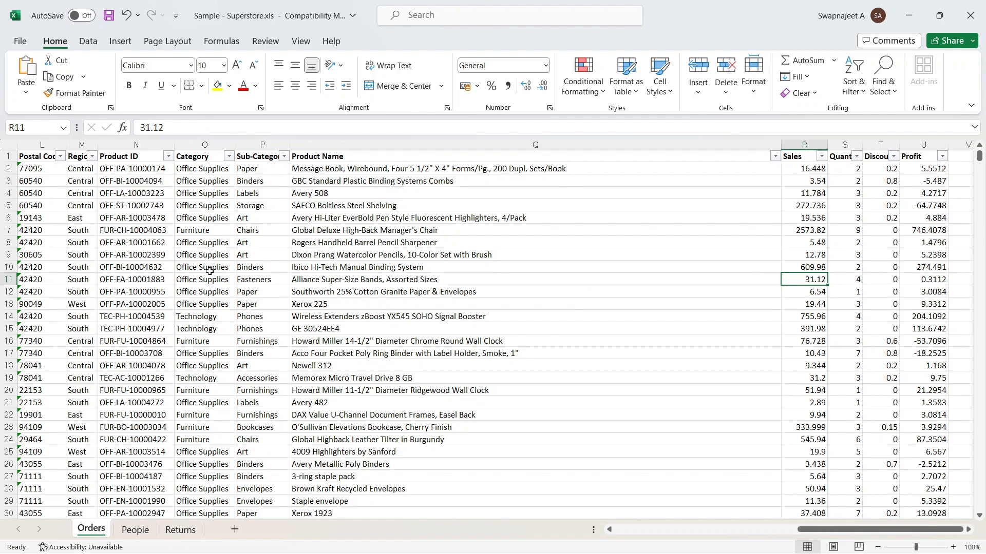
# Step: Highlight the Category through Product Name cells in row 9 and point out that row's Sales value
pyautogui.moveTo(199, 256); pyautogui.dragTo(443, 255)
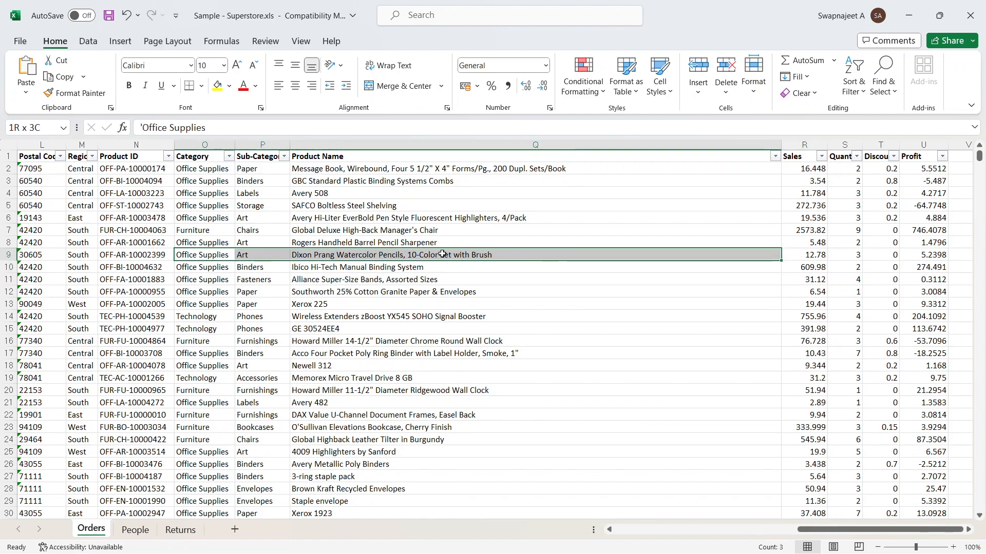
pyautogui.click(819, 255)
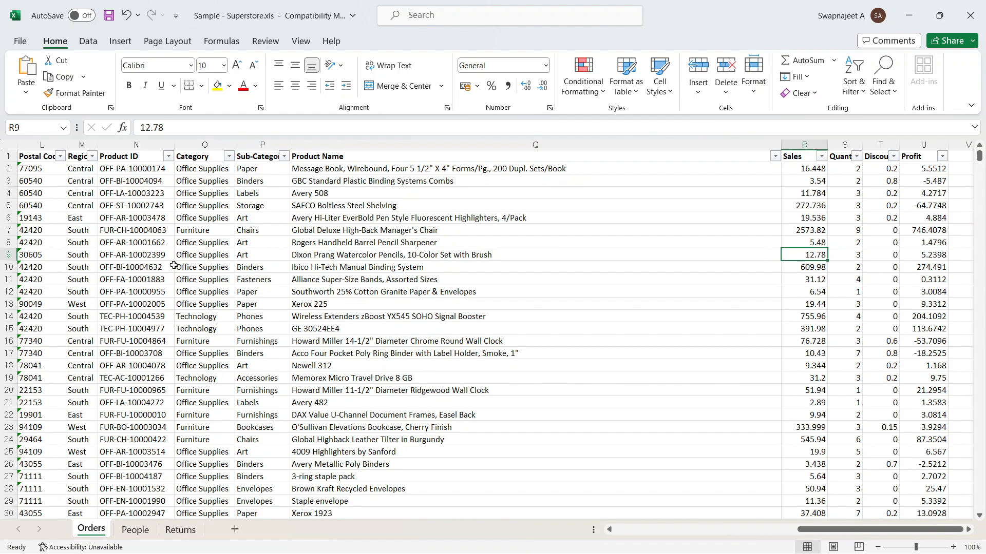
pyautogui.moveTo(197, 256); pyautogui.dragTo(341, 256)
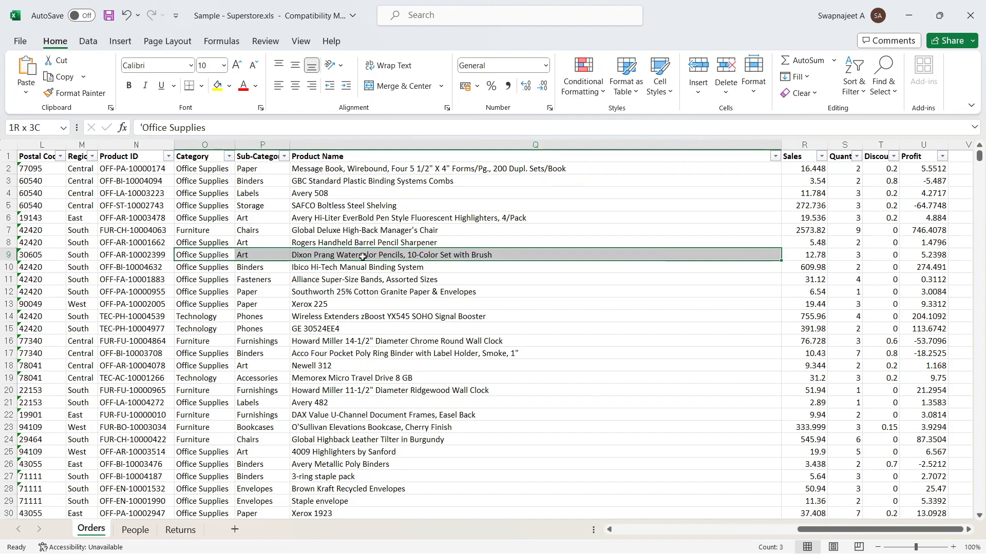
pyautogui.click(793, 253)
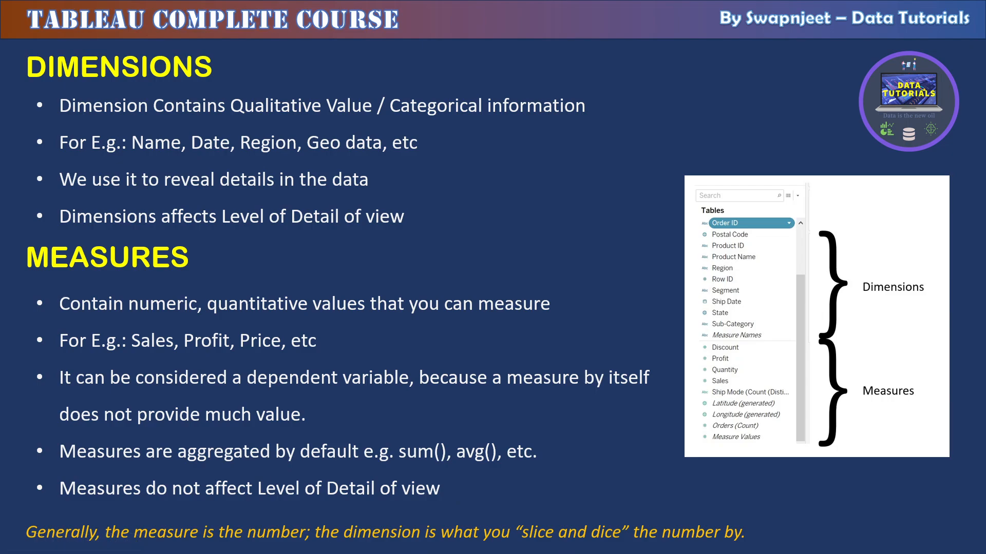
# Step: Return to Tableau by way of the slide, place Category on Columns and widen its header columns until the names fit
pyautogui.hotkey('alt', 'Tab')
pyautogui.hotkey('alt', 'Tab')
pyautogui.hotkey('alt', 'Tab')
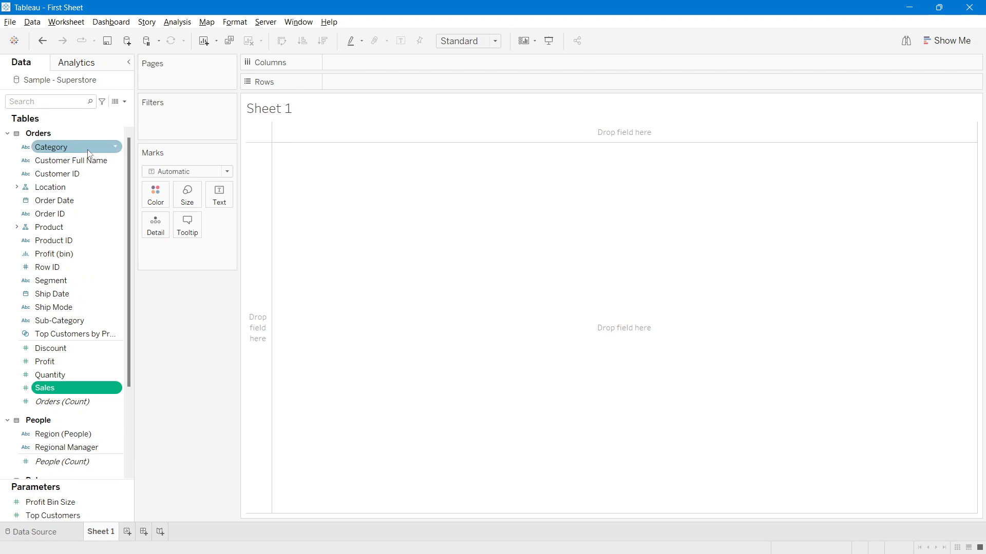
pyautogui.moveTo(89, 153); pyautogui.dragTo(387, 72)
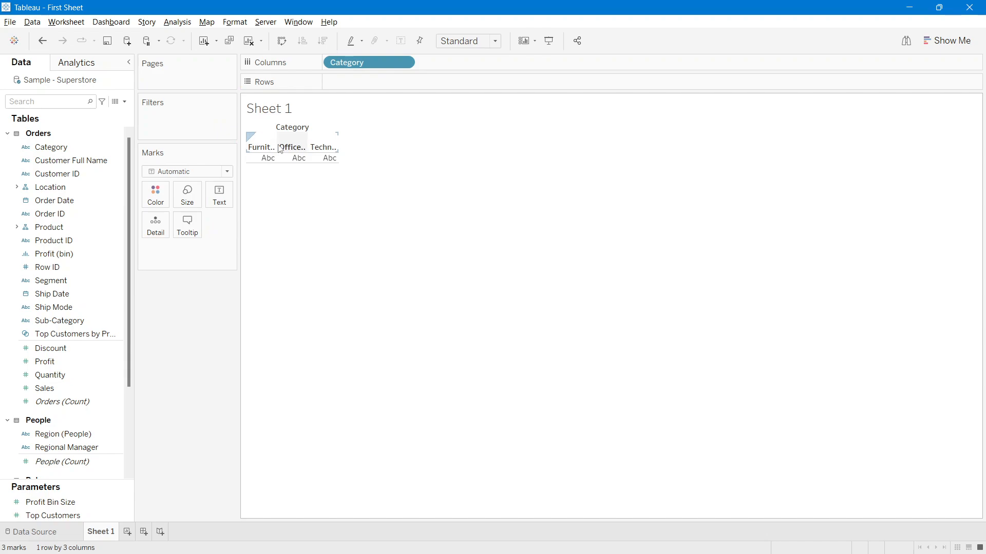
pyautogui.moveTo(308, 142); pyautogui.dragTo(352, 183)
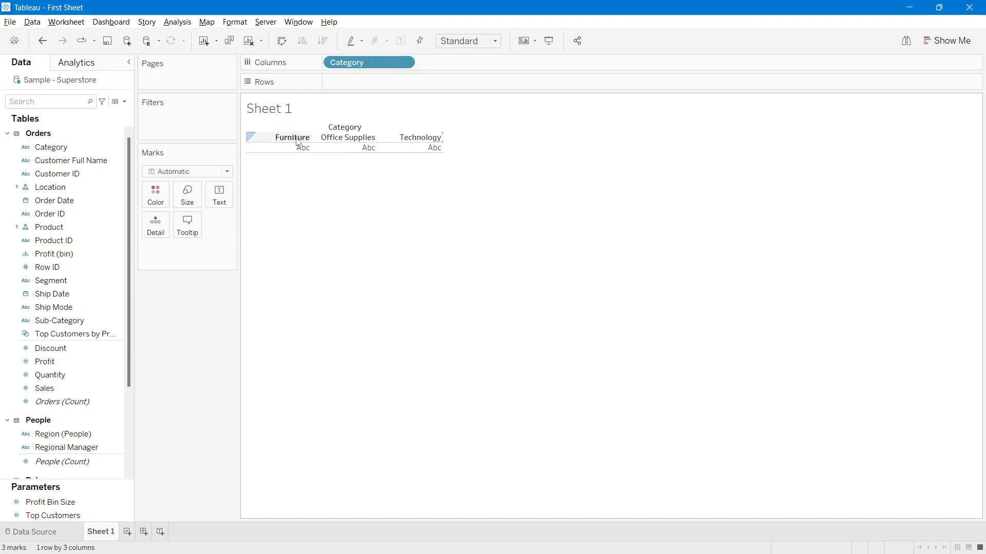
# Step: Move Category to Rows and place Sales on Columns to chart total sales per category as bars
pyautogui.moveTo(354, 62); pyautogui.dragTo(353, 79)
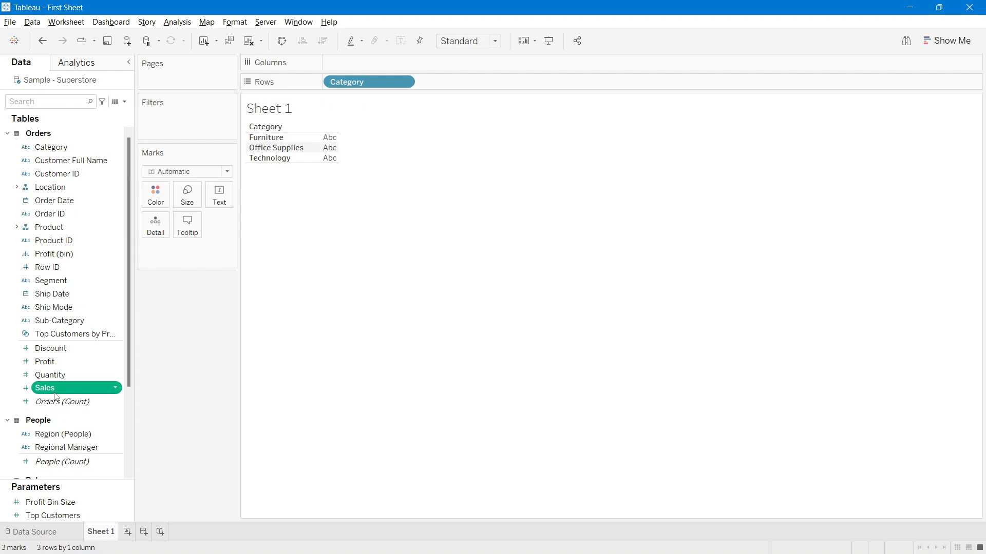
pyautogui.moveTo(56, 396); pyautogui.dragTo(370, 58)
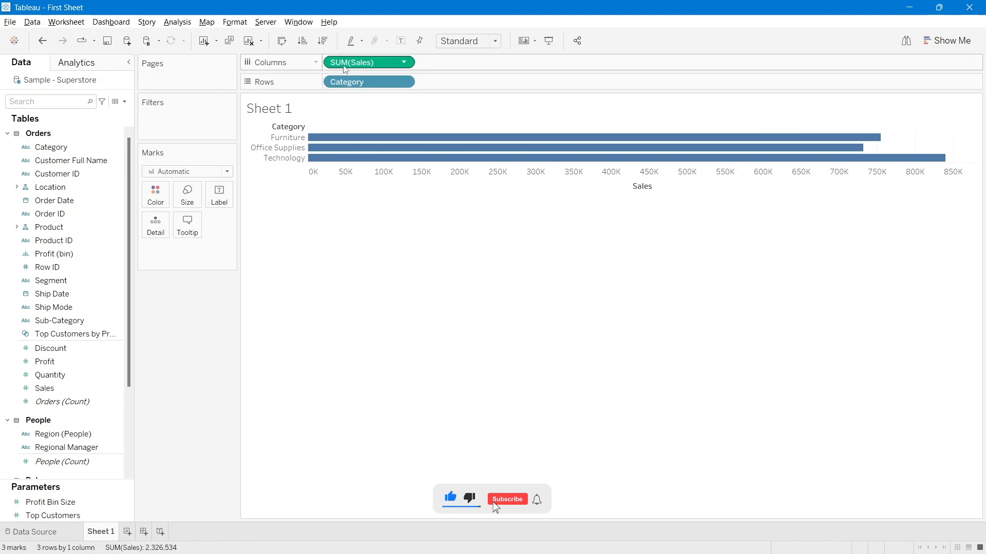
pyautogui.moveTo(337, 152)
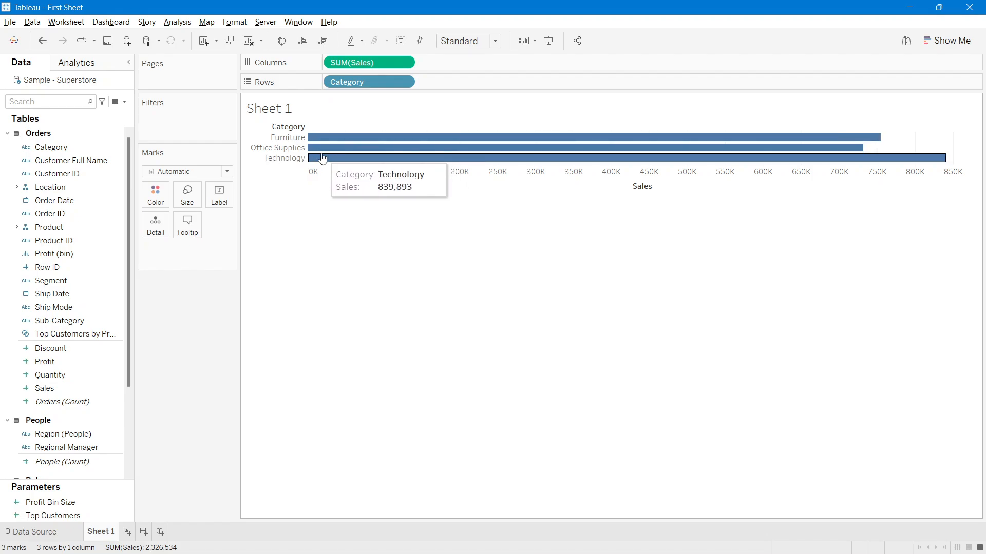
# Step: Refer back to the Dimensions and Measures slide, return to Tableau and point out the Furniture, Office Supplies and Technology bars
pyautogui.hotkey('alt', 'Tab')
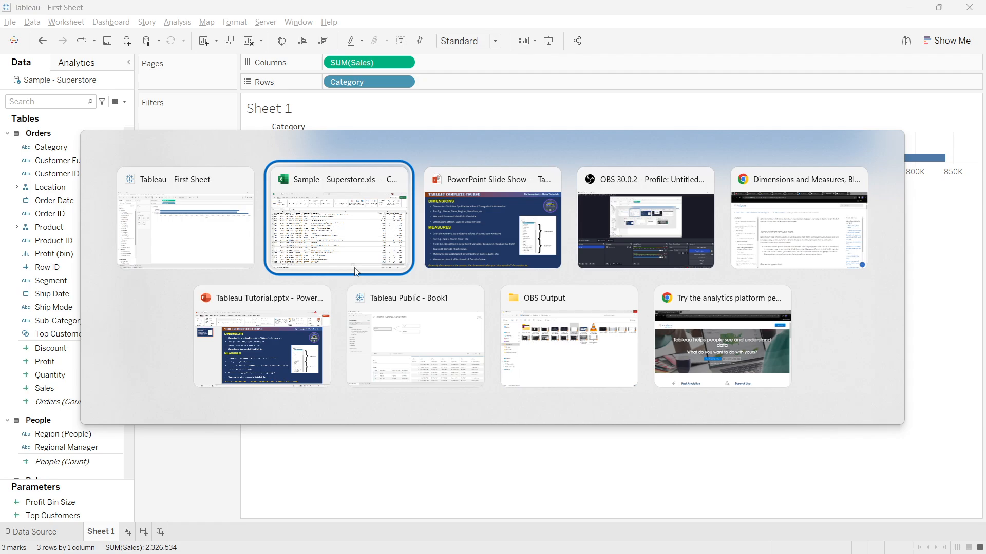
pyautogui.press('Tab')
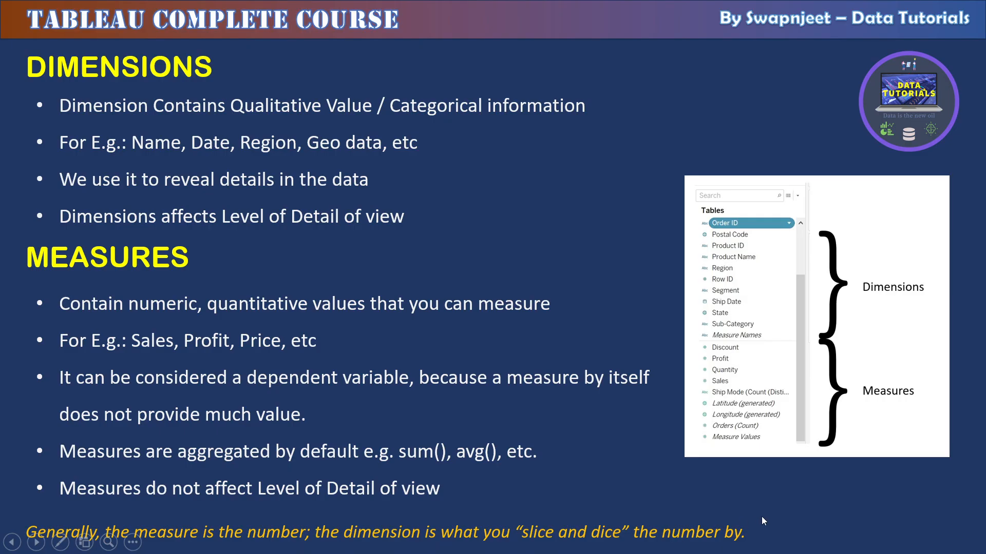
pyautogui.hotkey('alt', 'Tab')
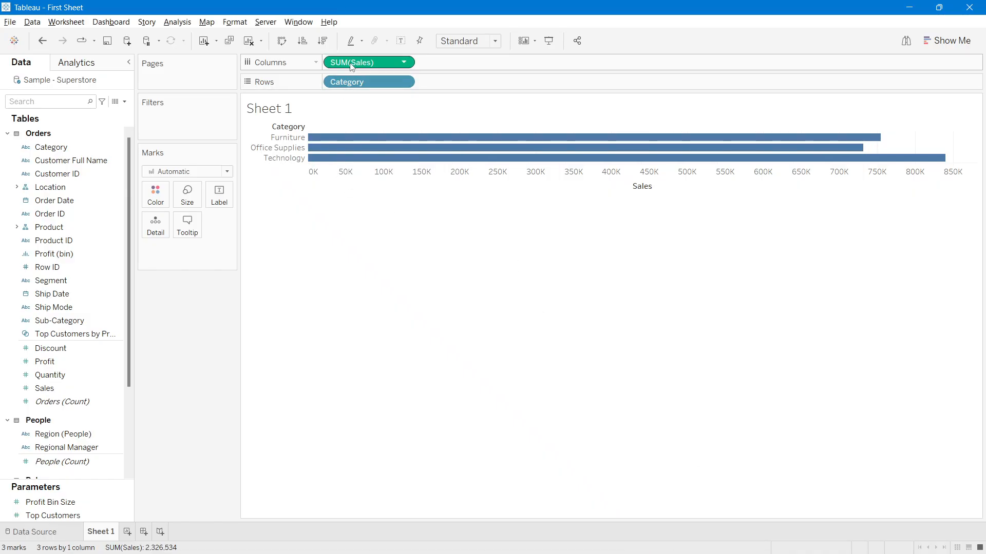
pyautogui.click(329, 137)
pyautogui.click(327, 149)
pyautogui.click(326, 154)
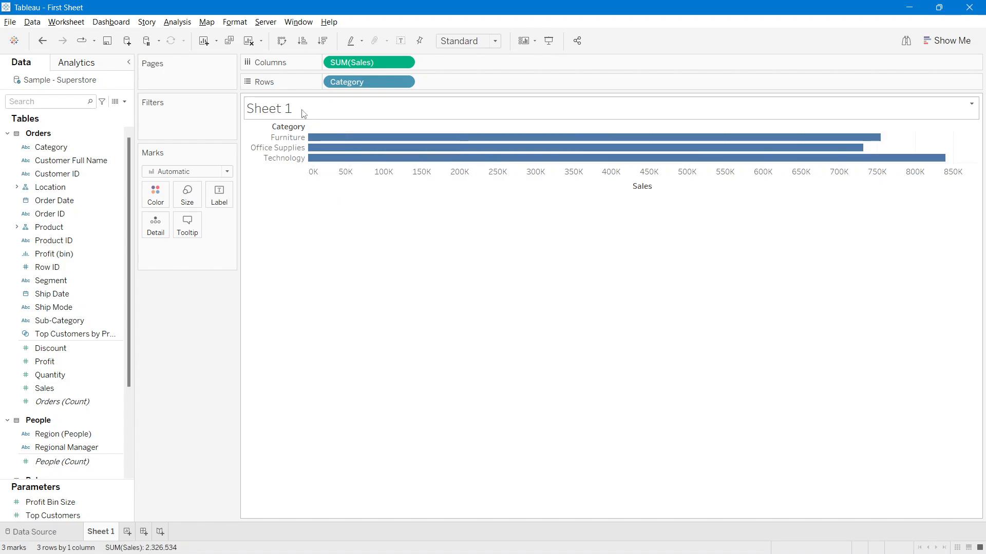
# Step: Clear the sheet and place Sales on Columns and Sub-Category on Rows to chart sales per sub-category
pyautogui.click(248, 45)
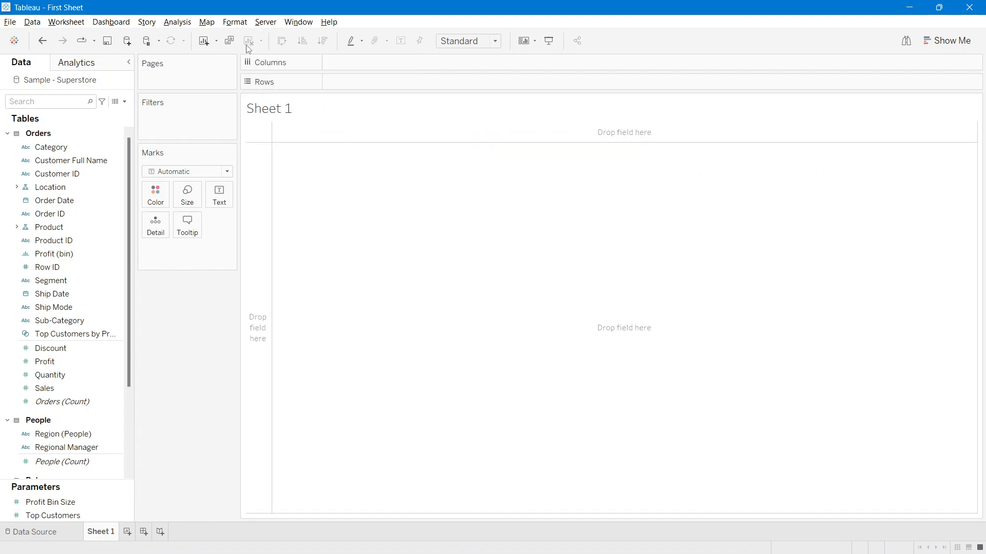
pyautogui.moveTo(57, 396); pyautogui.dragTo(367, 66)
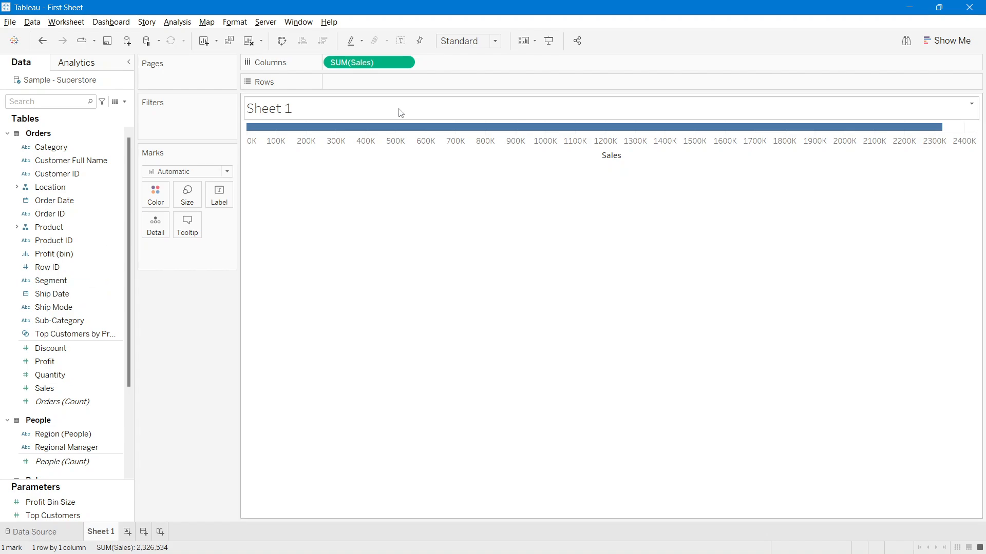
pyautogui.moveTo(68, 320); pyautogui.dragTo(348, 86)
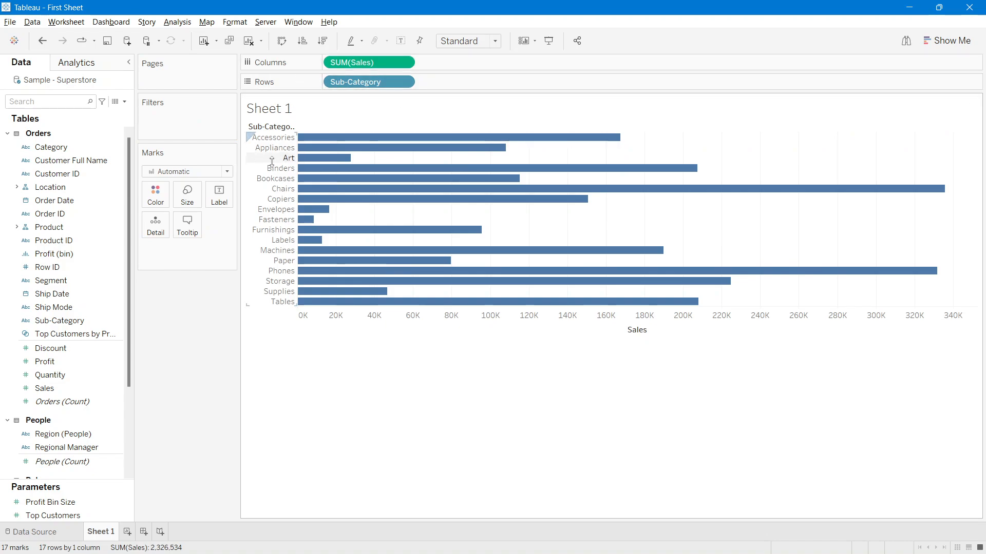
pyautogui.moveTo(616, 145)
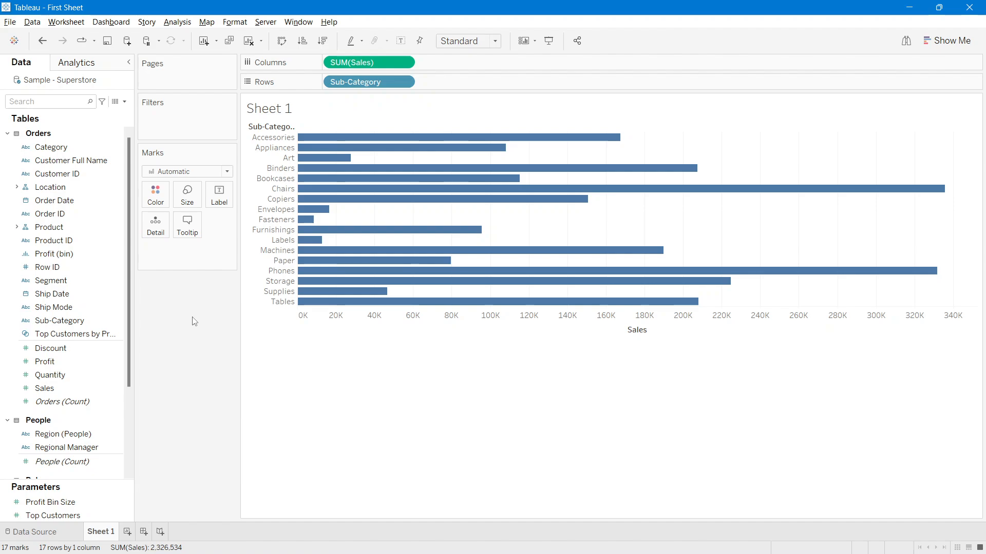
# Step: Clear the sheet again and bring up the Discrete slide in the PowerPoint slide show
pyautogui.hotkey('alt', 'shift', 'BackSpace')
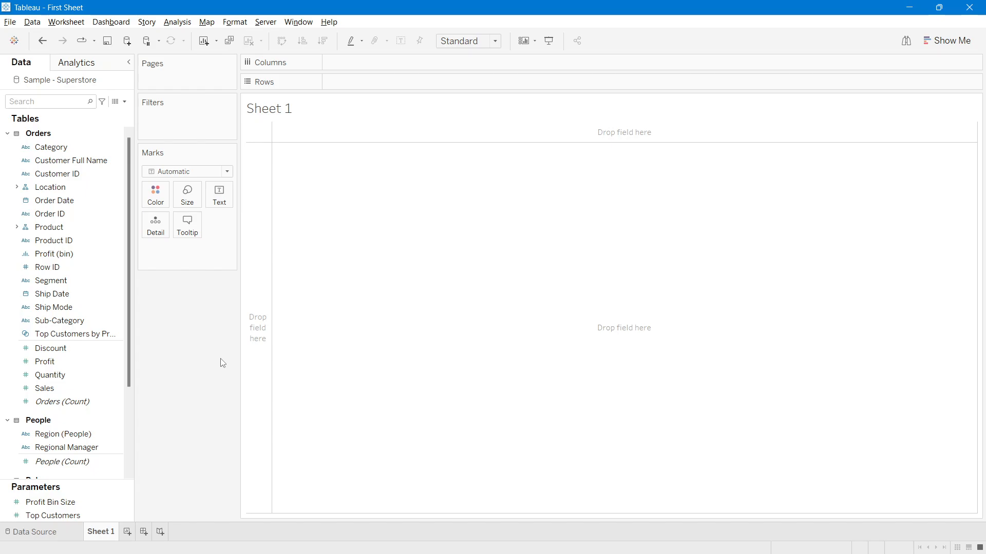
pyautogui.hotkey('alt', 'Tab')
pyautogui.hotkey('alt', 'Tab')
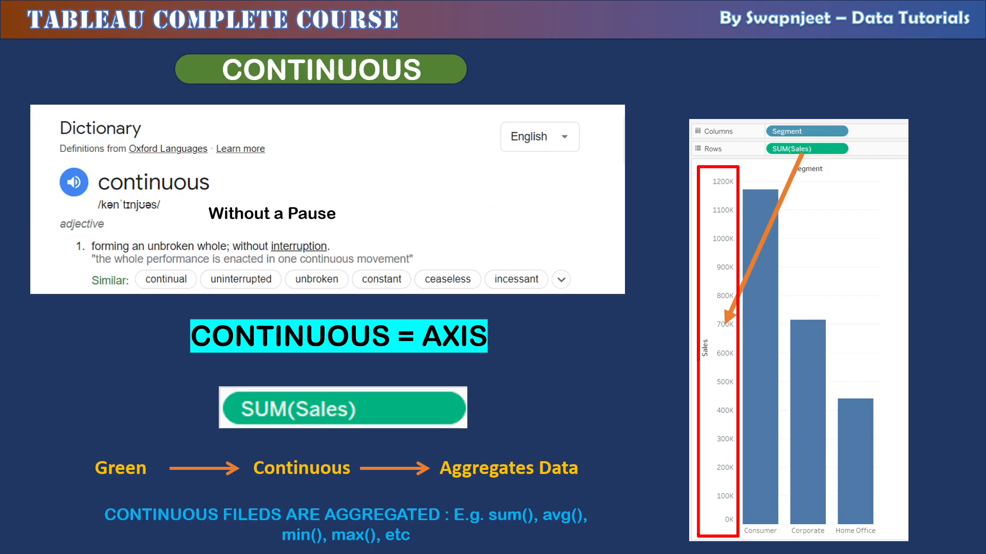
pyautogui.press('Right')
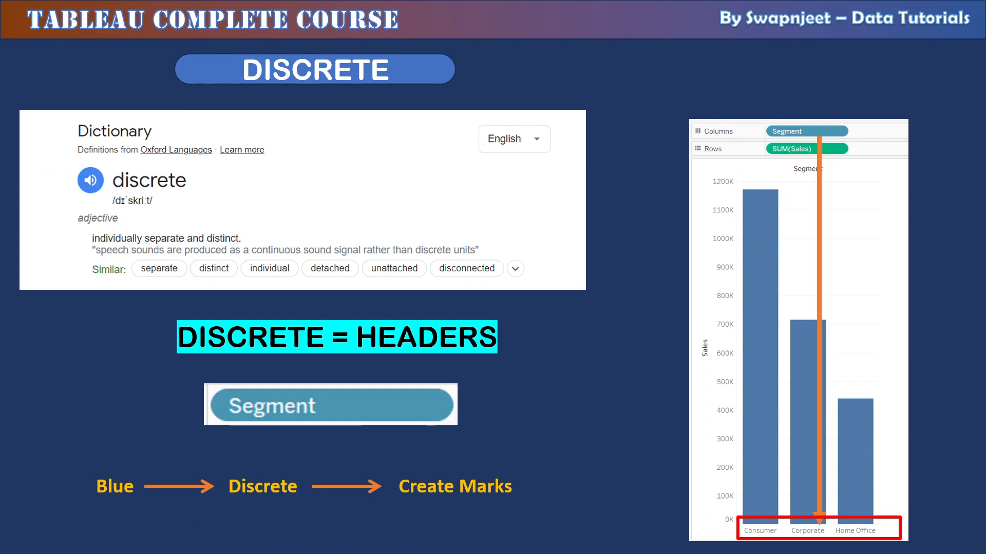
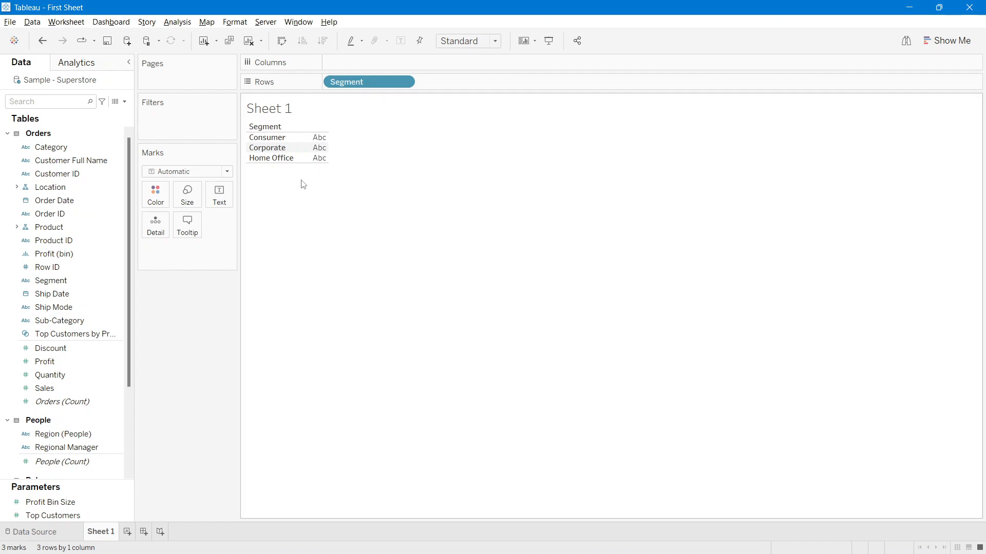
# Step: Point out the Segment headers on Rows and place Sales on Columns to add a sales axis for each segment
pyautogui.moveTo(301, 182); pyautogui.dragTo(277, 158)
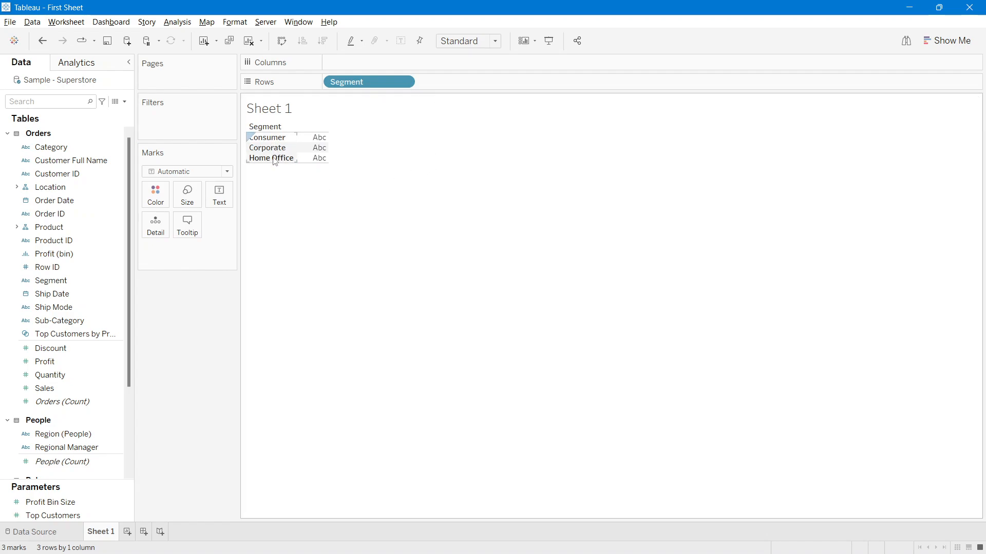
pyautogui.click(288, 221)
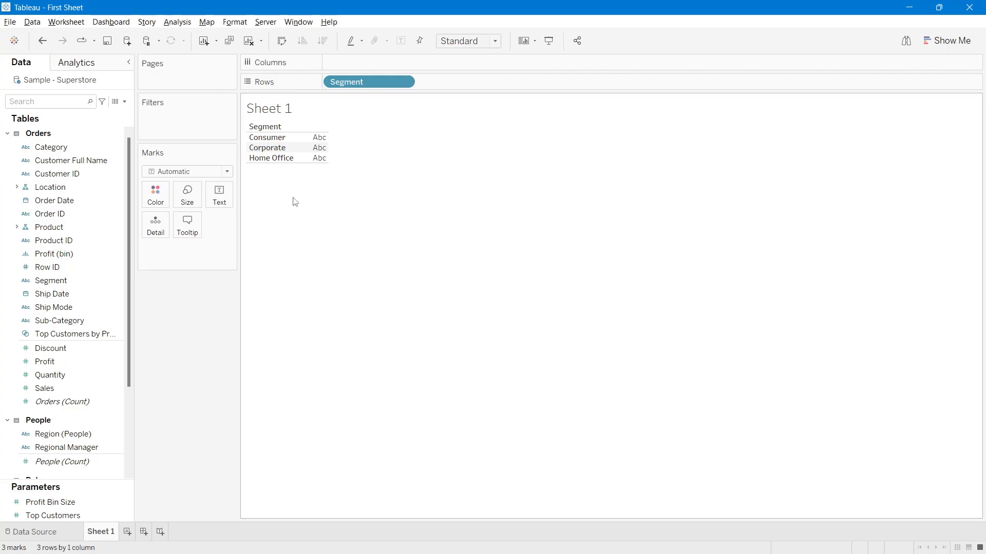
pyautogui.moveTo(77, 200); pyautogui.dragTo(36, 265)
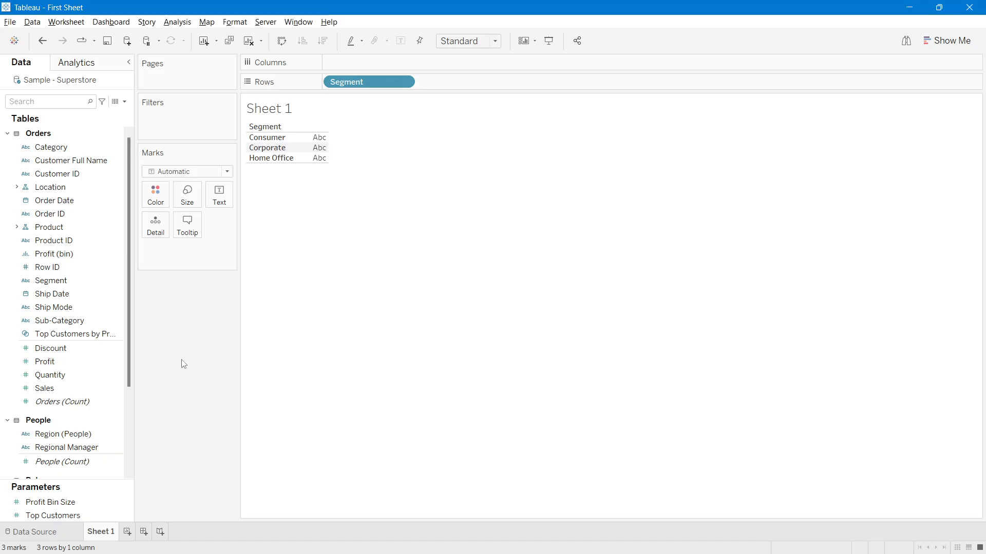
pyautogui.click(77, 389)
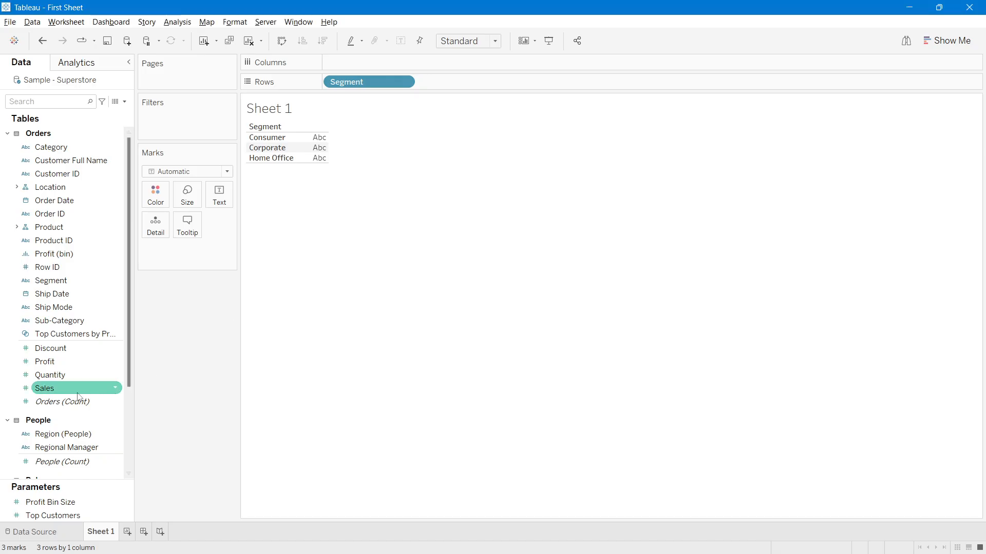
pyautogui.moveTo(49, 394)
pyautogui.mouseDown()
pyautogui.moveTo(268, 208)
pyautogui.moveTo(367, 62)
pyautogui.mouseUp()
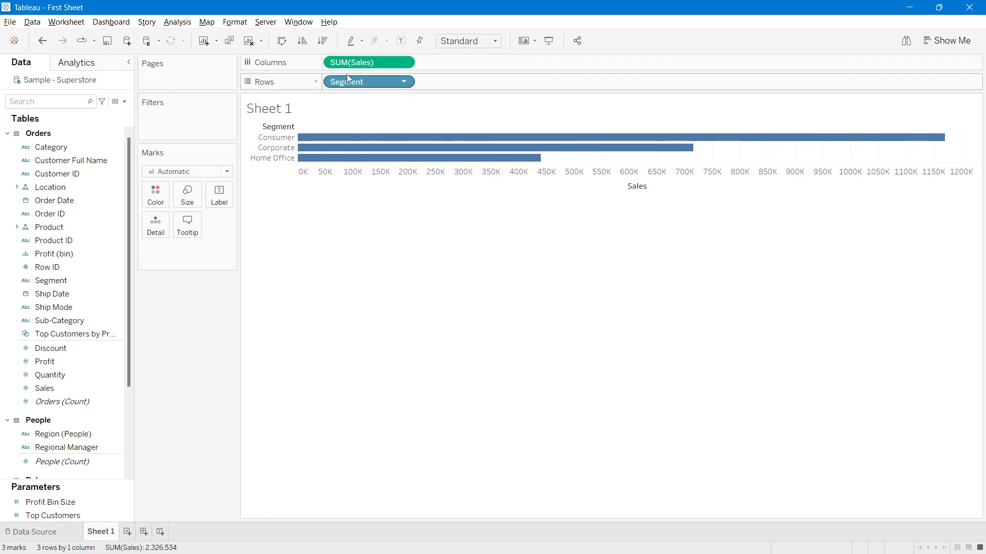
# Step: Replace Sales on Columns with Category followed by Sub-Category to nest discrete headers above the Segment rows
pyautogui.moveTo(349, 62); pyautogui.dragTo(366, 303)
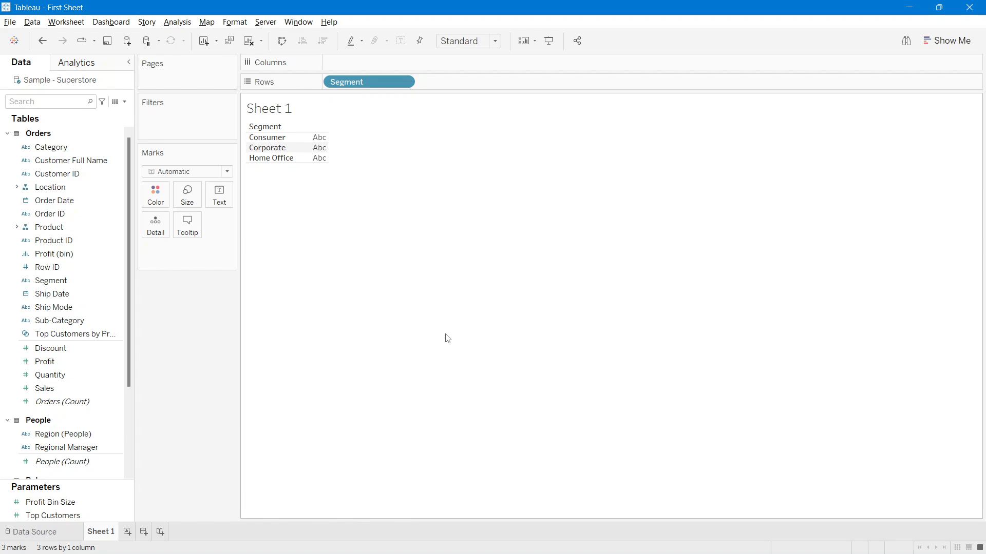
pyautogui.moveTo(51, 148); pyautogui.dragTo(355, 63)
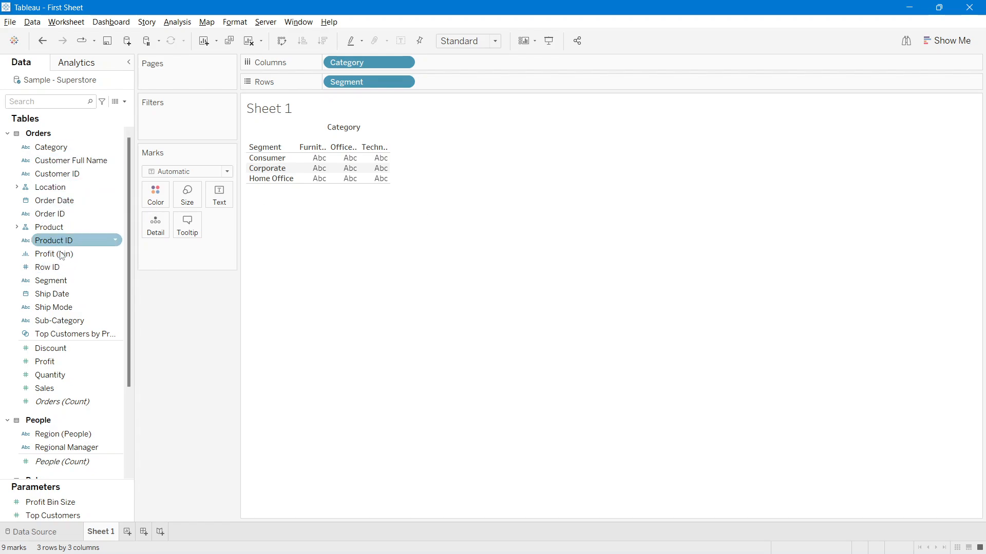
pyautogui.moveTo(54, 321); pyautogui.dragTo(503, 62)
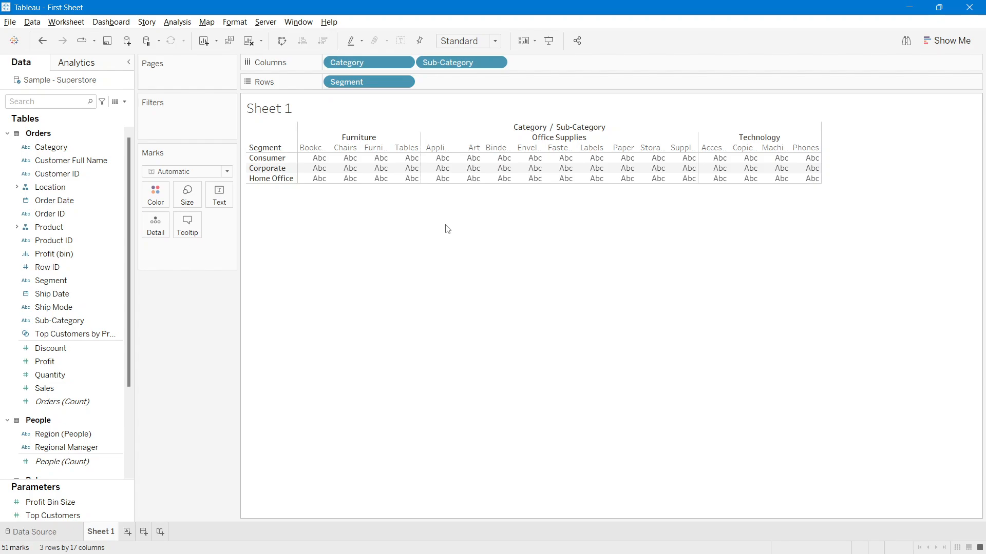
# Step: Remove Segment, Sub-Category and Category from the shelves and review the Continuous slide before returning to Tableau
pyautogui.moveTo(403, 86); pyautogui.dragTo(462, 362)
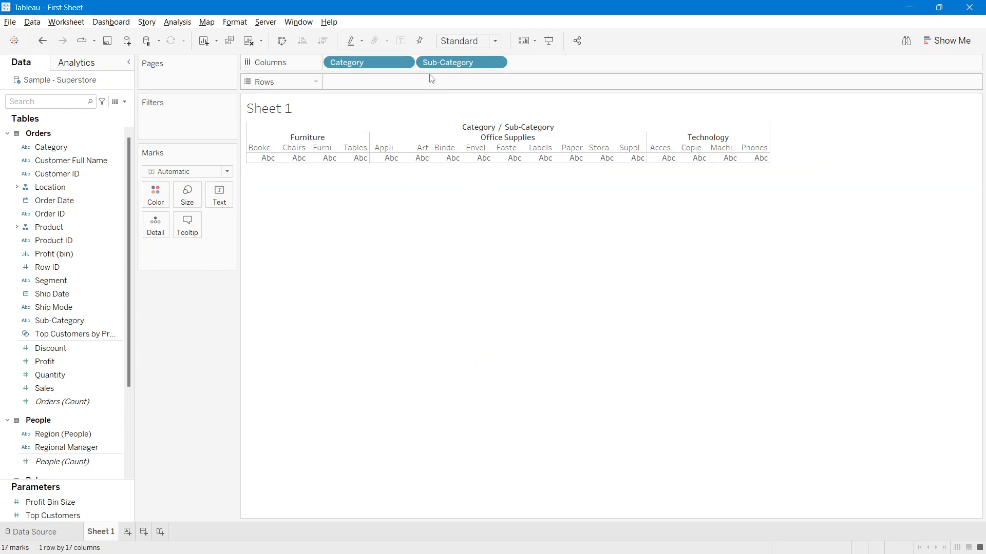
pyautogui.moveTo(446, 62); pyautogui.dragTo(488, 367)
pyautogui.moveTo(346, 62); pyautogui.dragTo(469, 337)
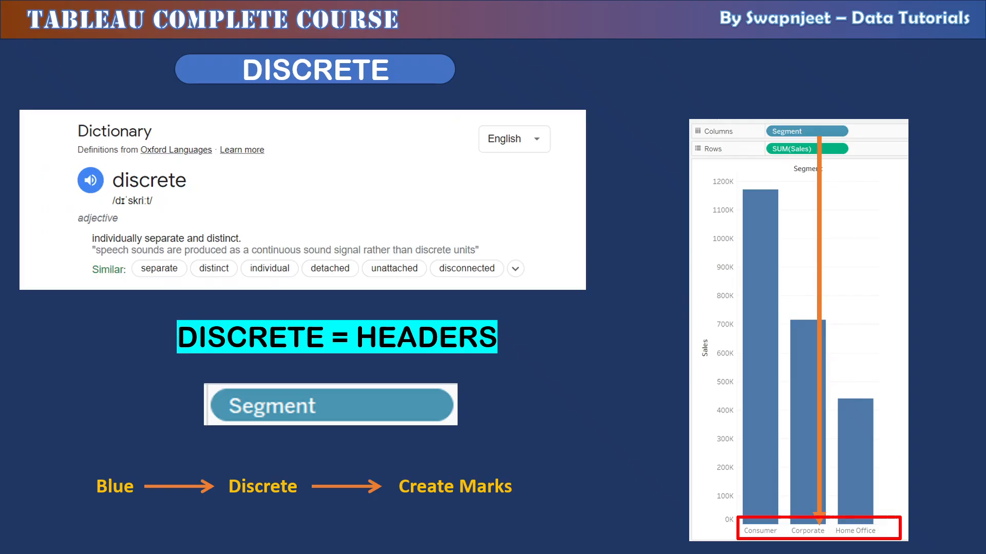
pyautogui.press('Right')
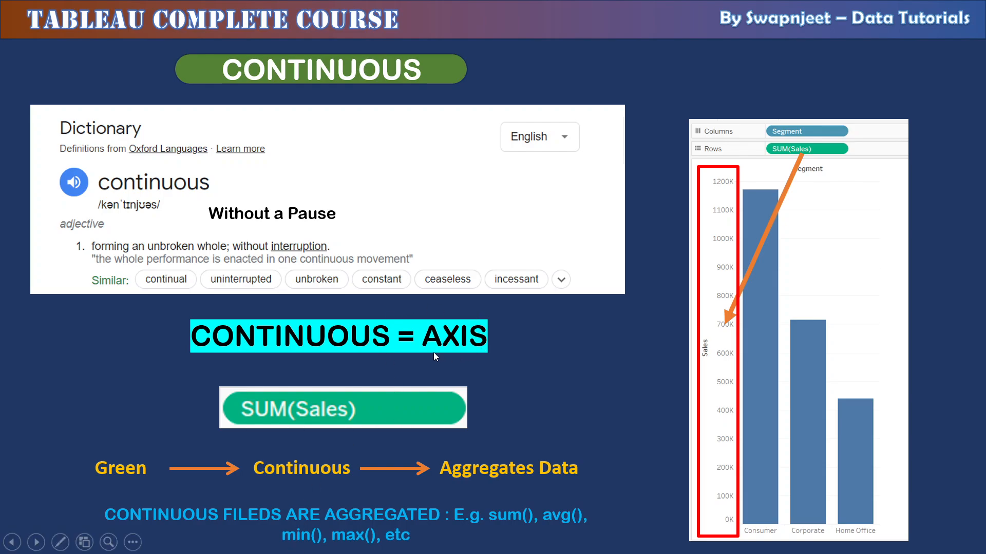
pyautogui.hotkey('alt', 'Tab')
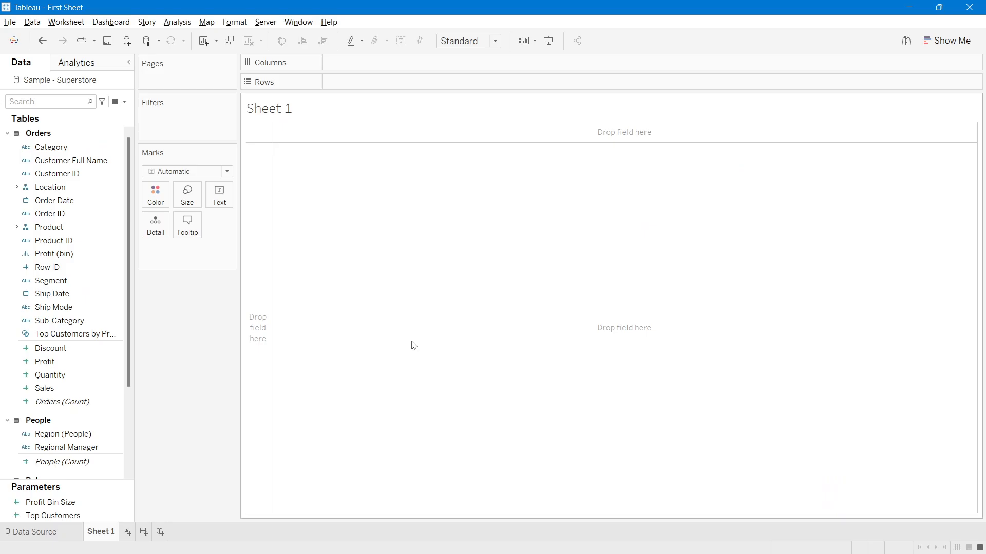
# Step: Place Sub-Category on Rows and Sales on Columns, and take Sub-Category off to leave only the aggregated Sales bar
pyautogui.moveTo(110, 321); pyautogui.dragTo(421, 80)
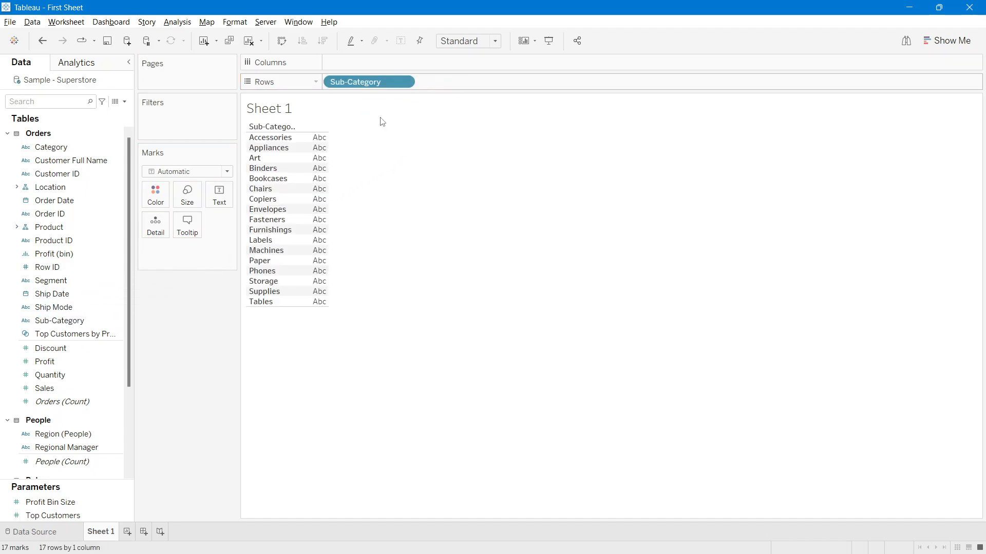
pyautogui.moveTo(72, 379); pyautogui.dragTo(353, 57)
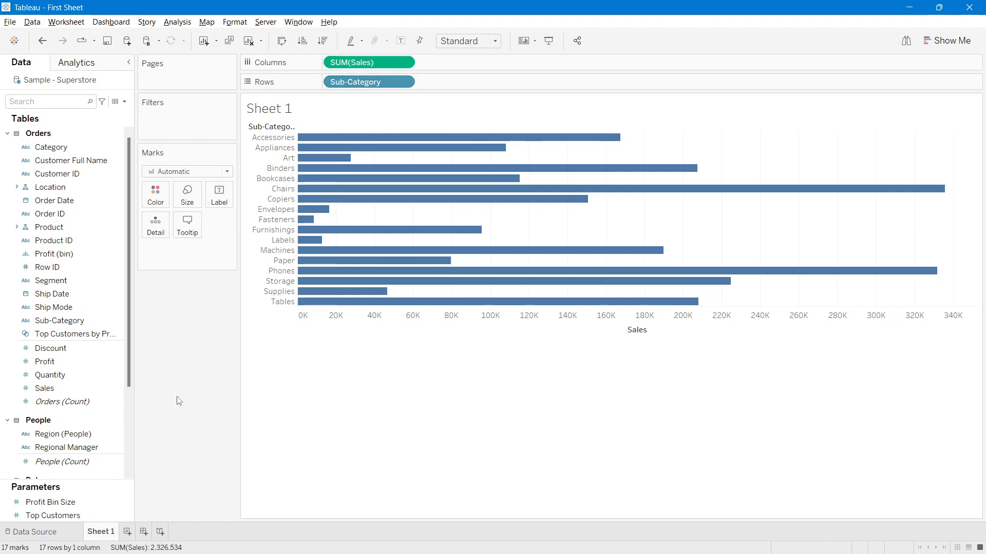
pyautogui.moveTo(329, 235)
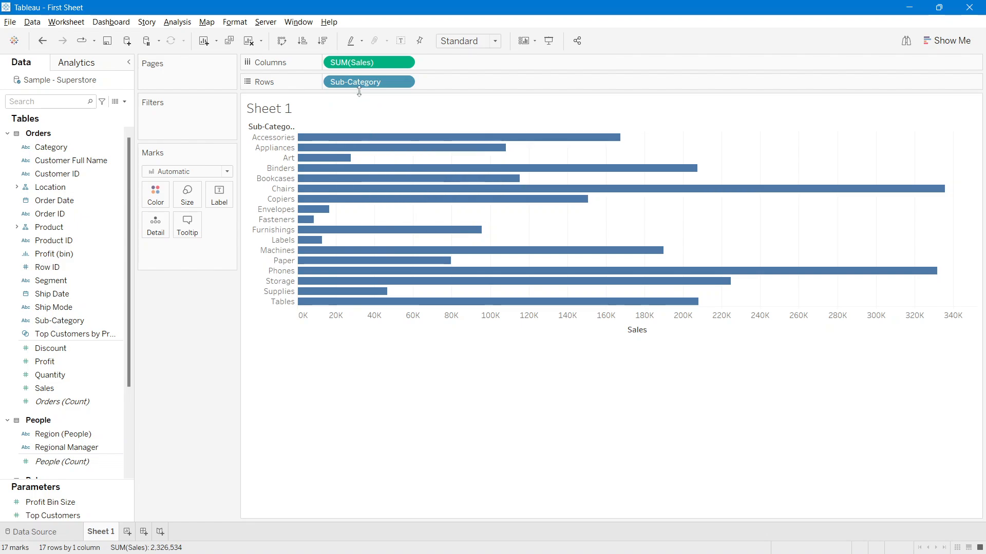
pyautogui.moveTo(359, 82); pyautogui.dragTo(197, 335)
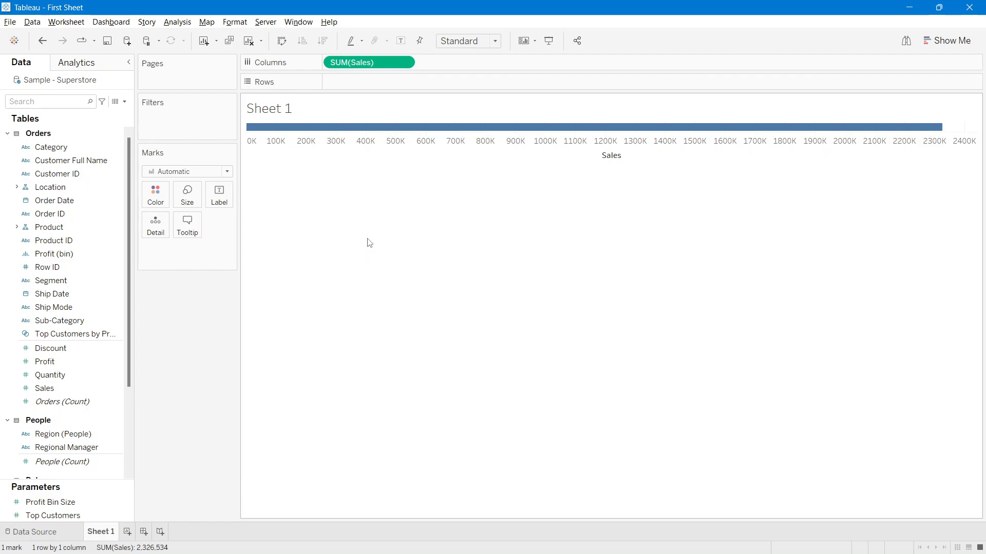
# Step: Look back at the Continuous slide, and chart Sales on Columns by Sub-Category on Rows with the bars sorted in descending order
pyautogui.hotkey('alt', 'Tab')
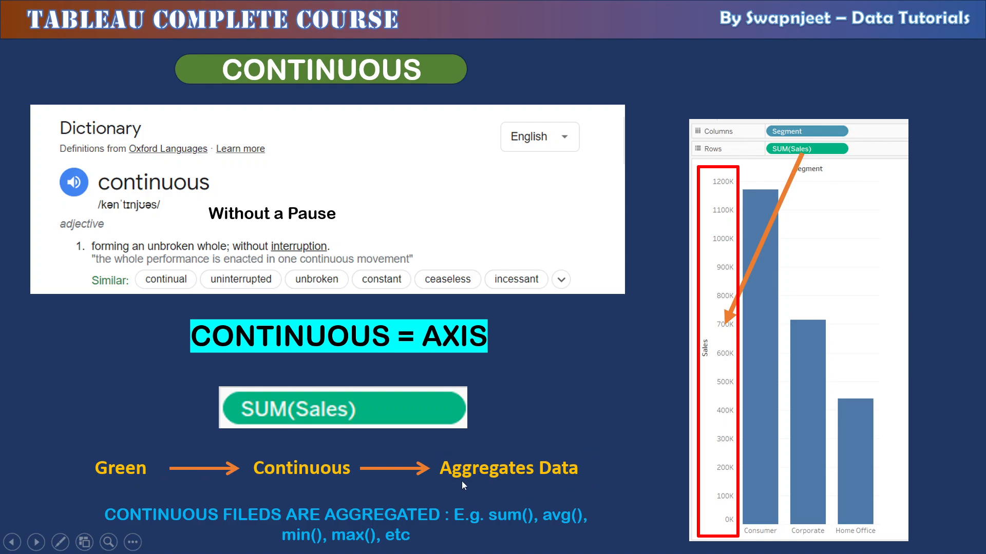
pyautogui.hotkey('alt', 'Tab')
pyautogui.moveTo(45, 388)
pyautogui.mouseDown()
pyautogui.moveTo(157, 130)
pyautogui.moveTo(348, 97)
pyautogui.moveTo(349, 63)
pyautogui.mouseUp()
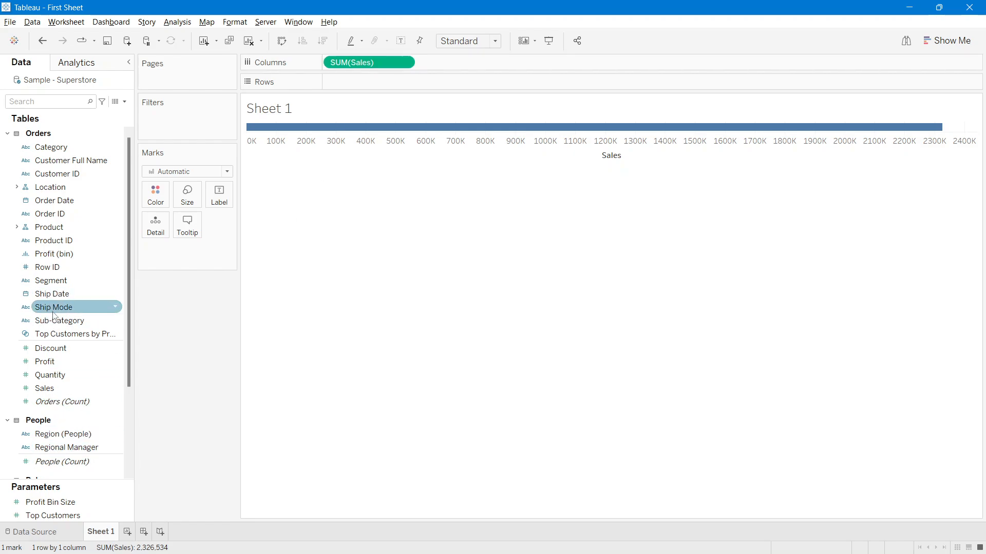
pyautogui.moveTo(55, 316); pyautogui.dragTo(357, 79)
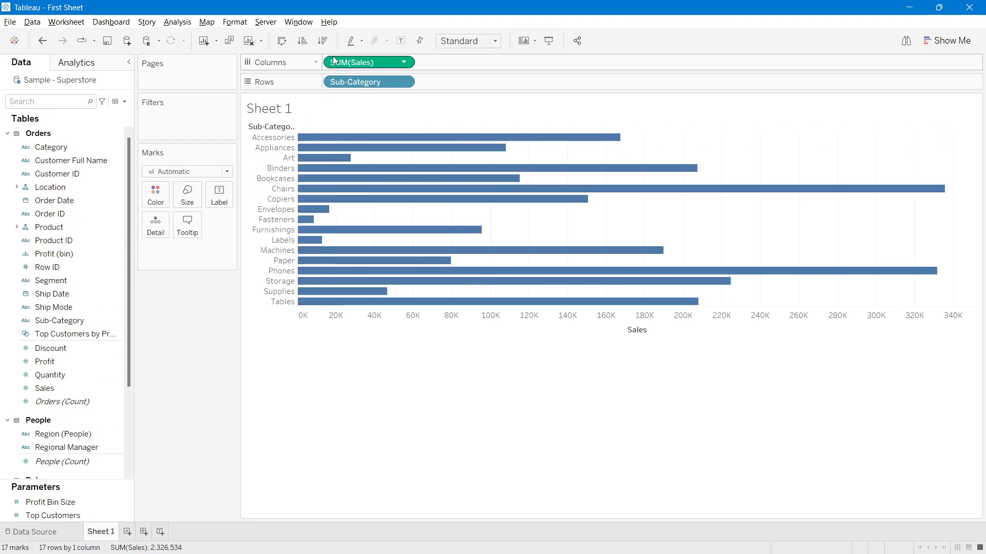
pyautogui.click(322, 41)
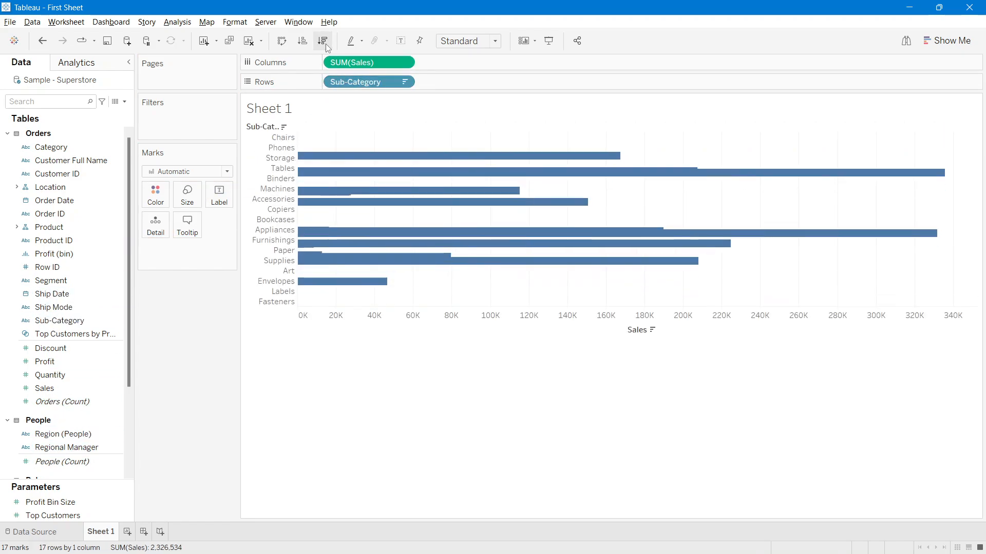
# Step: Fit the sorted bar chart to Entire View and color its bars by Segment
pyautogui.click(477, 43)
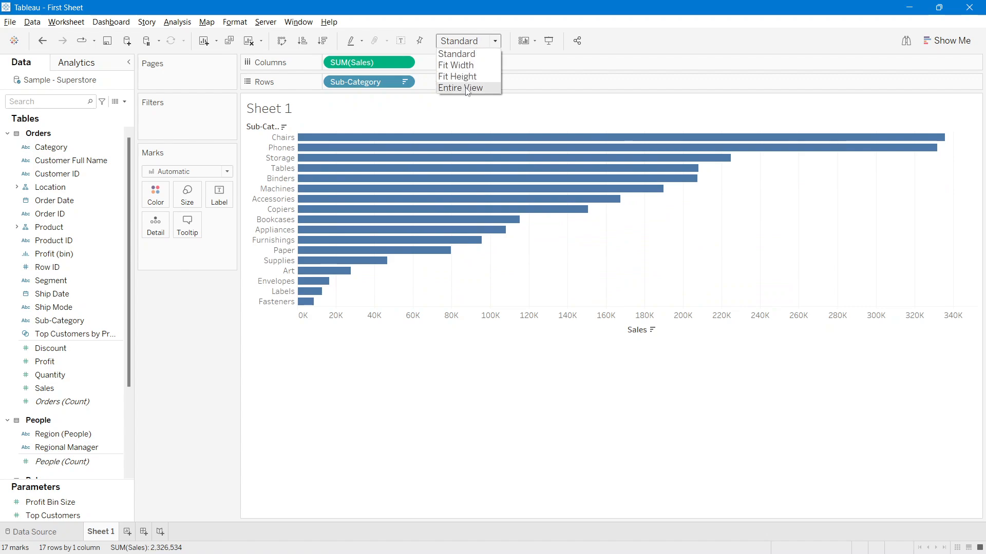
pyautogui.click(466, 42)
pyautogui.click(466, 42)
pyautogui.click(461, 88)
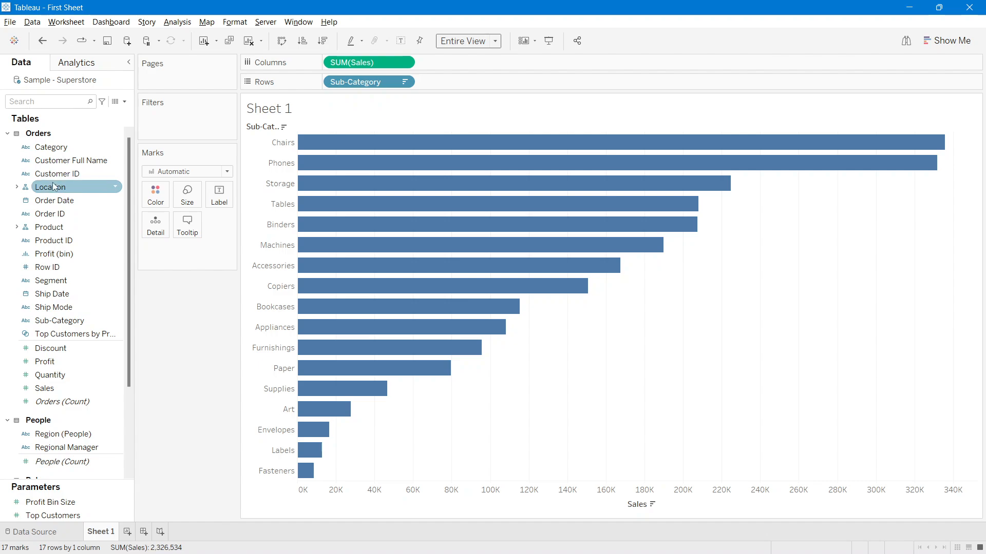
pyautogui.moveTo(59, 289); pyautogui.dragTo(154, 203)
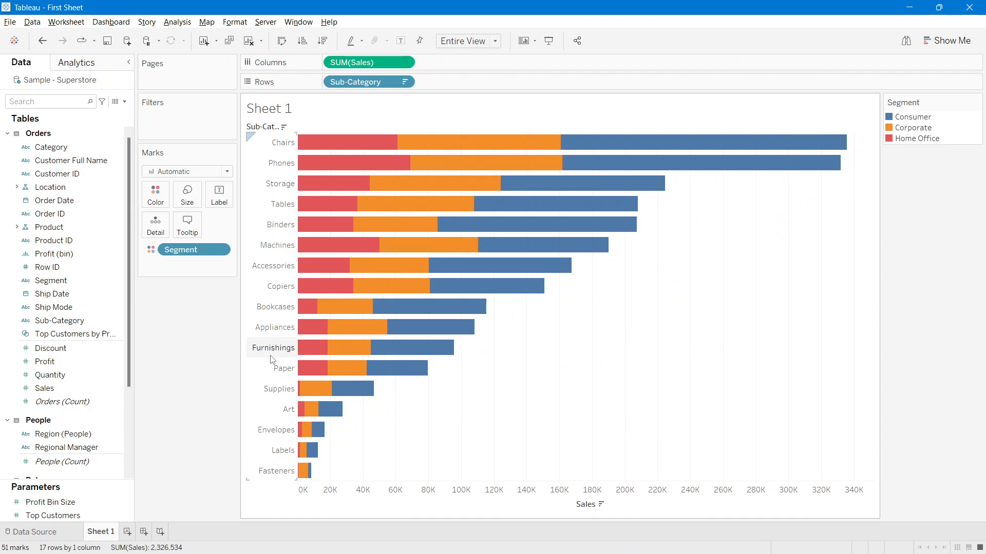
# Step: Take Segment off the sorted bars' color and color the bars by Sales instead
pyautogui.moveTo(309, 149)
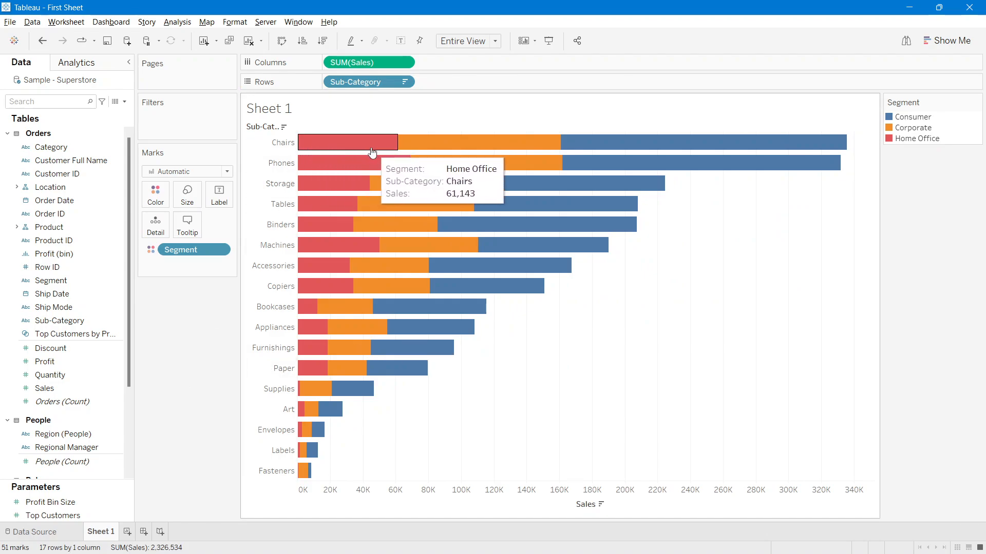
pyautogui.moveTo(507, 147)
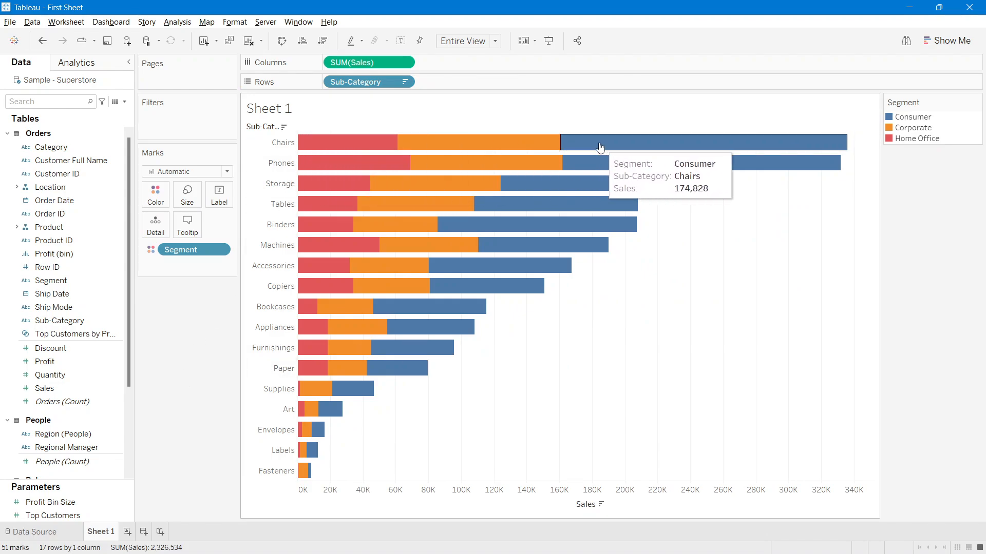
pyautogui.moveTo(373, 149)
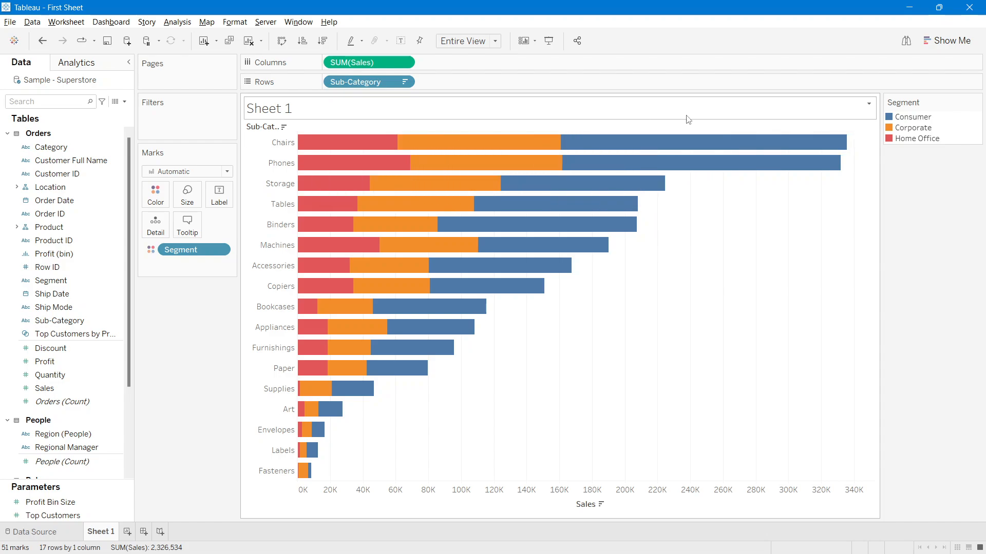
pyautogui.moveTo(626, 147)
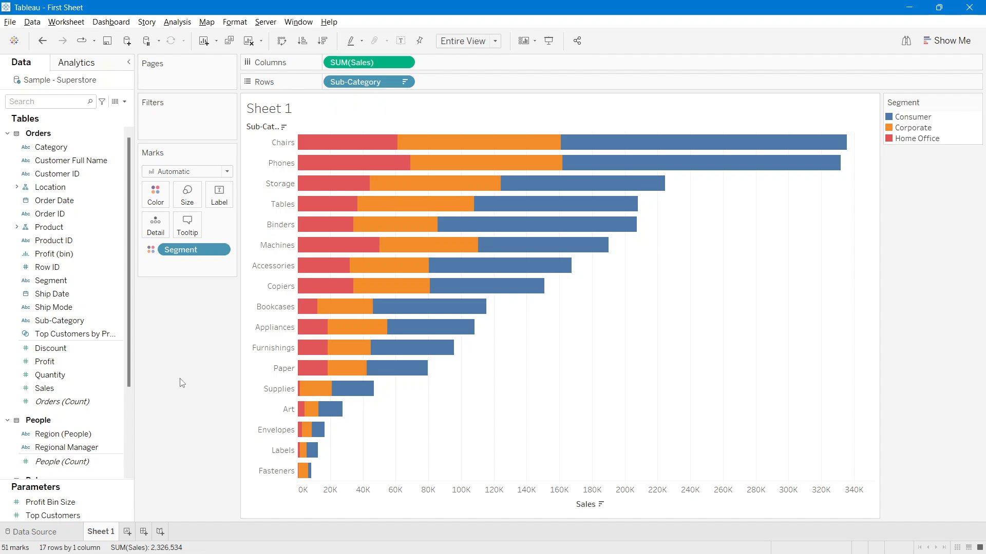
pyautogui.moveTo(190, 250); pyautogui.dragTo(189, 345)
pyautogui.moveTo(66, 389)
pyautogui.mouseDown()
pyautogui.moveTo(142, 245)
pyautogui.moveTo(150, 202)
pyautogui.mouseUp()
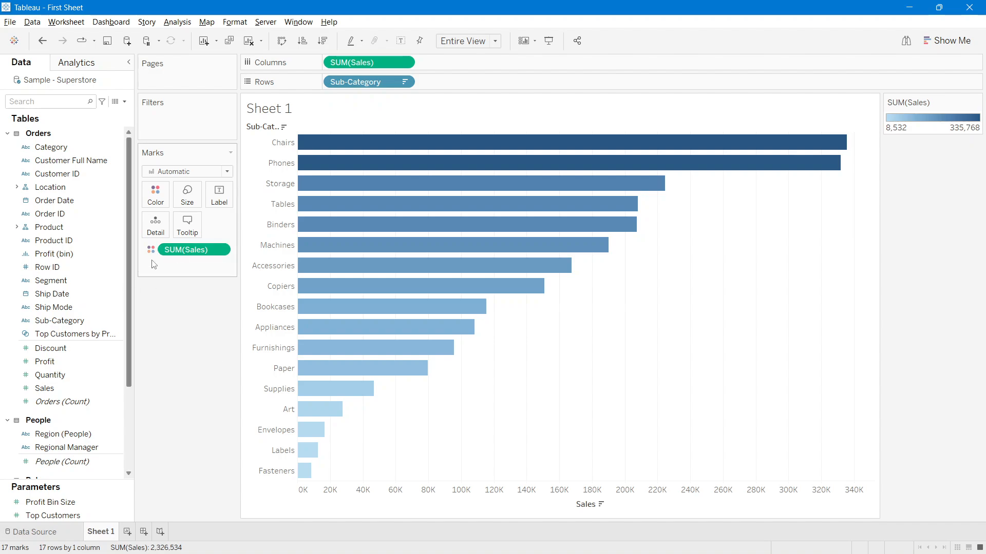
# Step: Replace Sales with Profit as the color of the bars, and clear the Profit coloring again
pyautogui.moveTo(352, 178)
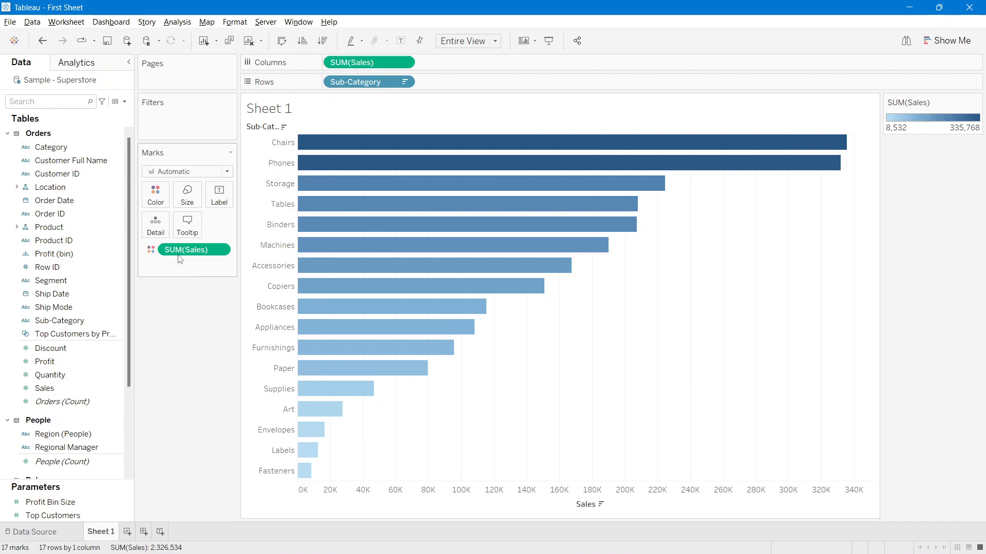
pyautogui.moveTo(194, 250); pyautogui.dragTo(192, 379)
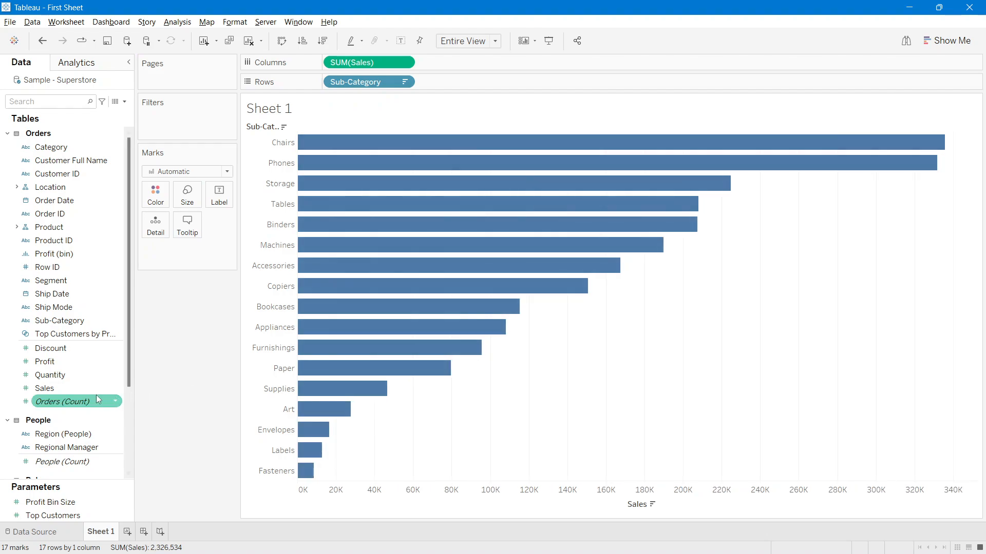
pyautogui.moveTo(45, 361); pyautogui.dragTo(151, 196)
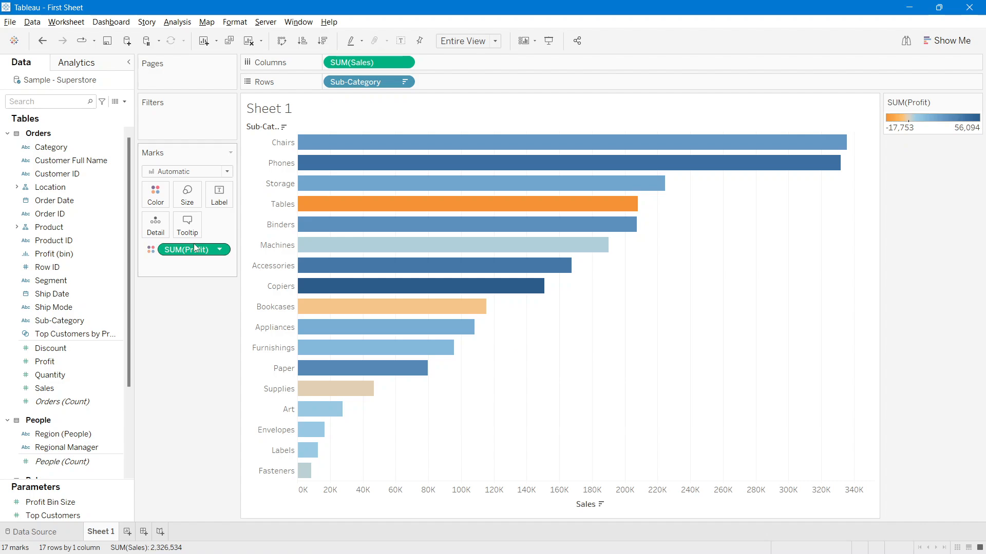
pyautogui.moveTo(190, 249); pyautogui.dragTo(209, 351)
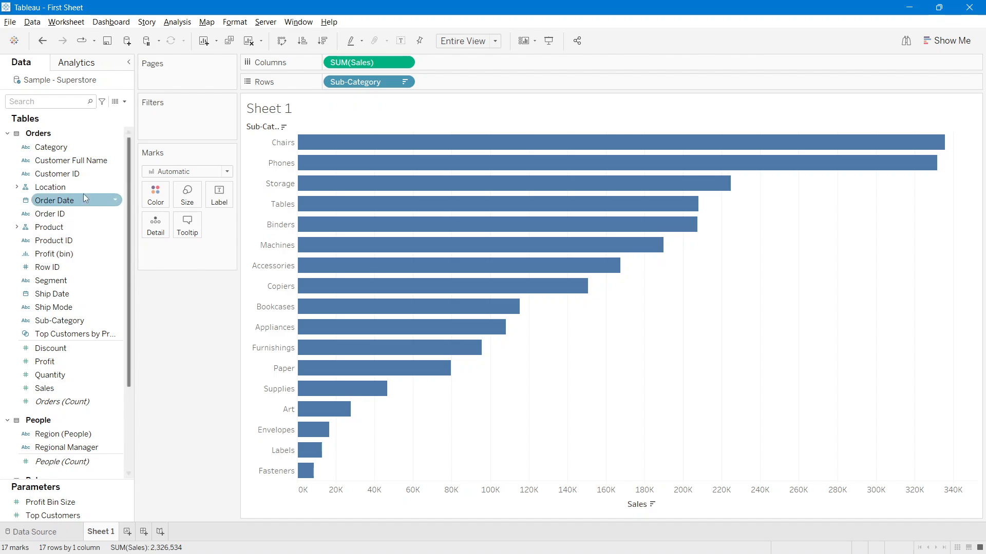
# Step: Add a Category filter that uses all values and show its filter control beside the chart
pyautogui.moveTo(55, 148); pyautogui.dragTo(176, 125)
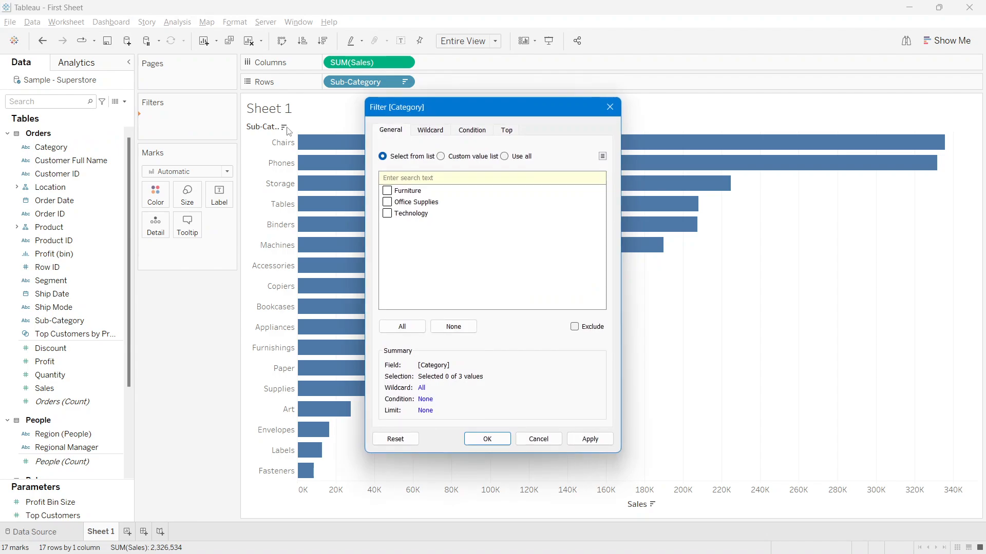
pyautogui.click(504, 156)
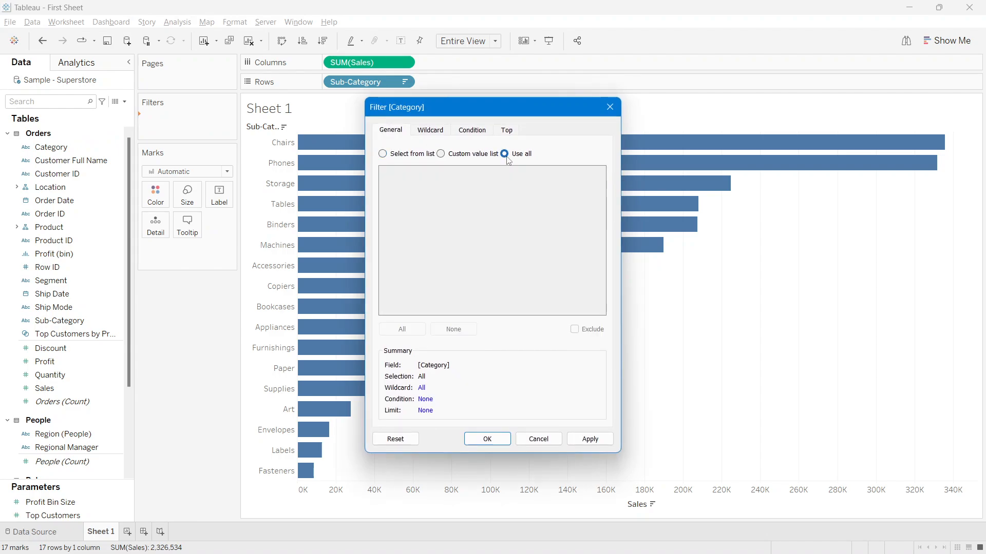
pyautogui.click(590, 440)
pyautogui.click(502, 442)
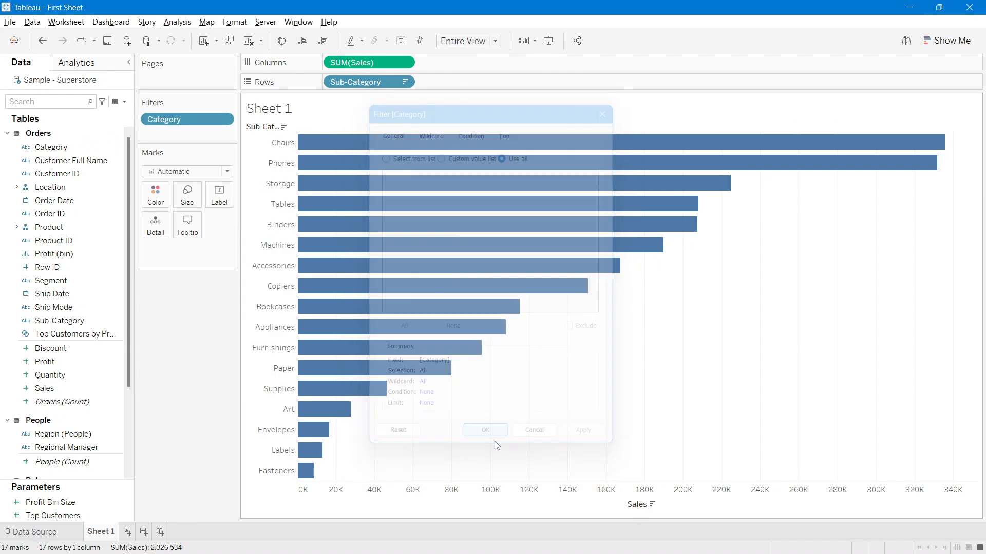
pyautogui.rightClick(191, 126)
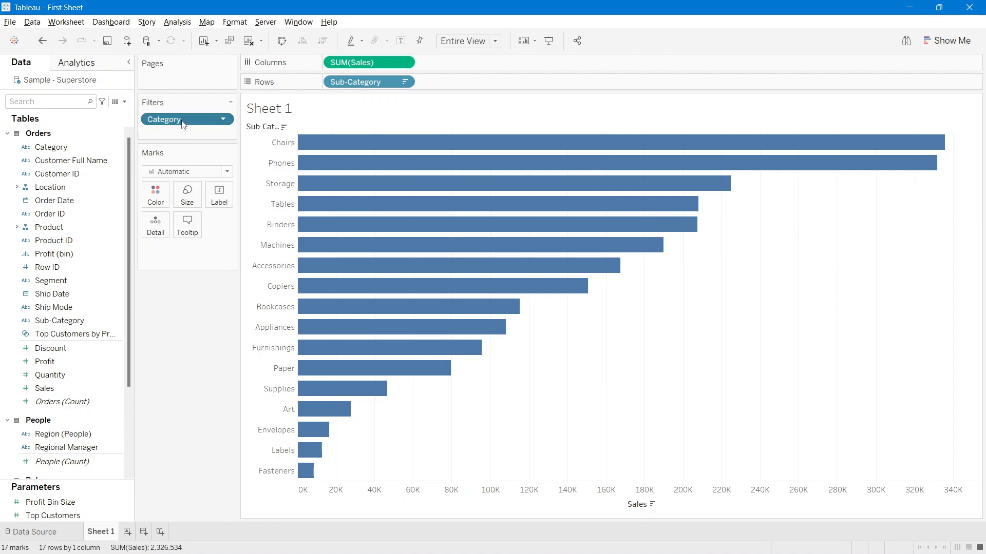
pyautogui.rightClick(183, 121)
pyautogui.click(197, 148)
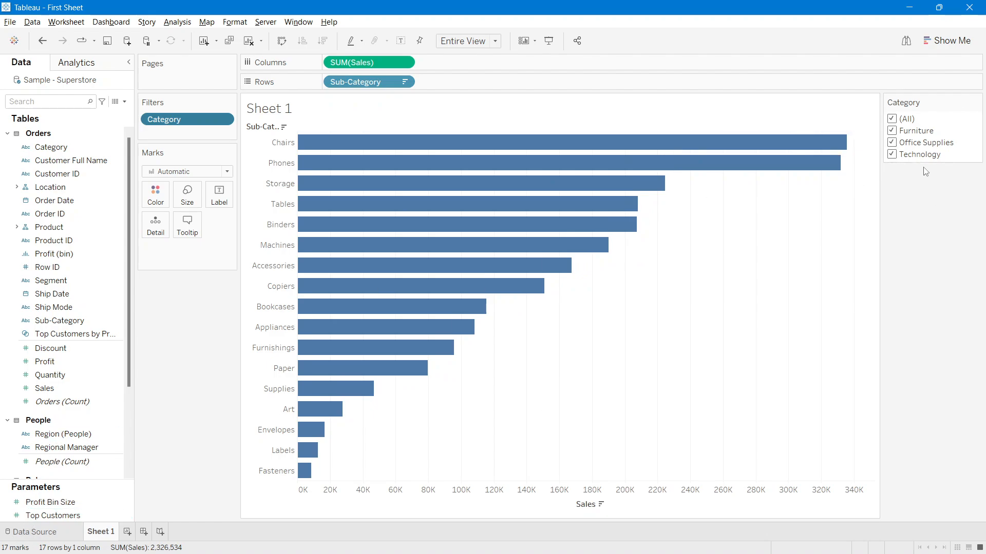
# Step: Limit the Category filter to Furniture, reselect all categories, and remove Category from the filters
pyautogui.click(891, 143)
pyautogui.click(891, 155)
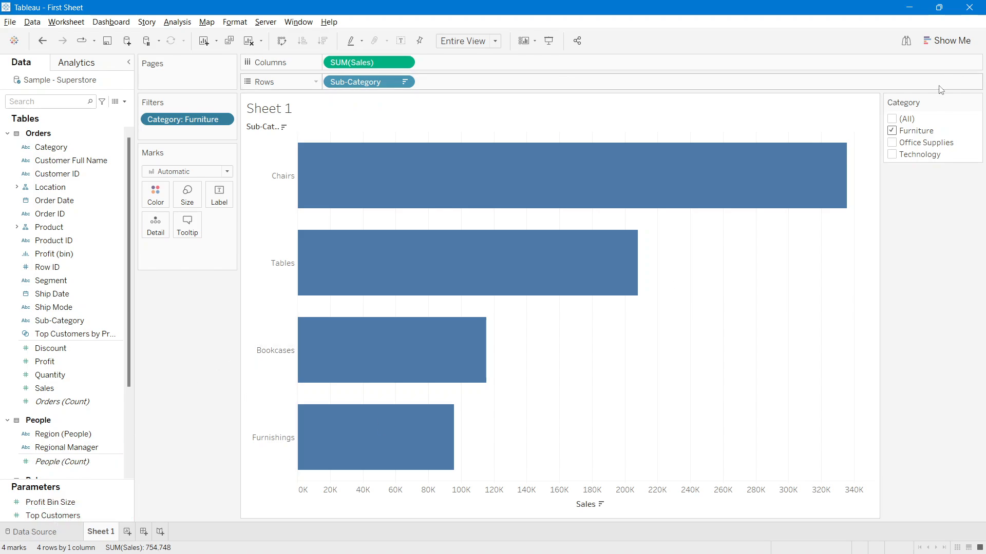
pyautogui.click(893, 121)
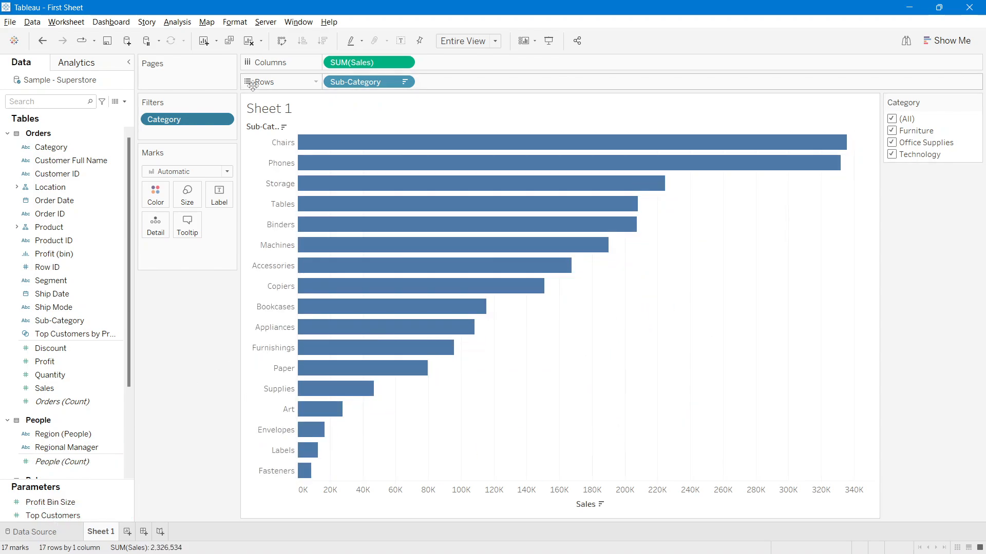
pyautogui.moveTo(179, 125); pyautogui.dragTo(191, 379)
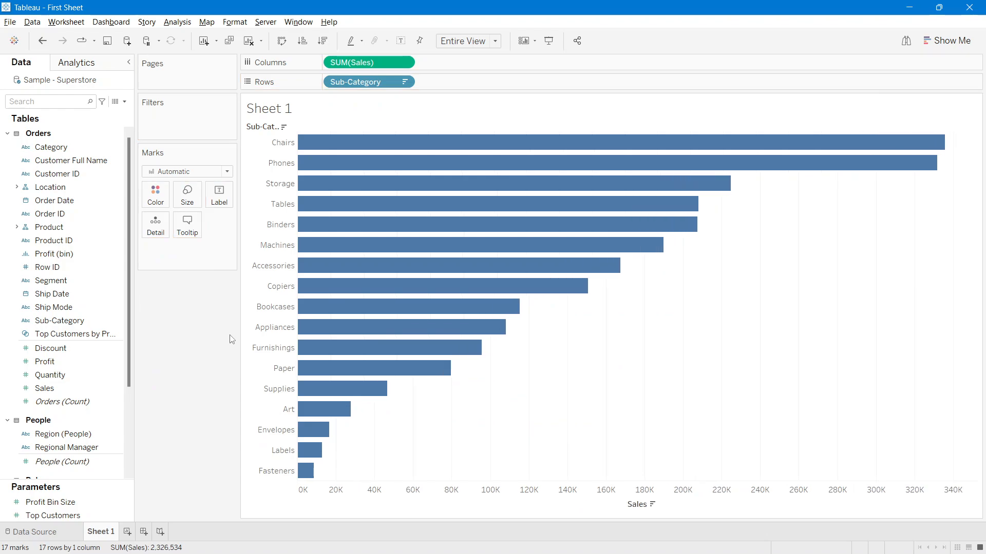
# Step: Add a Sales filter on all values, keeping the full range of values
pyautogui.moveTo(57, 391); pyautogui.dragTo(177, 122)
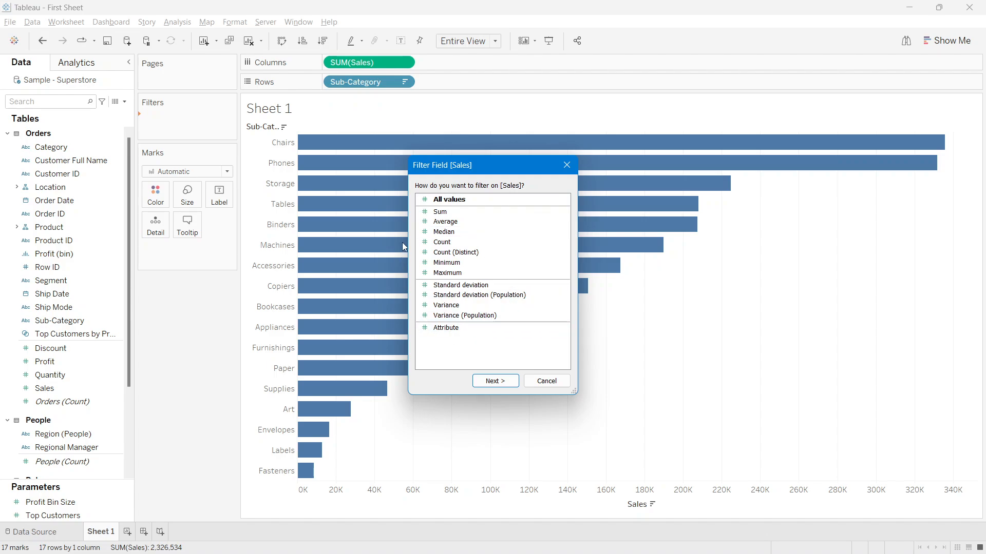
pyautogui.doubleClick(453, 200)
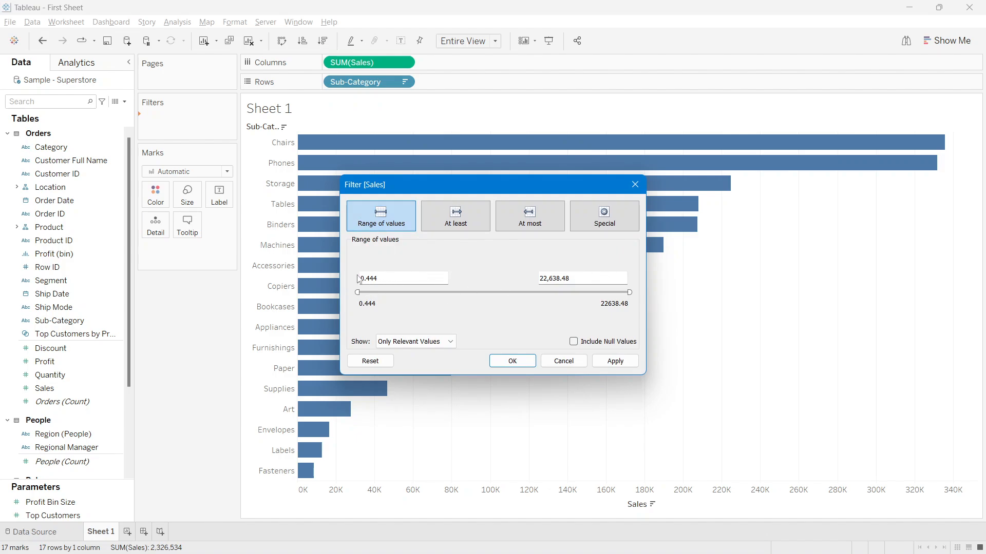
pyautogui.moveTo(380, 280); pyautogui.dragTo(358, 280)
pyautogui.moveTo(570, 278); pyautogui.dragTo(536, 280)
pyautogui.moveTo(382, 280); pyautogui.dragTo(357, 282)
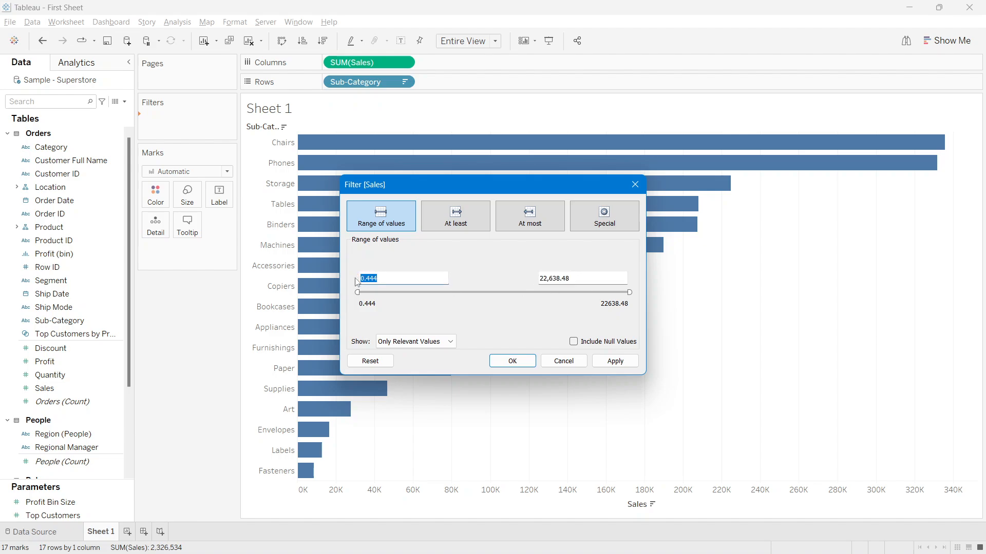
pyautogui.moveTo(572, 279); pyautogui.dragTo(557, 279)
pyautogui.click(572, 278)
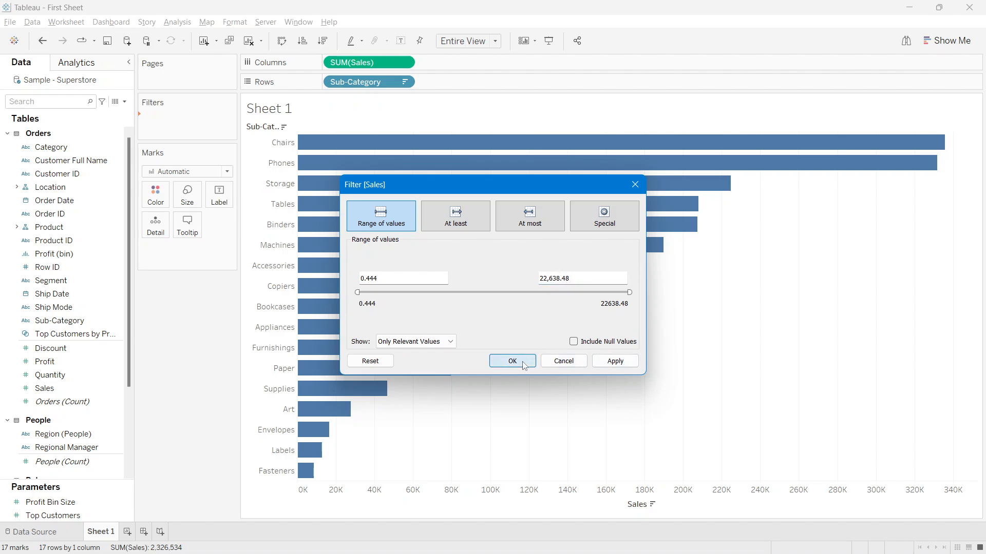
pyautogui.click(496, 361)
# Step: Show the Sales filter control and set its range from 100 to 1000
pyautogui.rightClick(180, 122)
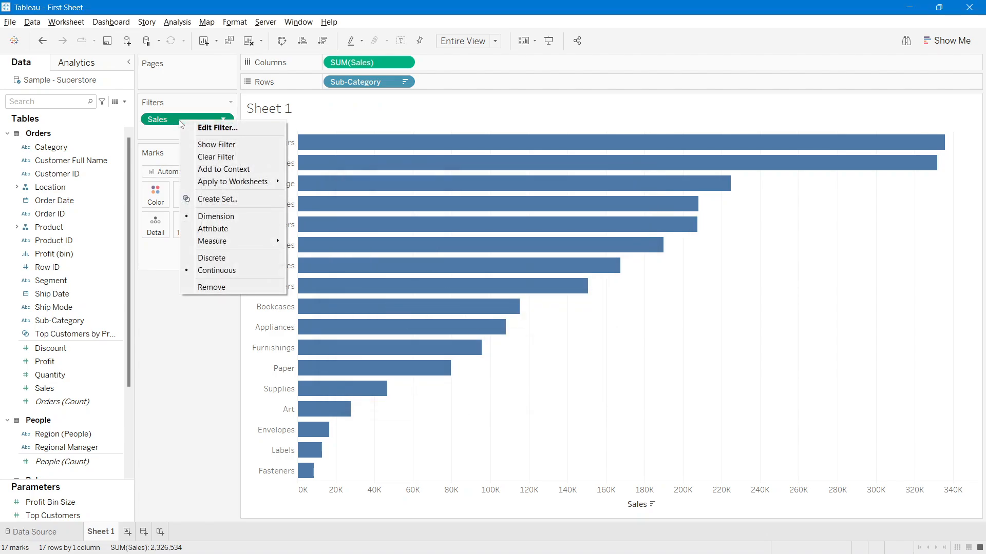
pyautogui.click(210, 144)
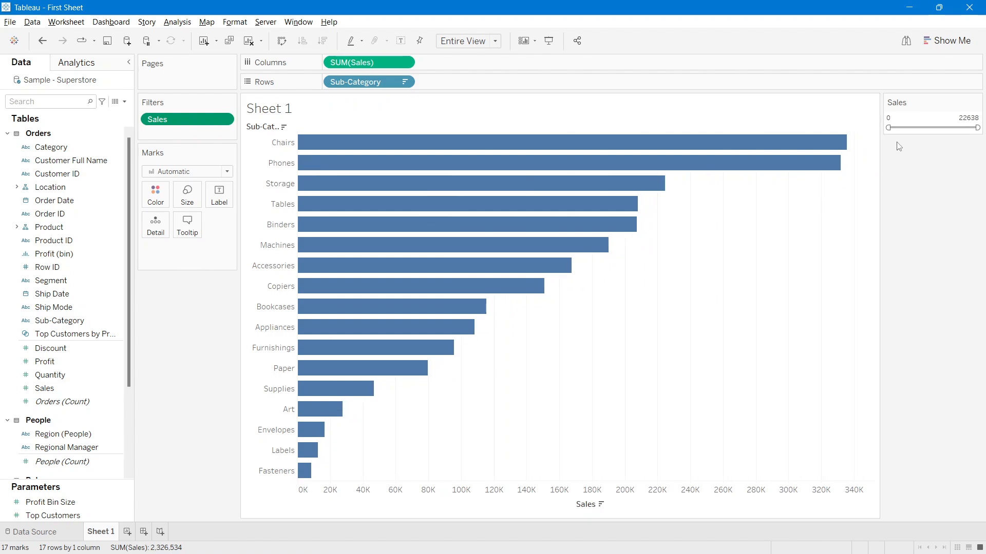
pyautogui.click(892, 116)
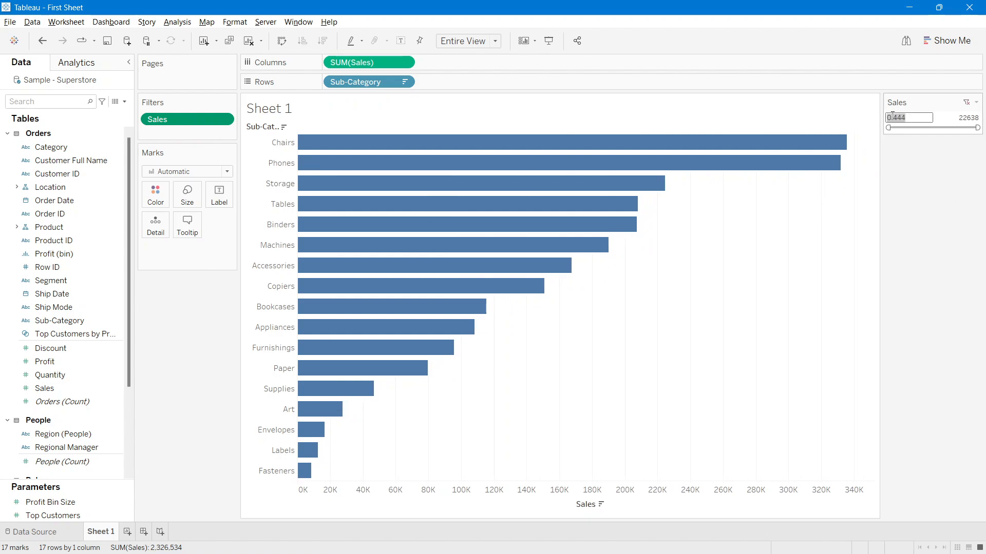
pyautogui.click(964, 117)
pyautogui.click(901, 117)
pyautogui.write('100')
pyautogui.click(975, 118)
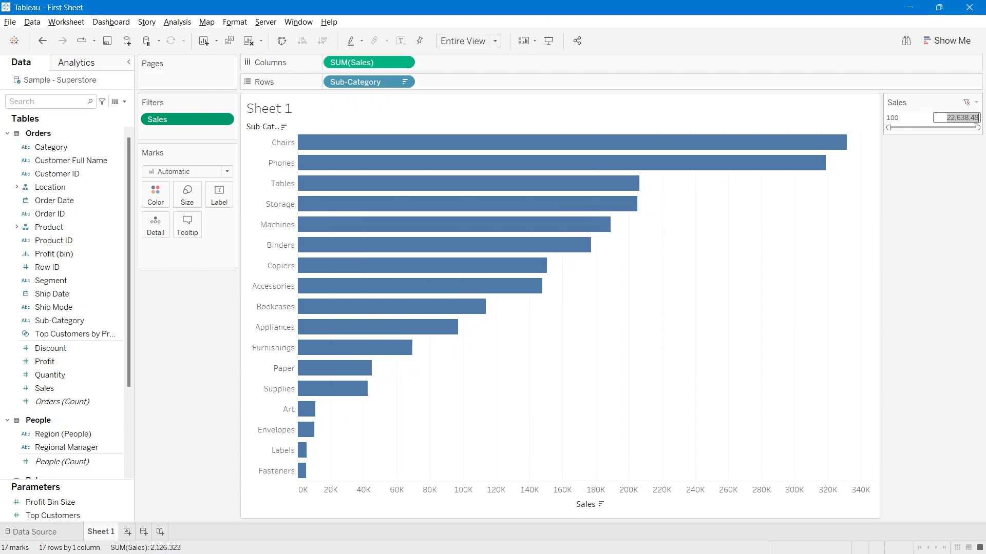
pyautogui.press('Return')
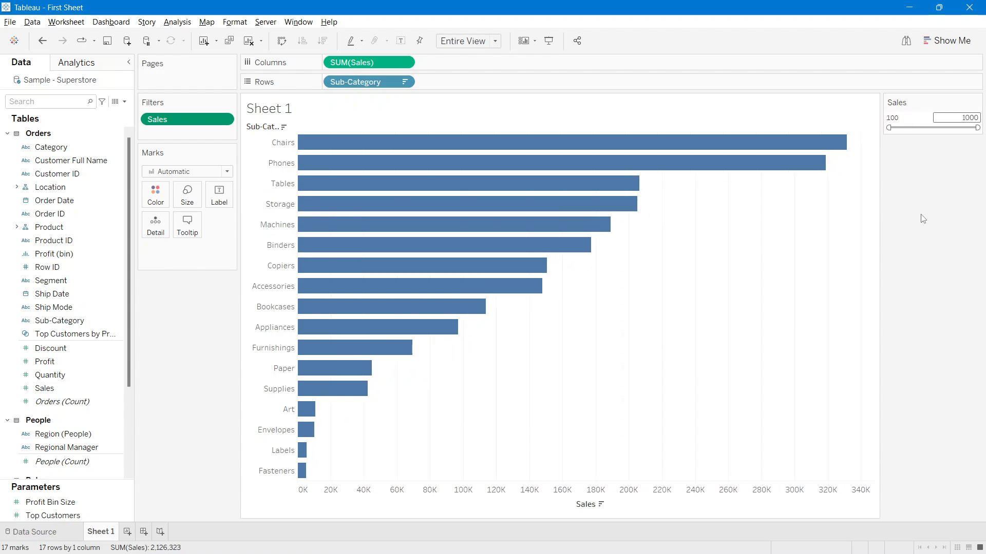
# Step: Set the upper limit of the Sales filter to 20000
pyautogui.click(969, 118)
pyautogui.press('BackSpace')
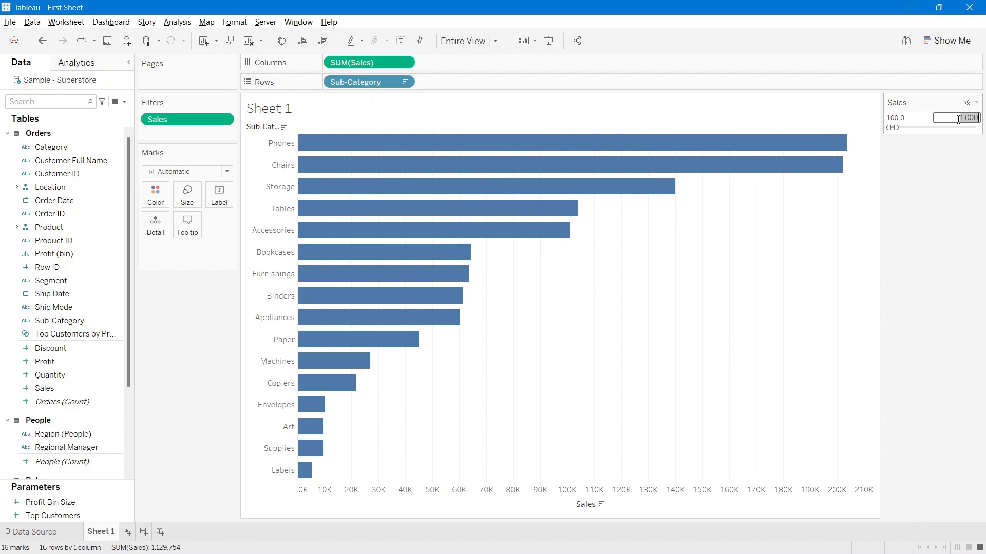
pyautogui.write('20000')
pyautogui.press('Return')
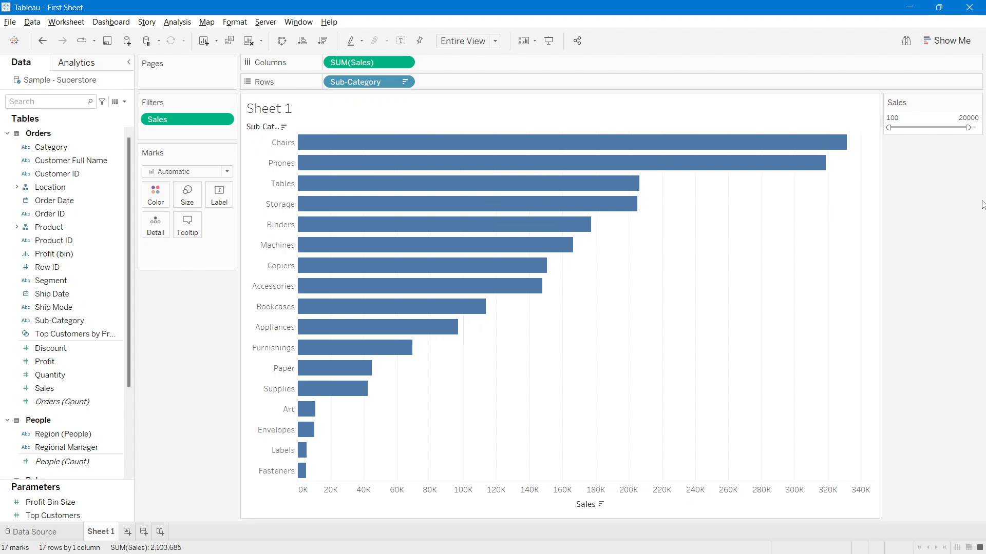
# Step: Remove Sales from the filters of the sub-category chart
pyautogui.click(172, 121)
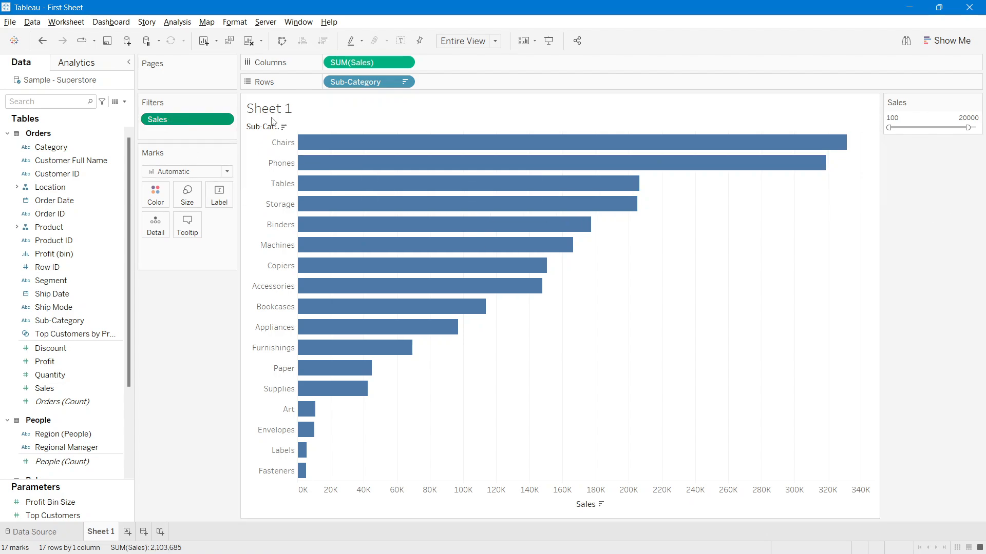
pyautogui.click(968, 176)
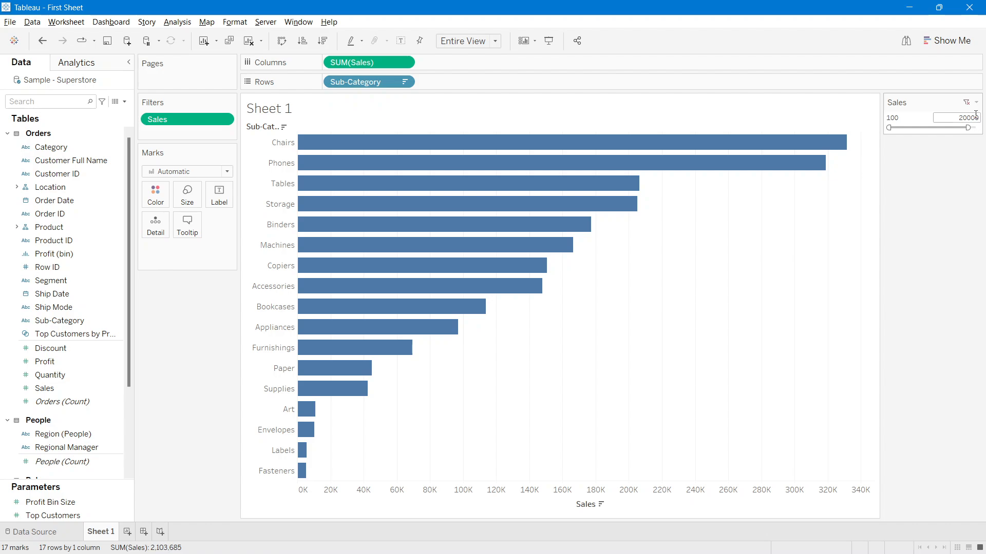
pyautogui.moveTo(182, 118); pyautogui.dragTo(204, 341)
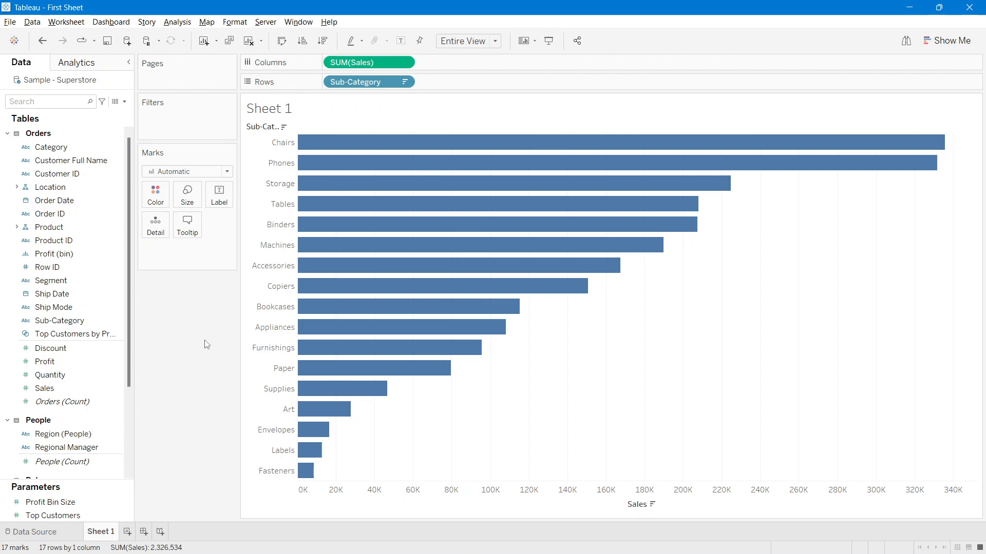
# Step: Create a new worksheet, place Sales on Rows and convert the summed Sales to discrete
pyautogui.click(127, 532)
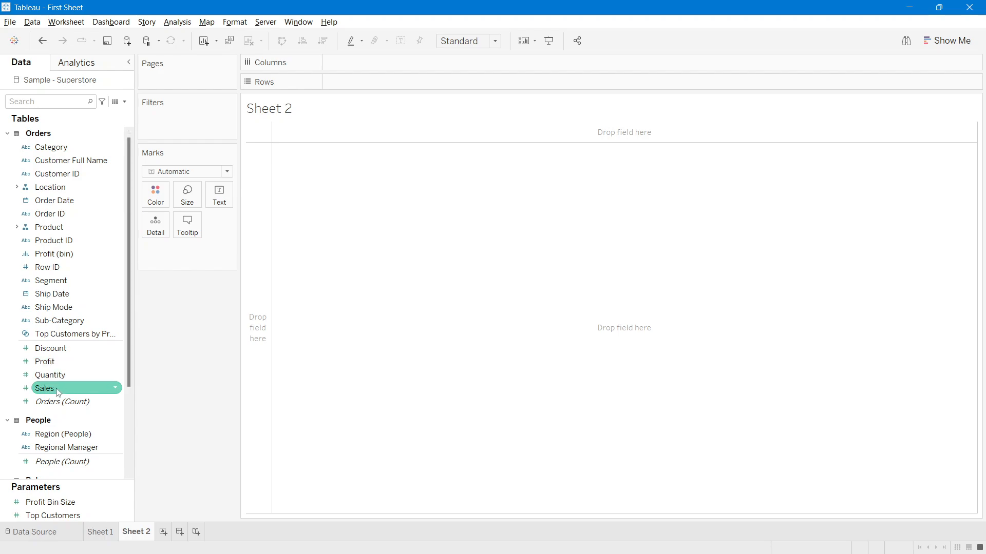
pyautogui.moveTo(67, 389); pyautogui.dragTo(361, 86)
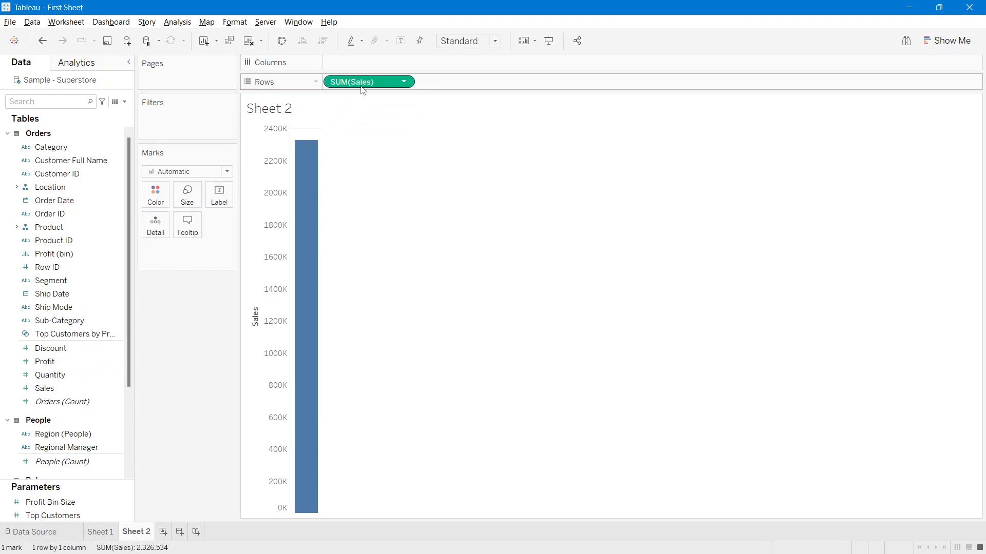
pyautogui.rightClick(369, 83)
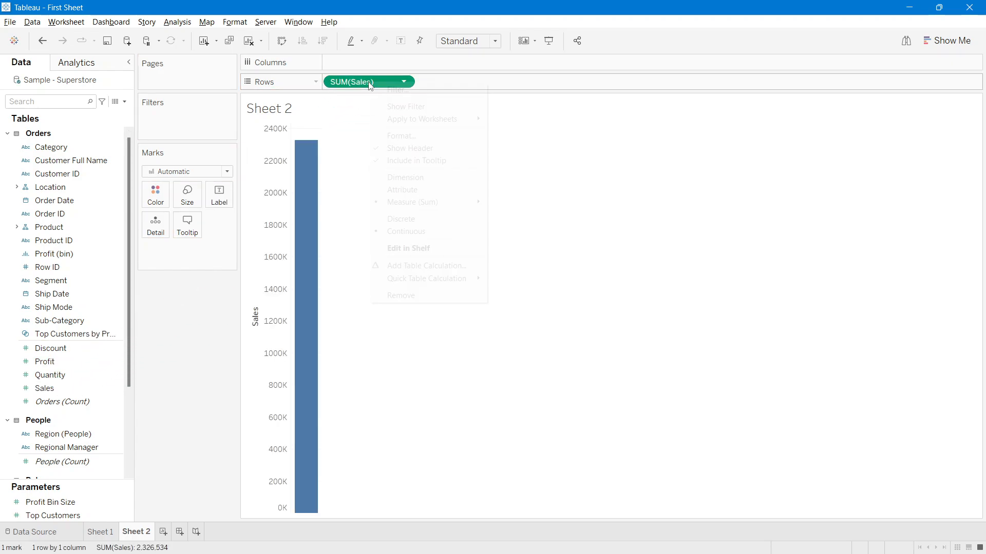
pyautogui.click(403, 220)
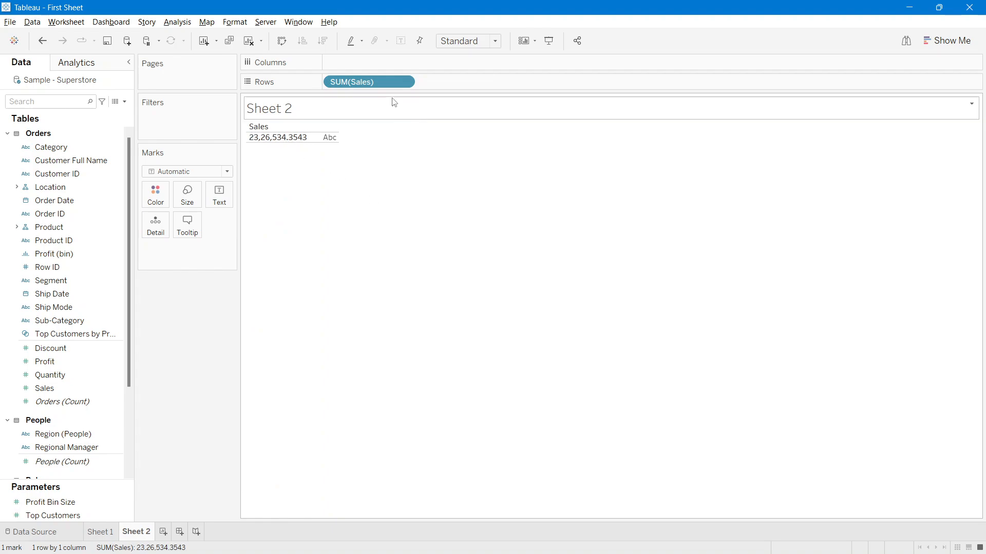
# Step: Convert the summed Sales field on Rows to a dimension and make it discrete to list the individual sales values
pyautogui.rightClick(379, 88)
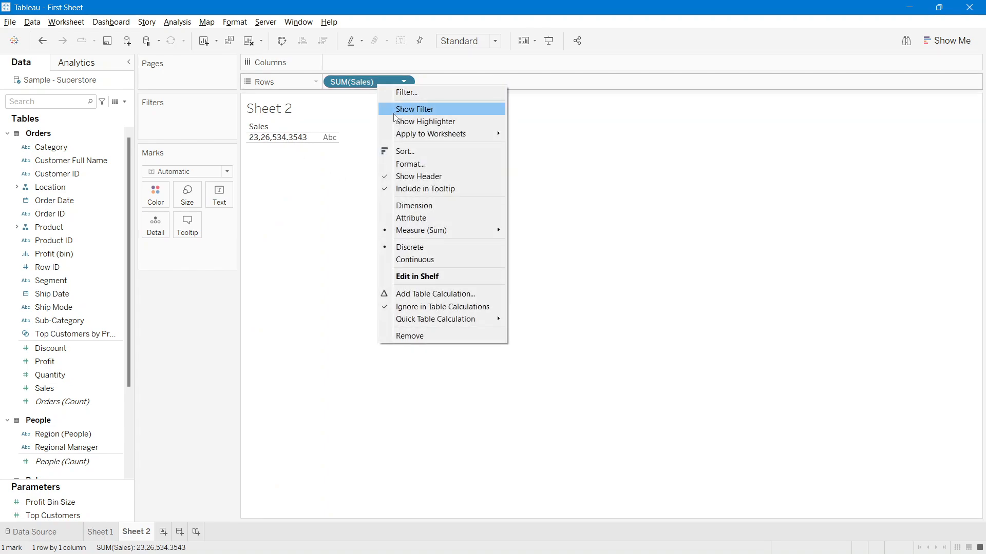
pyautogui.click(420, 208)
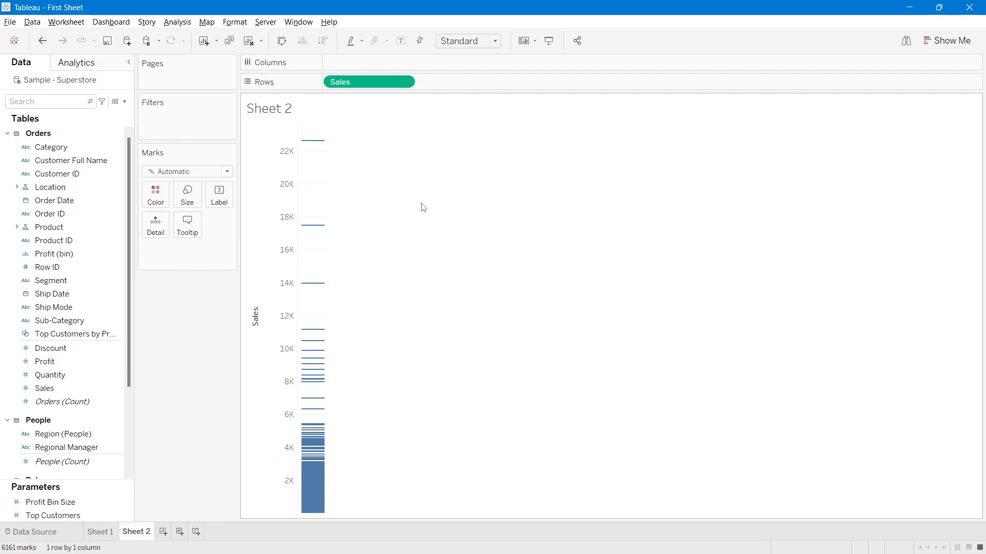
pyautogui.rightClick(353, 86)
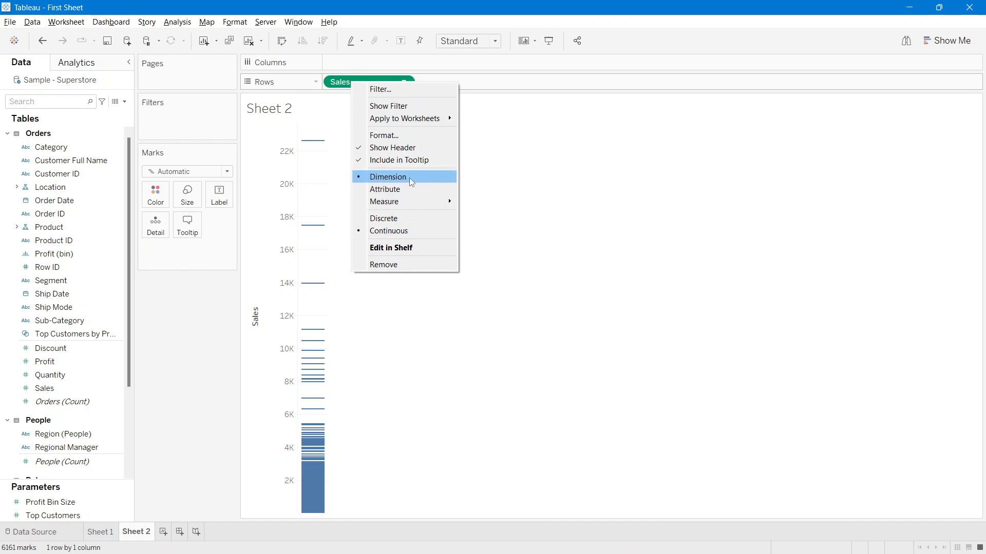
pyautogui.click(385, 219)
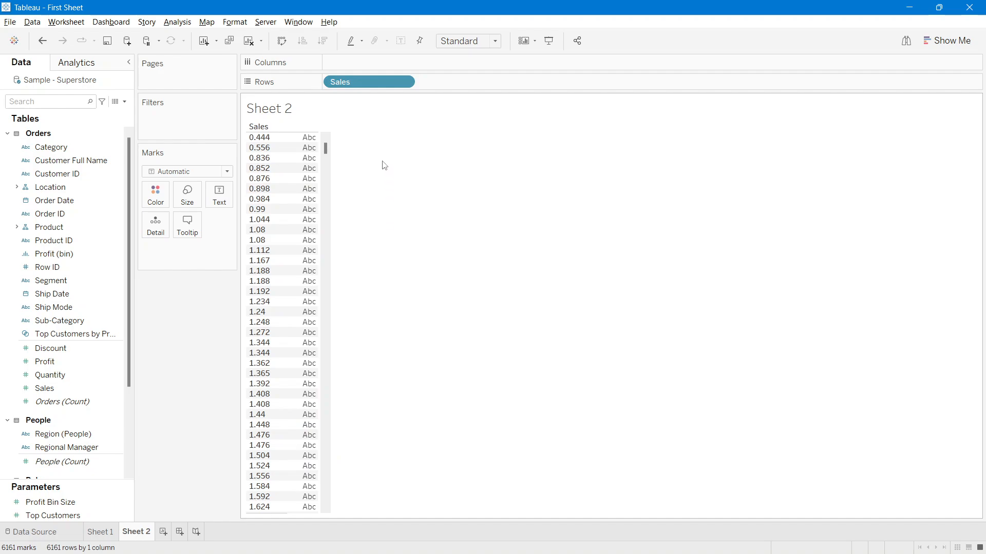
pyautogui.rightClick(369, 78)
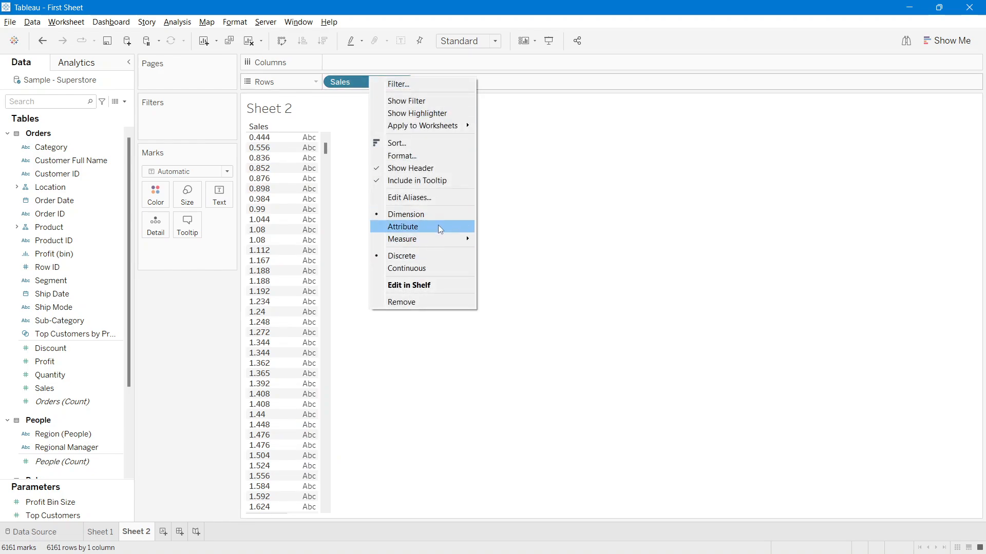
pyautogui.click(207, 320)
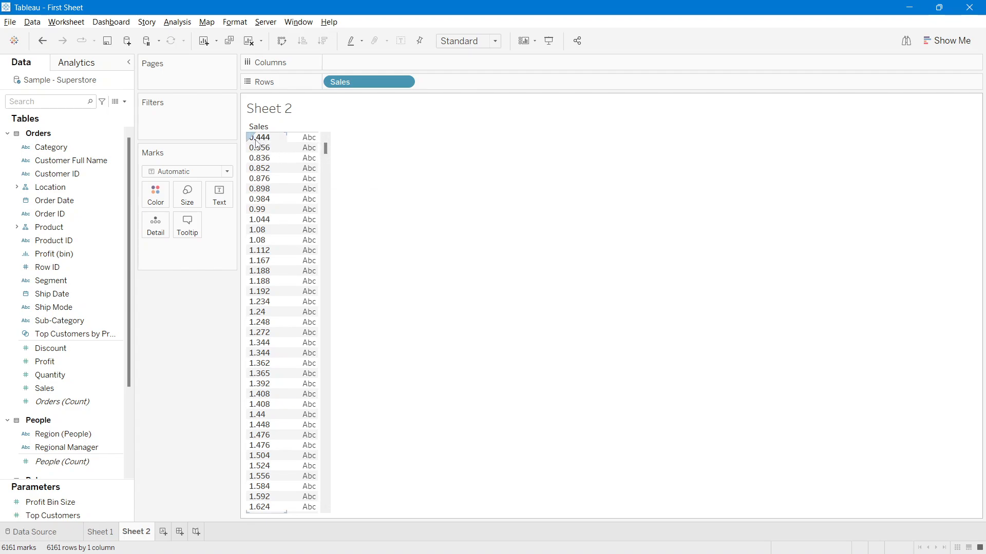
pyautogui.moveTo(303, 151)
pyautogui.moveTo(326, 149); pyautogui.dragTo(325, 506)
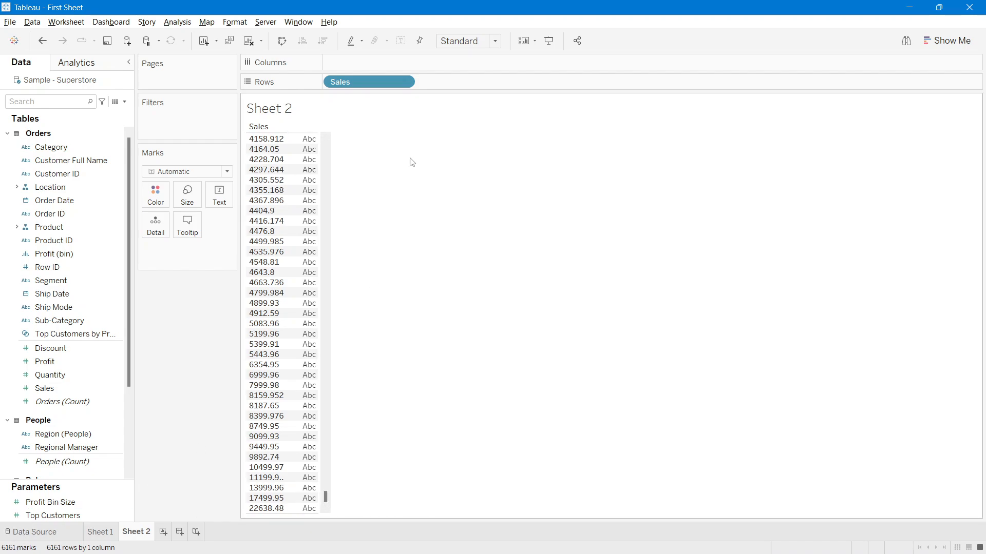
# Step: Switch the Sales dimension on Rows to continuous and back to discrete
pyautogui.rightClick(339, 87)
pyautogui.click(373, 275)
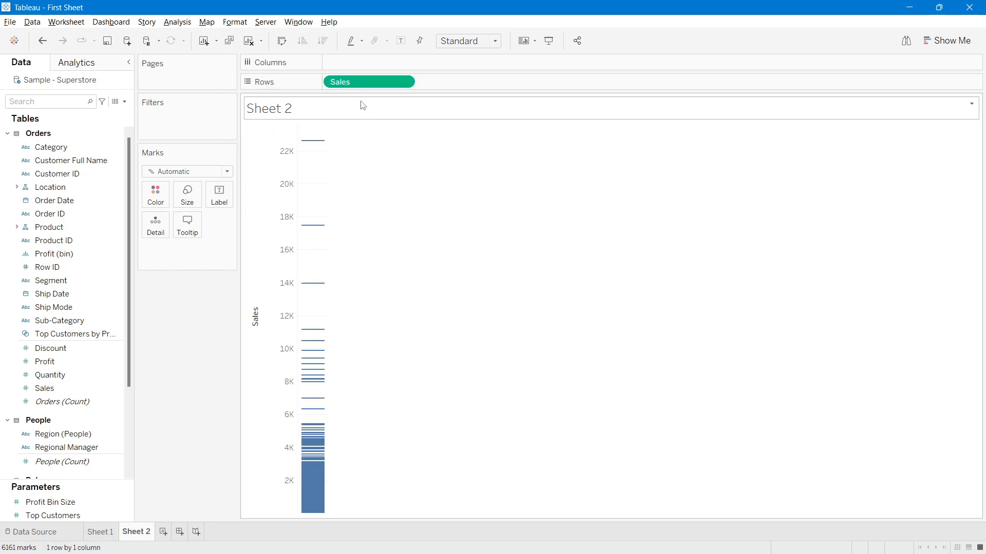
pyautogui.rightClick(355, 85)
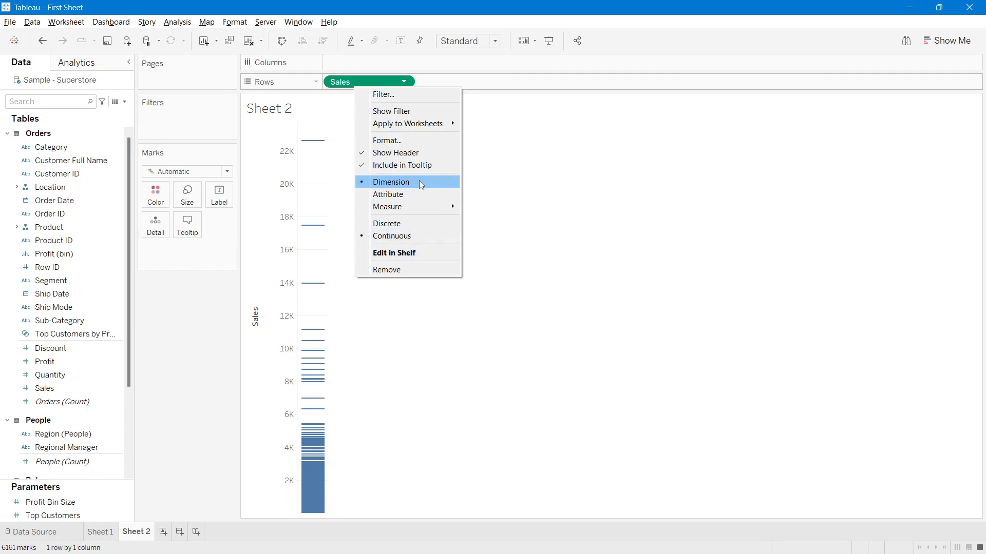
pyautogui.click(403, 224)
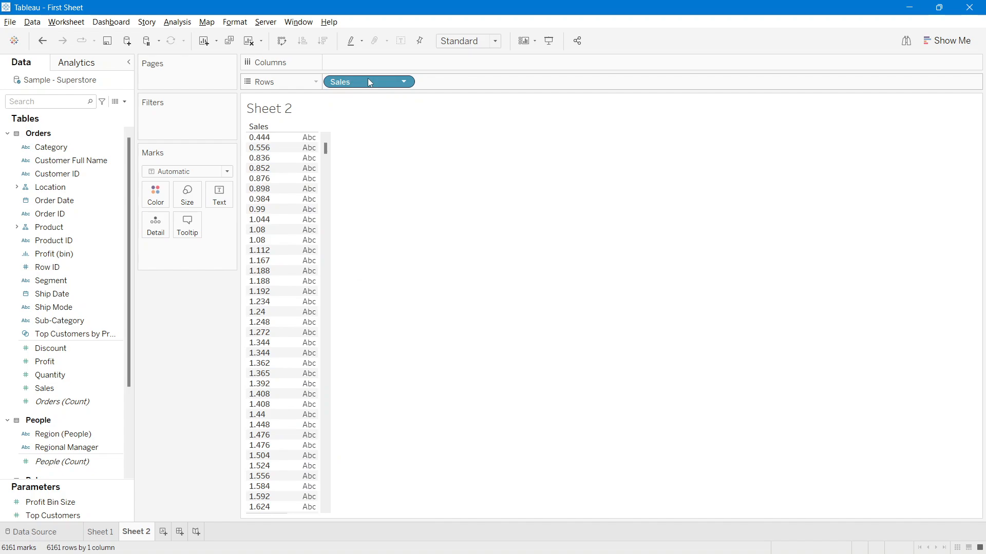
# Step: Replace Sales on Rows with Order ID, adding all its members
pyautogui.moveTo(368, 78); pyautogui.dragTo(411, 173)
pyautogui.click(95, 213)
pyautogui.moveTo(76, 213); pyautogui.dragTo(385, 84)
pyautogui.click(507, 281)
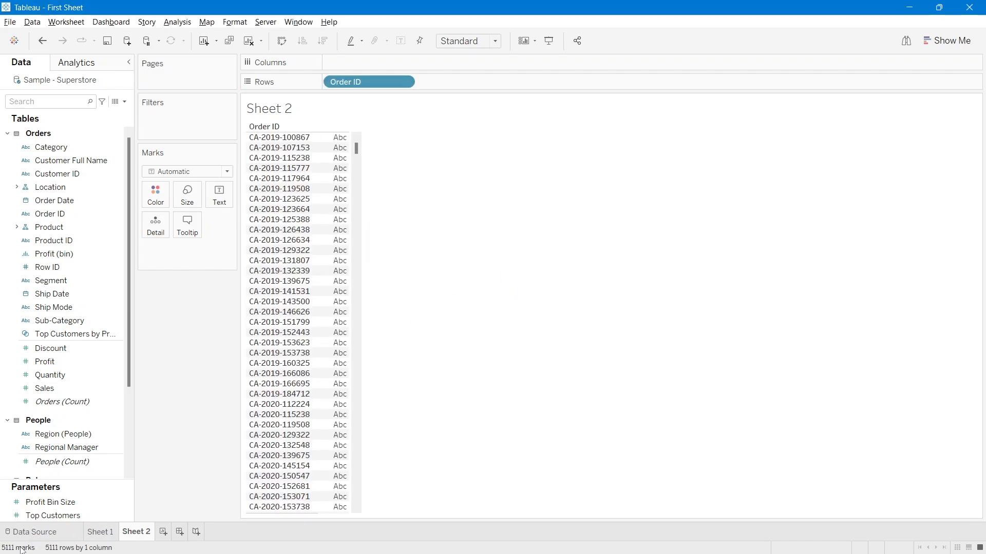
# Step: Change Order ID on Rows to a Count measure and return it to a dimension
pyautogui.rightClick(346, 89)
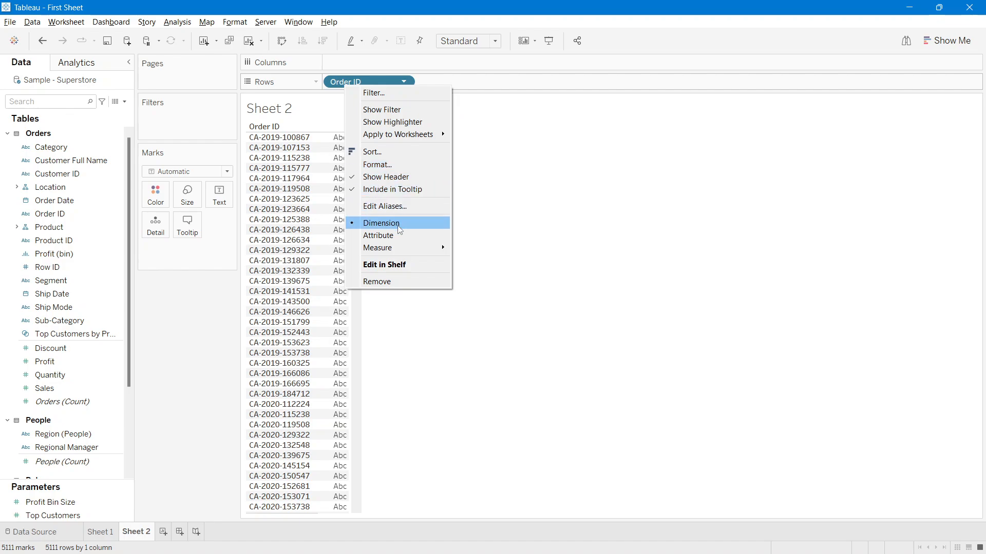
pyautogui.moveTo(395, 252)
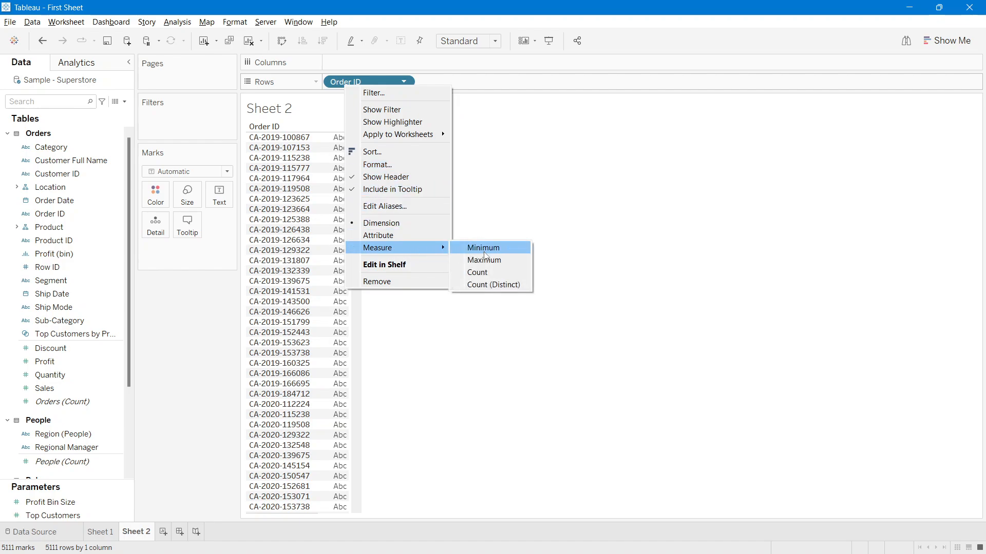
pyautogui.click(485, 273)
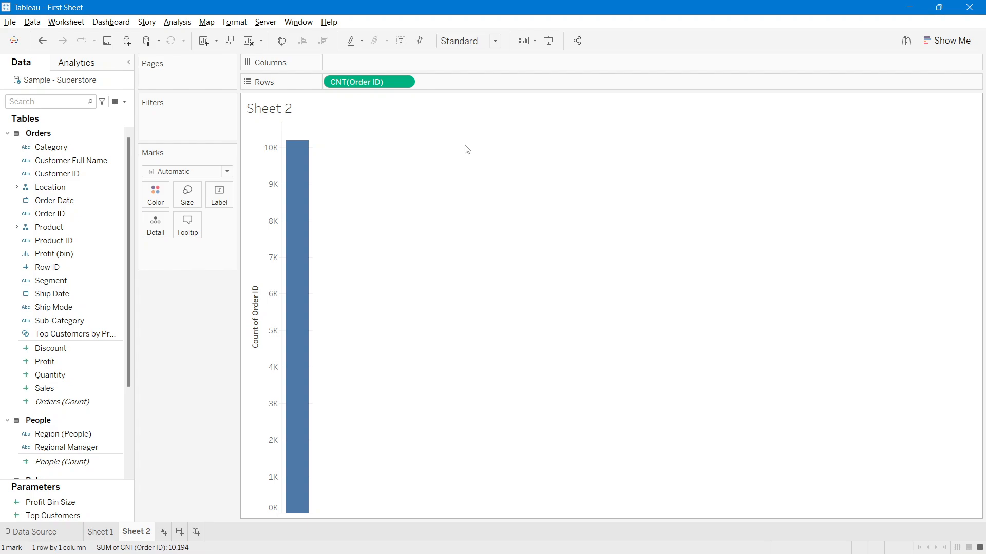
pyautogui.rightClick(348, 87)
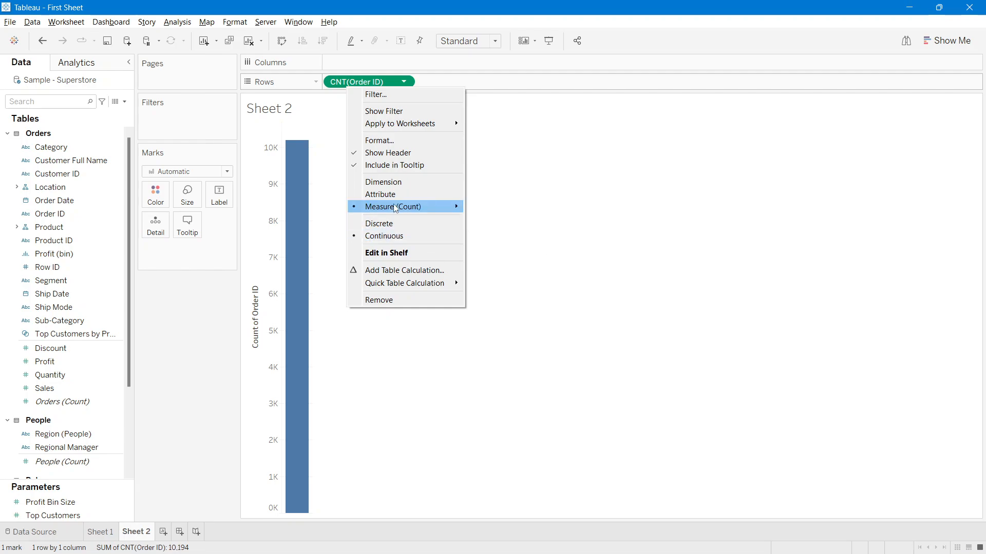
pyautogui.click(391, 182)
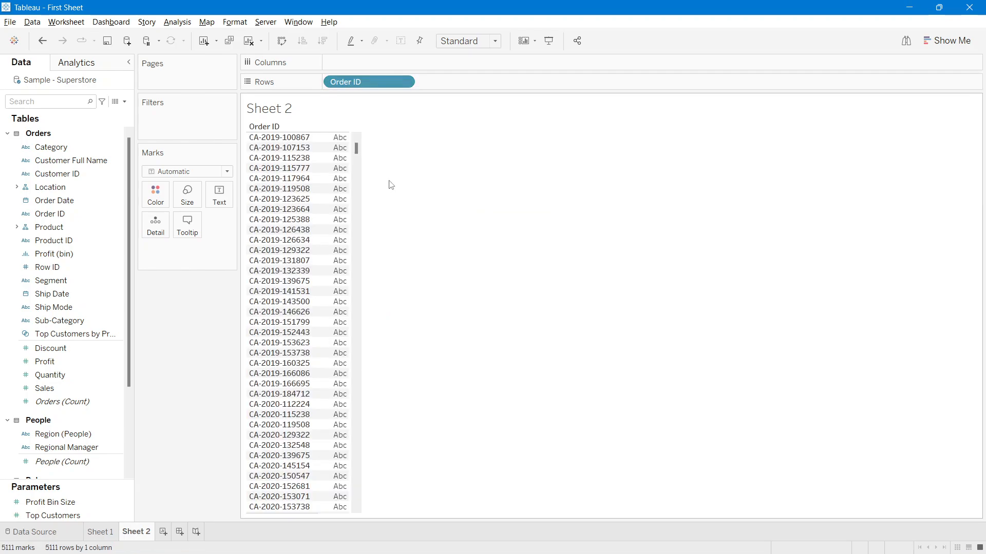
# Step: Remove Order ID from Rows on Sheet 2
pyautogui.rightClick(360, 82)
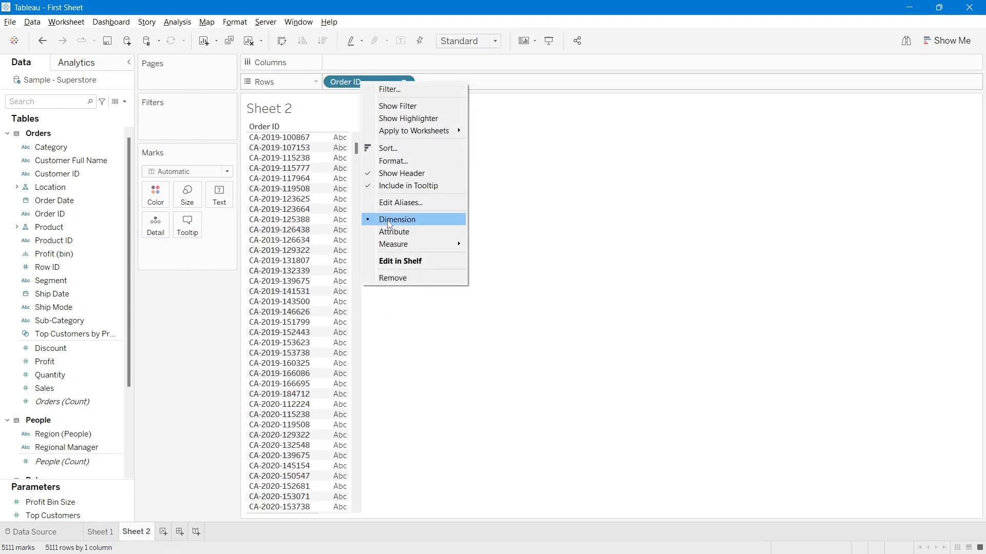
pyautogui.click(625, 218)
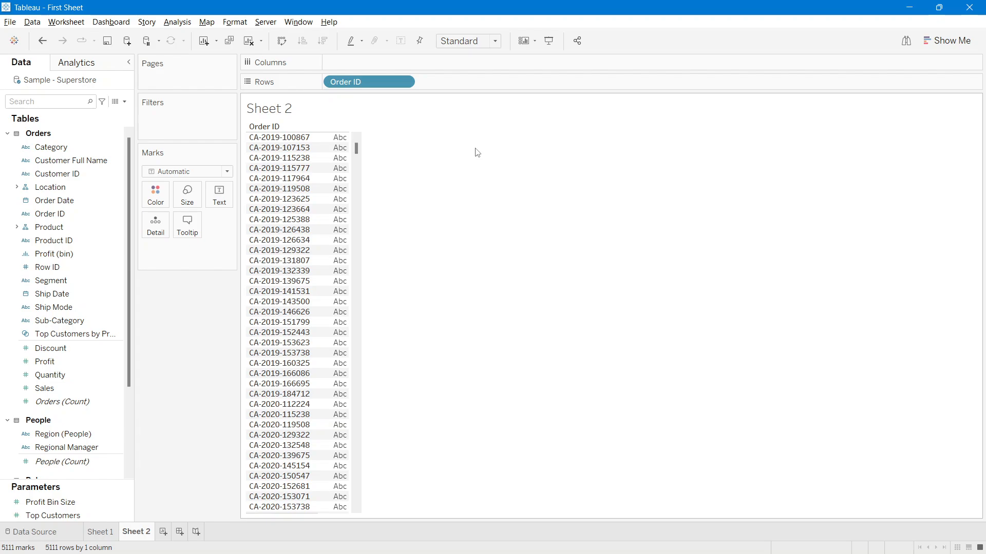
pyautogui.moveTo(396, 86); pyautogui.dragTo(762, 324)
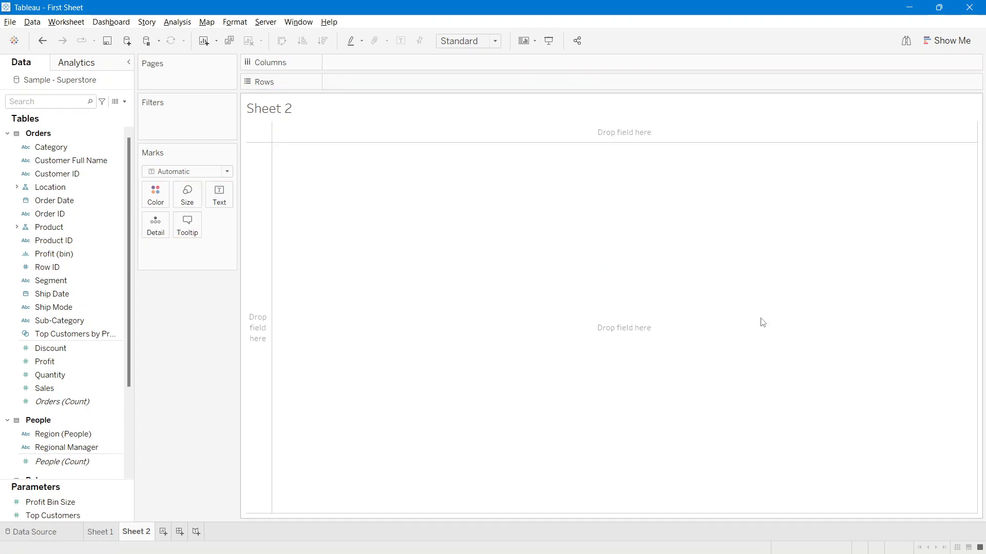
# Step: Move Sales among the dimensions of the Orders table and place it on Rows with all its members
pyautogui.moveTo(64, 389); pyautogui.dragTo(70, 270)
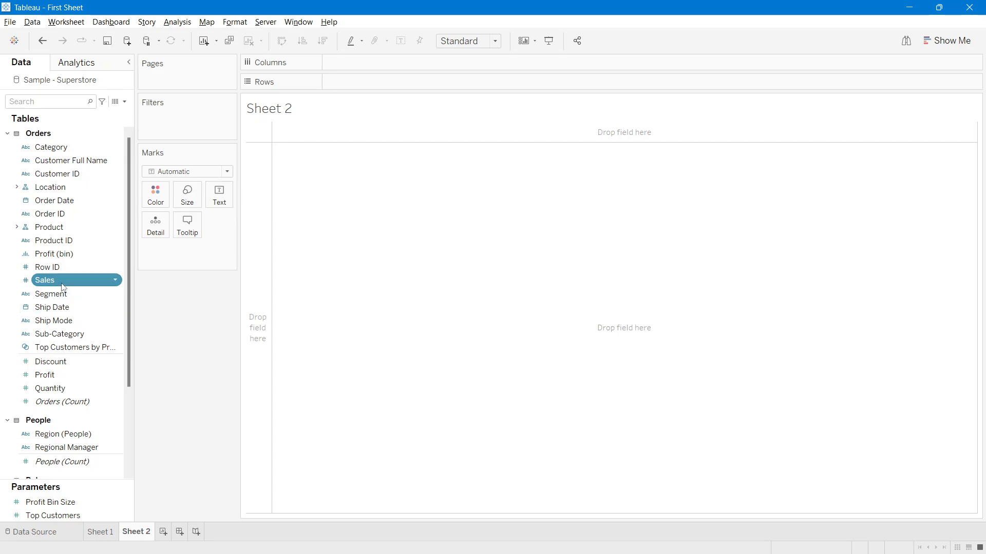
pyautogui.click(58, 391)
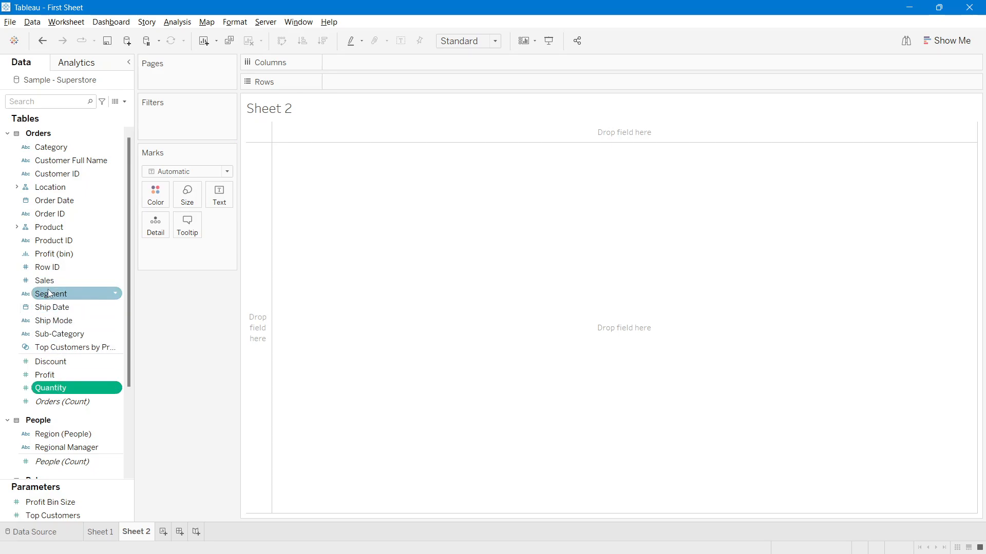
pyautogui.moveTo(51, 281); pyautogui.dragTo(371, 87)
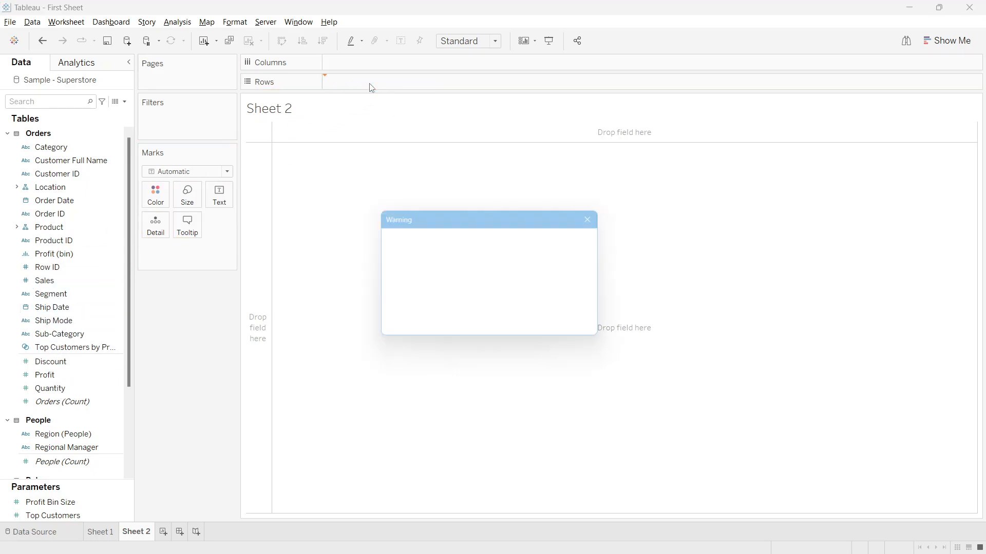
pyautogui.click(479, 277)
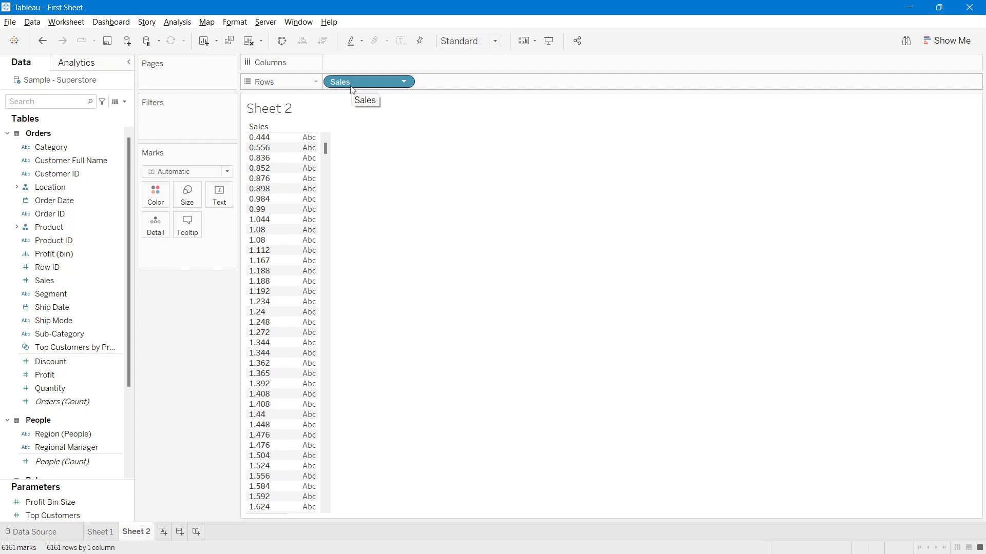
# Step: Undo the placement of Sales on Rows and its move to the dimensions
pyautogui.moveTo(353, 90); pyautogui.dragTo(58, 58)
pyautogui.click(43, 42)
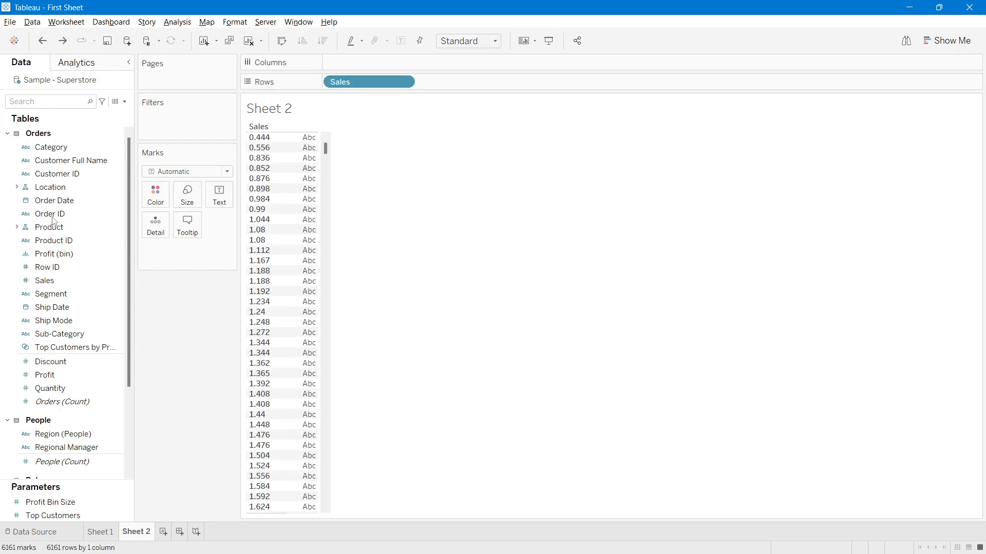
pyautogui.click(42, 42)
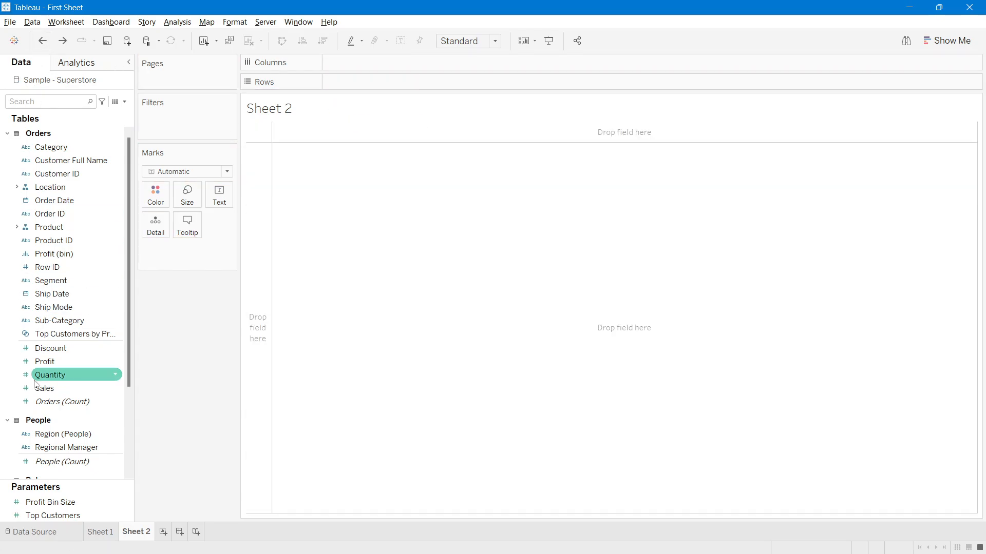
pyautogui.moveTo(44, 390); pyautogui.dragTo(72, 381)
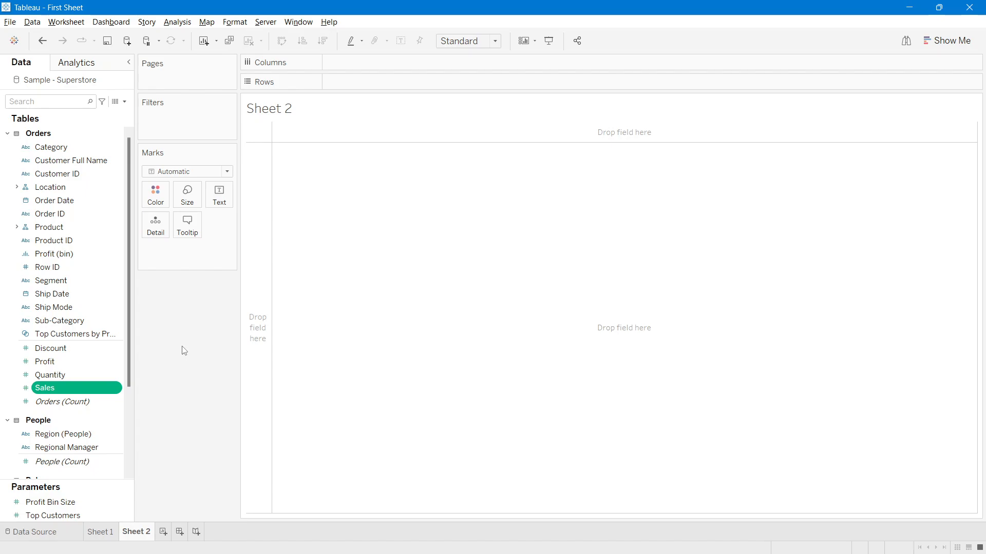
# Step: Clear Sheet 1 and build a bar chart with Category on Rows and summed Sales on Columns
pyautogui.hotkey('ctrl', 'z')
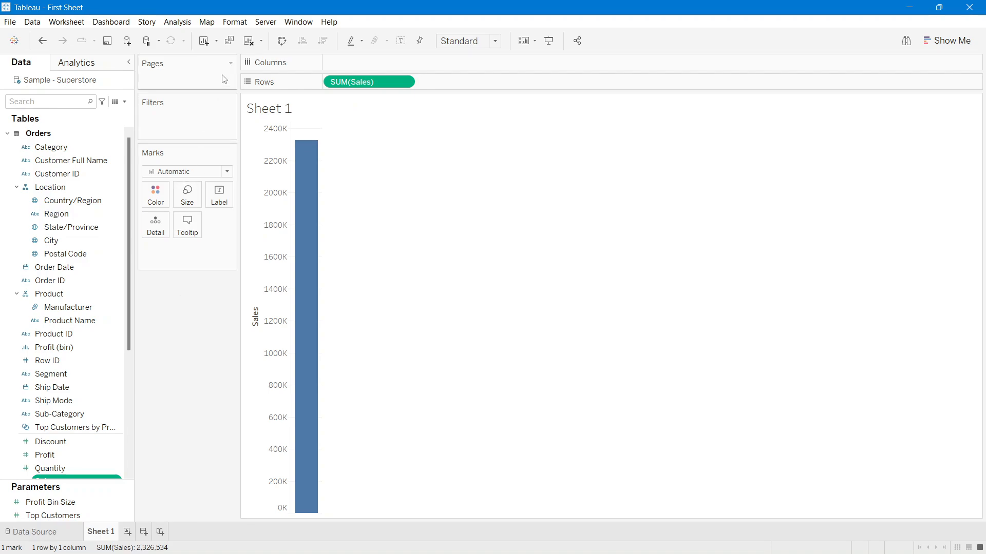
pyautogui.click(250, 42)
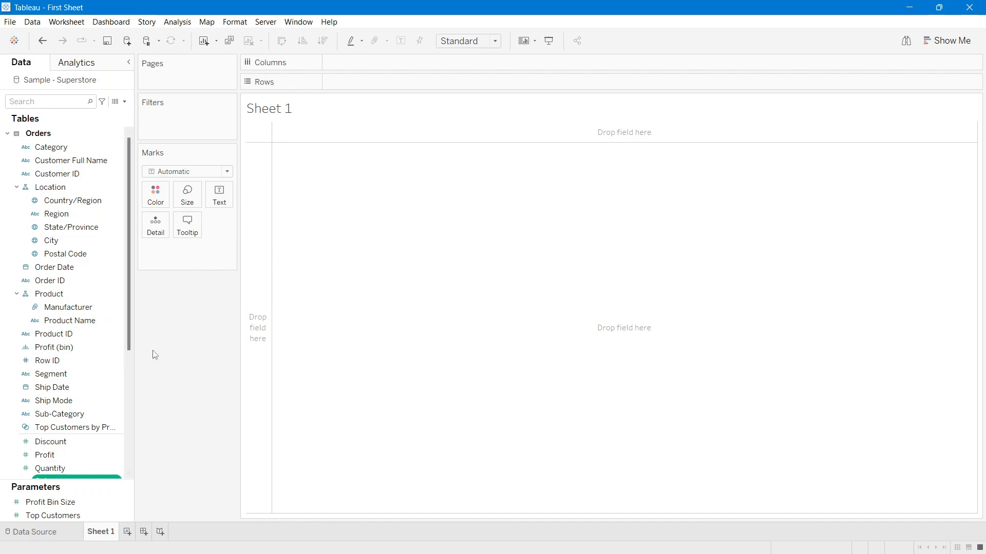
pyautogui.moveTo(66, 143); pyautogui.dragTo(372, 76)
pyautogui.moveTo(374, 78); pyautogui.dragTo(374, 80)
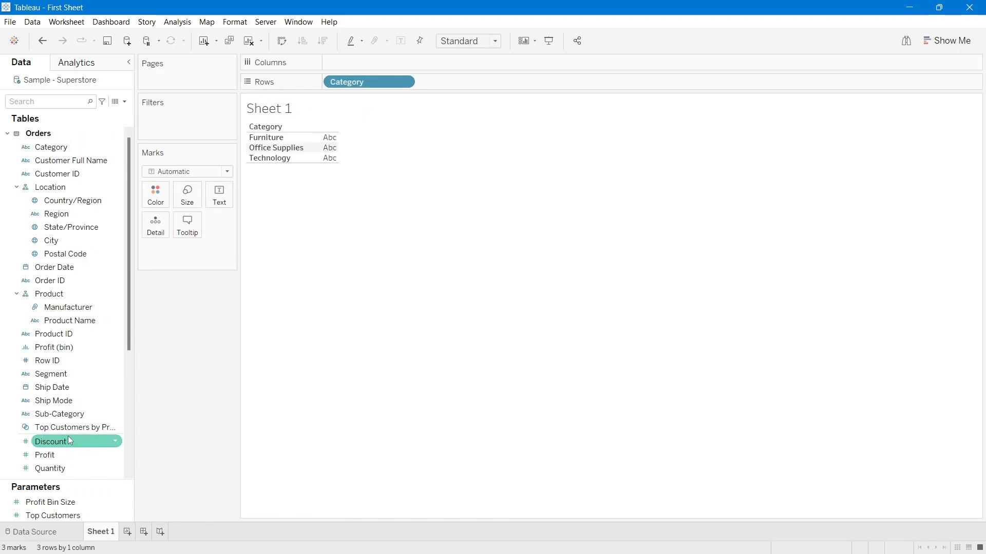
pyautogui.scroll(-3, 59, 405)
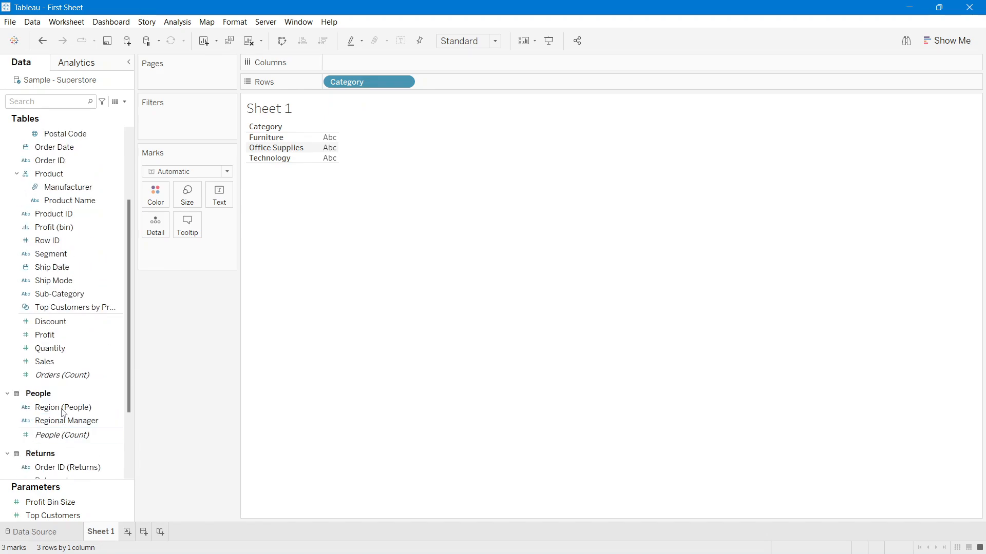
pyautogui.moveTo(56, 371); pyautogui.dragTo(427, 62)
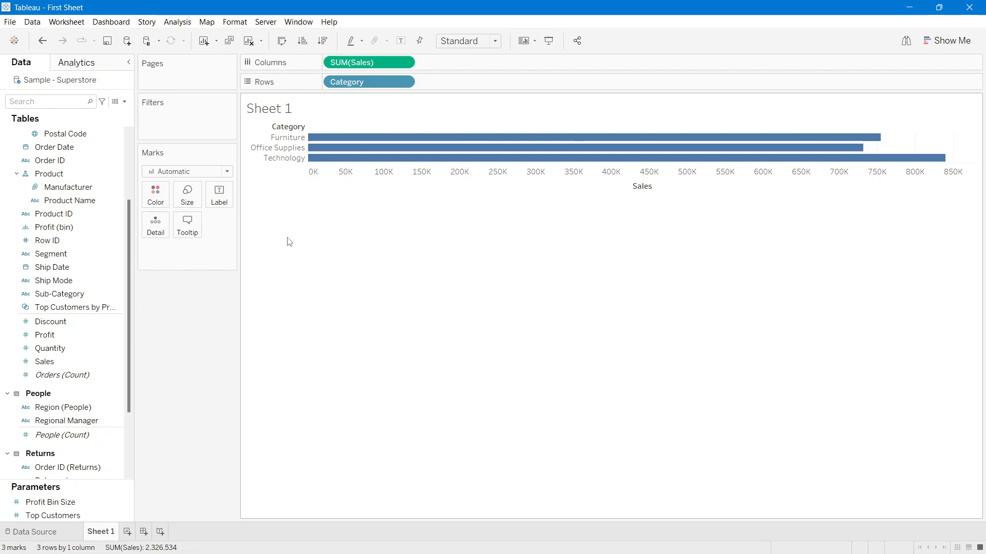
# Step: Break the category bars down further by adding Sub-Category and Product Name to Rows, including all product members
pyautogui.click(112, 308)
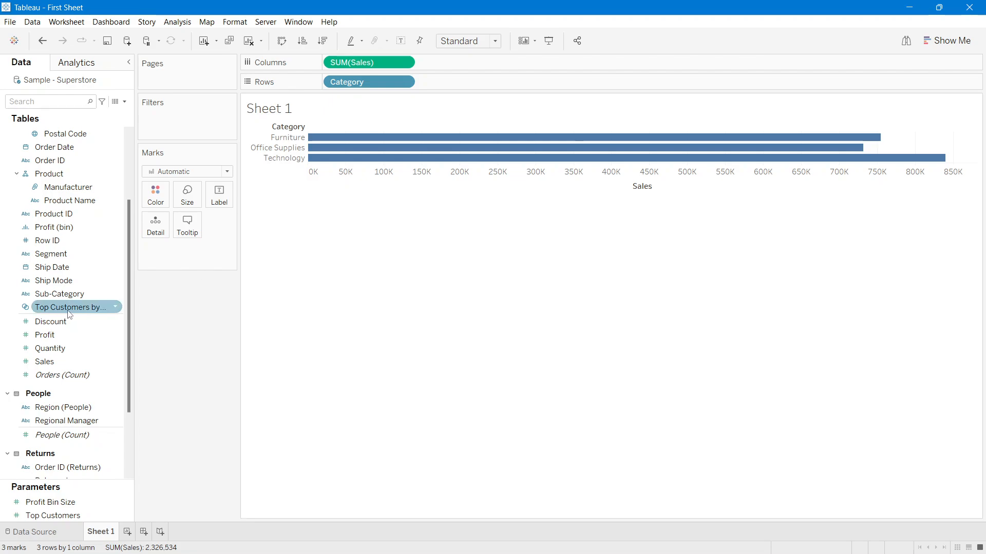
pyautogui.click(59, 294)
pyautogui.moveTo(59, 294); pyautogui.dragTo(476, 82)
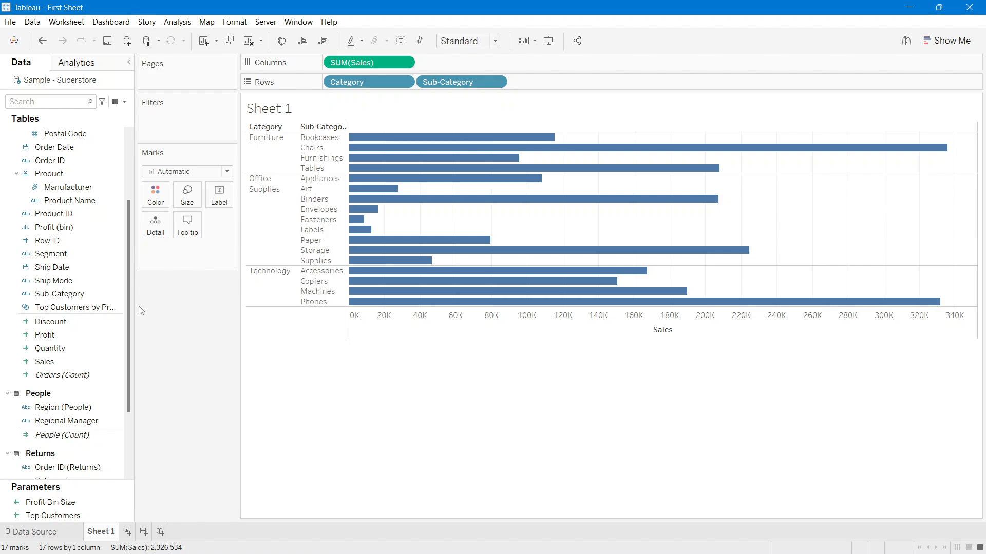
pyautogui.moveTo(70, 200); pyautogui.dragTo(560, 88)
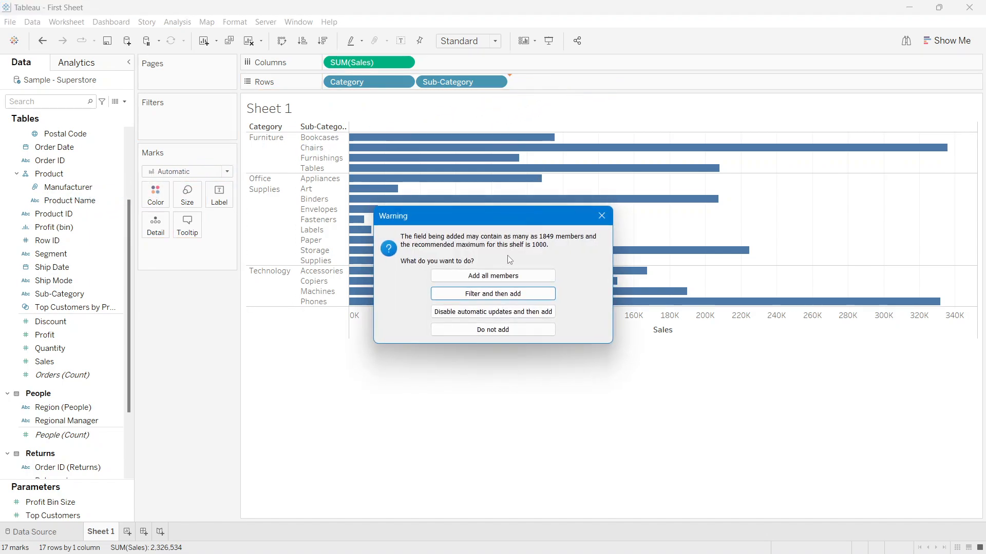
pyautogui.click(486, 277)
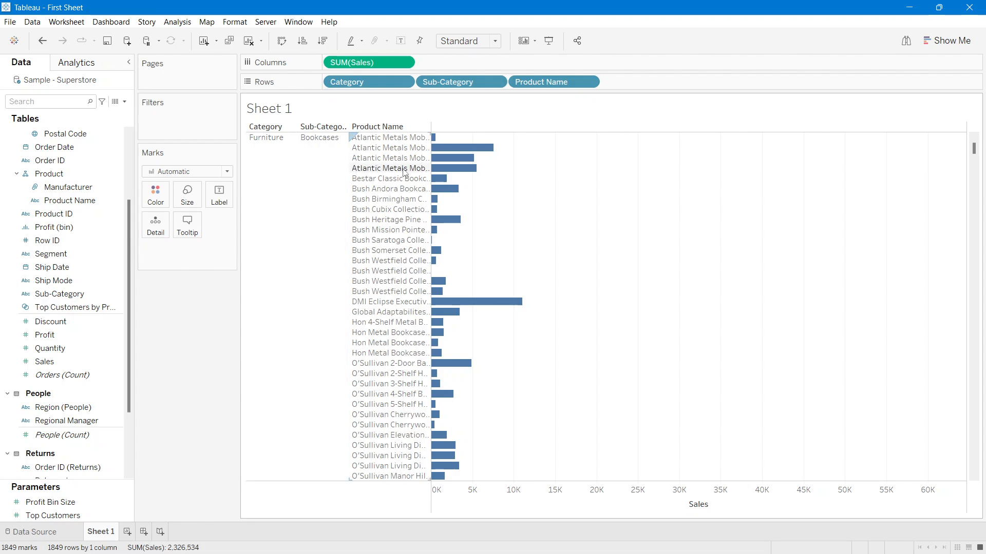
# Step: Look through the product-level sales bars and return from the hierarchy slide to the Tableau worksheet
pyautogui.scroll(-8, 805, 249)
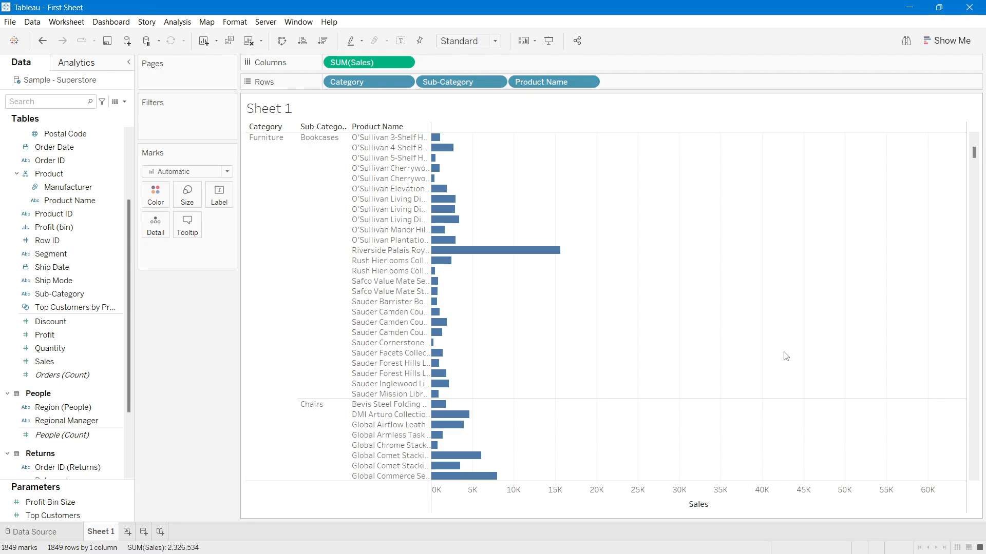
pyautogui.scroll(4, 936, 258)
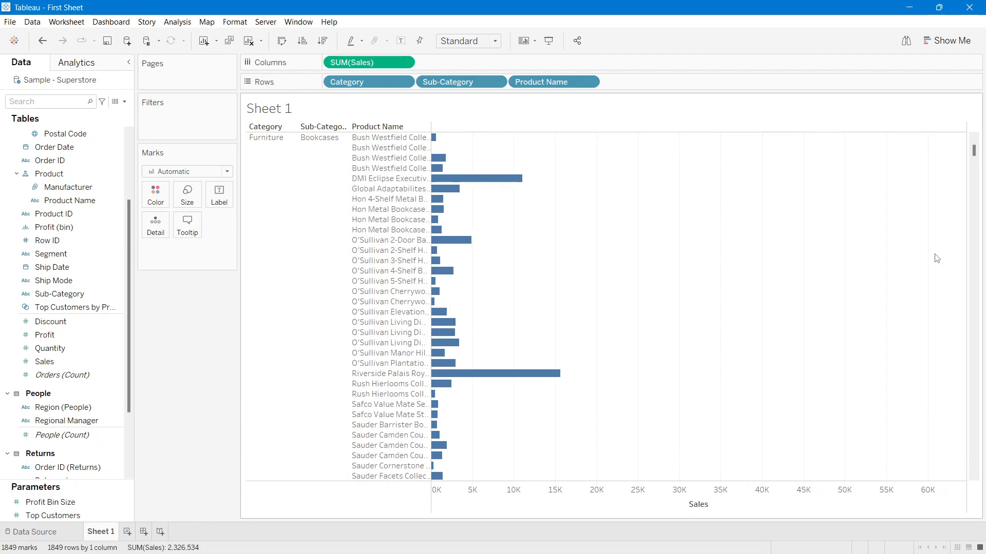
pyautogui.scroll(4, 937, 258)
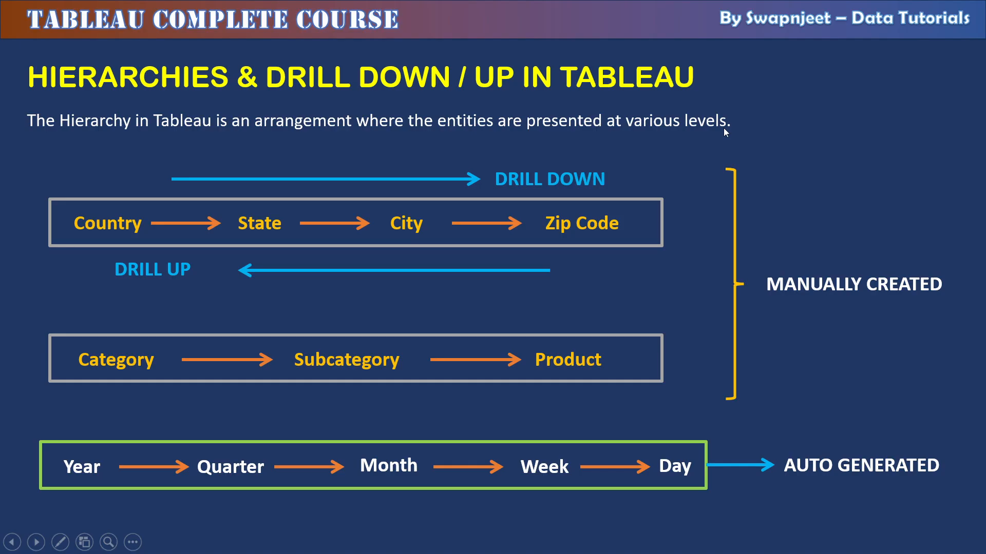
pyautogui.hotkey('alt', 'Tab')
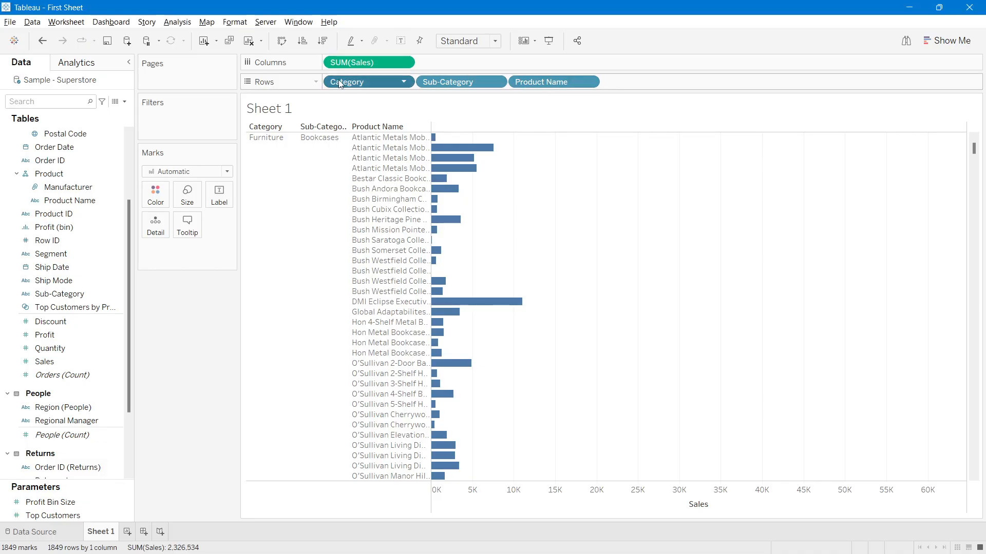
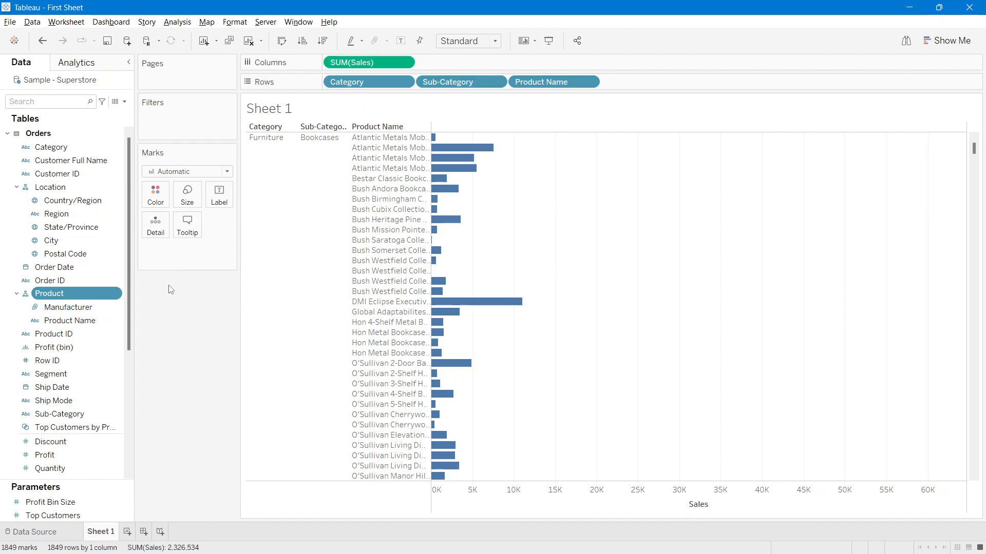
# Step: Remove the existing Location and Product hierarchies from the Orders table and clear Sheet 1
pyautogui.click(55, 190)
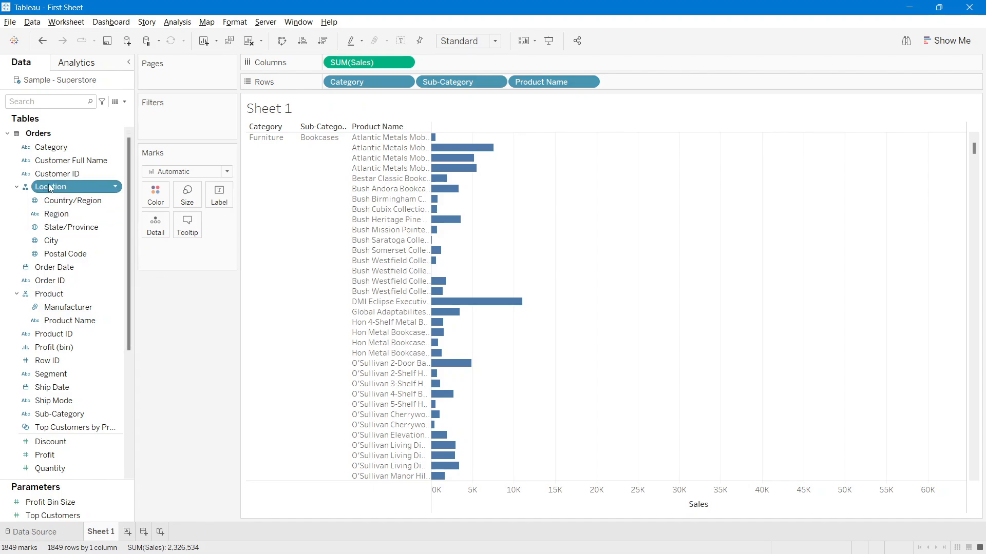
pyautogui.rightClick(50, 188)
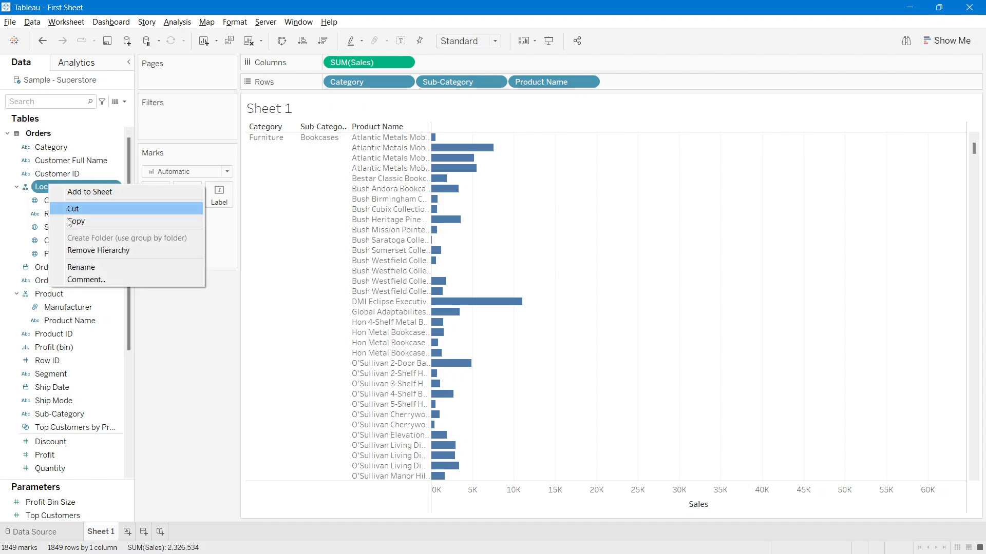
pyautogui.click(74, 250)
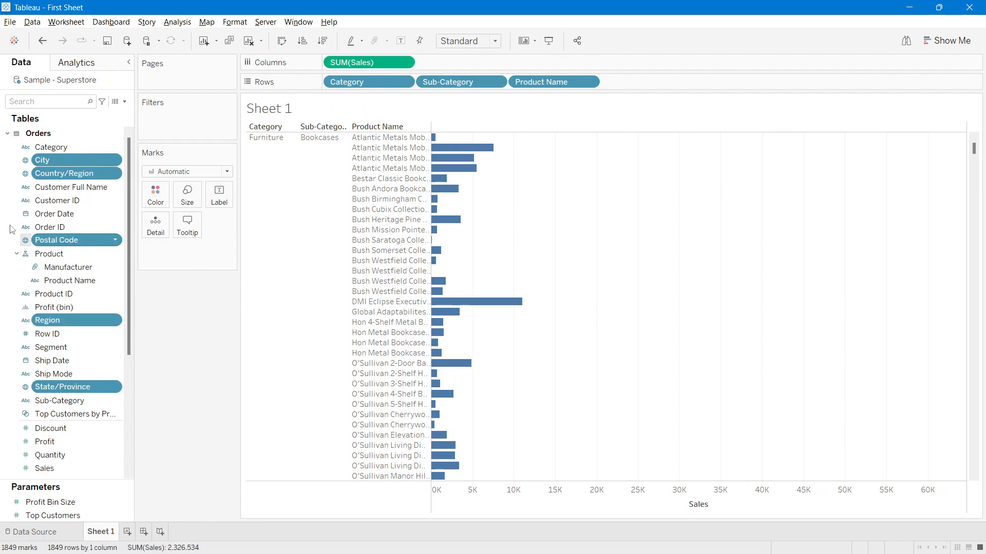
pyautogui.rightClick(54, 254)
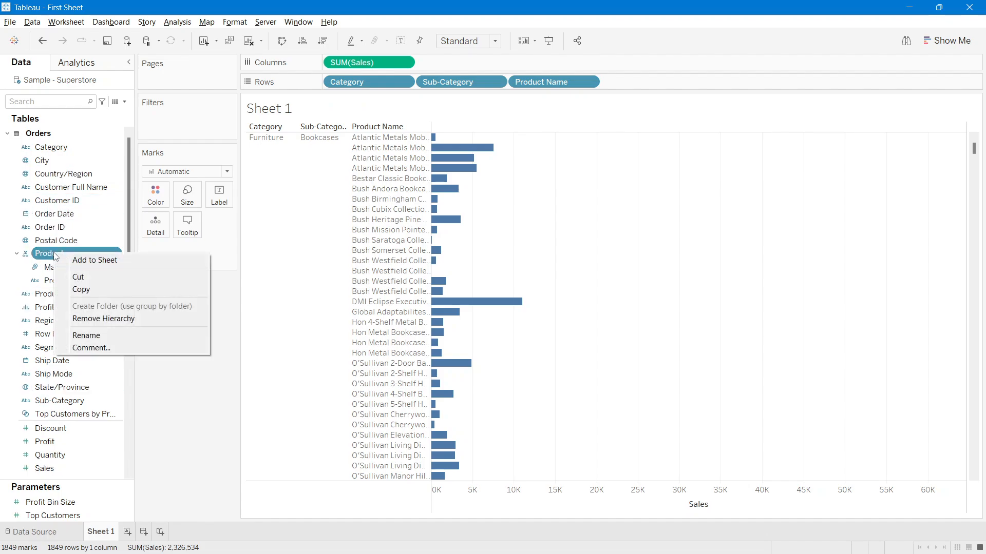
pyautogui.click(96, 319)
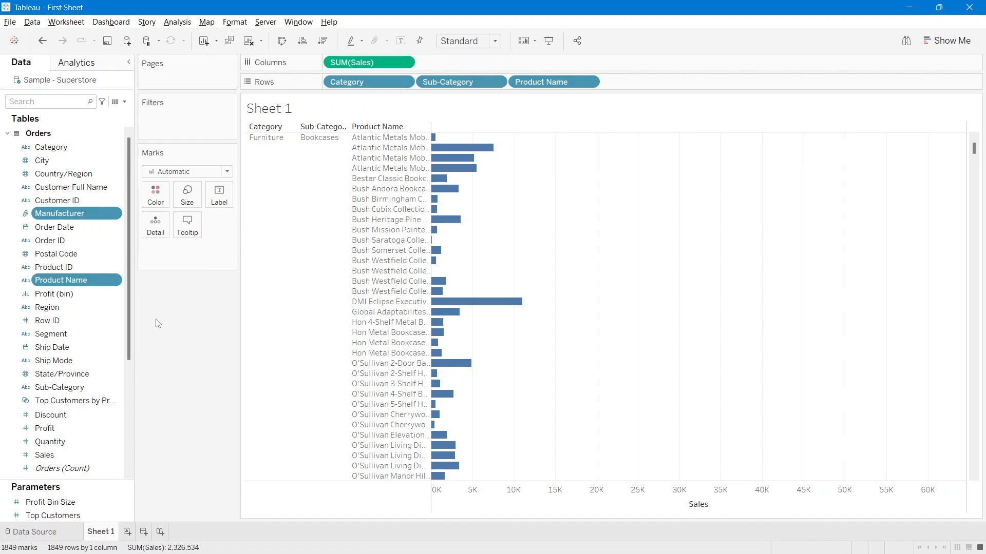
pyautogui.click(97, 326)
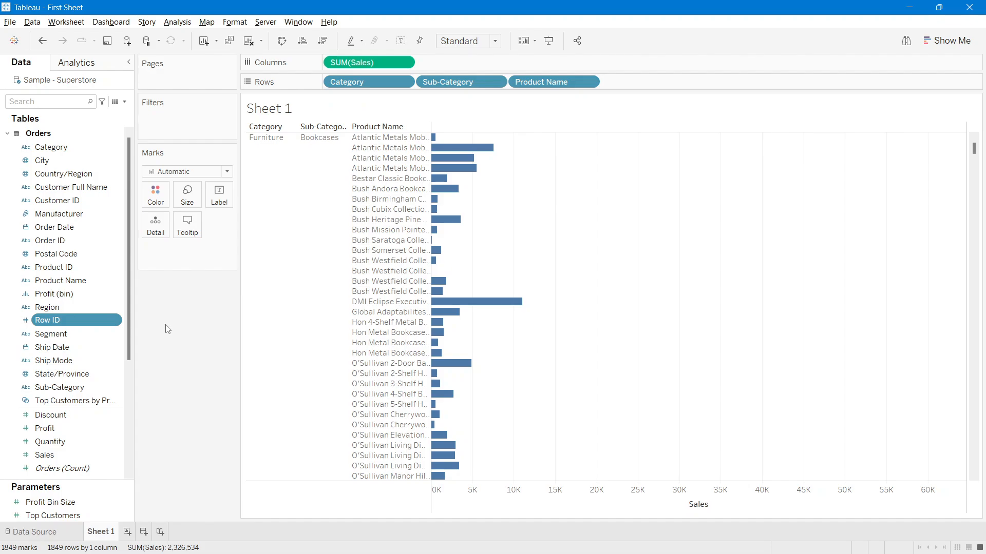
pyautogui.click(250, 45)
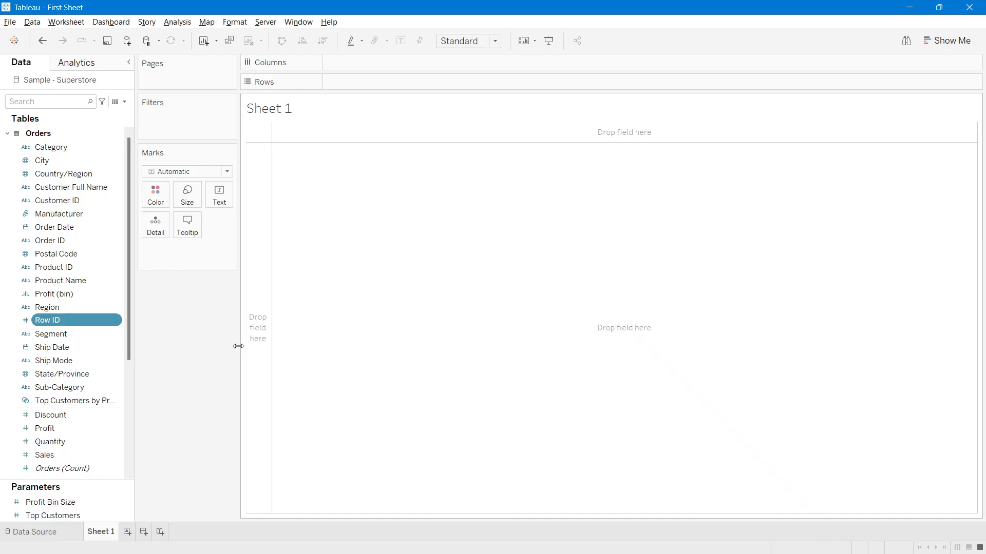
pyautogui.click(67, 177)
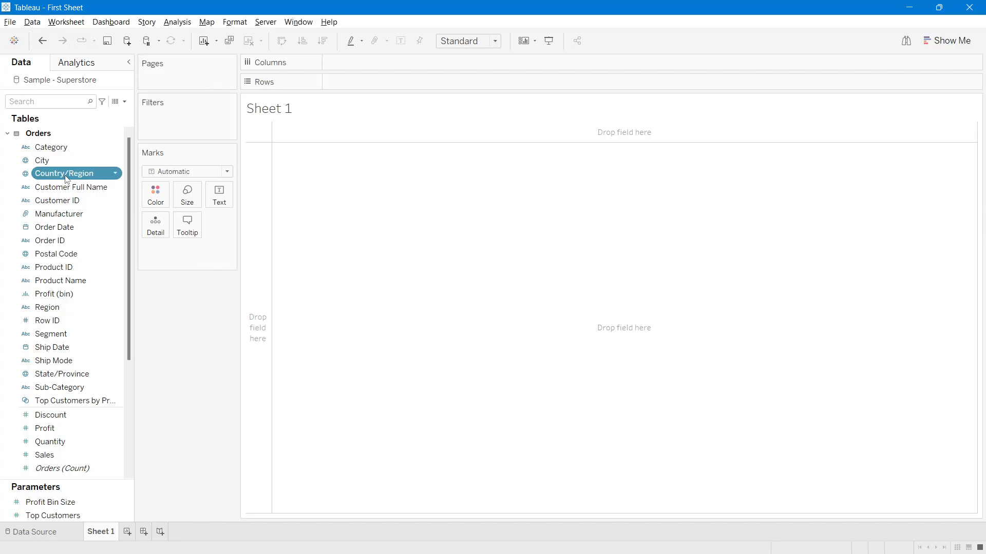
pyautogui.keyDown('ctrl'); pyautogui.click(64, 255); pyautogui.keyUp('ctrl')
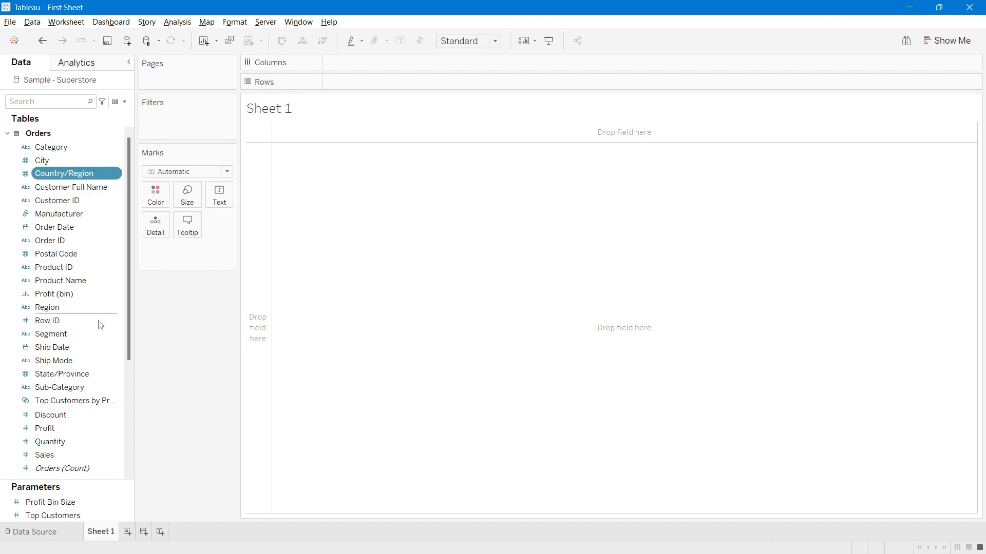
pyautogui.keyDown('ctrl'); pyautogui.click(67, 374); pyautogui.keyUp('ctrl')
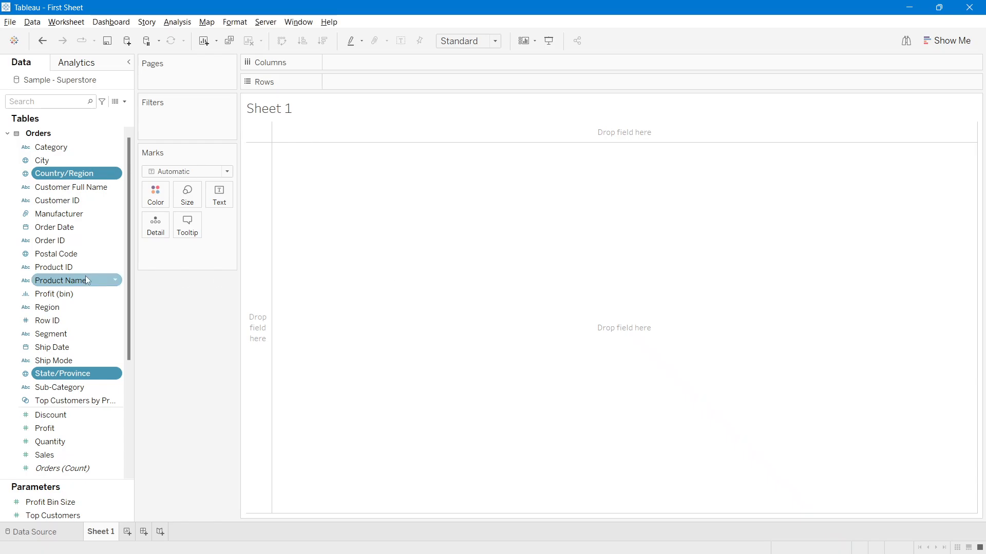
pyautogui.keyDown('ctrl'); pyautogui.click(59, 159); pyautogui.keyUp('ctrl')
pyautogui.scroll(-3, 82, 349)
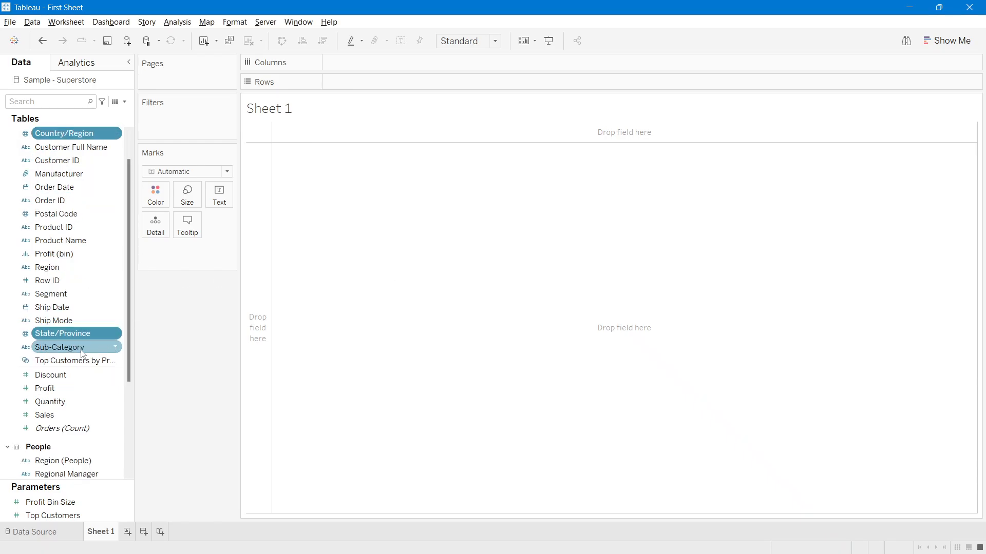
pyautogui.scroll(3, 82, 353)
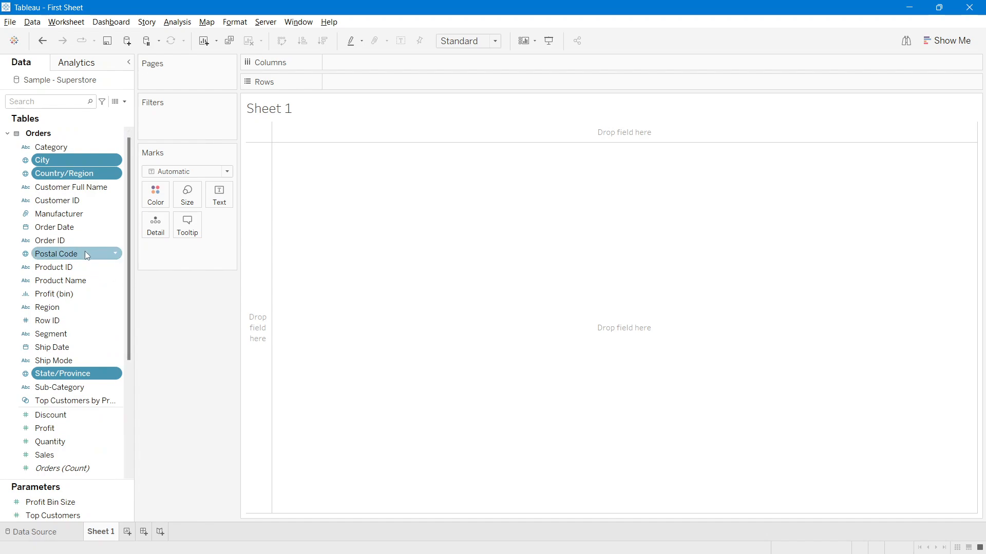
pyautogui.click(53, 102)
pyautogui.write('co')
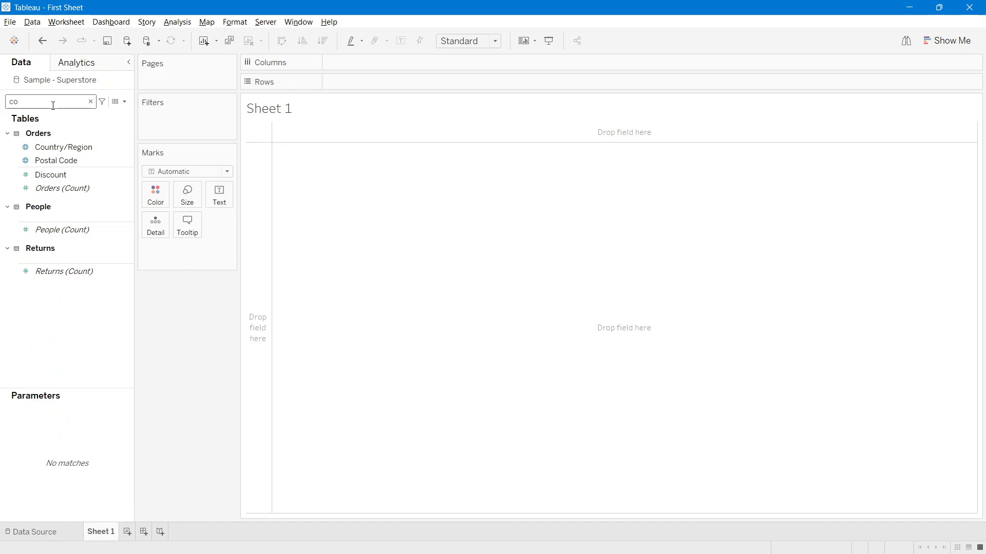
pyautogui.click(64, 161)
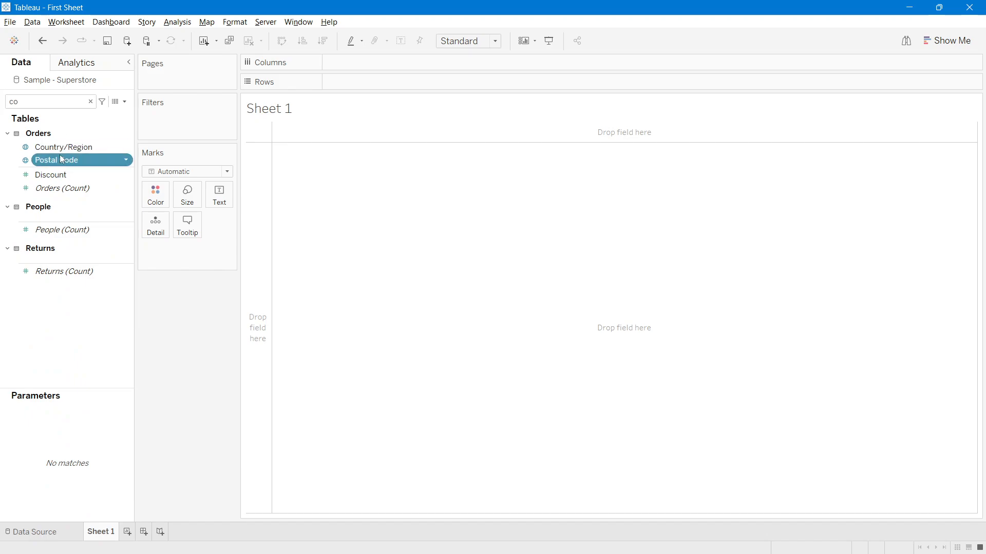
pyautogui.click(91, 102)
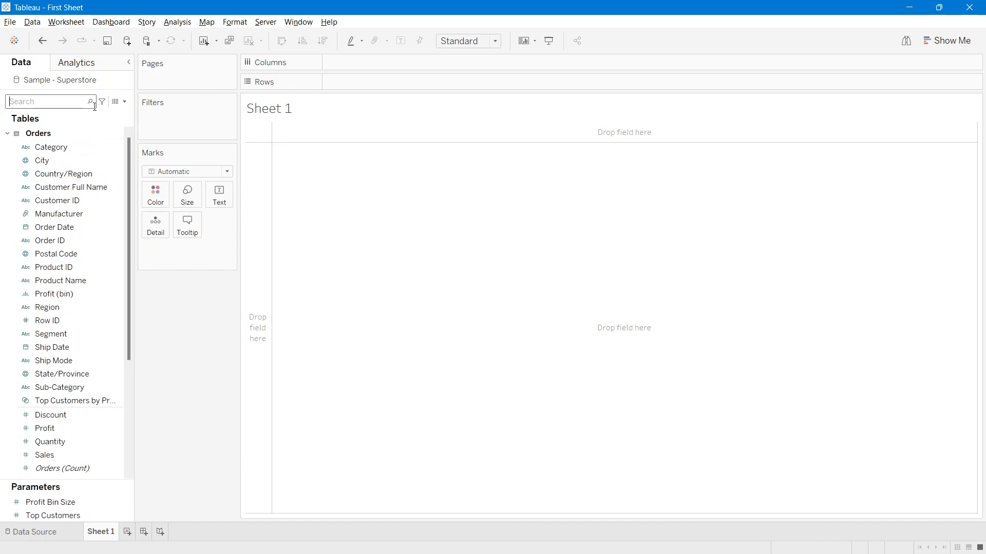
# Step: Create a hierarchy named Location from the Country/Region, State/Province, City and Postal Code fields
pyautogui.click(52, 174)
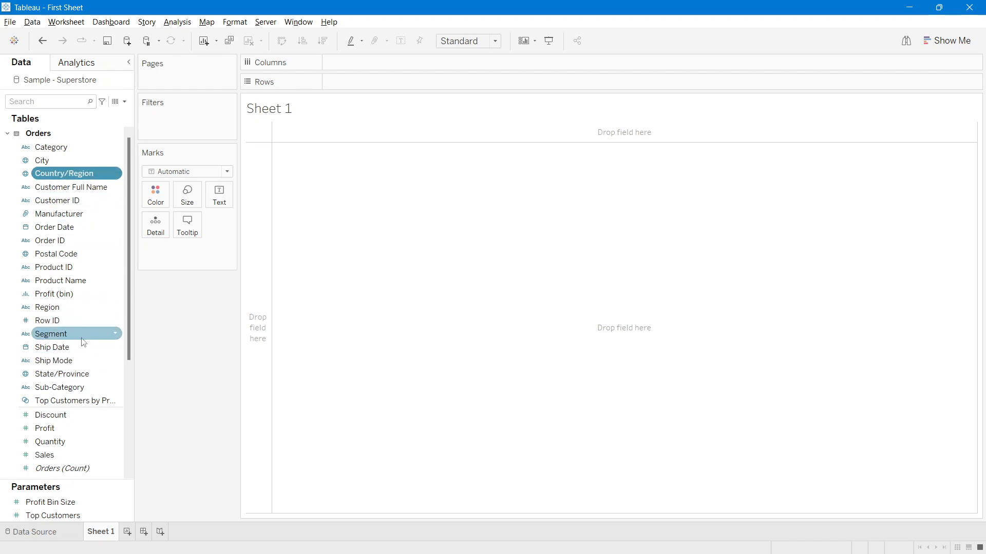
pyautogui.keyDown('ctrl'); pyautogui.click(61, 374); pyautogui.keyUp('ctrl')
pyautogui.keyDown('ctrl'); pyautogui.click(57, 161); pyautogui.keyUp('ctrl')
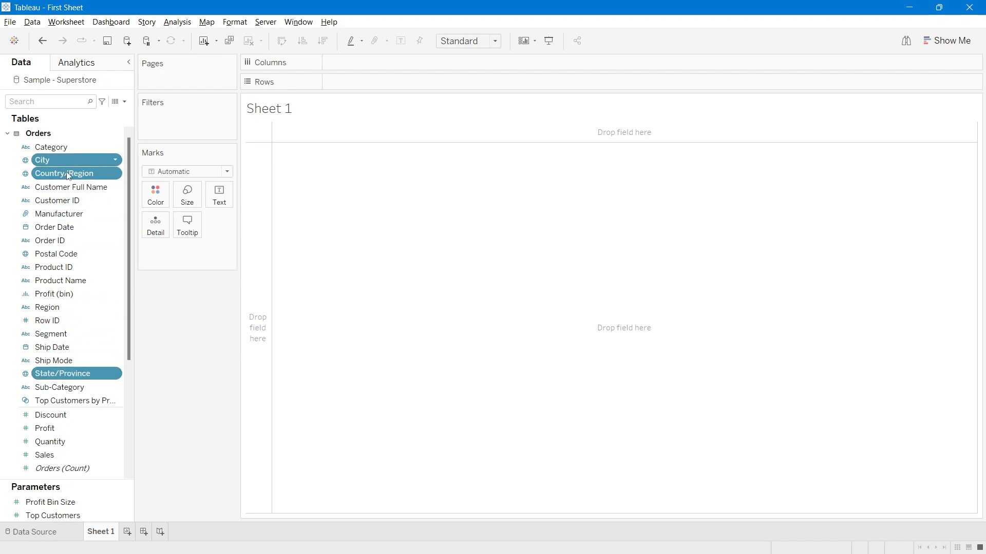
pyautogui.keyDown('ctrl'); pyautogui.click(34, 255); pyautogui.keyUp('ctrl')
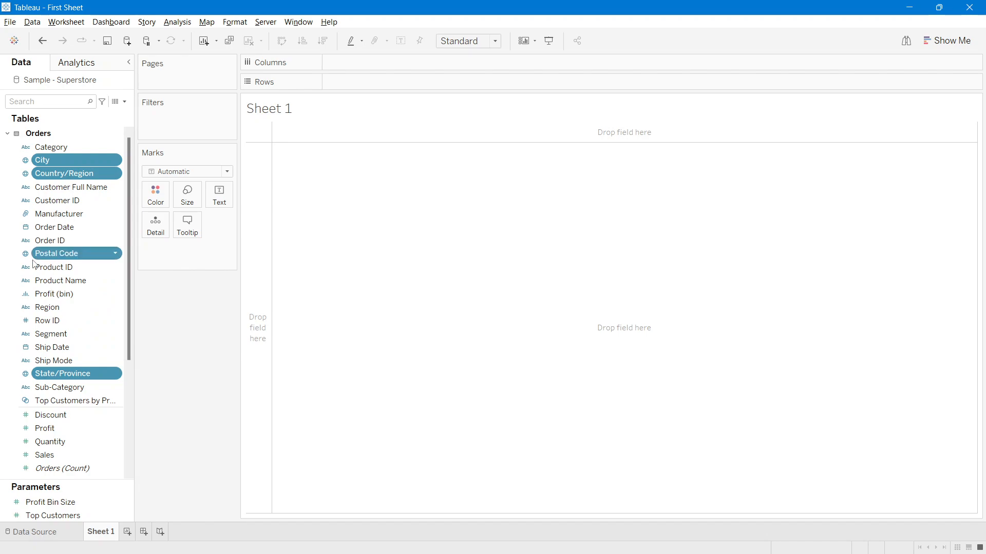
pyautogui.rightClick(78, 160)
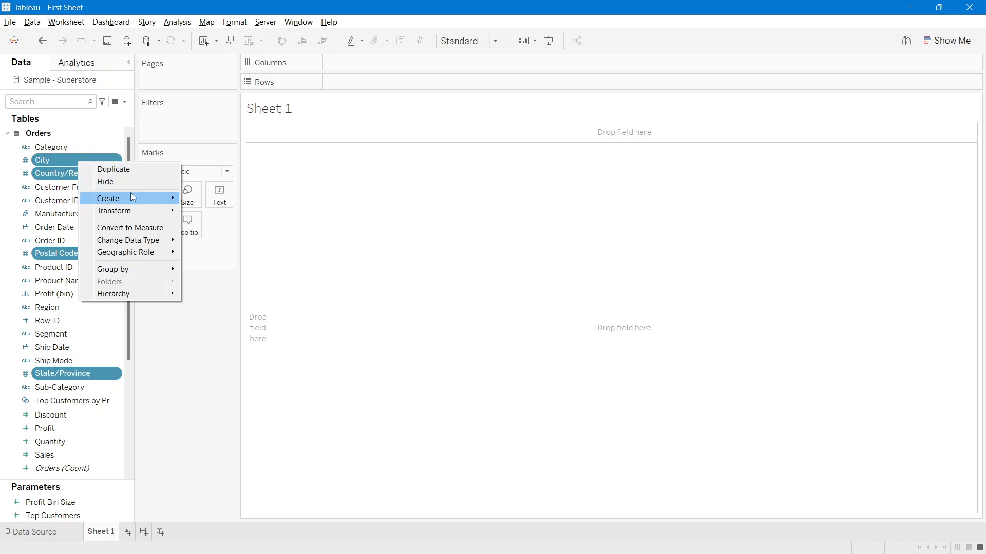
pyautogui.moveTo(132, 198)
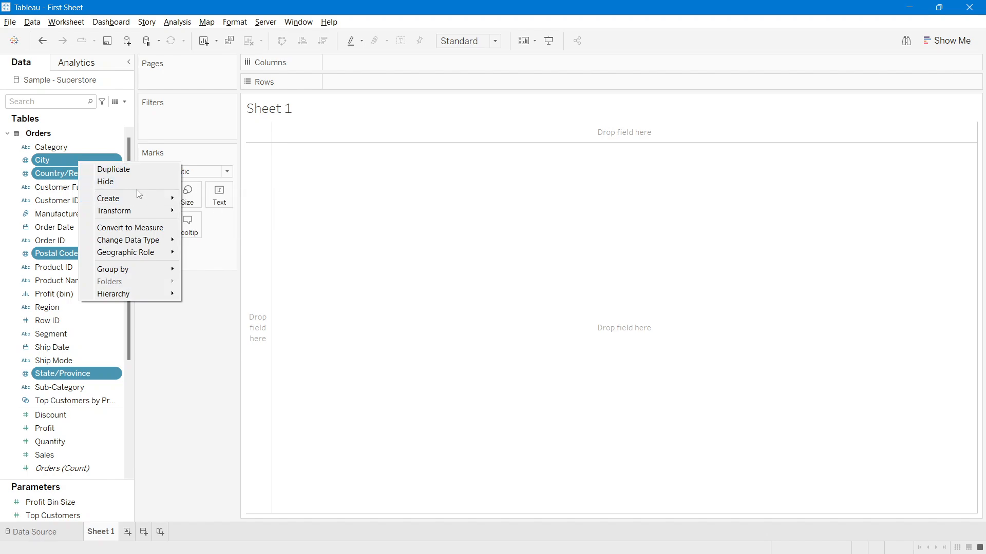
pyautogui.moveTo(146, 297)
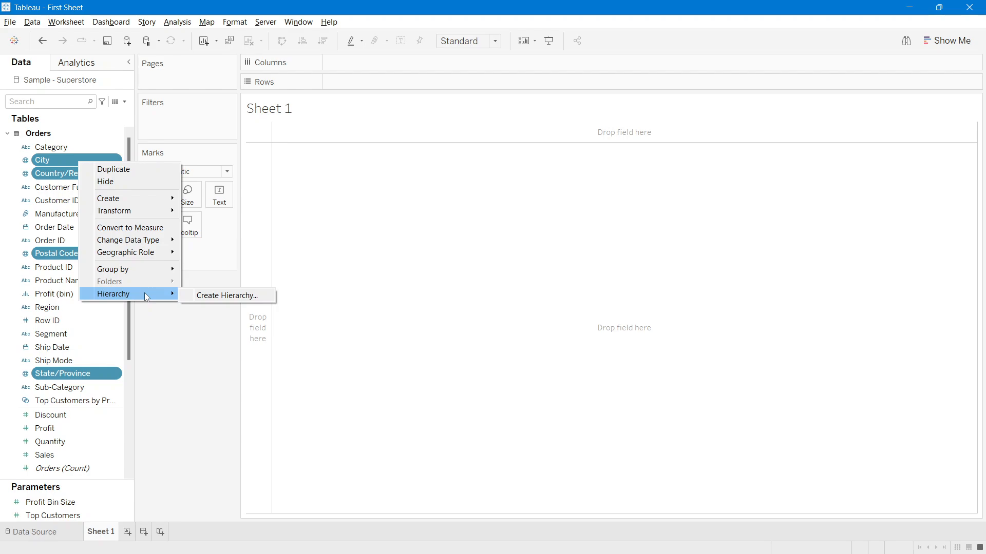
pyautogui.click(213, 296)
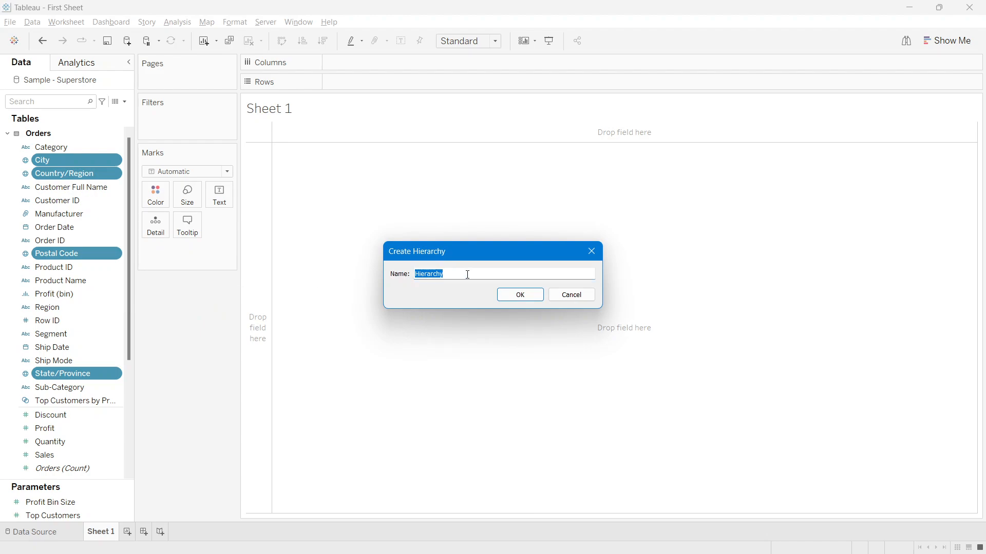
pyautogui.write('Location')
pyautogui.click(537, 295)
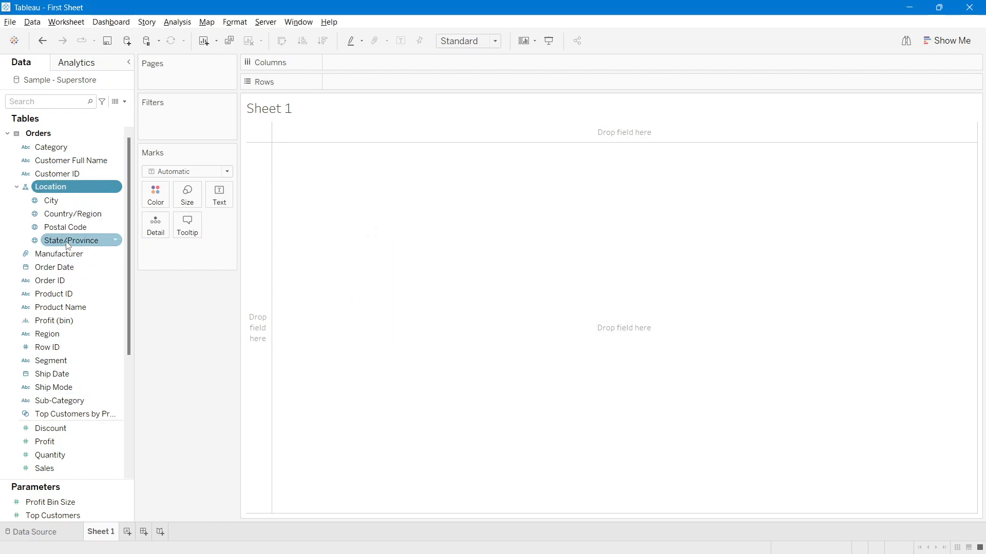
# Step: Reorder the levels of the Location hierarchy to Country/Region, State/Province, City and Postal Code
pyautogui.press('Down')
pyautogui.press('Down')
pyautogui.press('Down')
pyautogui.press('Down')
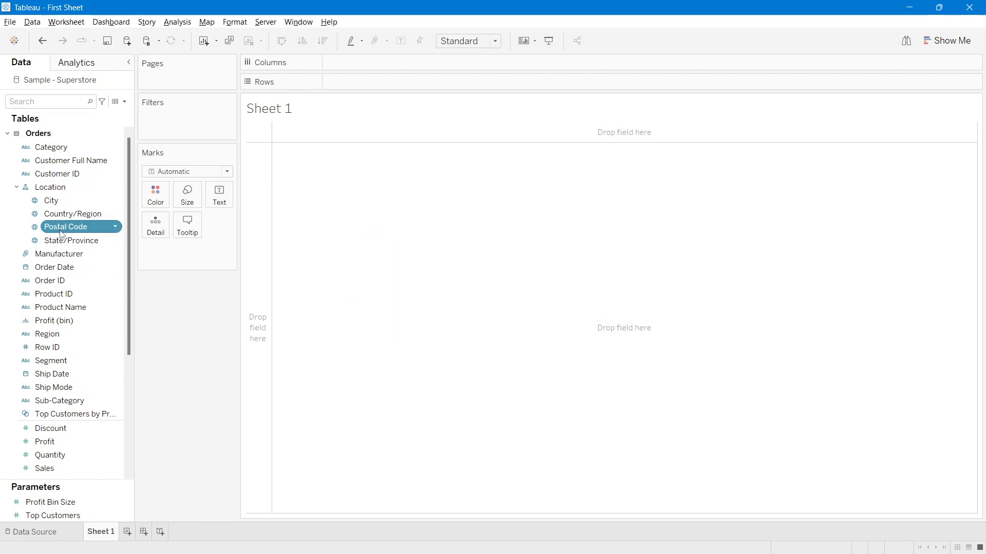
pyautogui.click(54, 200)
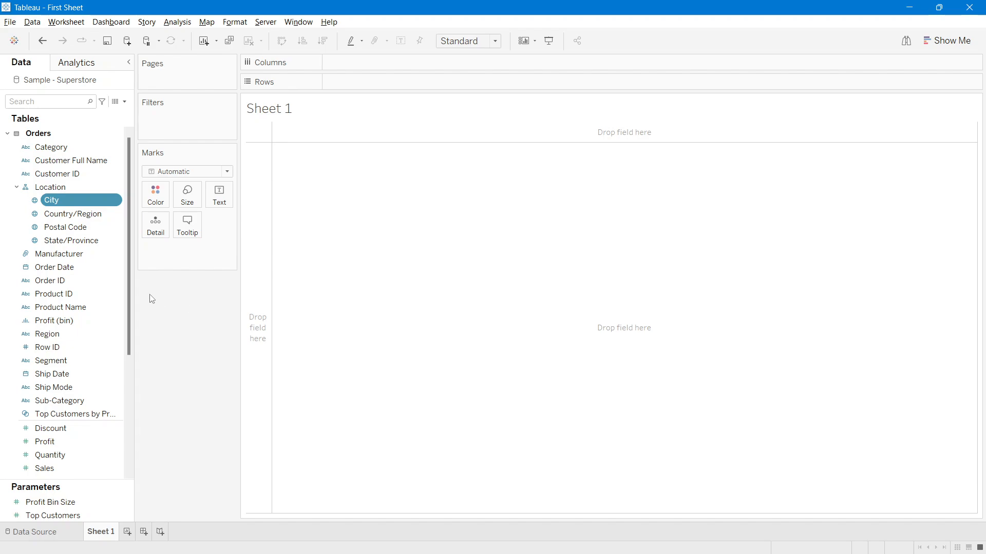
pyautogui.click(65, 217)
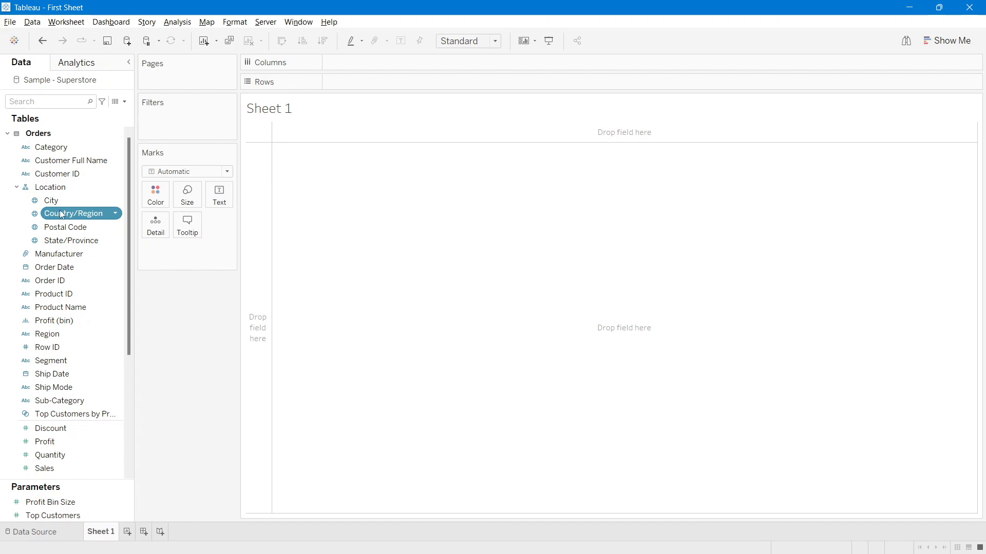
pyautogui.moveTo(61, 217); pyautogui.dragTo(63, 194)
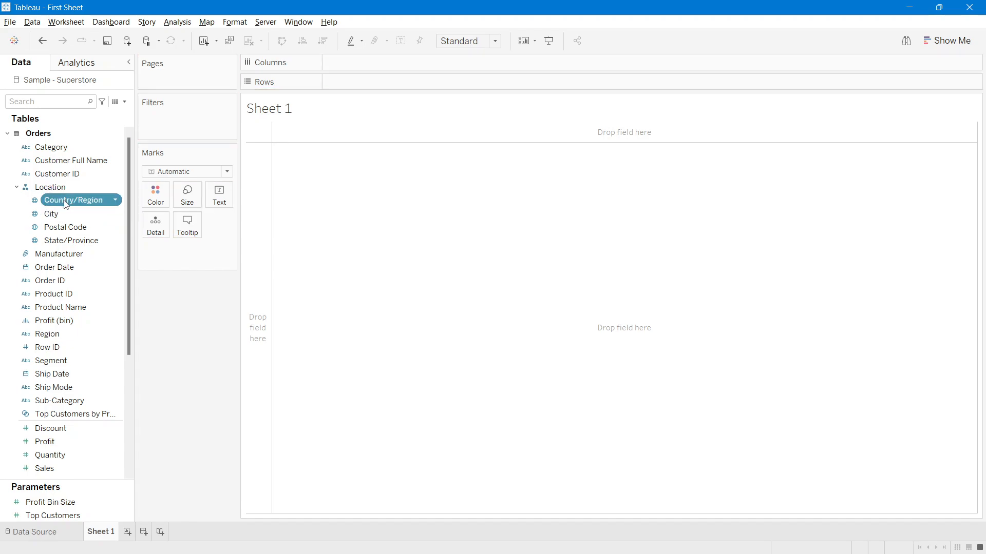
pyautogui.moveTo(70, 243); pyautogui.dragTo(72, 204)
pyautogui.keyDown('ctrl'); pyautogui.click(98, 243); pyautogui.keyUp('ctrl')
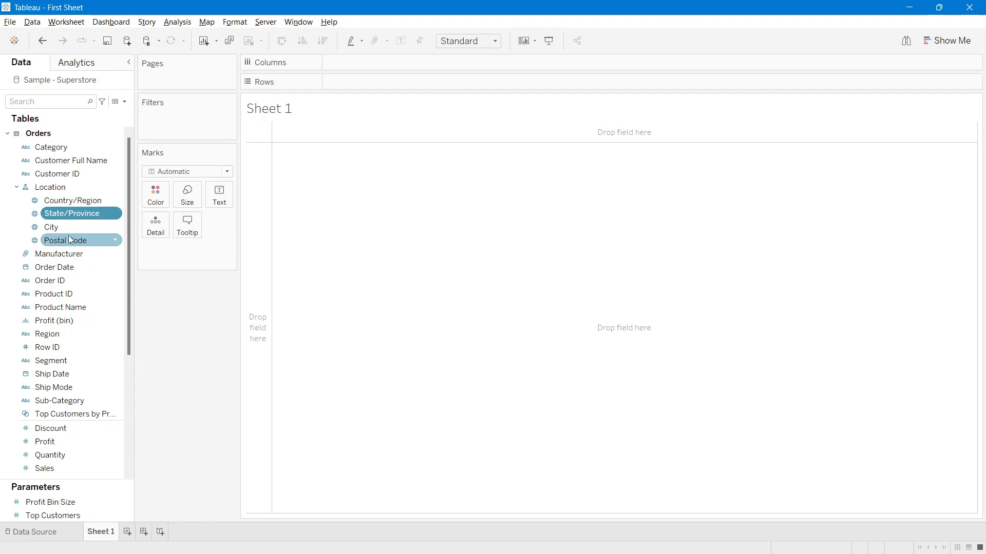
pyautogui.click(61, 229)
pyautogui.click(71, 243)
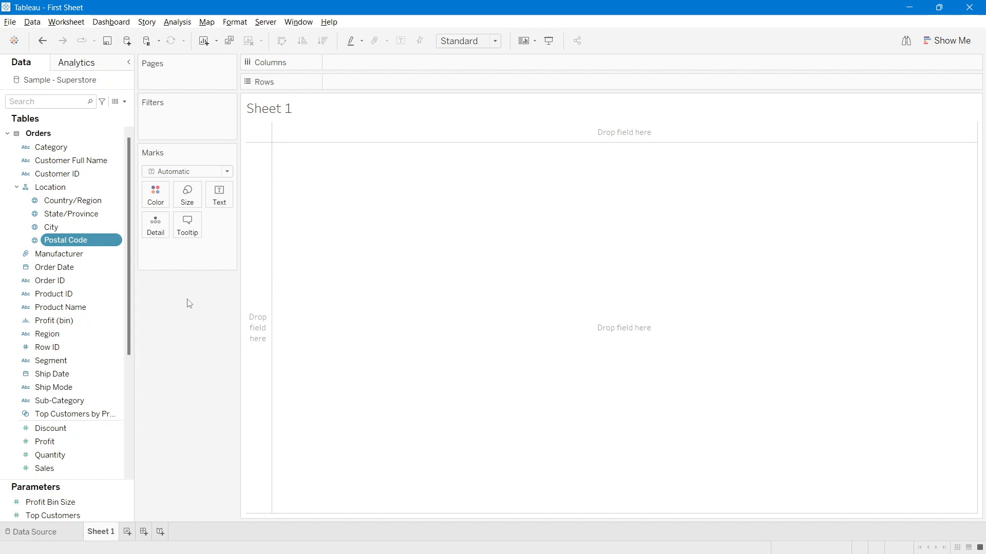
pyautogui.click(49, 188)
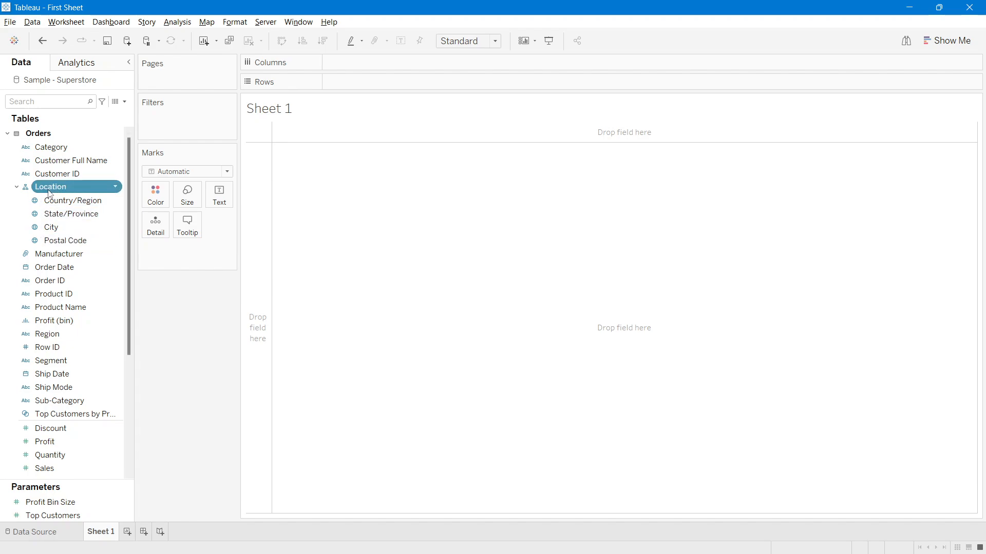
# Step: Build a Sales chart with the Location hierarchy on Rows and Sales on Columns
pyautogui.moveTo(50, 193); pyautogui.dragTo(354, 87)
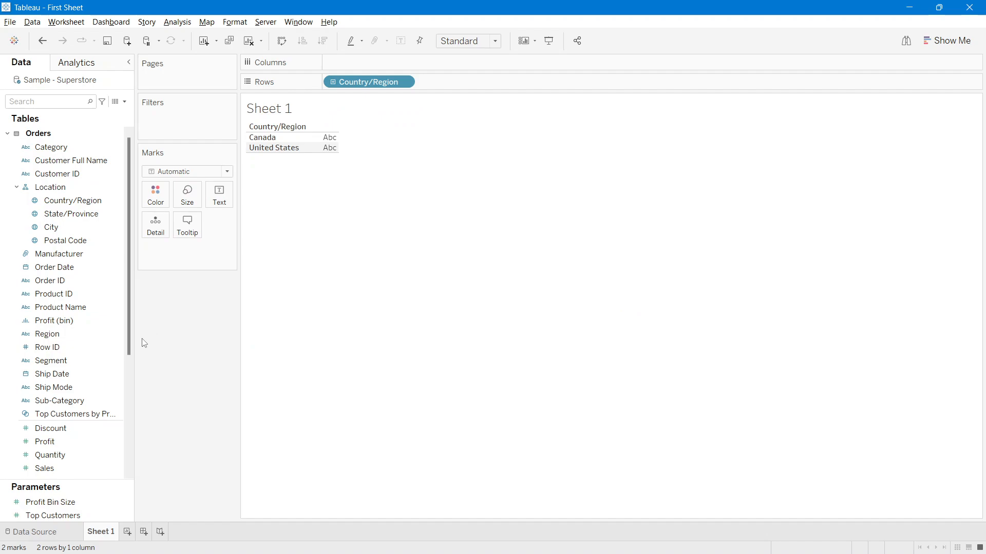
pyautogui.moveTo(59, 468); pyautogui.dragTo(388, 61)
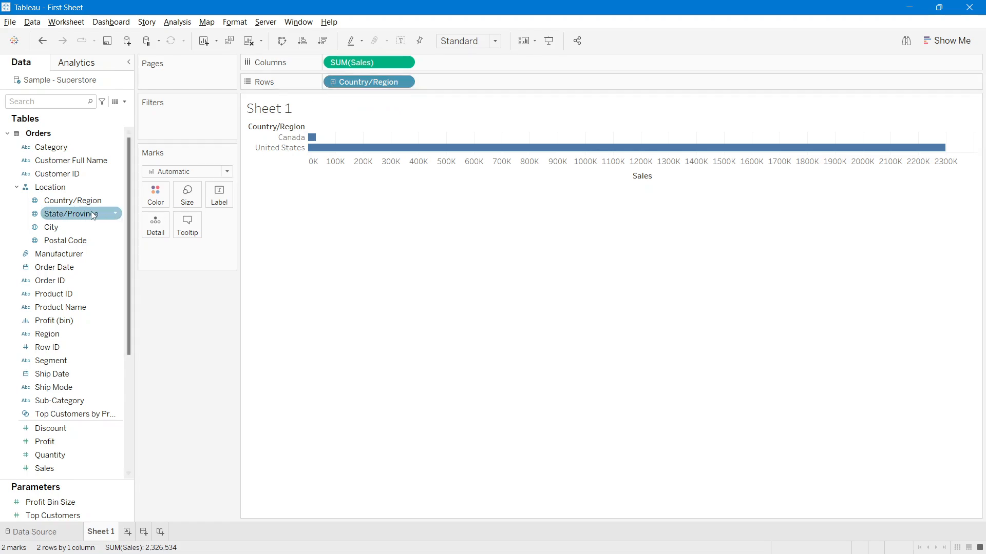
pyautogui.click(72, 216)
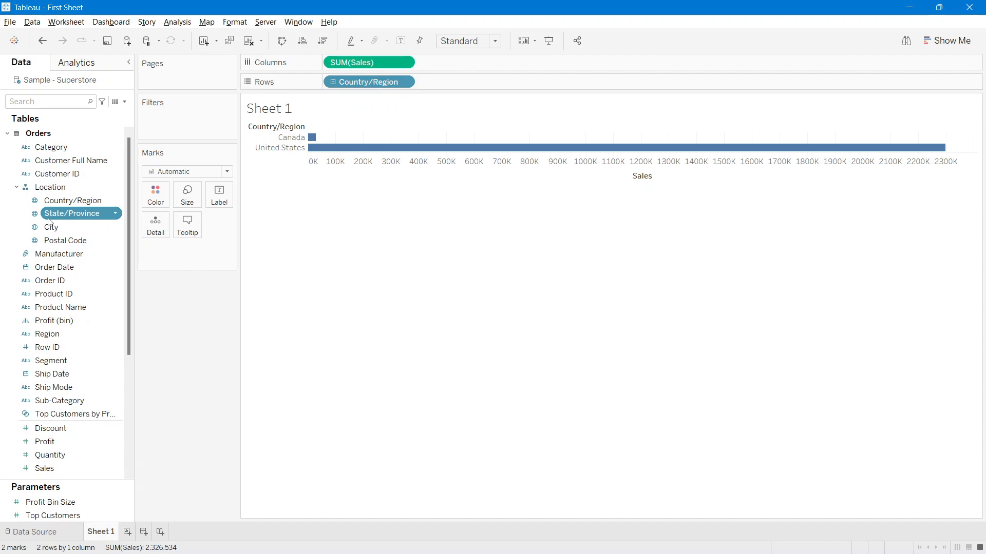
# Step: Drill the Location hierarchy down from Country/Region through State/Province and City to Postal Code
pyautogui.click(333, 82)
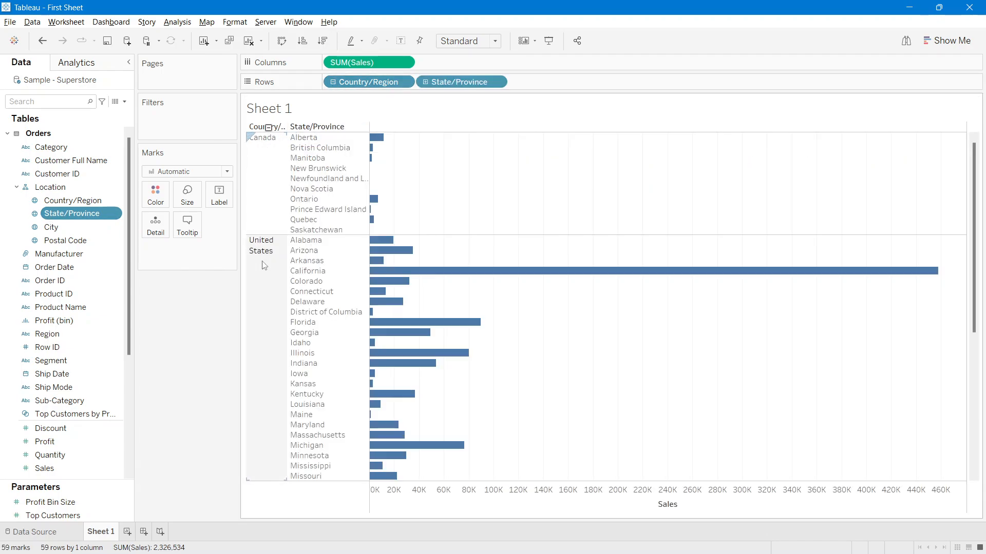
pyautogui.scroll(-5, 263, 266)
pyautogui.scroll(5, 263, 265)
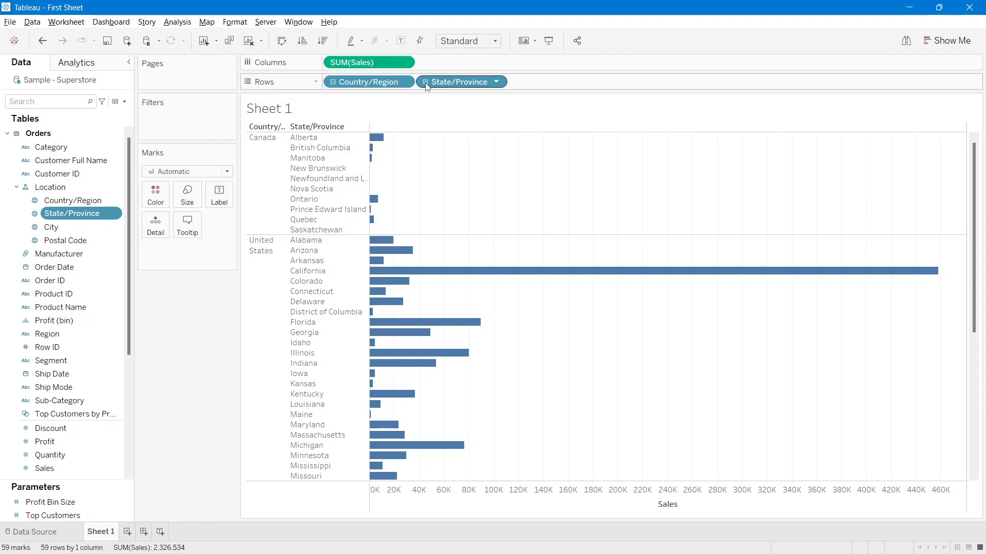
pyautogui.moveTo(51, 226); pyautogui.dragTo(426, 82)
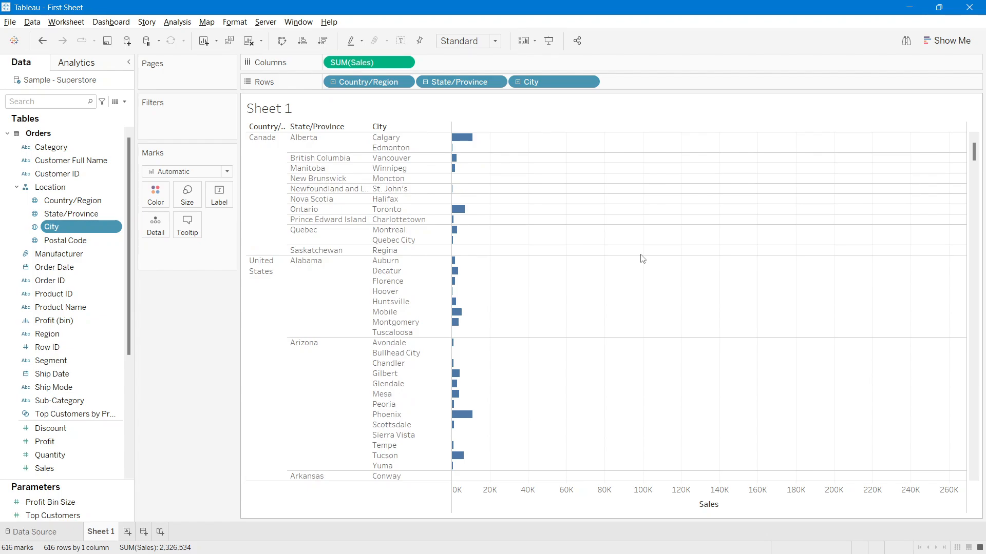
pyautogui.click(518, 82)
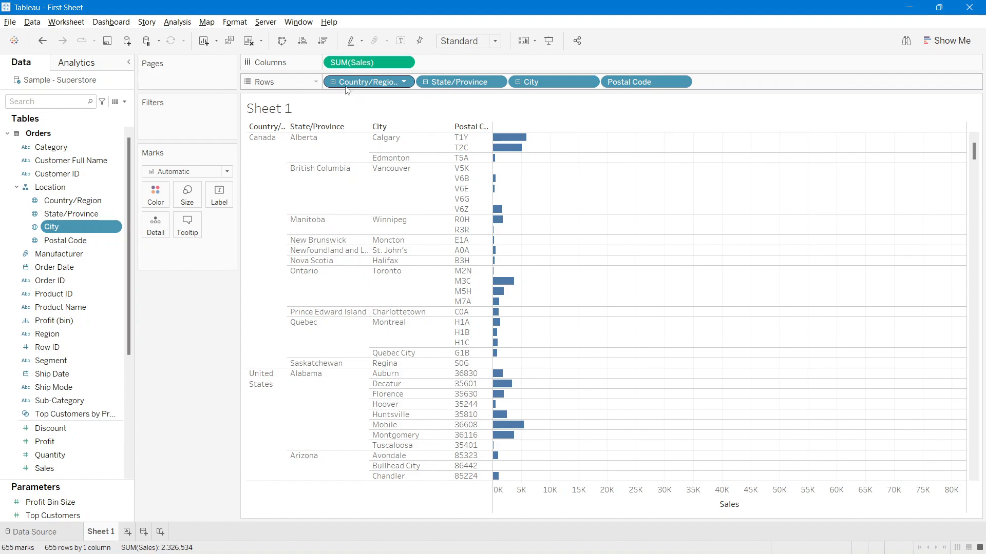
# Step: Drill the Location hierarchy back up level by level to Country/Region
pyautogui.click(518, 83)
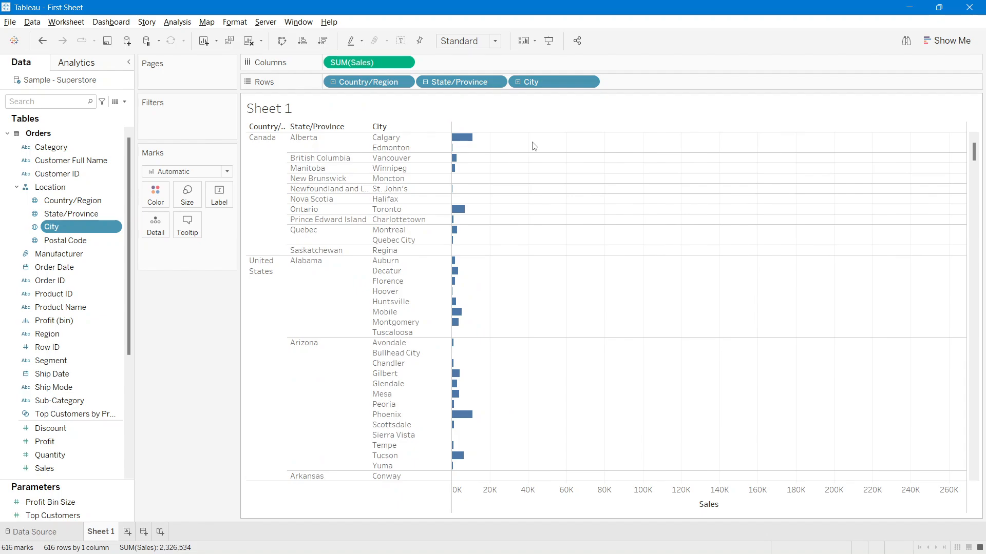
pyautogui.click(426, 84)
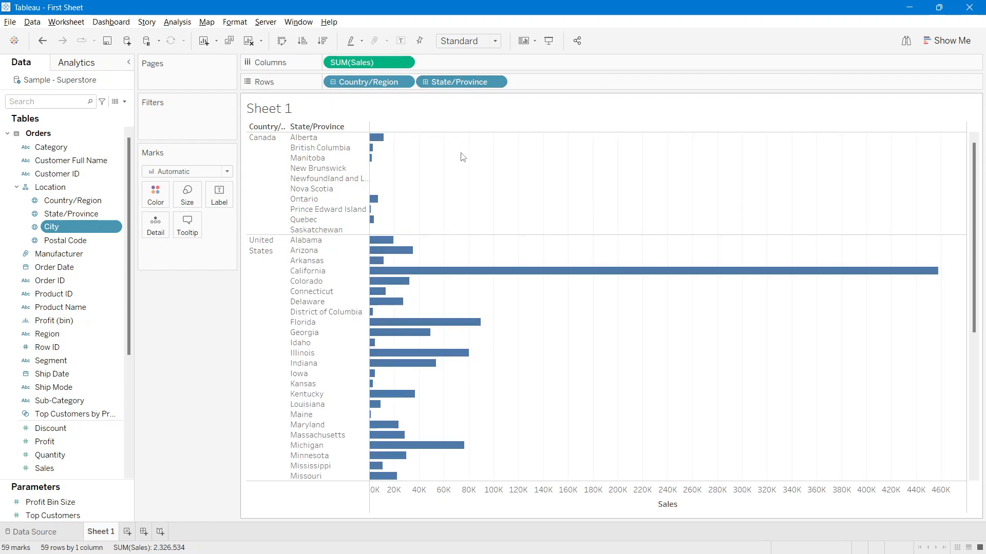
pyautogui.click(333, 82)
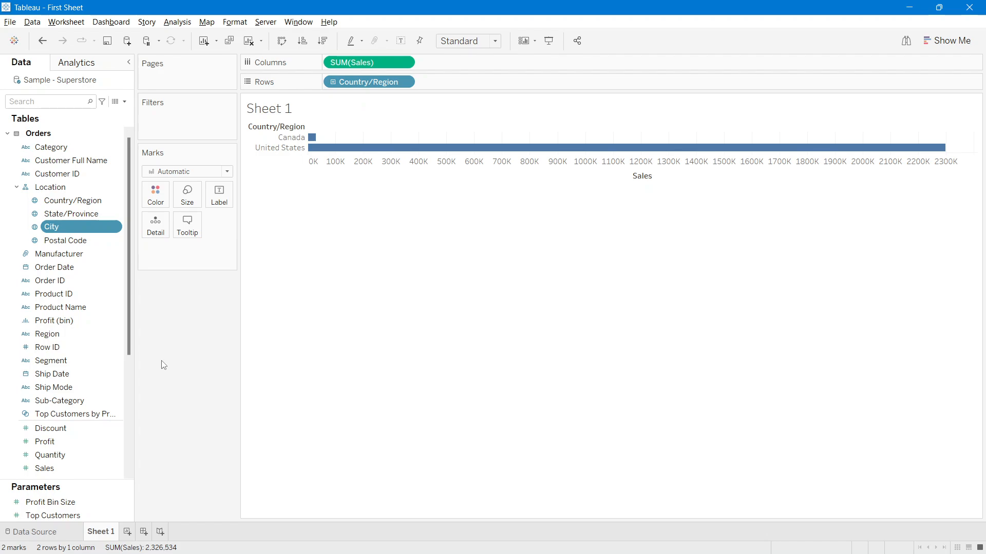
# Step: Create a hierarchy named Product Hierarchy from Category and Sub-Category, and add Product Name as its lowest level
pyautogui.click(73, 147)
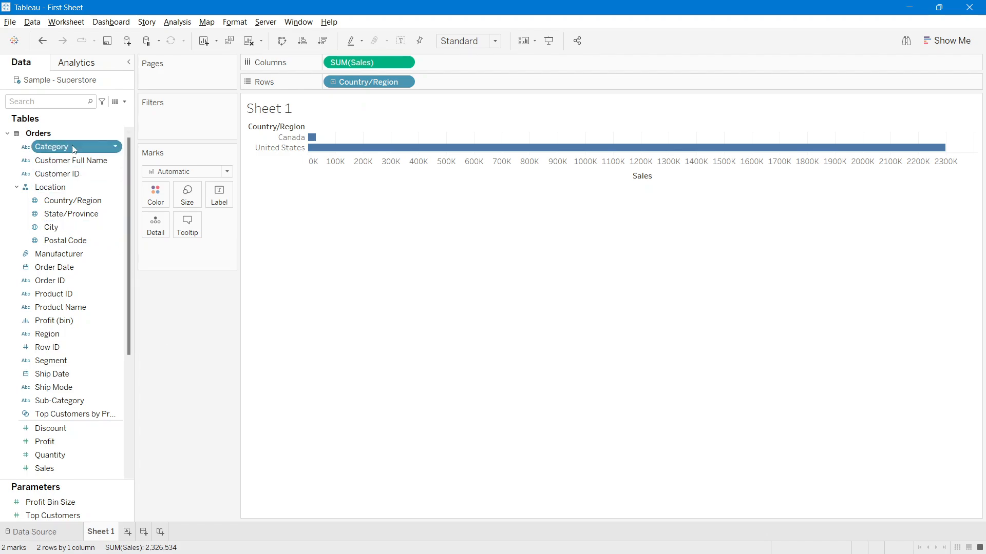
pyautogui.click(58, 403)
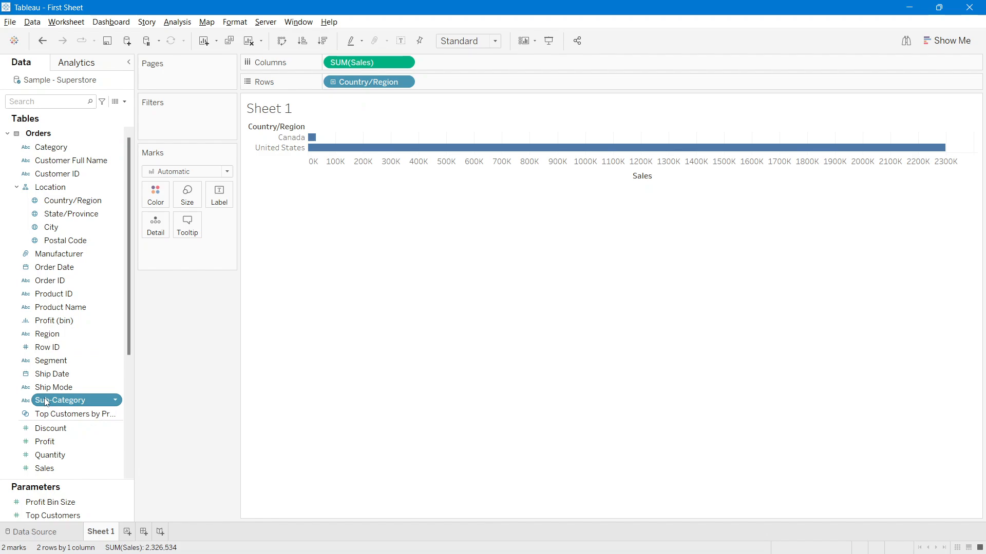
pyautogui.moveTo(46, 402); pyautogui.dragTo(67, 148)
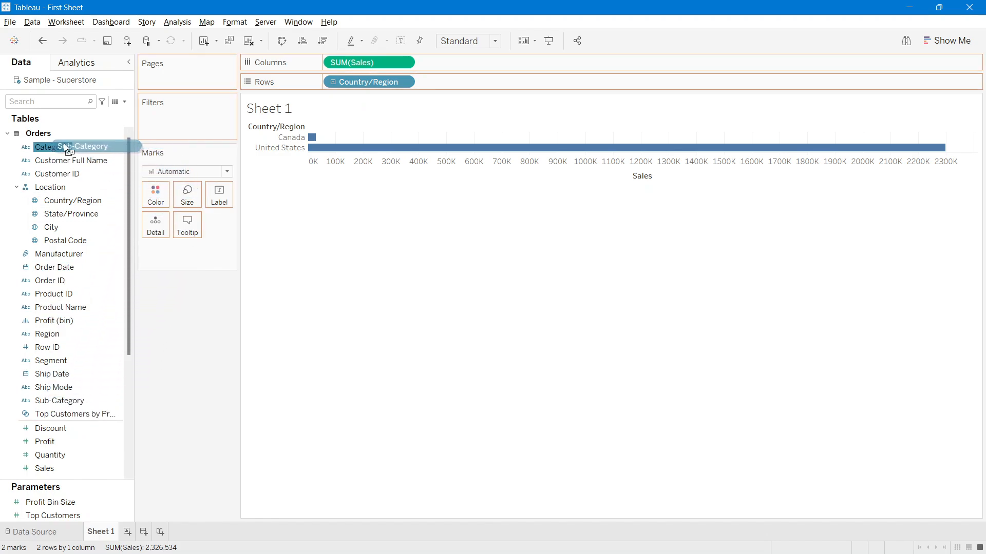
pyautogui.moveTo(68, 149); pyautogui.dragTo(67, 148)
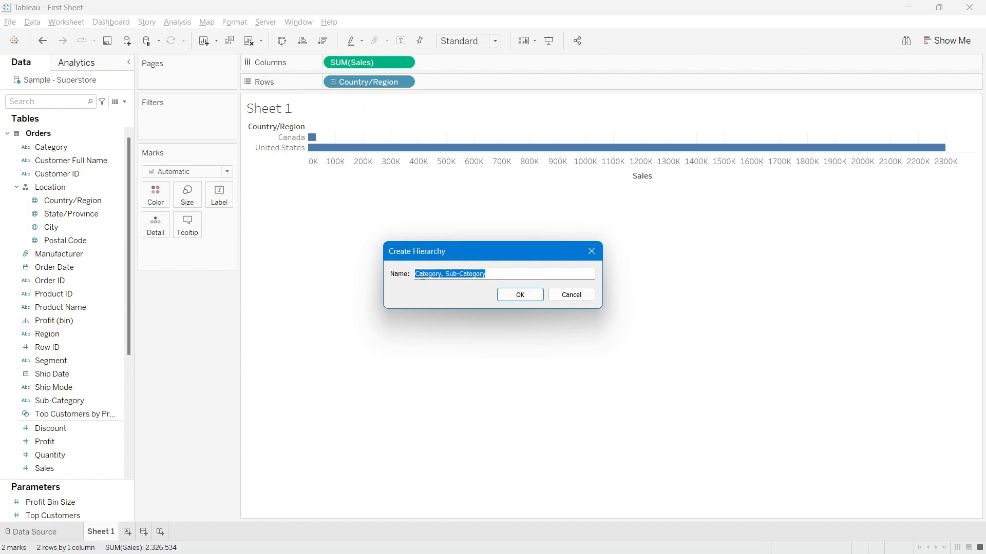
pyautogui.write('Product Hierarchy')
pyautogui.click(519, 294)
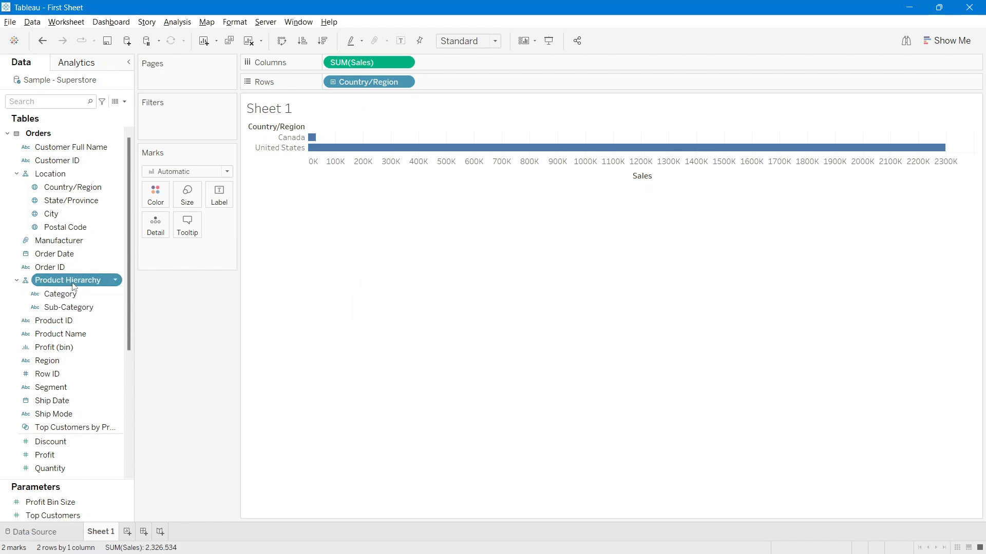
pyautogui.click(75, 335)
pyautogui.moveTo(75, 336); pyautogui.dragTo(88, 310)
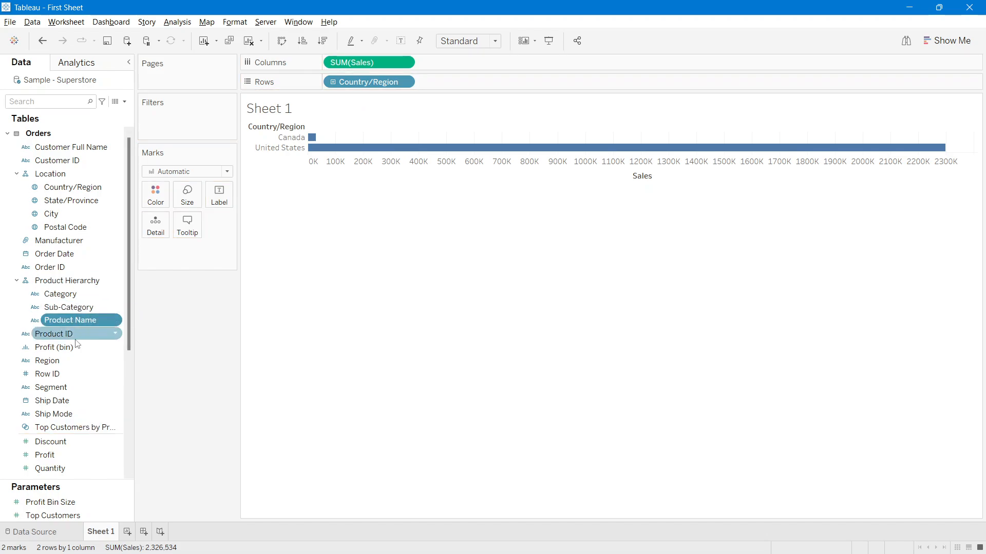
# Step: Replace Country/Region on Rows with Product Hierarchy, and drill down to Product Name and back up to Category
pyautogui.moveTo(365, 86); pyautogui.dragTo(187, 304)
pyautogui.moveTo(67, 281); pyautogui.dragTo(384, 82)
pyautogui.click(332, 83)
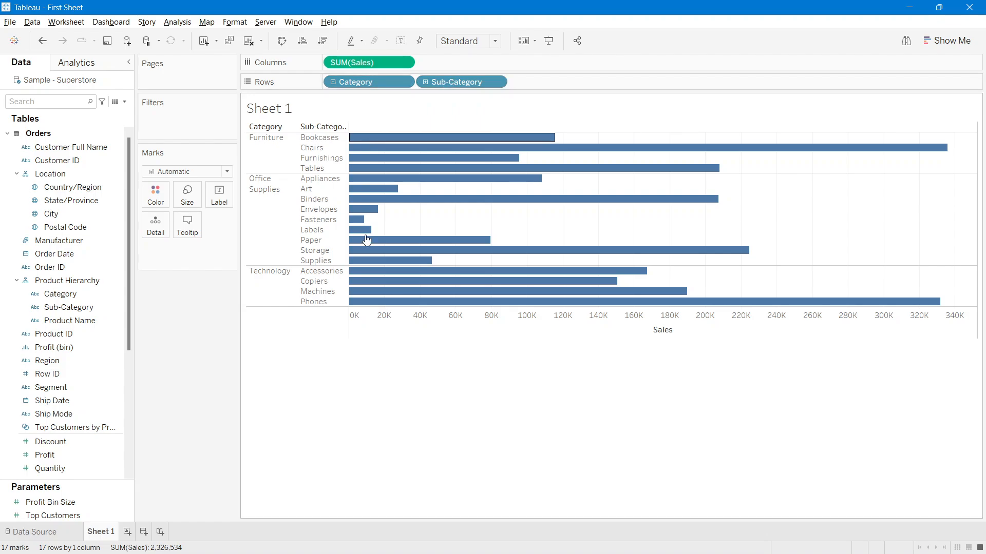
pyautogui.click(425, 82)
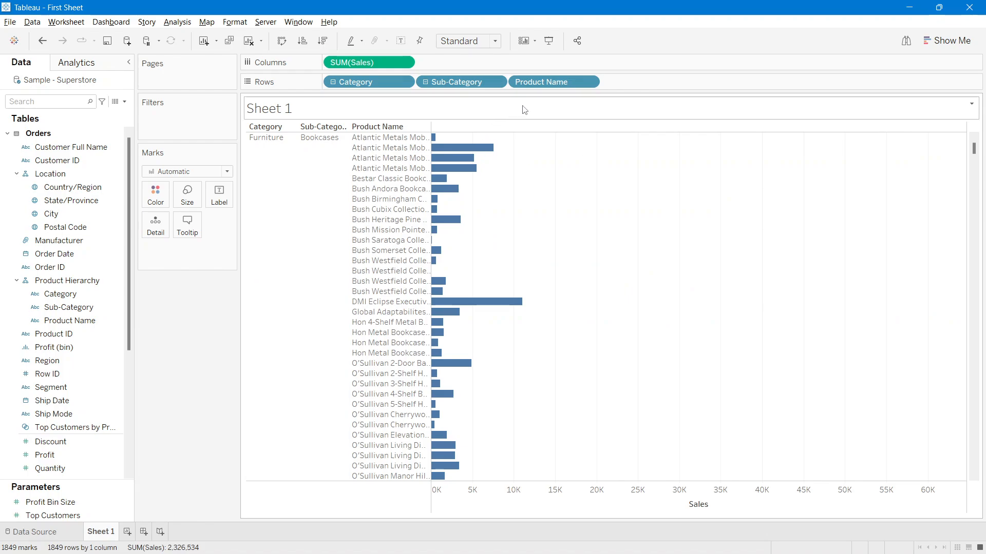
pyautogui.click(425, 82)
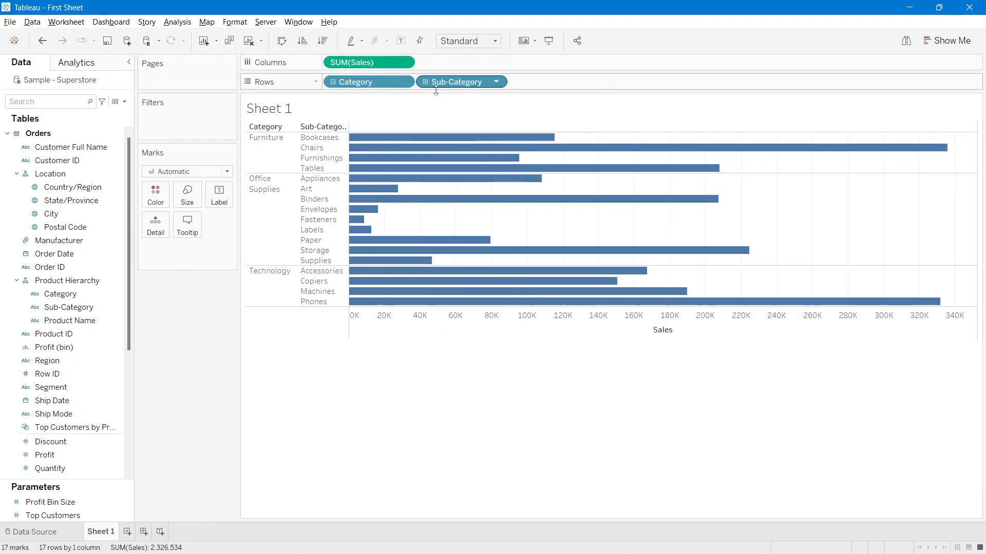
pyautogui.click(332, 83)
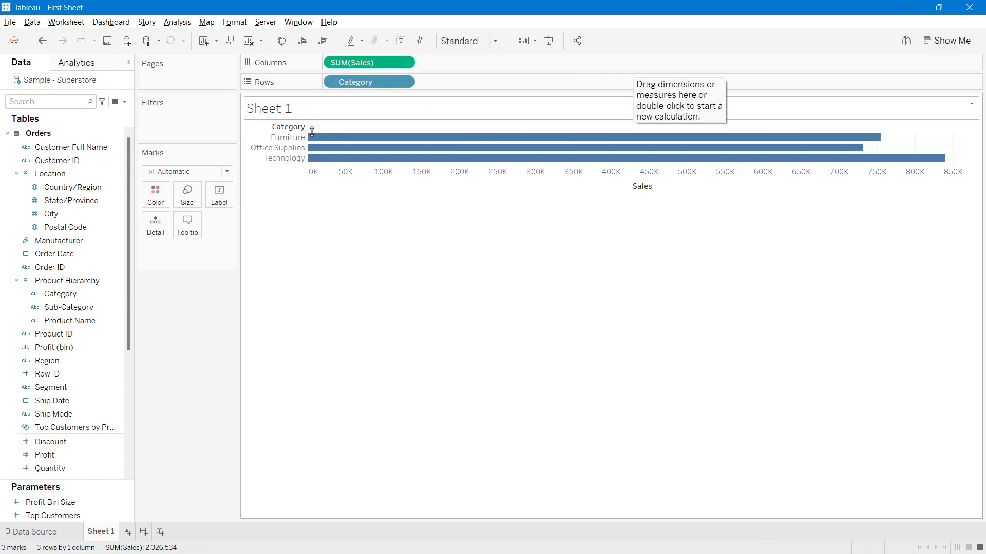
# Step: Remove Category from the view and chart Sales over time, with Order Date on Columns and Sales on Rows
pyautogui.moveTo(362, 85); pyautogui.dragTo(180, 373)
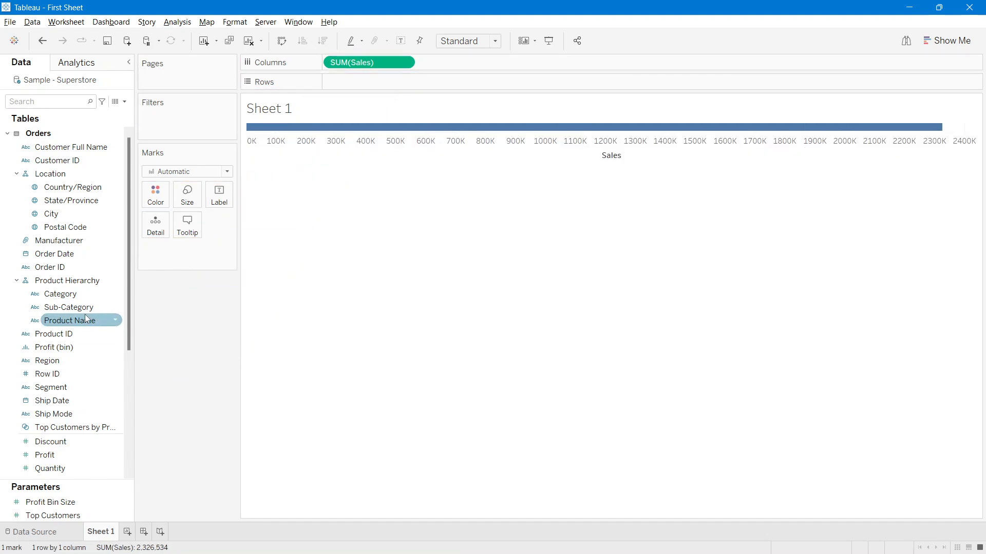
pyautogui.click(65, 254)
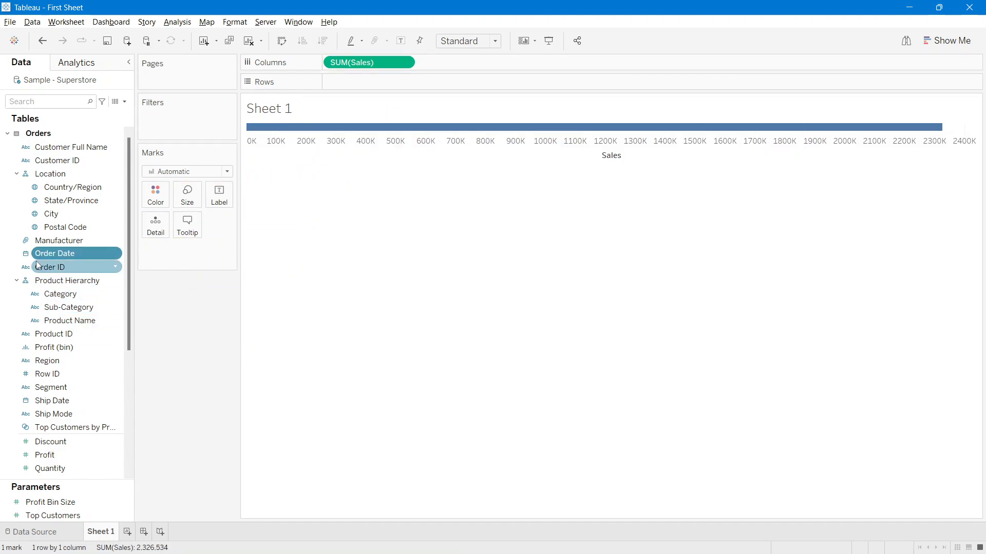
pyautogui.moveTo(41, 260); pyautogui.dragTo(362, 86)
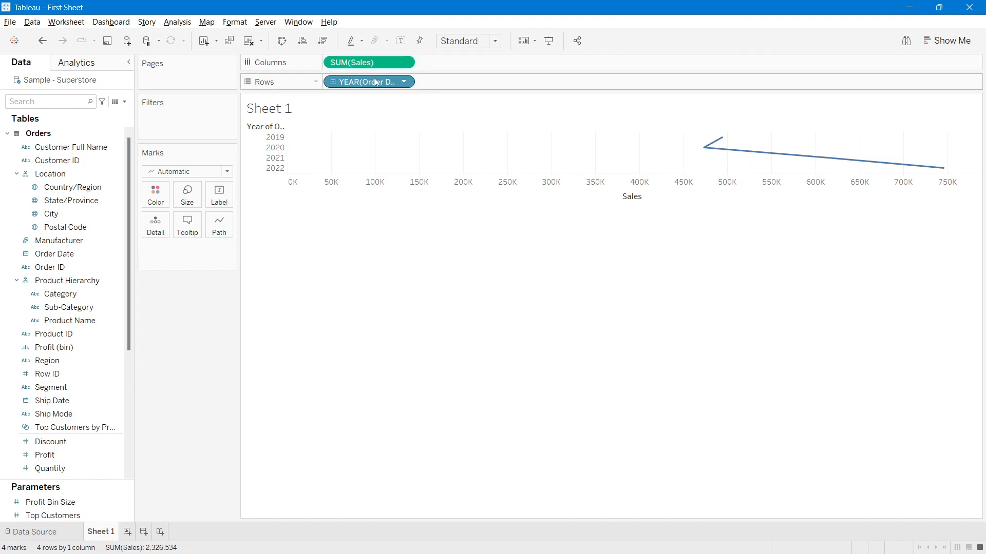
pyautogui.moveTo(368, 82); pyautogui.dragTo(378, 62)
pyautogui.moveTo(458, 64); pyautogui.dragTo(435, 79)
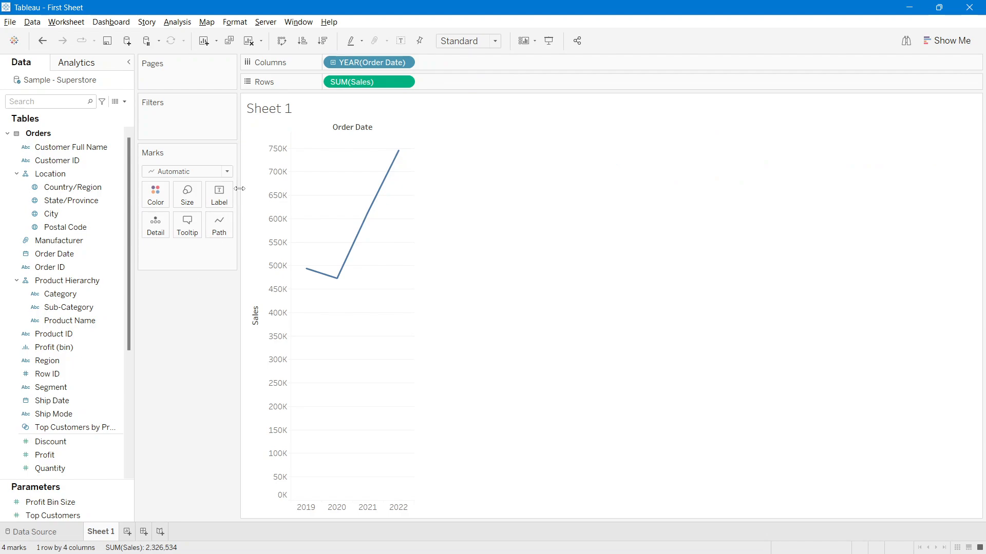
# Step: Swap the rows and columns of the Order Date sales chart back and forth to compare both orientations
pyautogui.click(282, 41)
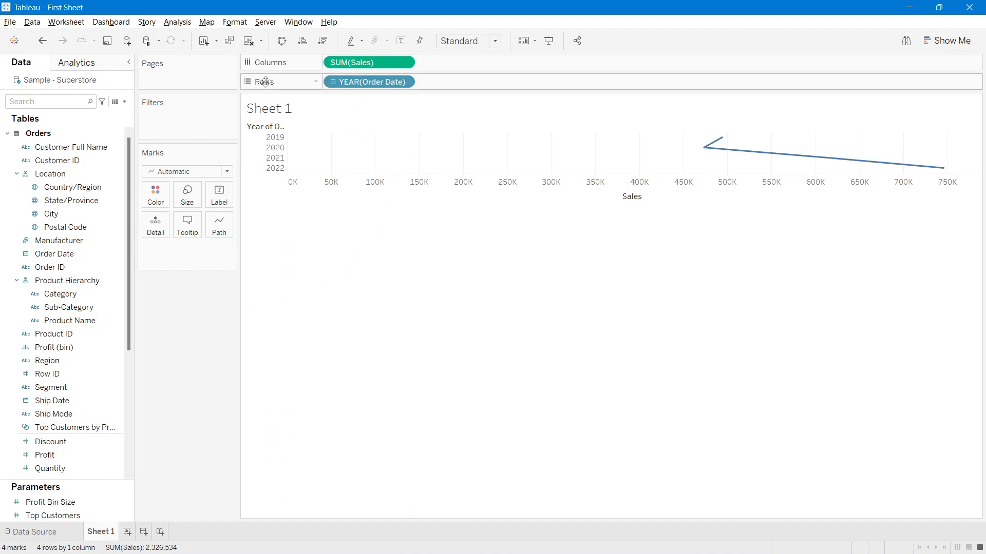
pyautogui.click(282, 41)
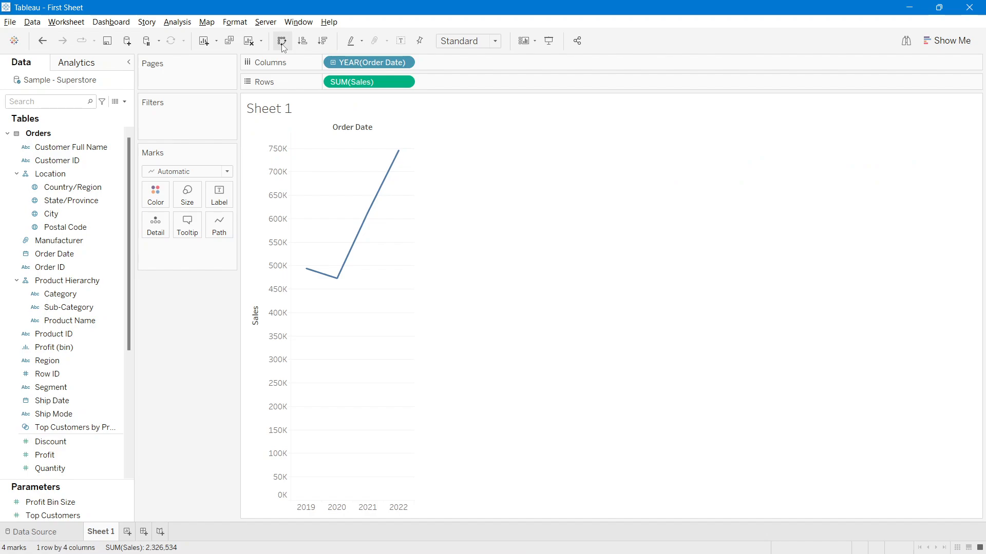
pyautogui.click(282, 41)
pyautogui.click(282, 41)
pyautogui.hotkey('alt', 'Tab')
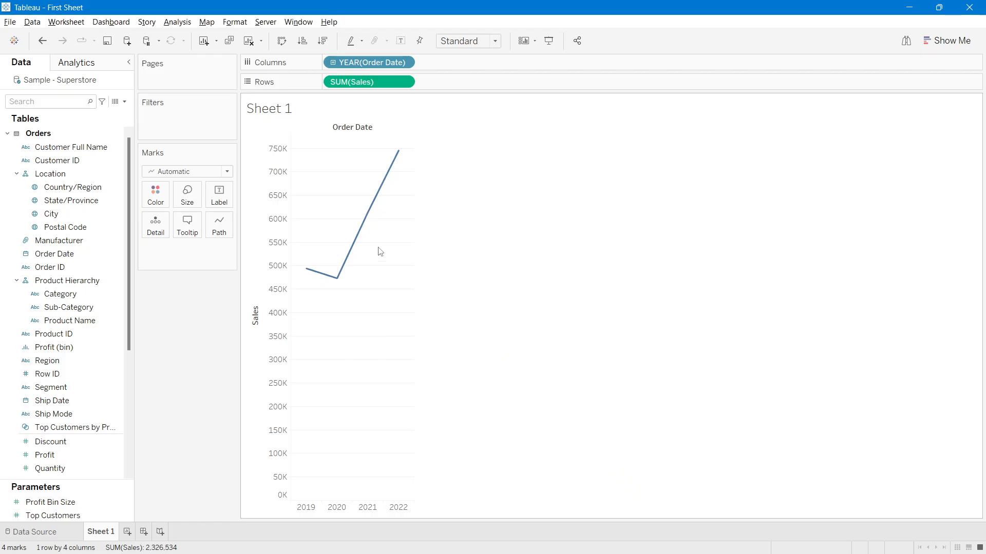
# Step: Drill Order Date down from Year through Quarter and Month to Day, and look along the daily sales
pyautogui.click(334, 63)
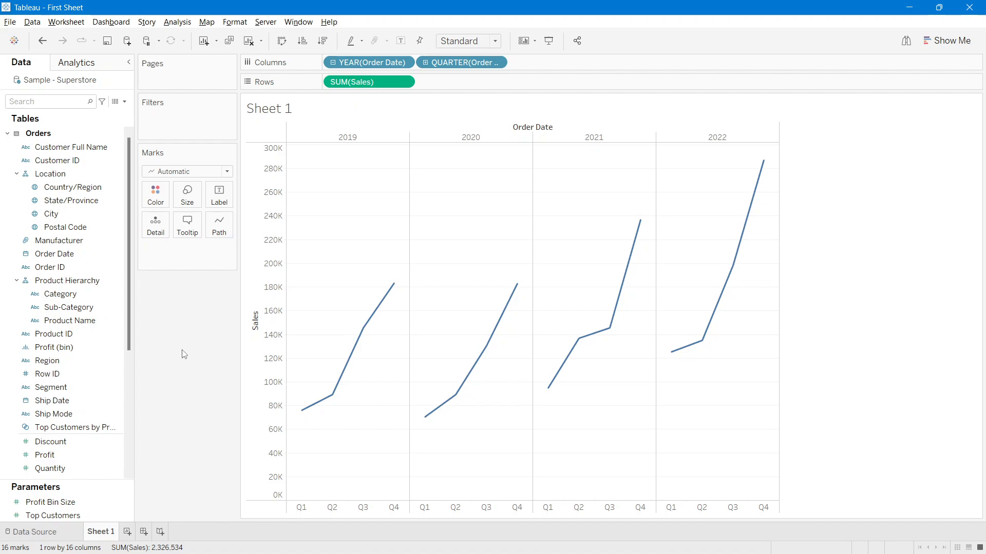
pyautogui.click(425, 62)
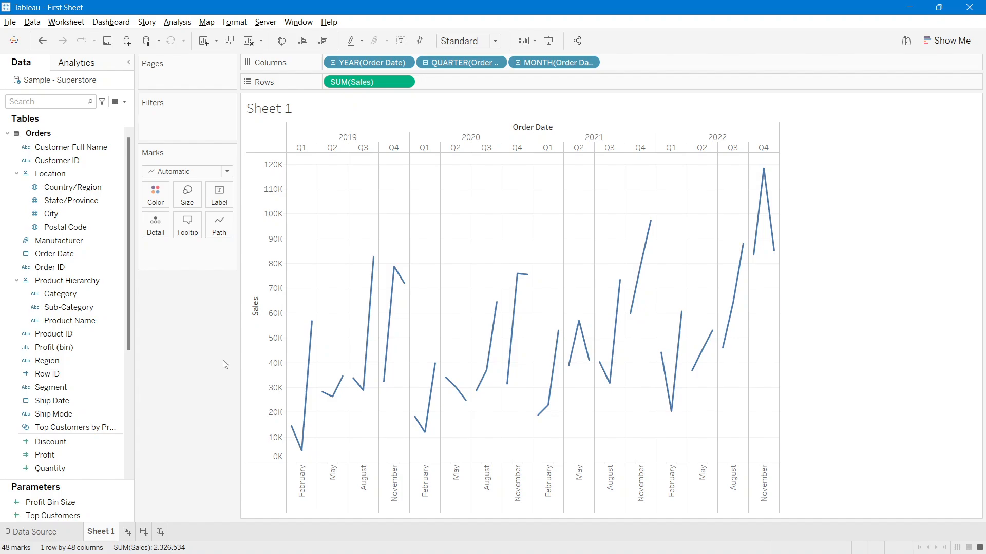
pyautogui.click(518, 63)
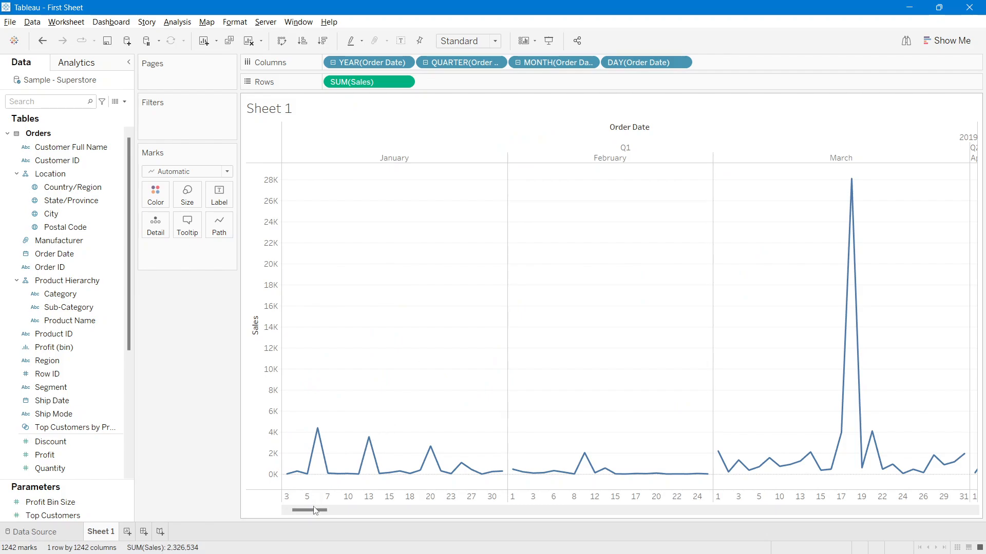
pyautogui.moveTo(310, 510); pyautogui.dragTo(282, 525)
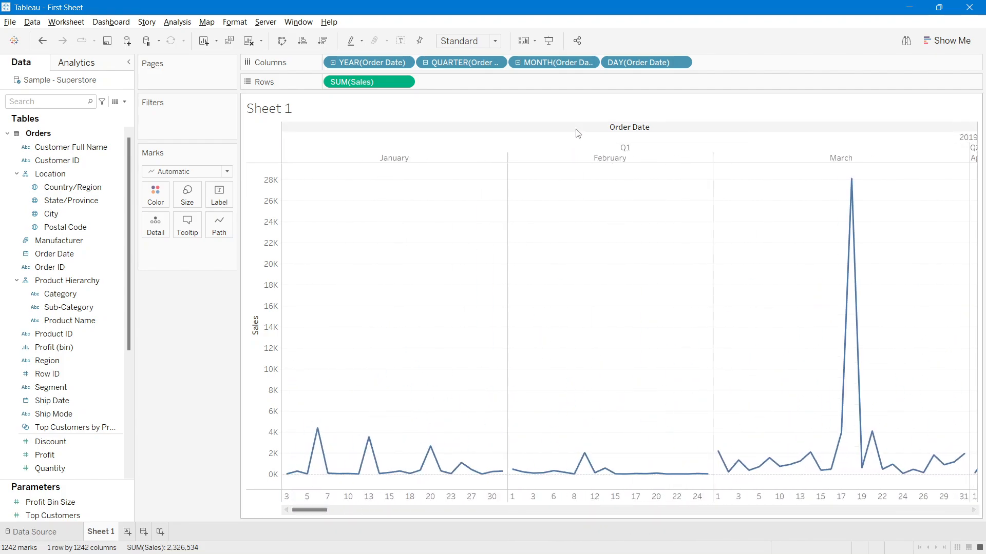
# Step: Drill Order Date back up to the Year level and check the date level options of the field
pyautogui.click(518, 63)
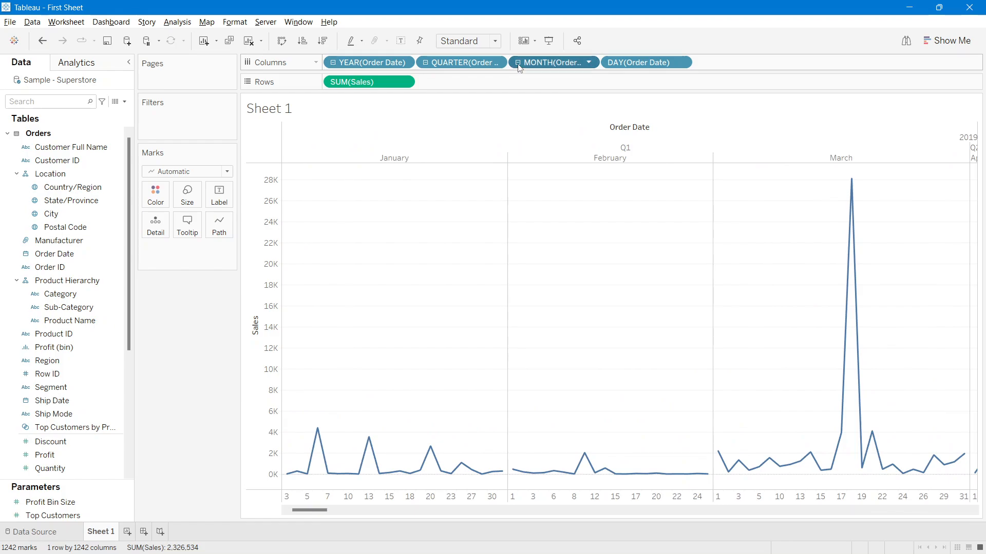
pyautogui.click(425, 64)
pyautogui.click(334, 63)
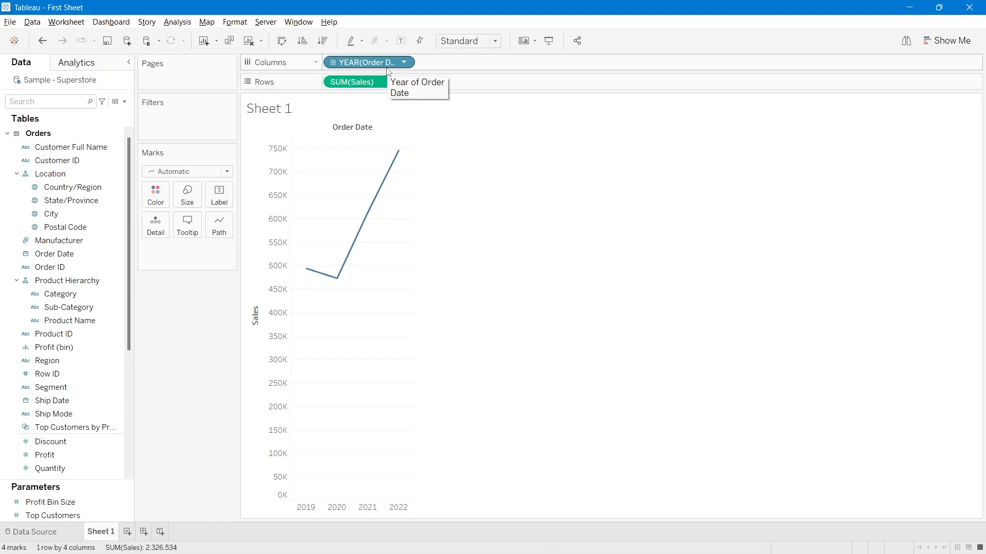
pyautogui.click(405, 62)
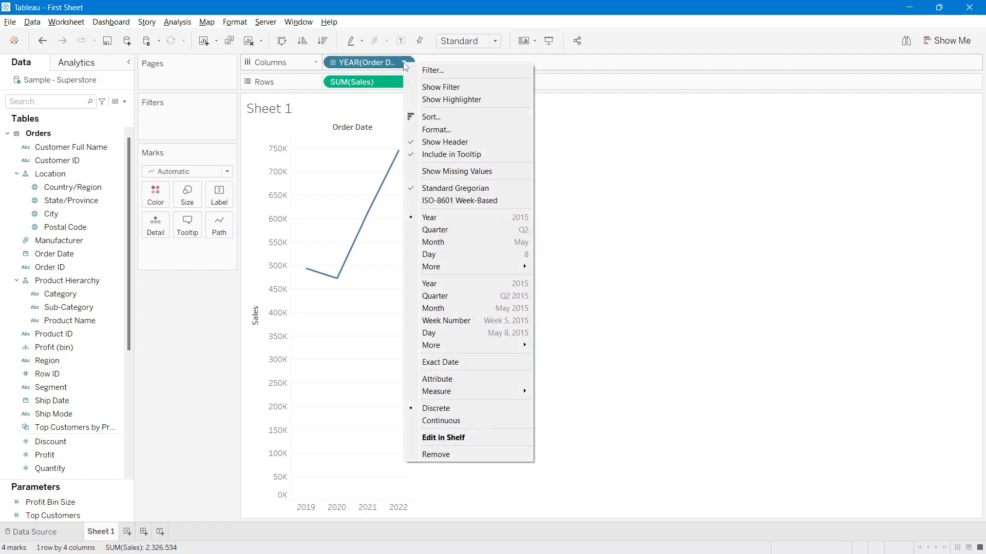
pyautogui.click(405, 62)
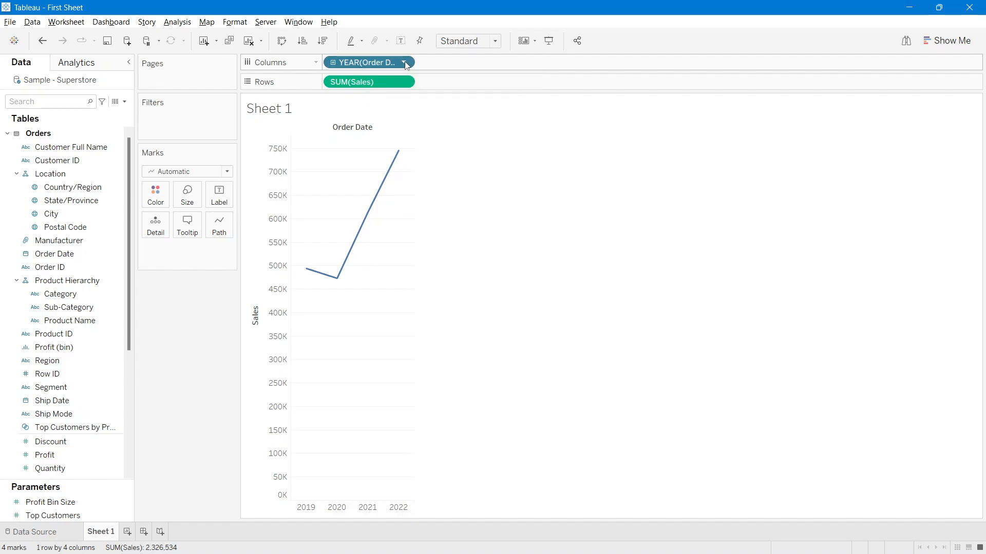
# Step: Switch Order Date to the continuous Year level and drill it down through Quarter, Month and Week to Day
pyautogui.click(405, 63)
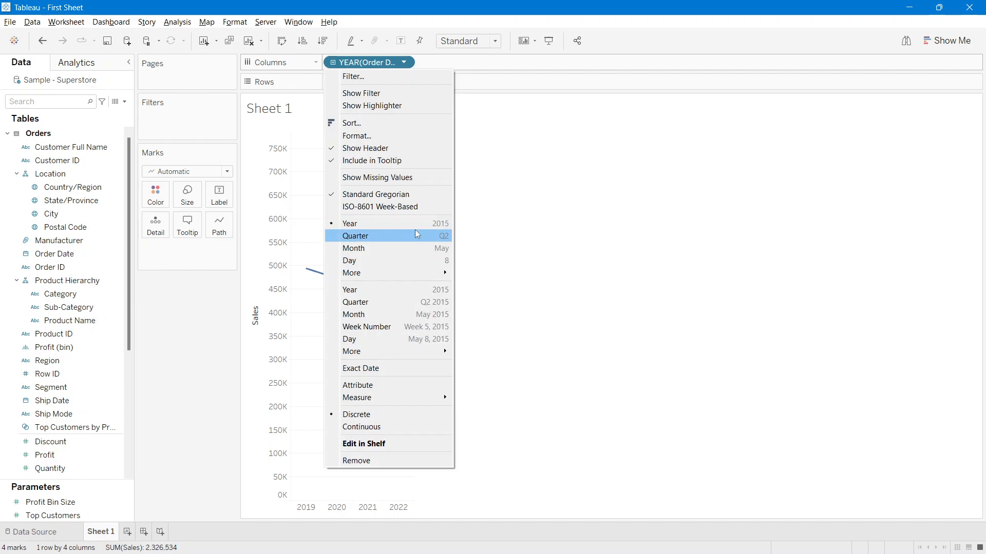
pyautogui.click(359, 294)
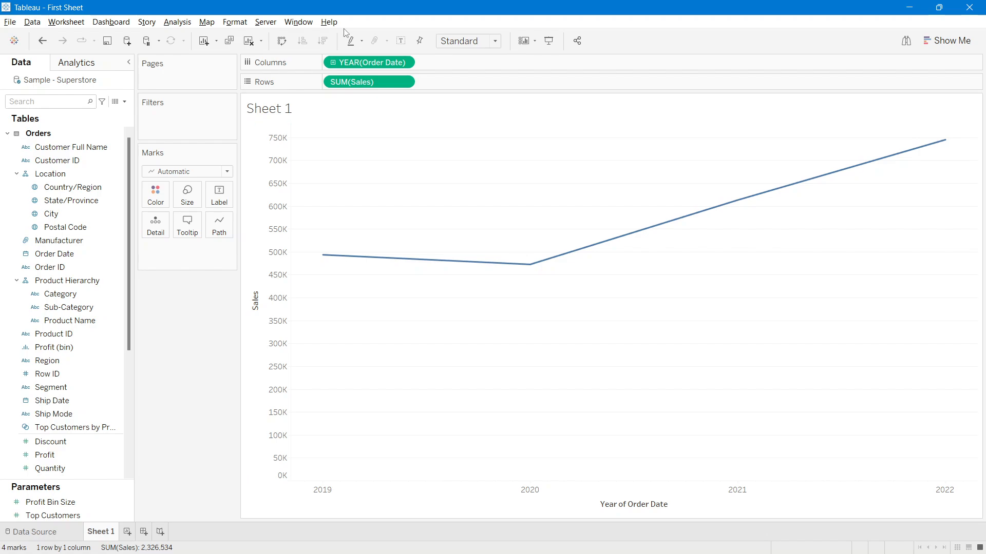
pyautogui.click(333, 63)
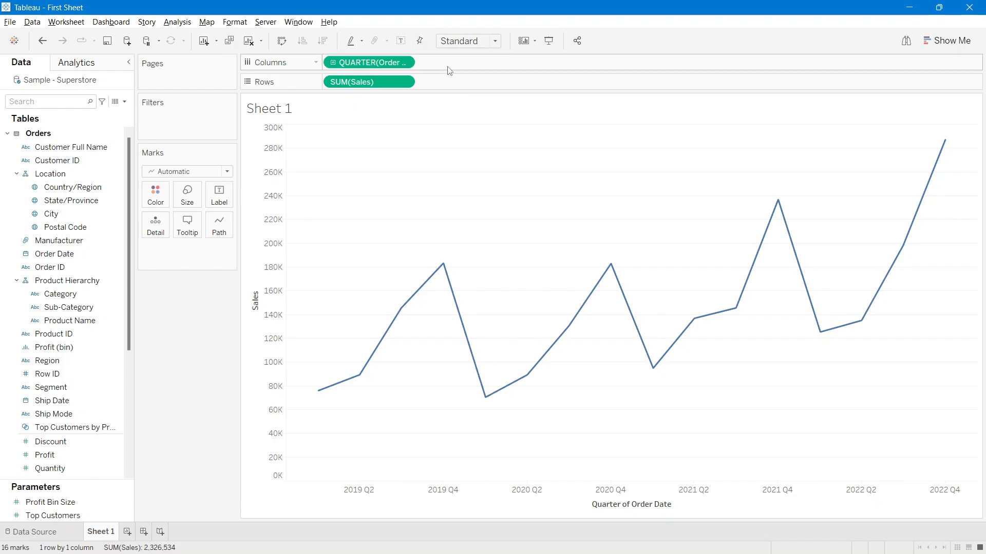
pyautogui.click(333, 63)
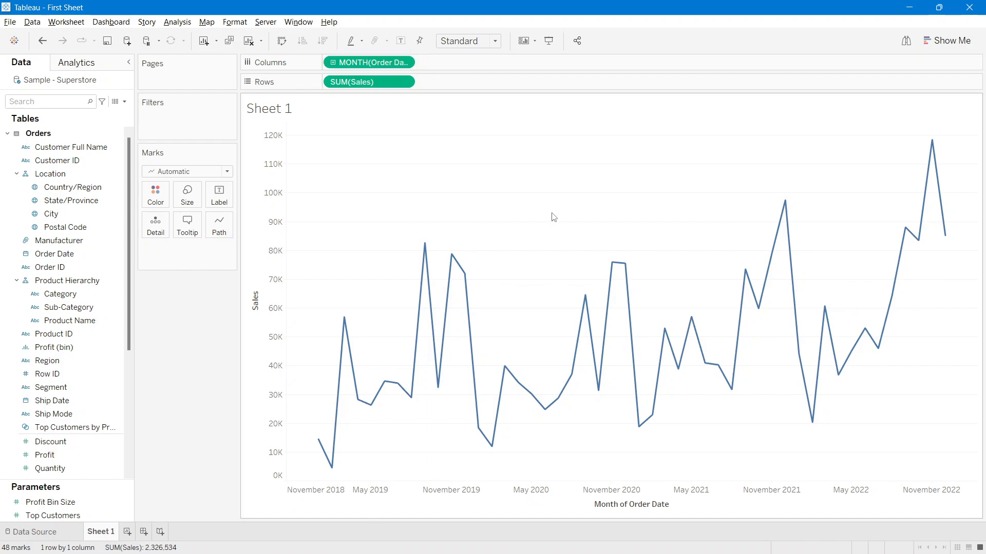
pyautogui.click(333, 63)
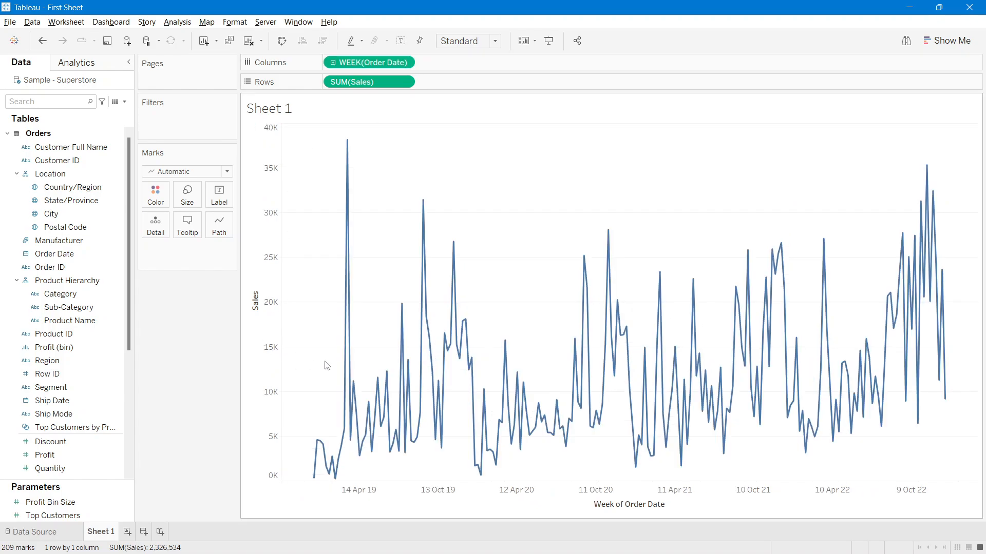
pyautogui.click(333, 62)
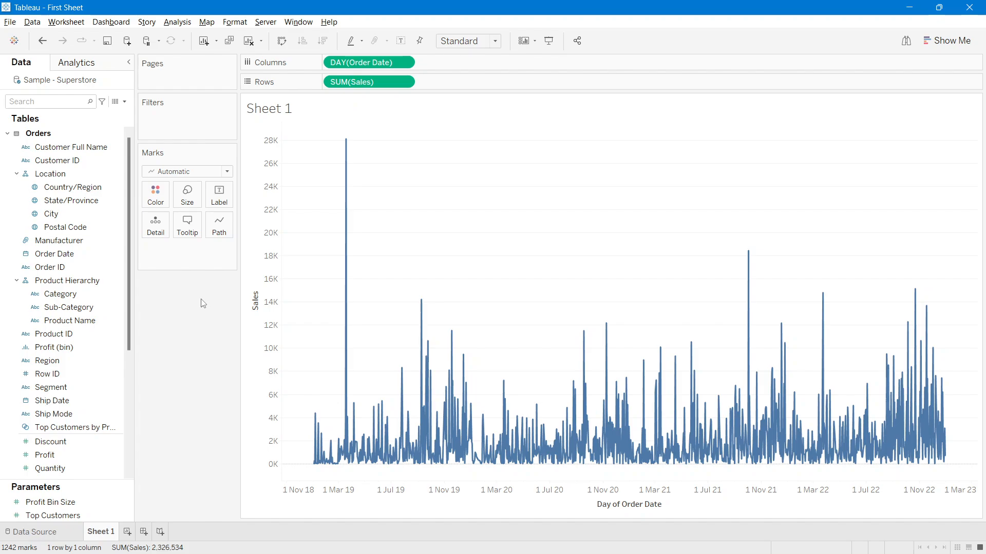
# Step: Replace Order Date with the Location hierarchy in the Sales chart and swap the axes so Country/Region is on Rows
pyautogui.moveTo(338, 68); pyautogui.dragTo(103, 346)
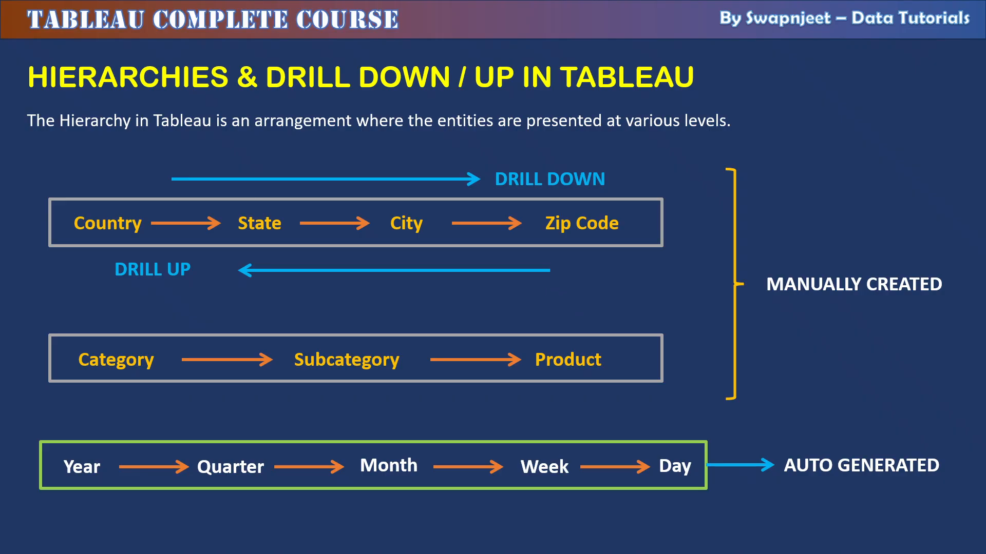
pyautogui.press('Right')
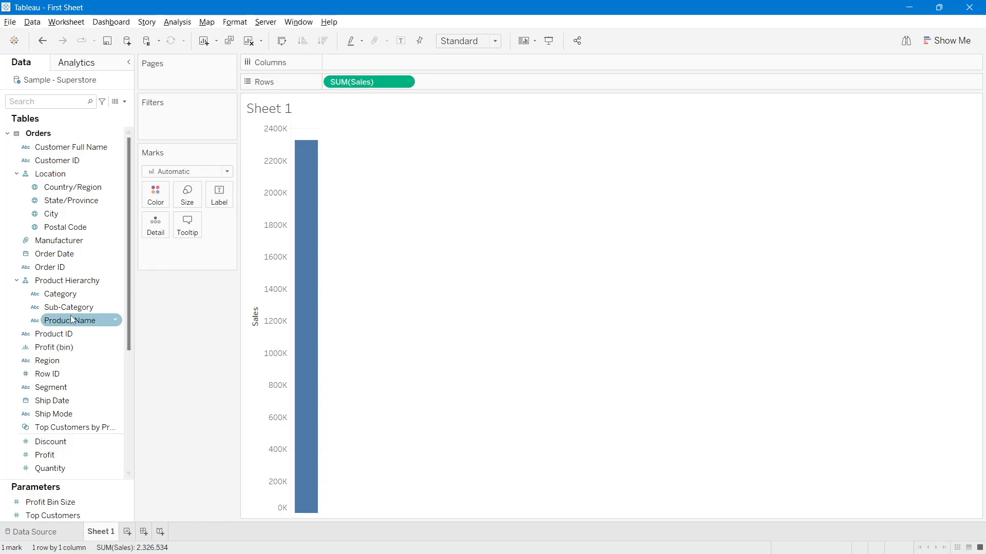
pyautogui.click(54, 285)
pyautogui.moveTo(51, 174); pyautogui.dragTo(354, 63)
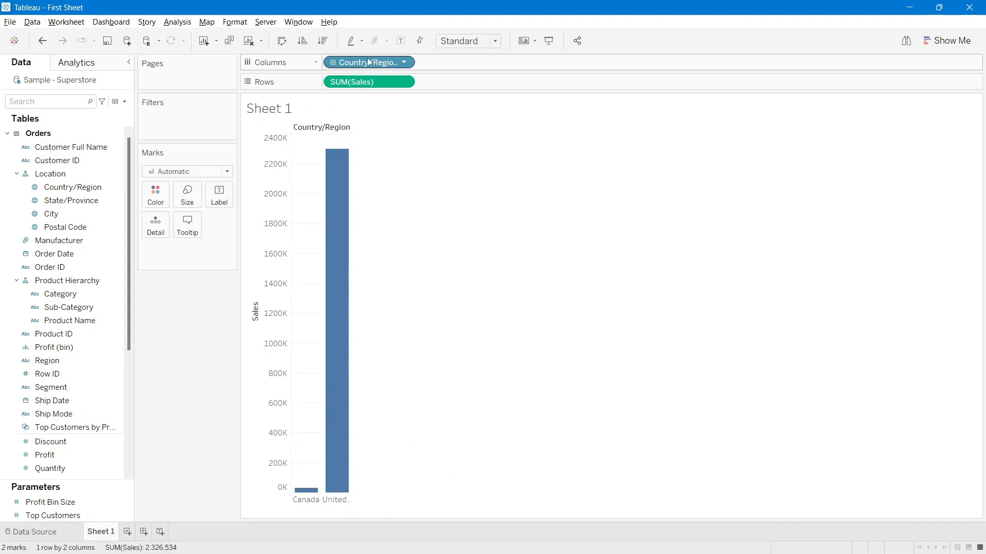
pyautogui.click(282, 42)
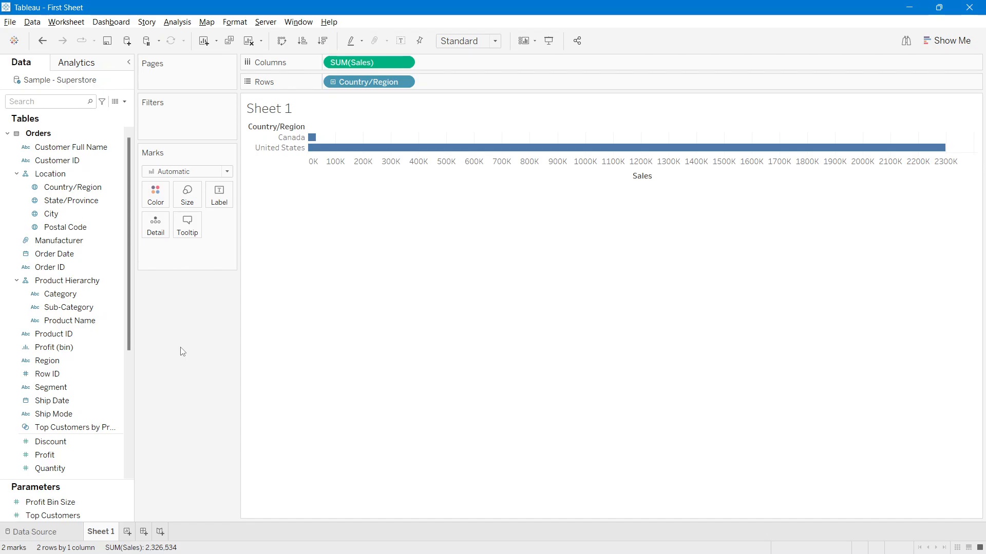
# Step: Consult the granularity slide, toggle Location between Country/Region and State/Province, and look through the state-level sales bars
pyautogui.hotkey('alt', 'Tab')
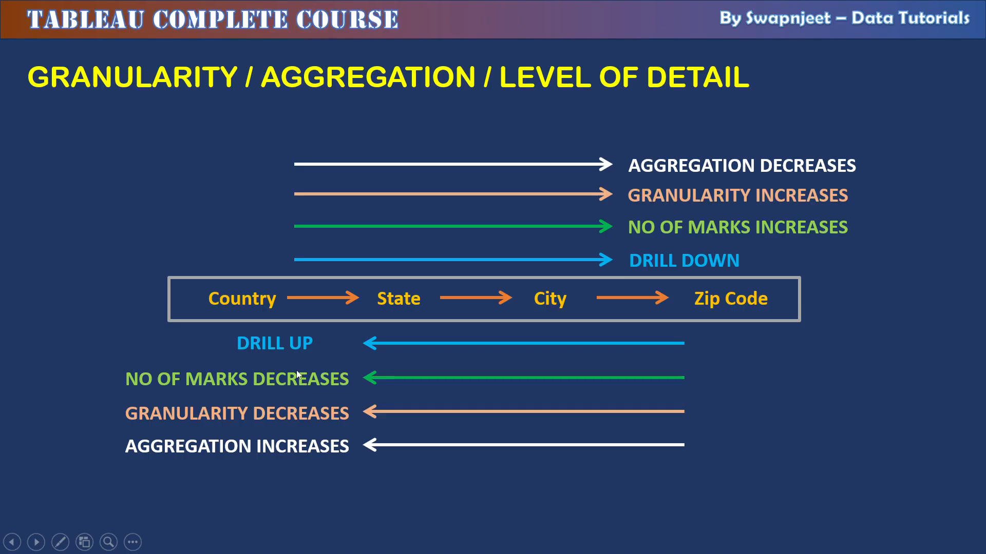
pyautogui.hotkey('alt', 'Tab')
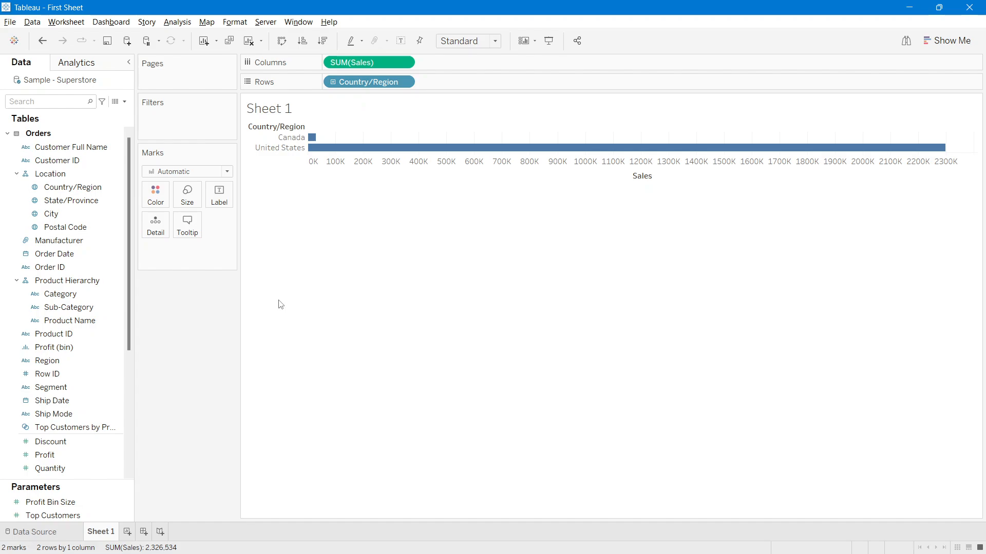
pyautogui.moveTo(318, 153)
pyautogui.click(333, 82)
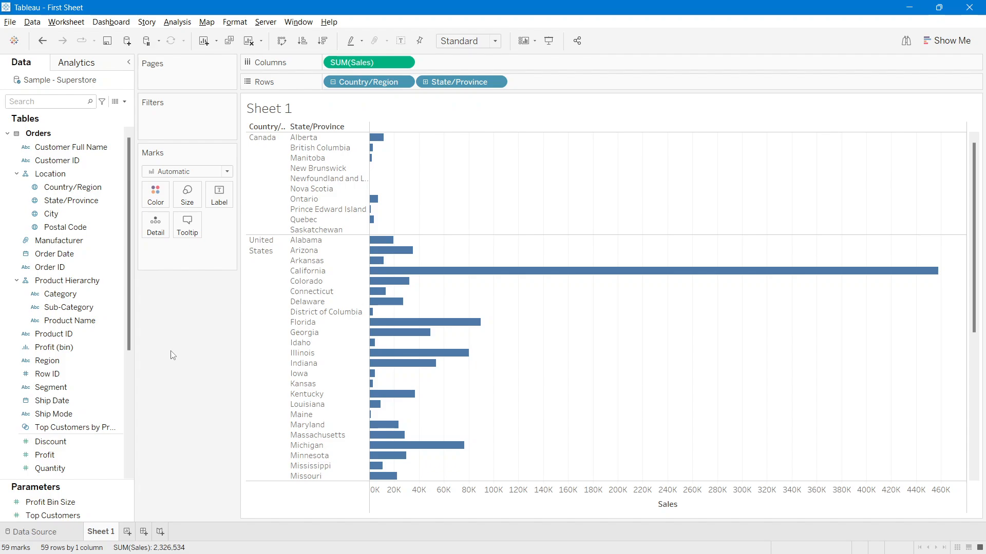
pyautogui.click(333, 83)
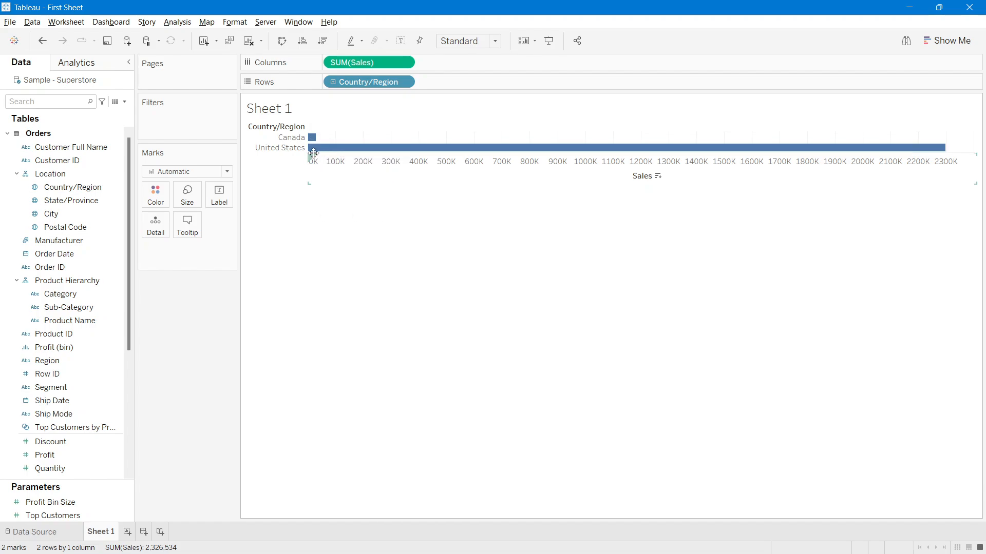
pyautogui.moveTo(318, 154)
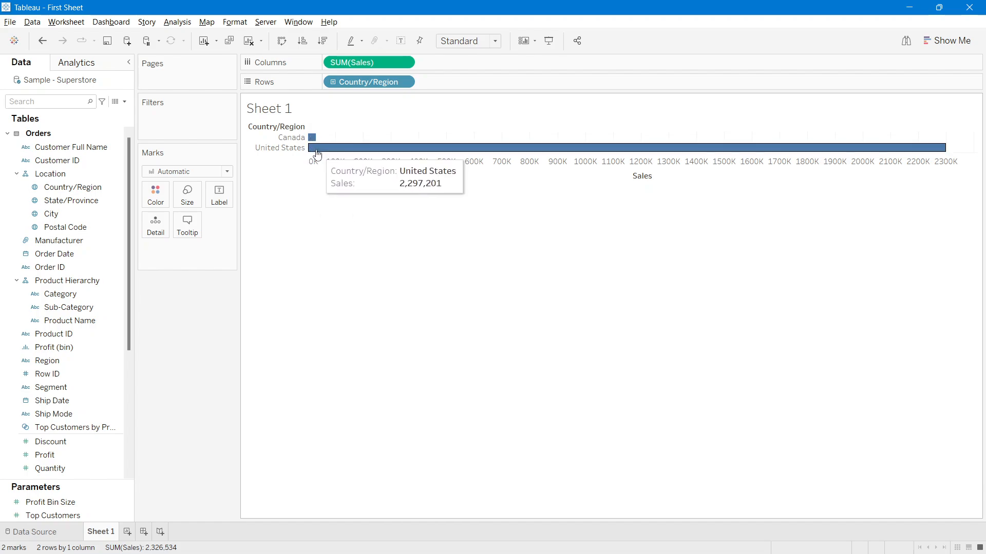
pyautogui.click(333, 82)
pyautogui.scroll(-10, 466, 246)
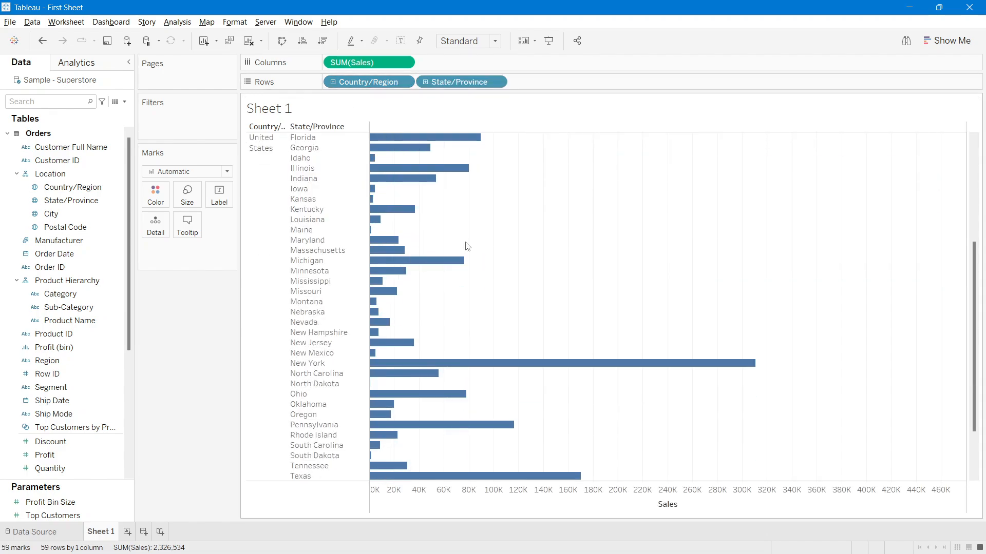
pyautogui.scroll(10, 473, 276)
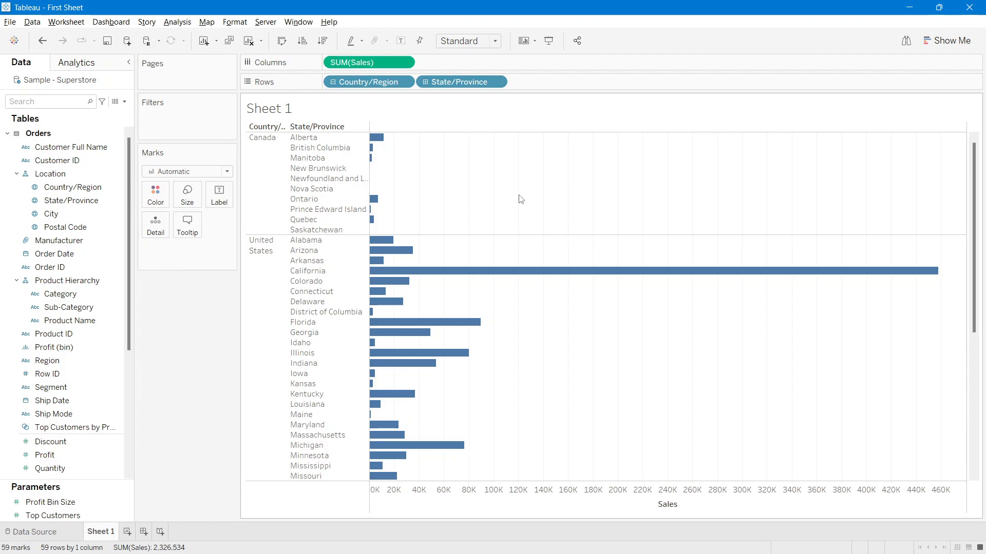
# Step: Recheck the granularity slide, then drill Location down to City and back up to Country/Region
pyautogui.hotkey('alt', 'Tab')
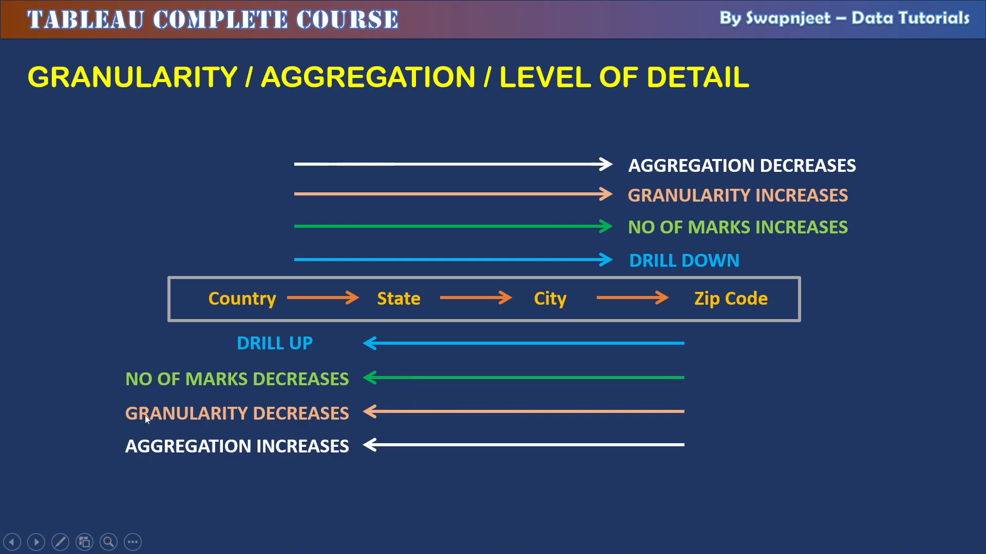
pyautogui.hotkey('alt', 'Tab')
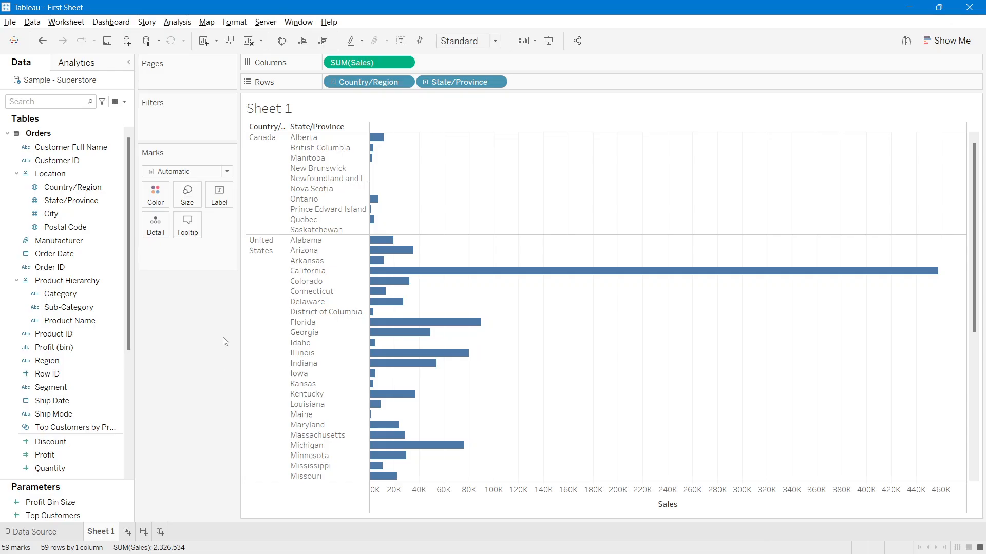
pyautogui.click(425, 83)
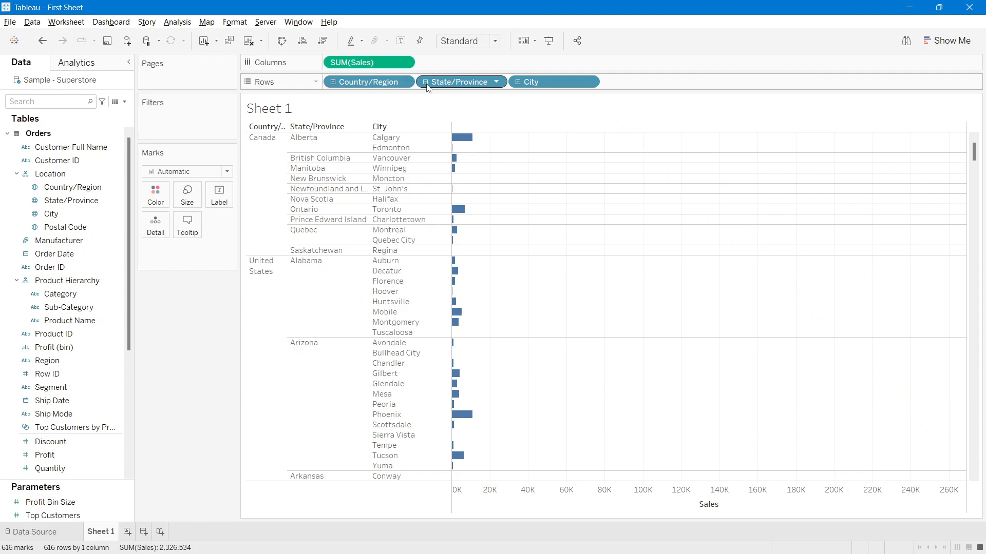
pyautogui.click(426, 82)
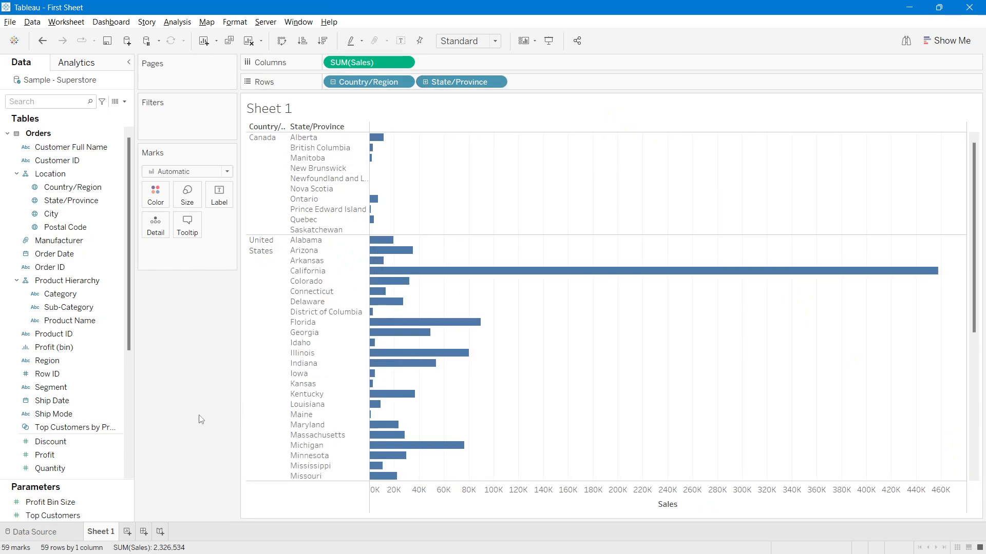
pyautogui.click(333, 82)
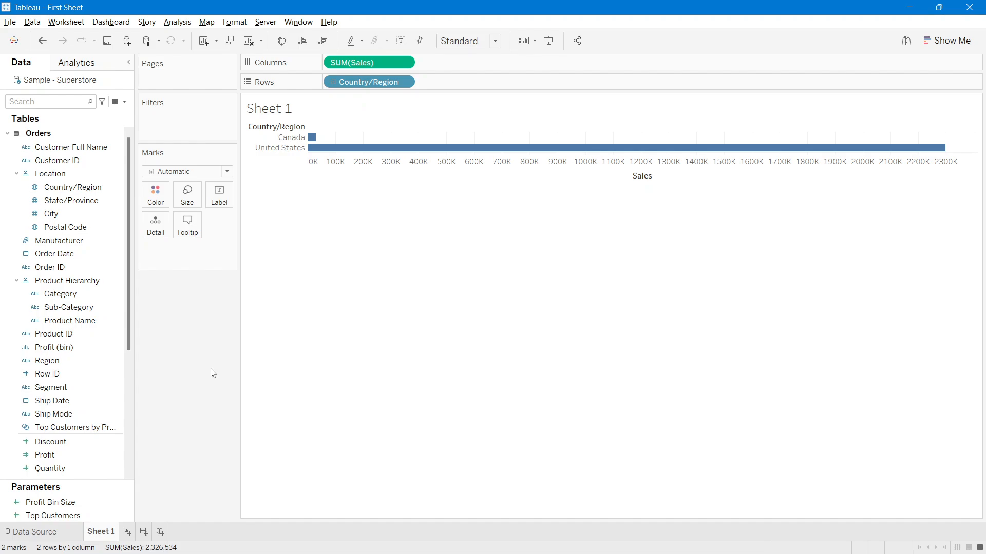
# Step: Inspect the bars while drilling the Location hierarchy down from Country/Region through State/Province to City
pyautogui.moveTo(935, 152)
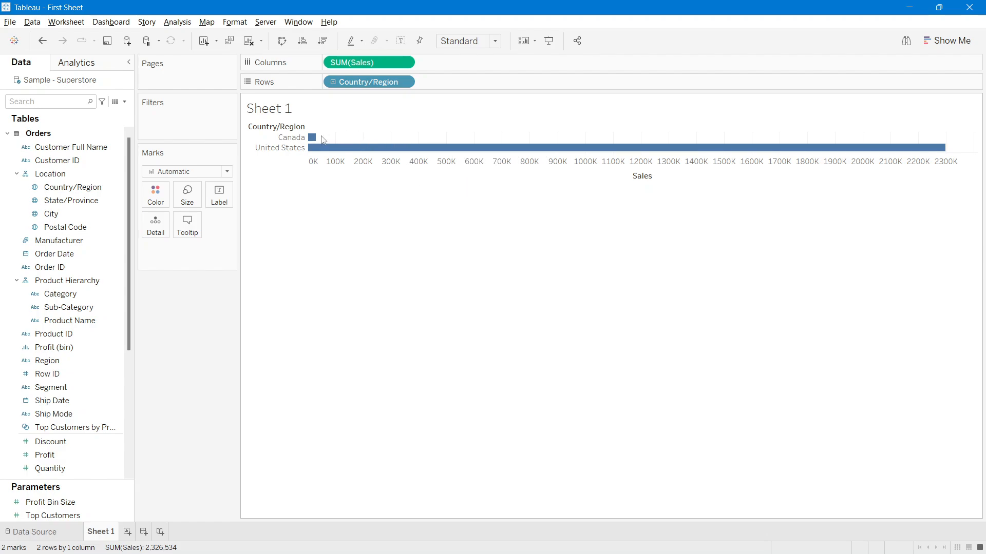
pyautogui.moveTo(314, 143)
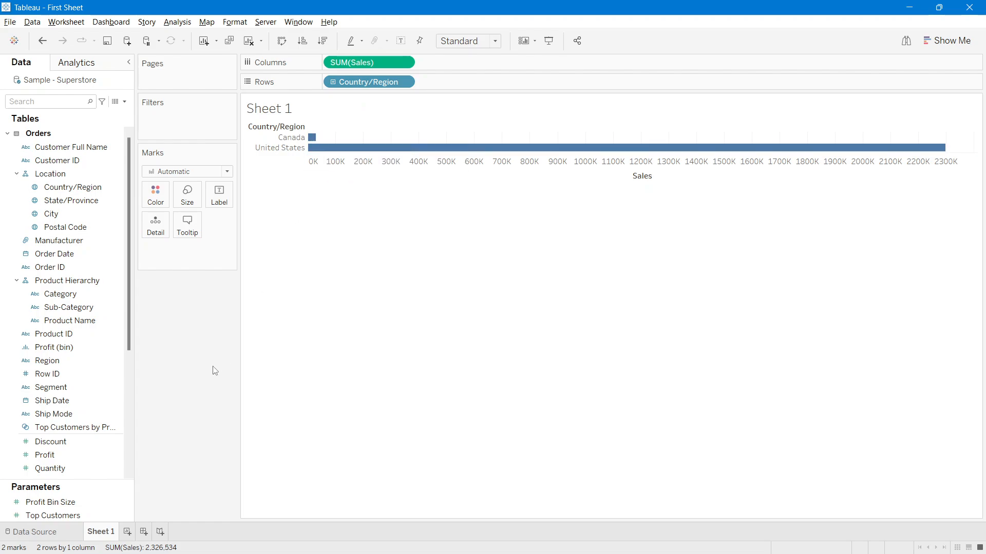
pyautogui.click(334, 83)
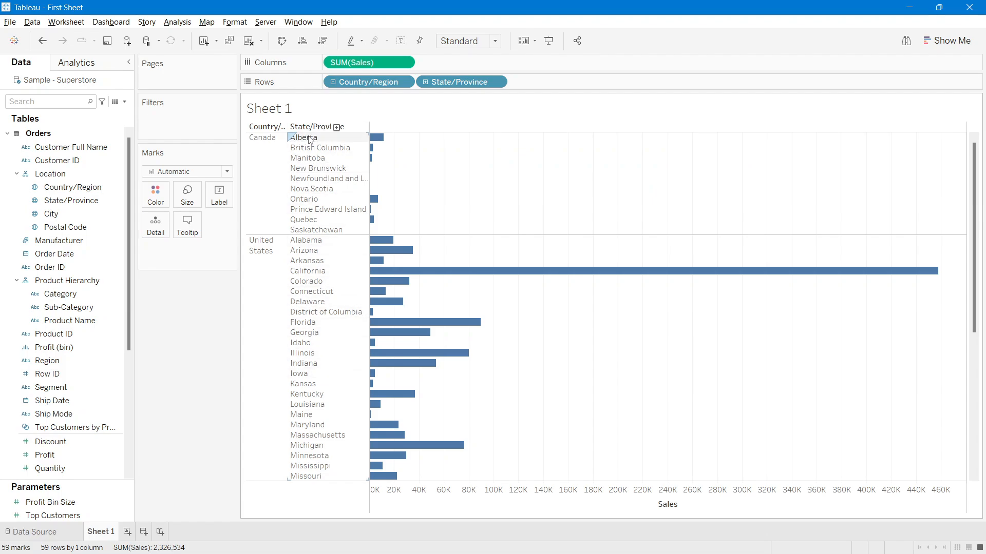
pyautogui.moveTo(379, 147)
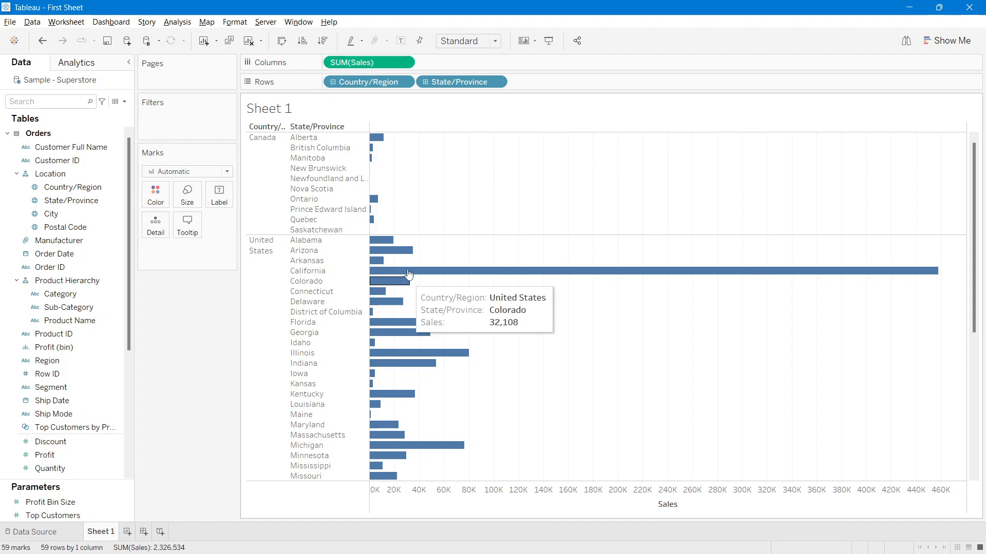
pyautogui.moveTo(410, 273)
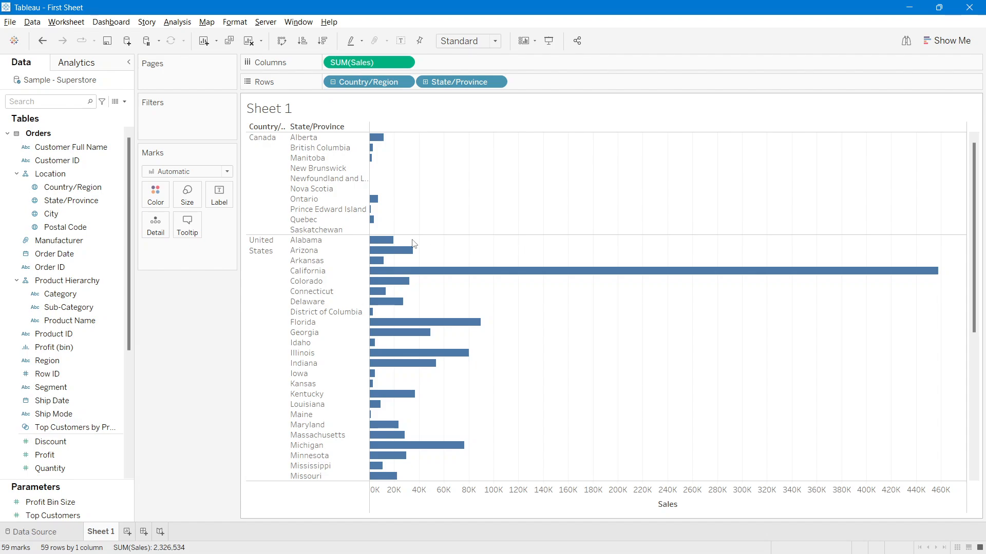
pyautogui.moveTo(389, 241)
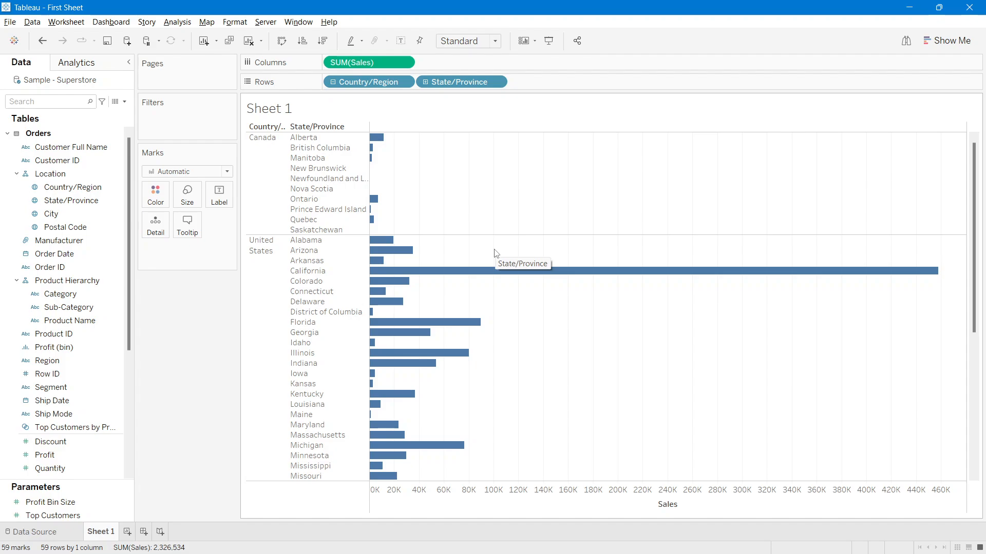
pyautogui.click(425, 83)
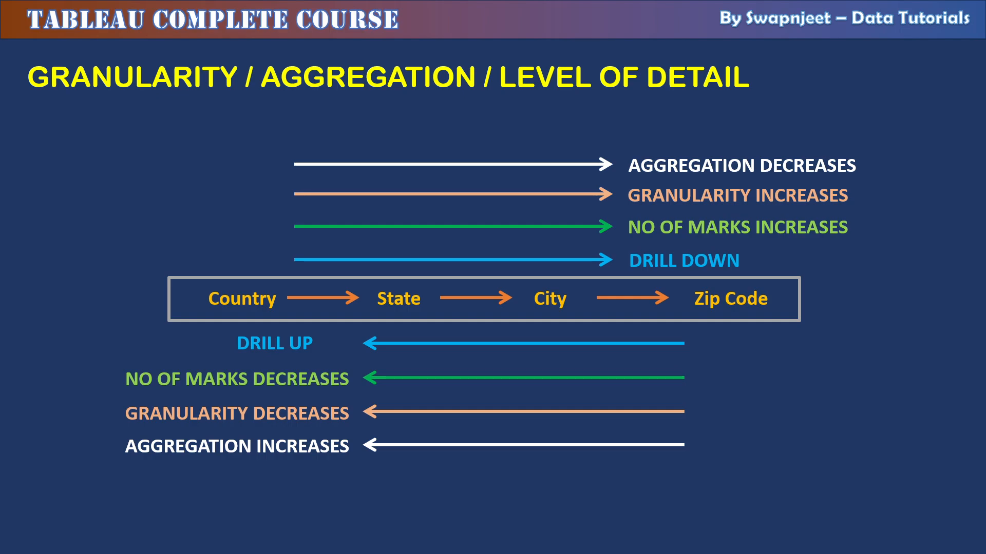
pyautogui.press('Right')
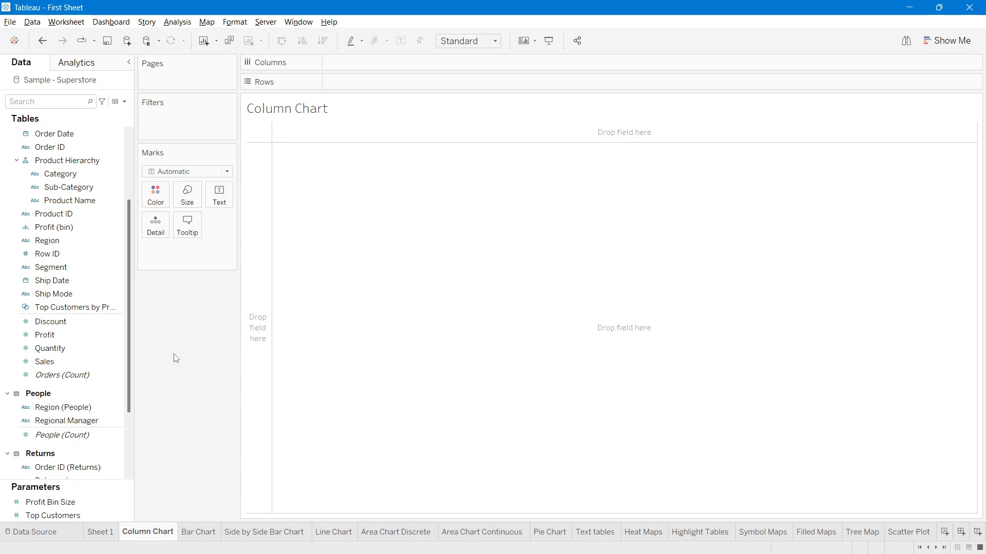
# Step: Return from the empty Column Chart sheet to Sheet 1 and look at its sheet options, including New Worksheet
pyautogui.scroll(3, 130, 370)
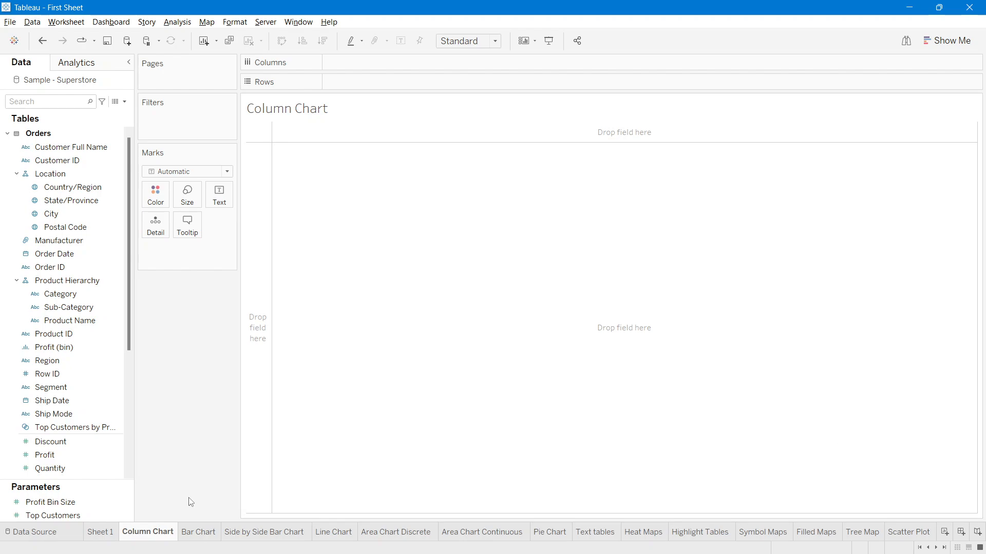
pyautogui.click(110, 534)
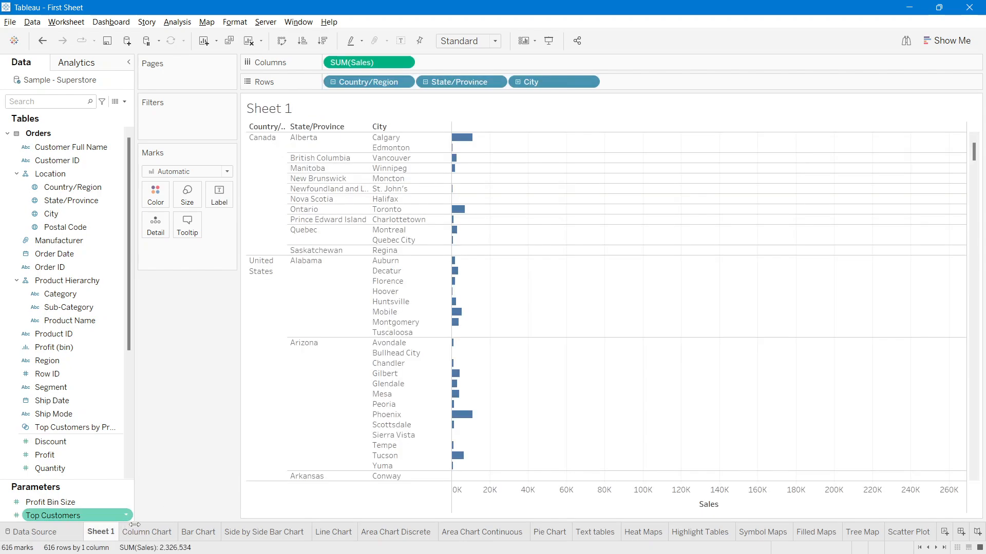
pyautogui.rightClick(107, 536)
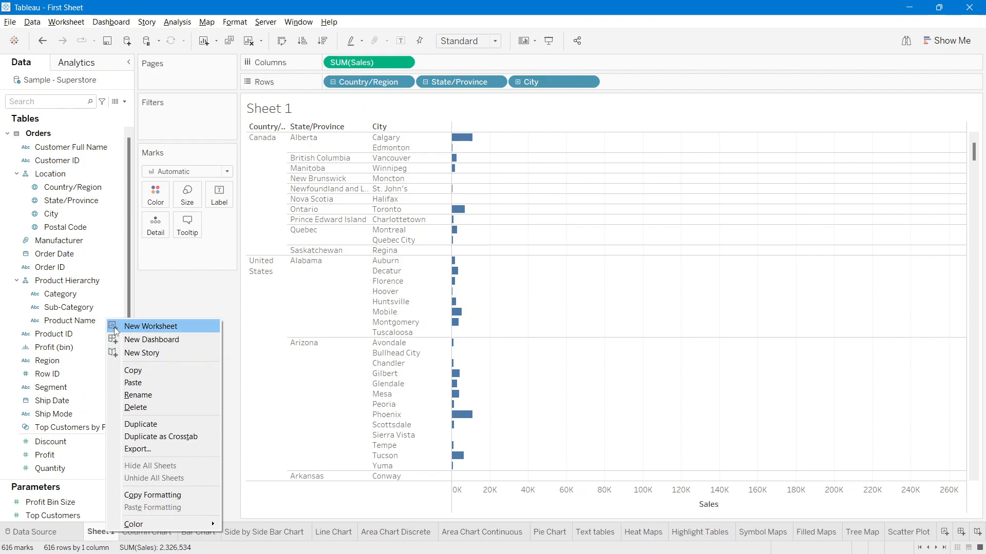
pyautogui.click(162, 298)
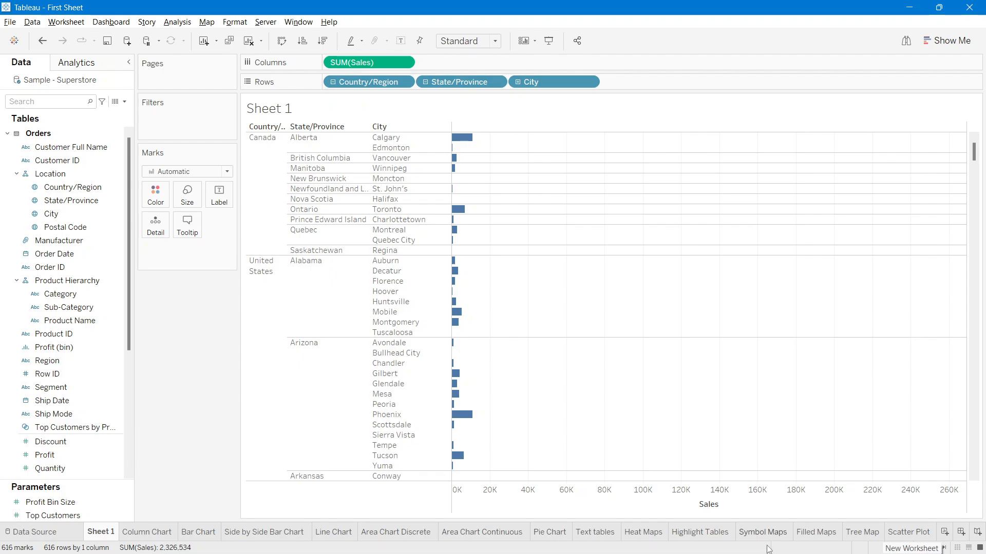
pyautogui.click(783, 540)
pyautogui.click(783, 540)
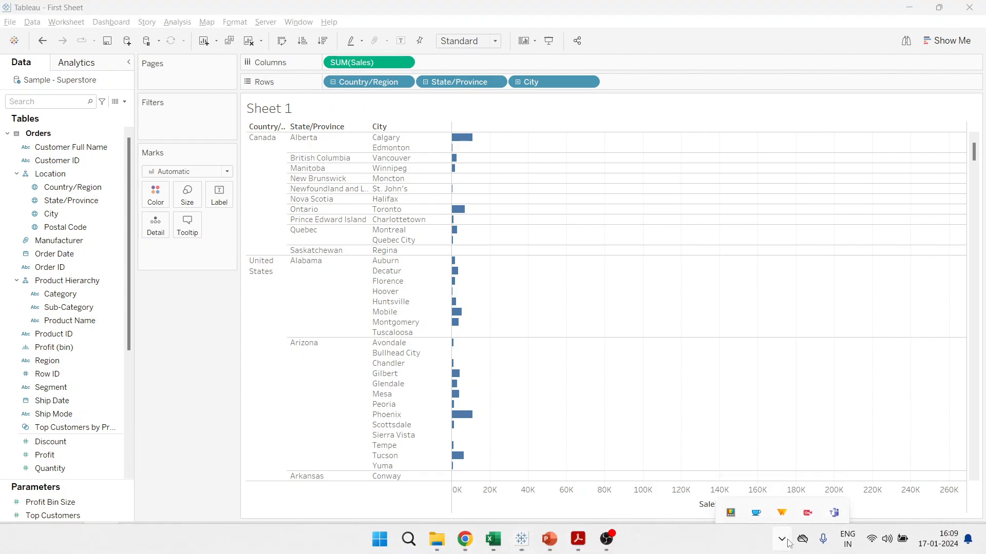
pyautogui.click(409, 540)
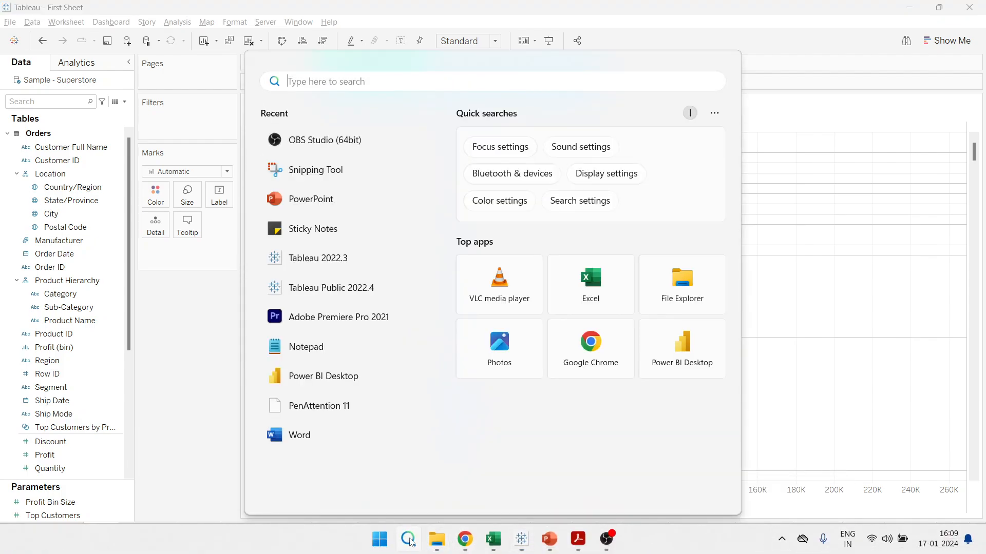
pyautogui.write('pen')
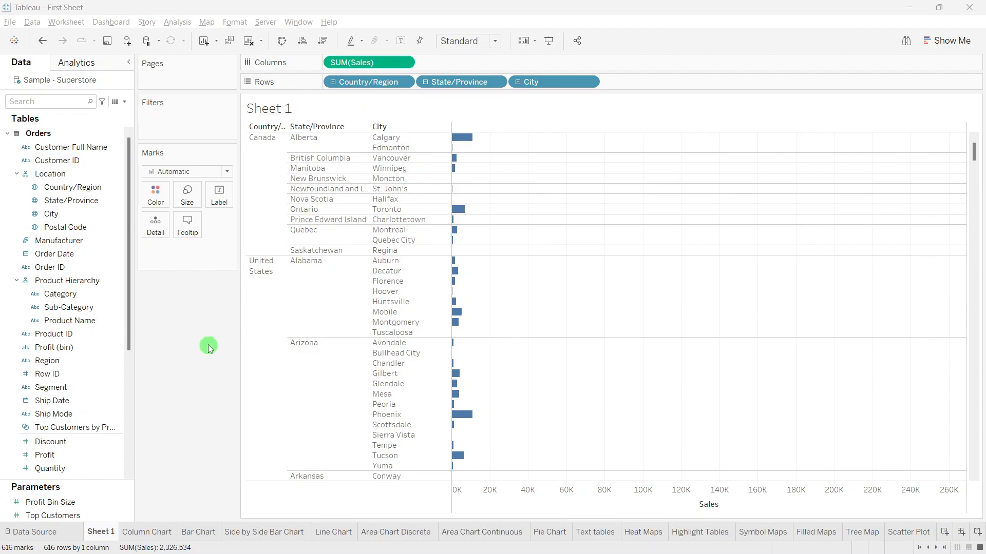
# Step: Go to the Column Chart worksheet and open its sheet name for editing
pyautogui.click(137, 532)
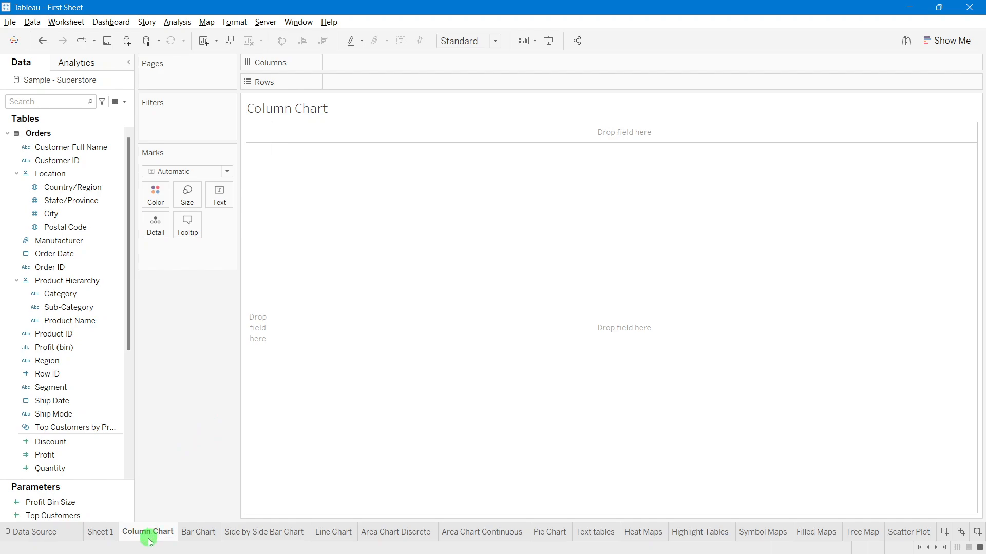
pyautogui.moveTo(149, 537)
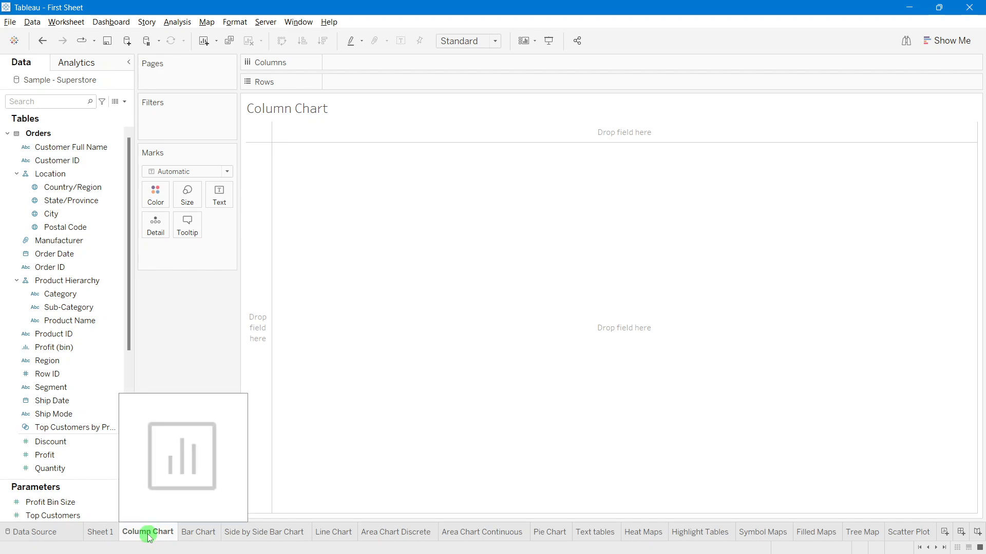
pyautogui.click(150, 536)
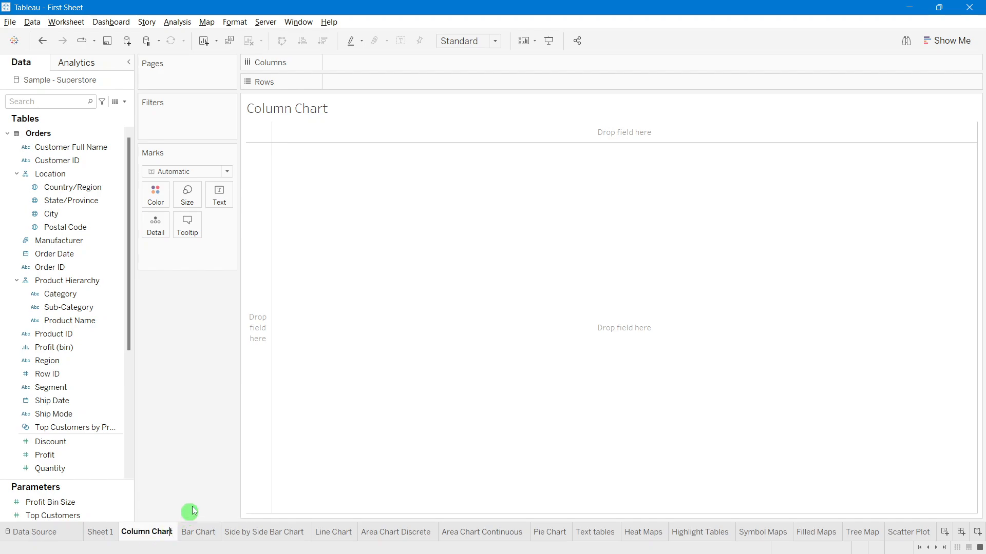
pyautogui.click(188, 461)
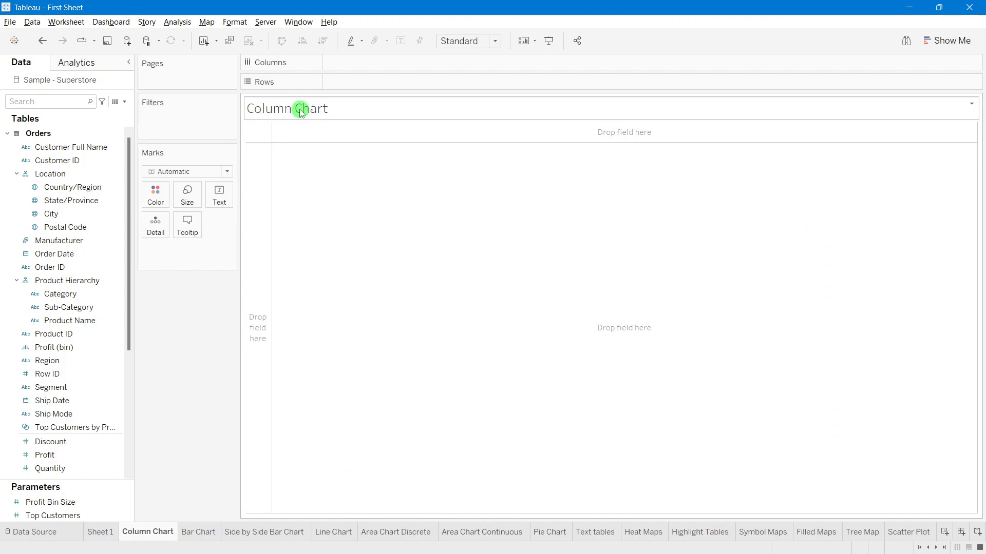
# Step: Replace the automatic sheet-name title of the Column Chart worksheet with the text "Chart"
pyautogui.doubleClick(283, 111)
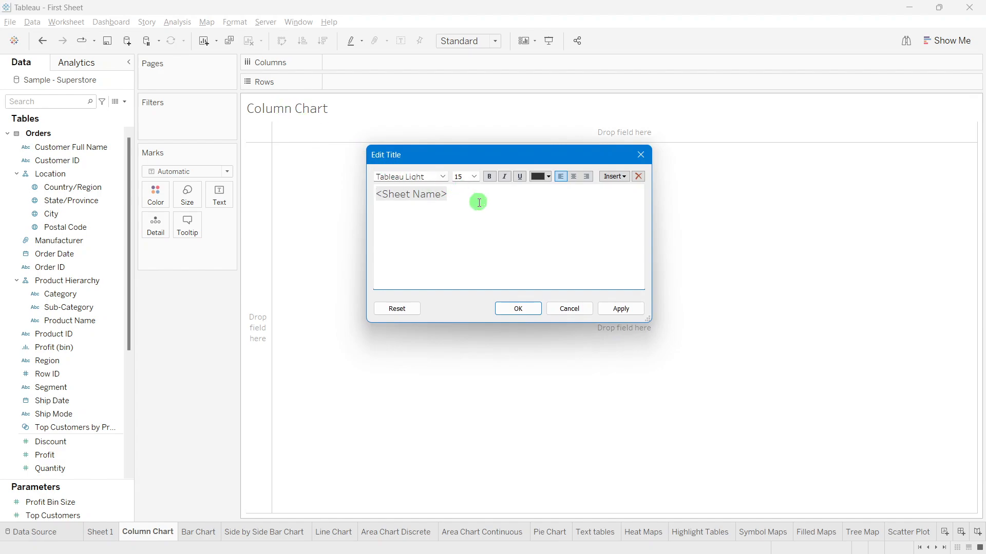
pyautogui.moveTo(458, 200); pyautogui.dragTo(343, 184)
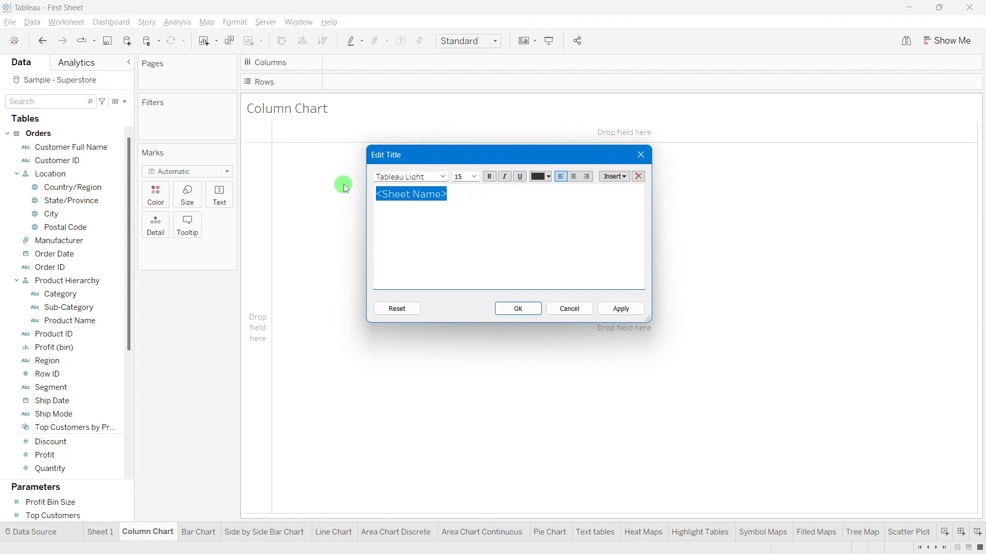
pyautogui.write('Chart')
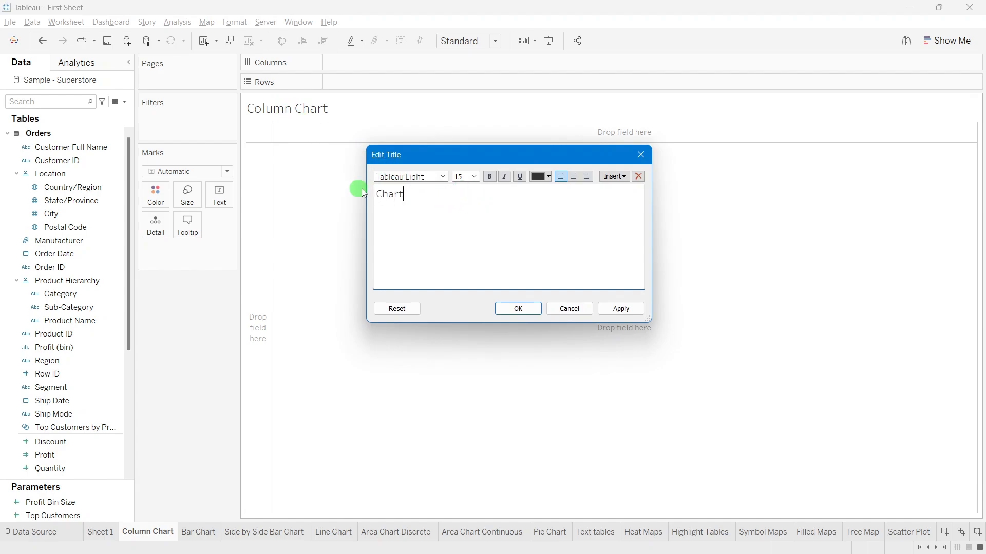
pyautogui.click(518, 308)
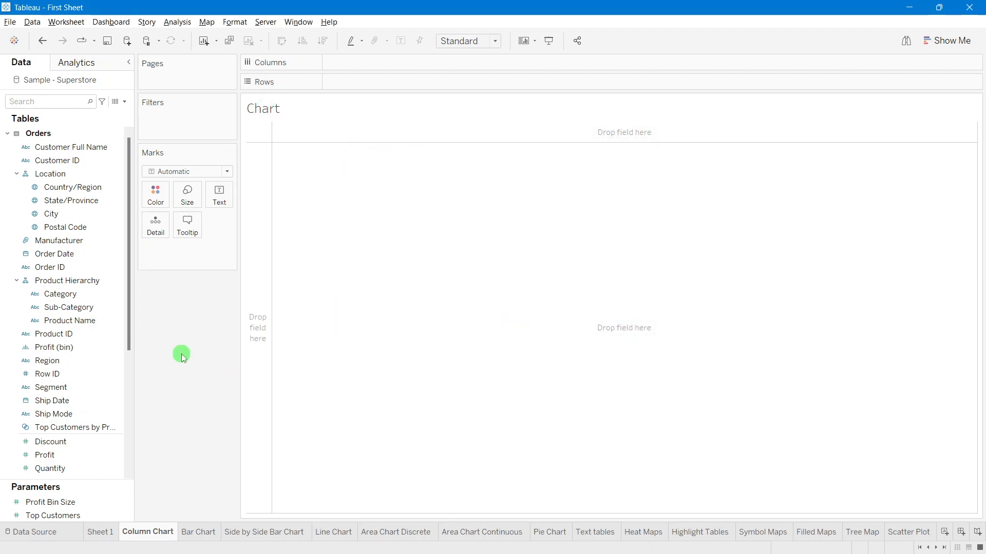
pyautogui.moveTo(154, 535)
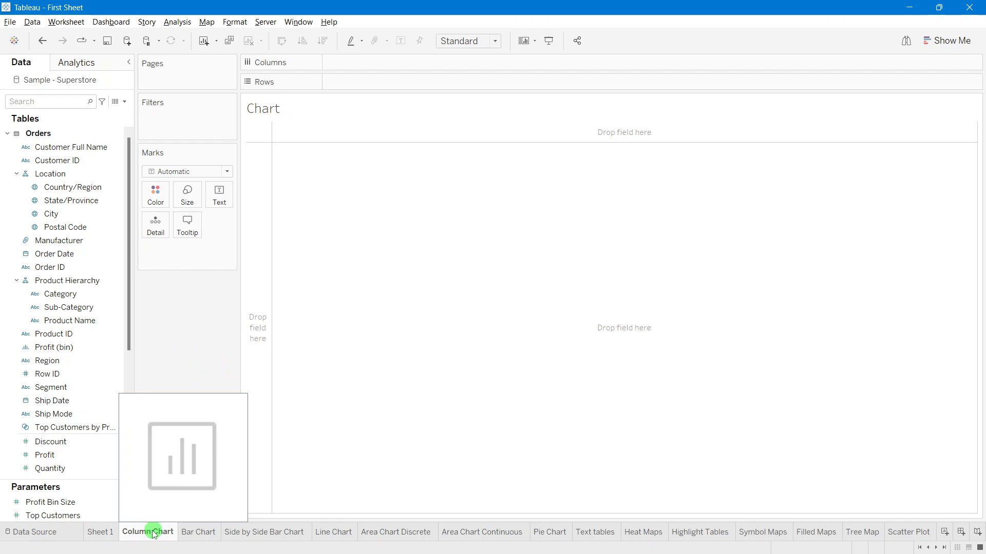
# Step: Format the worksheet title "Chart" in Tableau Semibold, size 12, with a dark blue font colour
pyautogui.doubleClick(283, 109)
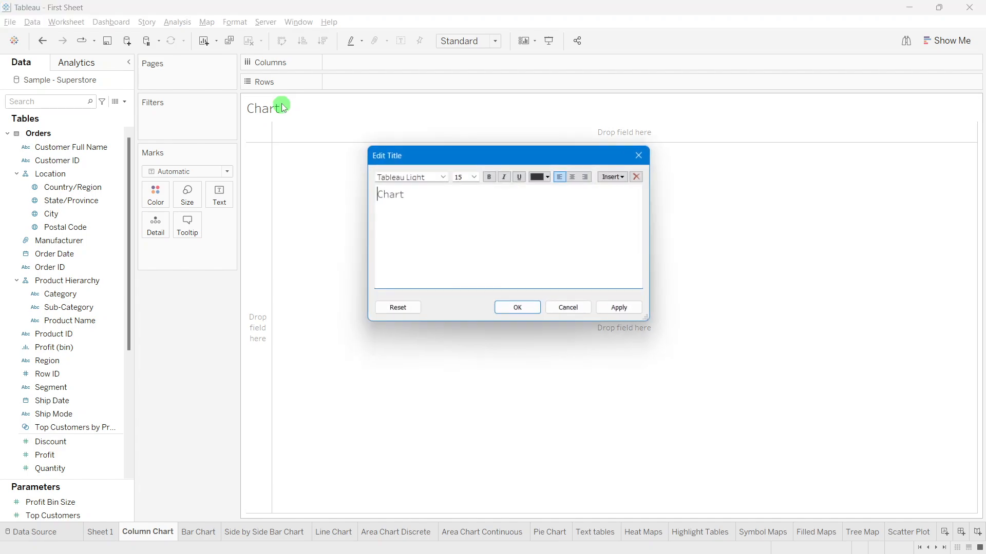
pyautogui.moveTo(431, 198); pyautogui.dragTo(375, 193)
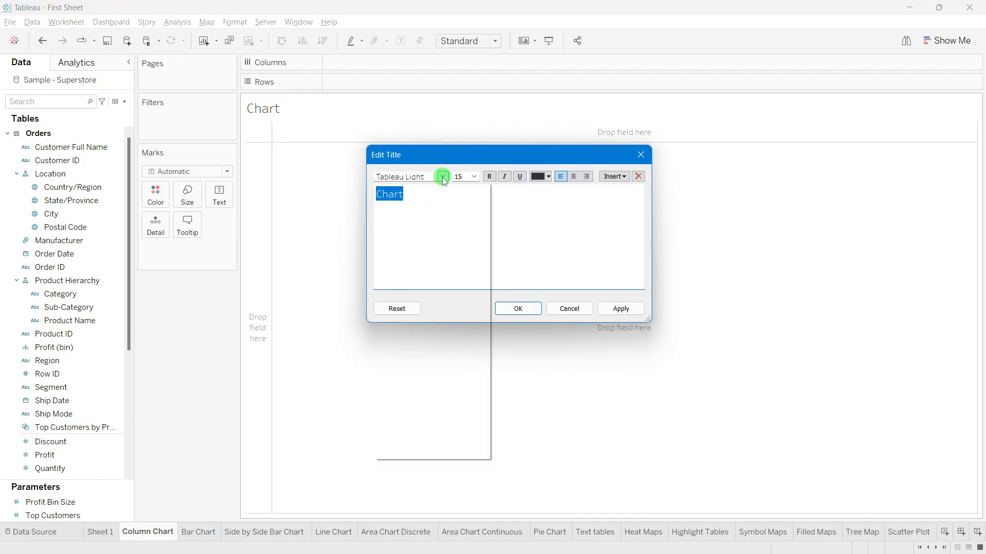
pyautogui.click(441, 176)
pyautogui.click(411, 239)
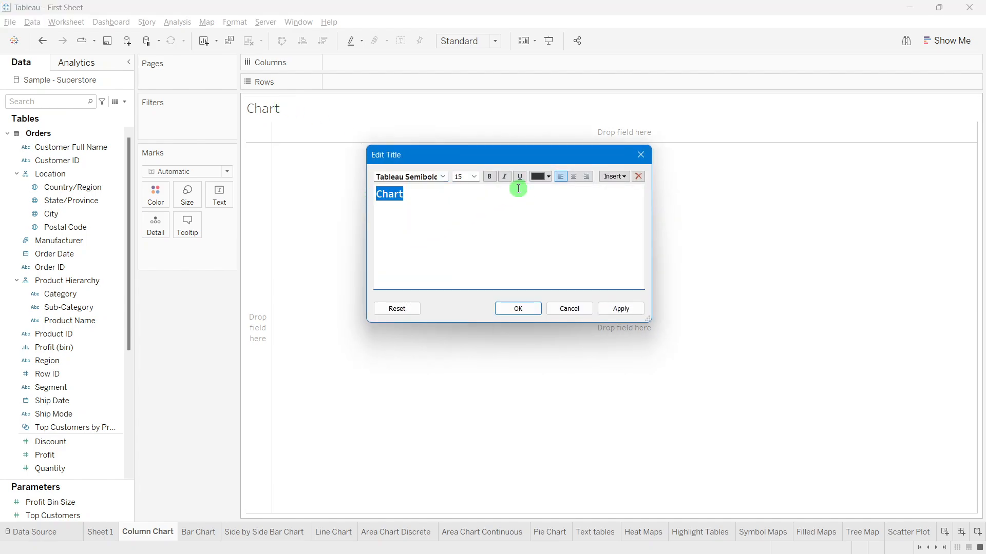
pyautogui.click(474, 177)
pyautogui.click(467, 221)
pyautogui.click(539, 176)
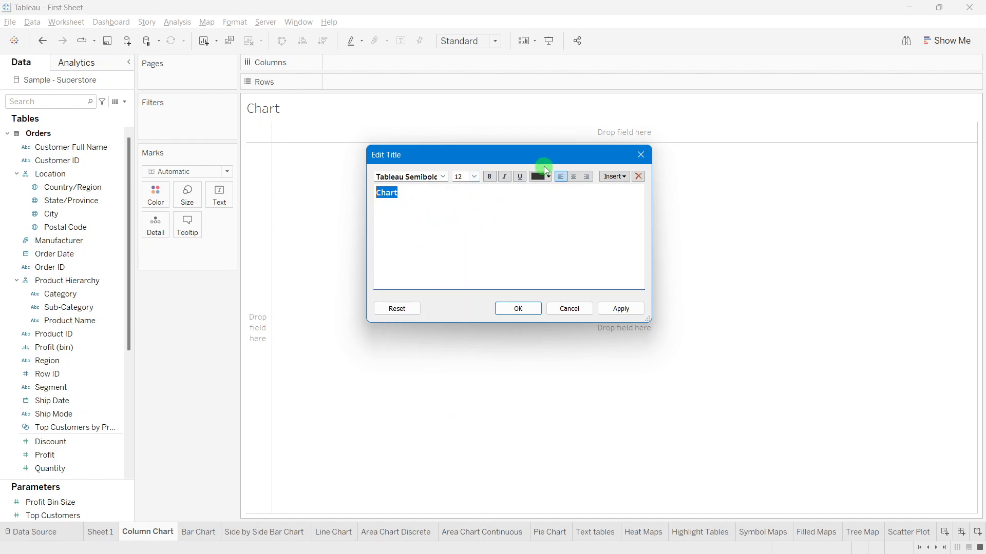
pyautogui.click(573, 249)
pyautogui.click(518, 308)
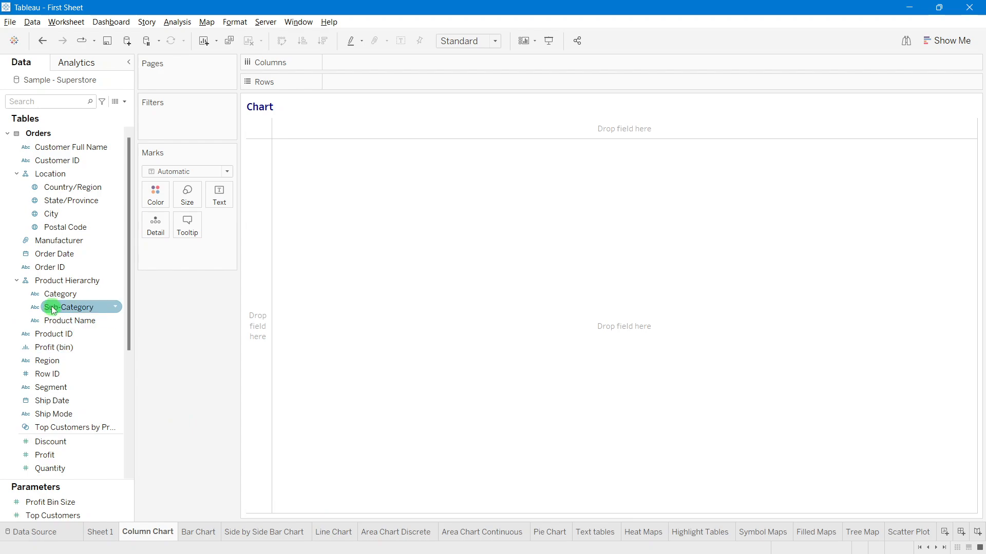
# Step: Build a column chart of sales by sub-category, with Sub-Category on Columns and Sales on Rows
pyautogui.moveTo(77, 293)
pyautogui.mouseDown()
pyautogui.moveTo(251, 320)
pyautogui.moveTo(126, 309)
pyautogui.moveTo(109, 286)
pyautogui.moveTo(373, 97)
pyautogui.moveTo(386, 63)
pyautogui.mouseUp()
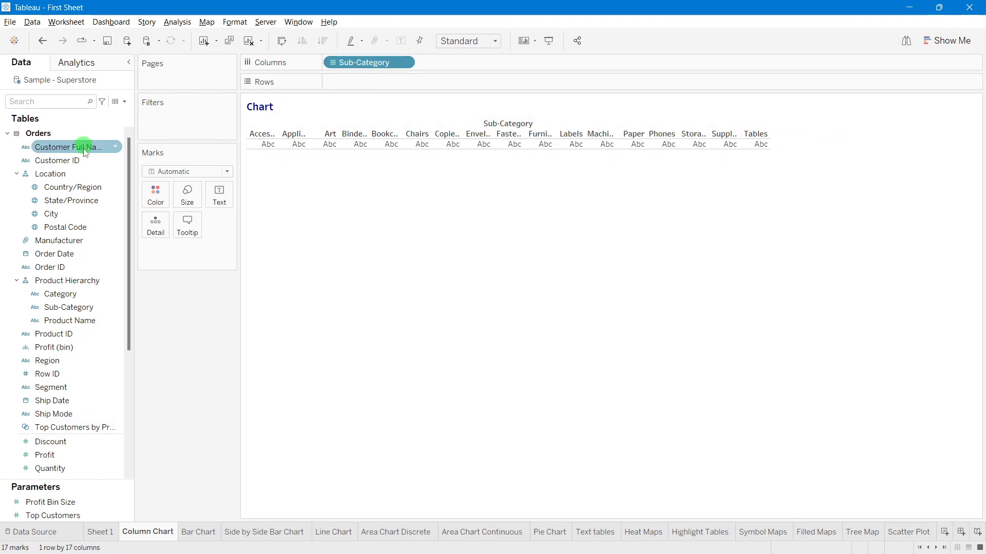
pyautogui.scroll(-3, 67, 349)
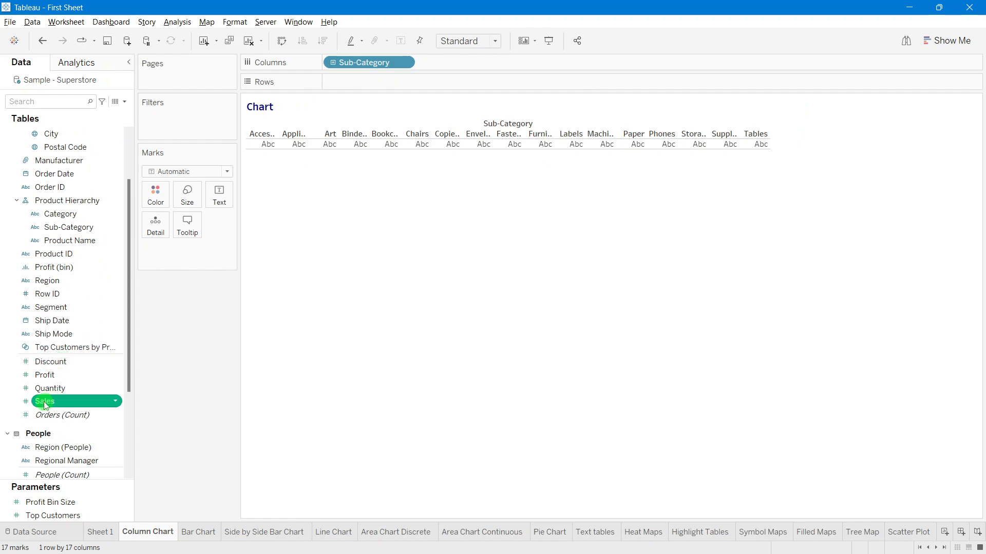
pyautogui.moveTo(51, 408)
pyautogui.mouseDown()
pyautogui.moveTo(228, 198)
pyautogui.moveTo(352, 82)
pyautogui.mouseUp()
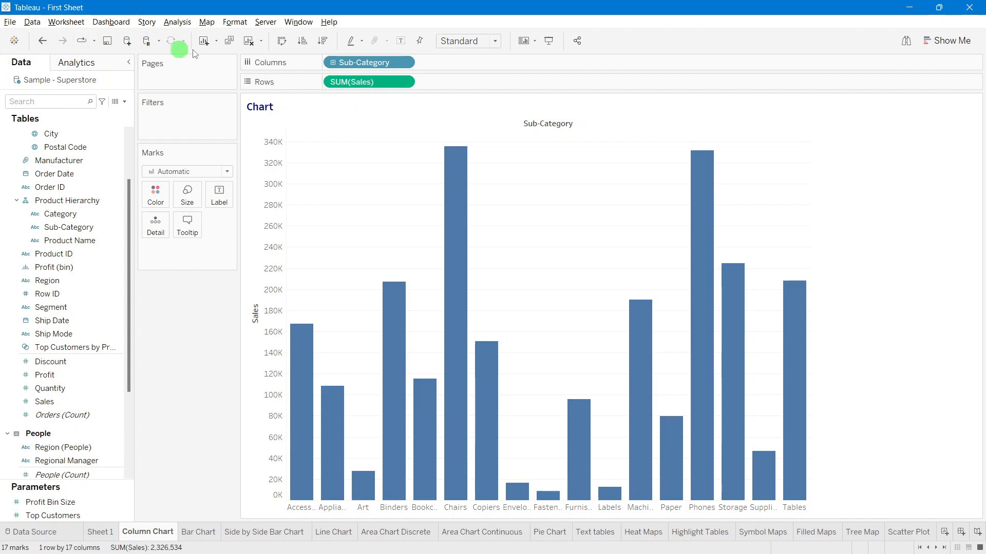
# Step: Duplicate the Column Chart worksheet and switch between the original and the copy, ending on the copy
pyautogui.click(232, 47)
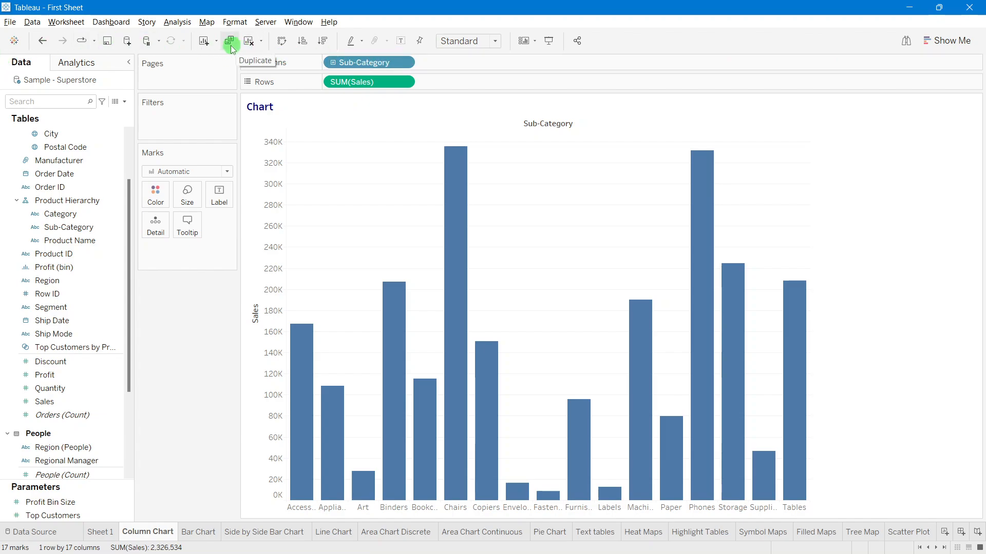
pyautogui.click(231, 46)
pyautogui.click(147, 532)
pyautogui.click(217, 534)
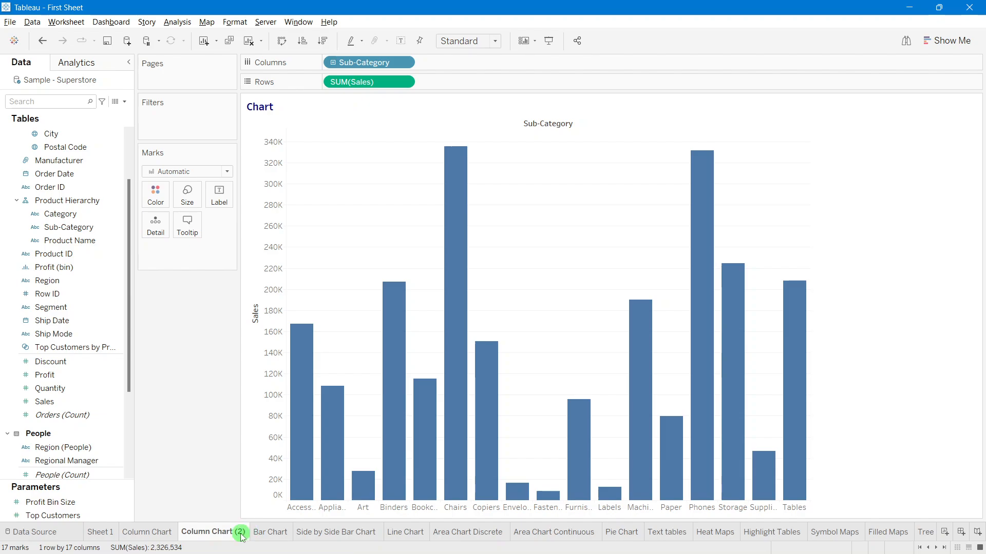
pyautogui.doubleClick(239, 534)
pyautogui.click(245, 535)
pyautogui.moveTo(236, 534); pyautogui.dragTo(247, 535)
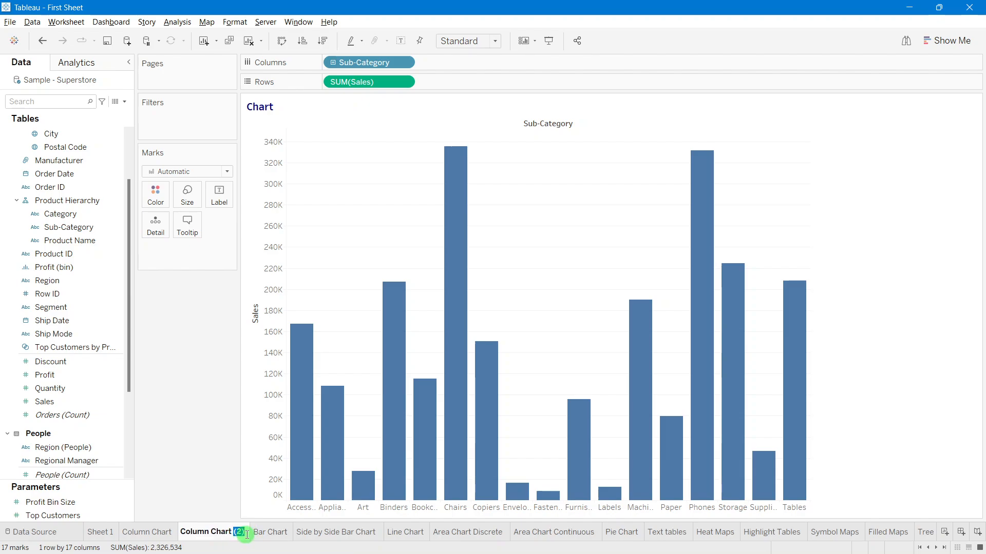
pyautogui.click(207, 423)
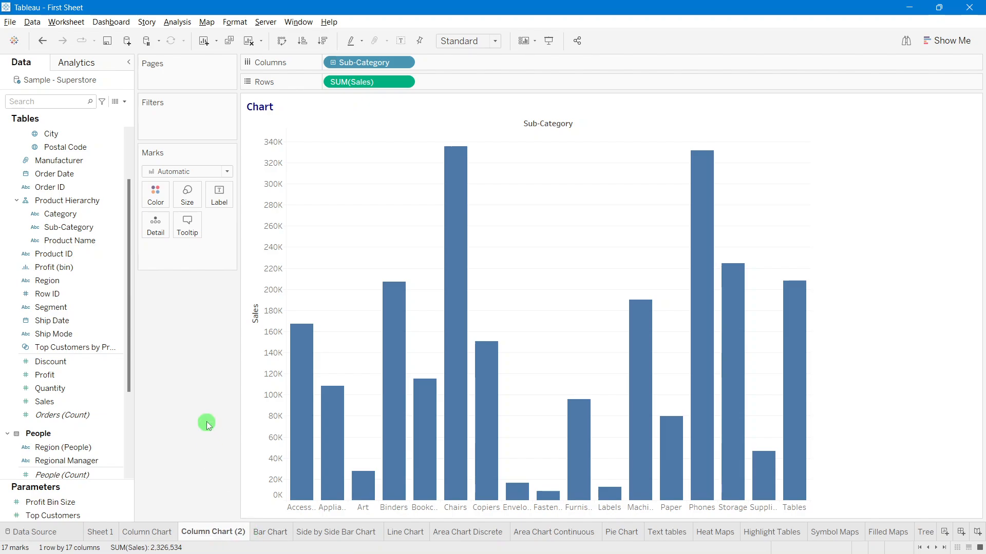
# Step: Delete the duplicate worksheet Column Chart (2) and return to the Column Chart worksheet
pyautogui.rightClick(208, 537)
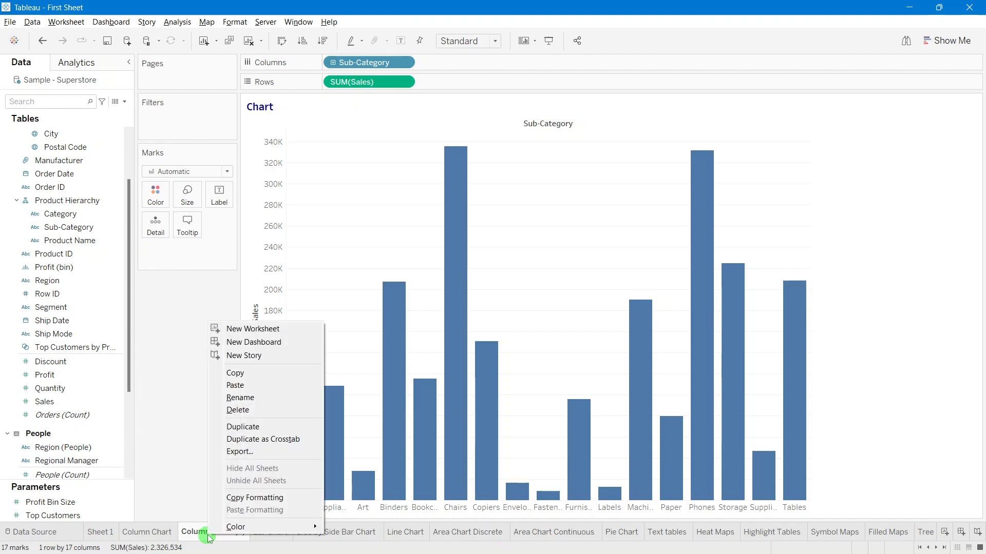
pyautogui.click(249, 411)
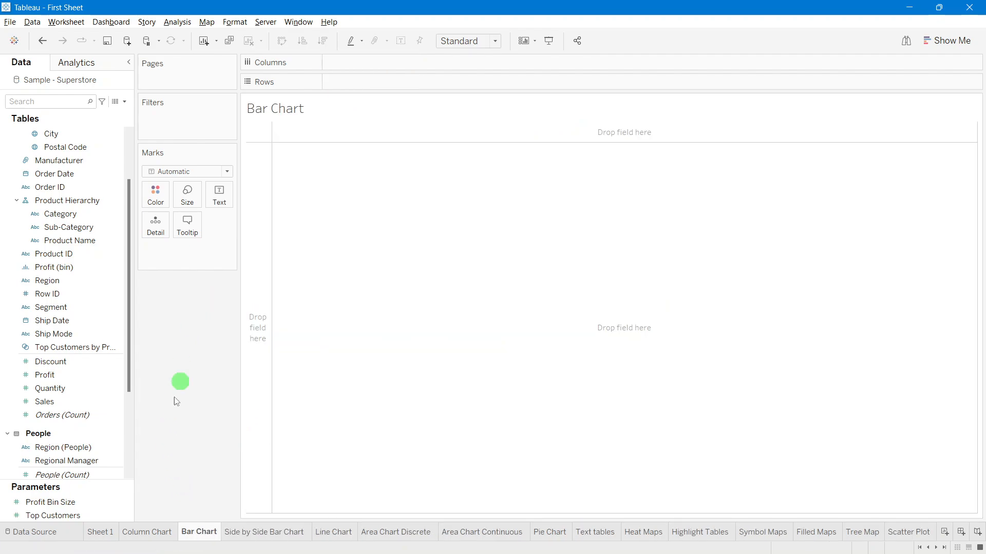
pyautogui.click(147, 534)
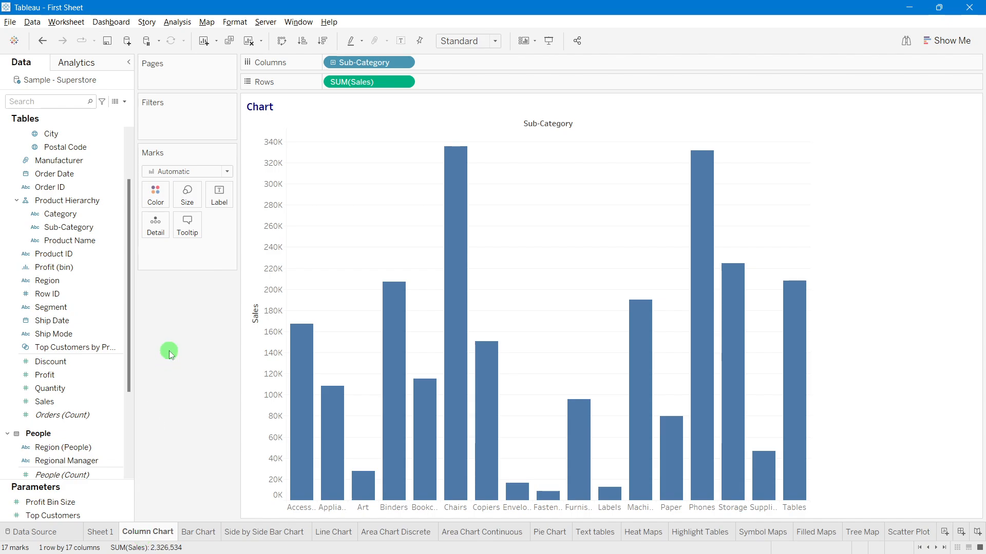
# Step: Clear the Column Chart worksheet and undo the clearing
pyautogui.click(250, 47)
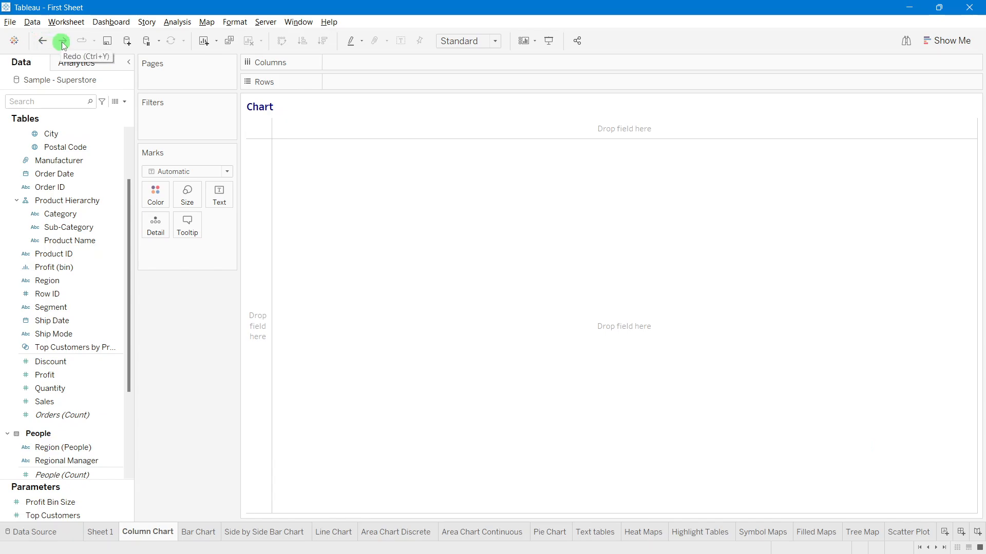
pyautogui.click(62, 41)
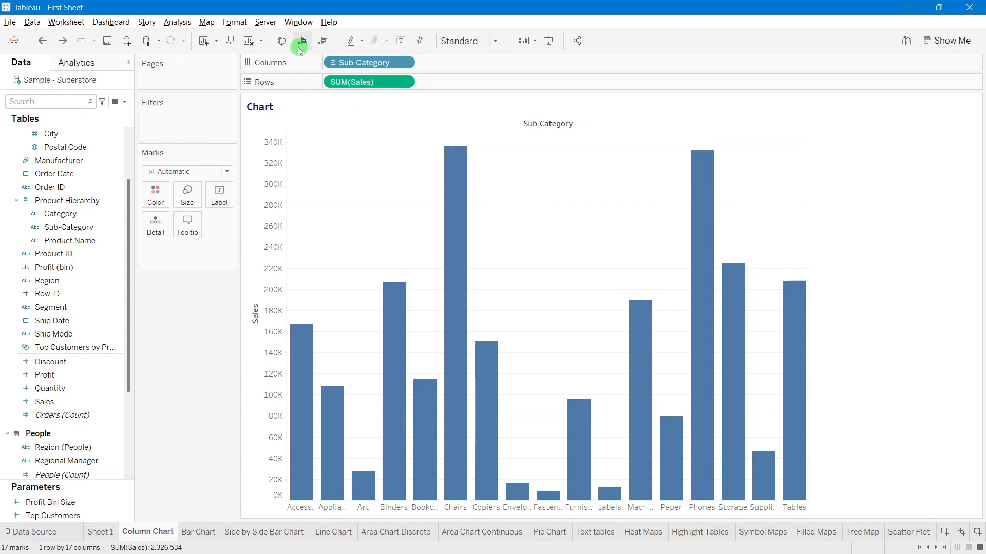
# Step: Sort the Sub-Category columns in descending order by Sales
pyautogui.click(324, 42)
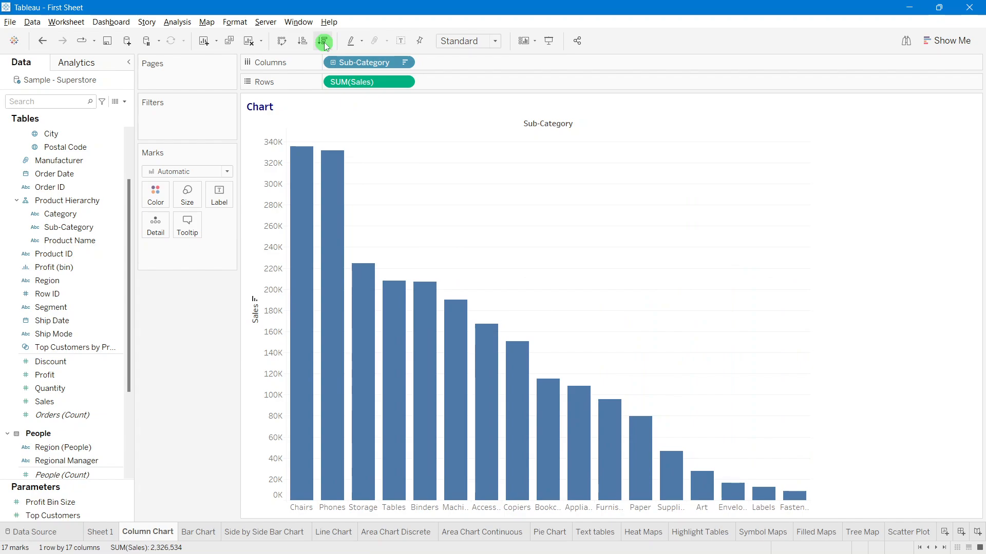
pyautogui.moveTo(290, 408)
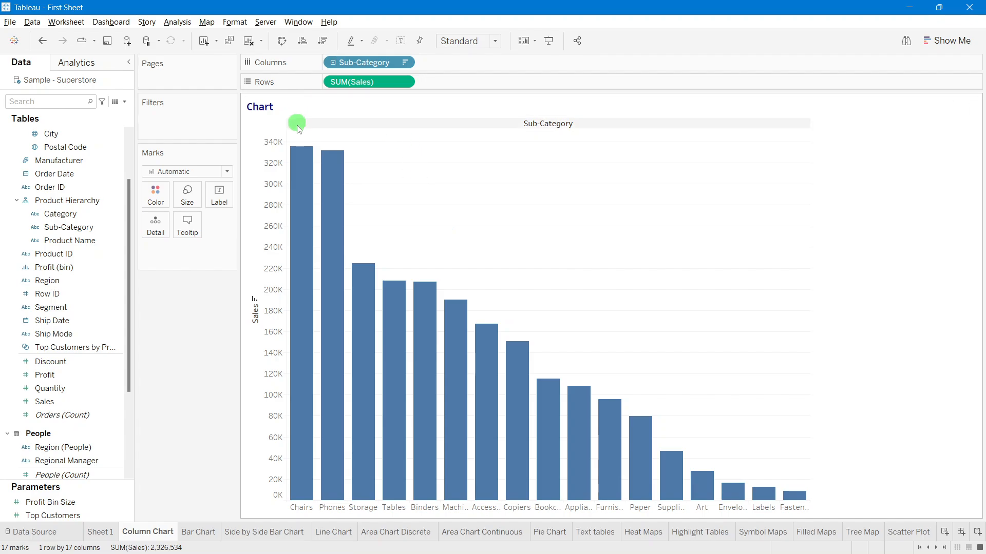
pyautogui.moveTo(302, 153)
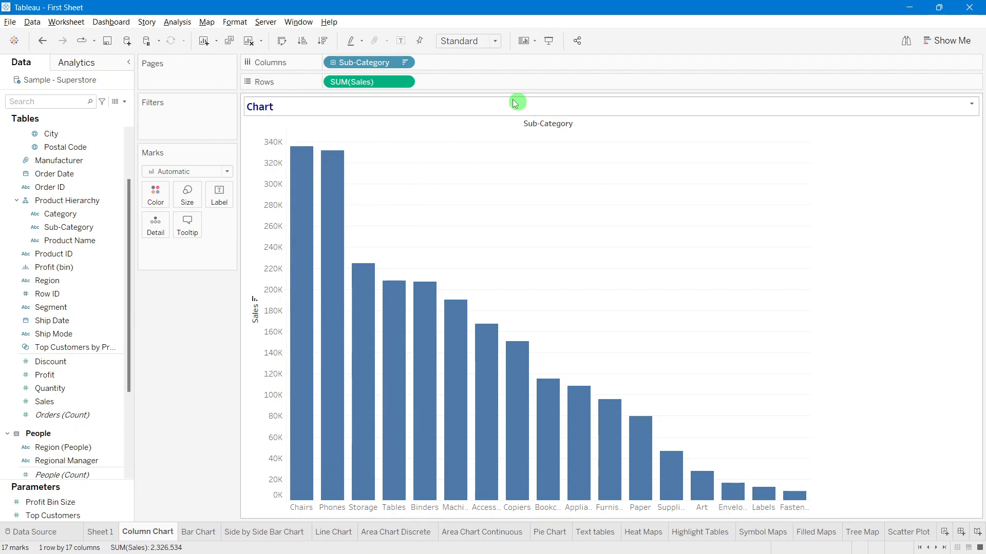
# Step: Switch the mark labels on for the column chart and switch them off again
pyautogui.click(401, 41)
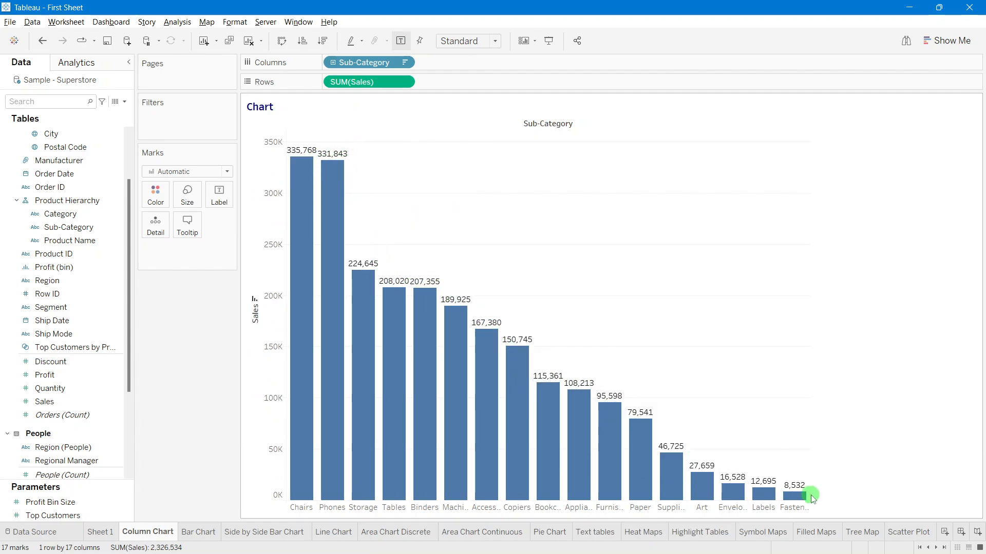
pyautogui.click(401, 41)
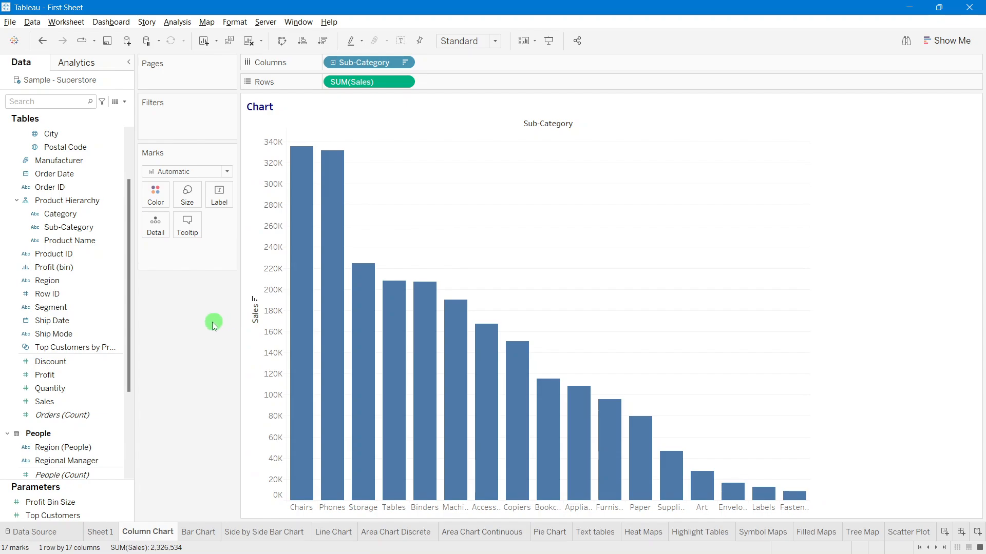
# Step: Add the Sales measure as a label on the columns and remove it again
pyautogui.moveTo(44, 402); pyautogui.dragTo(25, 414)
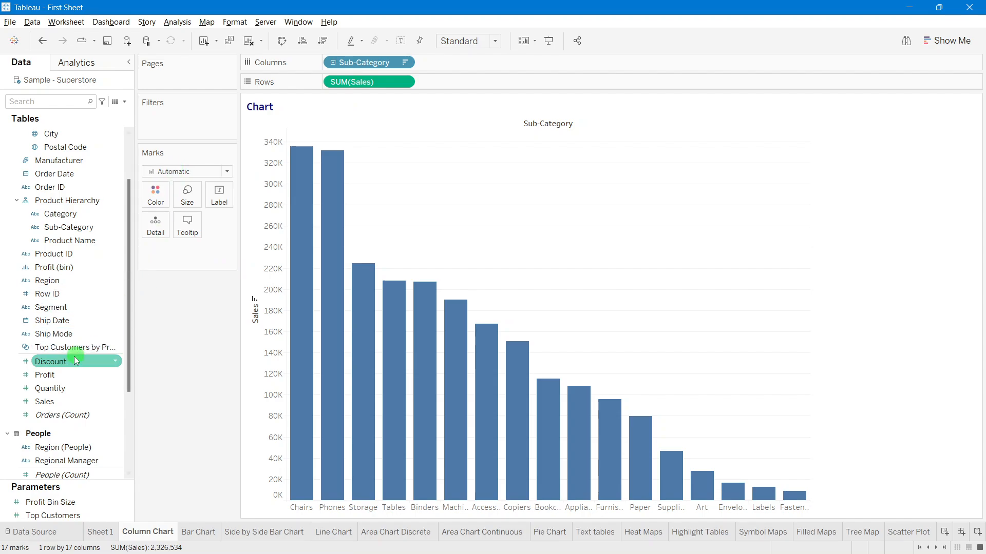
pyautogui.moveTo(47, 402); pyautogui.dragTo(223, 192)
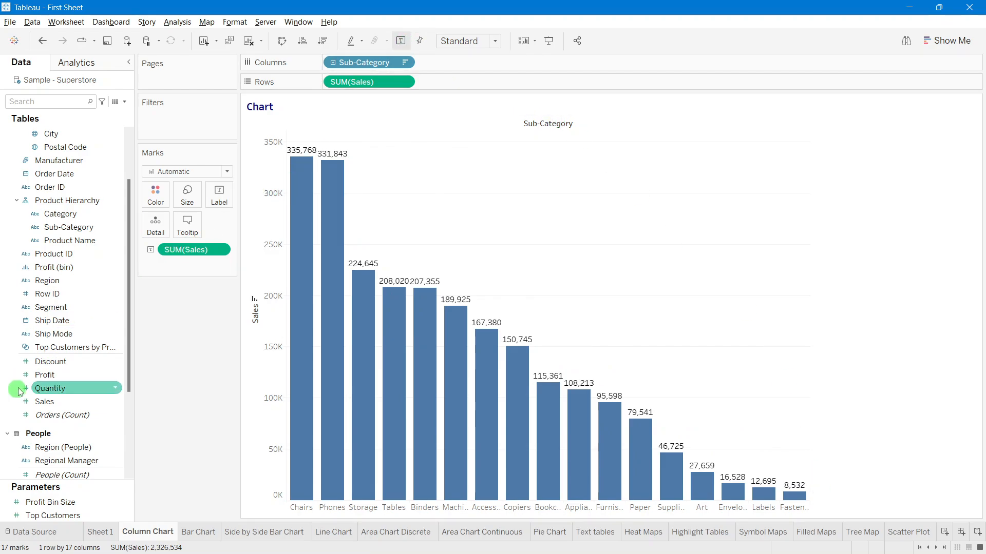
pyautogui.moveTo(163, 249); pyautogui.dragTo(164, 334)
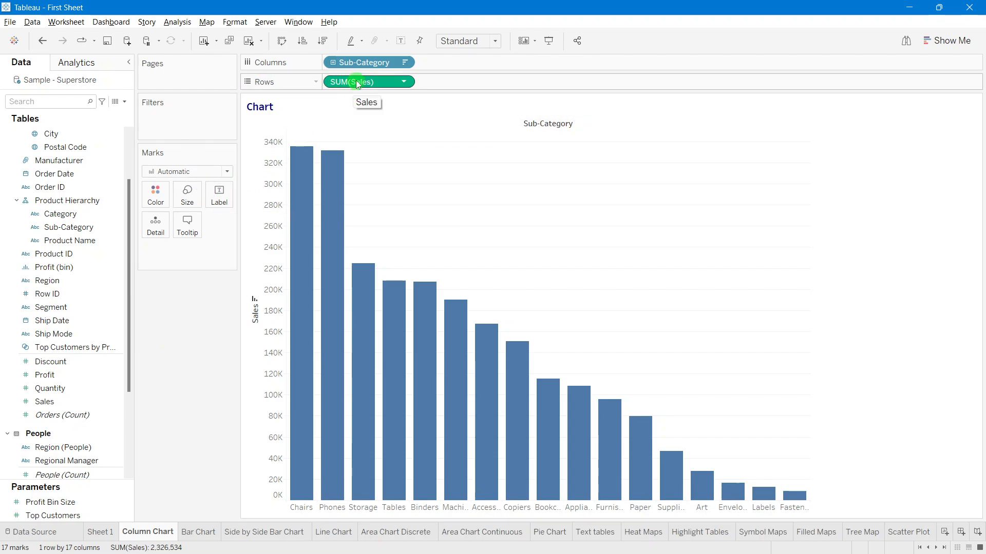
# Step: Try moving SUM(Sales) from Rows to the mark labels and undo the move
pyautogui.moveTo(356, 80); pyautogui.dragTo(218, 194)
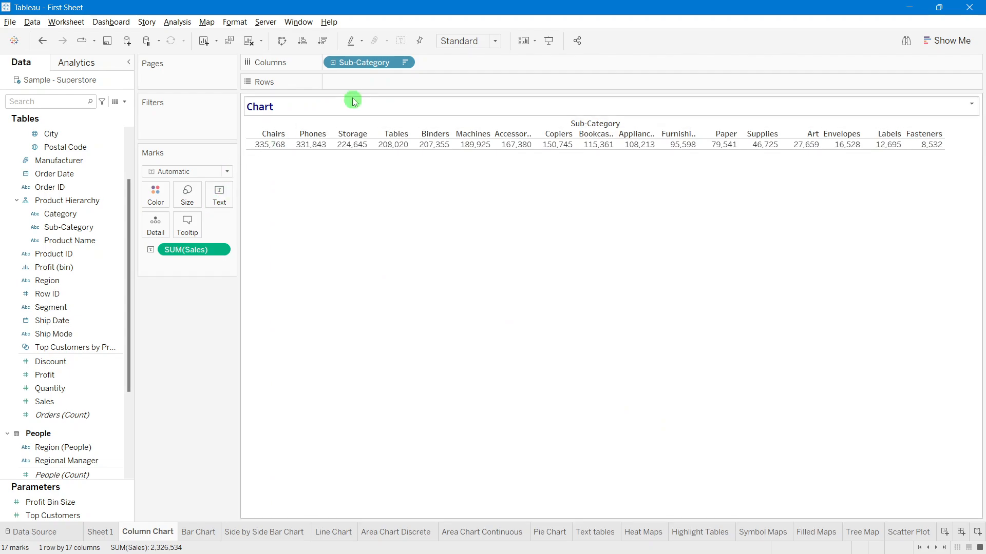
pyautogui.click(42, 41)
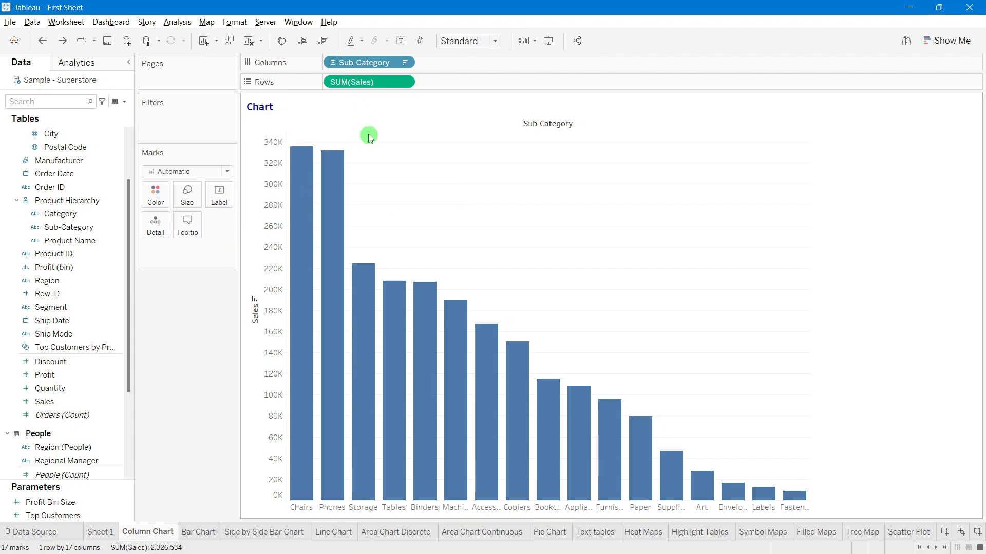
# Step: Copy SUM(Sales) from Rows to the mark labels while keeping it in Rows, and remove the label copy
pyautogui.moveTo(362, 83); pyautogui.dragTo(222, 199)
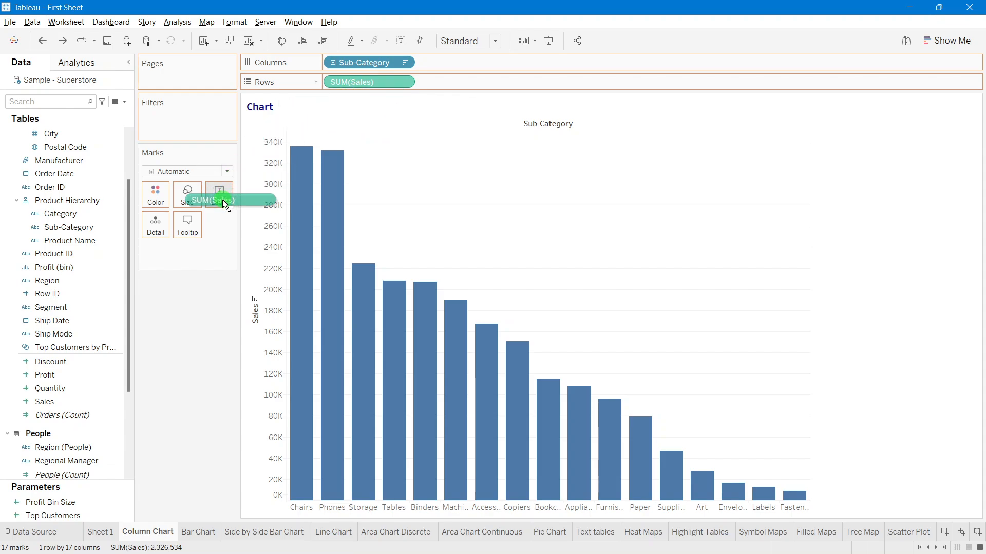
pyautogui.moveTo(222, 199); pyautogui.dragTo(223, 199)
pyautogui.moveTo(223, 199); pyautogui.dragTo(223, 201)
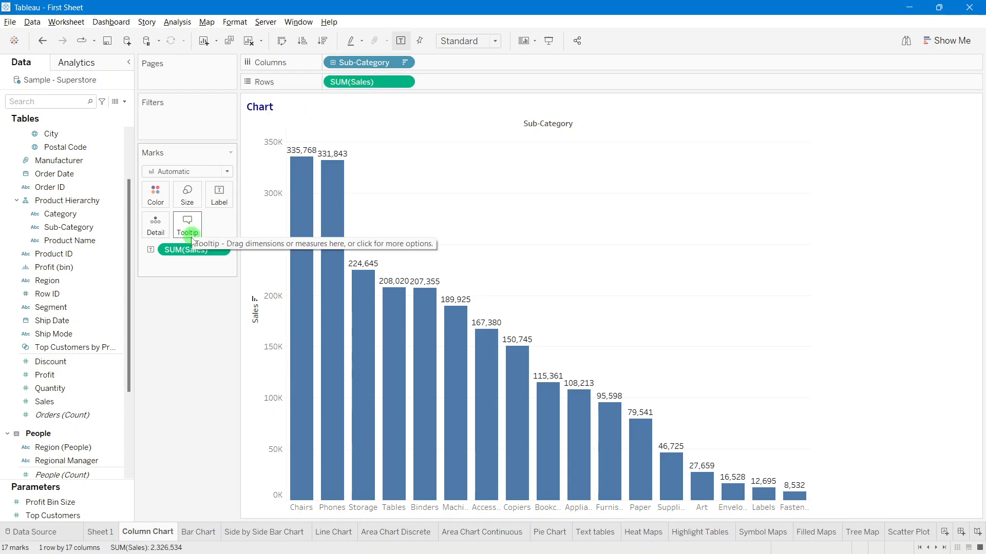
pyautogui.moveTo(190, 250); pyautogui.dragTo(189, 307)
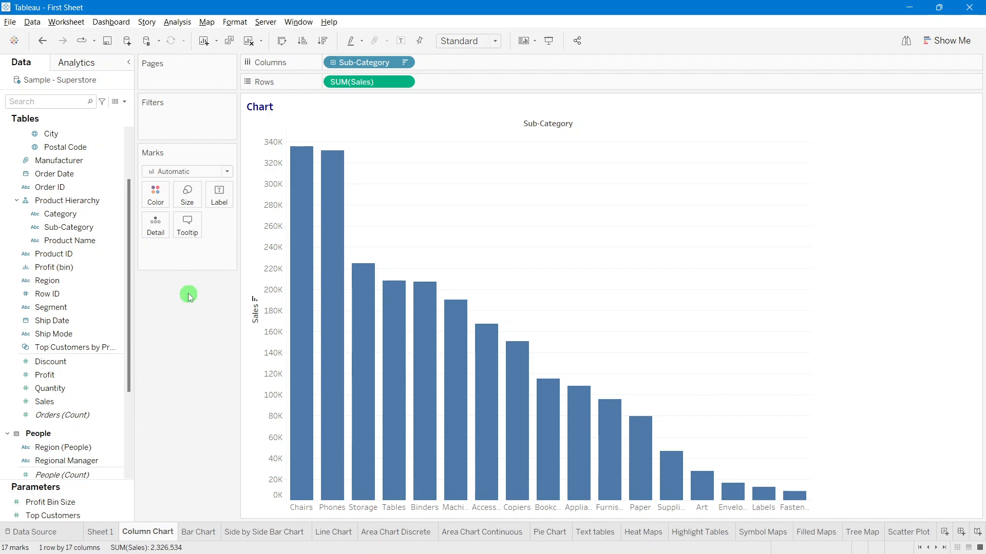
# Step: Try the Fit Width and Fit Height options on the column chart
pyautogui.click(469, 41)
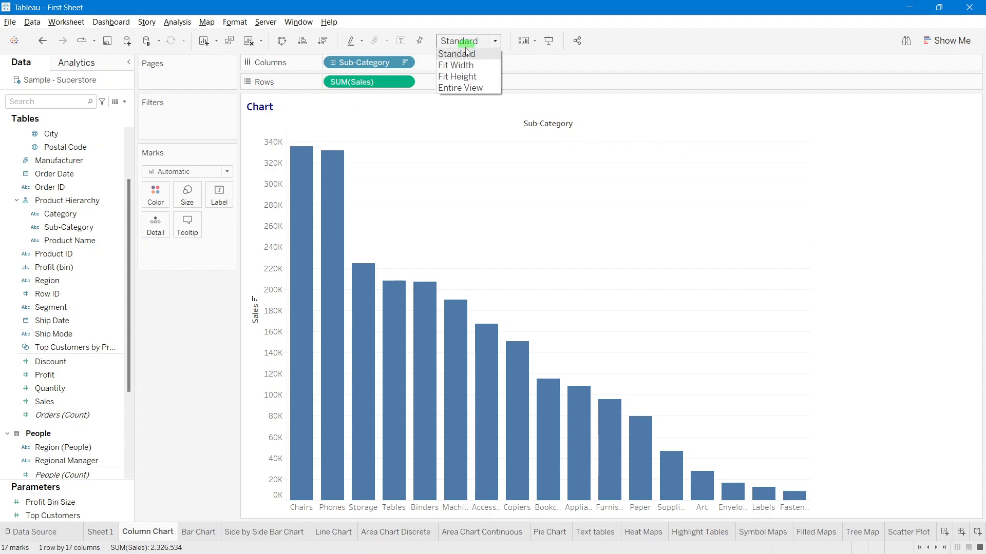
pyautogui.click(187, 269)
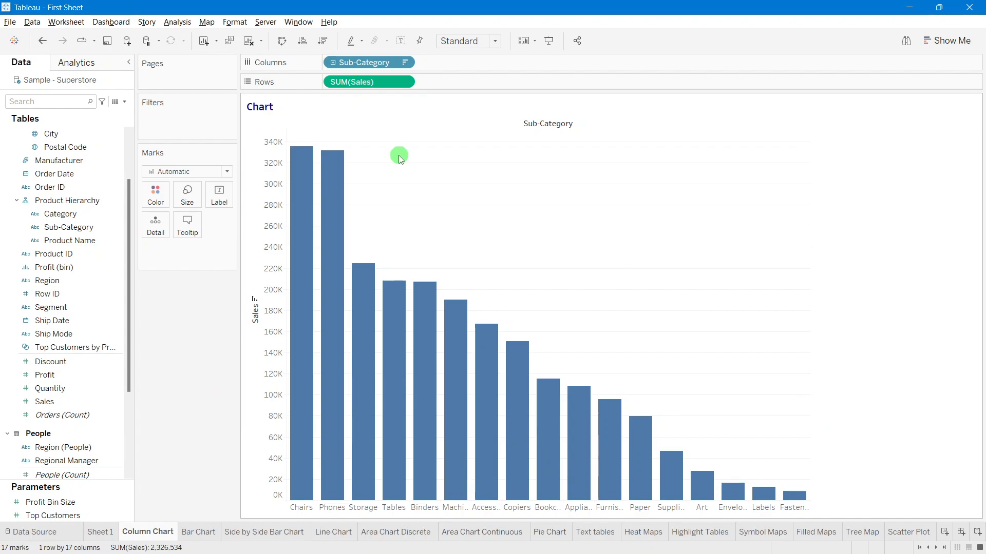
pyautogui.click(485, 39)
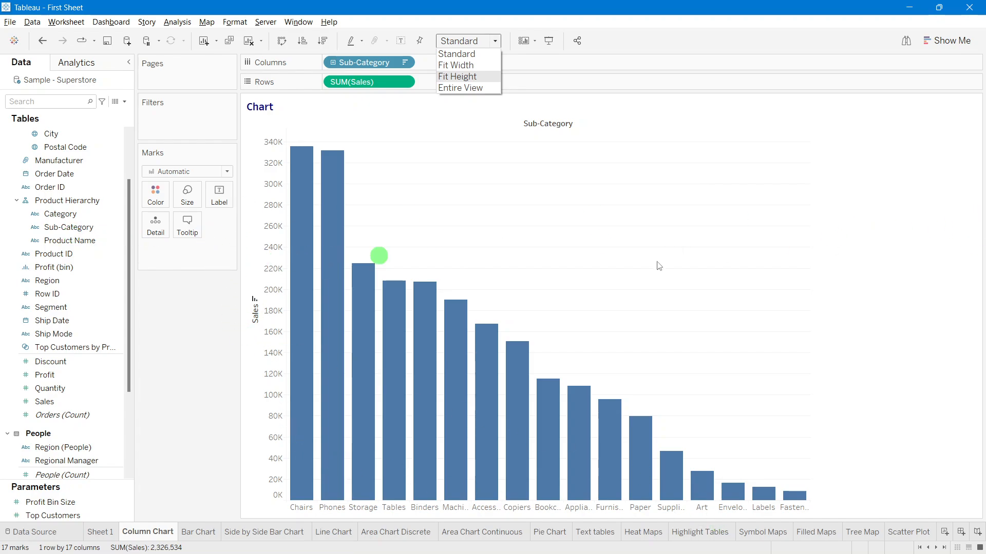
pyautogui.click(462, 80)
pyautogui.click(467, 41)
pyautogui.click(457, 65)
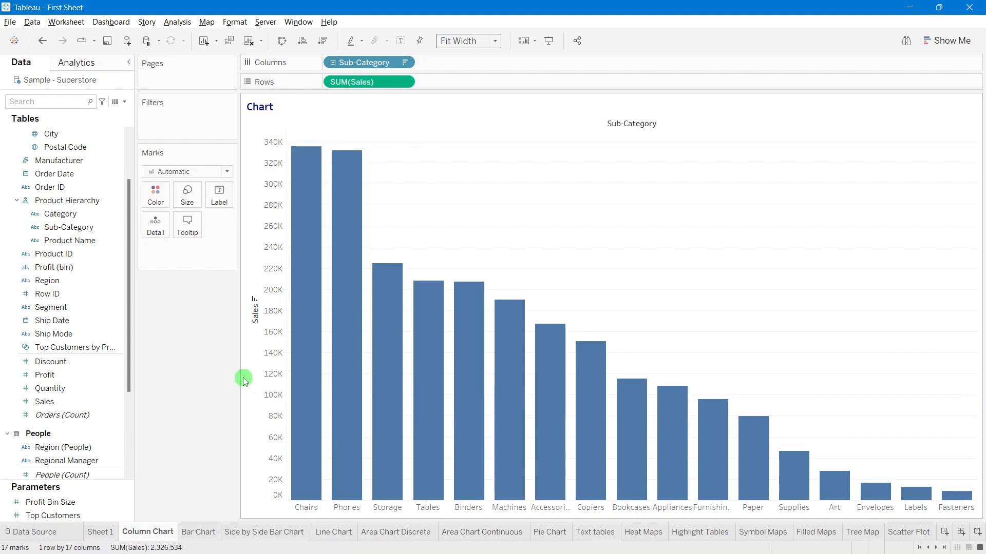
pyautogui.click(466, 52)
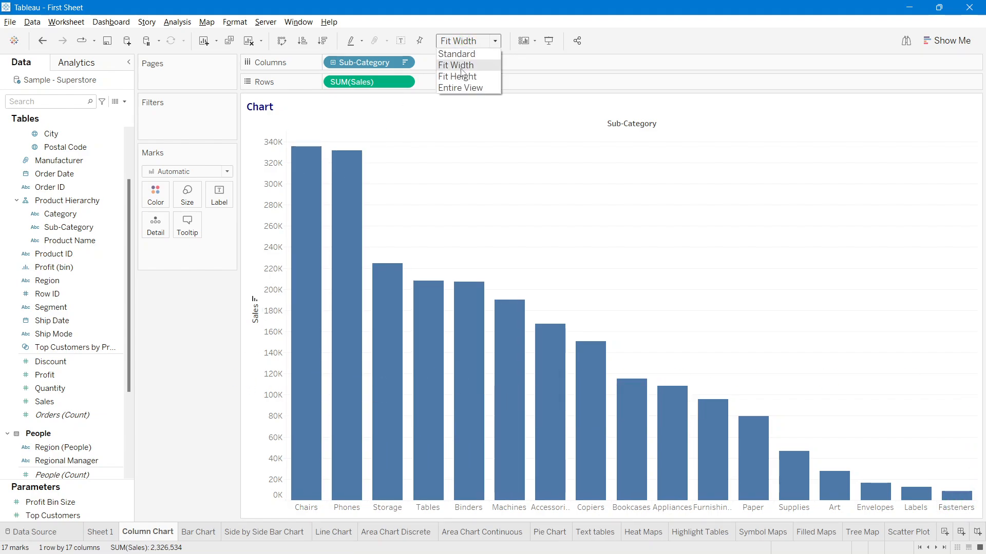
pyautogui.click(462, 72)
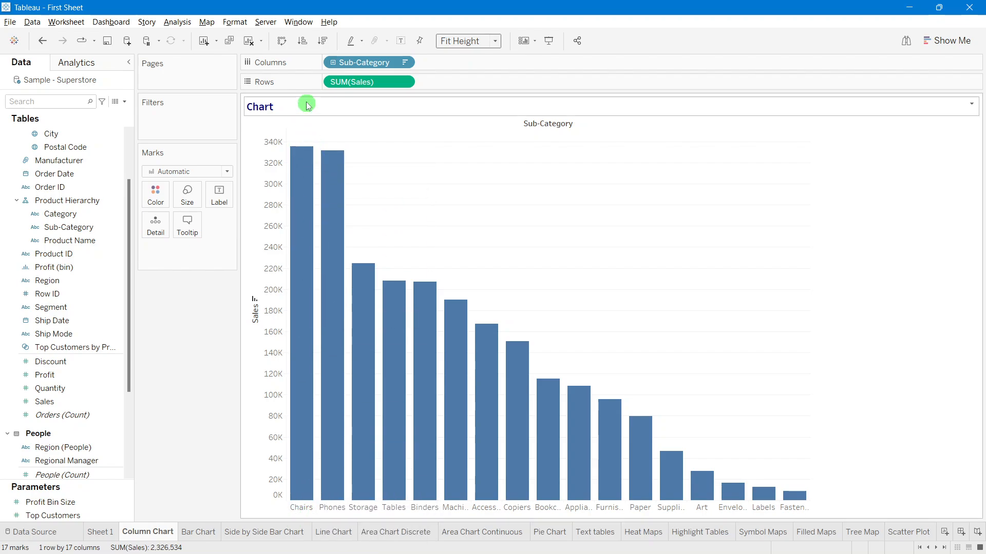
# Step: Set the column chart's fit to Entire View
pyautogui.click(447, 41)
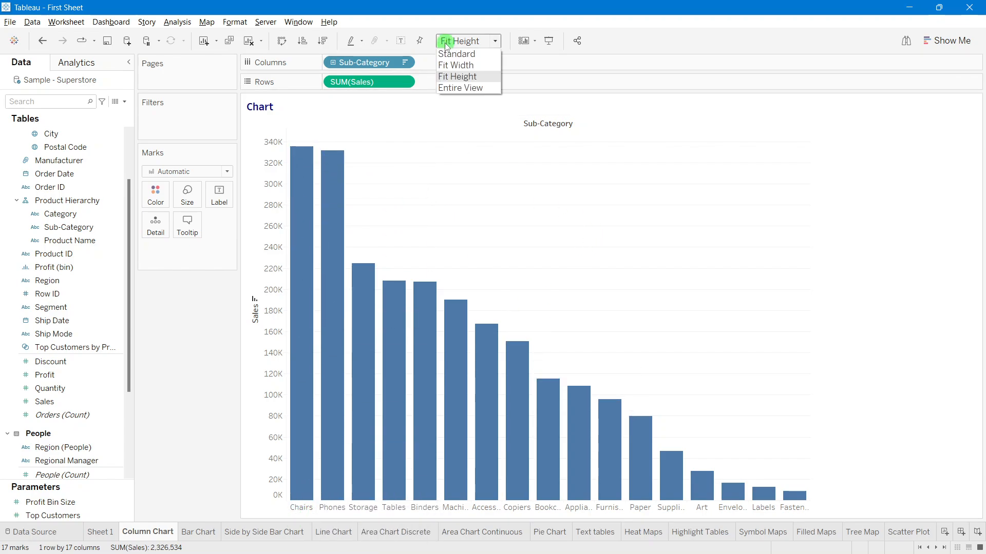
pyautogui.click(460, 88)
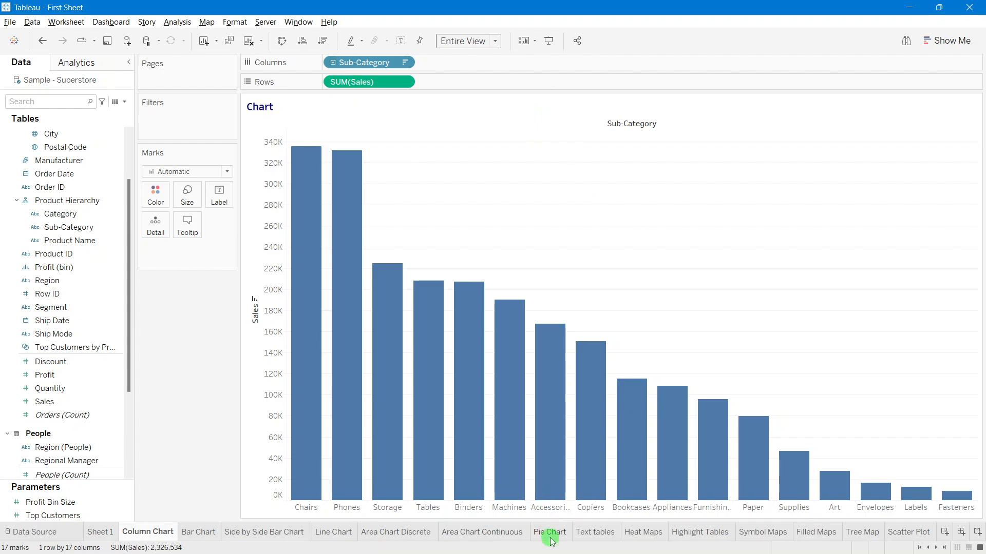
pyautogui.click(468, 41)
pyautogui.click(461, 88)
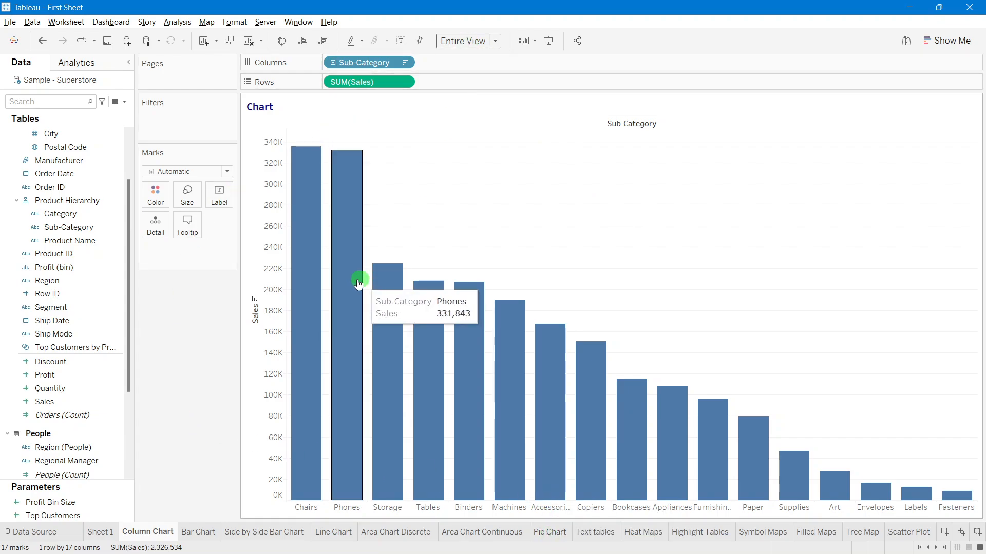
pyautogui.click(255, 309)
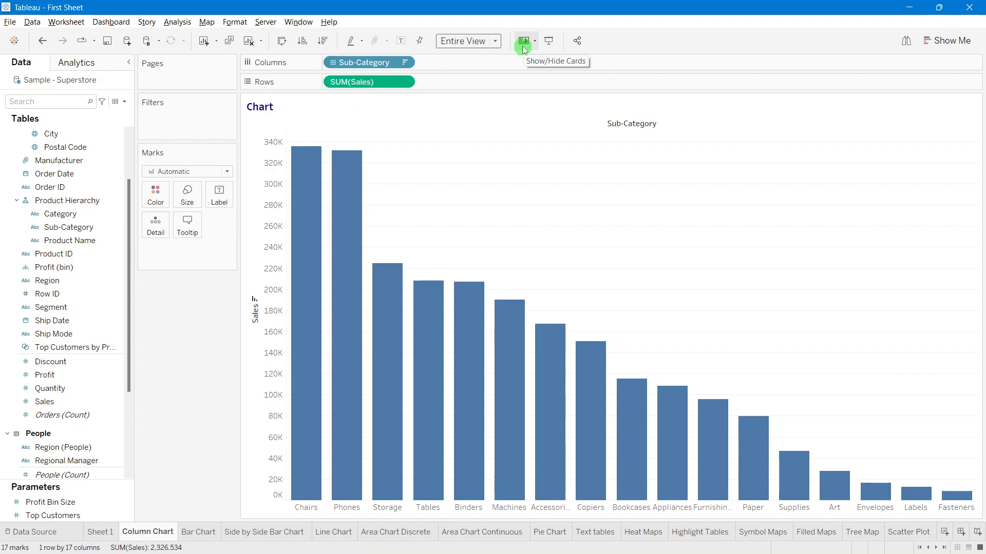
# Step: View the column chart in presentation mode, switch between it and the neighbouring worksheets, and exit the mode
pyautogui.click(553, 46)
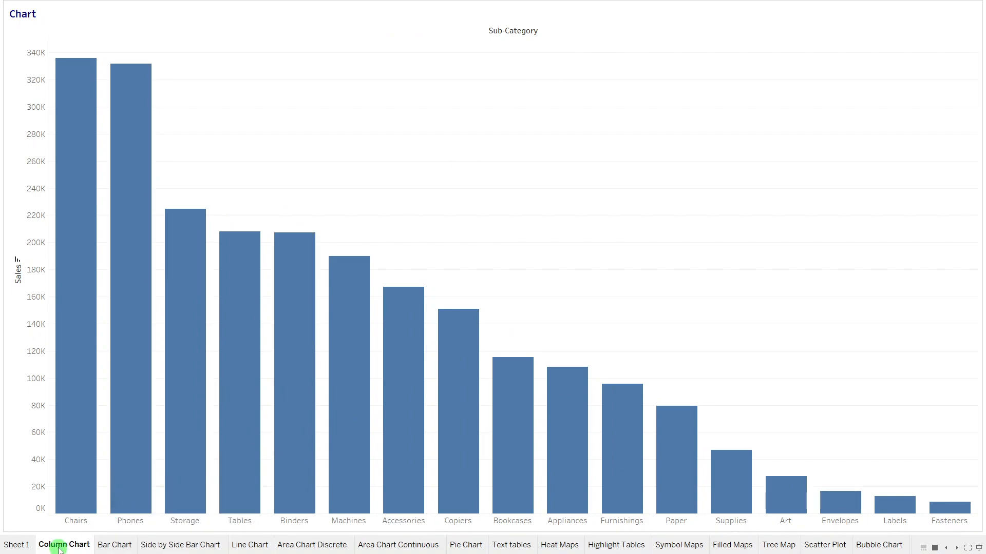
pyautogui.click(19, 548)
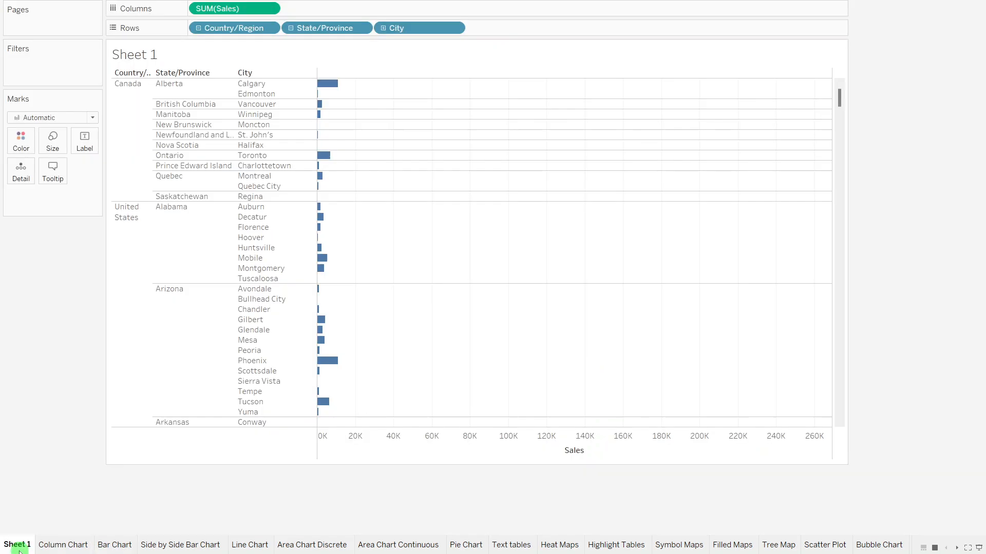
pyautogui.click(52, 547)
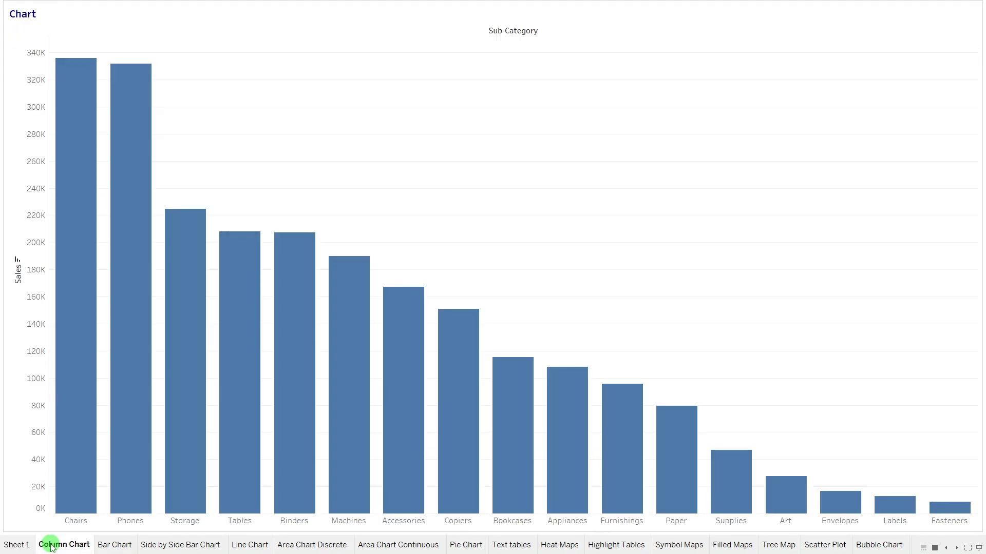
pyautogui.click(110, 546)
pyautogui.click(73, 546)
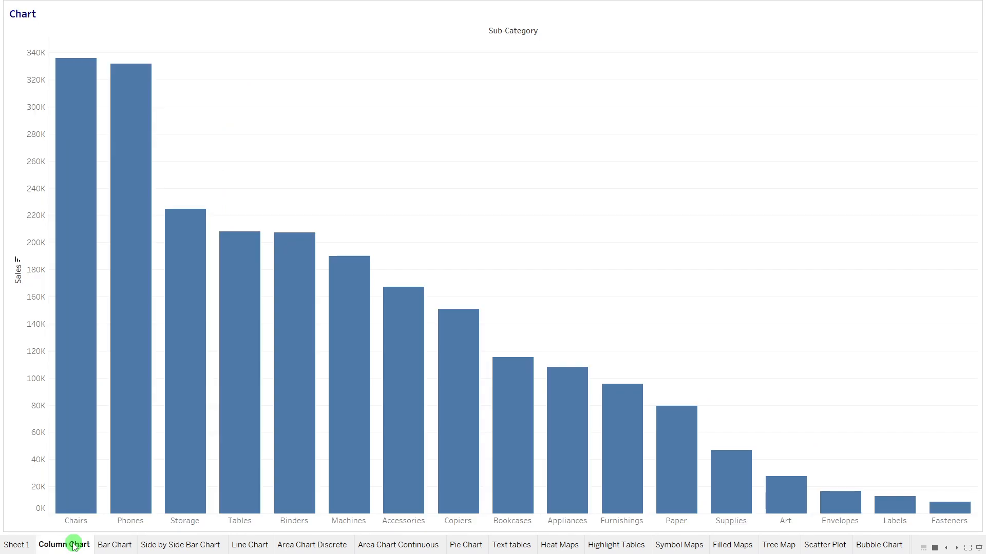
pyautogui.press('Escape')
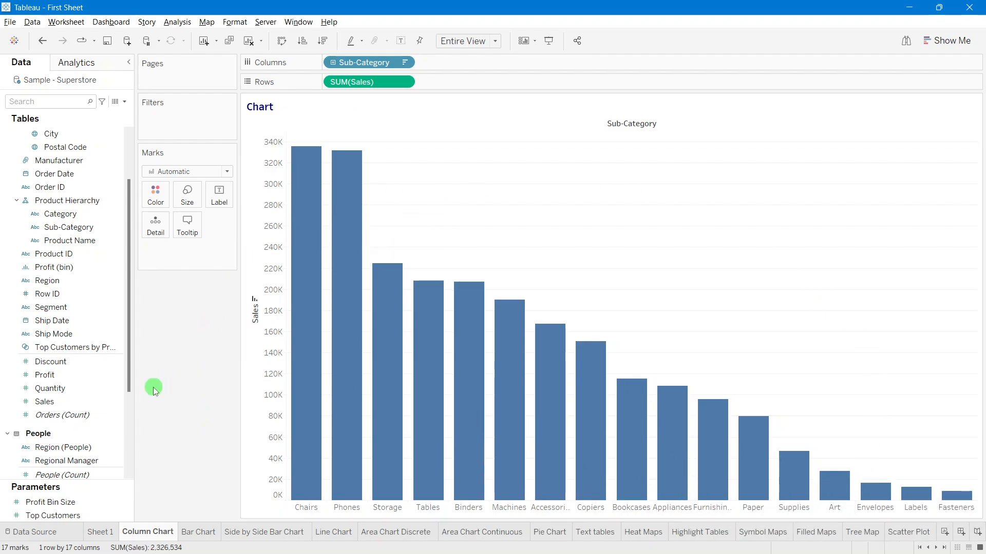
# Step: Show mark labels on the column chart and color the columns by Sub-Category
pyautogui.click(401, 41)
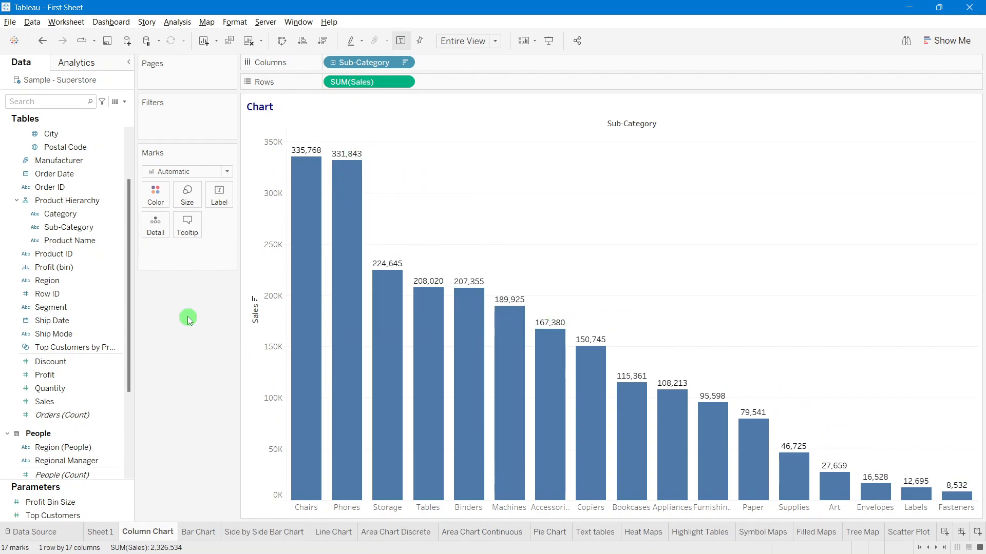
pyautogui.scroll(-3, 64, 373)
pyautogui.scroll(5, 64, 373)
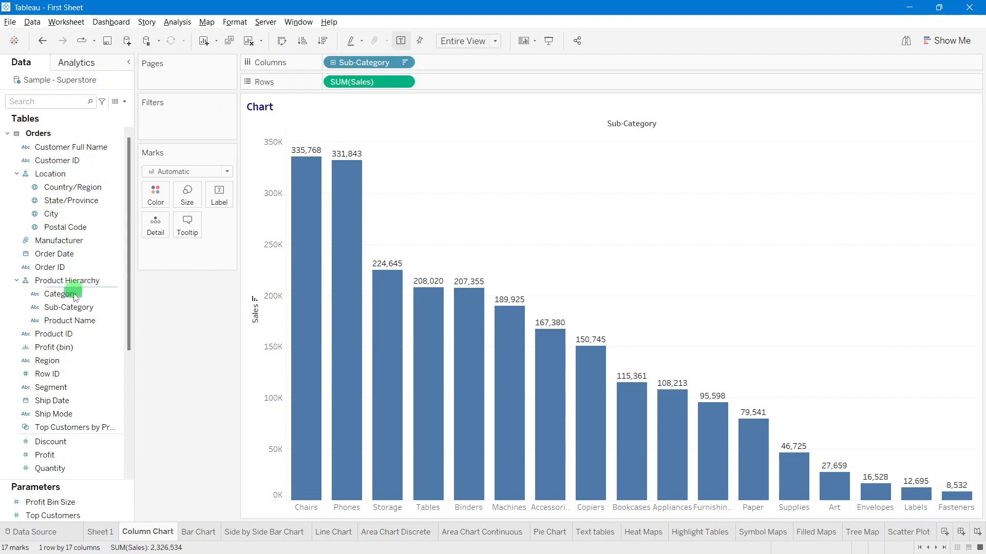
pyautogui.moveTo(78, 307); pyautogui.dragTo(152, 205)
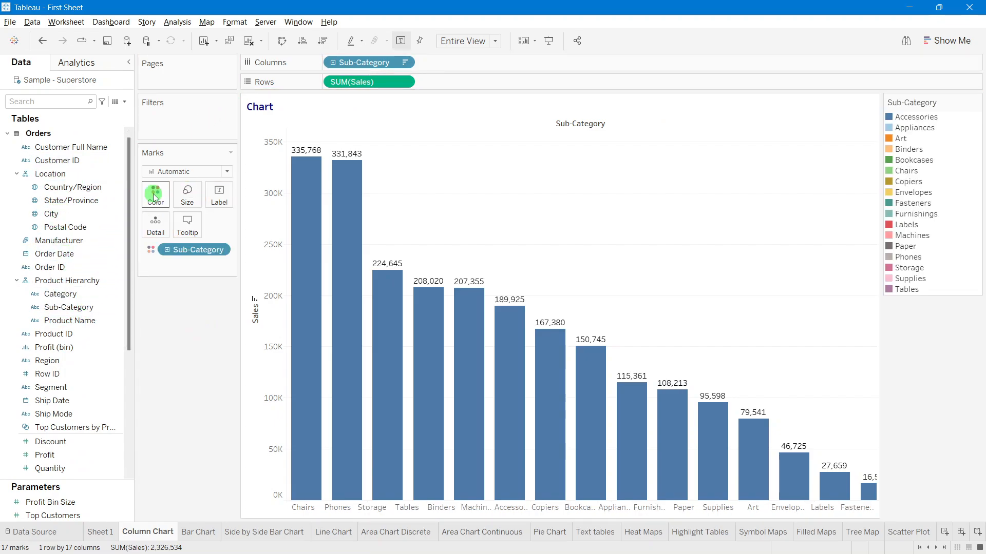
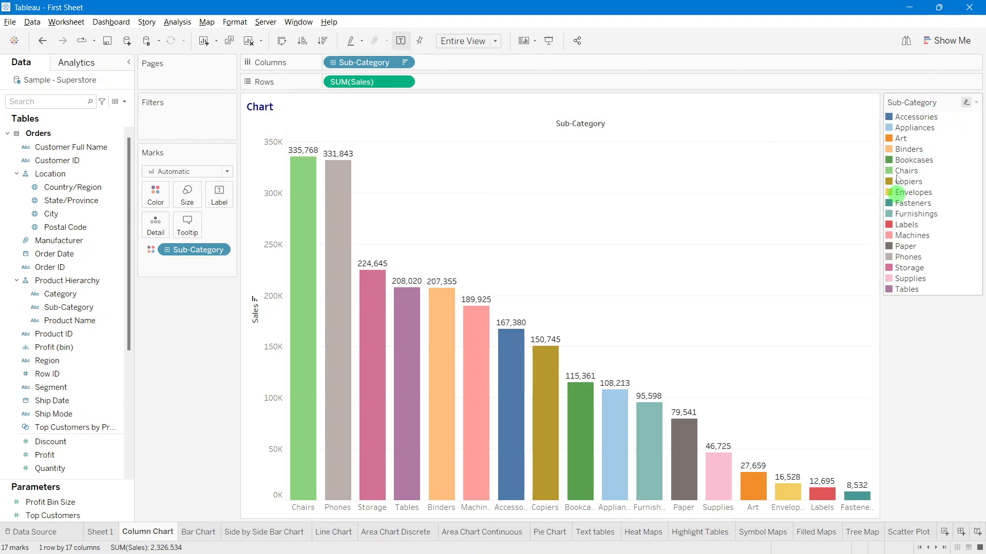
# Step: Highlight the Accessories, Appliances, Binders and Envelopes columns in turn through the Sub-Category legend, return to Accessories, and clear the selection
pyautogui.click(902, 120)
pyautogui.moveTo(518, 372)
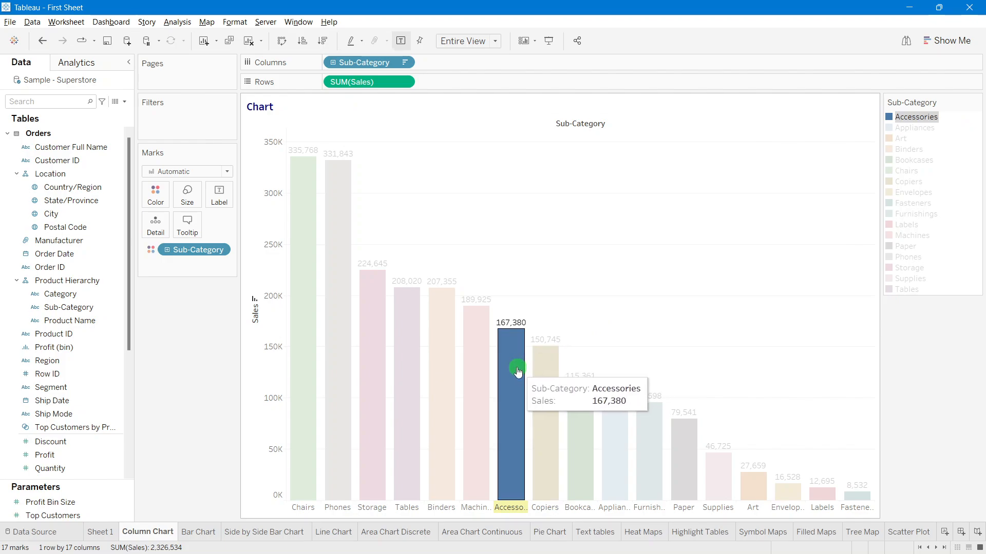
pyautogui.click(913, 128)
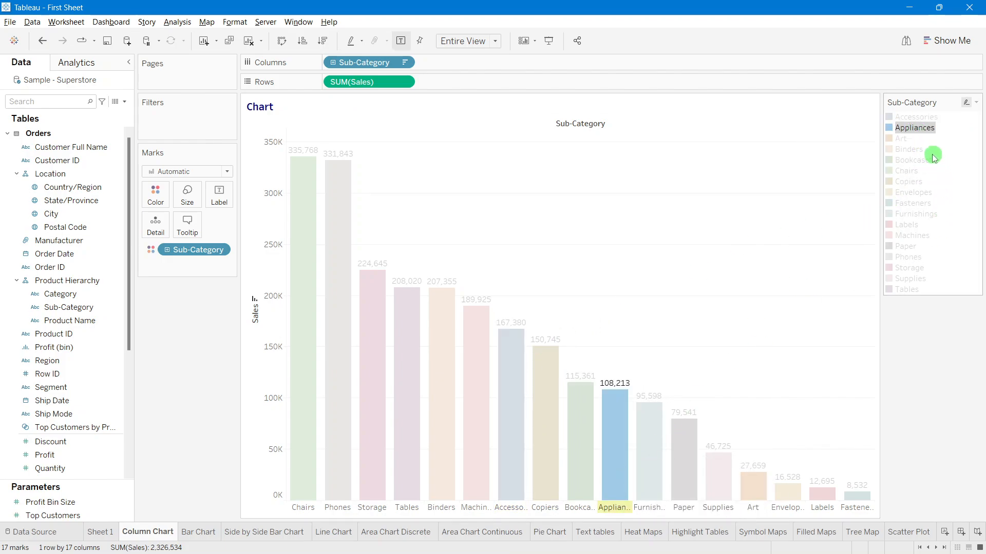
pyautogui.click(923, 150)
pyautogui.moveTo(449, 498)
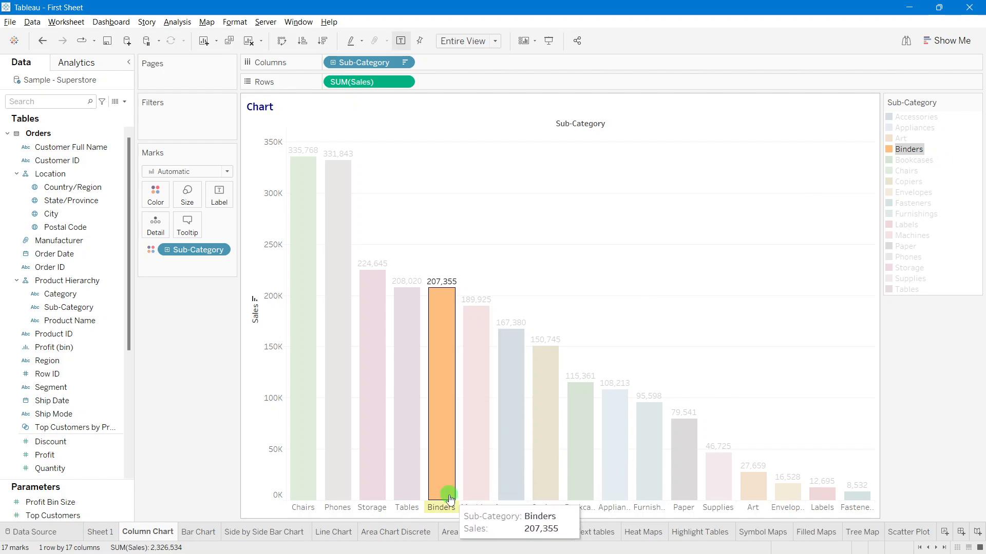
pyautogui.moveTo(913, 154)
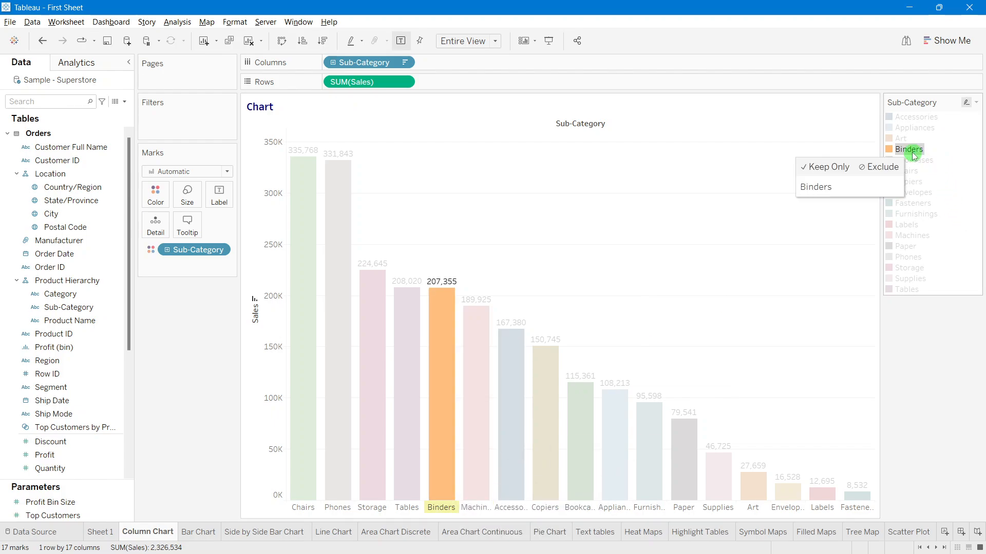
pyautogui.click(915, 154)
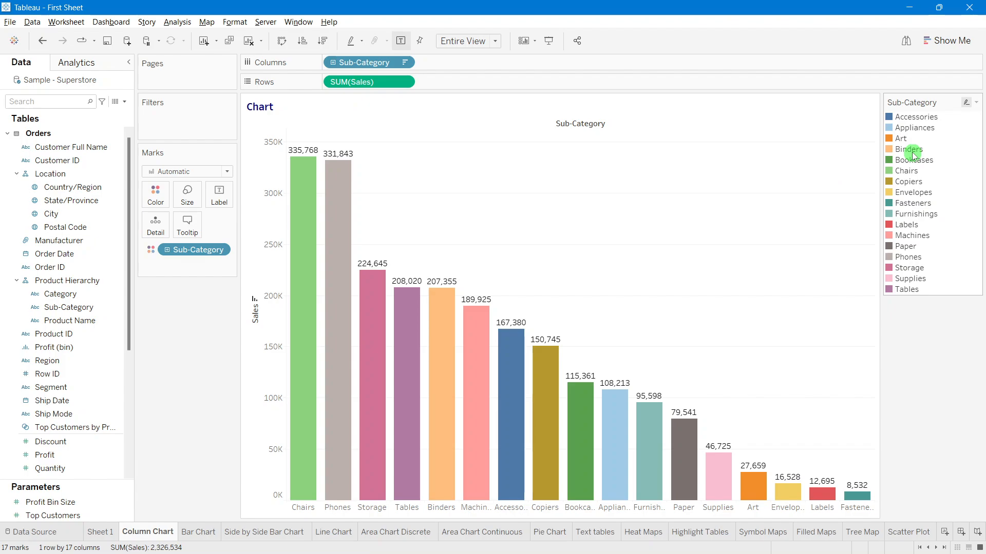
pyautogui.click(909, 194)
pyautogui.click(907, 195)
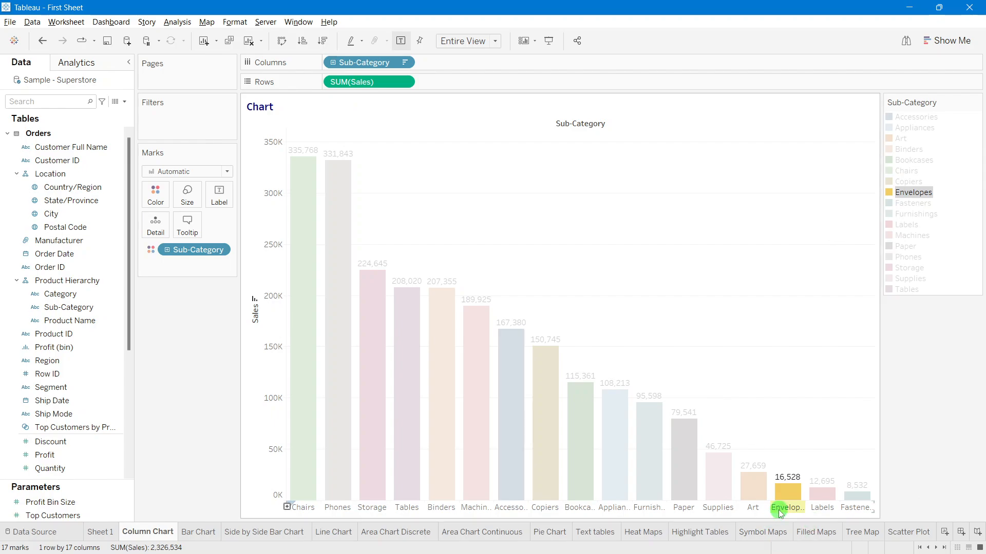
pyautogui.click(906, 118)
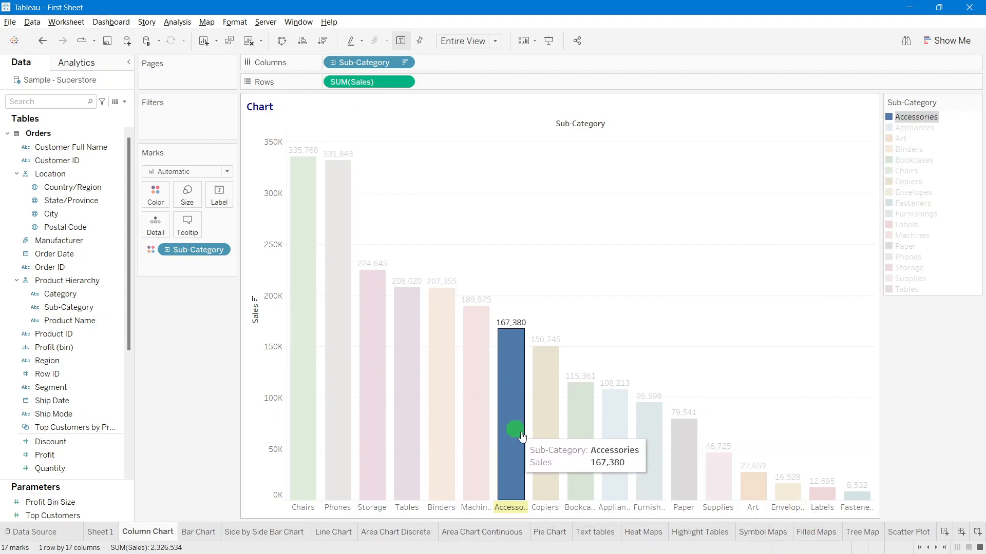
pyautogui.click(608, 185)
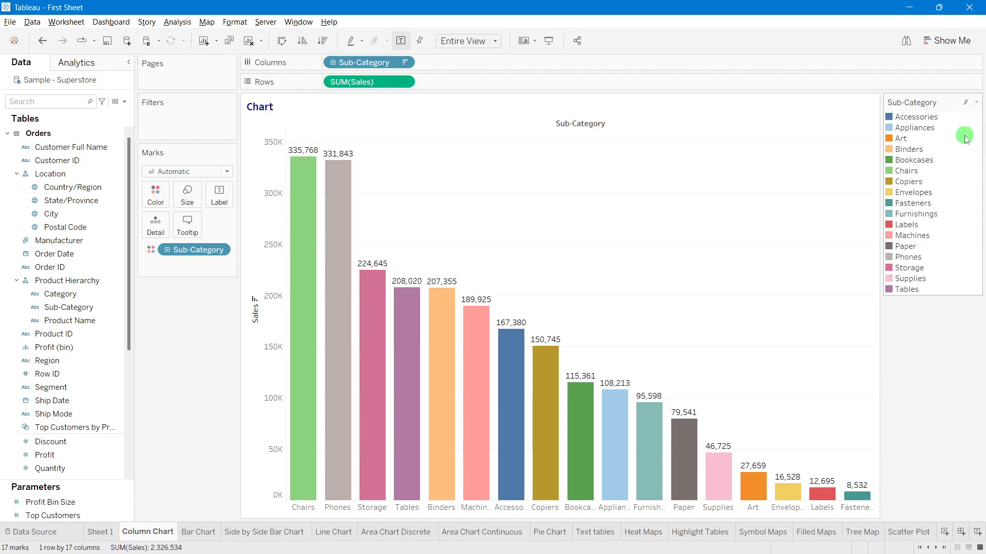
# Step: Try selecting a legend item with highlighting disabled, and toggle the Sub-Category legend's highlighting on and off again
pyautogui.click(911, 120)
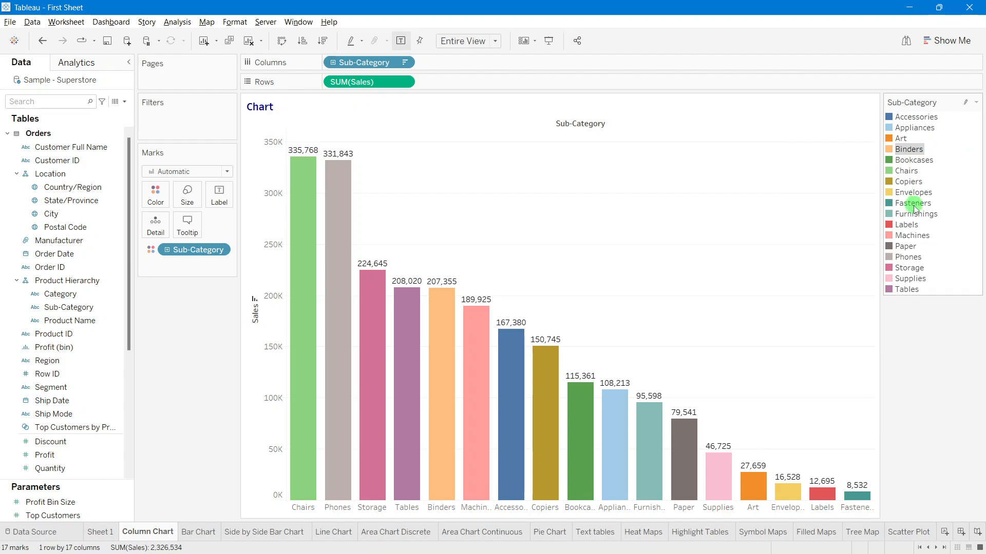
pyautogui.click(966, 105)
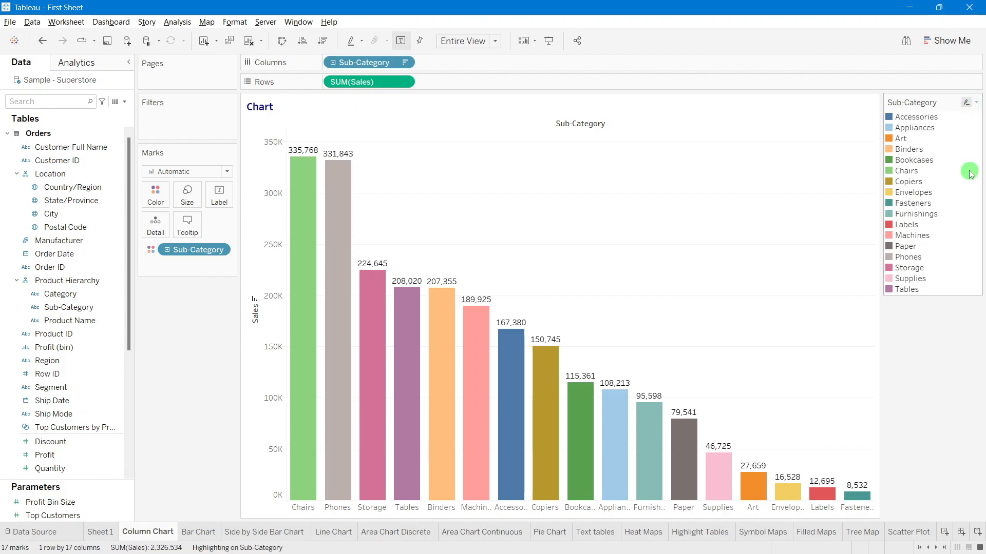
pyautogui.click(967, 102)
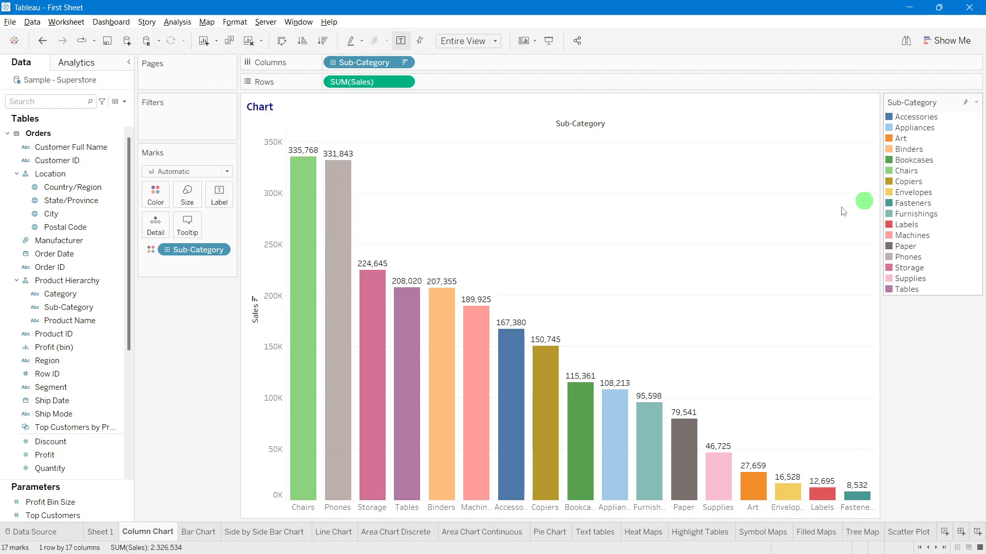
# Step: Try highlighting on Sub-Category with the Accessories, Art, Binders and Bookcases legend items, and switch legend highlighting off
pyautogui.click(350, 42)
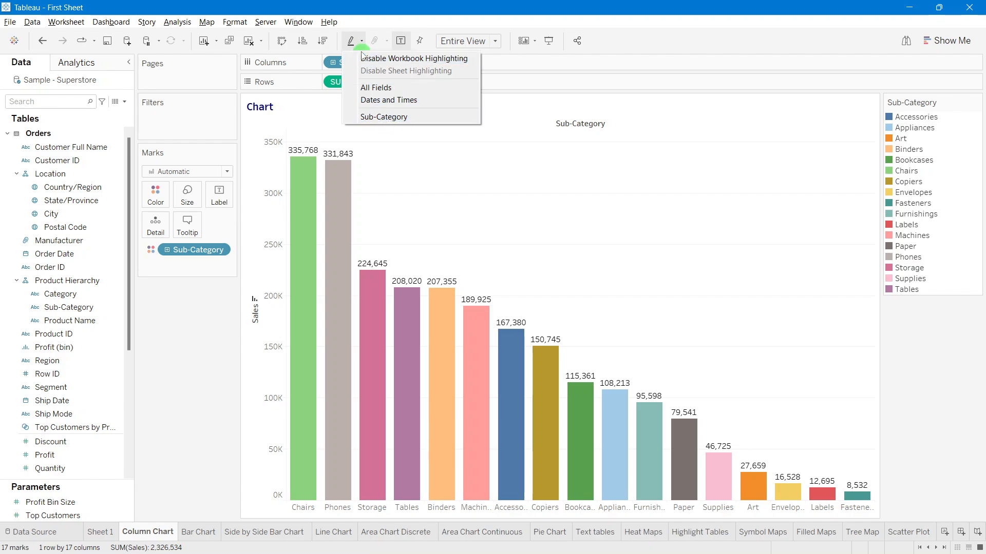
pyautogui.click(380, 116)
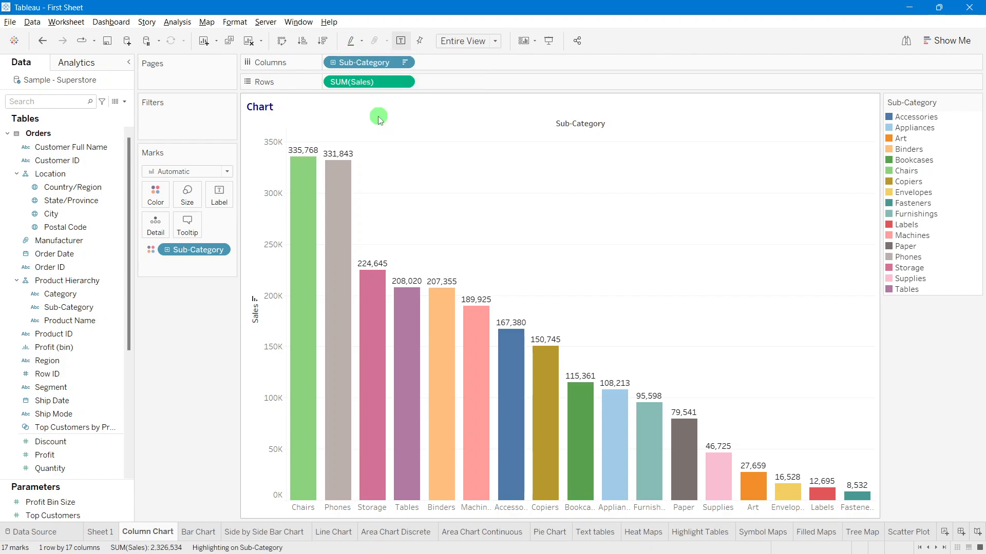
pyautogui.click(905, 119)
pyautogui.click(906, 139)
pyautogui.click(908, 150)
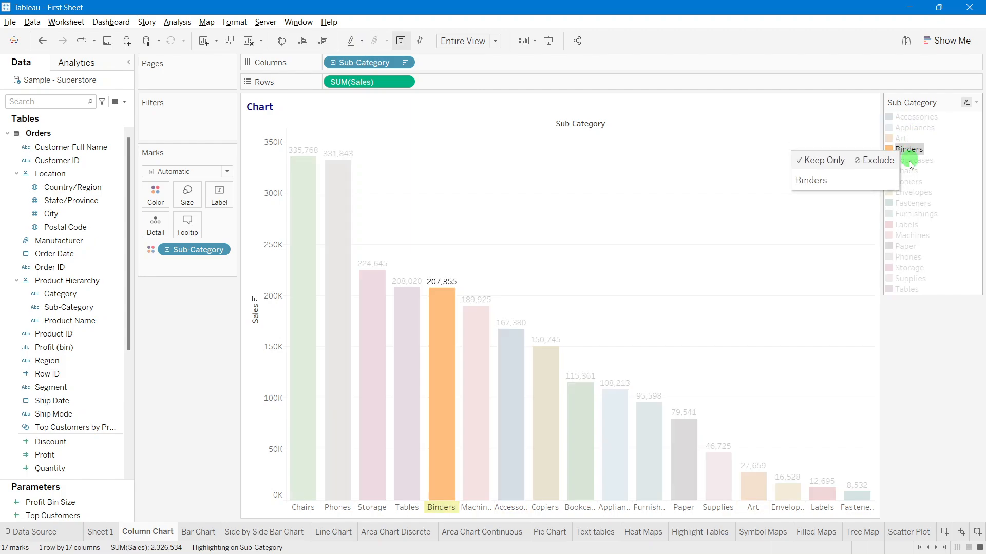
pyautogui.click(909, 160)
pyautogui.click(974, 108)
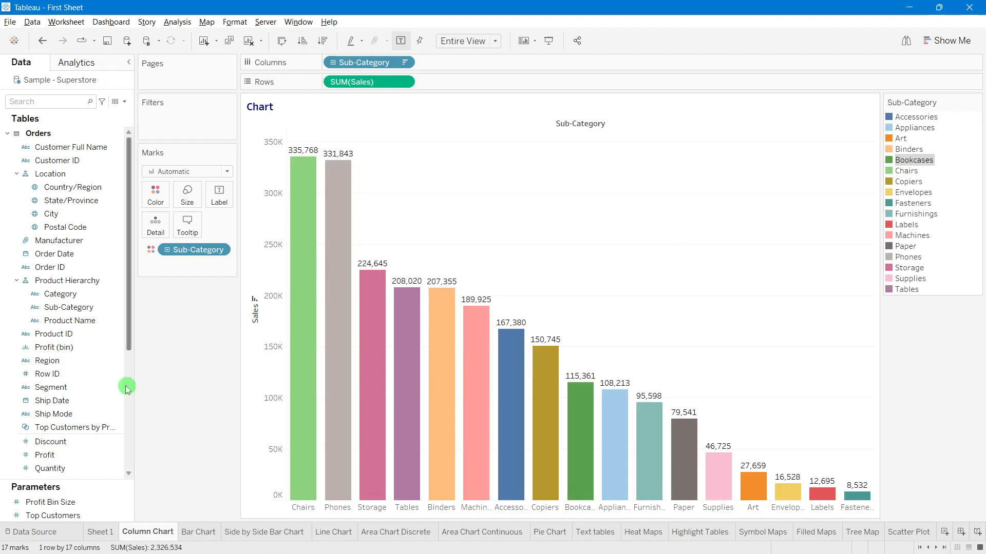
# Step: Open the color editor for the Sub-Category marks and choose the Tableau 20 palette
pyautogui.scroll(-5, 125, 385)
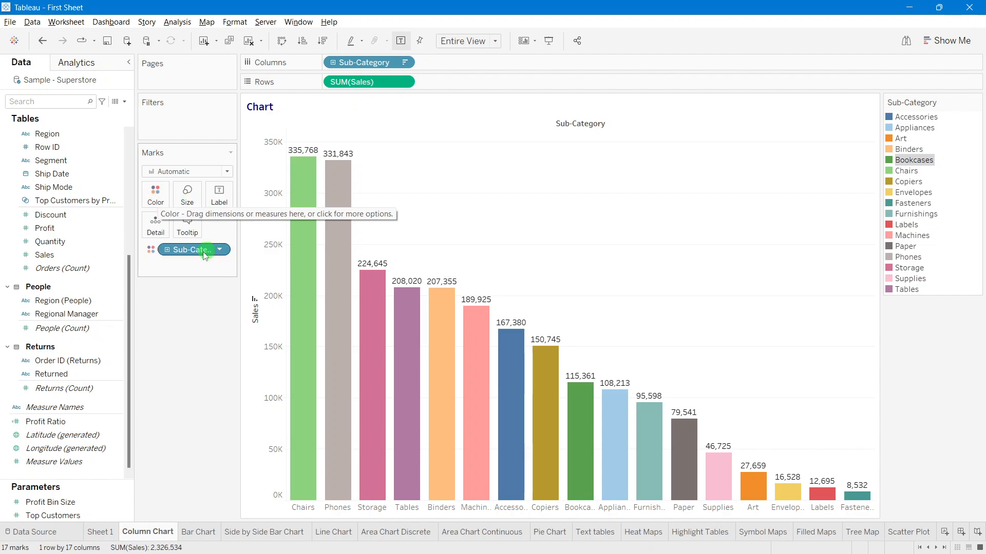
pyautogui.click(156, 202)
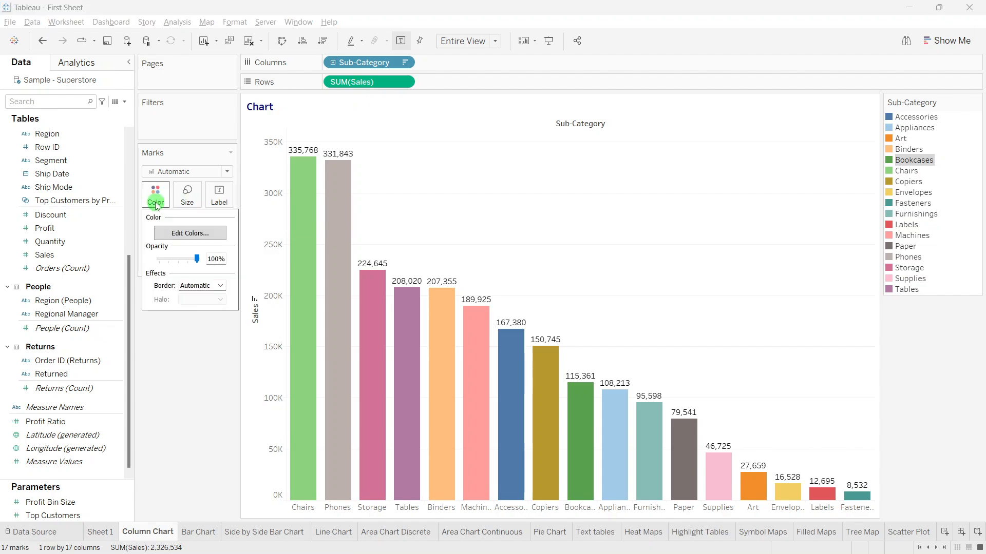
pyautogui.click(177, 234)
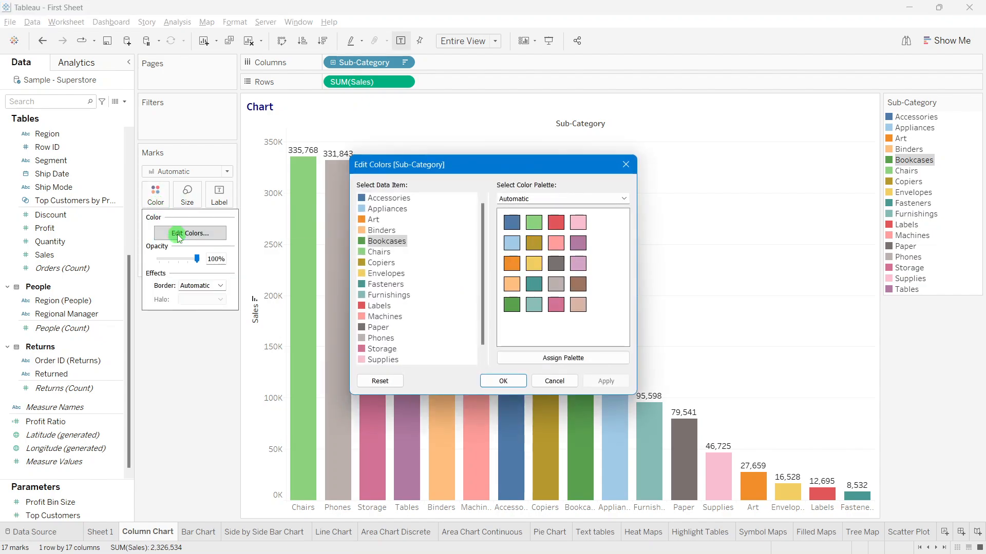
pyautogui.click(385, 266)
pyautogui.click(514, 200)
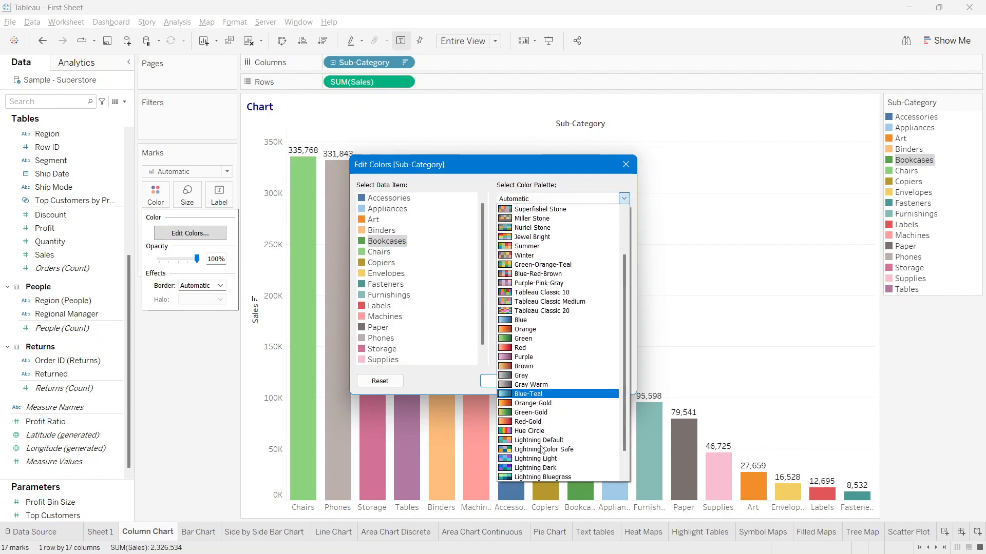
pyautogui.scroll(-3, 542, 450)
pyautogui.scroll(-1, 542, 451)
pyautogui.scroll(3, 542, 450)
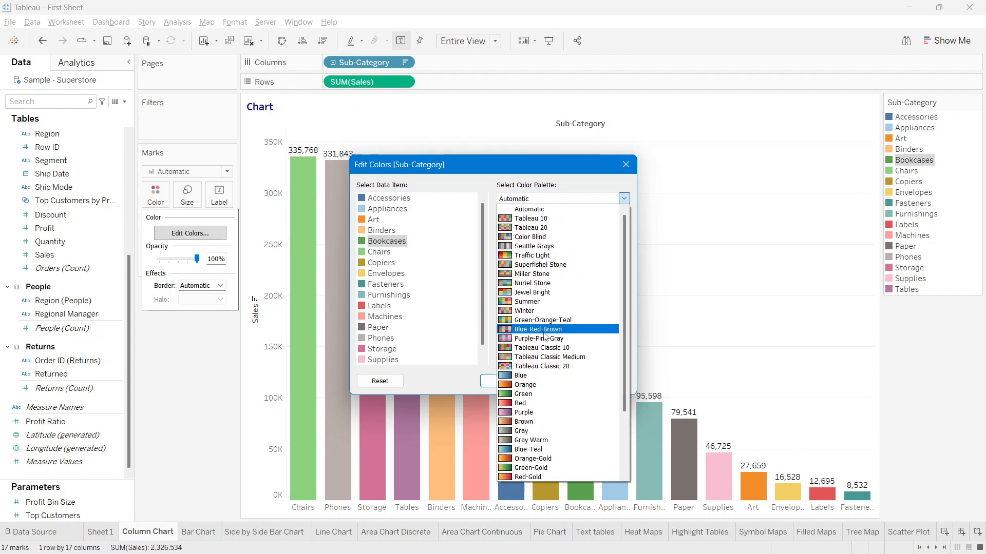
pyautogui.click(530, 230)
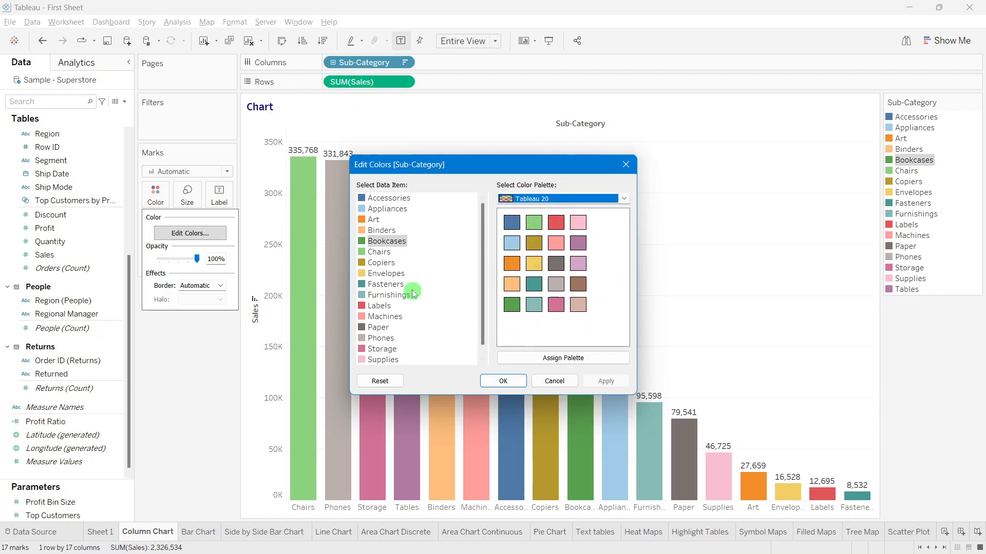
# Step: Color Appliances dark green and Envelopes dark pink from the Tableau 20 palette, and apply the colors to the chart
pyautogui.click(385, 210)
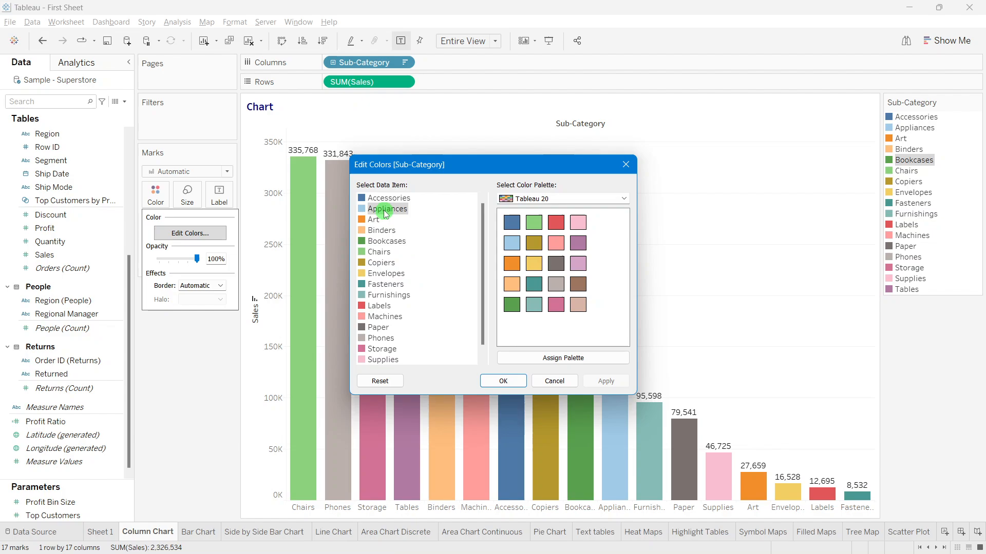
pyautogui.click(511, 306)
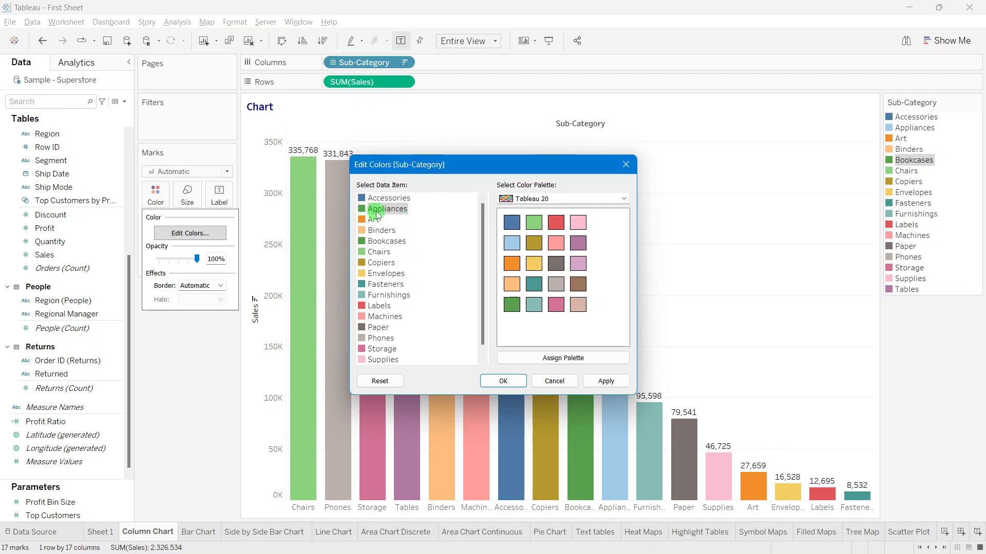
pyautogui.click(390, 273)
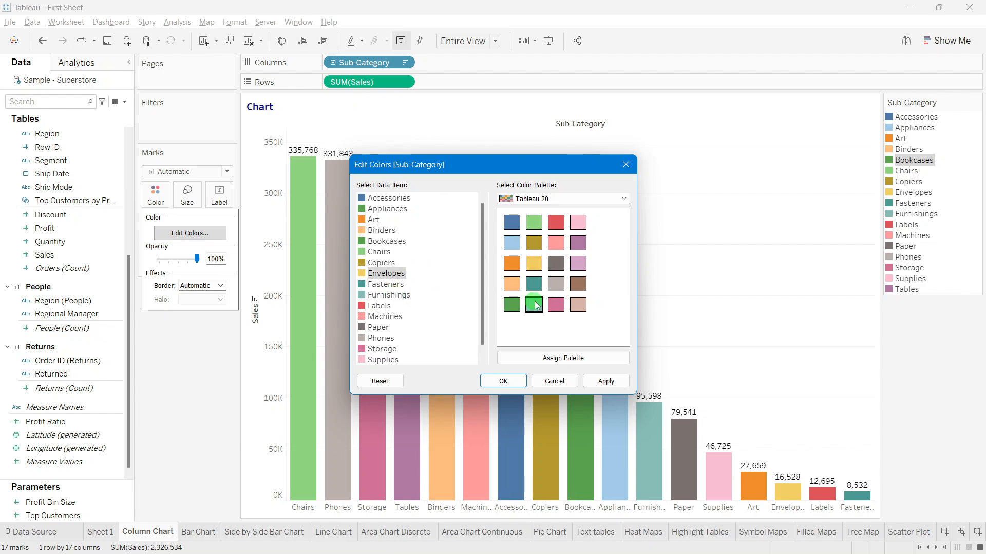
pyautogui.click(553, 305)
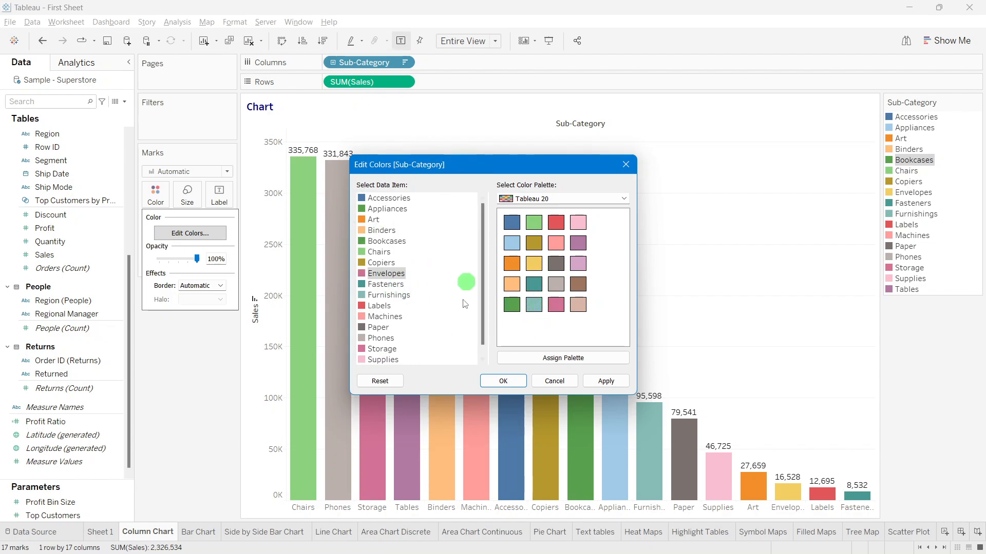
pyautogui.click(618, 378)
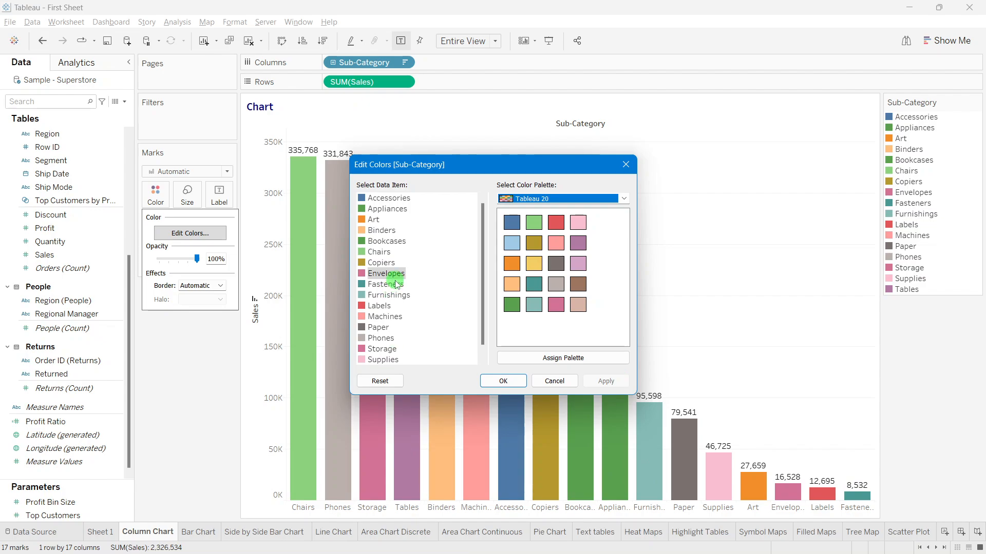
# Step: Assign the Tableau 20 palette to all sub-categories and apply it to the chart
pyautogui.scroll(-1, 398, 286)
pyautogui.scroll(1, 400, 288)
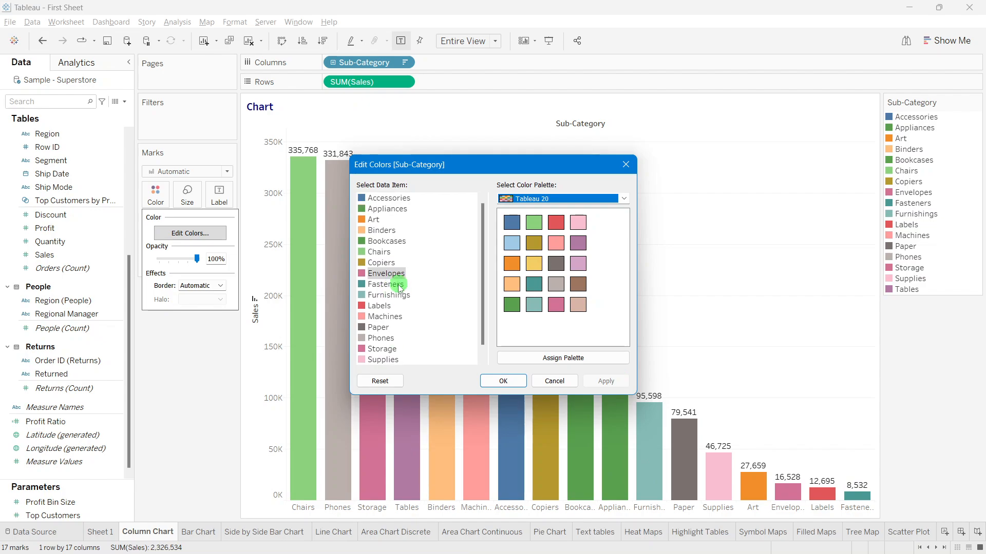
pyautogui.click(581, 357)
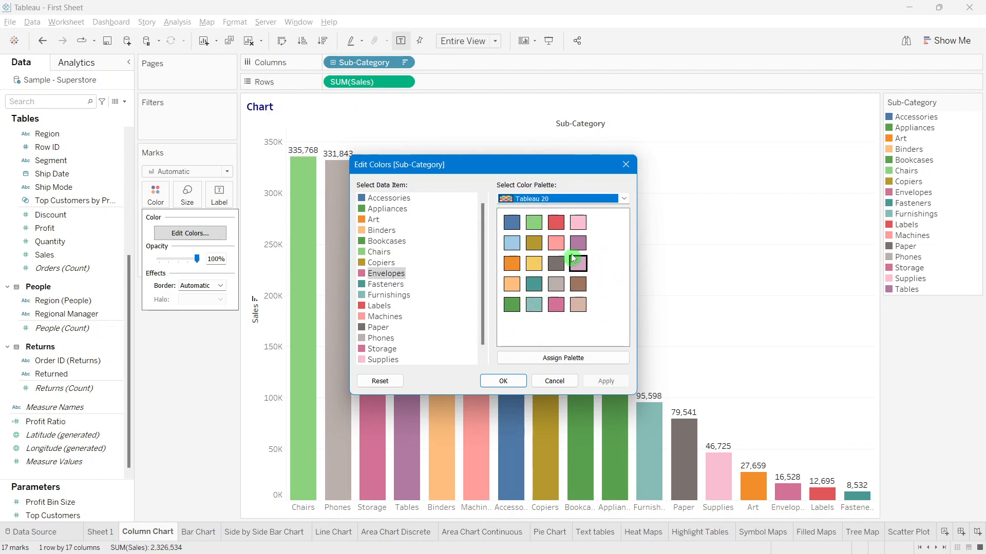
pyautogui.scroll(-1, 416, 190)
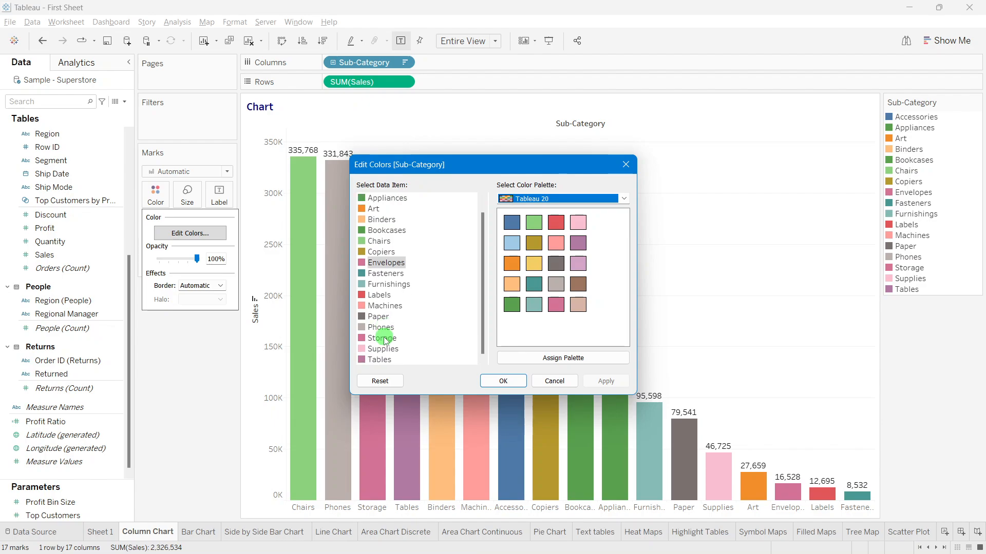
pyautogui.scroll(1, 384, 340)
pyautogui.click(536, 358)
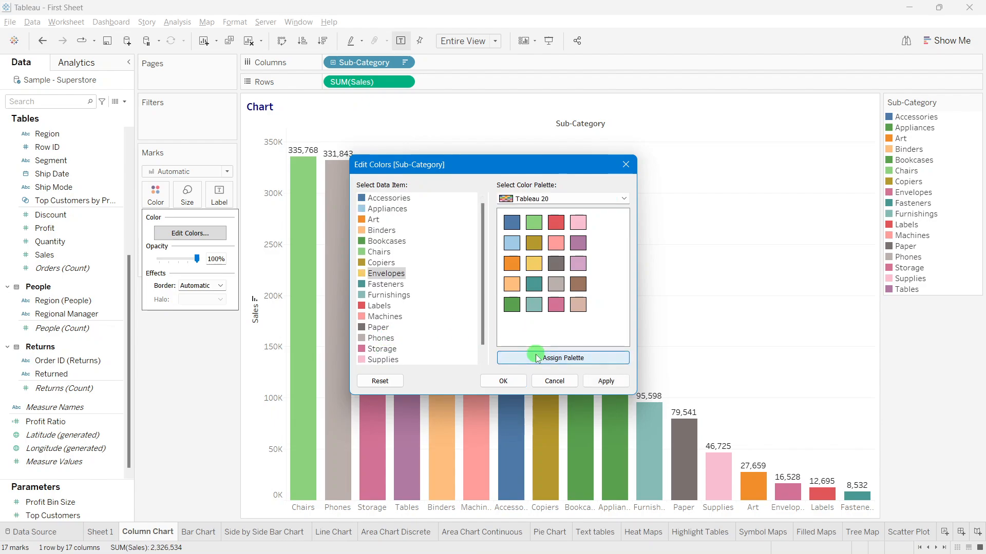
pyautogui.click(615, 385)
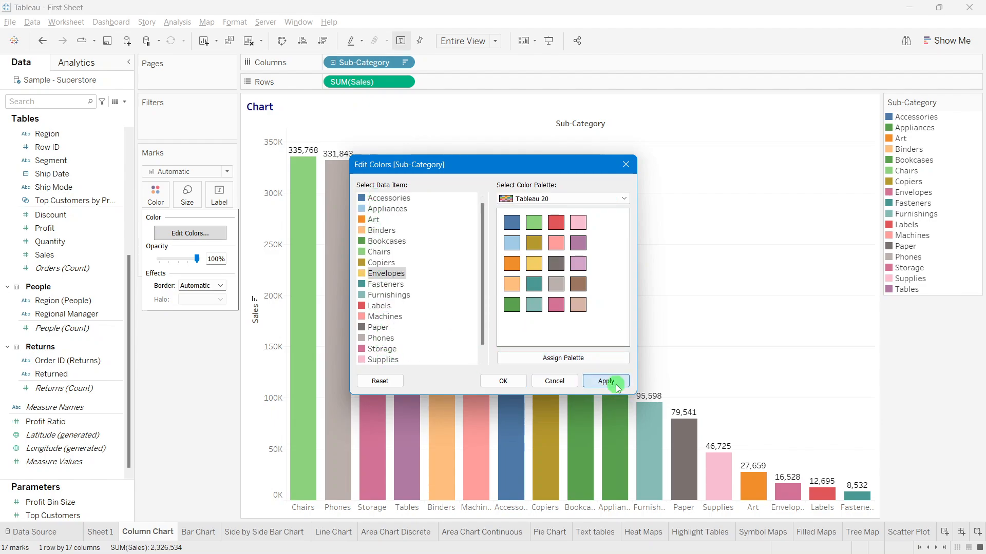
# Step: Try to assign the Jewel Bright palette to all sub-categories
pyautogui.click(538, 200)
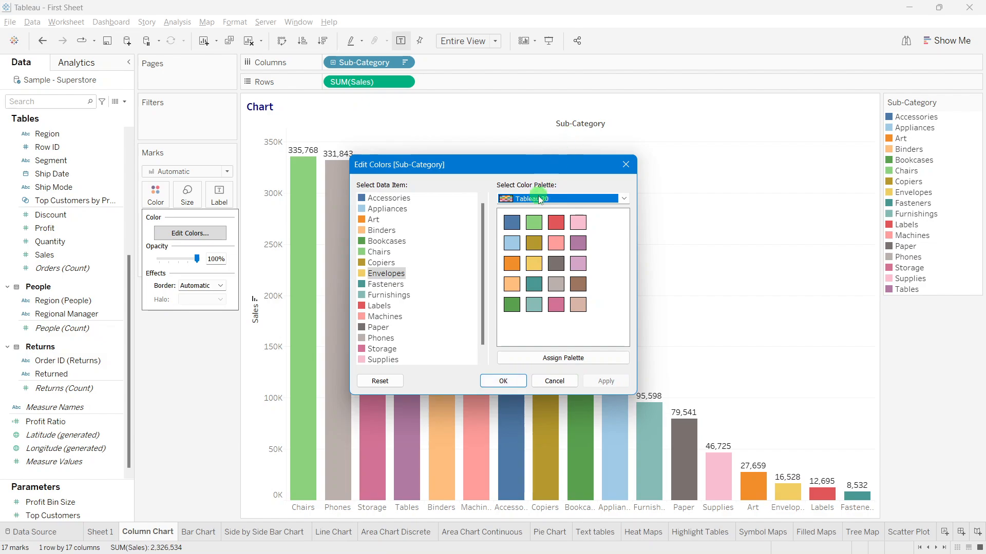
pyautogui.click(538, 269)
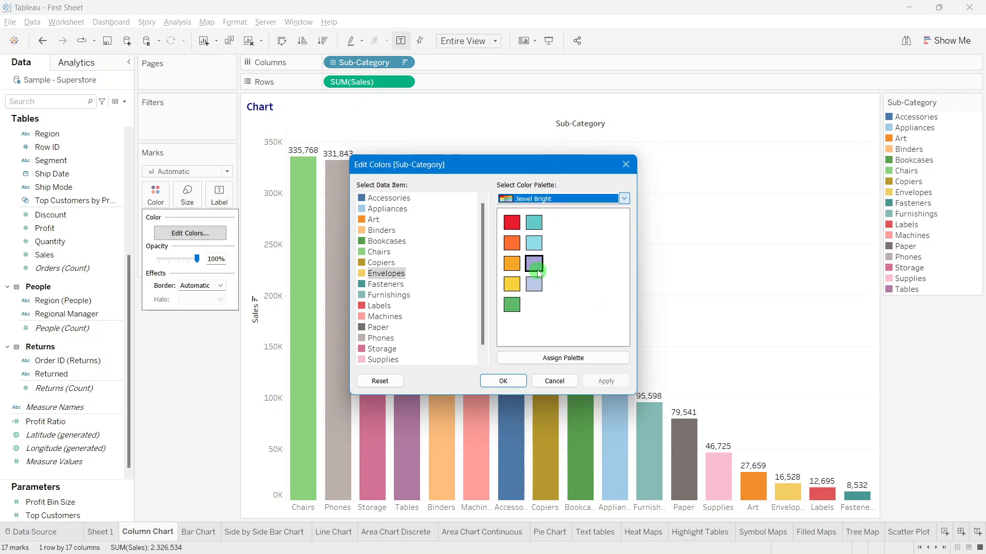
pyautogui.click(545, 359)
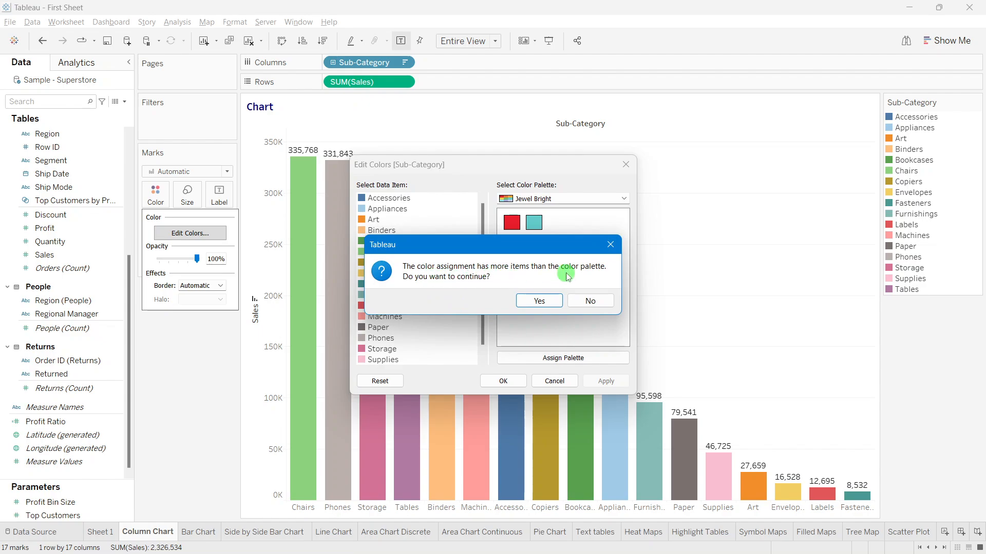
pyautogui.click(586, 299)
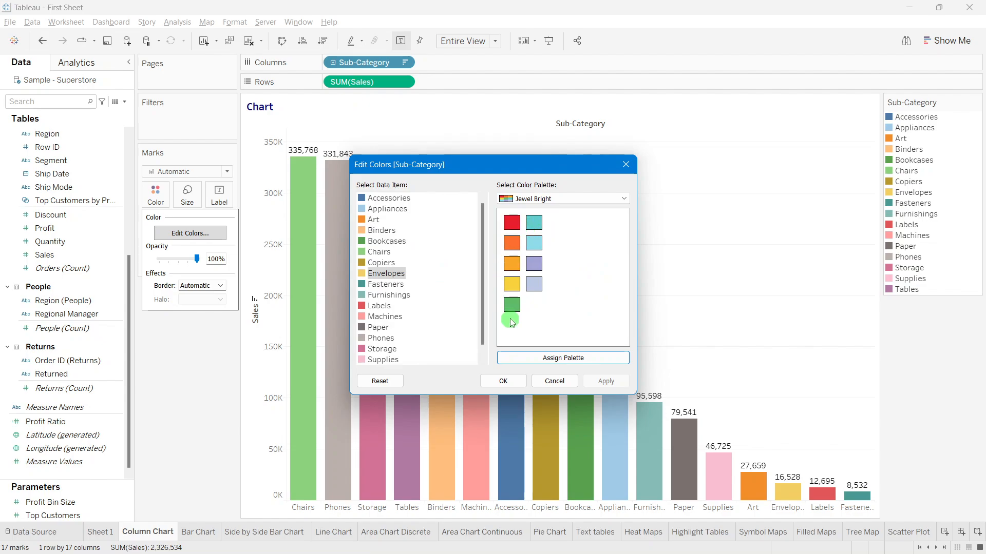
pyautogui.scroll(-1, 454, 320)
pyautogui.scroll(1, 393, 359)
pyautogui.scroll(-1, 388, 267)
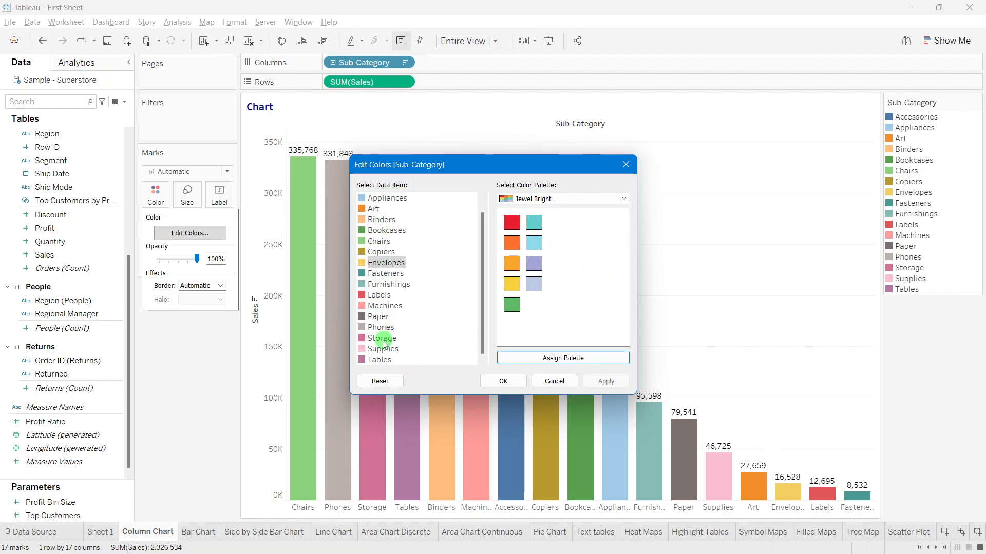
pyautogui.scroll(1, 384, 343)
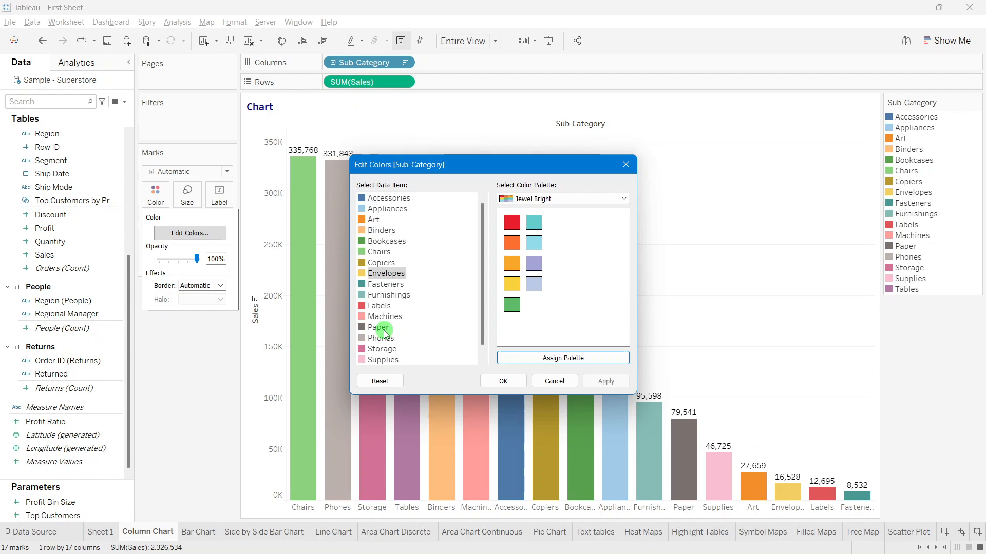
# Step: Assign the Green palette to all sub-categories, apply it to the chart and close the color editor
pyautogui.click(531, 199)
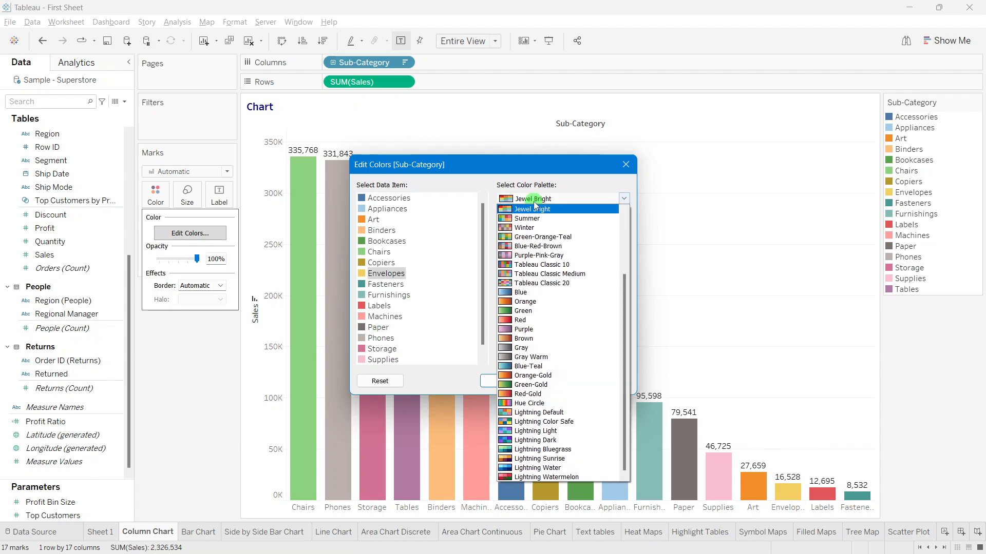
pyautogui.click(532, 312)
pyautogui.click(512, 222)
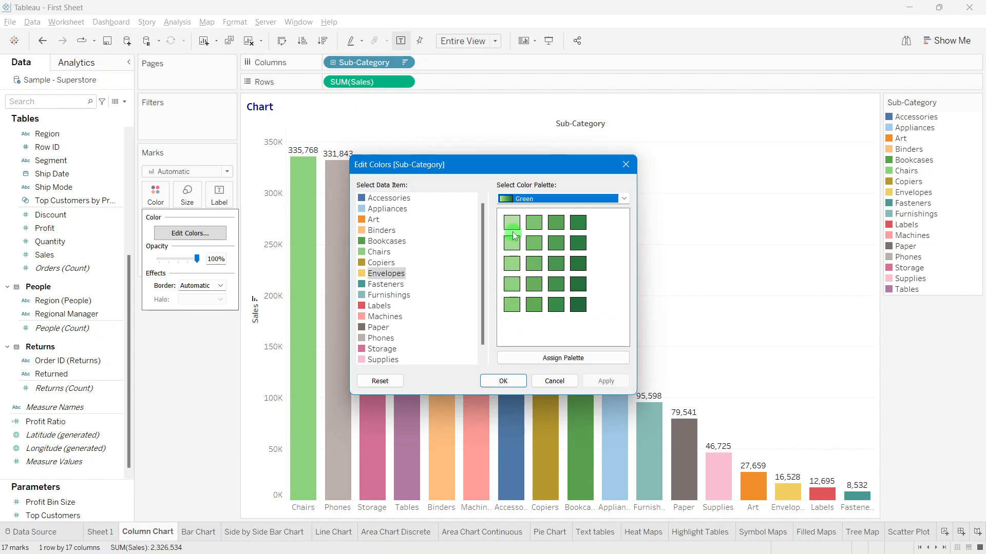
pyautogui.click(578, 285)
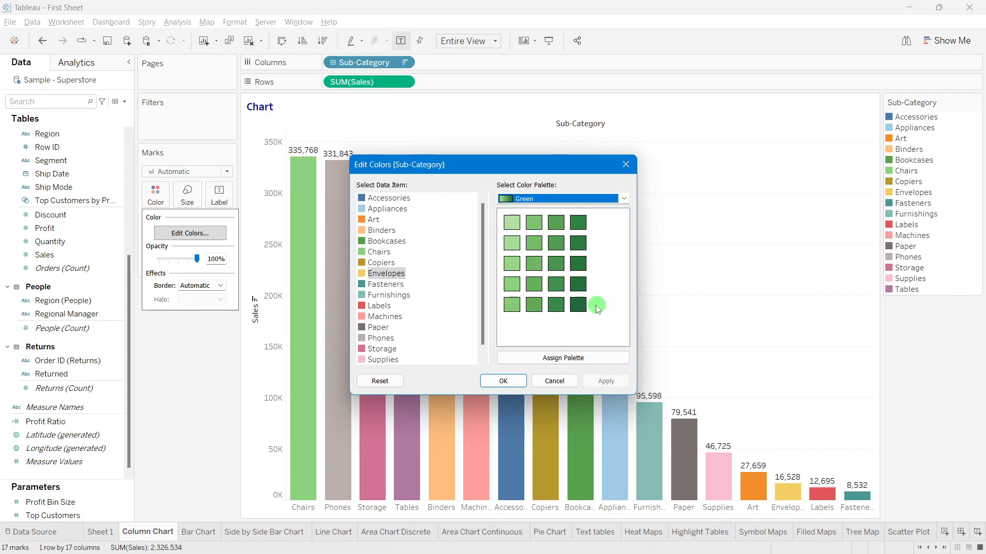
pyautogui.click(562, 359)
pyautogui.click(589, 378)
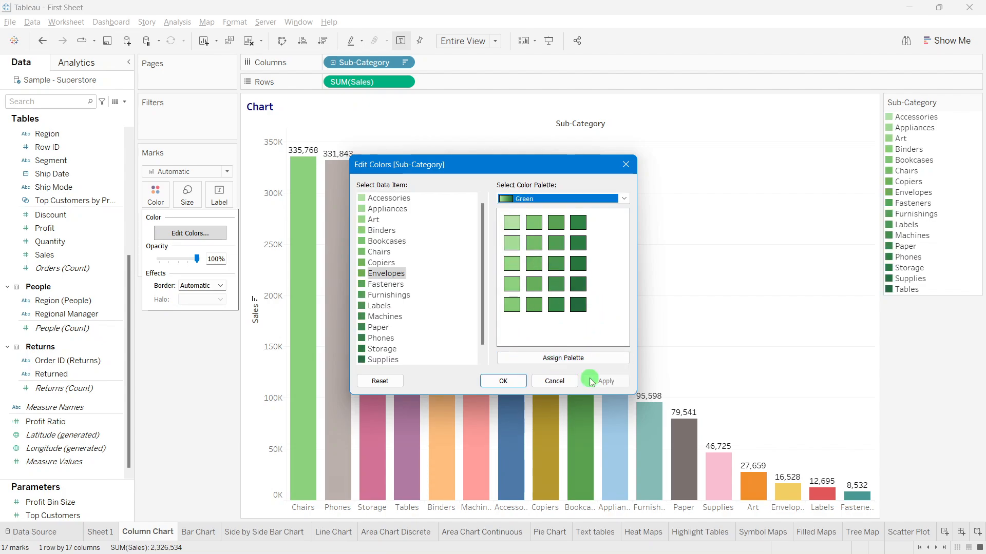
pyautogui.click(504, 381)
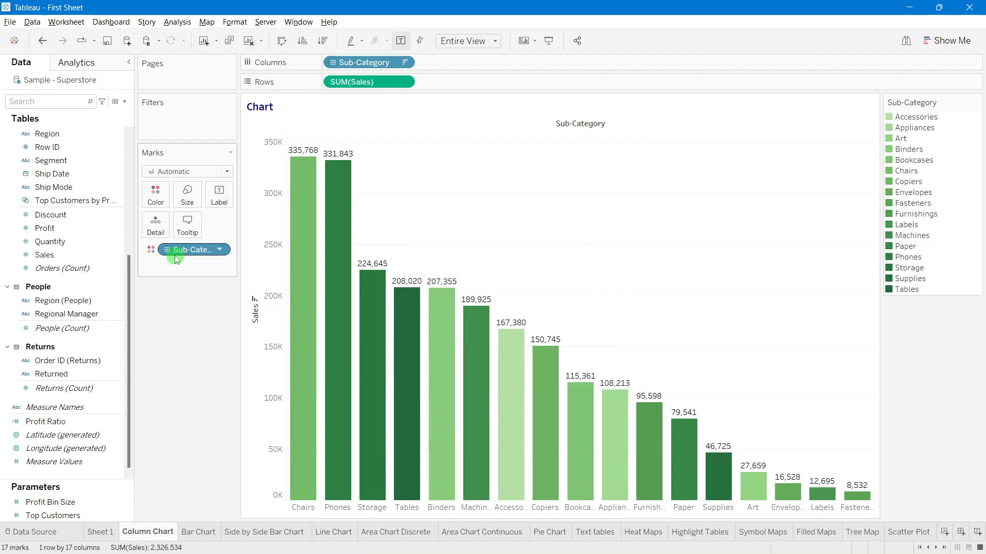
# Step: Remove Sub-Category from the marks' color and color the columns by Region instead
pyautogui.moveTo(172, 249); pyautogui.dragTo(182, 348)
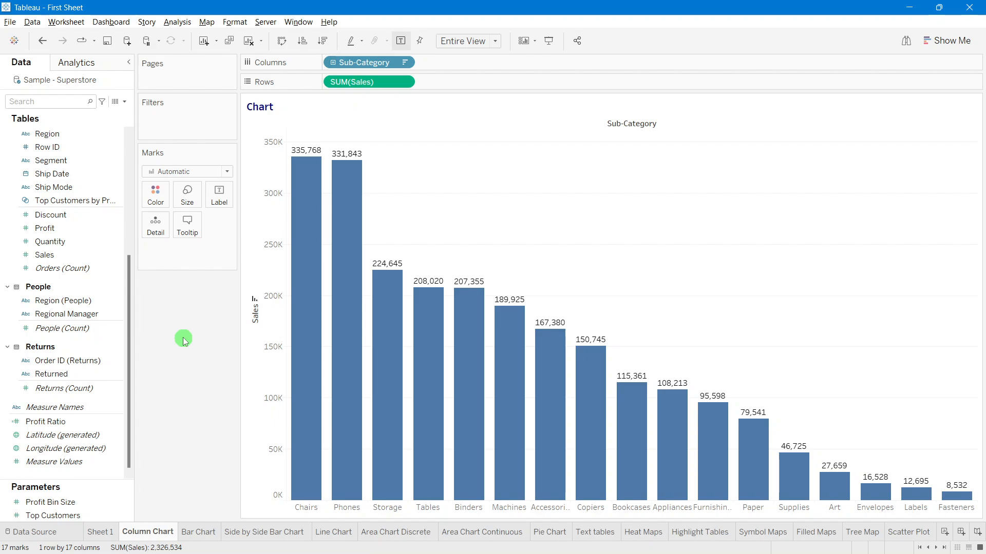
pyautogui.scroll(5, 22, 314)
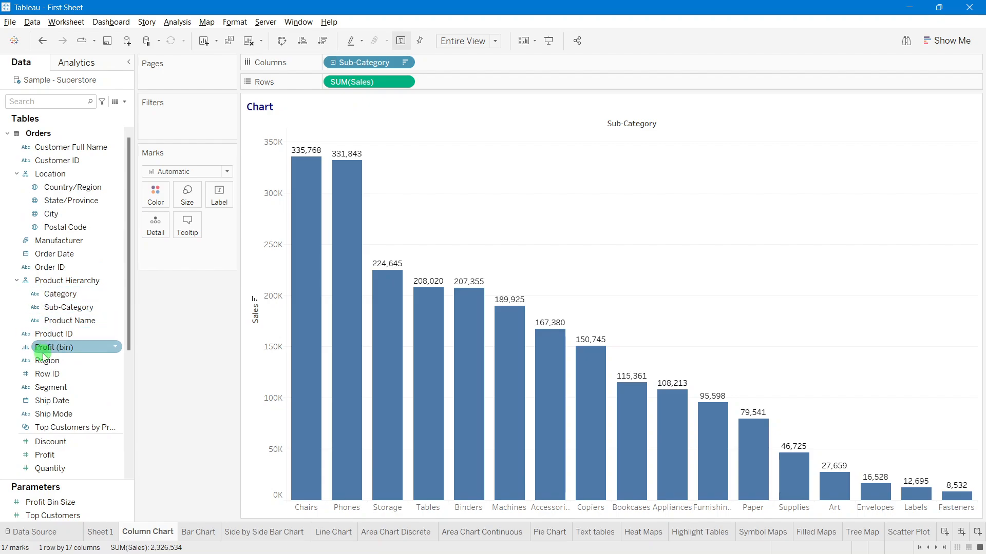
pyautogui.click(57, 361)
pyautogui.moveTo(55, 363); pyautogui.dragTo(163, 200)
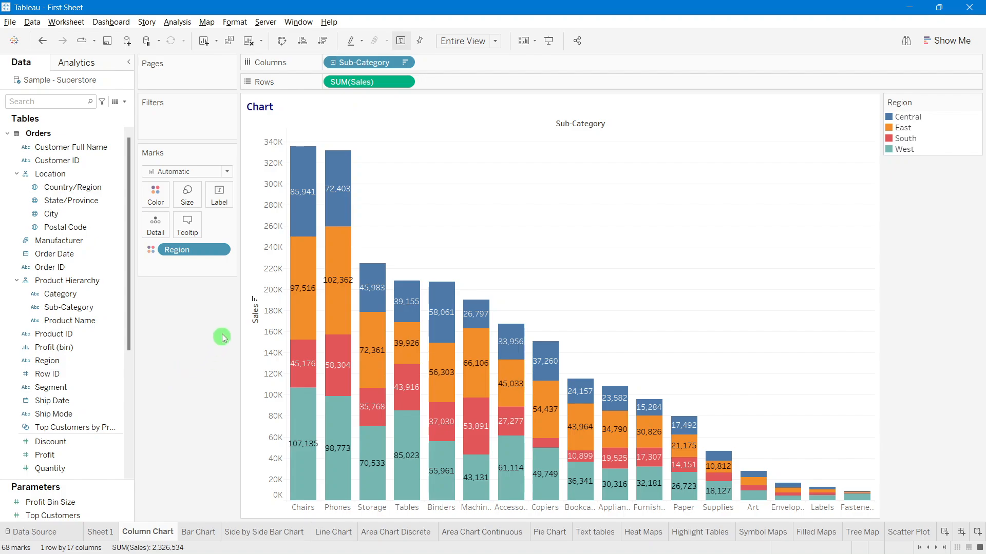
# Step: Inspect the sales tooltips of the Region segments in the Chairs column
pyautogui.moveTo(306, 226)
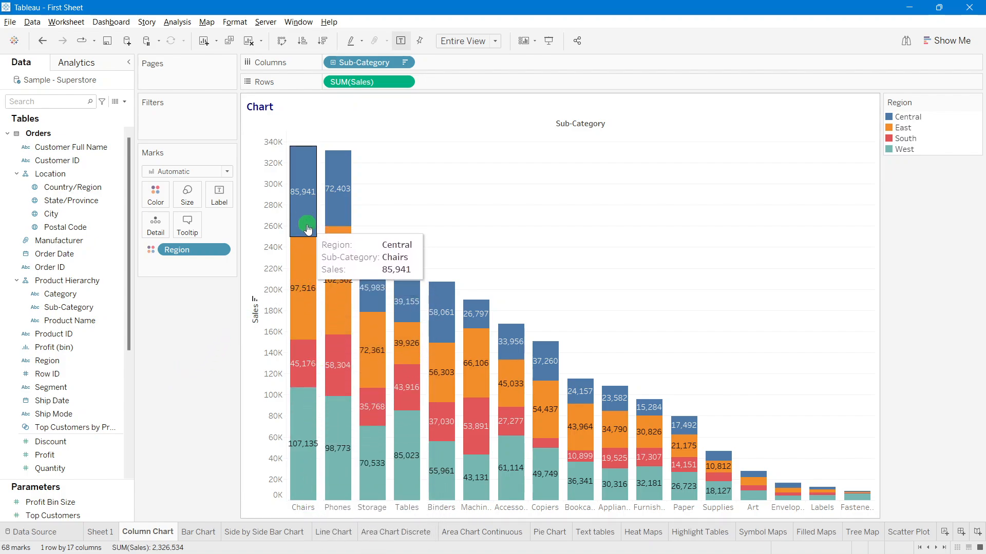
pyautogui.moveTo(308, 277)
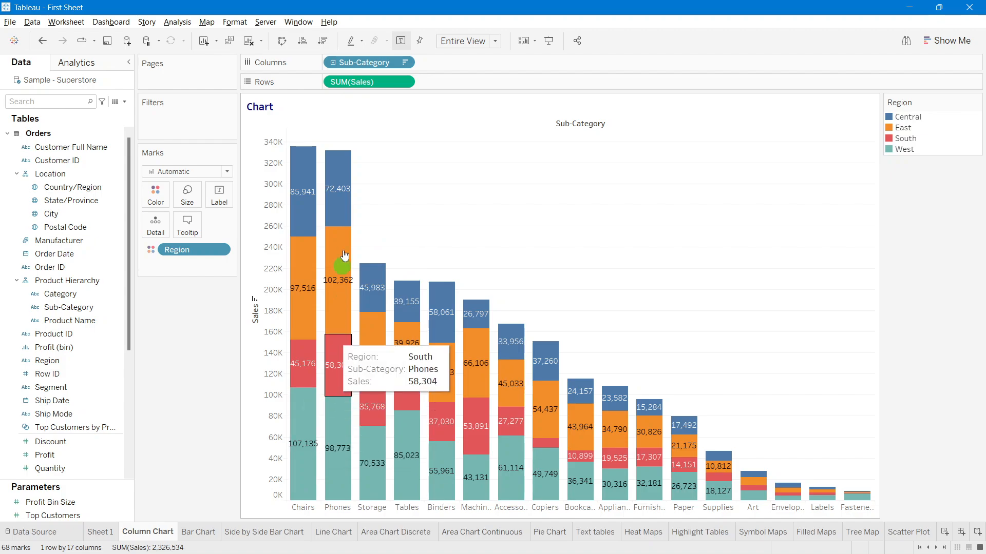
pyautogui.moveTo(313, 482)
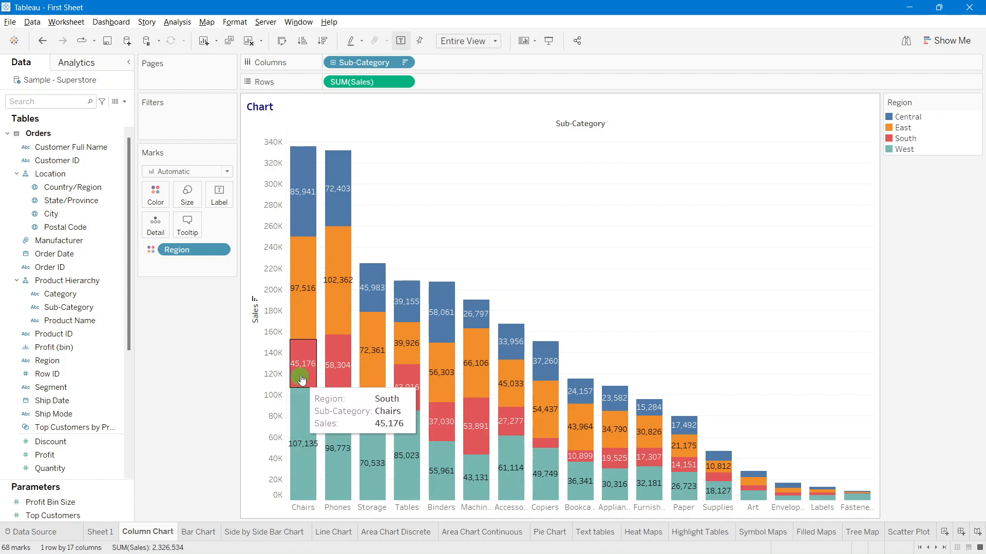
pyautogui.moveTo(303, 319)
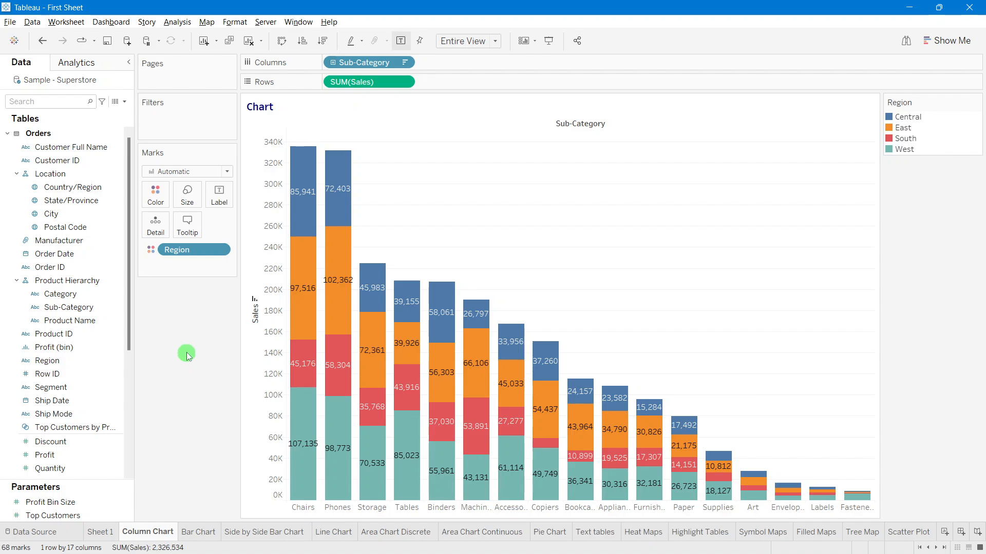
pyautogui.moveTo(301, 413)
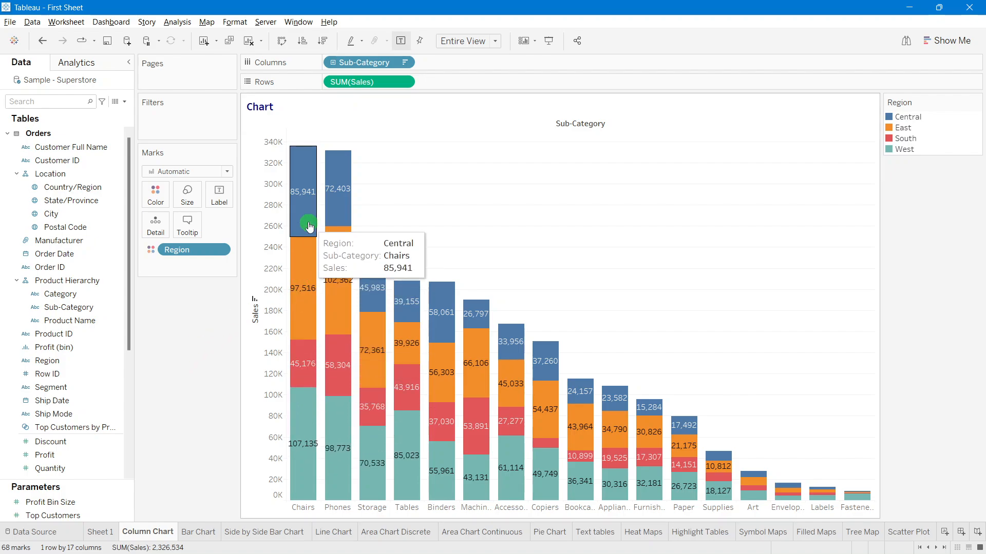
# Step: Switch to Tableau Charts.pdf in Adobe Acrobat, dismiss the Chrome extension notice and look through the chart guide
pyautogui.moveTo(748, 480)
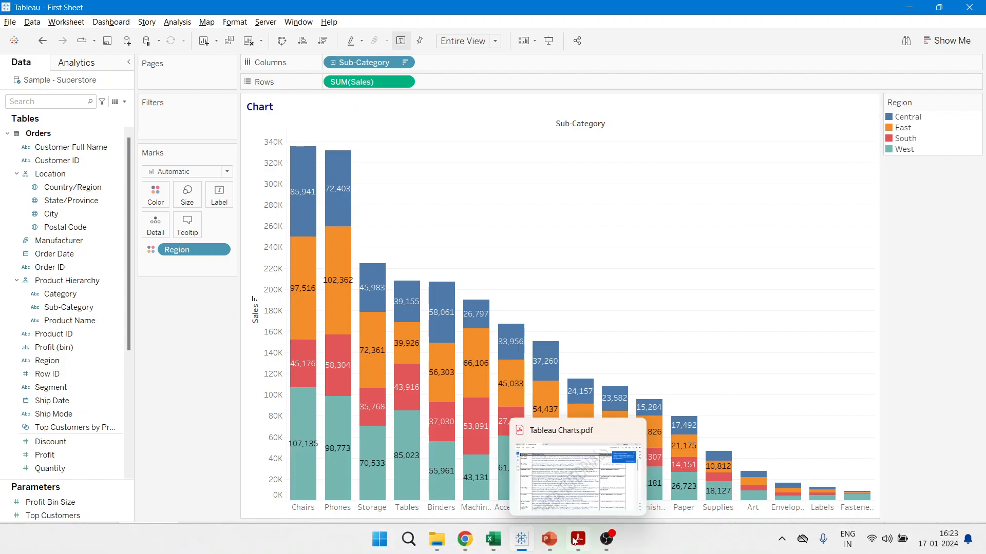
pyautogui.click(575, 540)
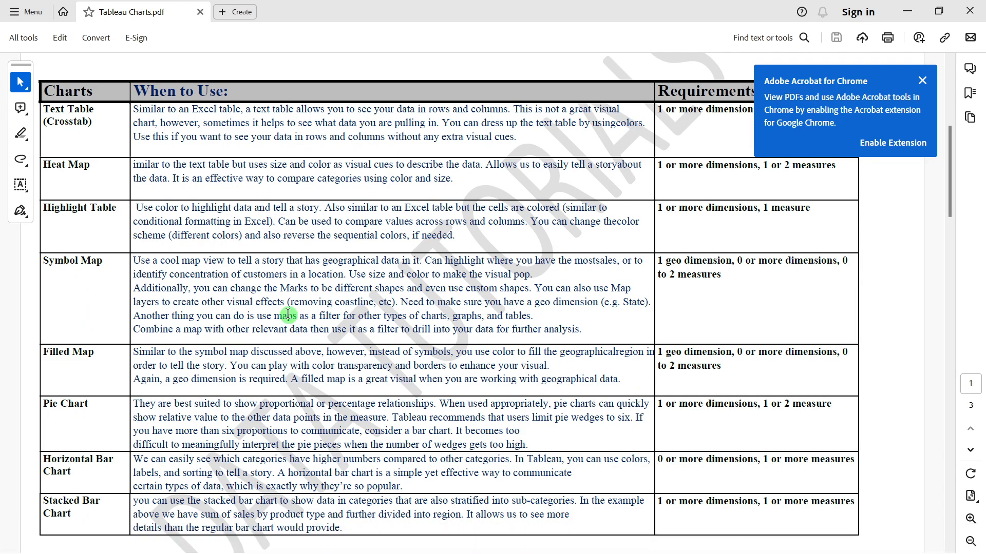
pyautogui.scroll(3, 288, 315)
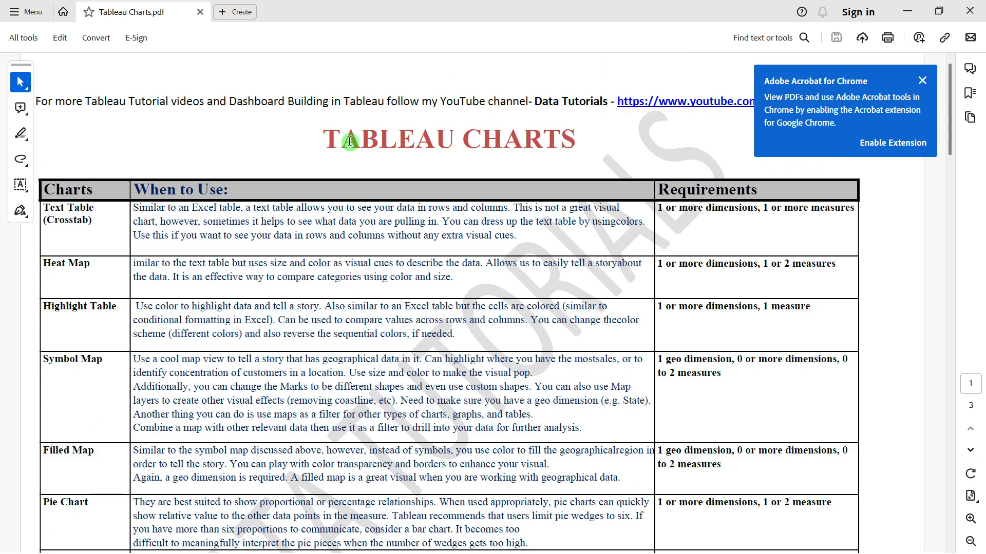
pyautogui.click(923, 82)
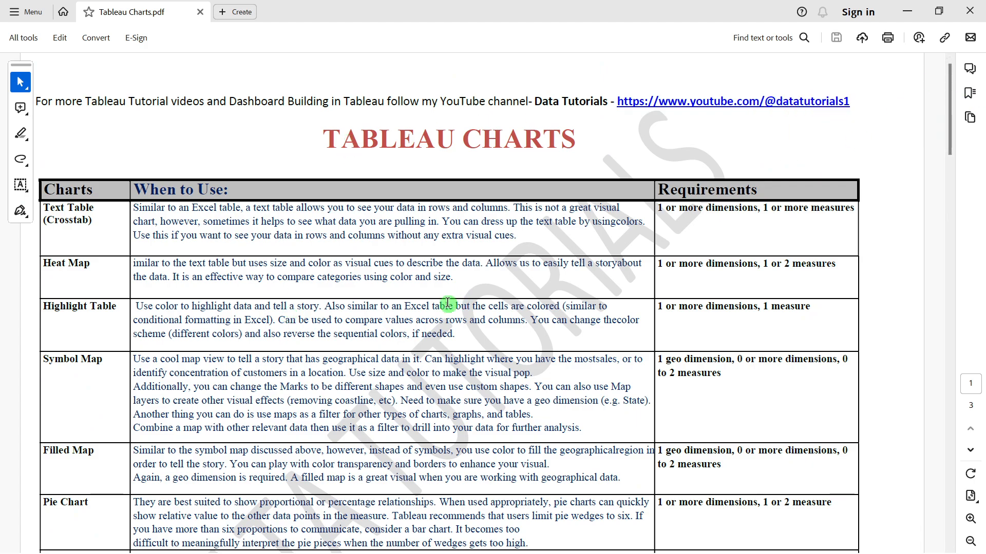
pyautogui.scroll(-10, 218, 334)
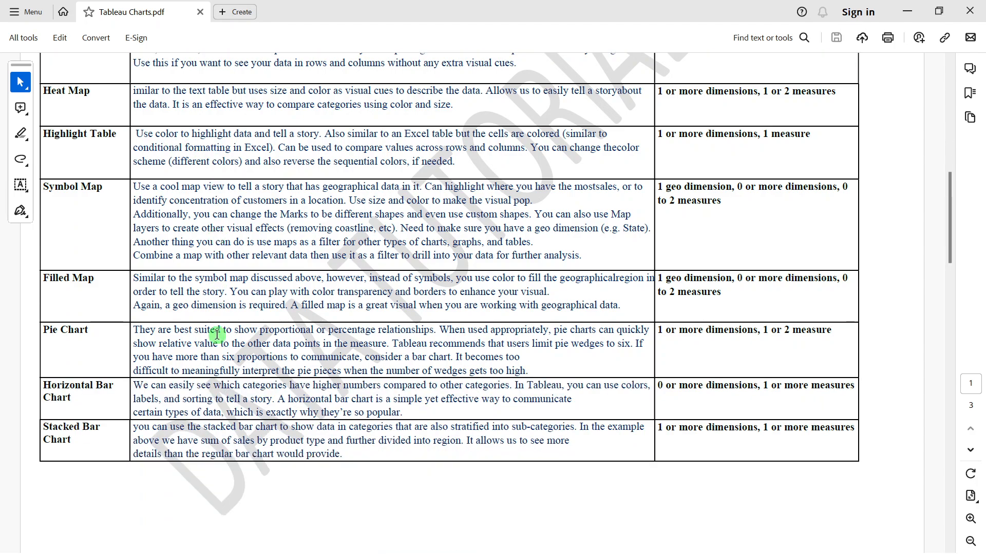
pyautogui.scroll(-2, 218, 336)
pyautogui.scroll(1, 154, 360)
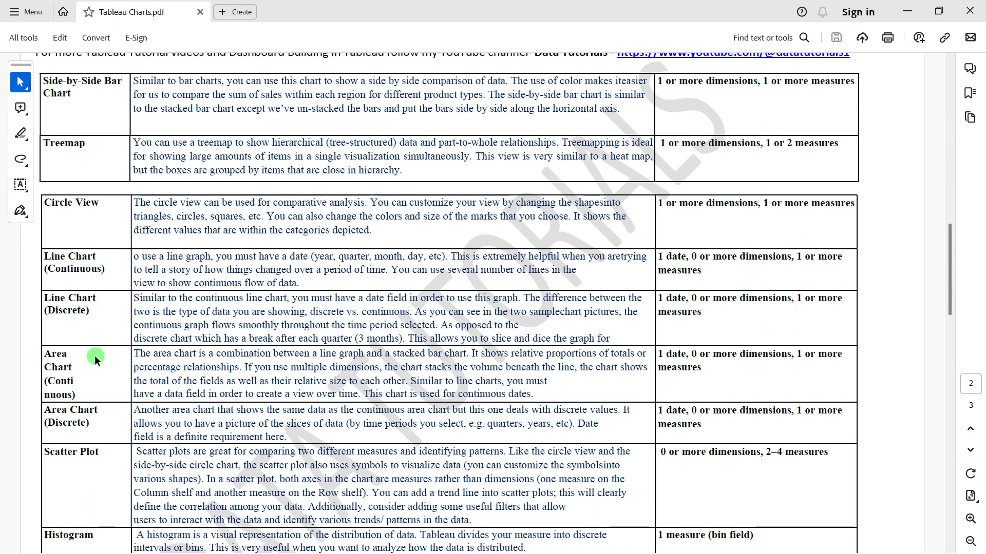
pyautogui.scroll(-10, 96, 360)
pyautogui.scroll(3, 96, 360)
pyautogui.scroll(-1, 89, 328)
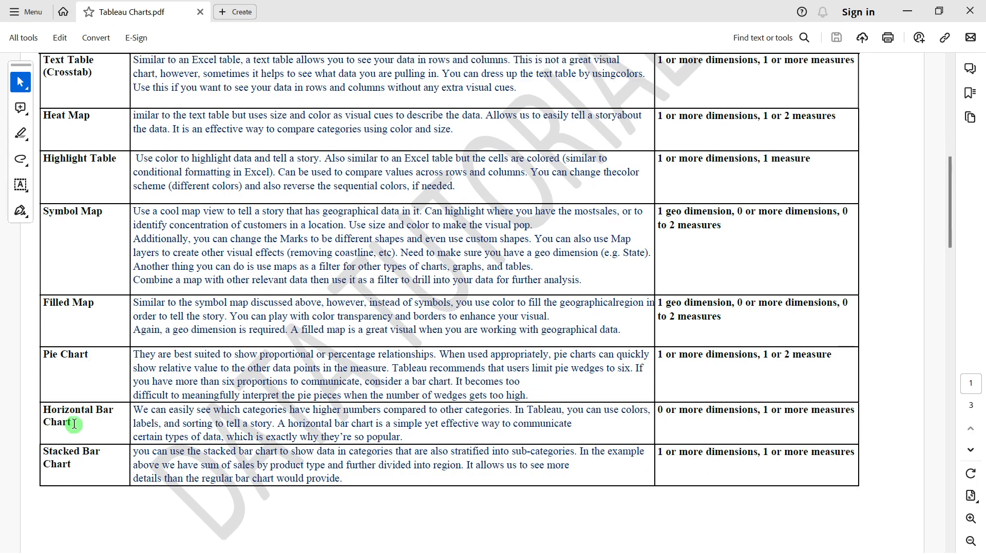
# Step: Read the Horizontal Bar Chart row's usage notes and requirements in the guide, and close the PDF to return to Tableau
pyautogui.moveTo(72, 423); pyautogui.dragTo(38, 410)
pyautogui.moveTo(422, 425); pyautogui.dragTo(155, 412)
pyautogui.scroll(5, 192, 321)
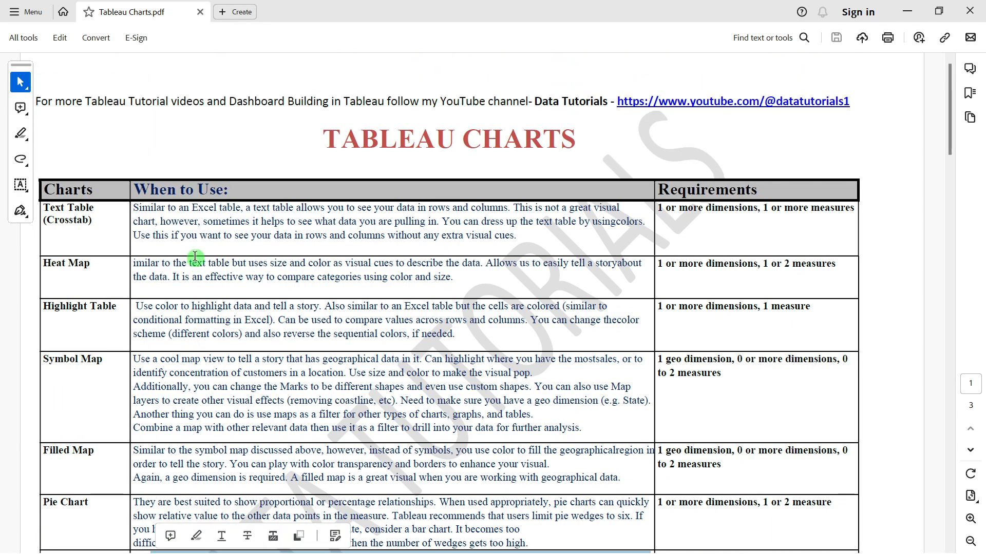
pyautogui.scroll(-5, 383, 354)
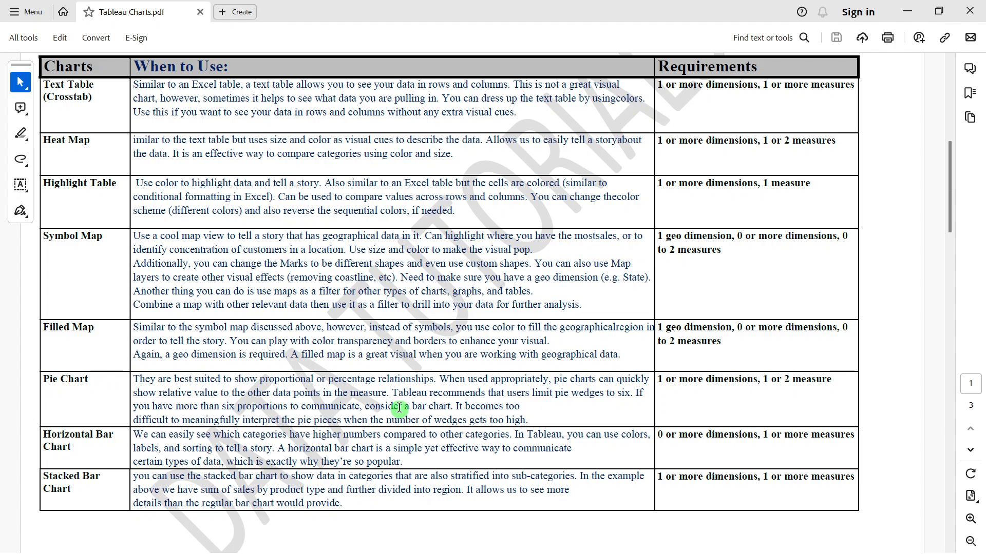
pyautogui.scroll(1, 400, 408)
pyautogui.scroll(-1, 699, 279)
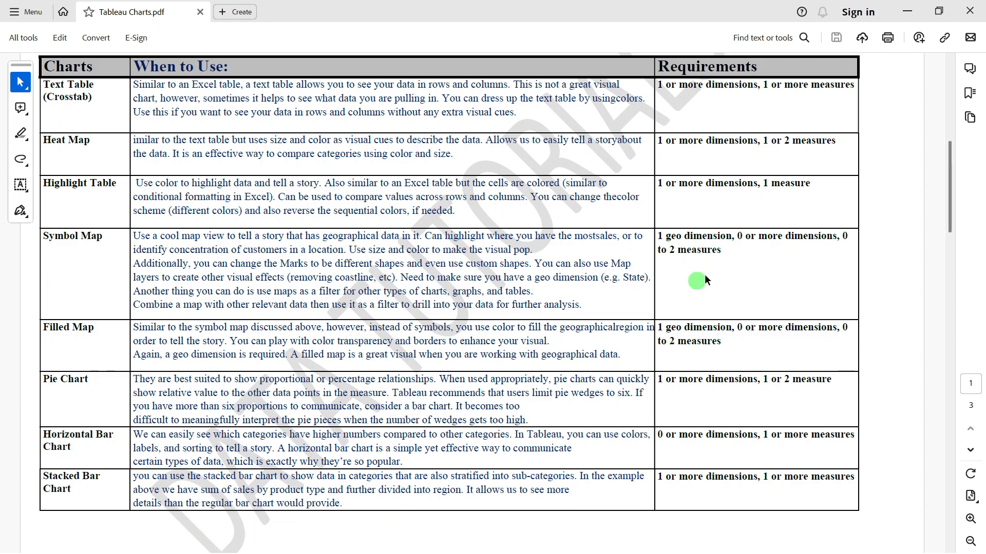
pyautogui.moveTo(664, 440); pyautogui.dragTo(821, 440)
pyautogui.click(696, 63)
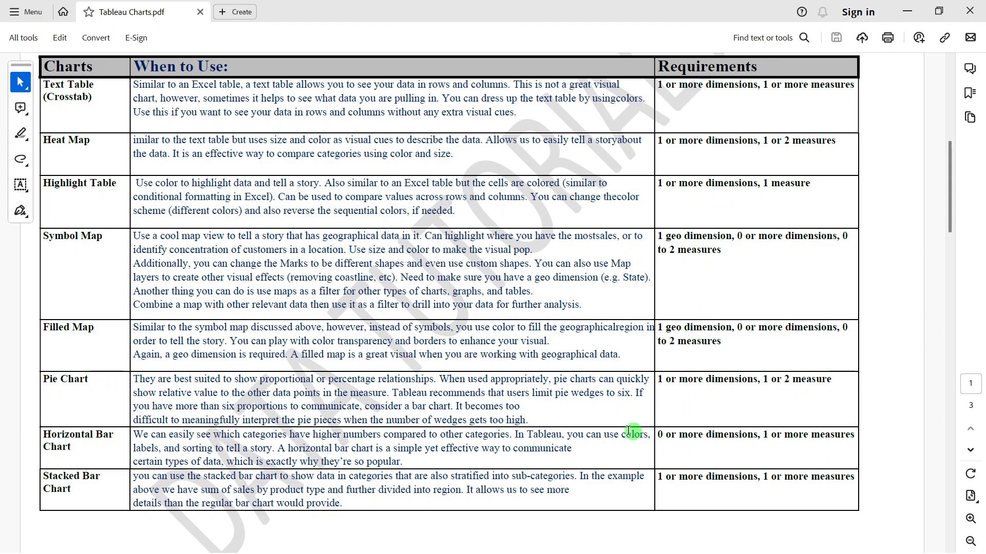
pyautogui.moveTo(85, 438); pyautogui.dragTo(58, 439)
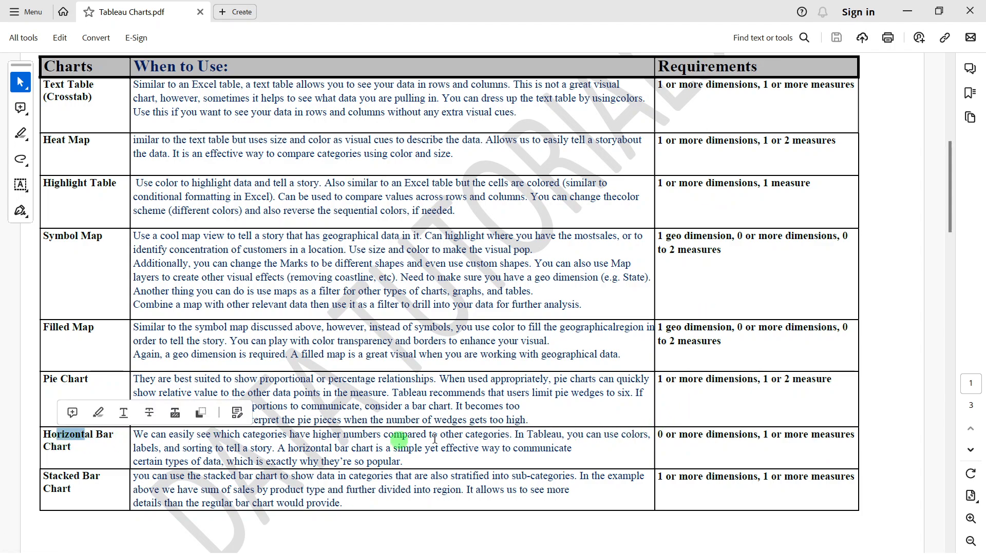
pyautogui.click(669, 443)
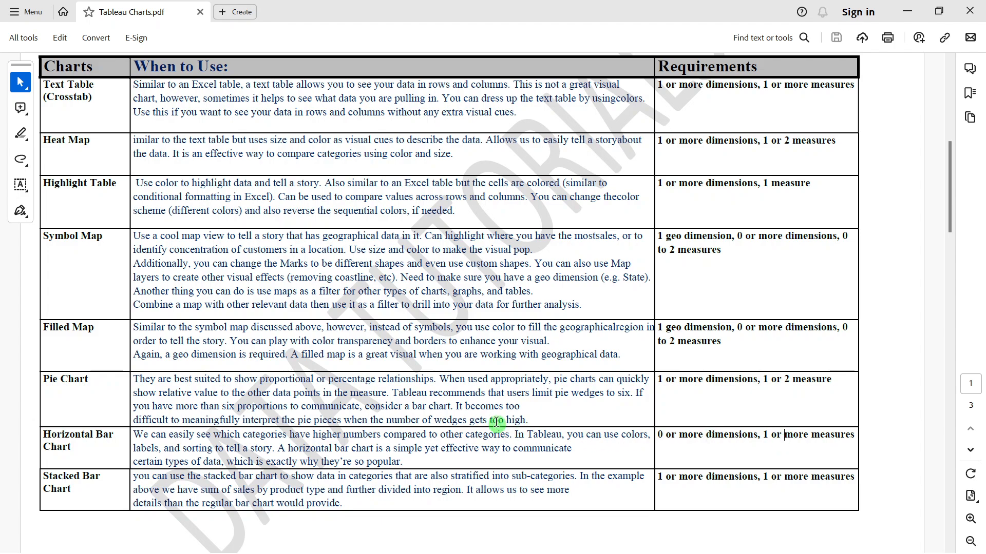
pyautogui.moveTo(414, 476); pyautogui.dragTo(174, 436)
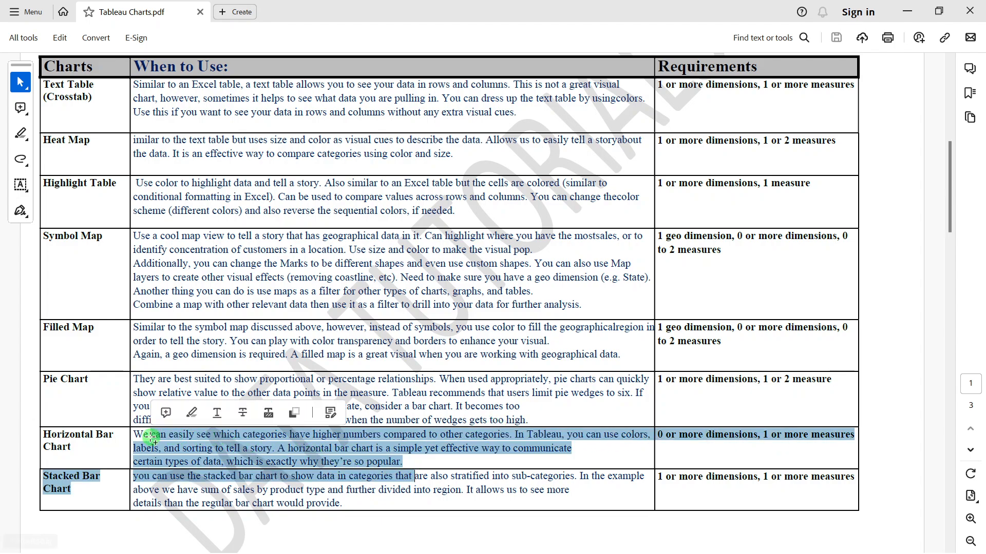
pyautogui.click(156, 438)
pyautogui.scroll(4, 257, 434)
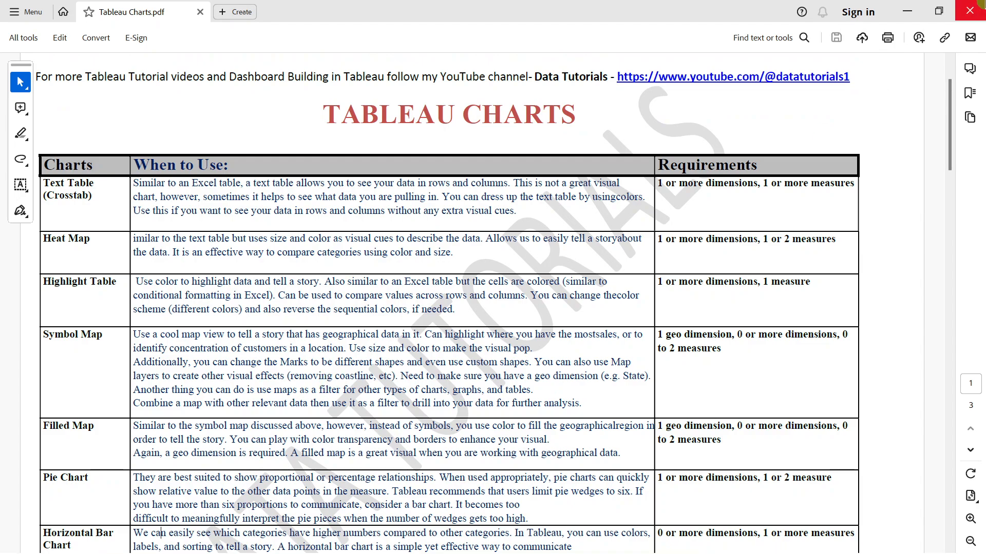
pyautogui.click(970, 10)
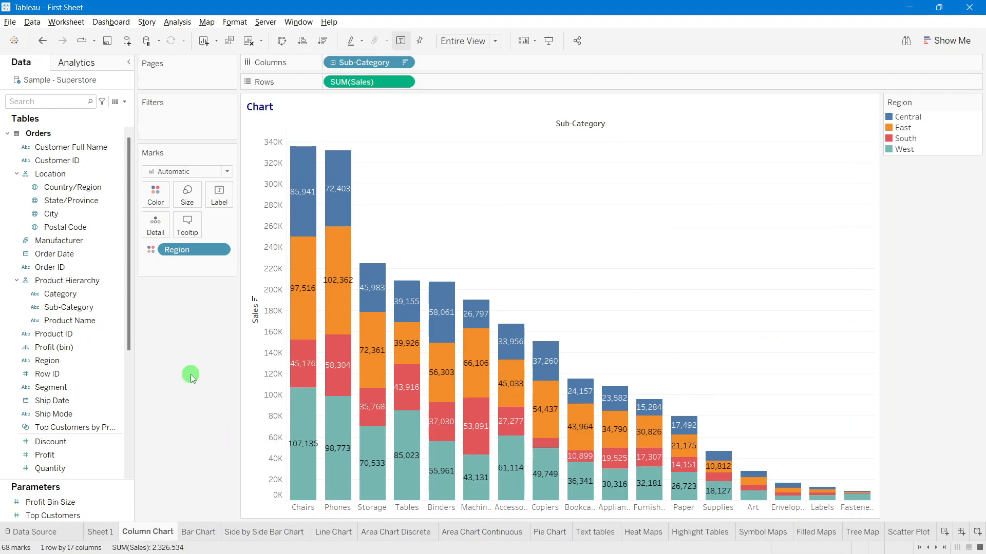
# Step: On the Bar Chart sheet, build a horizontal bar chart with Sub-Category on rows and the sum of Quantity on columns
pyautogui.click(200, 533)
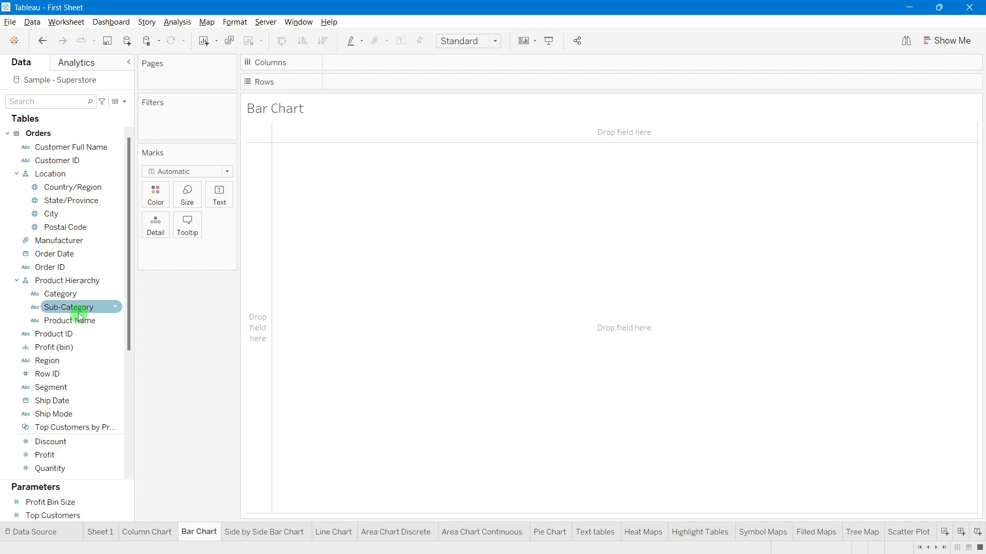
pyautogui.moveTo(80, 314); pyautogui.dragTo(250, 316)
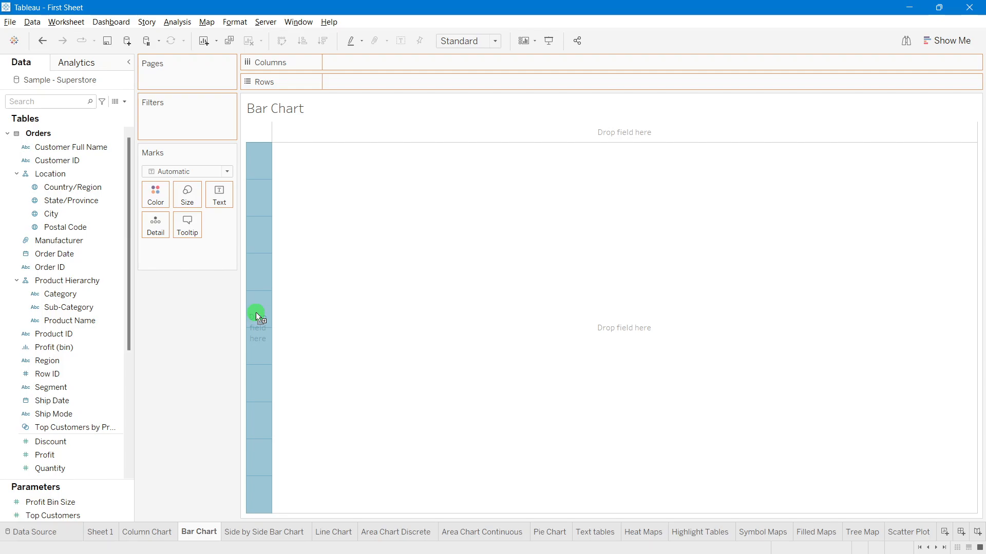
pyautogui.moveTo(257, 314); pyautogui.dragTo(256, 314)
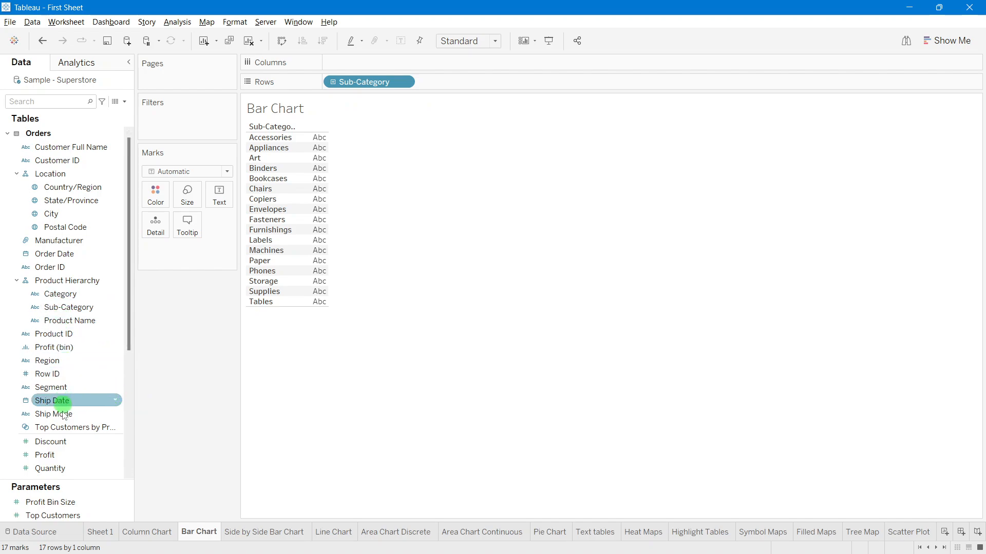
pyautogui.scroll(-3, 56, 467)
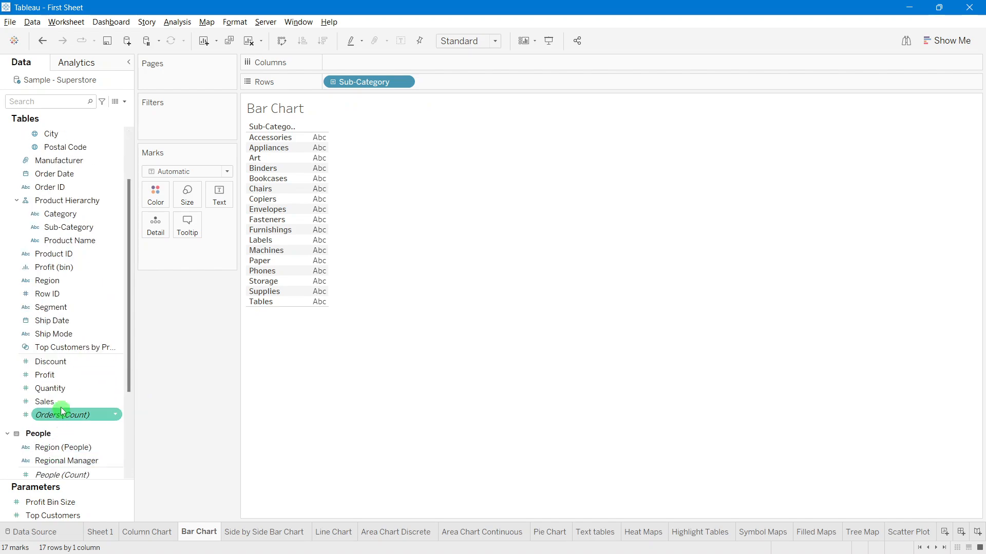
pyautogui.moveTo(51, 389); pyautogui.dragTo(384, 63)
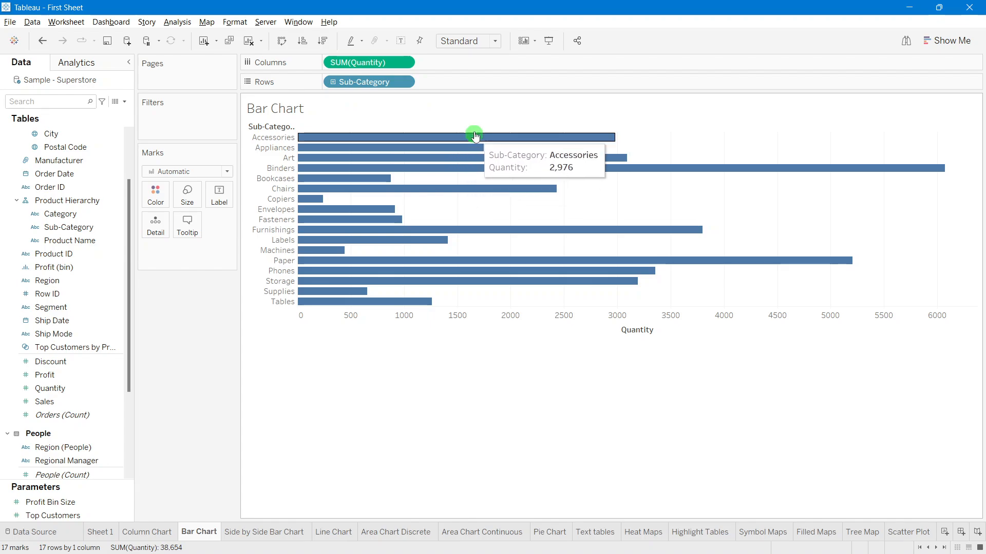
# Step: Compare the Fit Height and Standard view fits, and set the bar chart's fit to Entire View
pyautogui.click(495, 41)
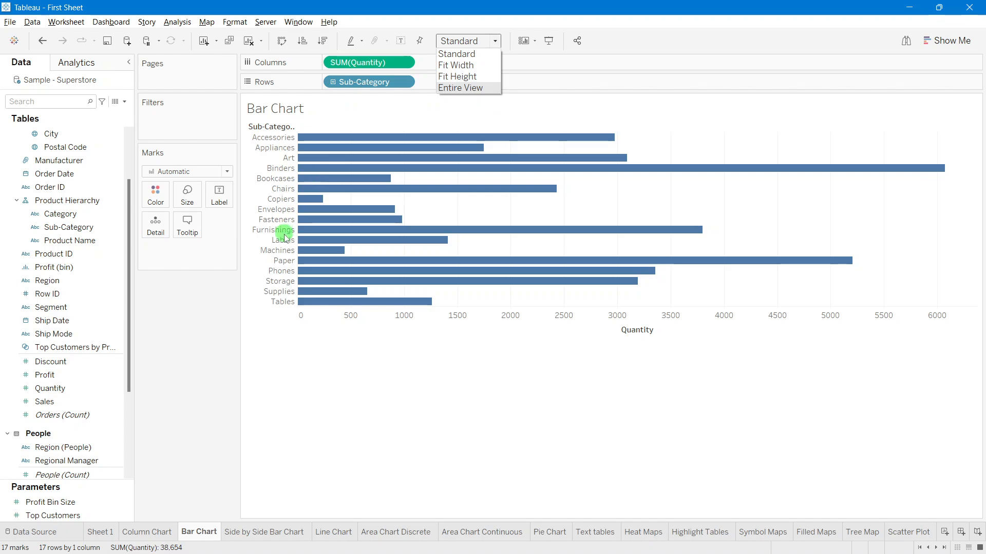
pyautogui.click(461, 76)
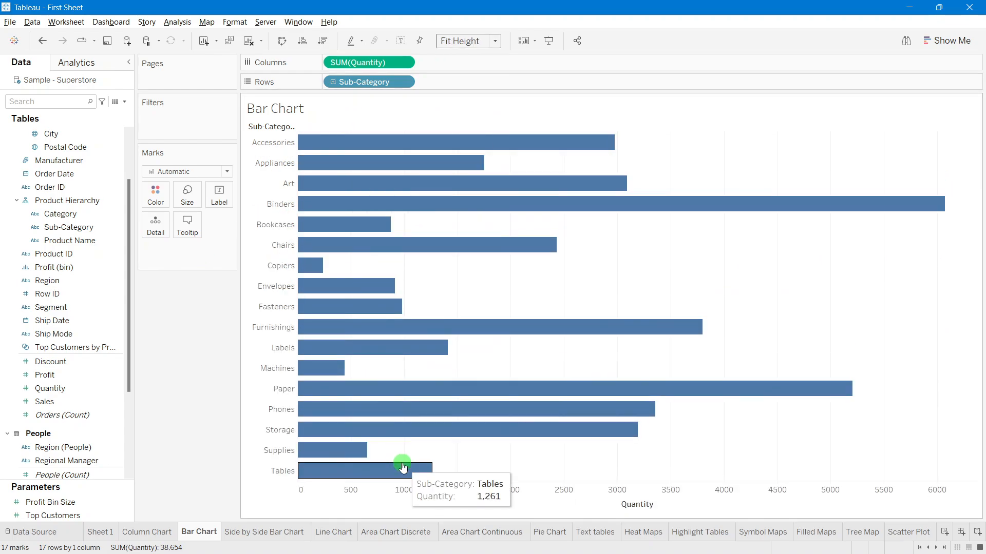
pyautogui.click(464, 40)
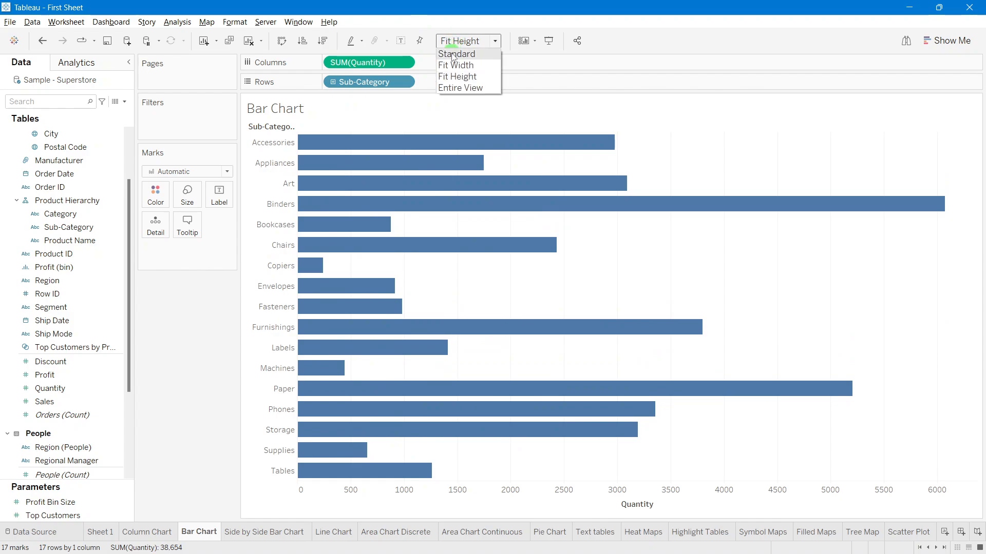
pyautogui.click(455, 54)
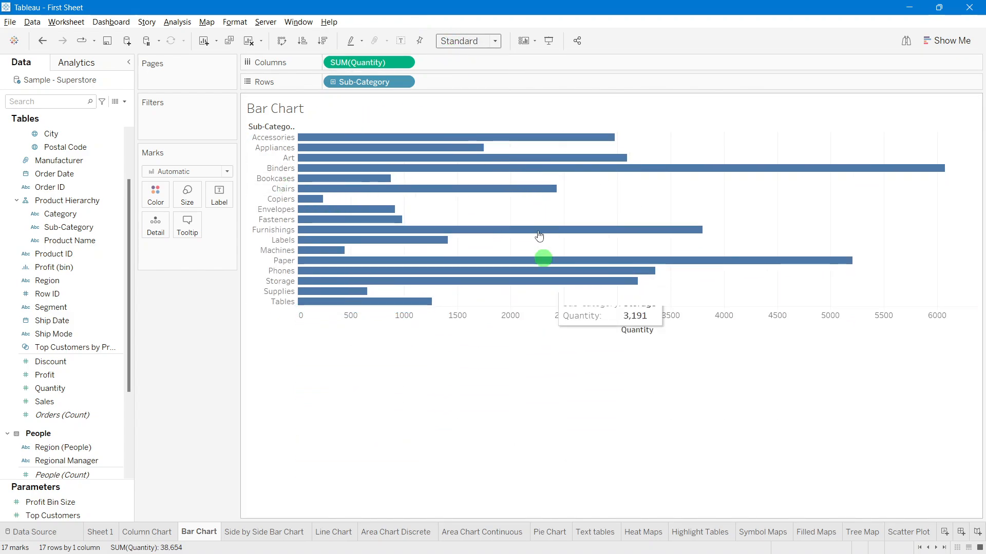
pyautogui.click(468, 41)
pyautogui.click(467, 84)
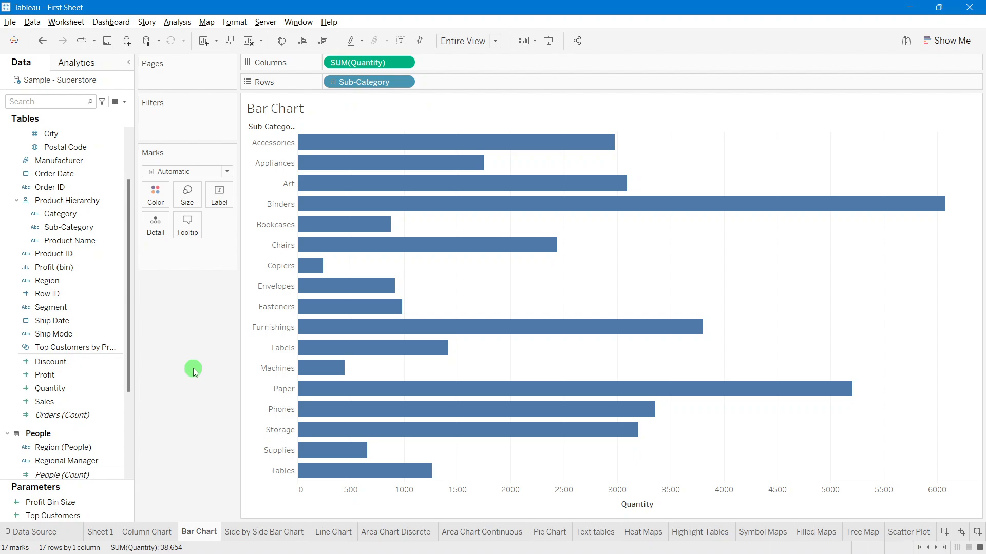
# Step: Try descending, ascending and unsorted orders for the bars, and leave the sub-categories sorted by Quantity in descending order
pyautogui.click(323, 41)
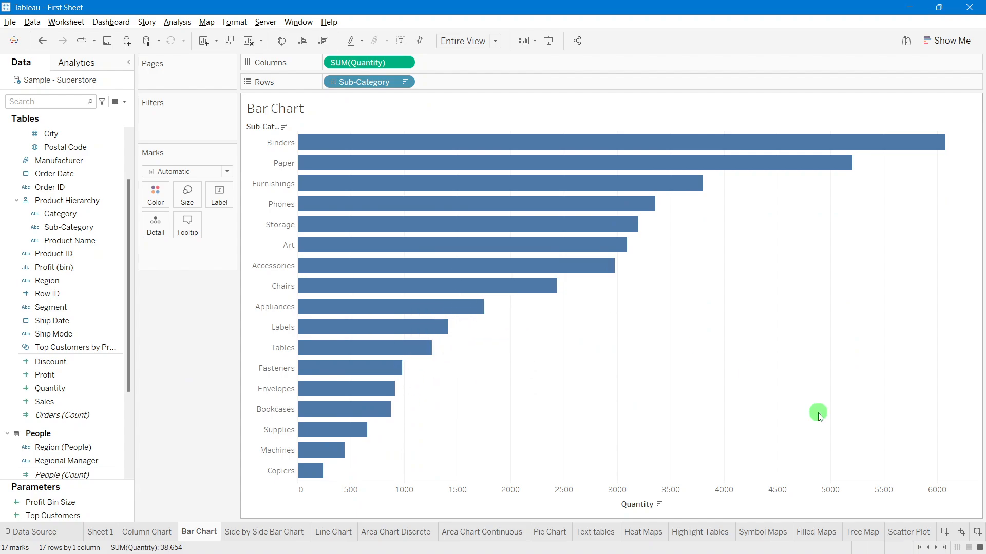
pyautogui.click(303, 41)
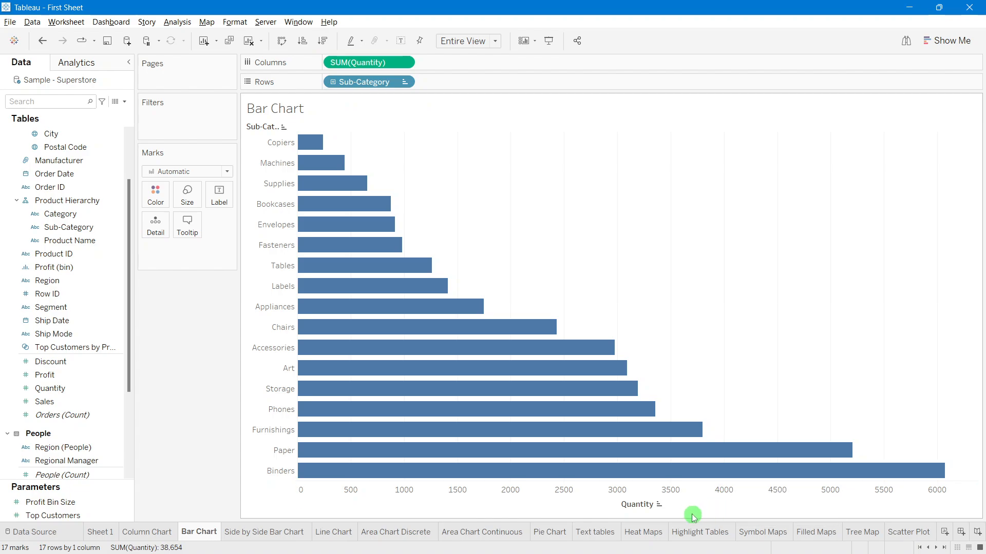
pyautogui.click(659, 506)
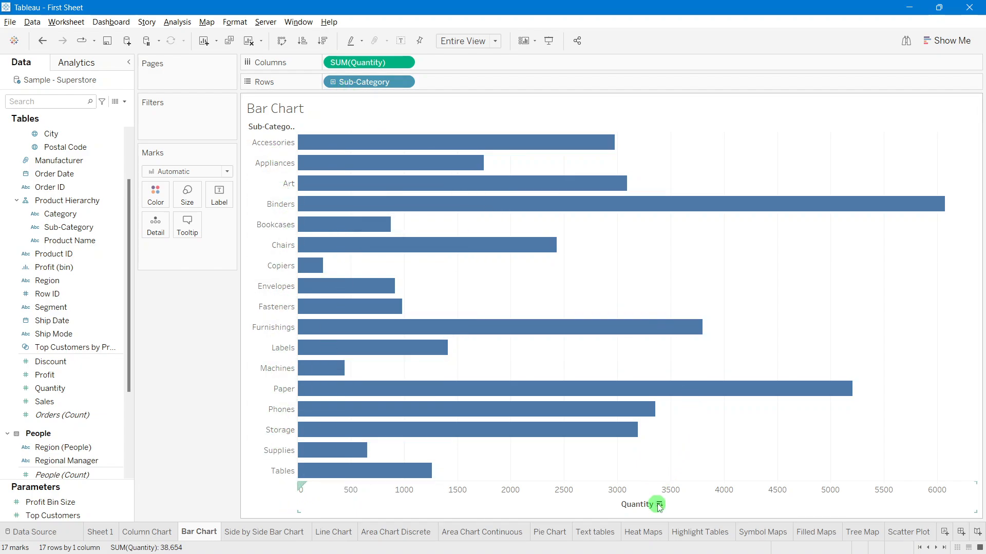
pyautogui.click(659, 504)
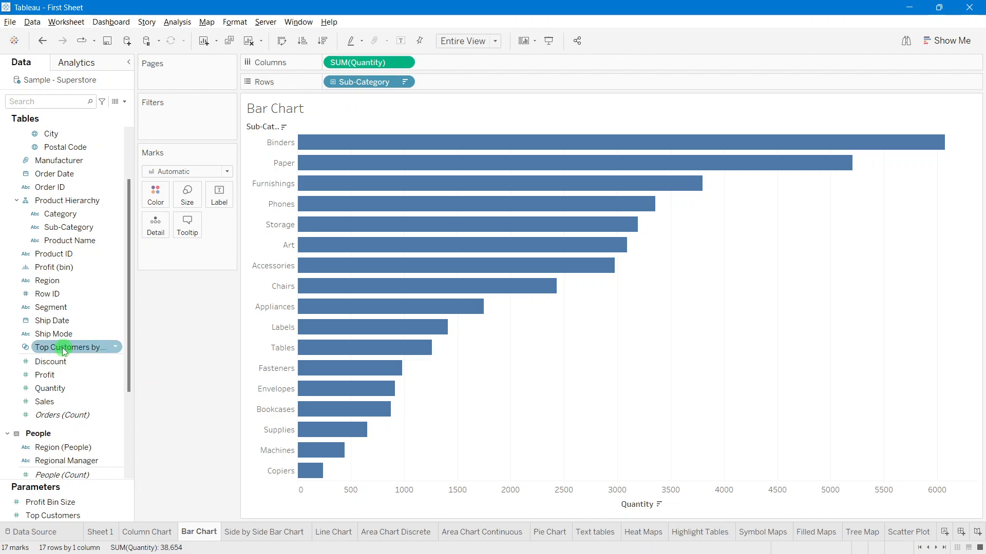
# Step: Color the bars by Category, and highlight Furniture, Office Supplies and Technology in turn before clearing the highlight
pyautogui.scroll(3, 48, 346)
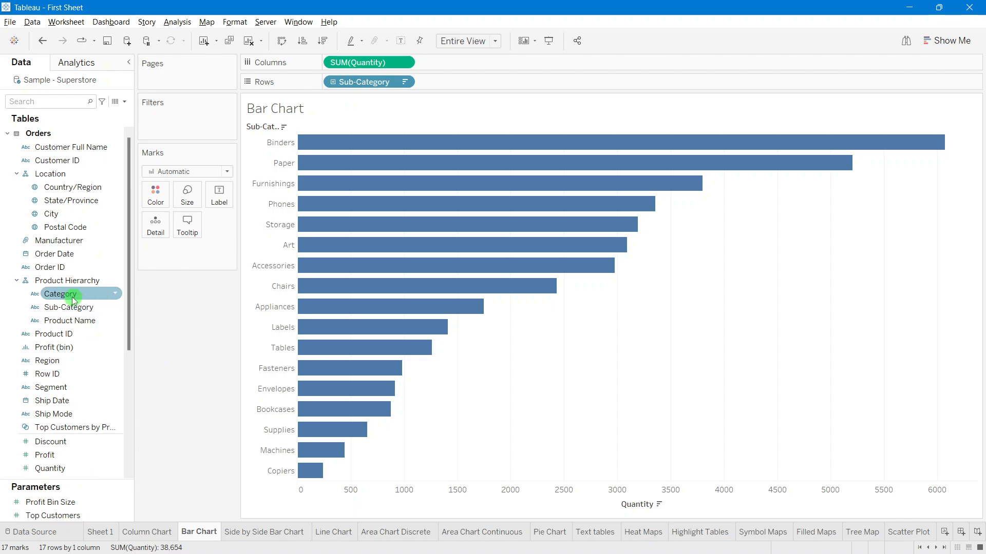
pyautogui.moveTo(68, 293); pyautogui.dragTo(153, 193)
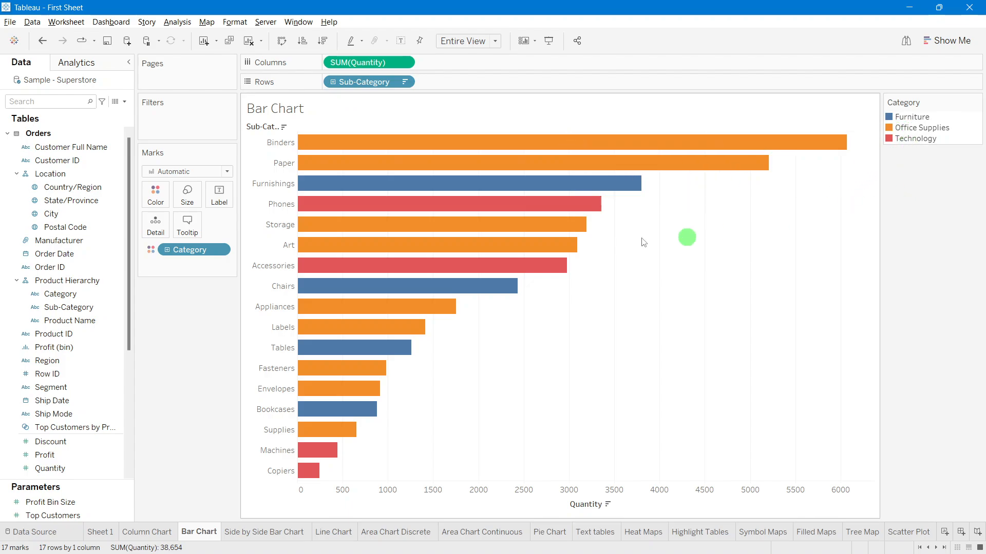
pyautogui.click(913, 119)
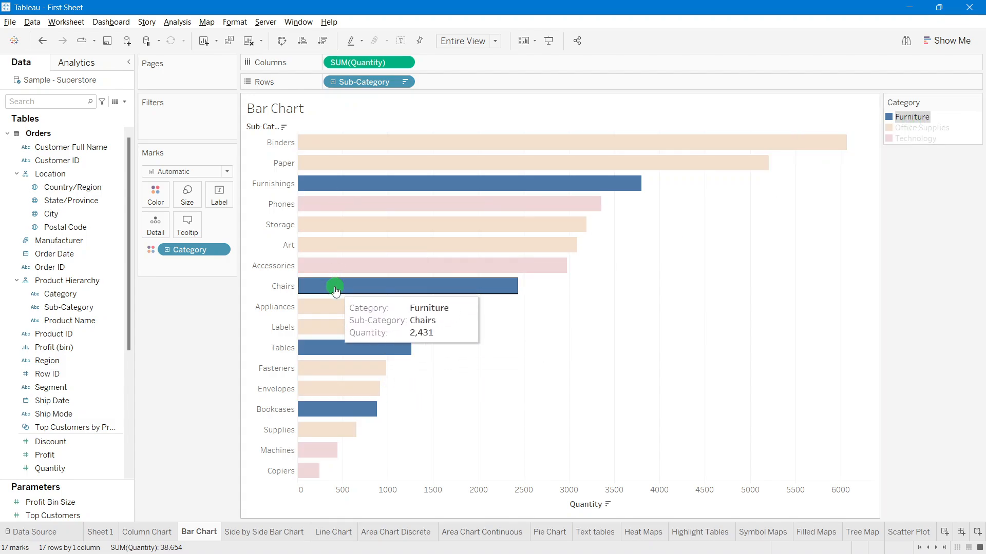
pyautogui.click(918, 129)
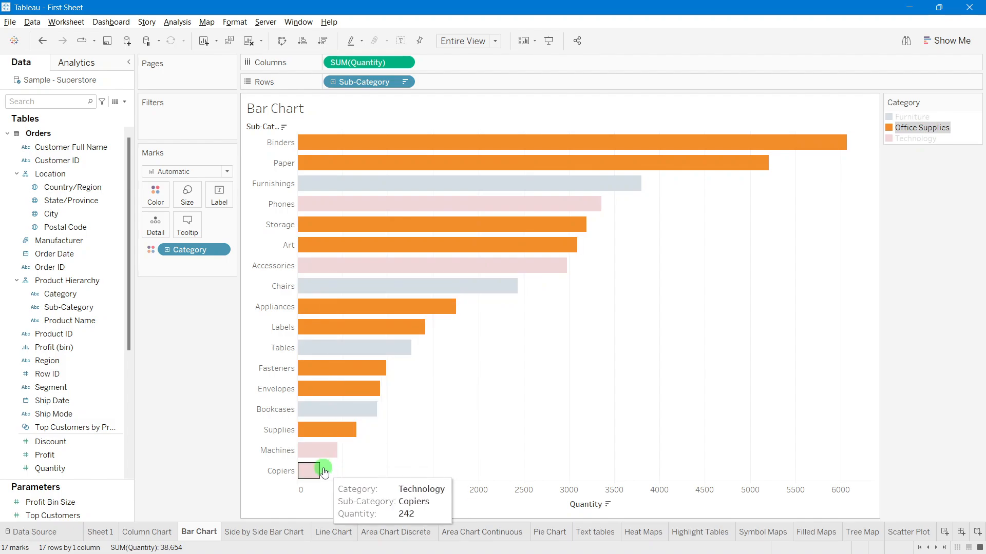
pyautogui.click(925, 138)
pyautogui.click(958, 325)
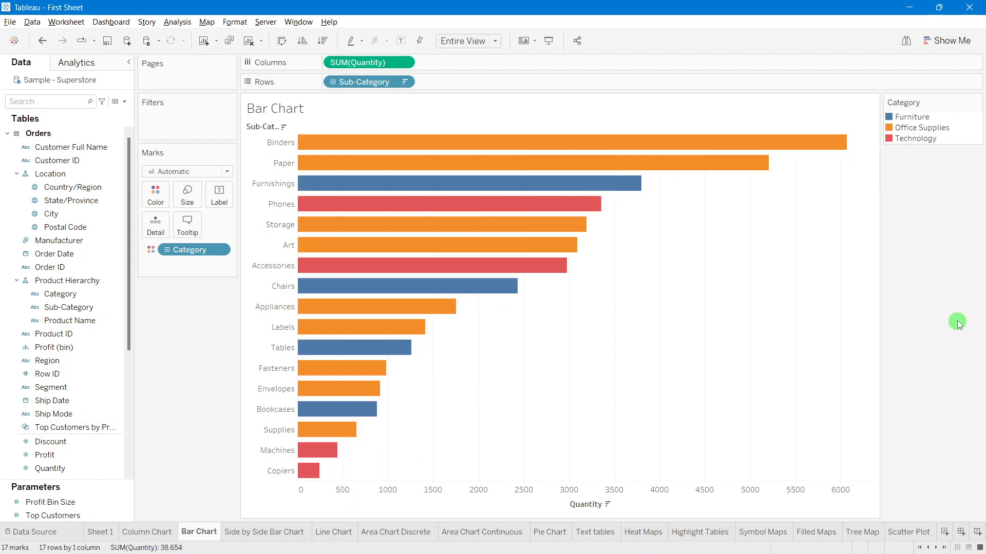
pyautogui.moveTo(314, 162)
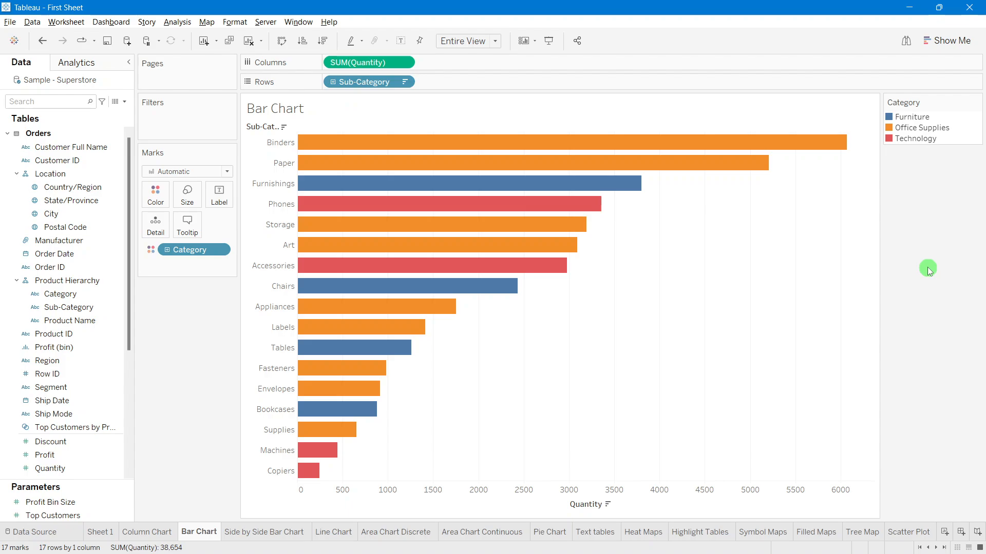
# Step: Remove Category from the marks' color, check the Region coloring on the Column Chart sheet, and return to the Bar Chart sheet
pyautogui.moveTo(185, 253); pyautogui.dragTo(187, 312)
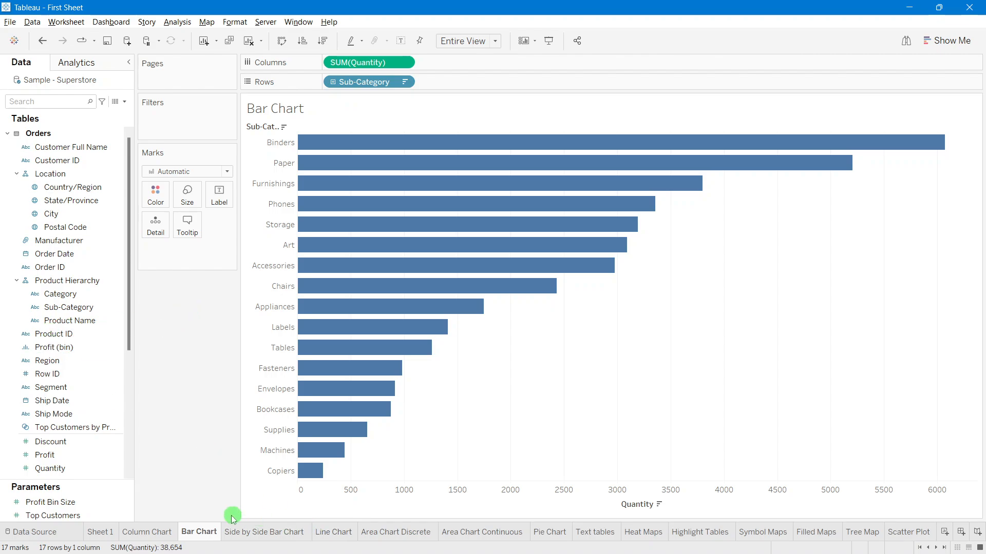
pyautogui.click(164, 532)
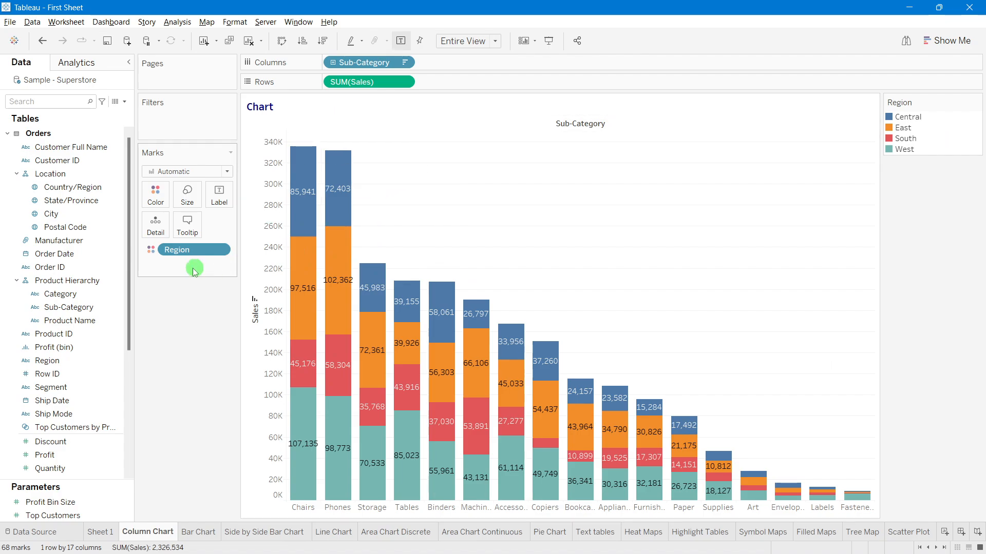
pyautogui.click(193, 532)
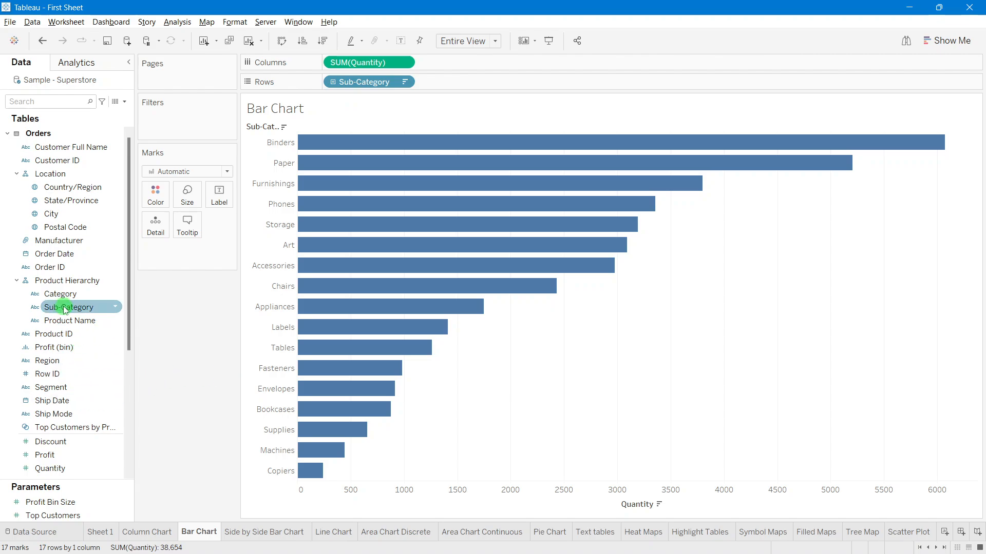
# Step: Look through the Orders fields and color the bars by Segment to stack each sub-category's quantity
pyautogui.scroll(-5, 66, 308)
pyautogui.scroll(5, 77, 307)
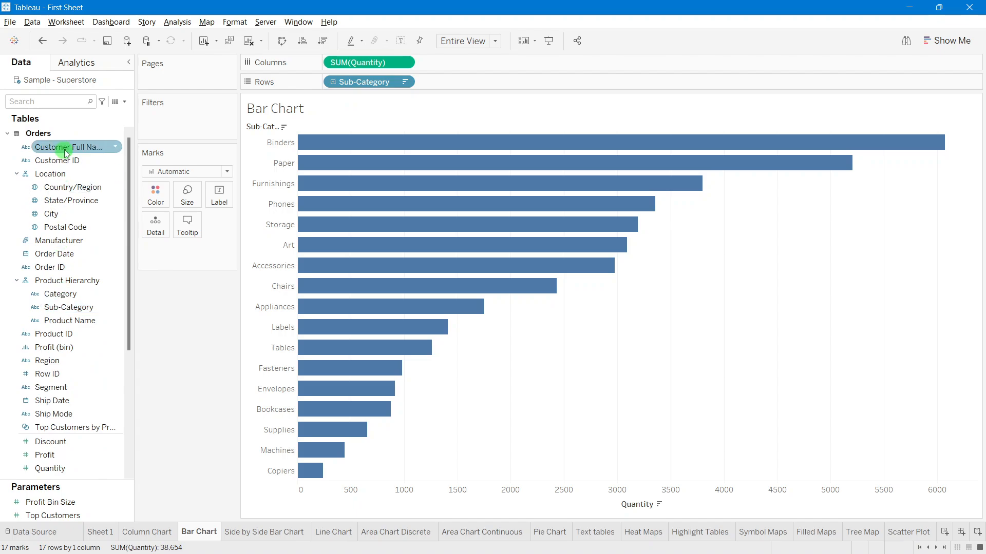
pyautogui.scroll(-5, 97, 398)
pyautogui.scroll(5, 97, 396)
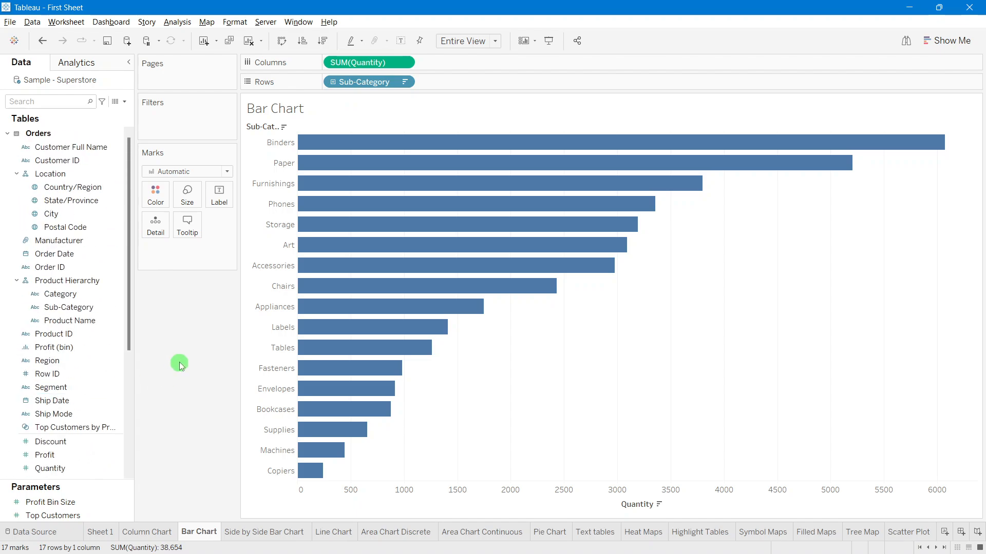
pyautogui.click(94, 356)
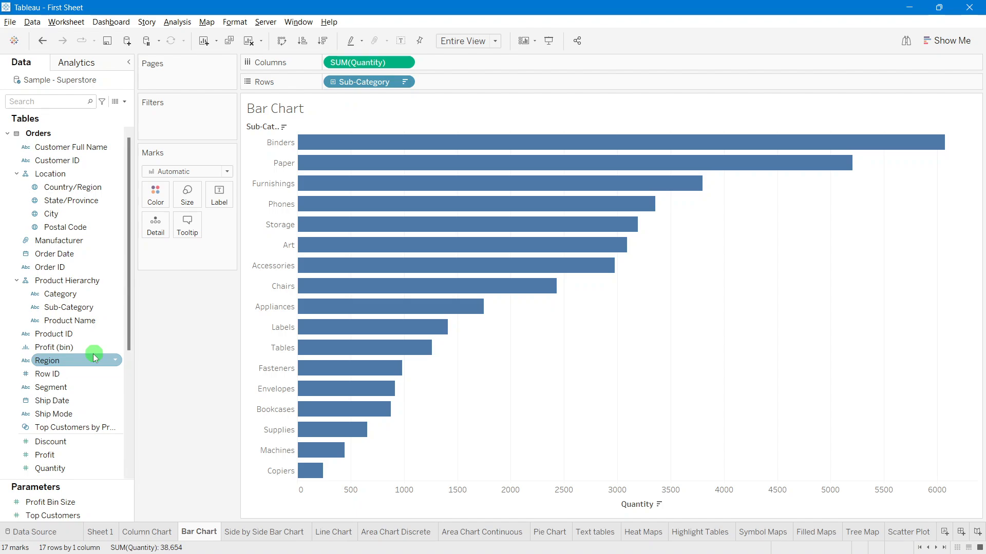
pyautogui.moveTo(94, 353); pyautogui.dragTo(153, 203)
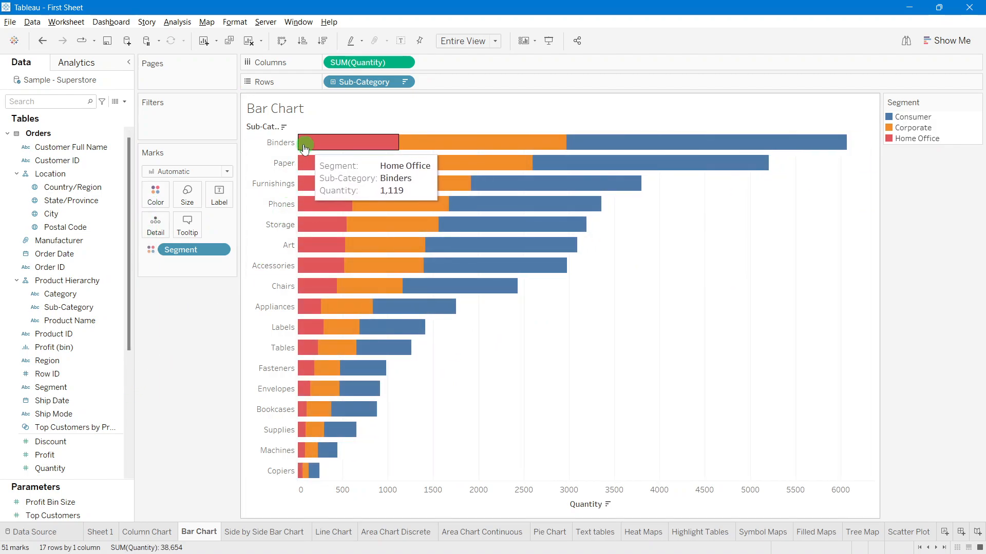
# Step: Highlight the Binders row, clear the highlight, and inspect the Quantity tooltips of its Home Office, Corporate and Consumer segments
pyautogui.click(282, 147)
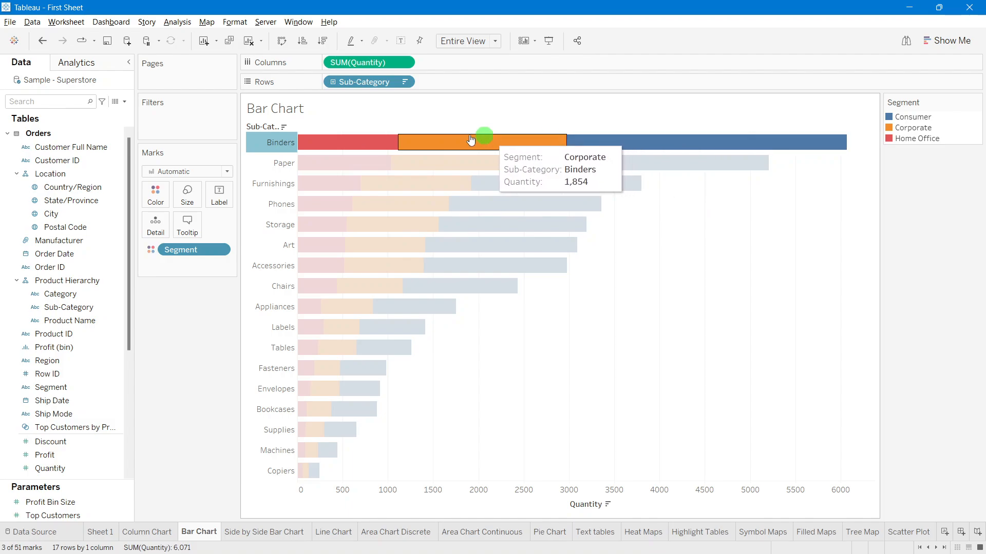
pyautogui.click(187, 330)
pyautogui.moveTo(352, 149)
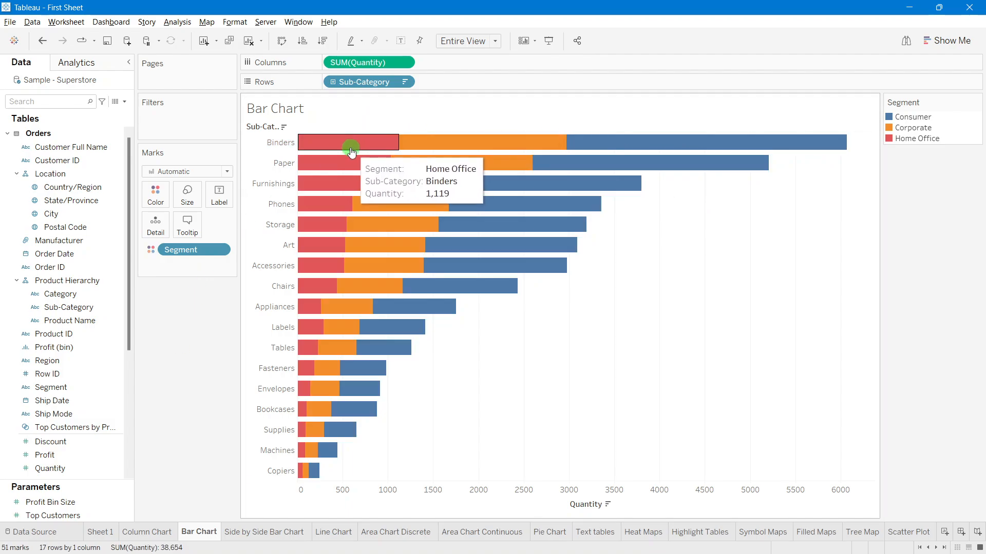
pyautogui.moveTo(439, 150)
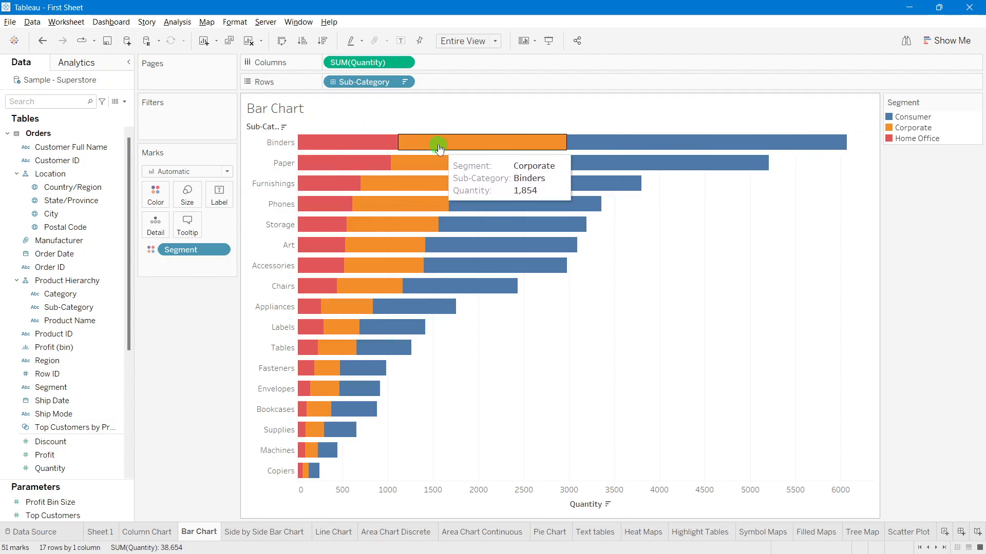
pyautogui.moveTo(624, 139)
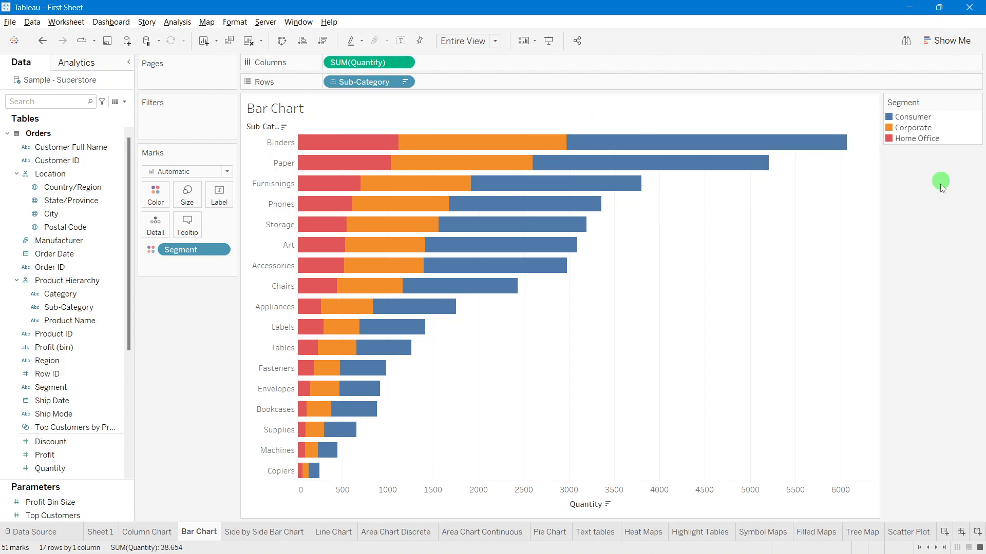
pyautogui.moveTo(316, 436)
# Step: Highlight the Consumer, Corporate and Home Office segments in turn across all bars, and clear the highlight
pyautogui.click(909, 117)
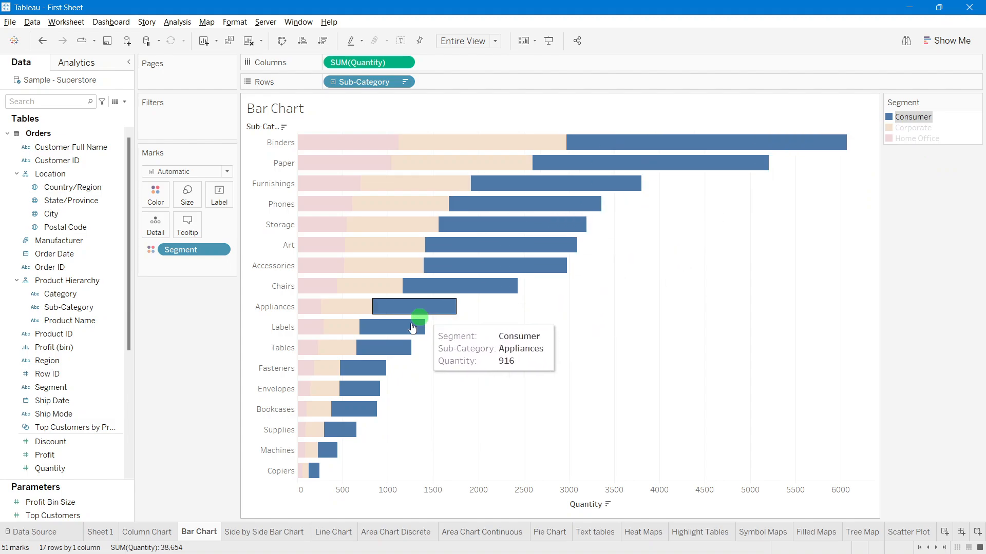
pyautogui.click(917, 128)
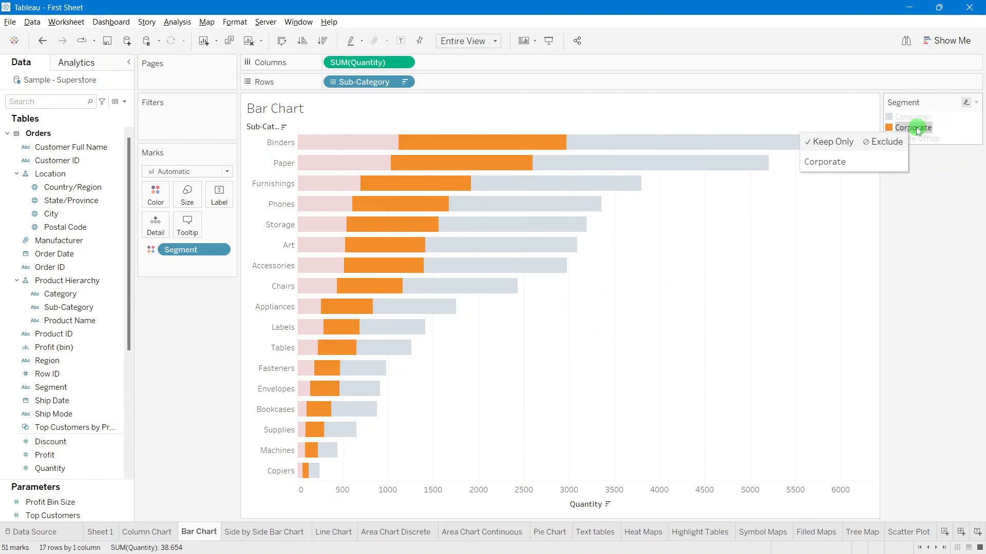
pyautogui.click(919, 139)
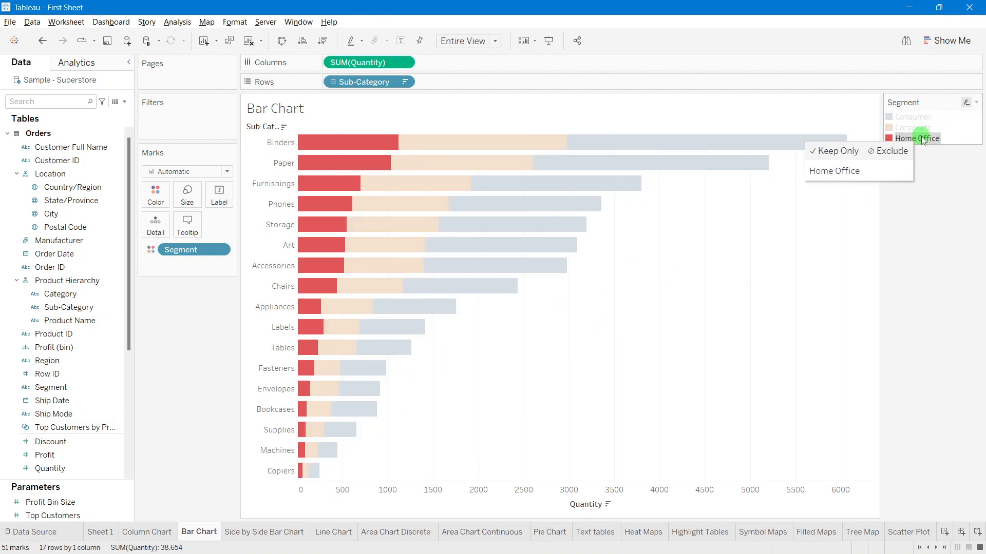
pyautogui.click(941, 190)
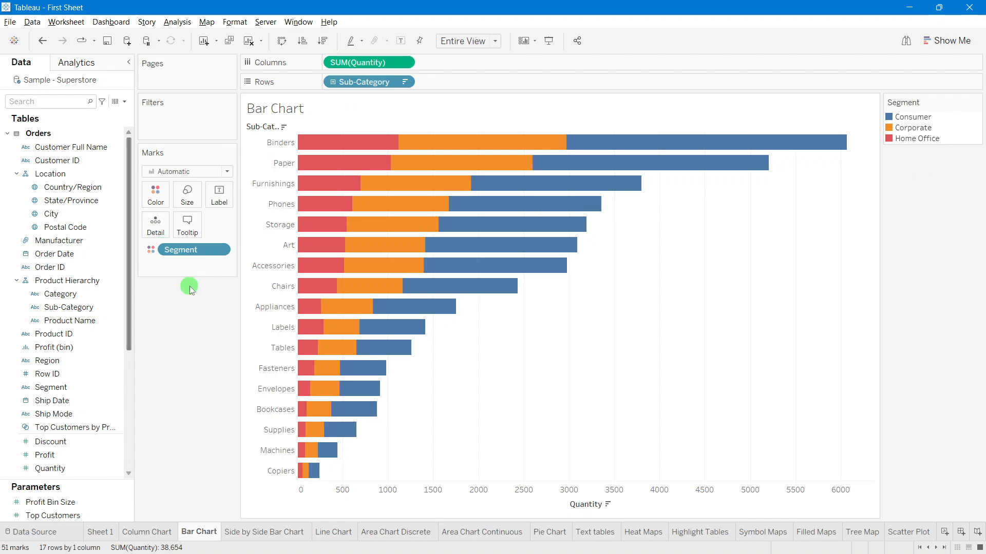
# Step: Show the Quantity values as mark labels on the stacked bars
pyautogui.moveTo(399, 156)
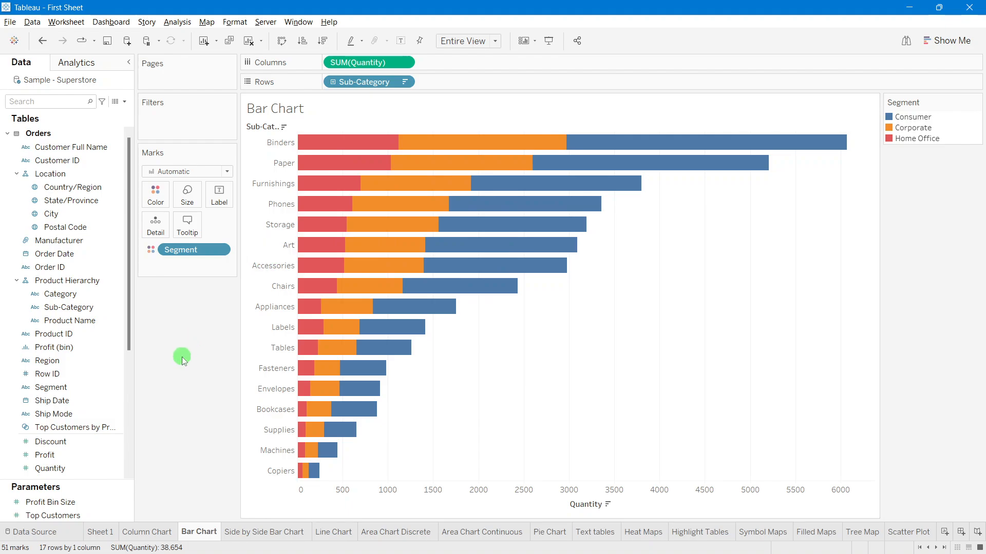
pyautogui.moveTo(381, 137)
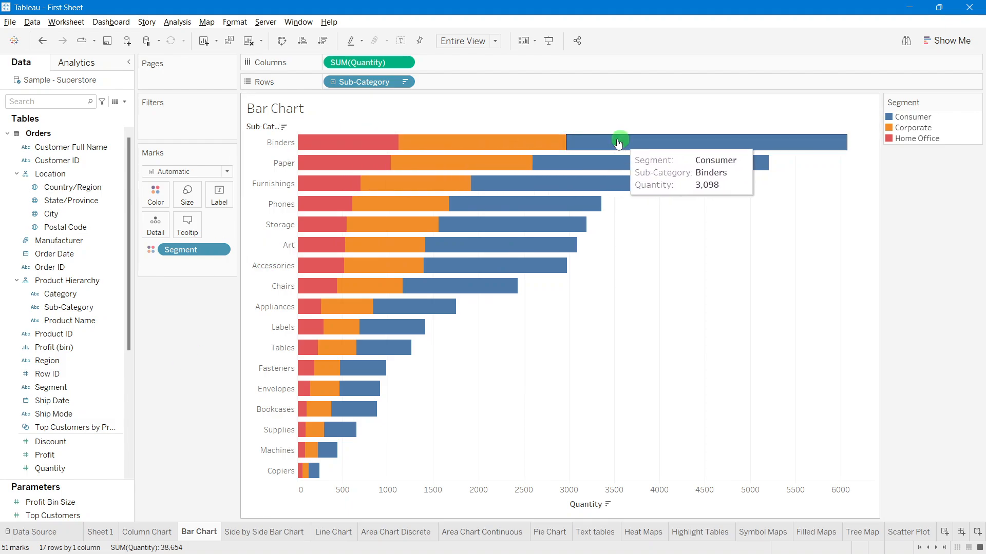
pyautogui.click(402, 43)
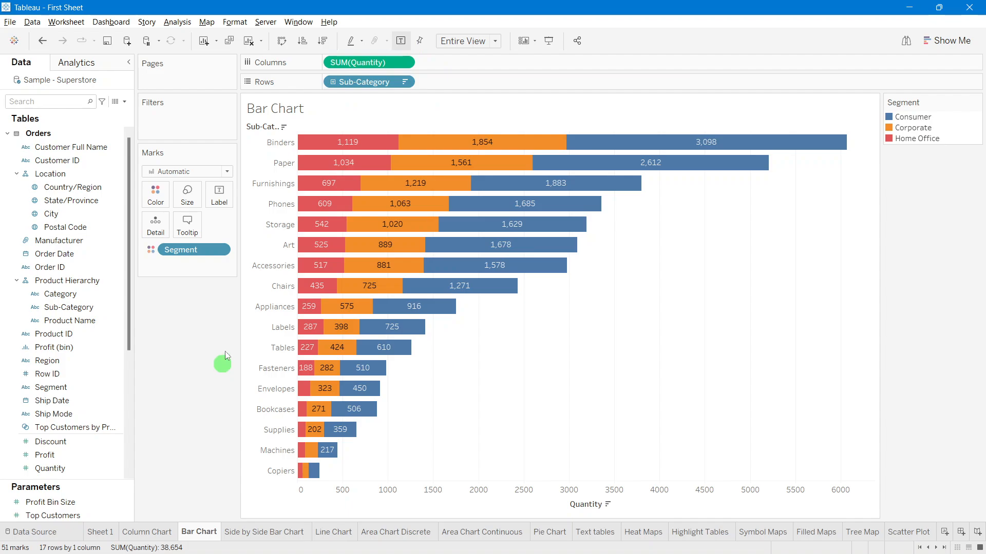
pyautogui.moveTo(348, 147)
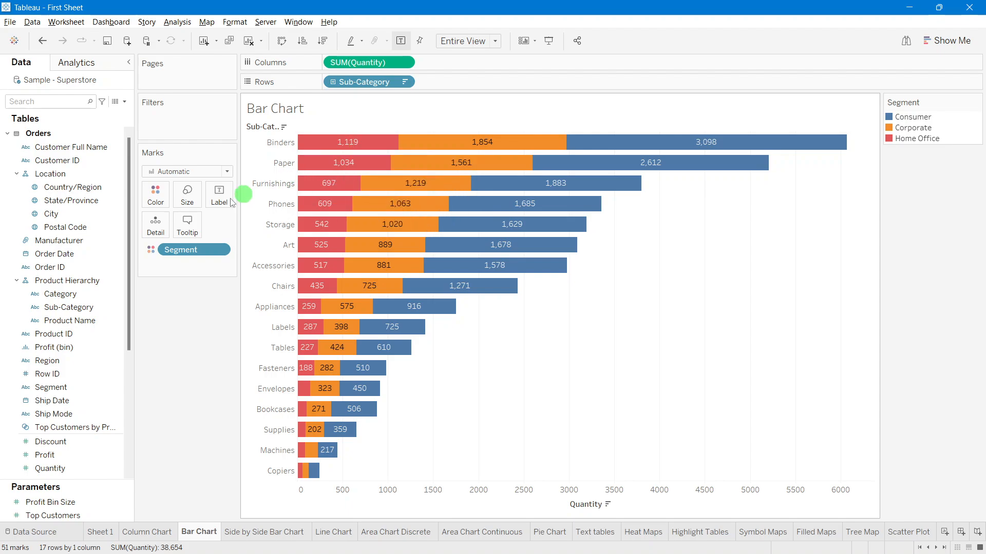
# Step: Edit the bars' tooltip and delete the Segment line from its text
pyautogui.click(188, 224)
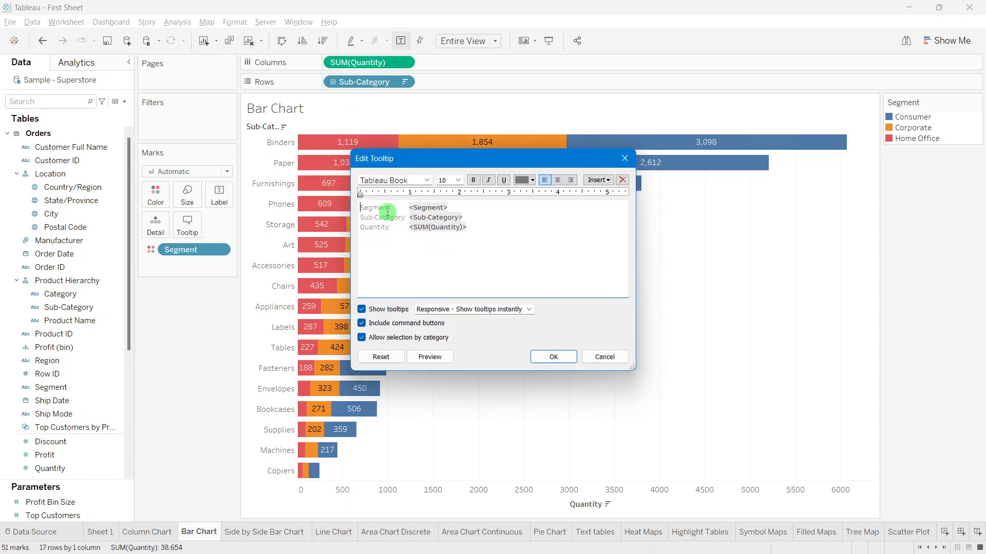
pyautogui.moveTo(466, 211); pyautogui.dragTo(359, 208)
pyautogui.press('Delete')
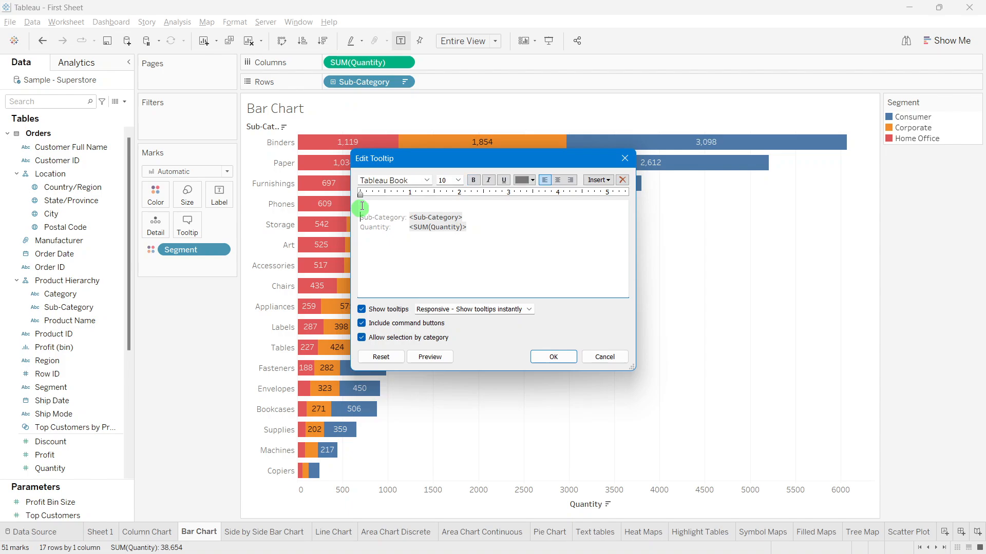
pyautogui.press('Delete')
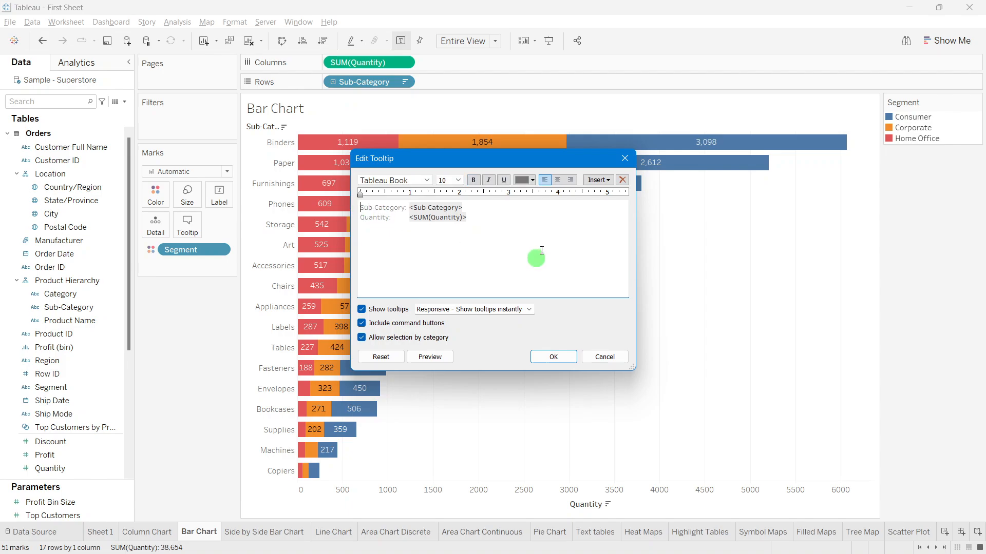
# Step: Format the remaining tooltip text in bold Tw Cen MT Condensed Extra Bold, color it dark blue, and apply the changes
pyautogui.moveTo(535, 255); pyautogui.dragTo(360, 205)
pyautogui.click(474, 179)
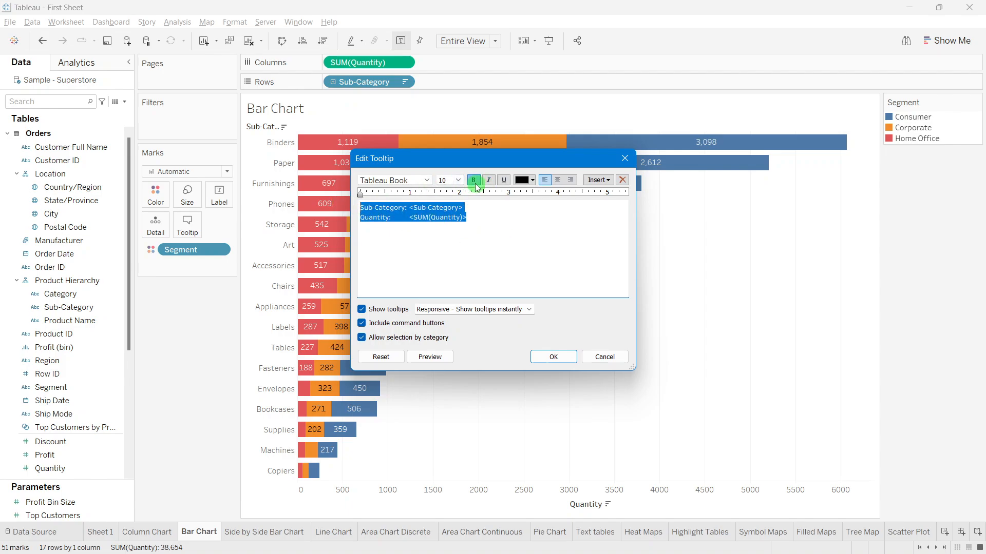
pyautogui.click(427, 181)
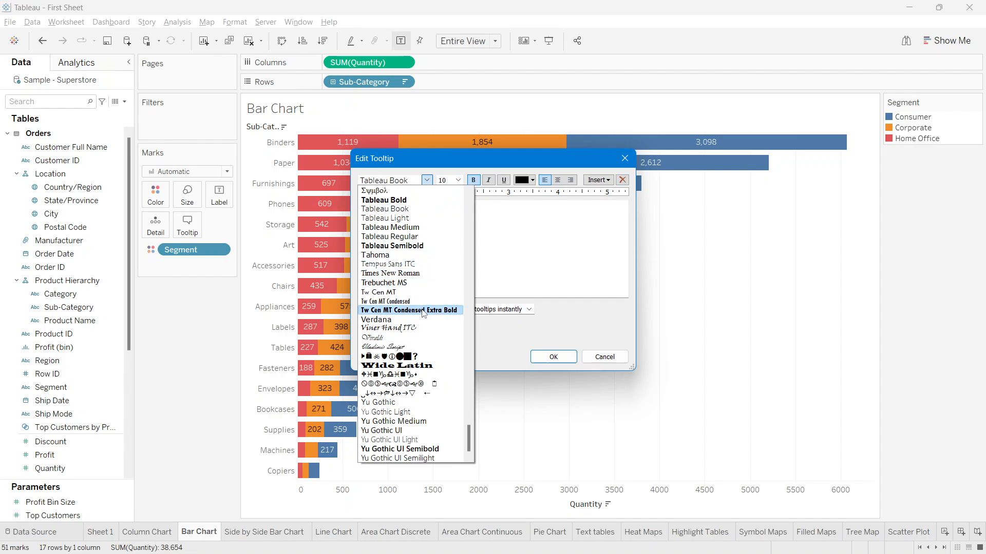
pyautogui.click(425, 311)
pyautogui.click(532, 180)
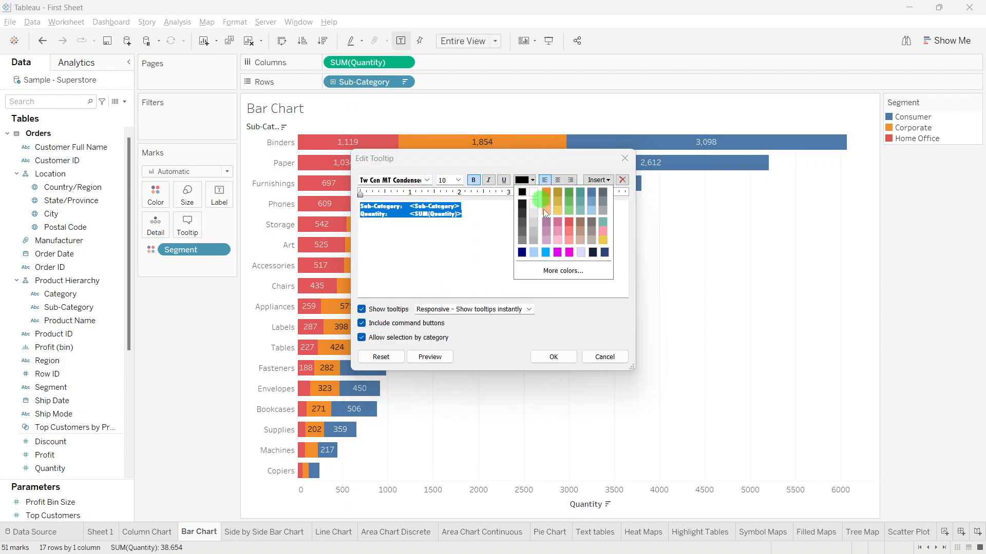
pyautogui.click(604, 251)
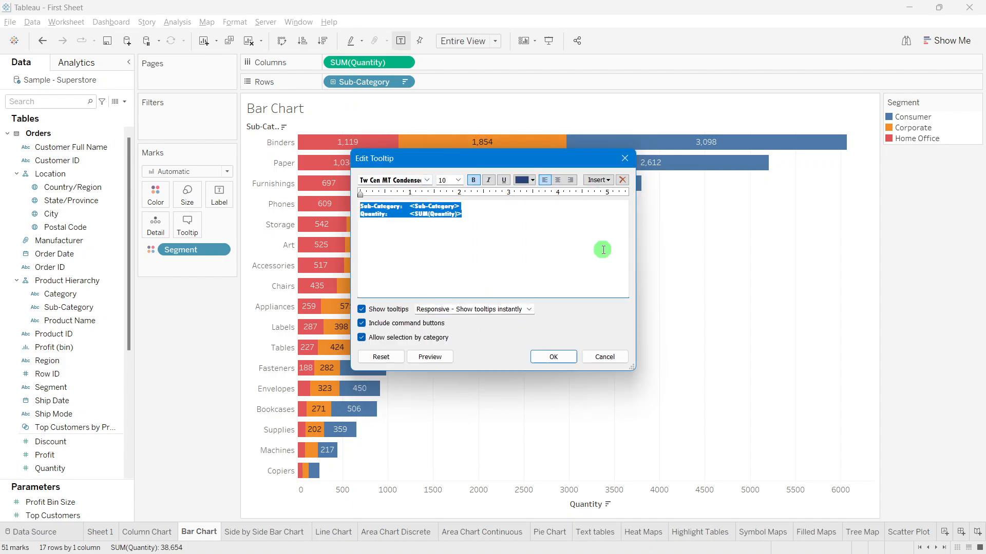
pyautogui.click(576, 356)
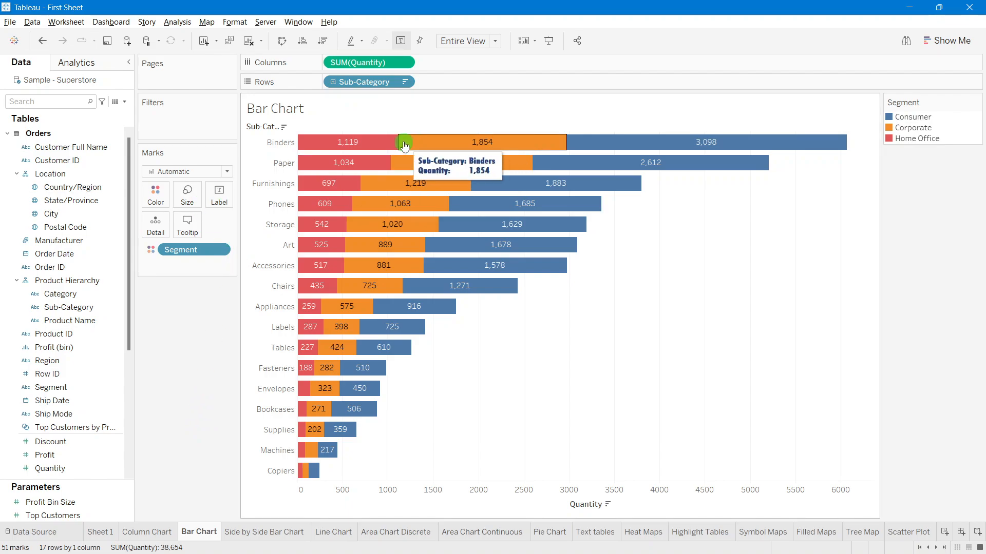
pyautogui.click(195, 201)
pyautogui.moveTo(247, 224)
pyautogui.mouseDown()
pyautogui.moveTo(201, 229)
pyautogui.moveTo(275, 230)
pyautogui.moveTo(247, 226)
pyautogui.mouseUp()
pyautogui.click(222, 303)
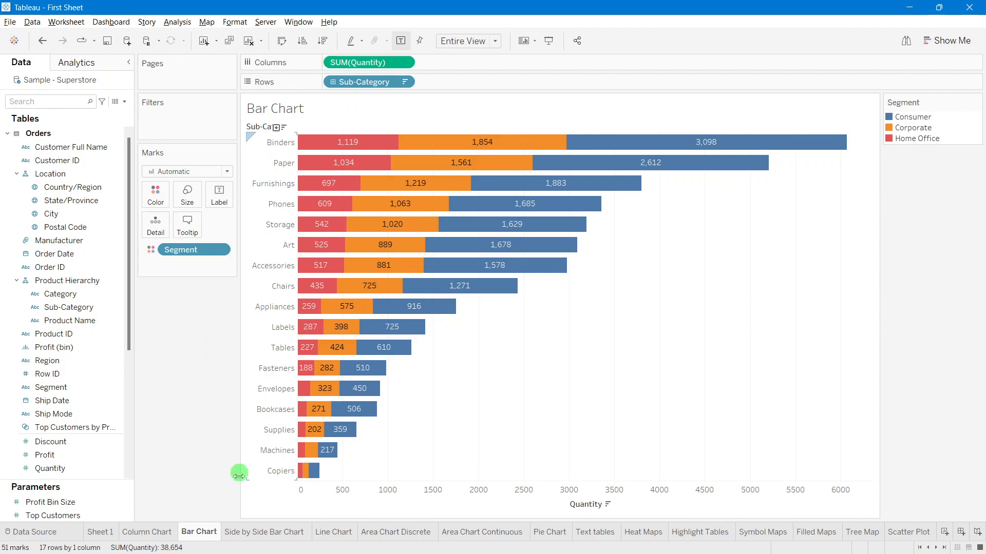
# Step: Go to the Side by Side Bar Chart sheet and add Category to the rows
pyautogui.click(242, 530)
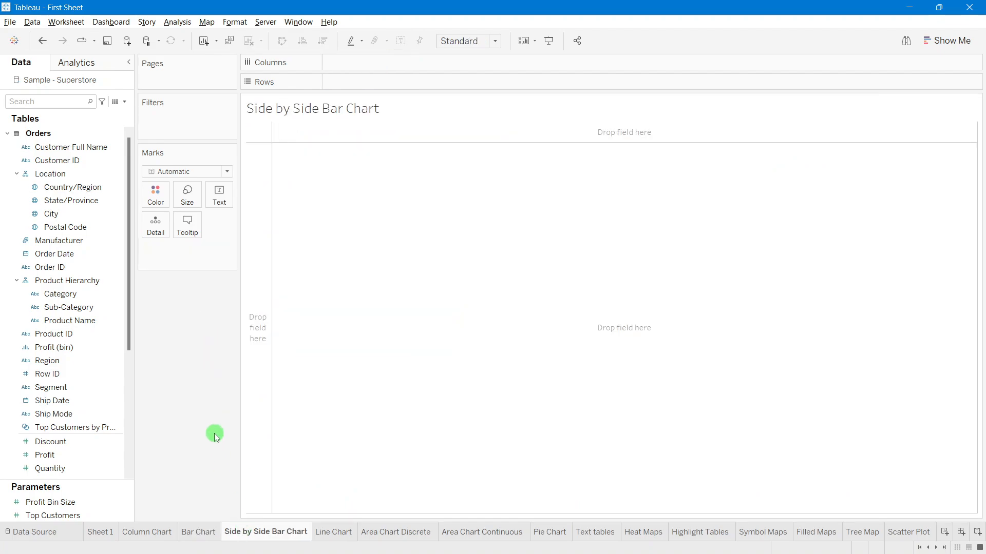
pyautogui.click(198, 531)
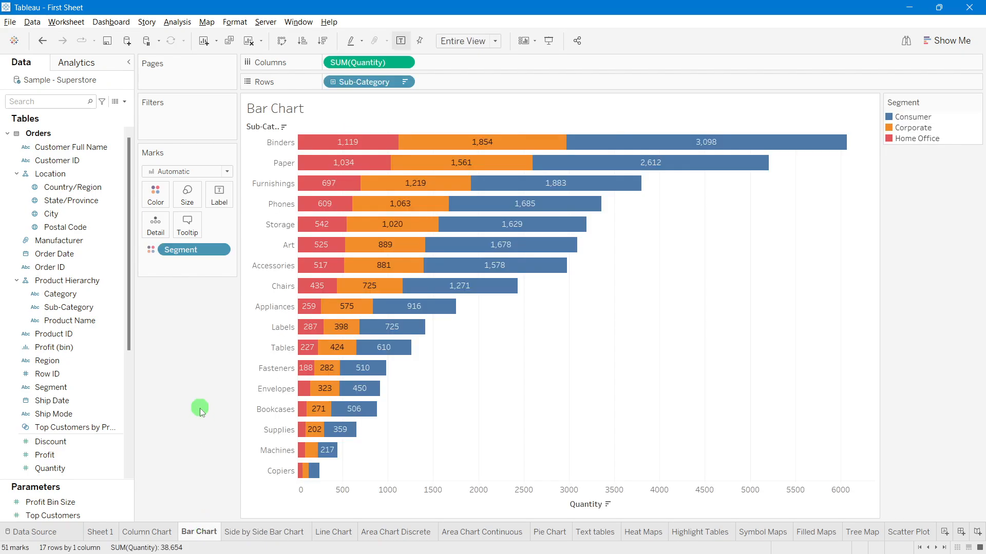
pyautogui.click(264, 530)
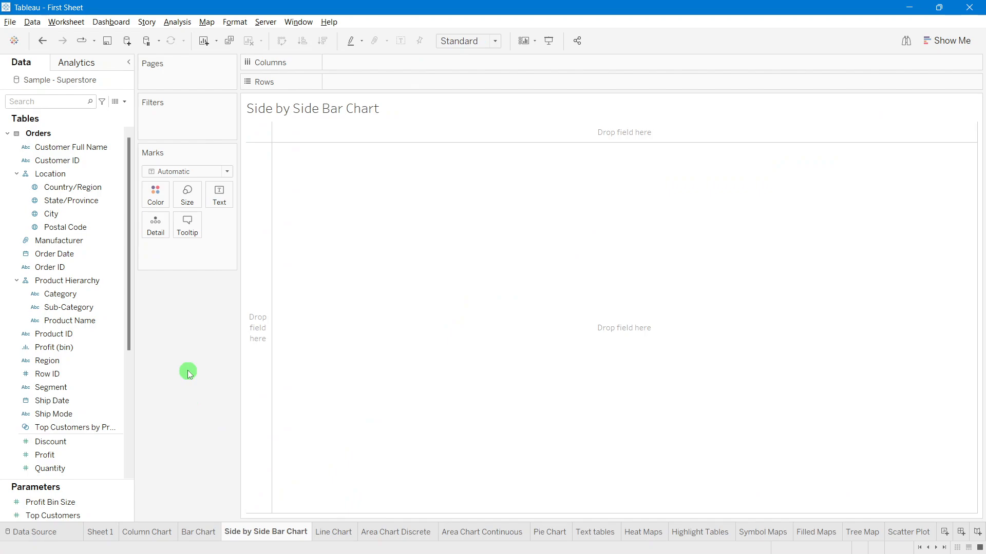
pyautogui.click(67, 297)
pyautogui.moveTo(67, 300); pyautogui.dragTo(346, 90)
pyautogui.click(82, 323)
pyautogui.moveTo(69, 294); pyautogui.dragTo(407, 83)
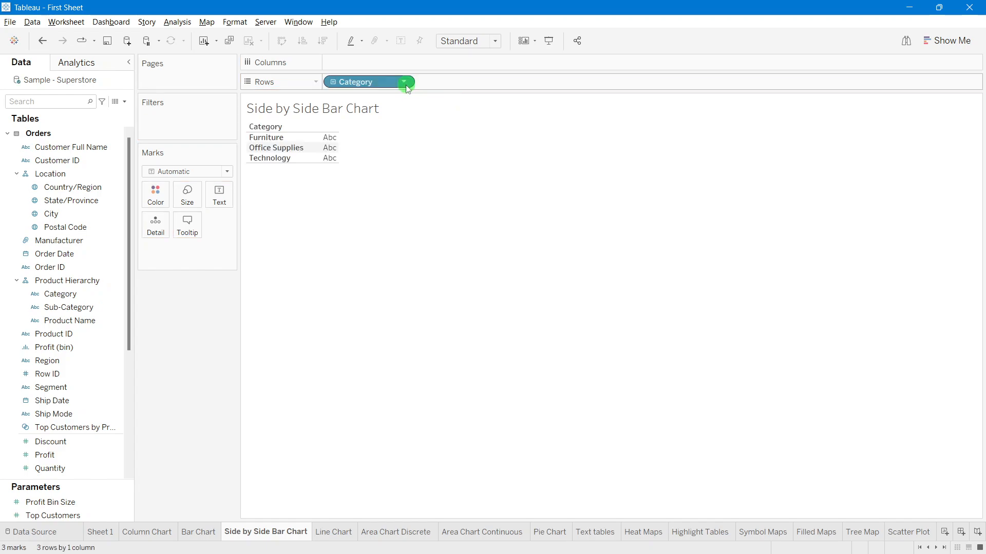
# Step: Add Sales to the columns and fit the chart to the entire view
pyautogui.click(64, 456)
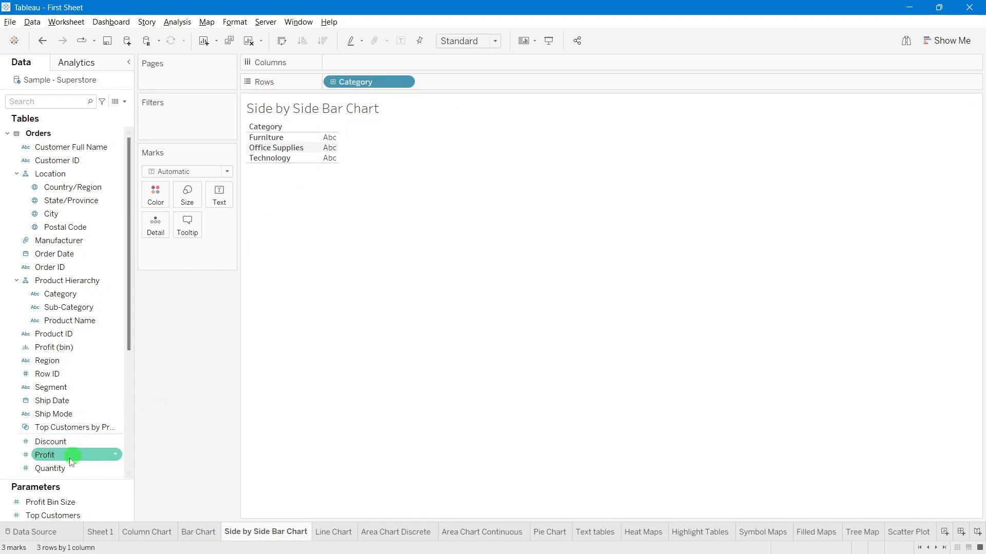
pyautogui.scroll(-3, 65, 462)
pyautogui.moveTo(51, 402); pyautogui.dragTo(371, 66)
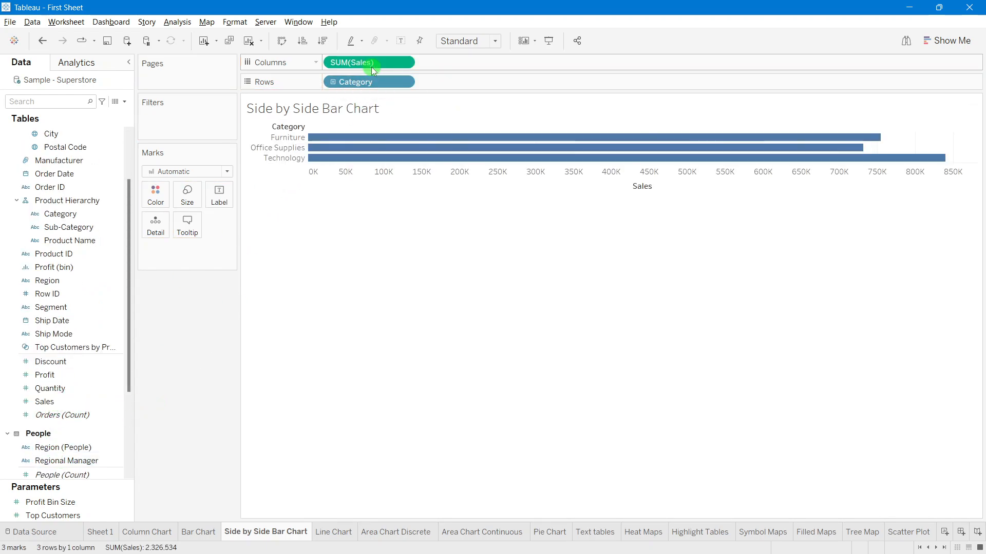
pyautogui.click(468, 43)
pyautogui.click(460, 88)
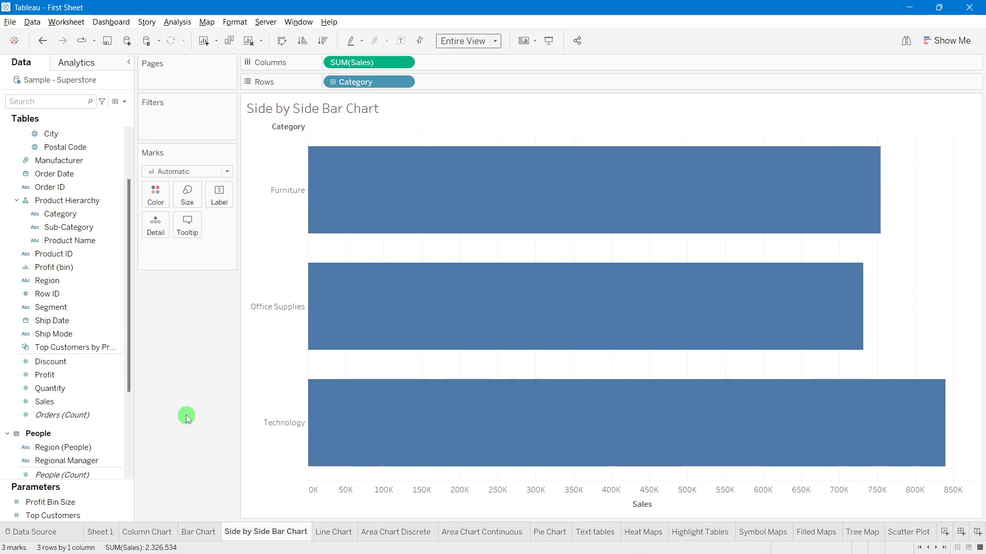
# Step: Add Sub-Category to the rows after Category to break down each category's sales
pyautogui.click(84, 389)
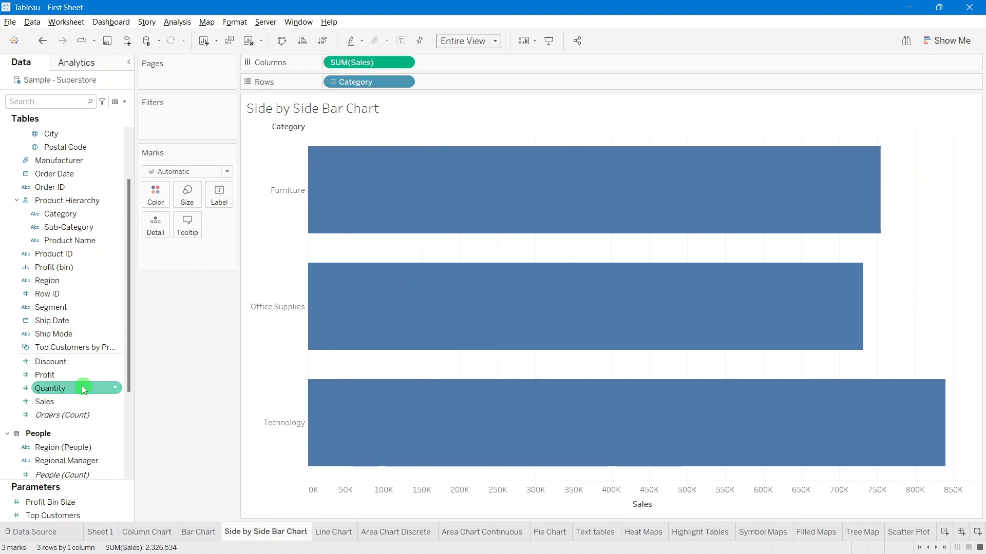
pyautogui.click(70, 232)
pyautogui.moveTo(70, 234); pyautogui.dragTo(462, 84)
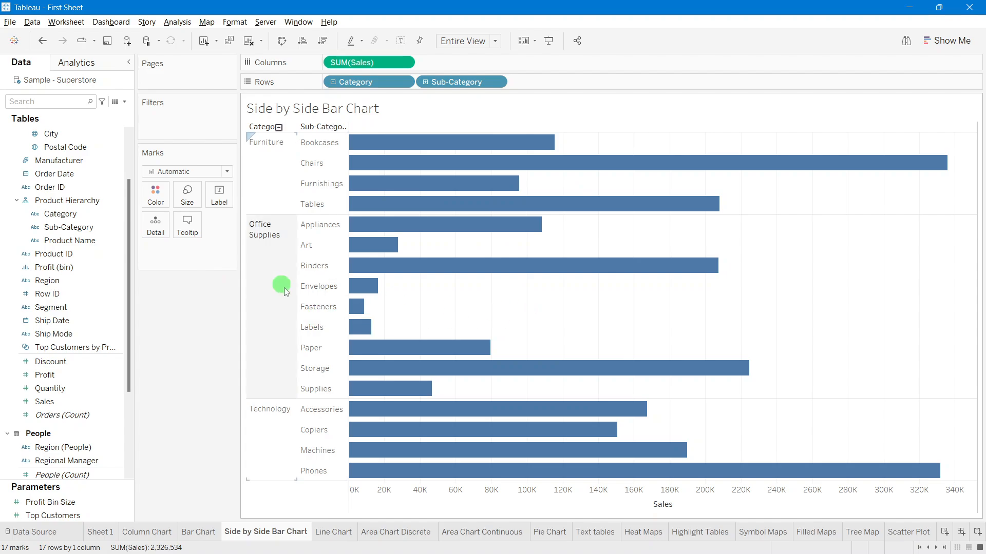
# Step: Highlight the Furniture, Office Supplies and Technology groups in turn, and clear the highlight
pyautogui.click(269, 171)
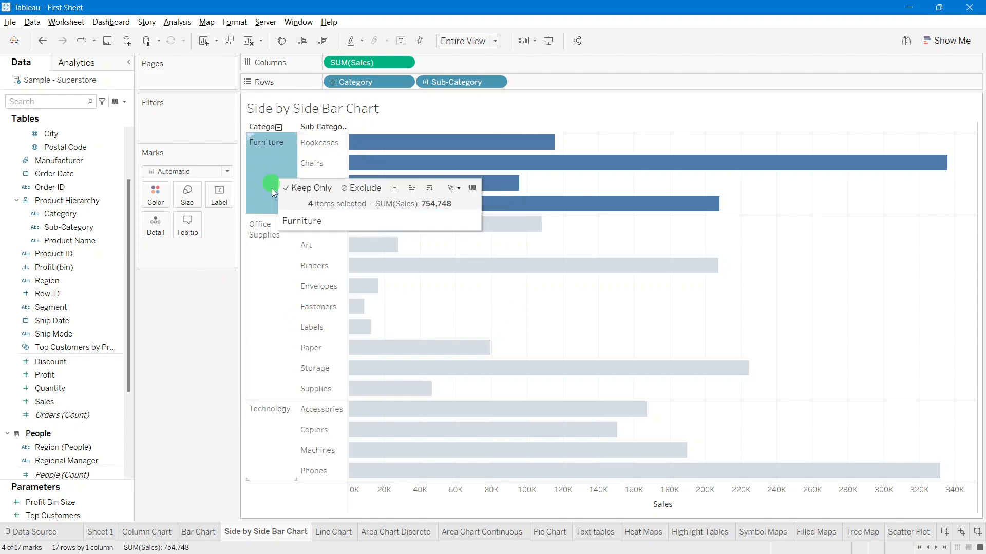
pyautogui.click(267, 307)
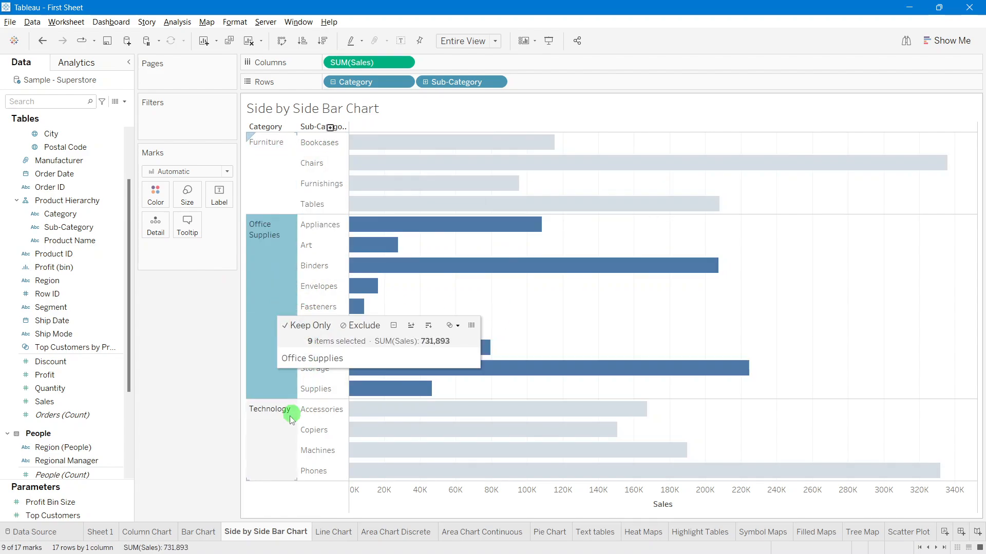
pyautogui.click(273, 435)
pyautogui.click(193, 378)
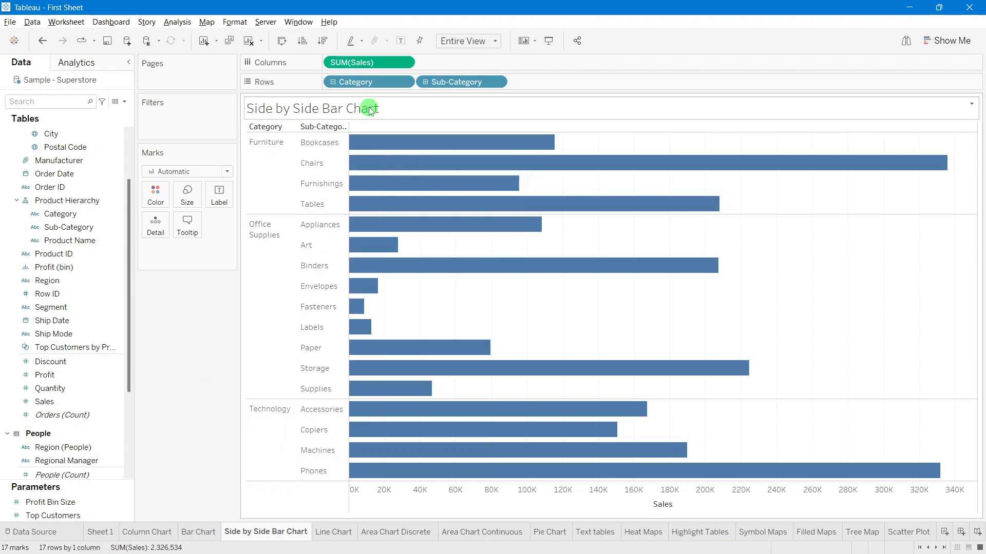
# Step: Sort the sub-categories by Sales in descending order within each category, and check the order by highlighting each category group
pyautogui.click(323, 42)
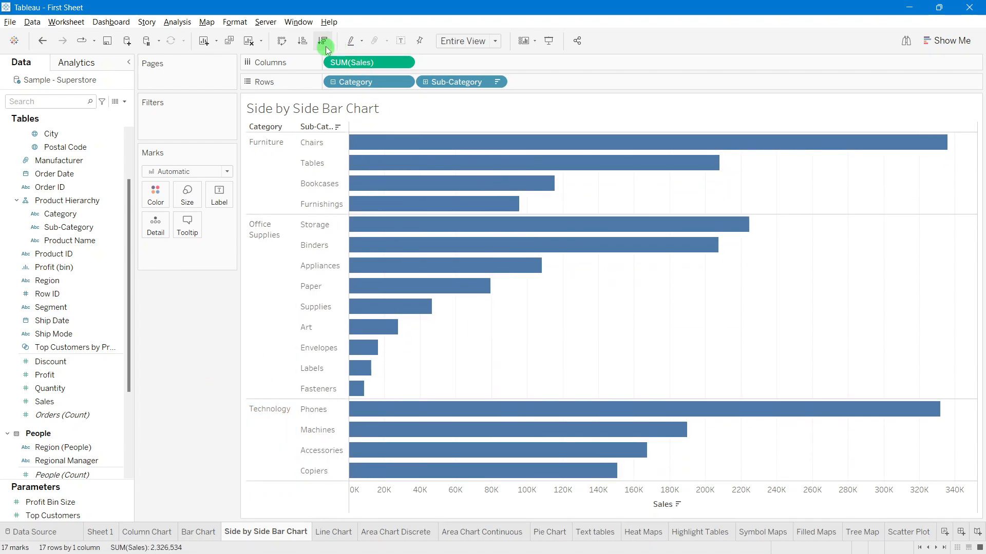
pyautogui.click(277, 169)
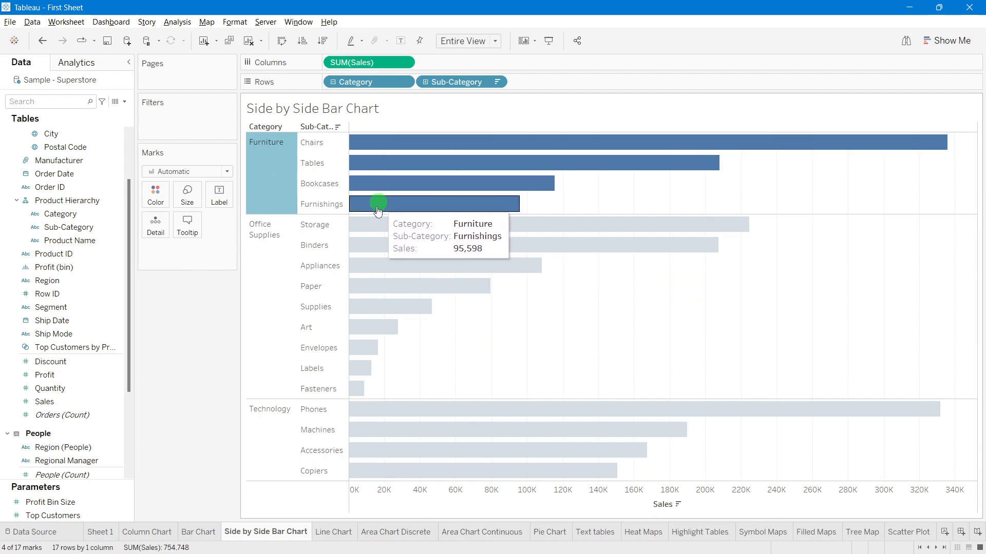
pyautogui.click(288, 282)
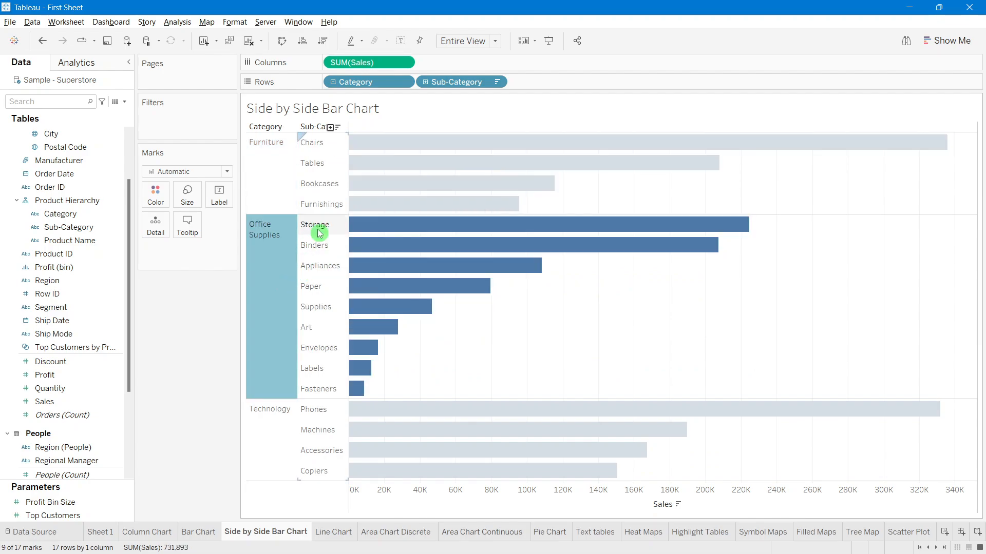
pyautogui.moveTo(381, 283)
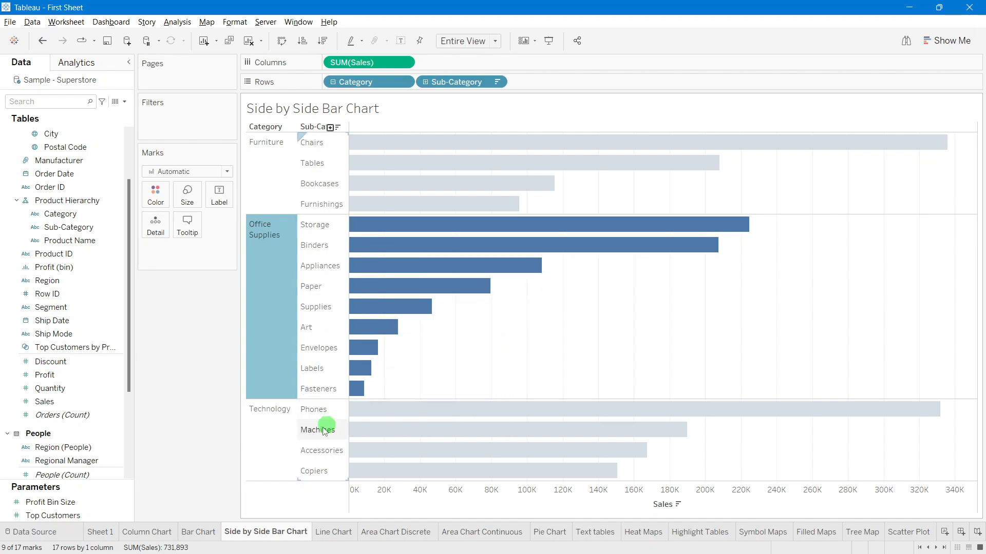
pyautogui.click(279, 436)
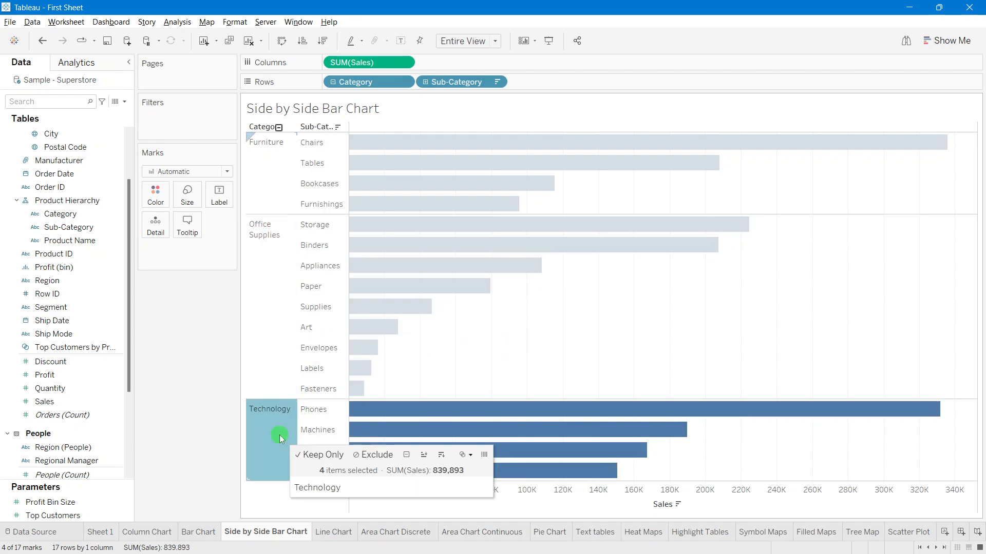
pyautogui.click(196, 361)
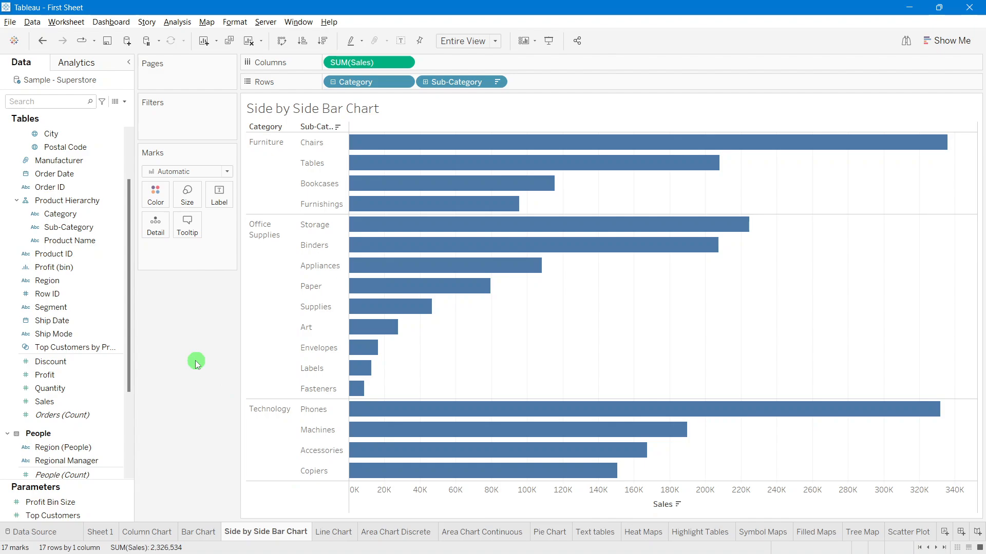
# Step: Compare the sorted Furniture, Office Supplies and Technology groups by highlighting each one twice, and clear the highlight
pyautogui.click(285, 186)
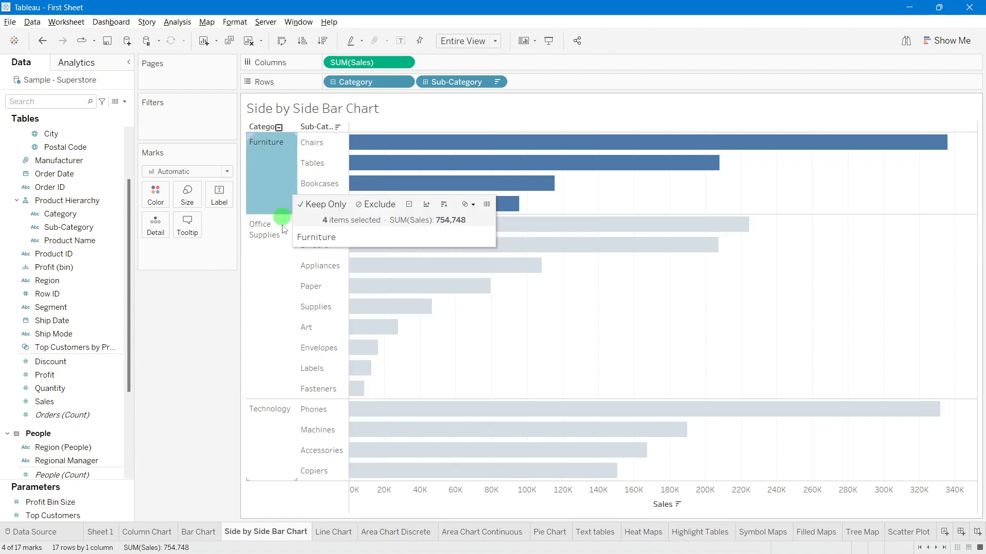
pyautogui.click(277, 279)
pyautogui.click(278, 441)
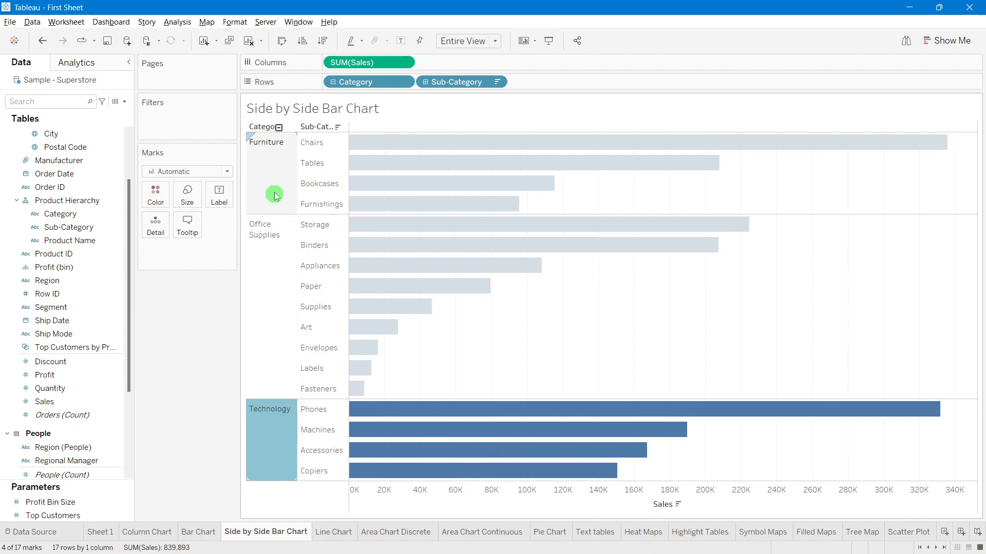
pyautogui.click(275, 193)
pyautogui.click(276, 250)
pyautogui.click(272, 427)
pyautogui.click(214, 358)
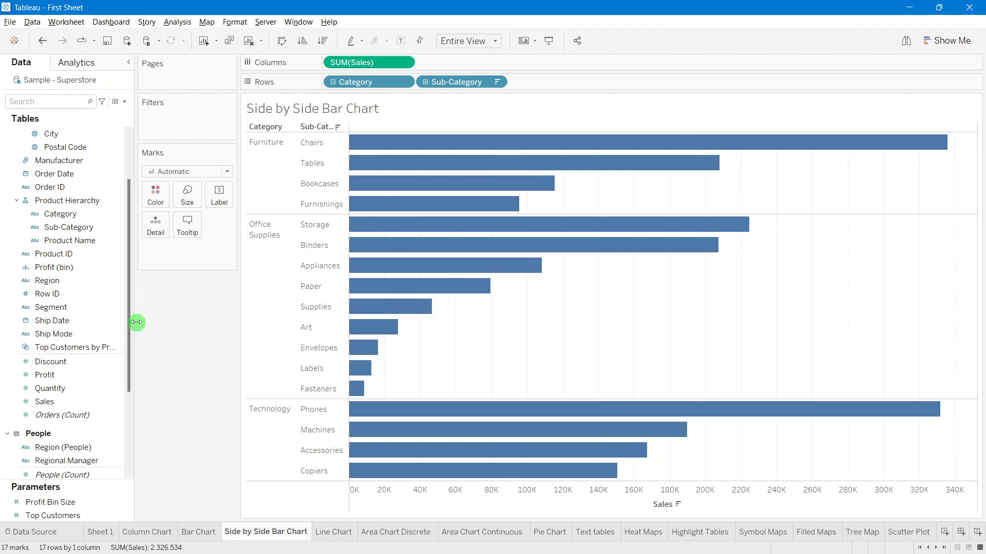
pyautogui.moveTo(574, 545)
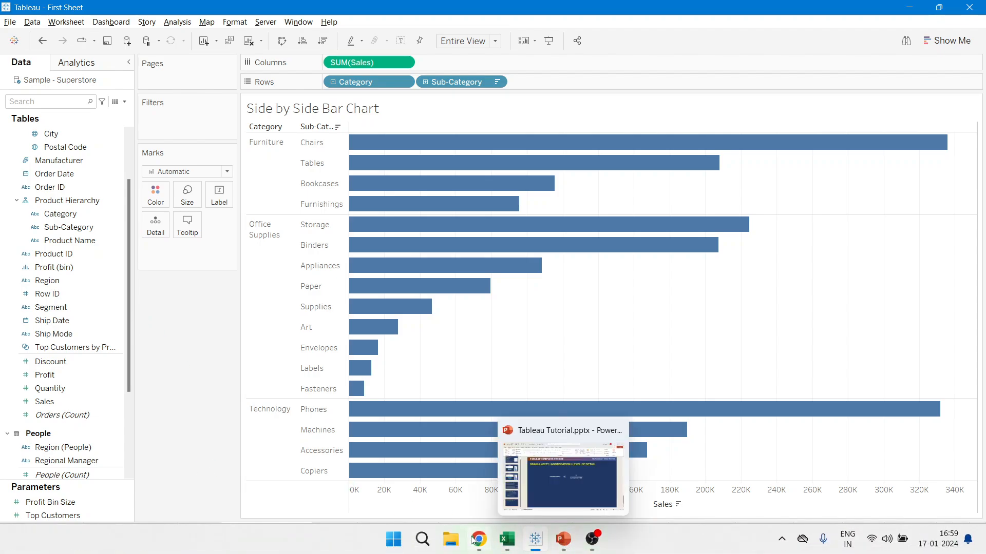
# Step: Show the sales labels on the side-by-side bars and color the bars by Category
pyautogui.moveTo(473, 541)
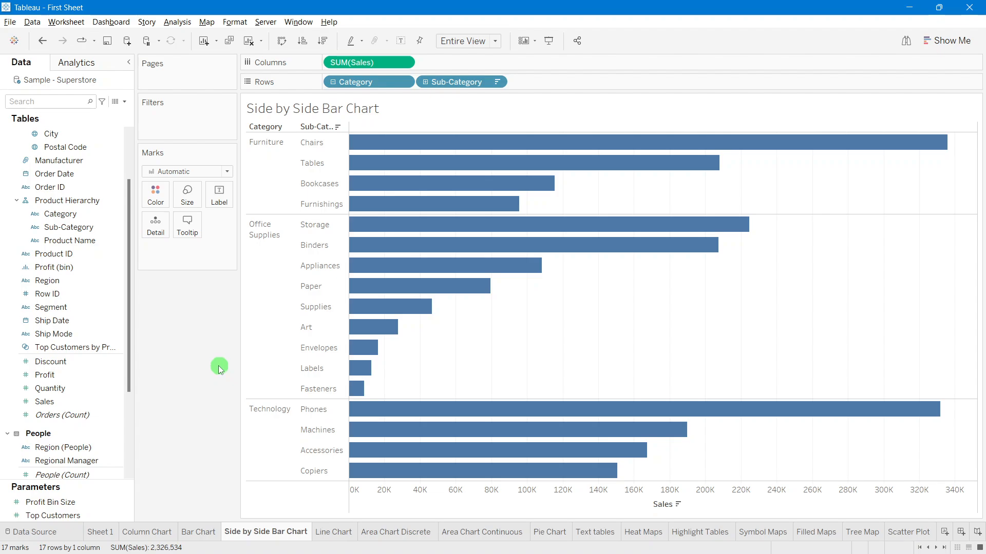
pyautogui.click(418, 41)
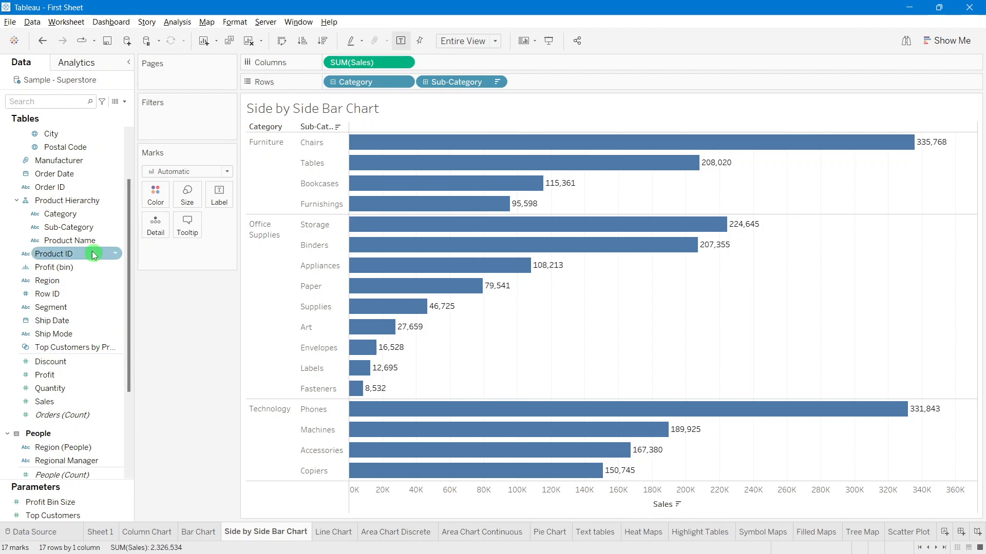
pyautogui.moveTo(82, 217); pyautogui.dragTo(165, 200)
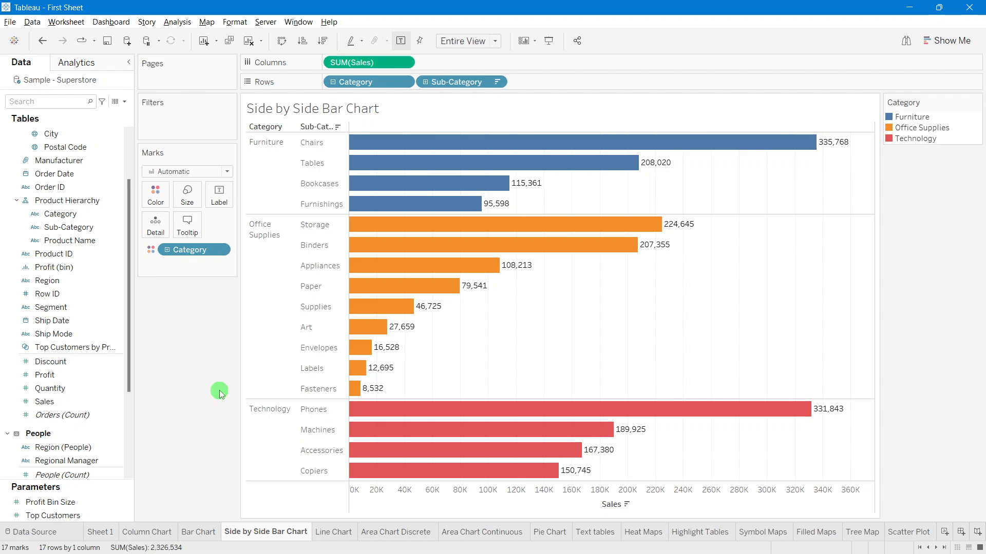
# Step: On the Line Chart sheet, place Order Date by year in the columns and Sales in the rows
pyautogui.click(553, 48)
pyautogui.click(322, 533)
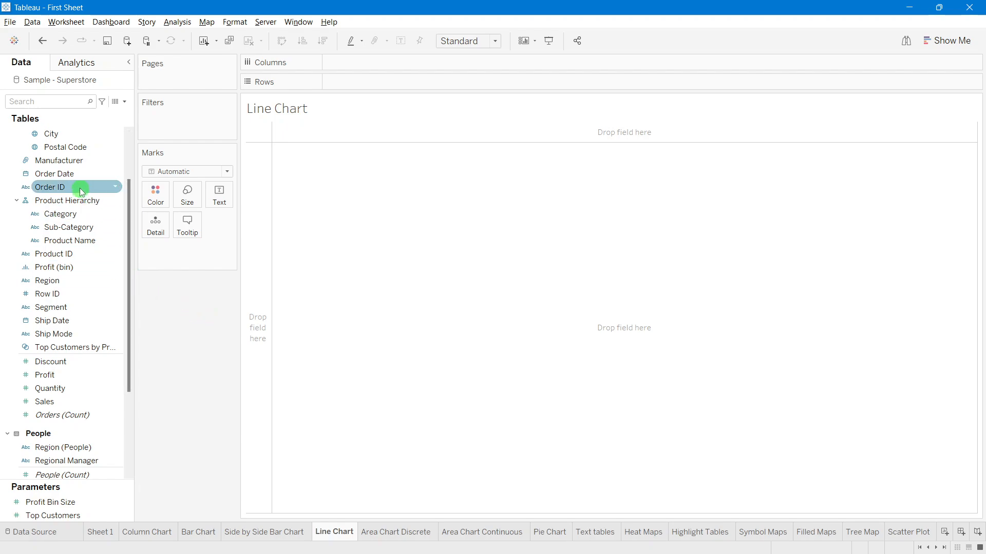
pyautogui.scroll(2, 103, 282)
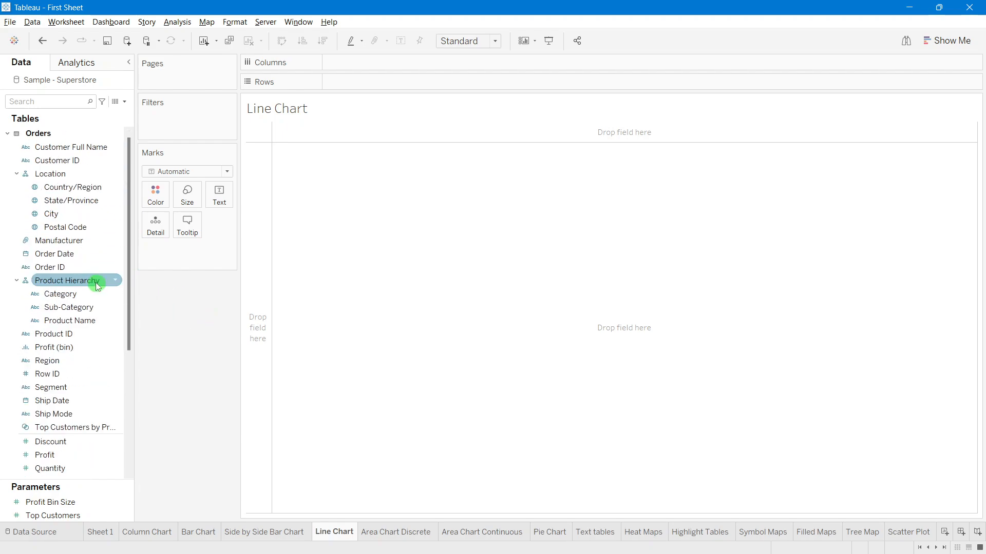
pyautogui.click(65, 259)
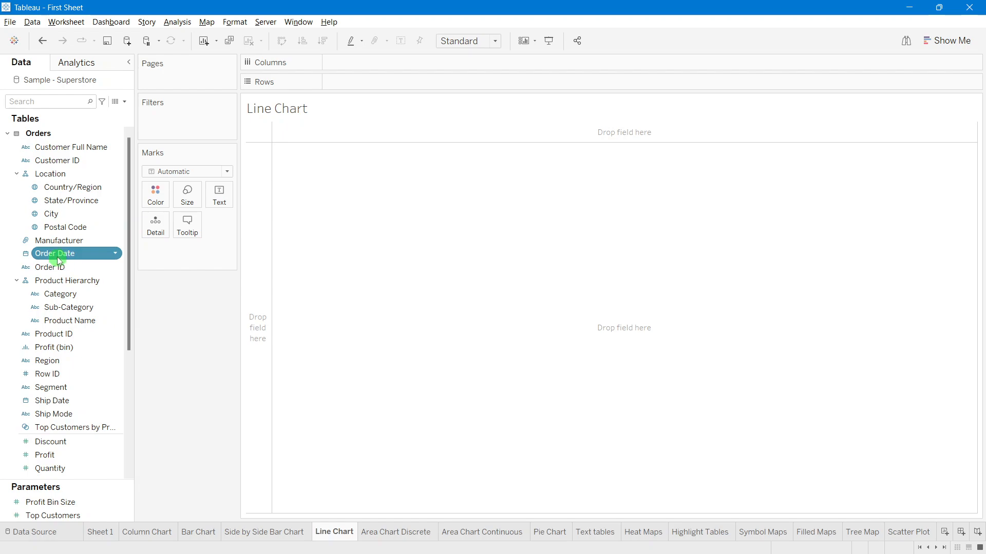
pyautogui.moveTo(54, 256); pyautogui.dragTo(401, 71)
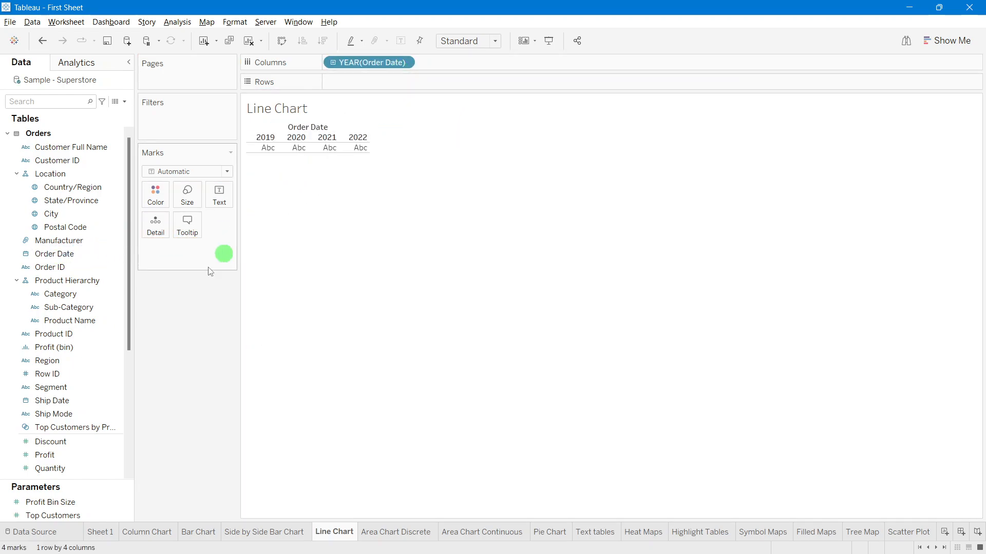
pyautogui.scroll(-3, 49, 291)
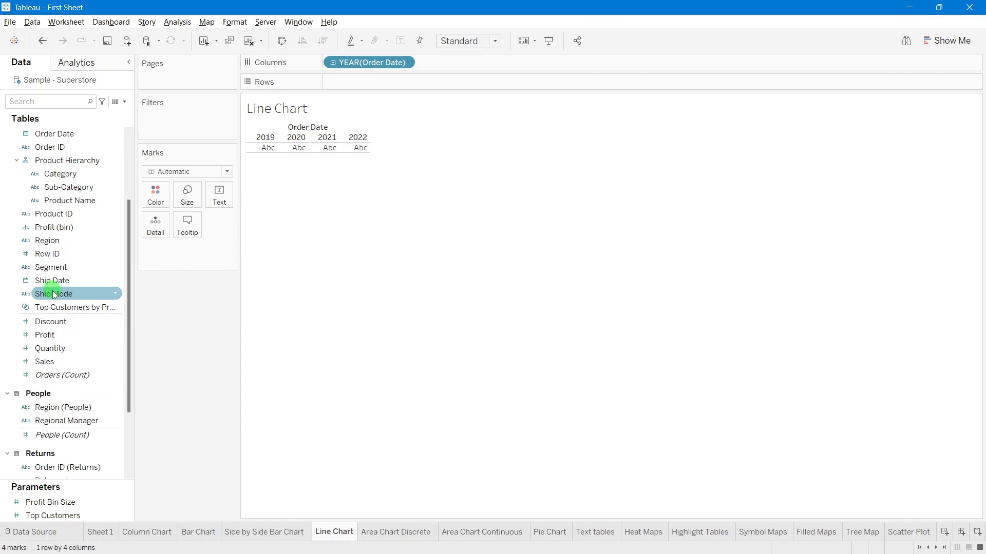
pyautogui.moveTo(52, 362); pyautogui.dragTo(367, 91)
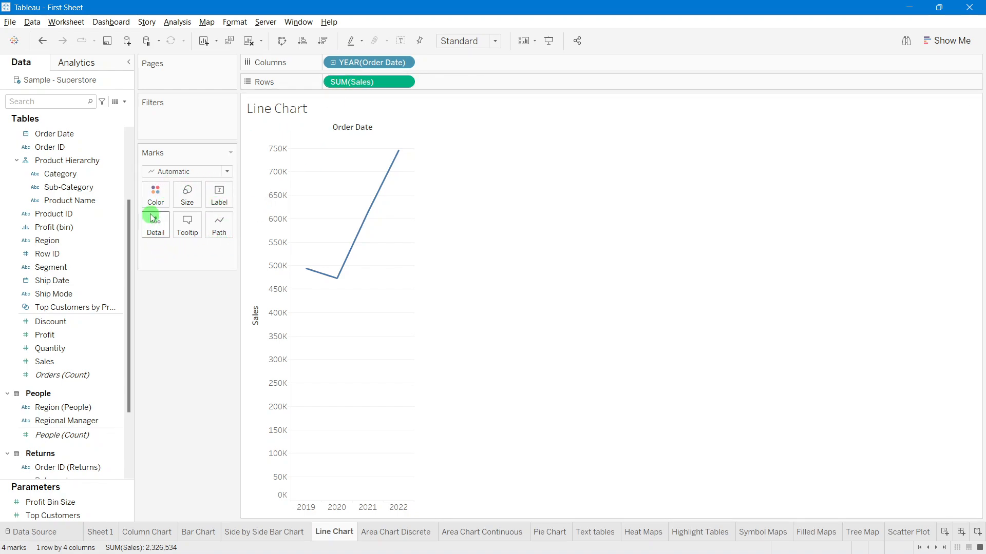
# Step: Fit the line chart to Entire View
pyautogui.click(219, 225)
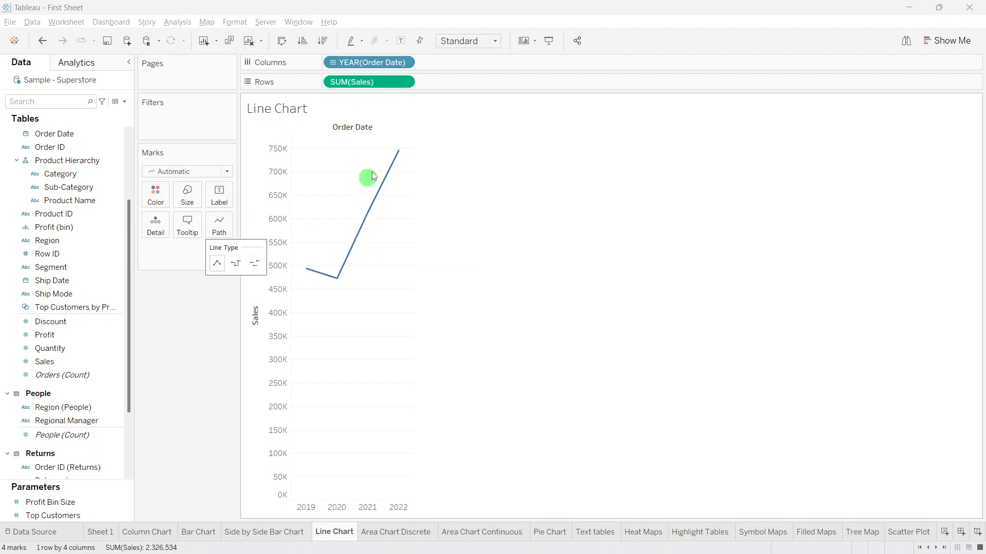
pyautogui.click(461, 44)
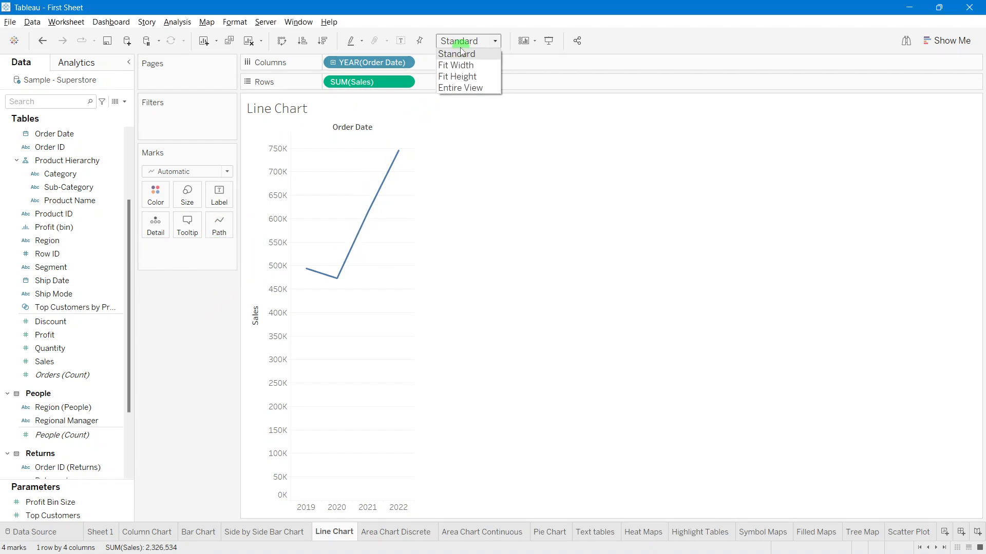
pyautogui.click(457, 88)
# Step: Try the step and jump line types on the sales line, and return it to the linear type
pyautogui.click(220, 225)
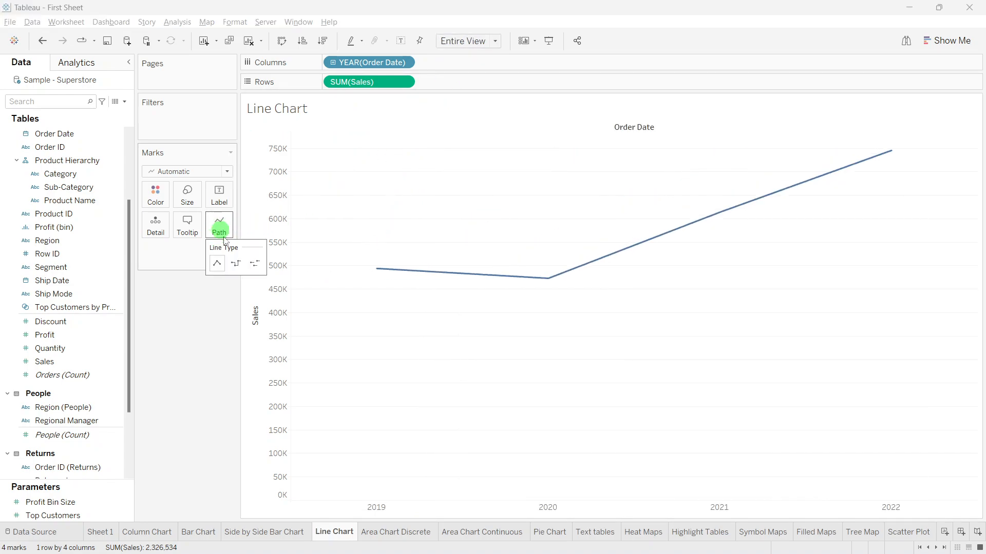
pyautogui.click(235, 265)
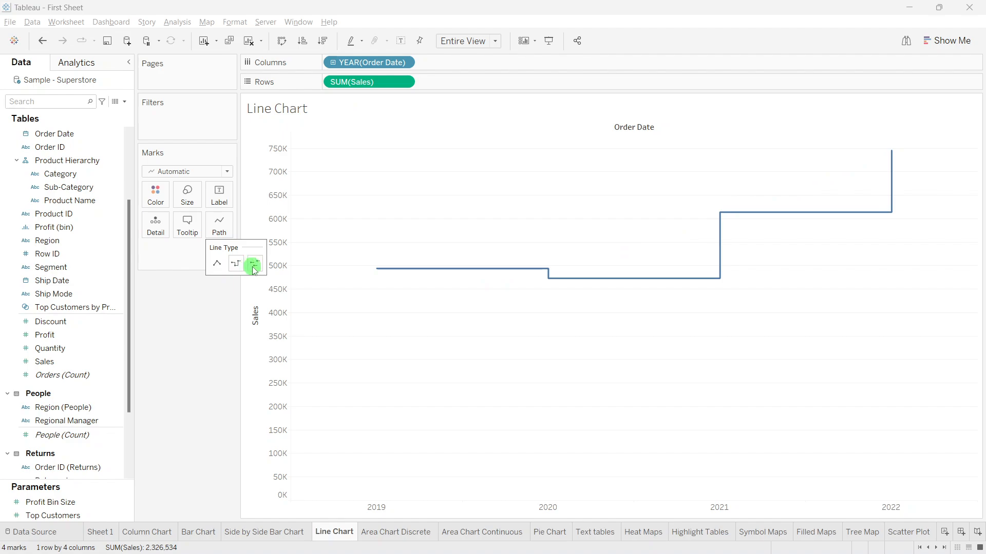
pyautogui.click(253, 265)
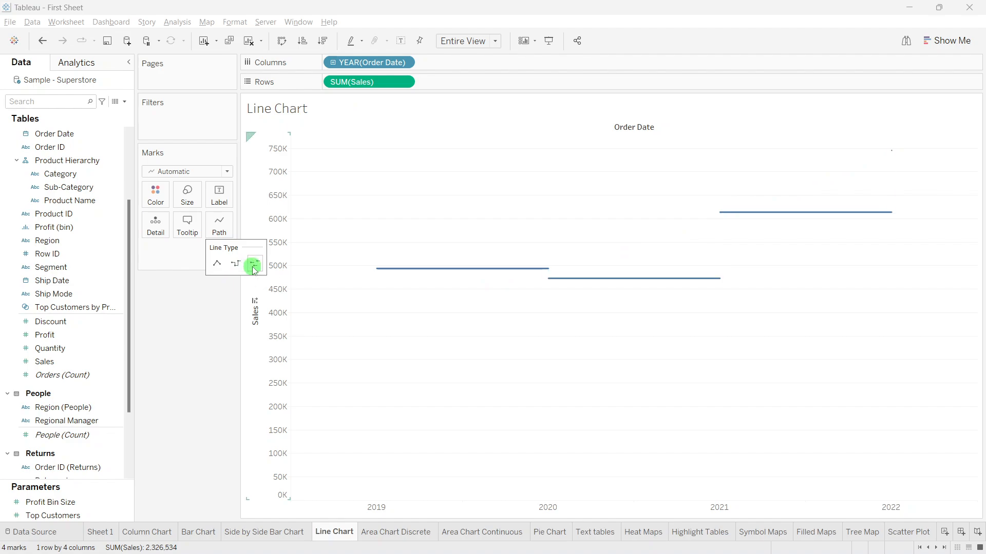
pyautogui.click(218, 263)
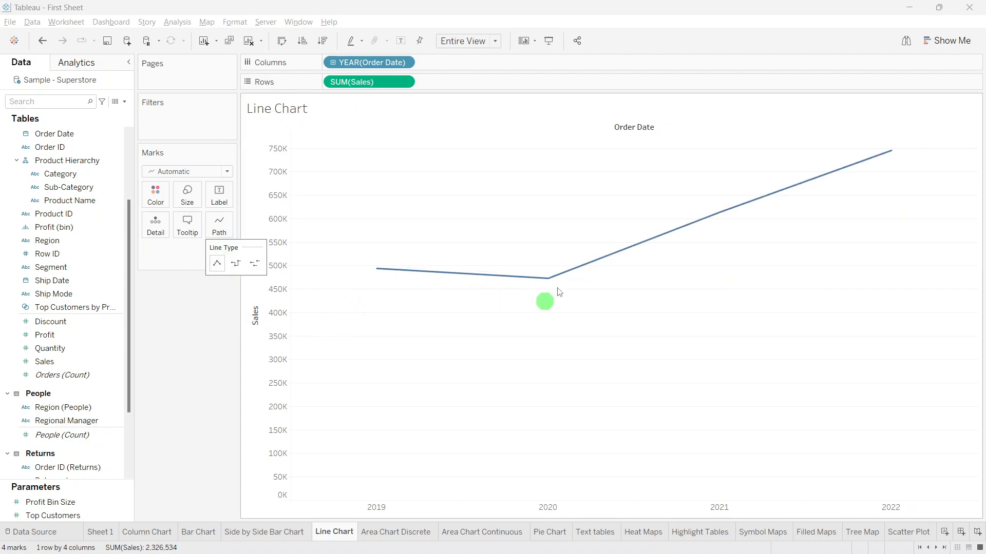
# Step: Show the sales labels on the line and look through the date level options of Order Date
pyautogui.click(401, 41)
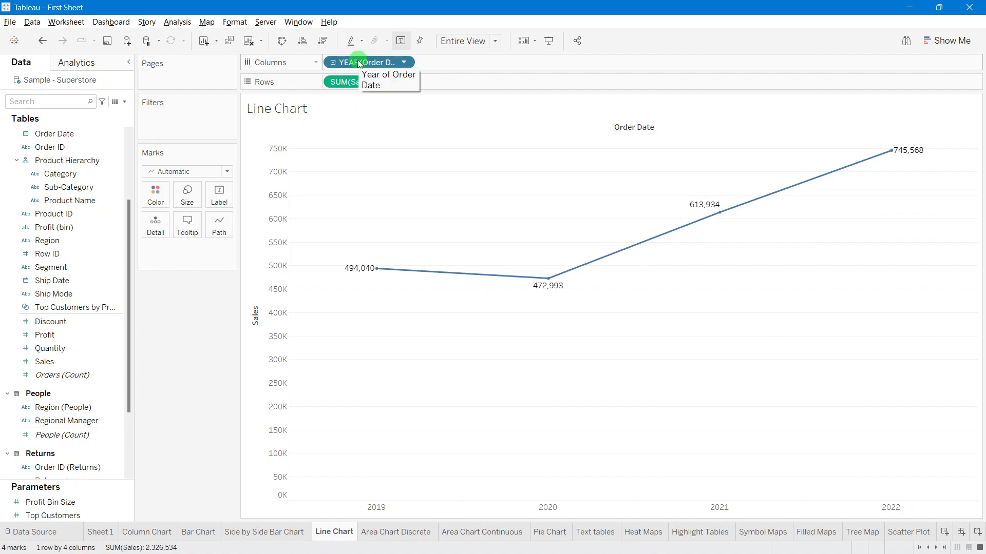
pyautogui.click(402, 62)
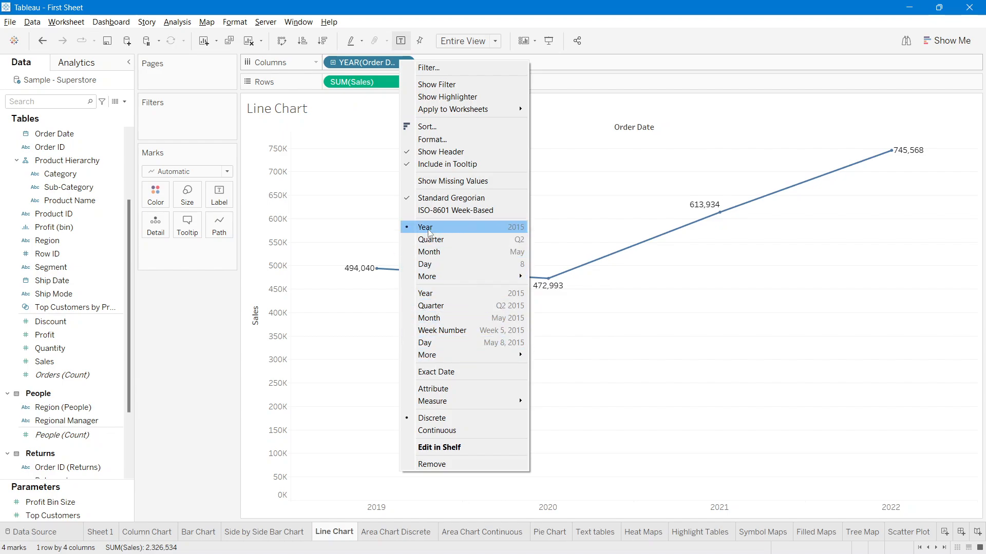
pyautogui.click(188, 286)
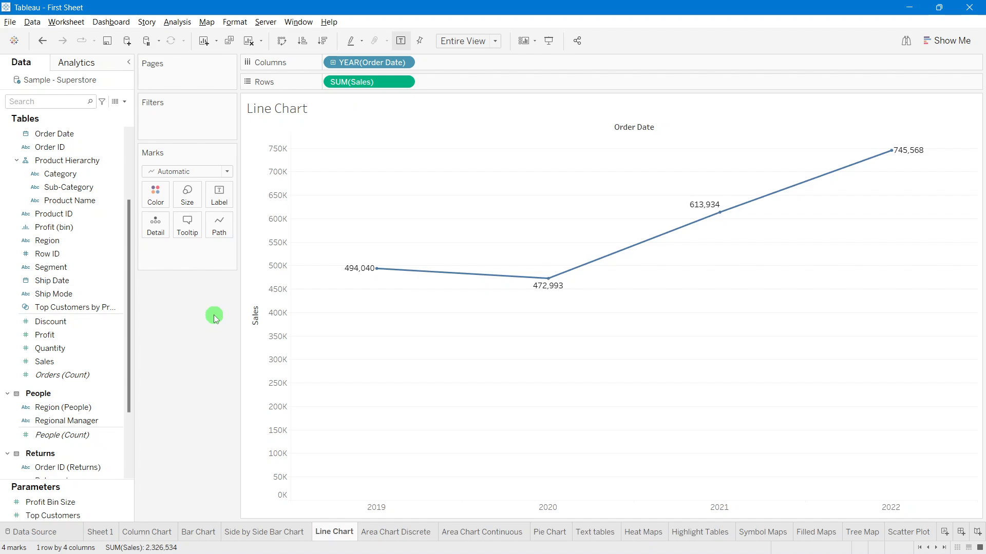
# Step: Drill Order Date down to quarters, highlight the 2019 quarters, and clear the highlight
pyautogui.click(334, 63)
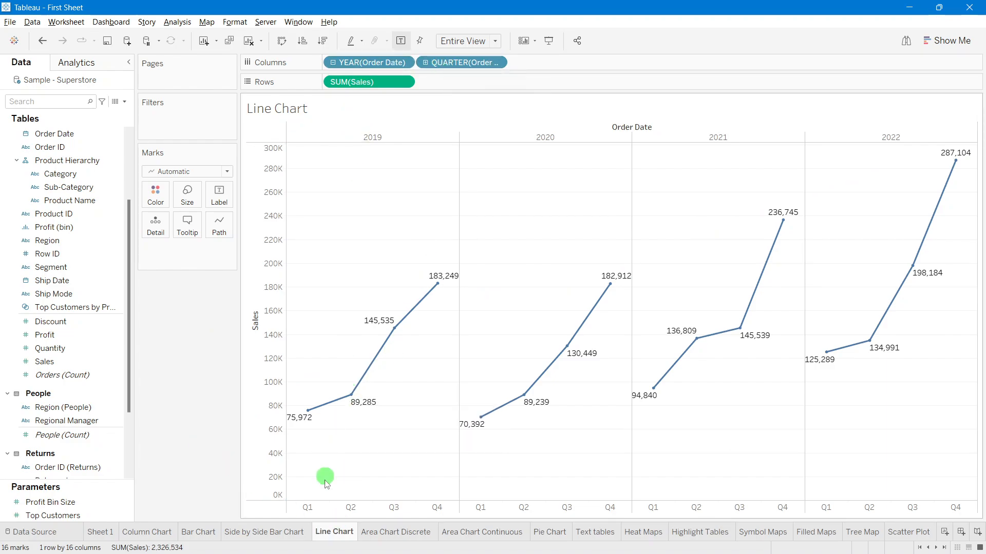
pyautogui.click(377, 137)
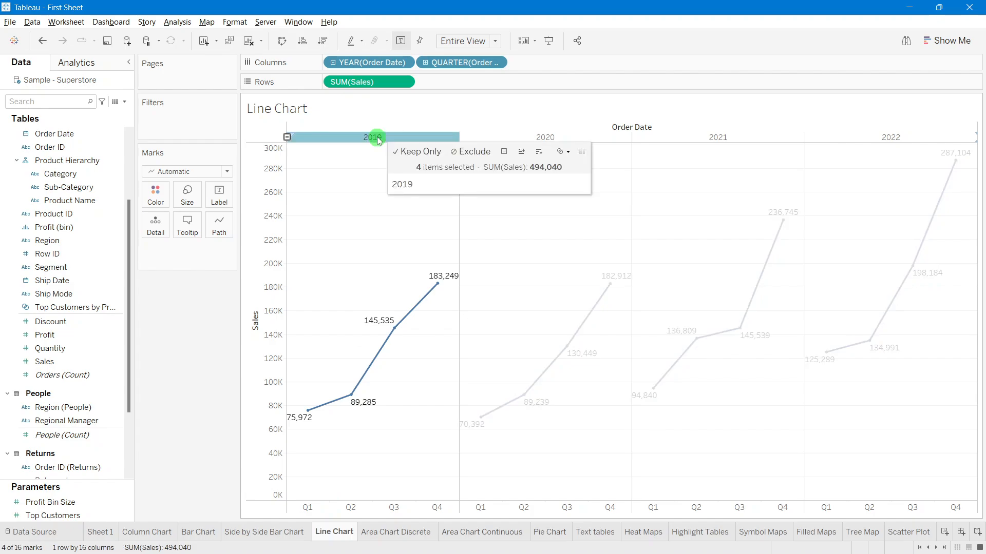
pyautogui.click(214, 423)
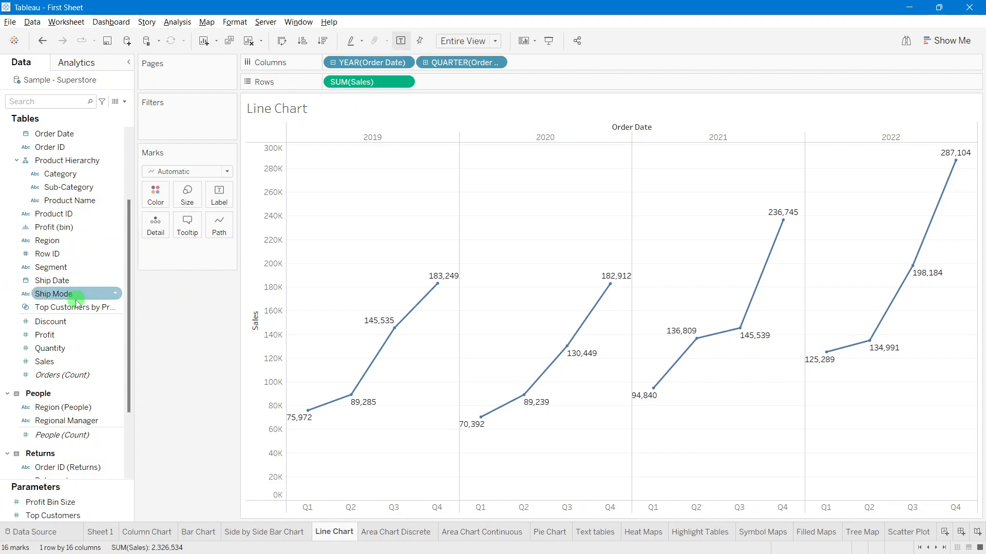
# Step: Split the sales line into colored lines by Region, and collapse the quarters back to years
pyautogui.scroll(3, 72, 290)
pyautogui.moveTo(60, 369); pyautogui.dragTo(153, 206)
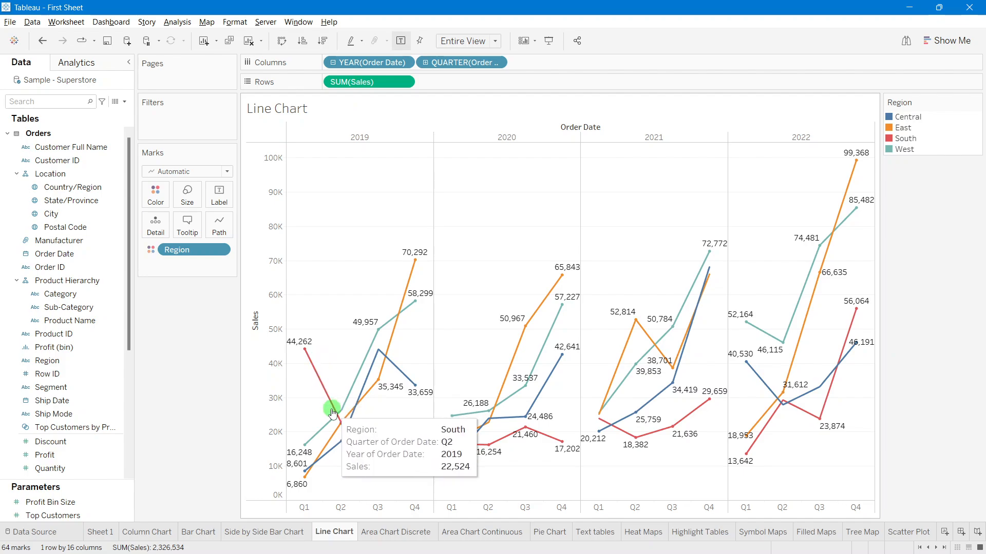
pyautogui.moveTo(350, 422)
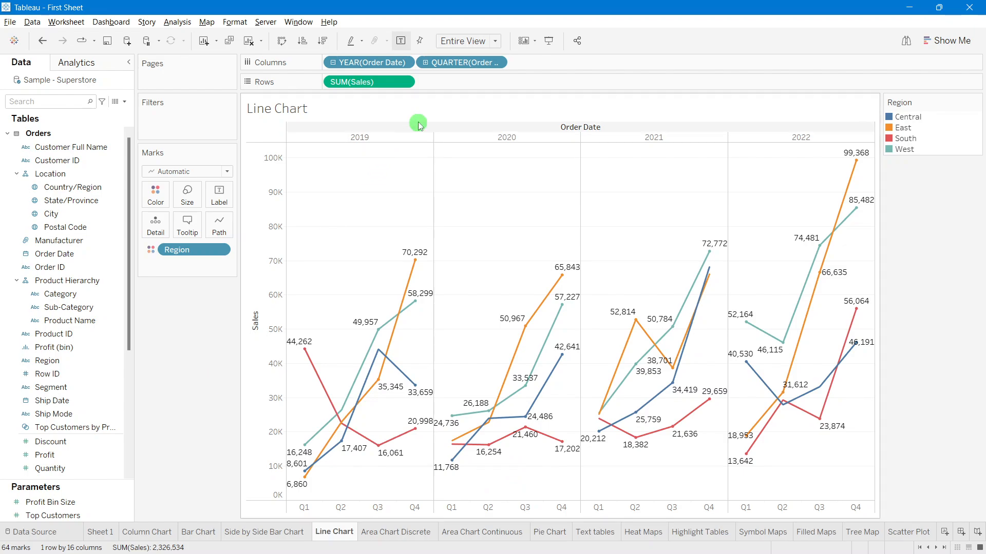
pyautogui.click(332, 62)
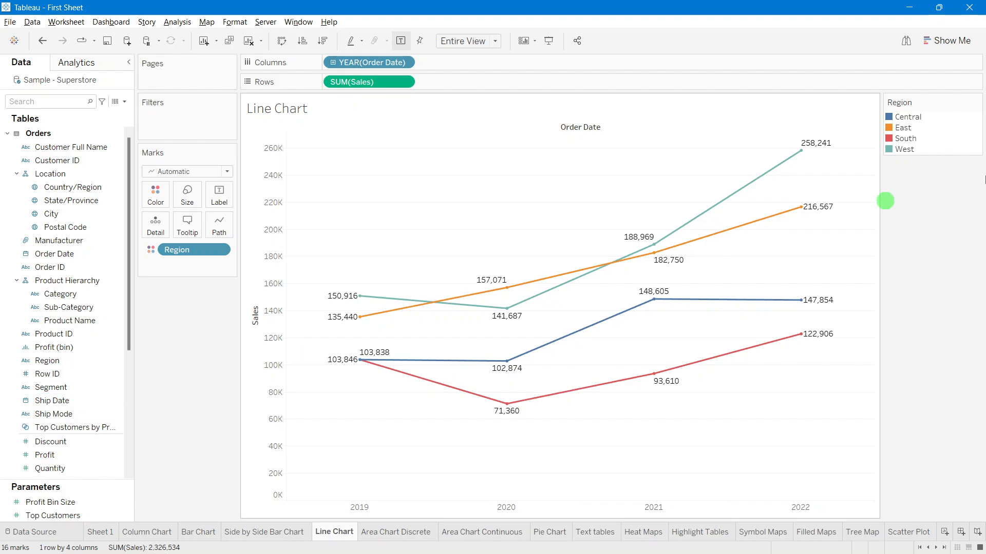
# Step: Highlight the Central line and clear it, and examine the yearly sales of the West, East and South regions
pyautogui.click(905, 117)
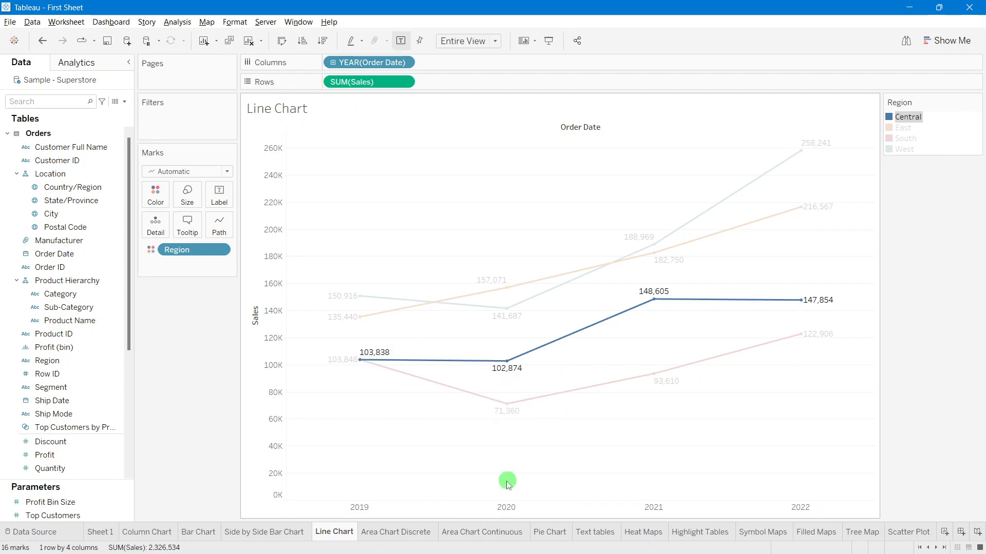
pyautogui.moveTo(512, 371)
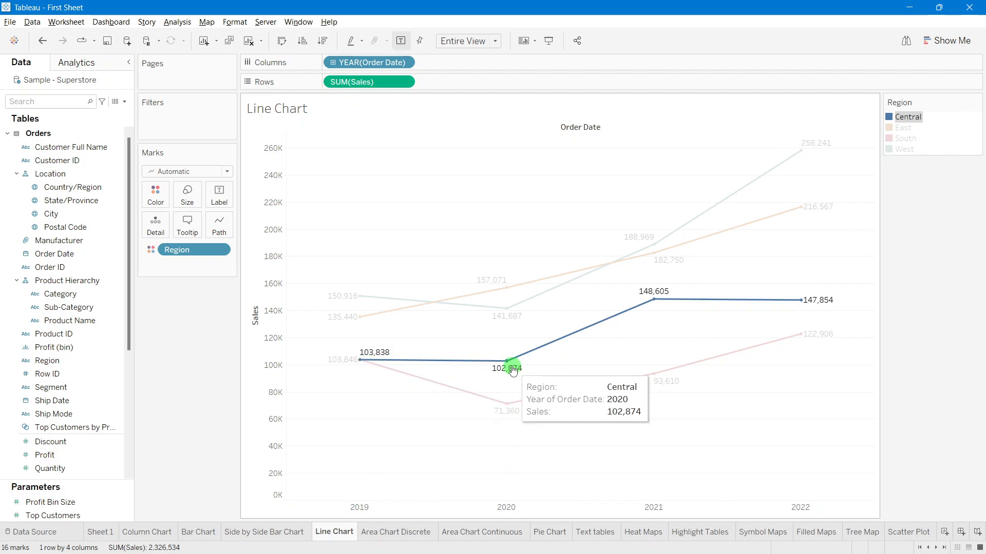
pyautogui.click(657, 492)
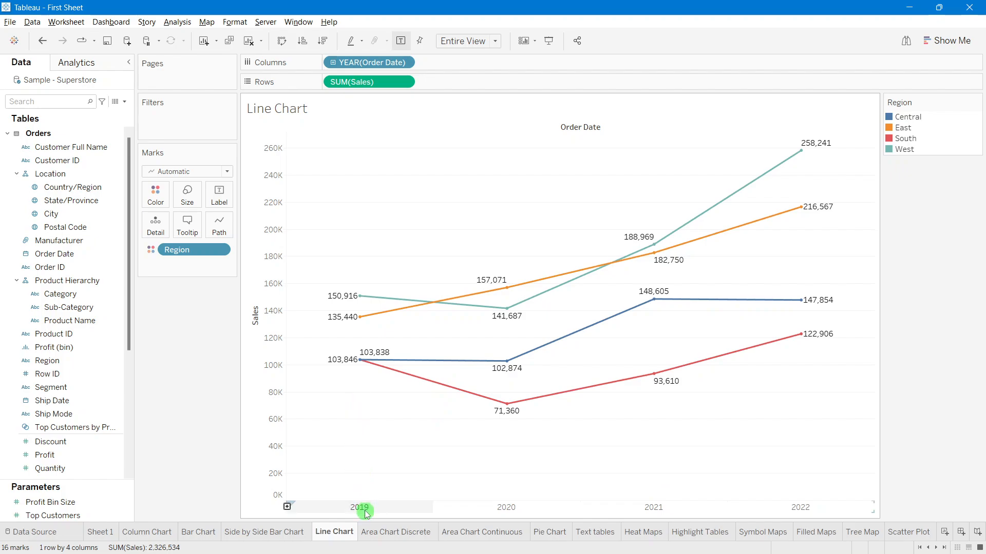
pyautogui.moveTo(360, 299)
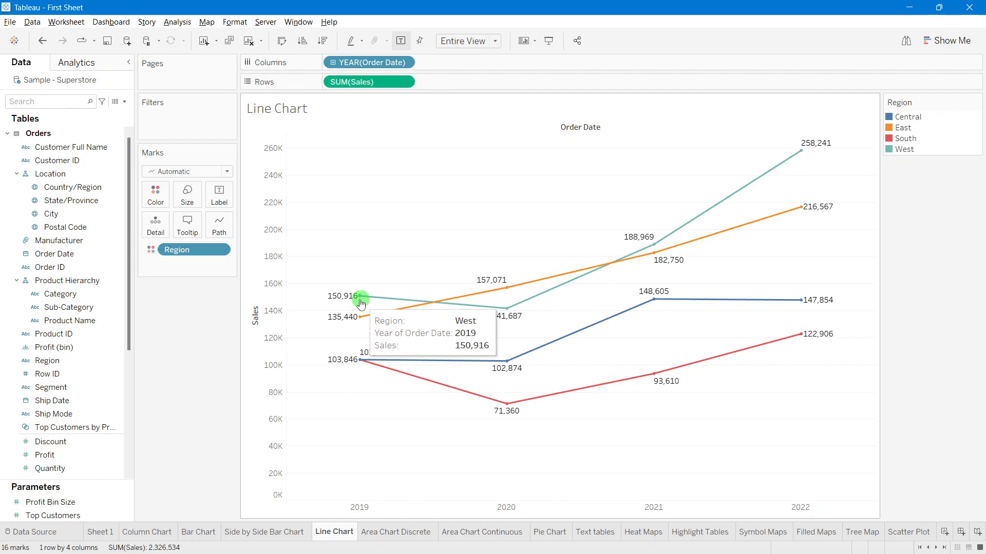
pyautogui.moveTo(506, 283)
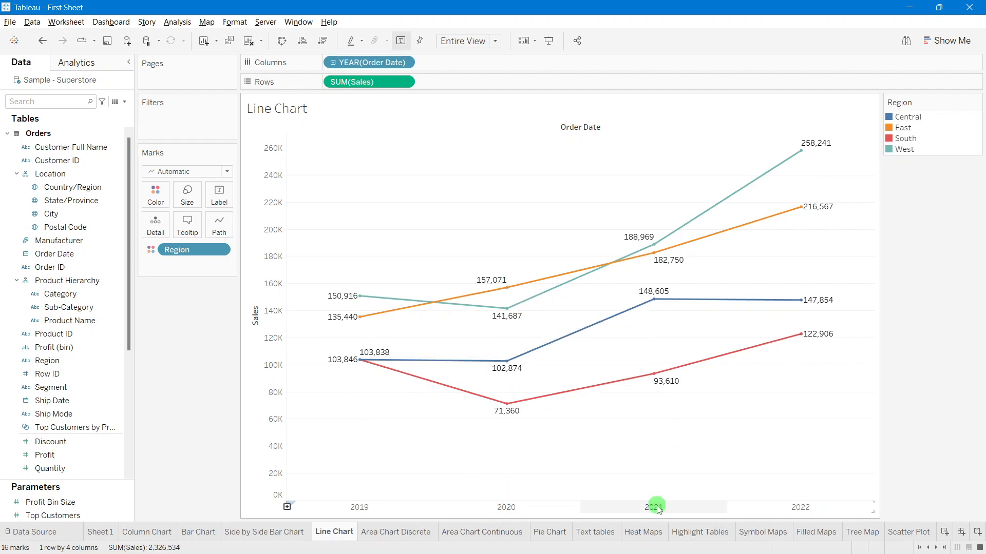
pyautogui.moveTo(658, 247)
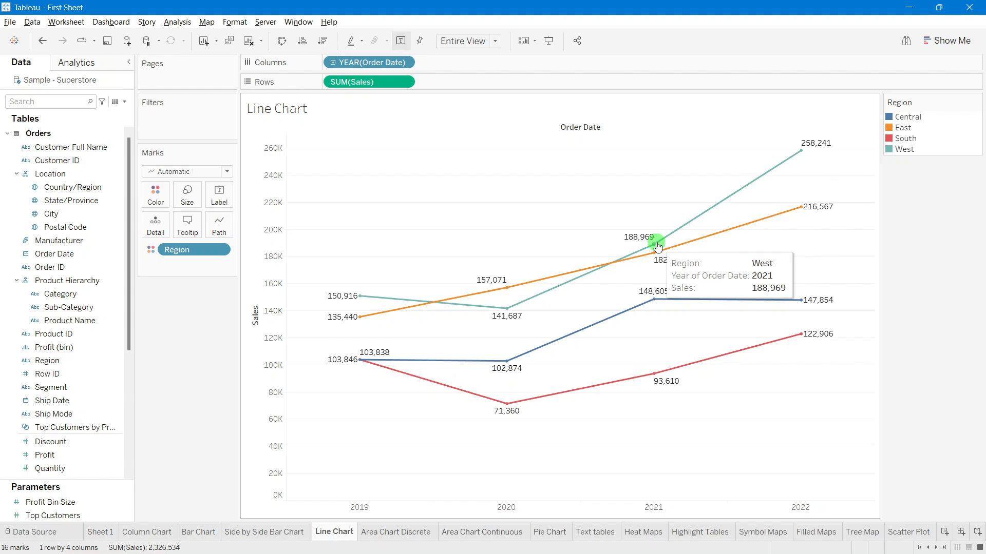
pyautogui.moveTo(811, 151)
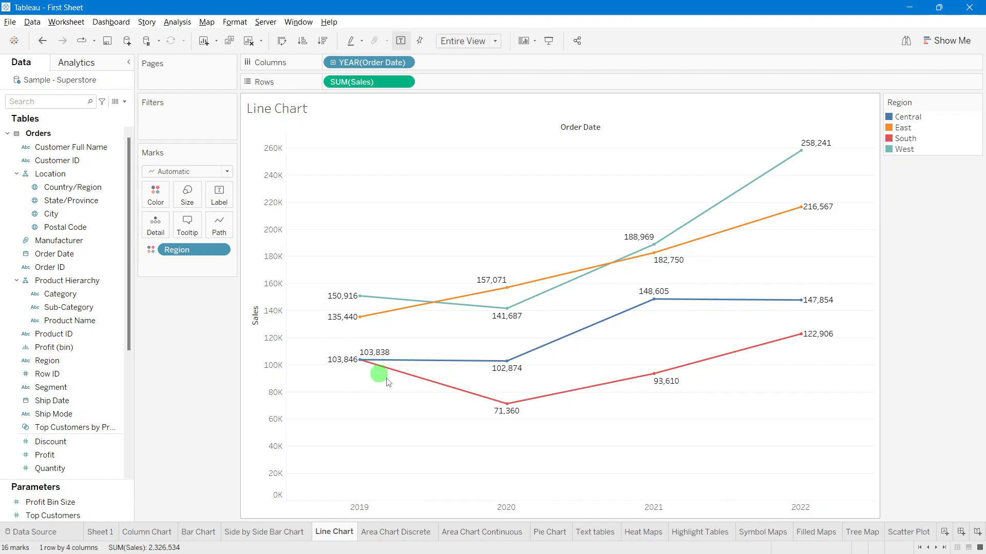
pyautogui.moveTo(657, 374)
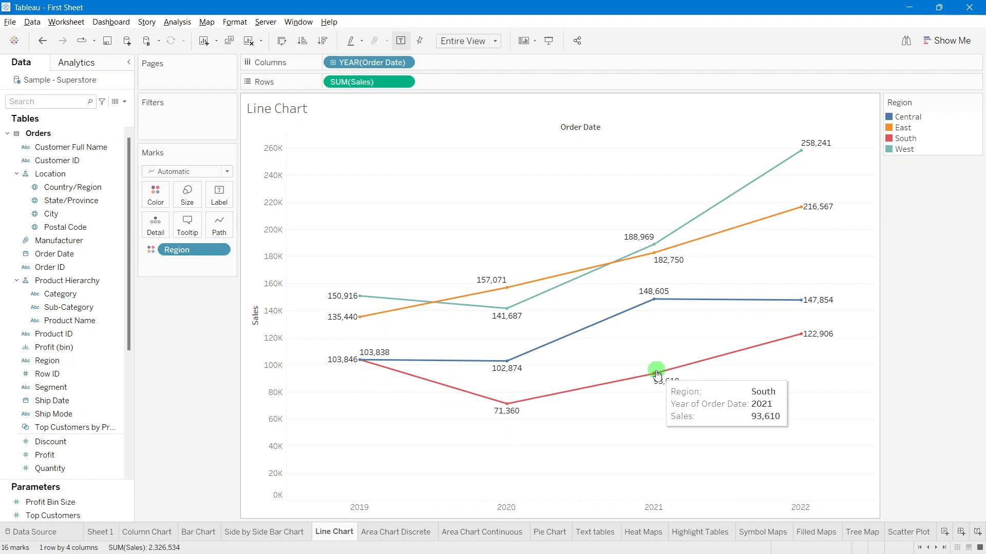
pyautogui.moveTo(529, 308)
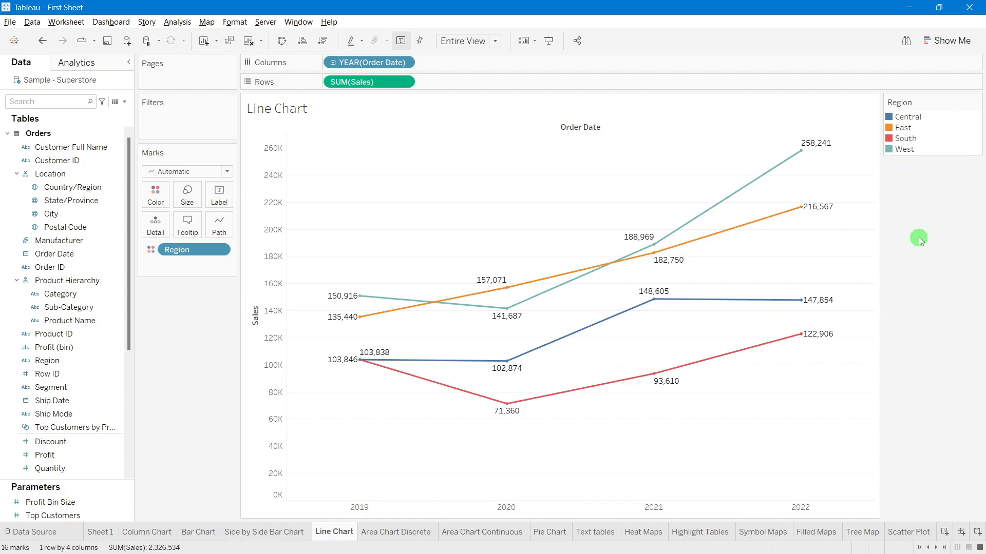
# Step: Move Region from the color encoding to the columns after the order year, and remove it from the view
pyautogui.moveTo(172, 252); pyautogui.dragTo(454, 67)
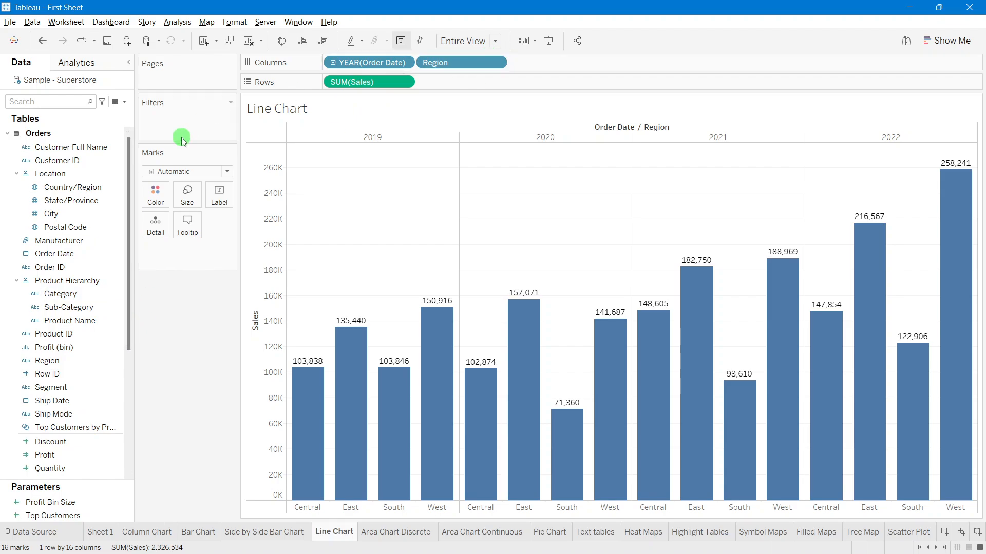
pyautogui.moveTo(462, 62); pyautogui.dragTo(180, 325)
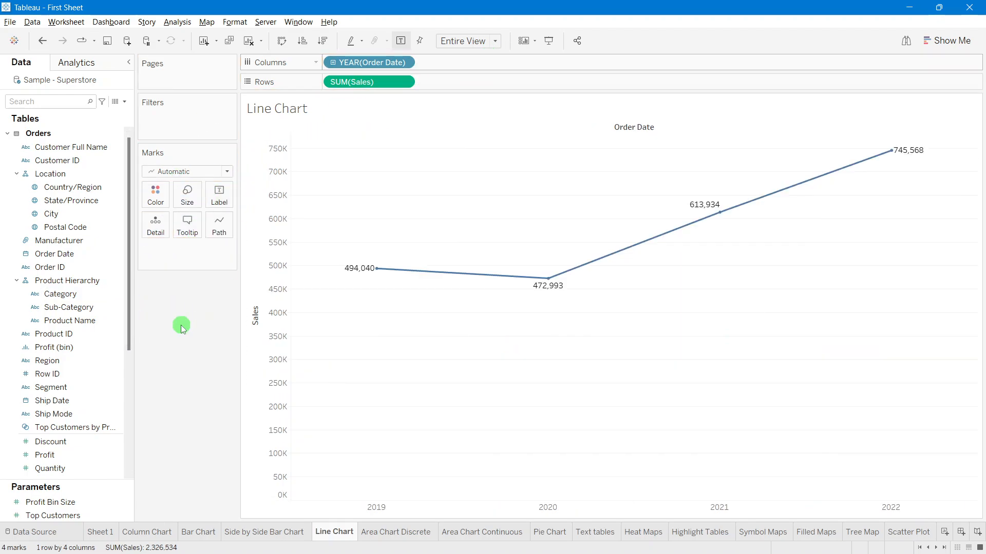
# Step: Try the Bar mark type on the yearly sales chart, and restore the Automatic mark type
pyautogui.click(170, 172)
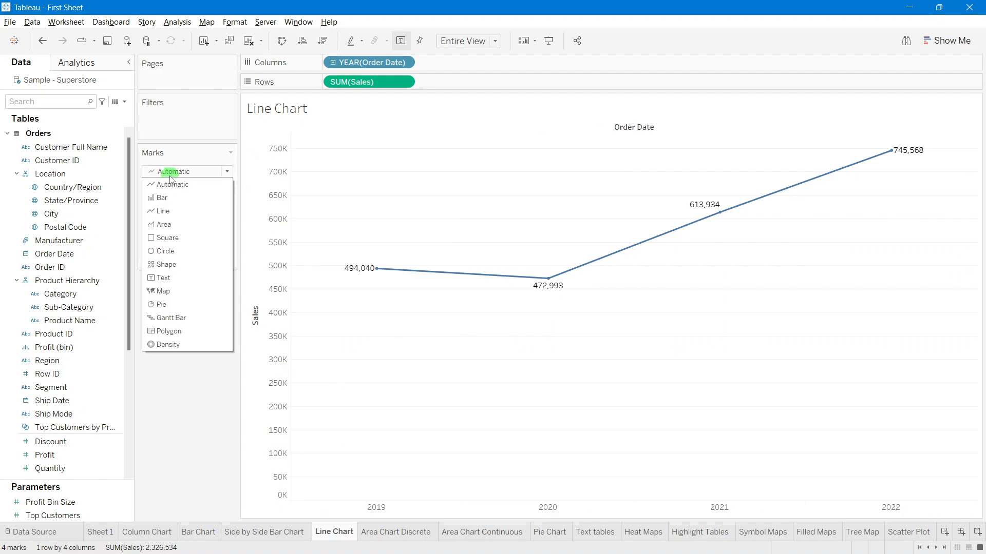
pyautogui.click(170, 173)
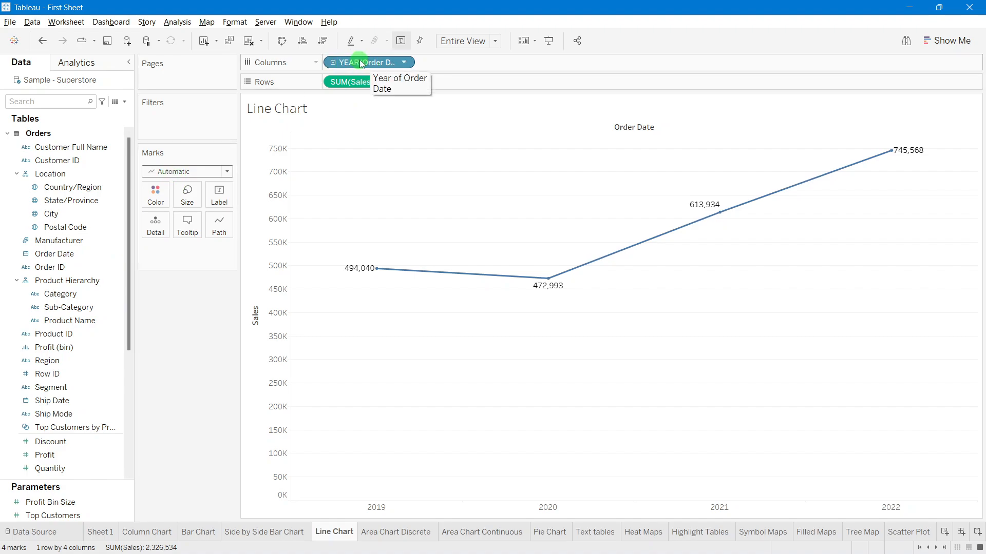
pyautogui.click(192, 171)
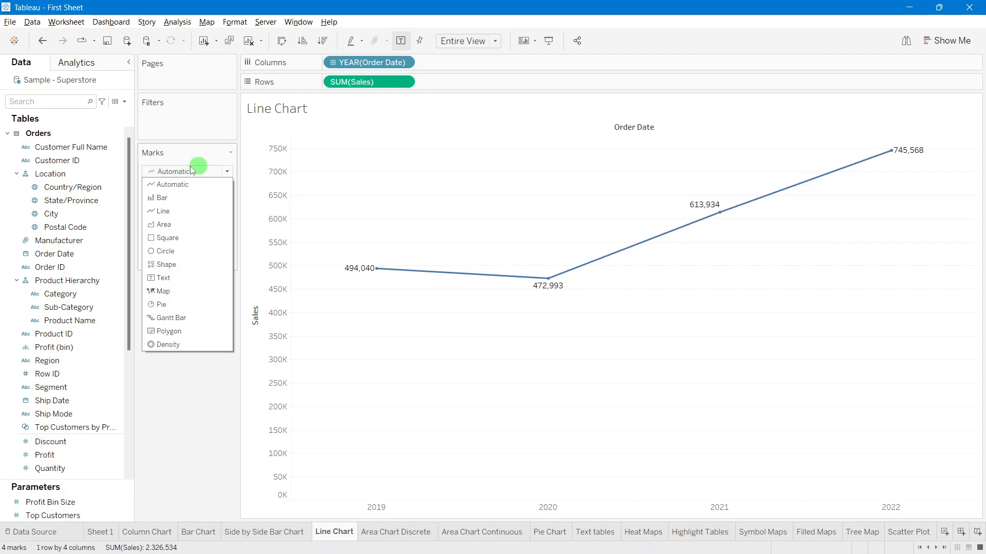
pyautogui.click(165, 176)
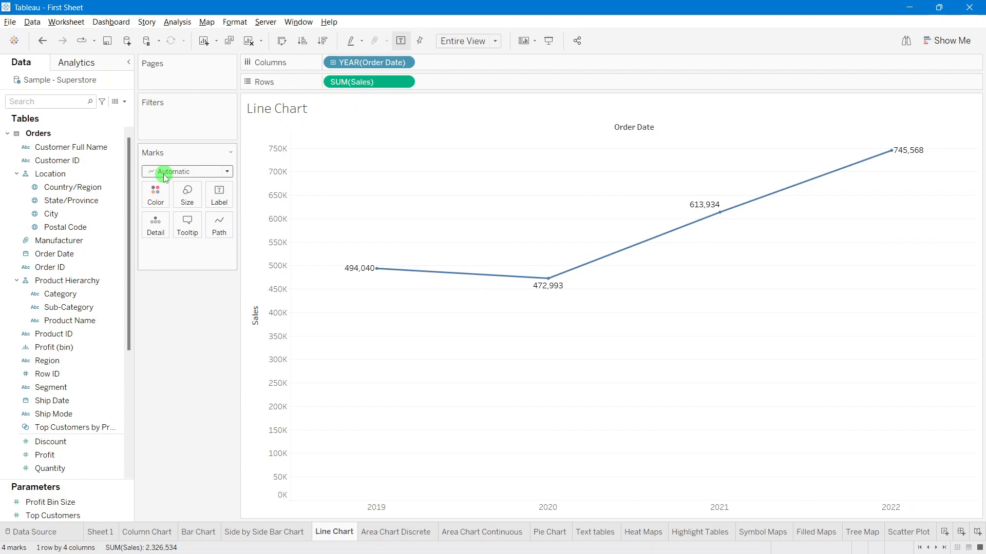
pyautogui.click(165, 175)
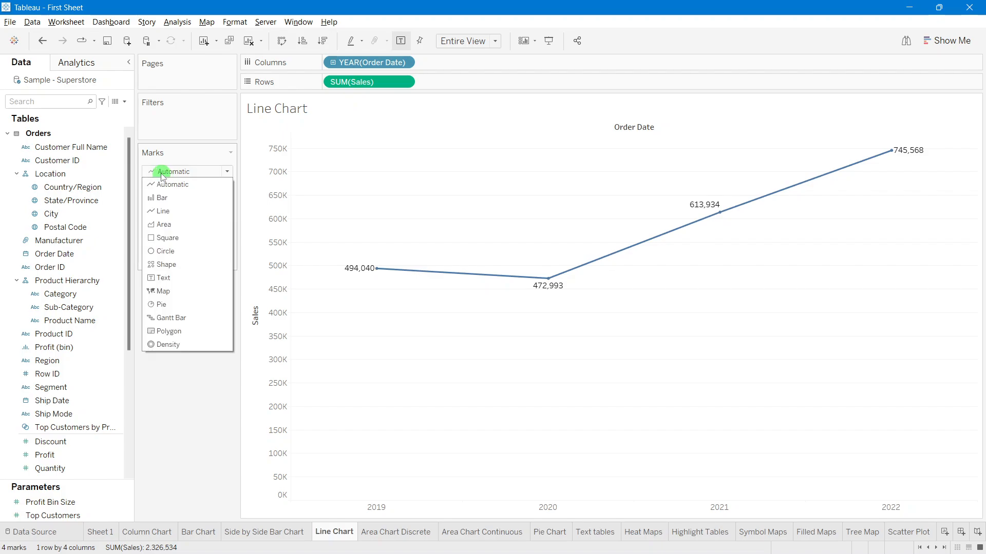
pyautogui.click(175, 200)
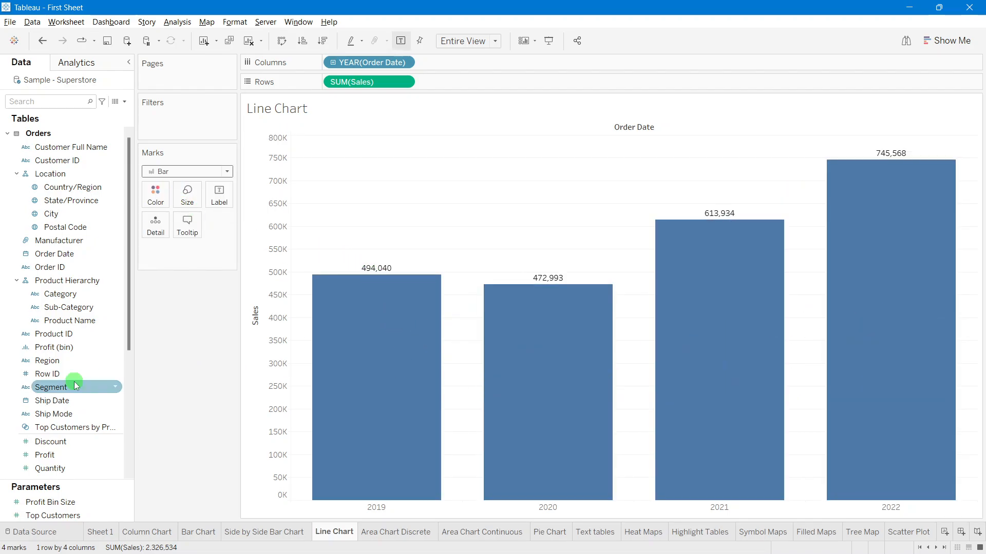
pyautogui.click(200, 173)
pyautogui.click(181, 183)
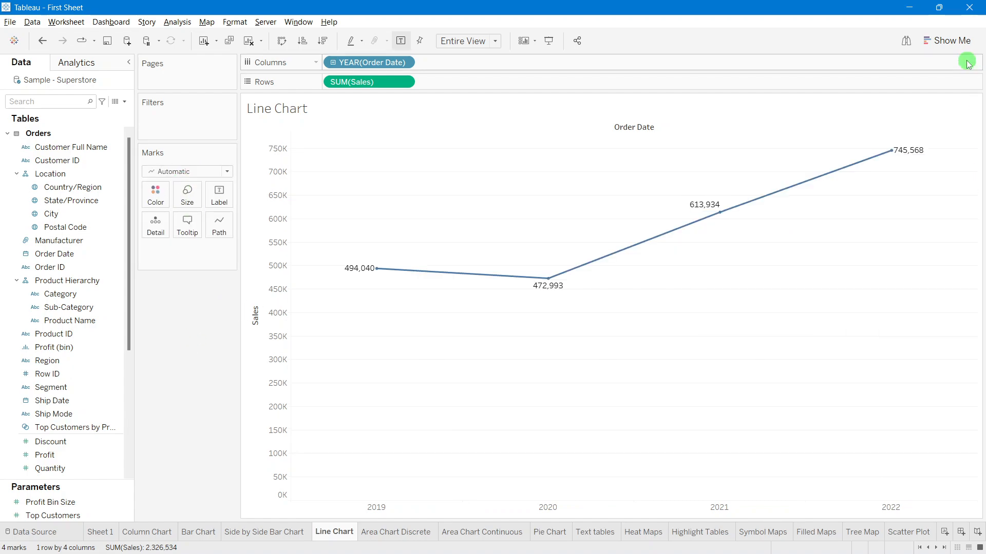
# Step: Convert the yearly sales line into horizontal bars with Show Me
pyautogui.click(952, 44)
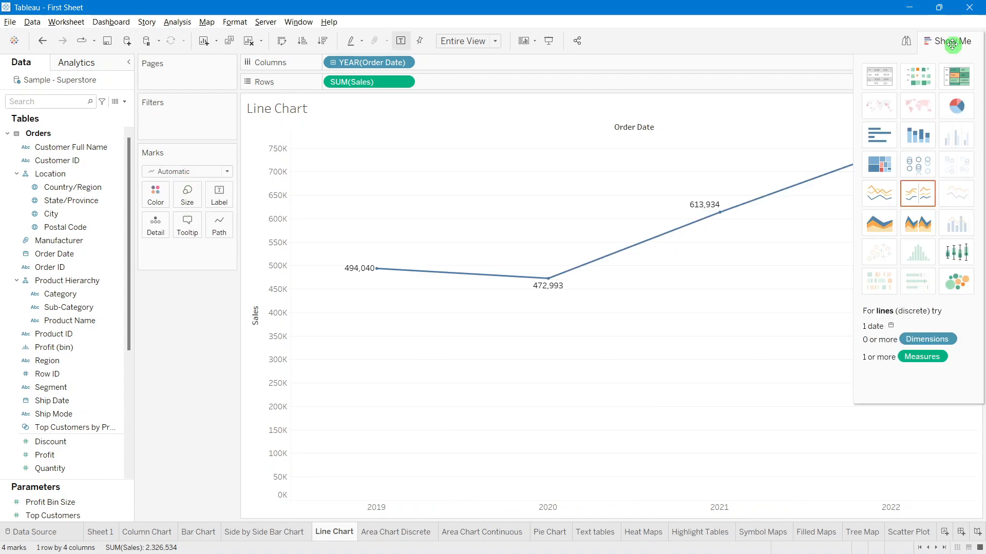
pyautogui.click(953, 42)
pyautogui.click(951, 39)
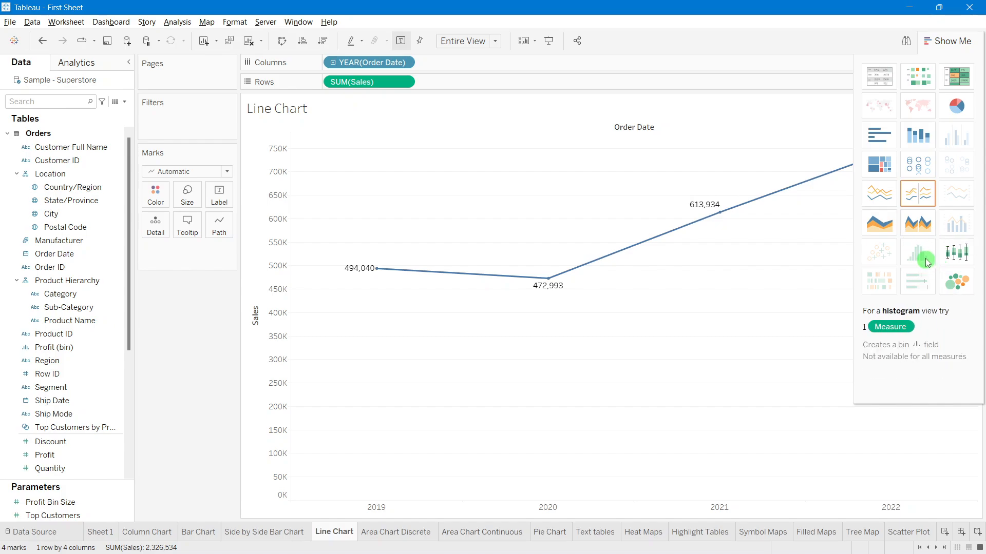
pyautogui.click(886, 146)
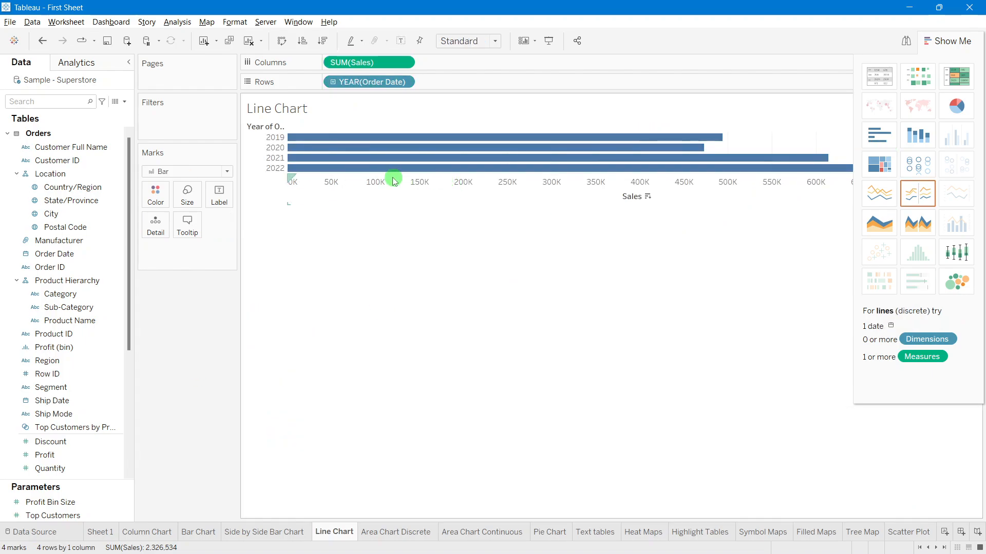
pyautogui.moveTo(387, 164)
pyautogui.click(953, 50)
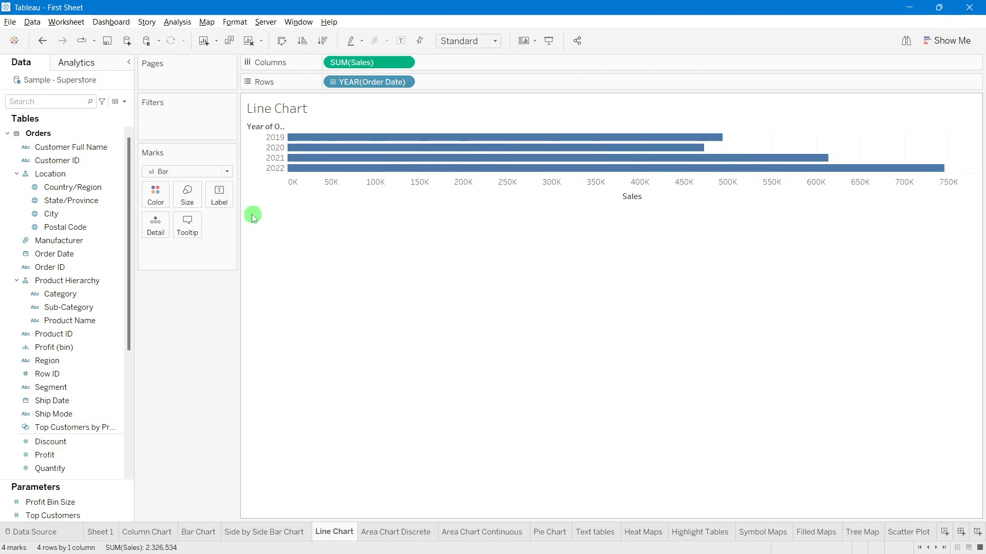
# Step: Try the Line, Square, Shape and Pie mark types on the horizontal sales chart, and set the mark type to Automatic
pyautogui.click(183, 170)
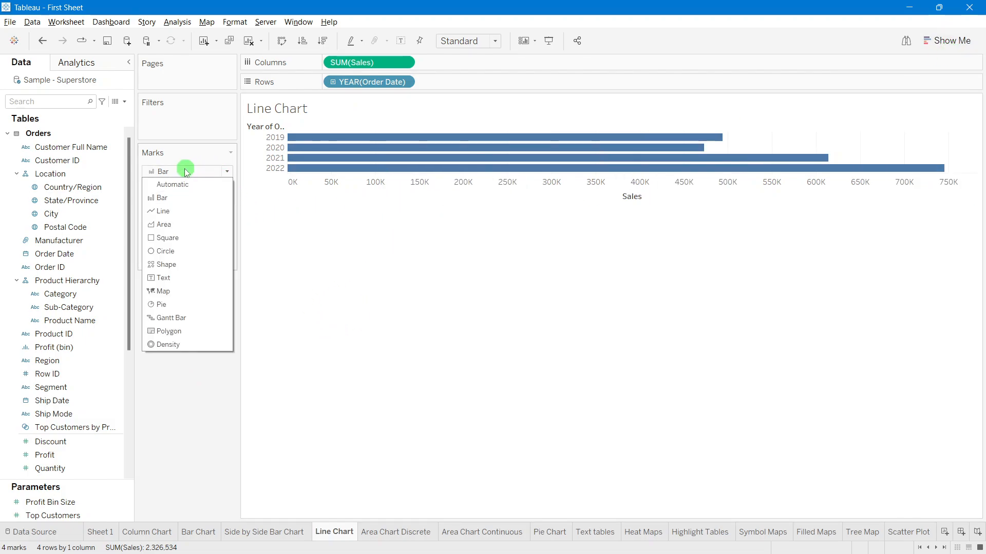
pyautogui.click(169, 198)
pyautogui.click(163, 170)
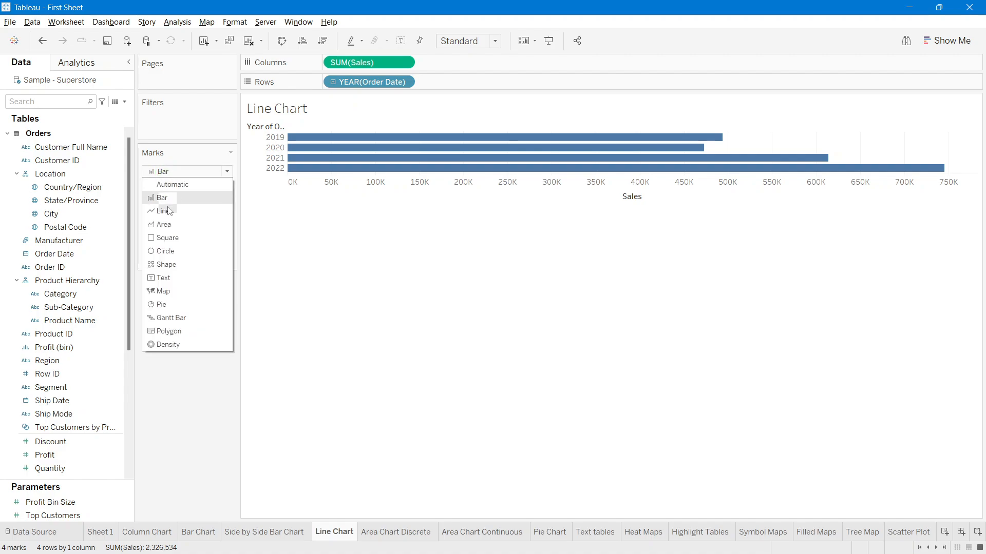
pyautogui.click(163, 211)
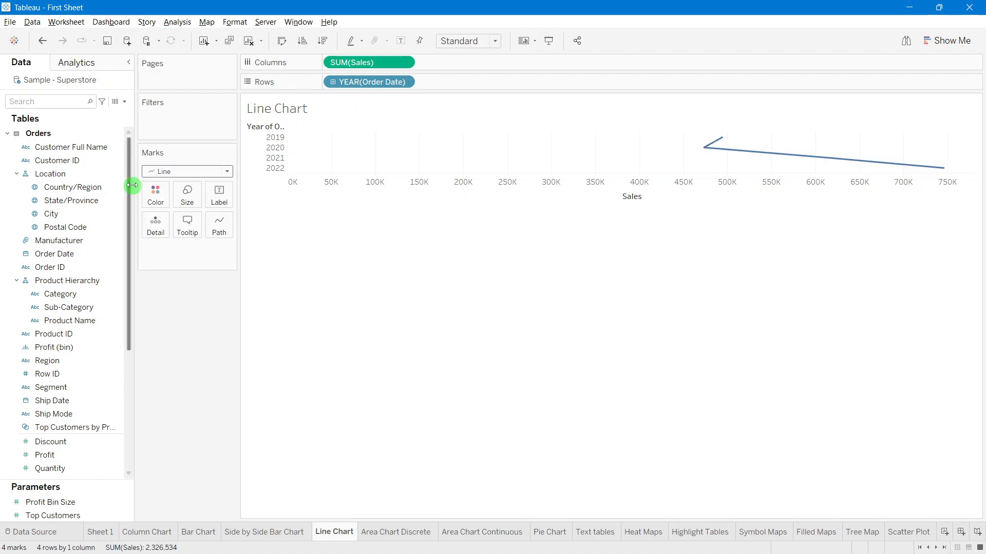
pyautogui.click(202, 172)
pyautogui.click(170, 238)
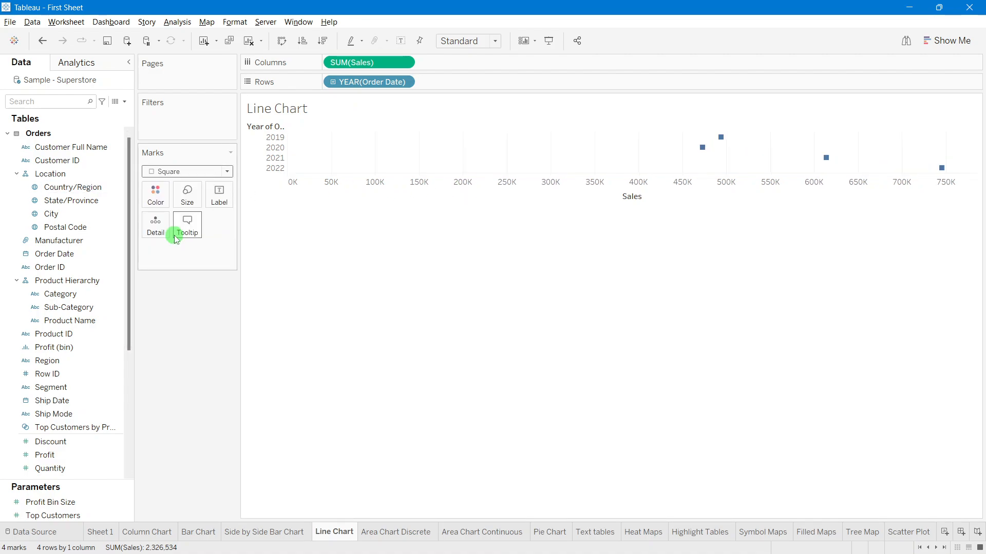
pyautogui.click(171, 175)
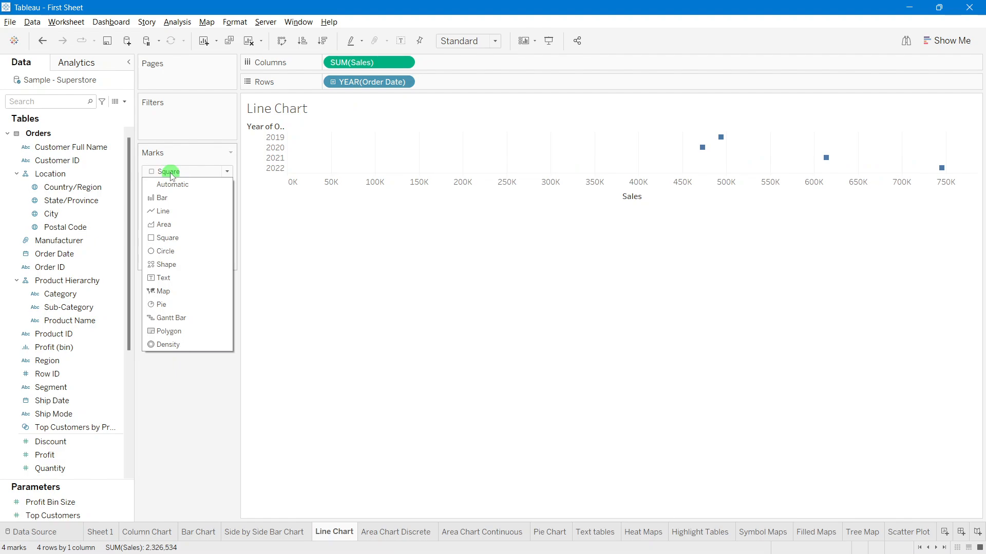
pyautogui.click(166, 265)
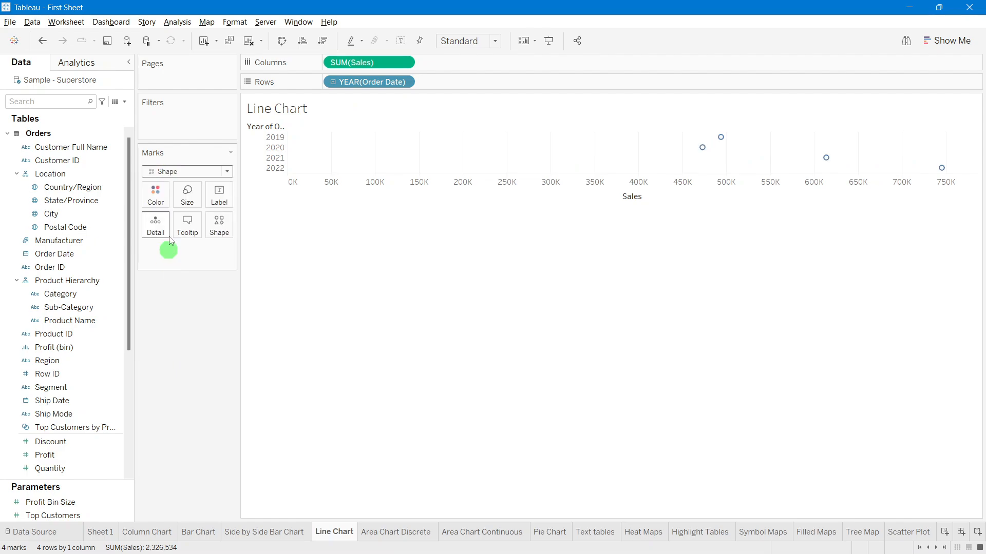
pyautogui.click(174, 170)
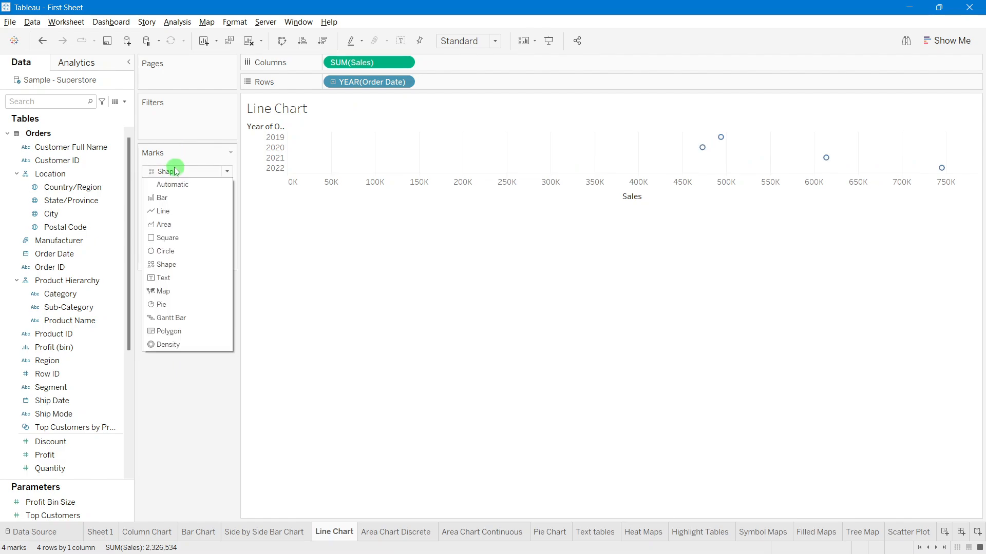
pyautogui.click(168, 302)
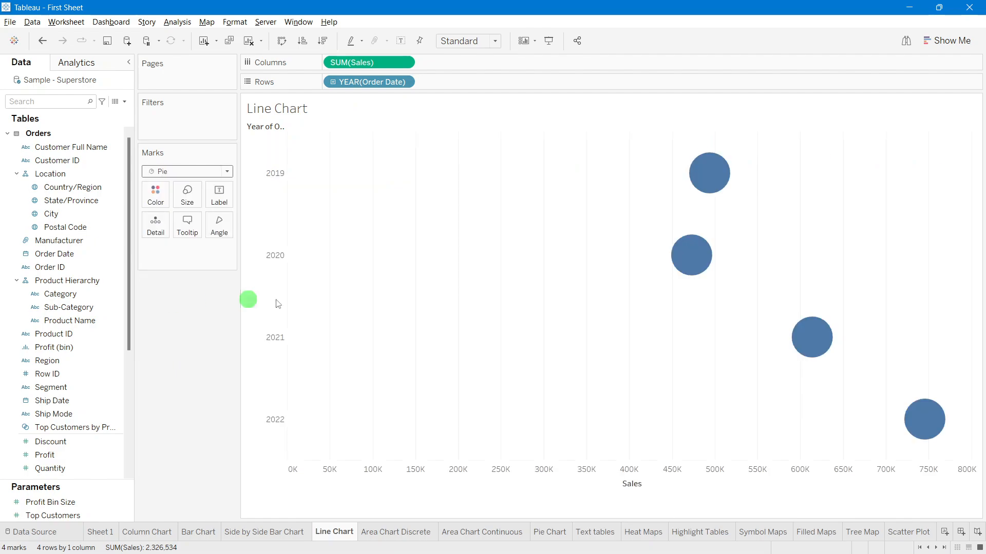
pyautogui.click(190, 171)
pyautogui.click(178, 181)
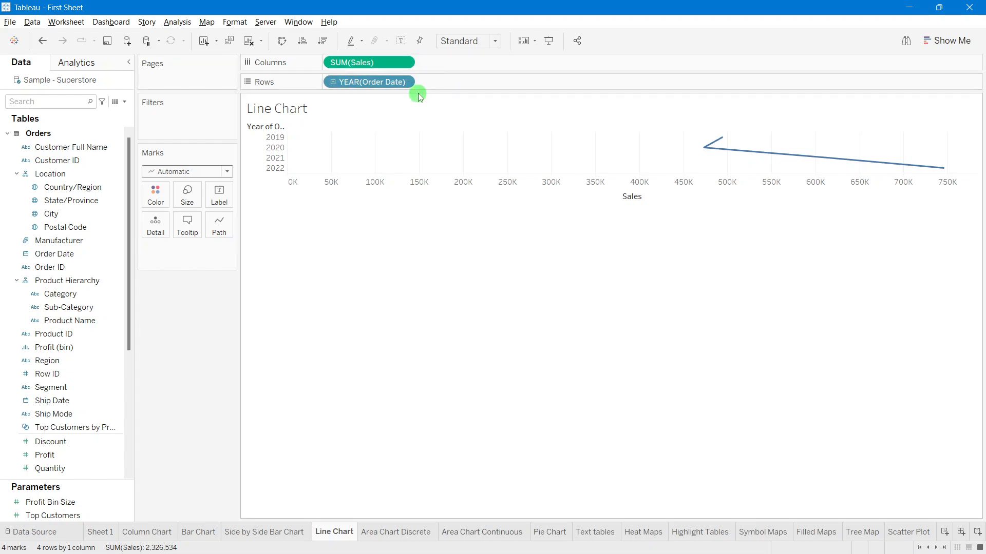
# Step: Swap the rows and columns, and fit the line chart to Entire View
pyautogui.click(282, 42)
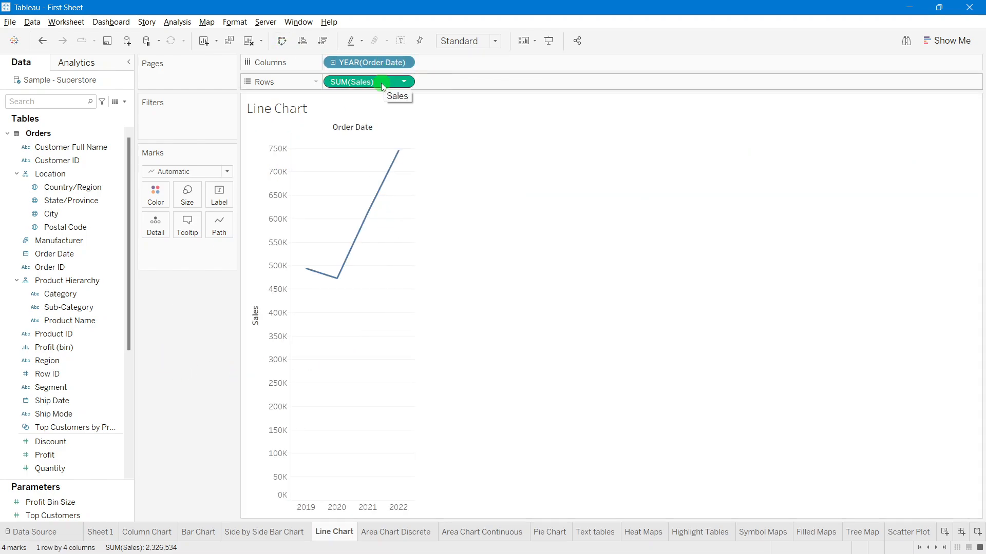
pyautogui.click(451, 41)
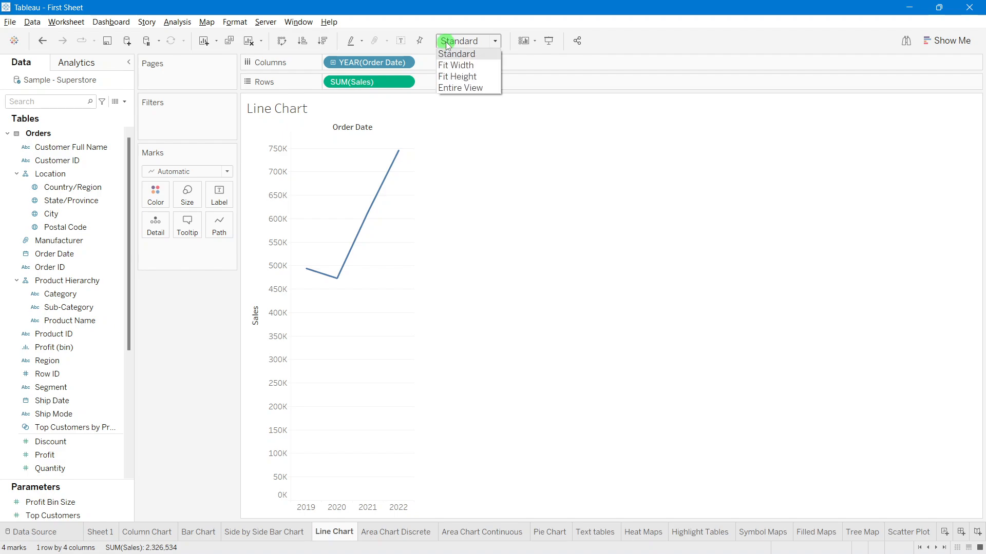
pyautogui.click(458, 87)
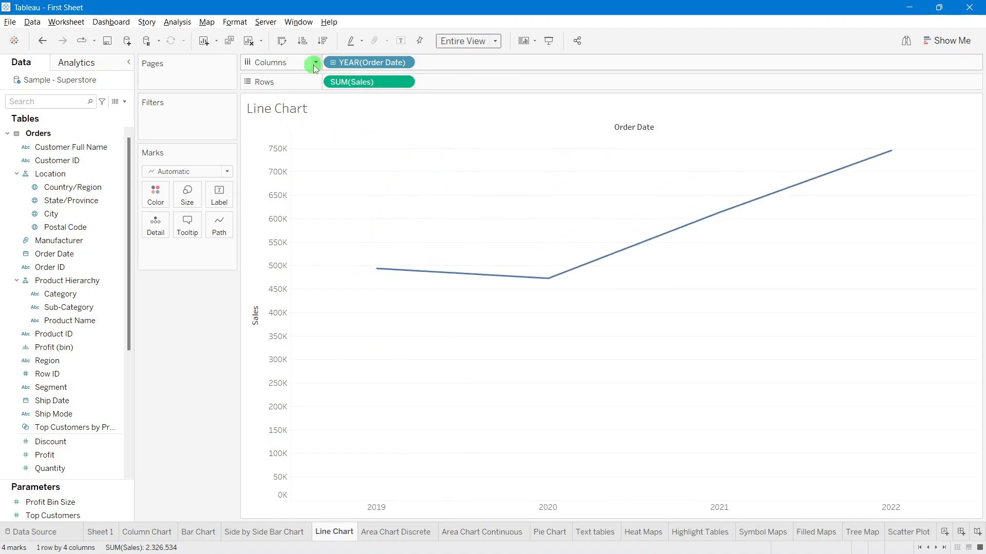
# Step: Drill Order Date down through quarters to months, and highlight the 2019 and 2020 headers before clearing the highlight
pyautogui.click(333, 63)
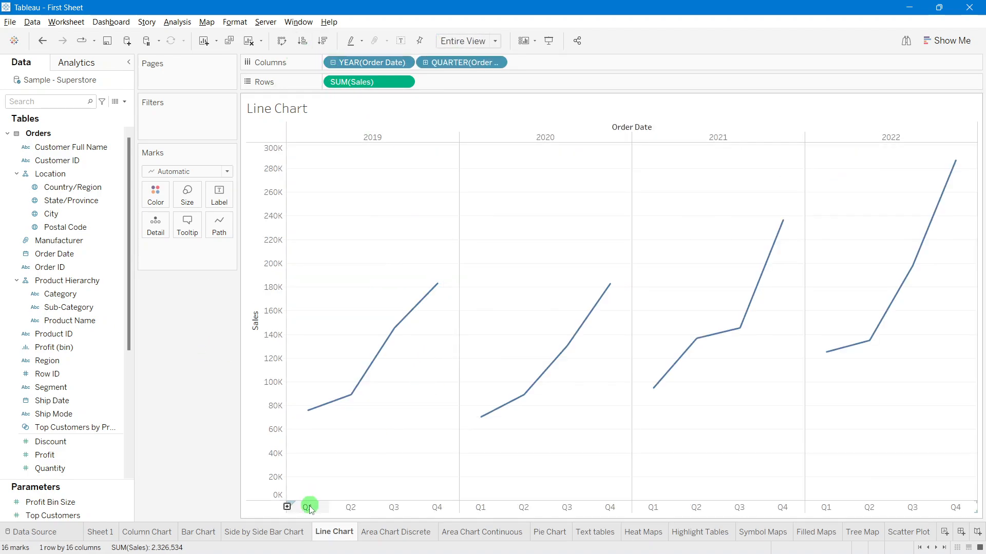
pyautogui.click(426, 62)
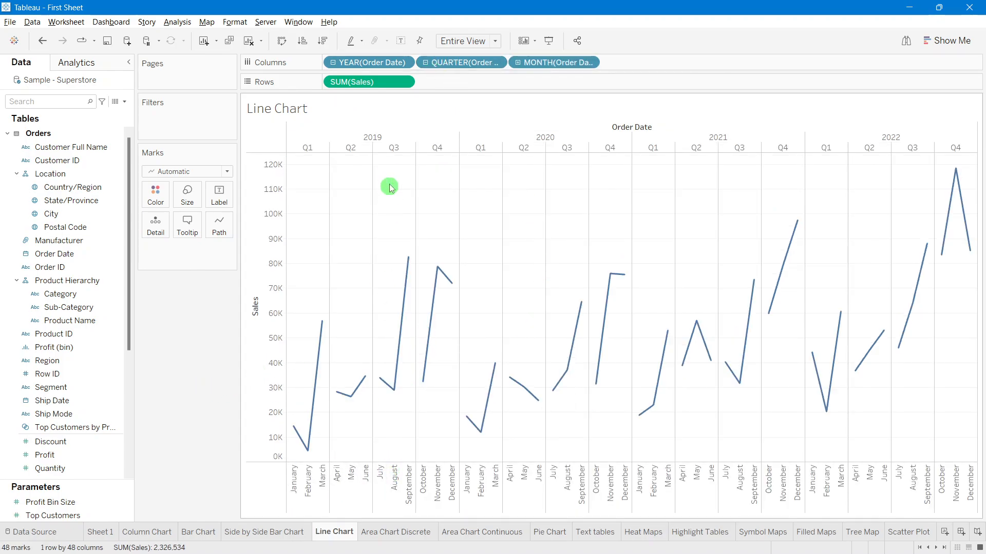
pyautogui.click(387, 139)
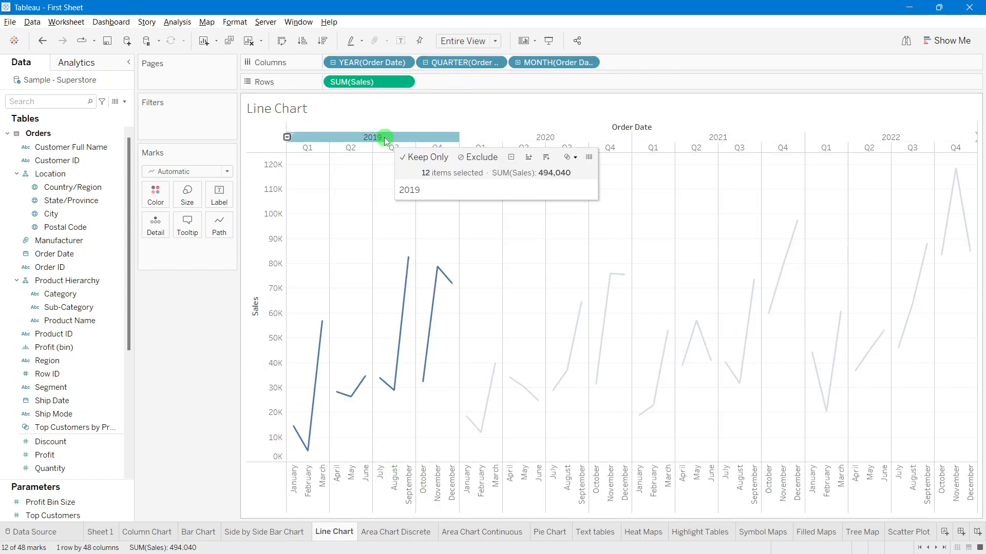
pyautogui.click(564, 137)
pyautogui.click(165, 322)
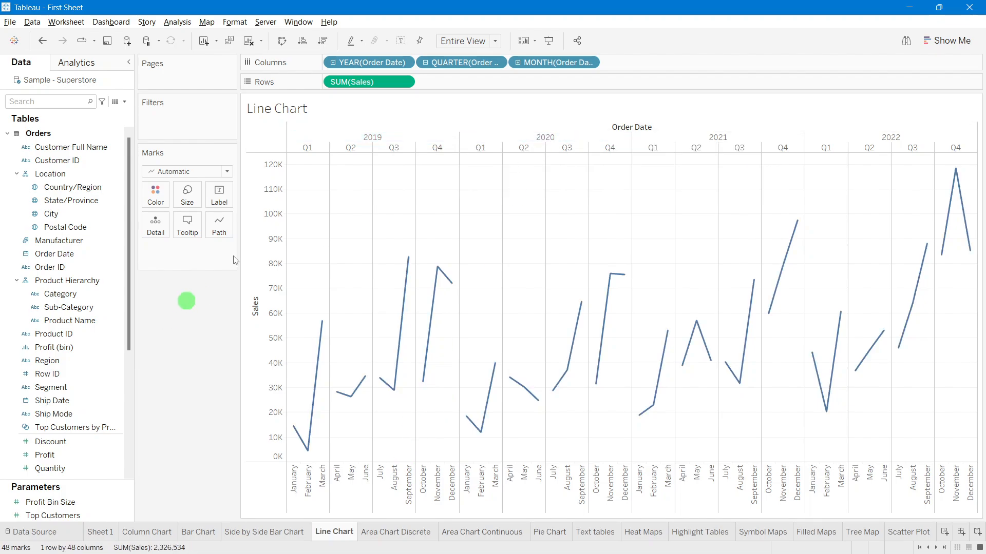
# Step: Drill Order Date down to days, and set the chart fit to Standard
pyautogui.click(518, 63)
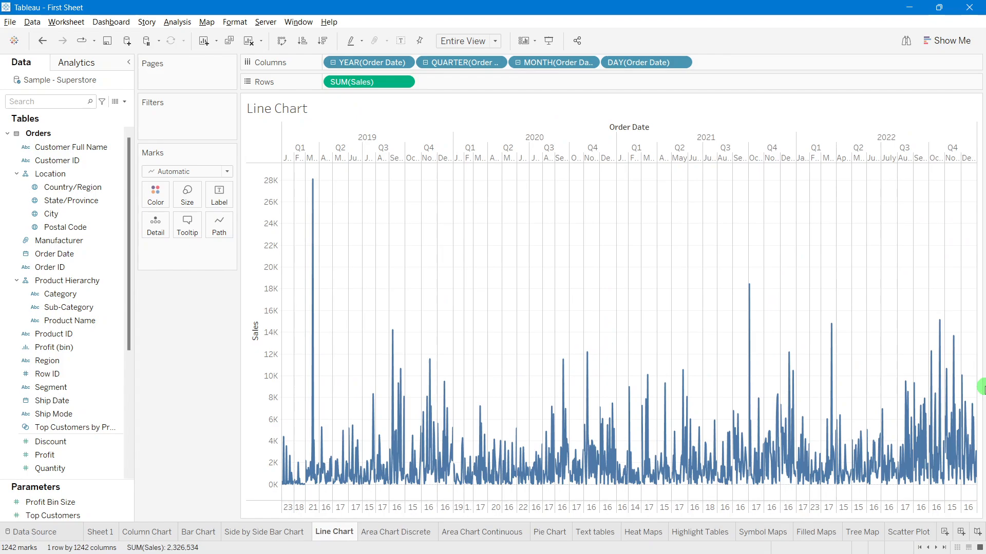
pyautogui.moveTo(295, 480)
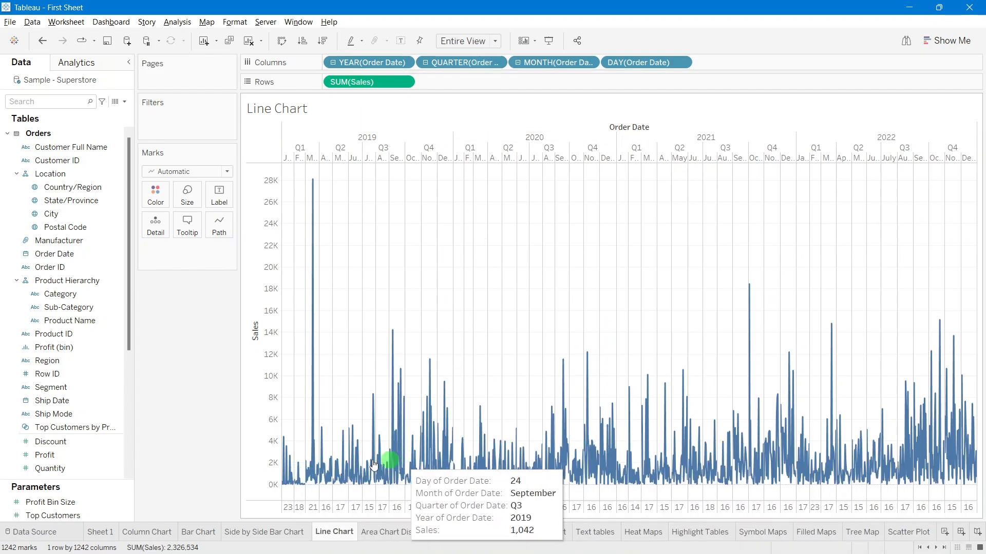
pyautogui.click(464, 41)
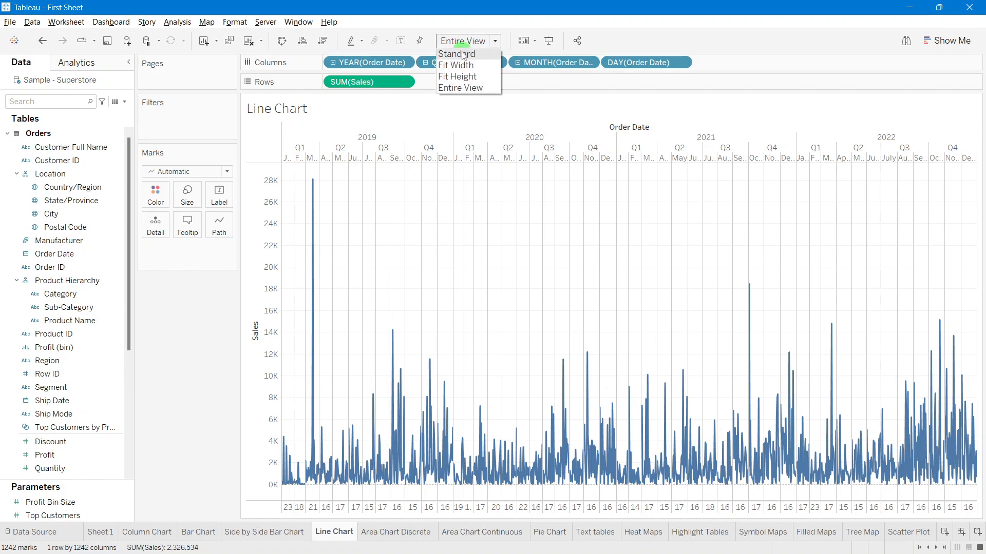
pyautogui.click(462, 54)
pyautogui.click(377, 484)
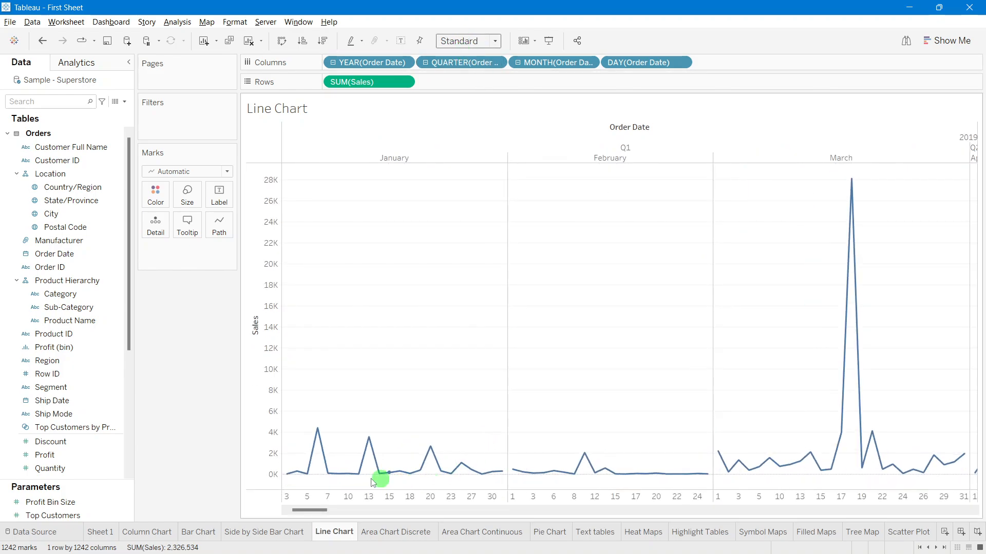
pyautogui.moveTo(315, 511); pyautogui.dragTo(266, 513)
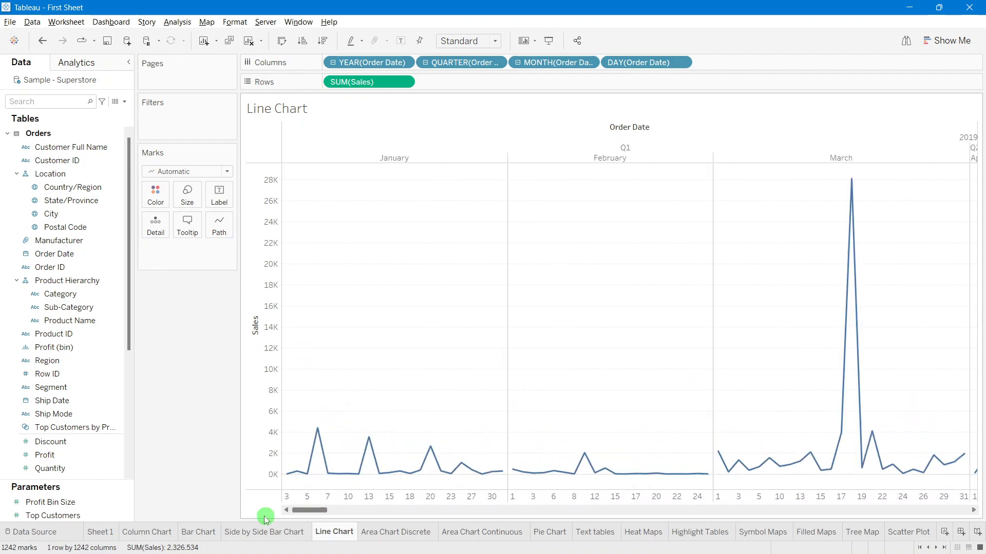
# Step: Rename the Line Chart sheet as Line Chart Discrete
pyautogui.click(127, 421)
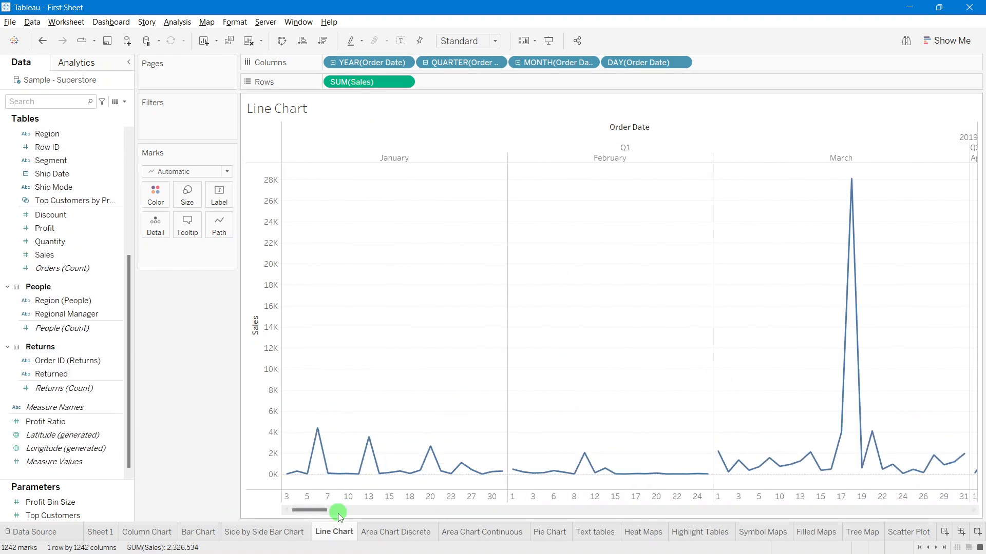
pyautogui.click(352, 532)
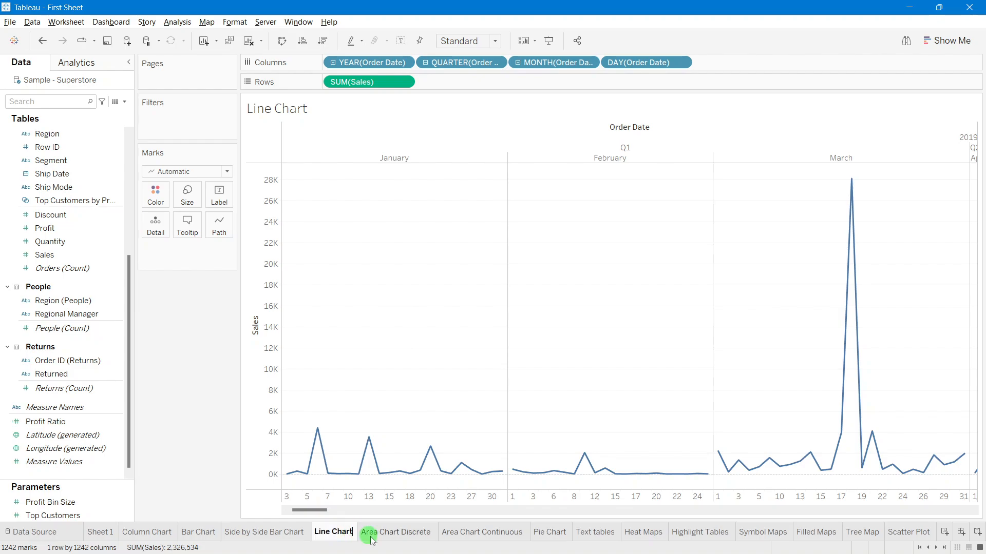
pyautogui.write('D')
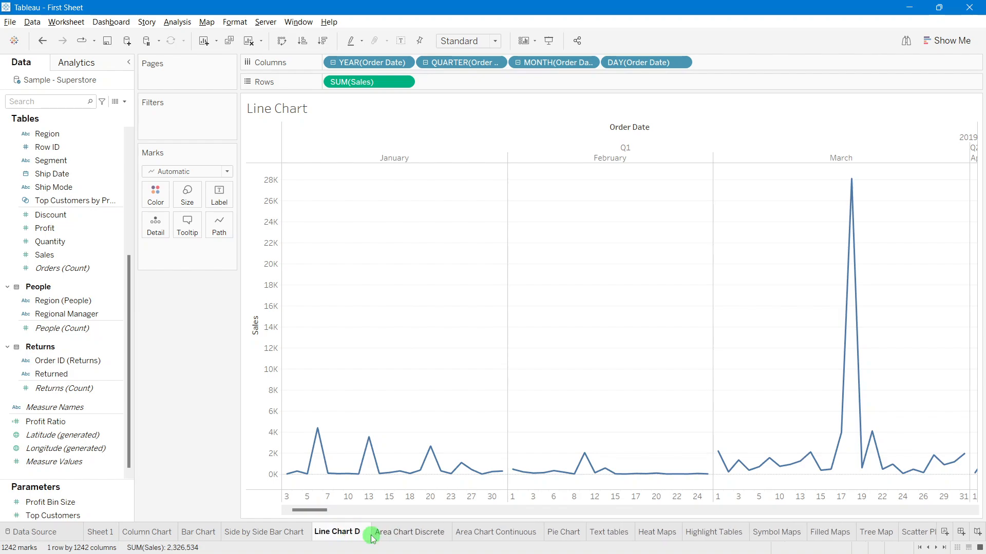
pyautogui.write('iscre')
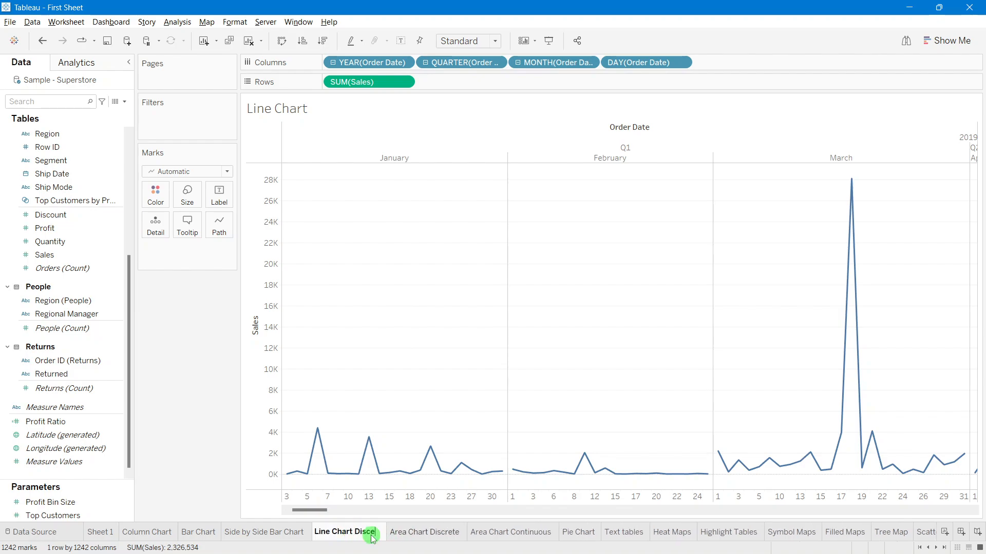
pyautogui.write('te')
pyautogui.press('BackSpace')
pyautogui.press('BackSpace')
pyautogui.press('BackSpace')
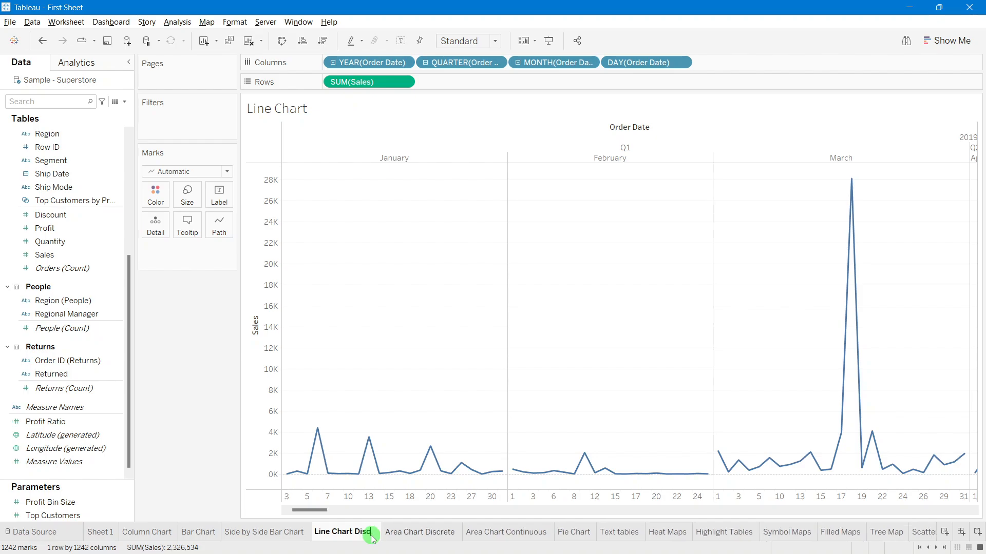
pyautogui.write('rete')
pyautogui.click(162, 466)
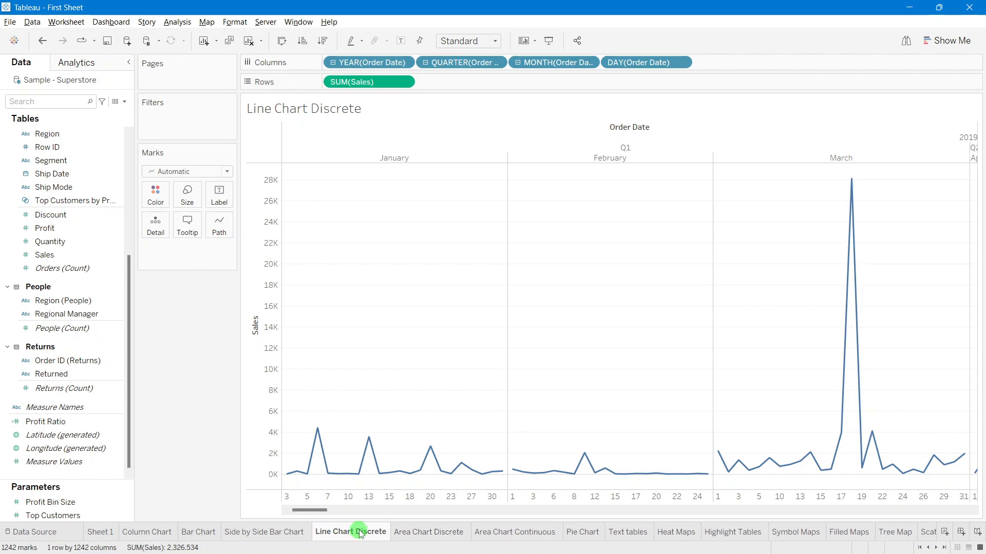
# Step: Duplicate the Line Chart Discrete sheet and compare the copy with the original
pyautogui.rightClick(360, 534)
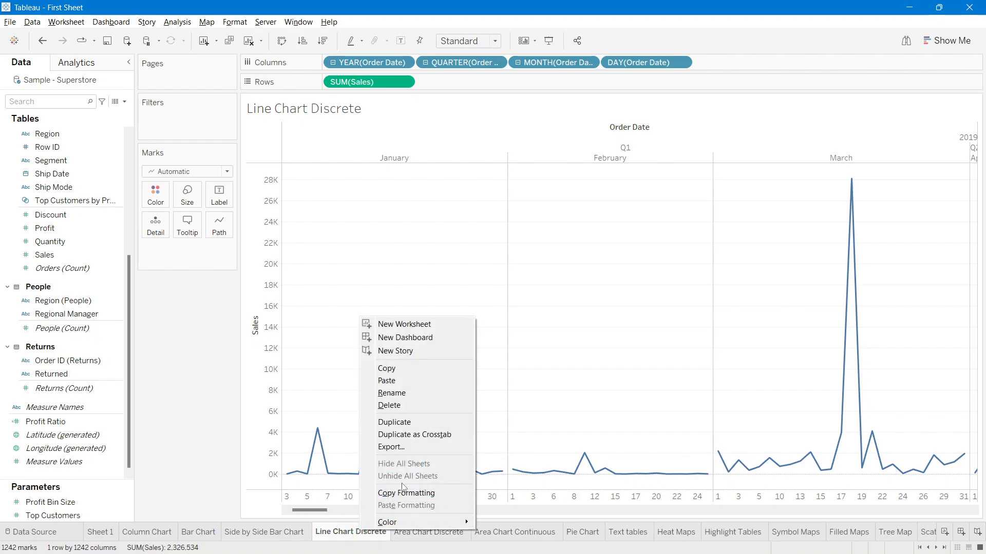
pyautogui.rightClick(345, 535)
pyautogui.click(383, 425)
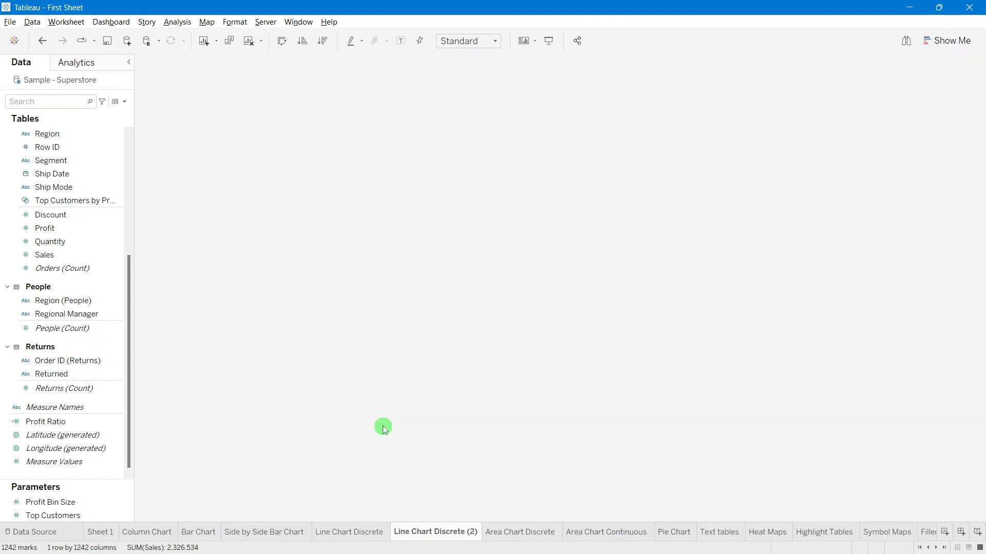
pyautogui.click(451, 532)
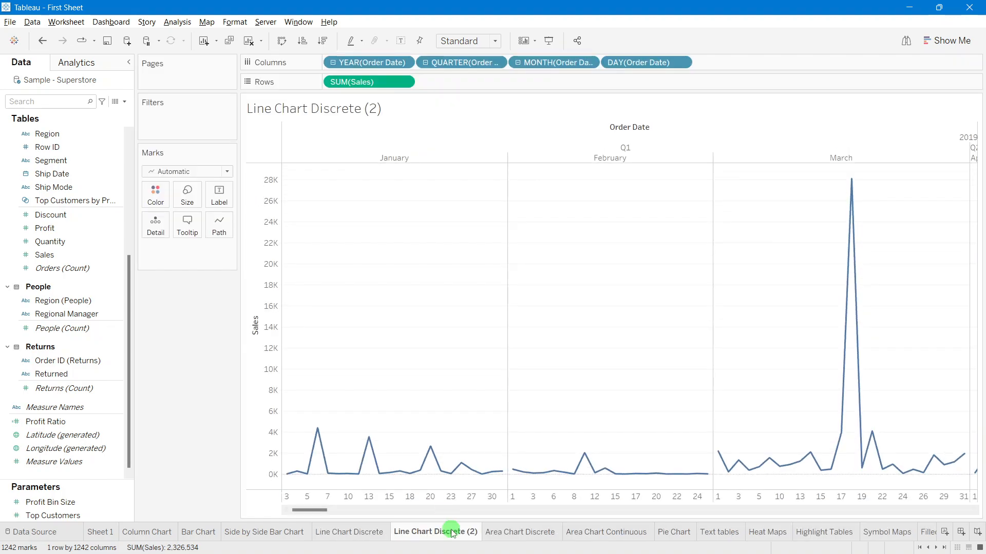
pyautogui.click(330, 532)
pyautogui.click(459, 537)
# Step: Rename the duplicated sheet as Line Chart Continuous
pyautogui.doubleClick(455, 535)
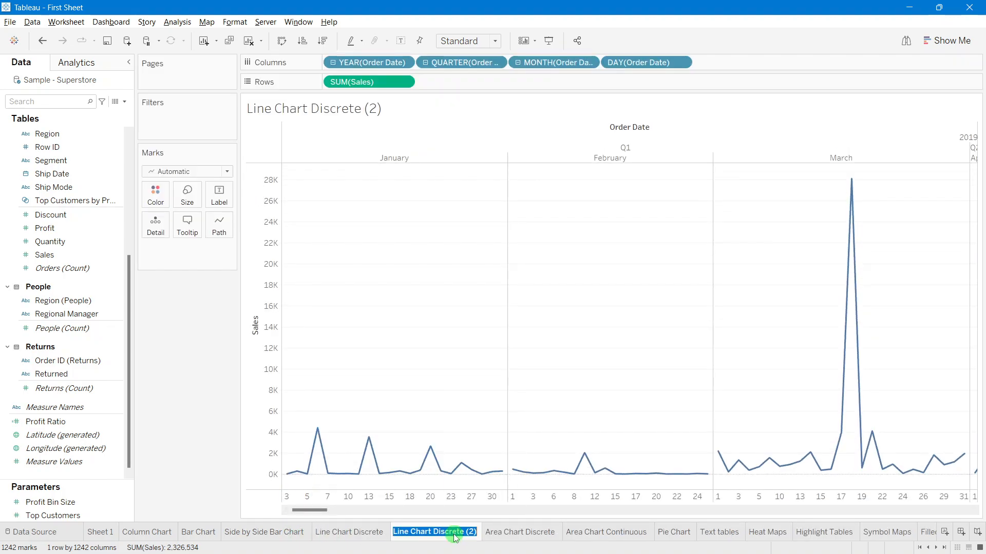
pyautogui.doubleClick(457, 533)
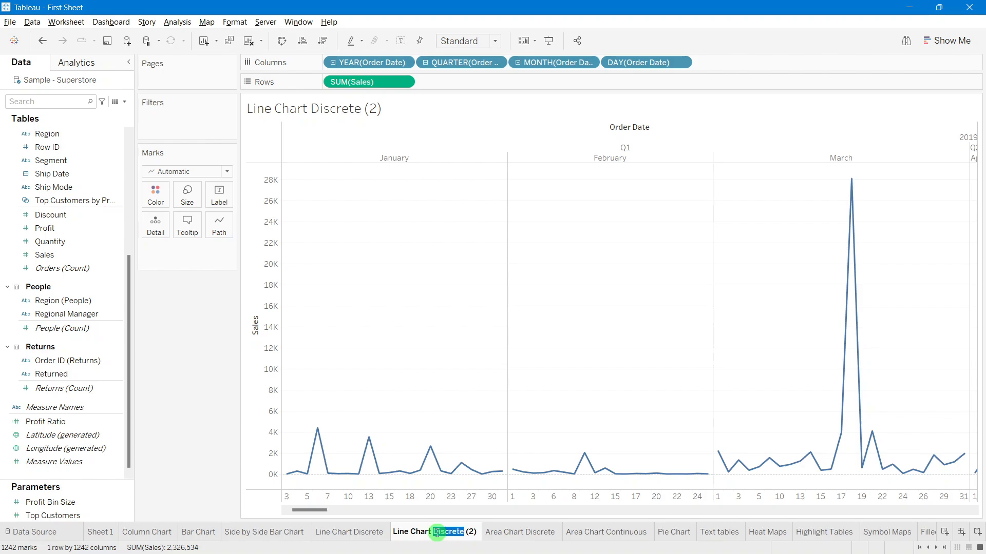
pyautogui.write('Continuous (2')
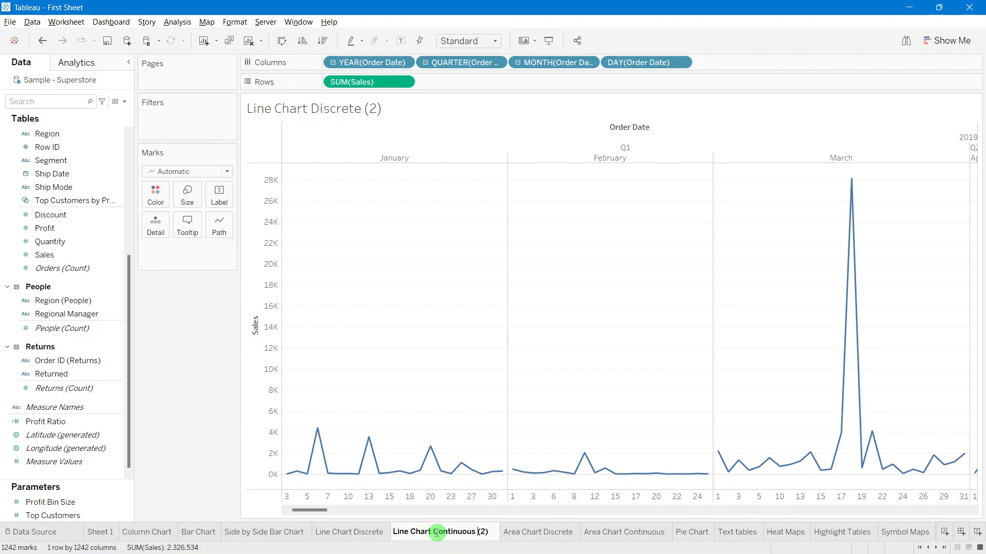
pyautogui.write('\\')
pyautogui.press('BackSpace')
pyautogui.press('BackSpace')
pyautogui.press('BackSpace')
pyautogui.press('BackSpace')
pyautogui.press('BackSpace')
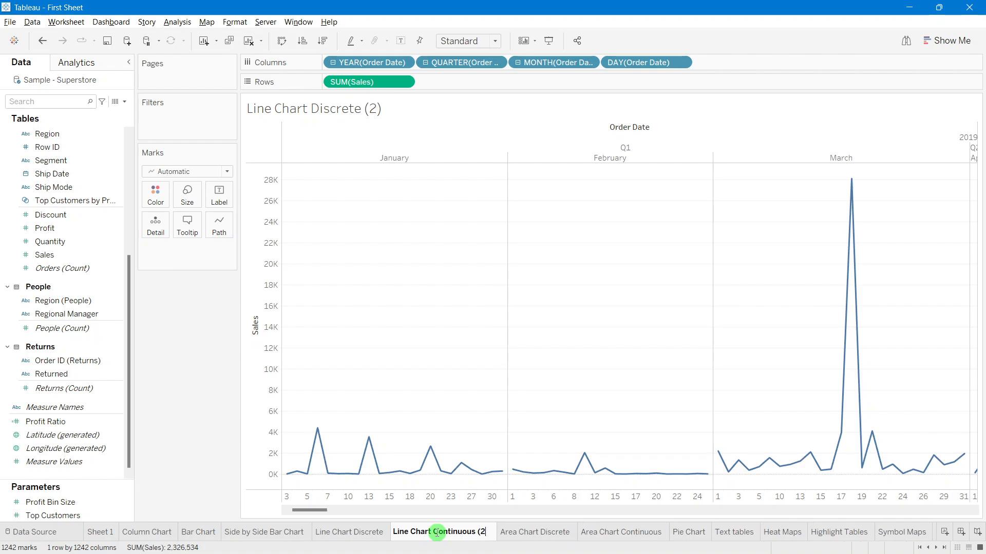
pyautogui.click(245, 390)
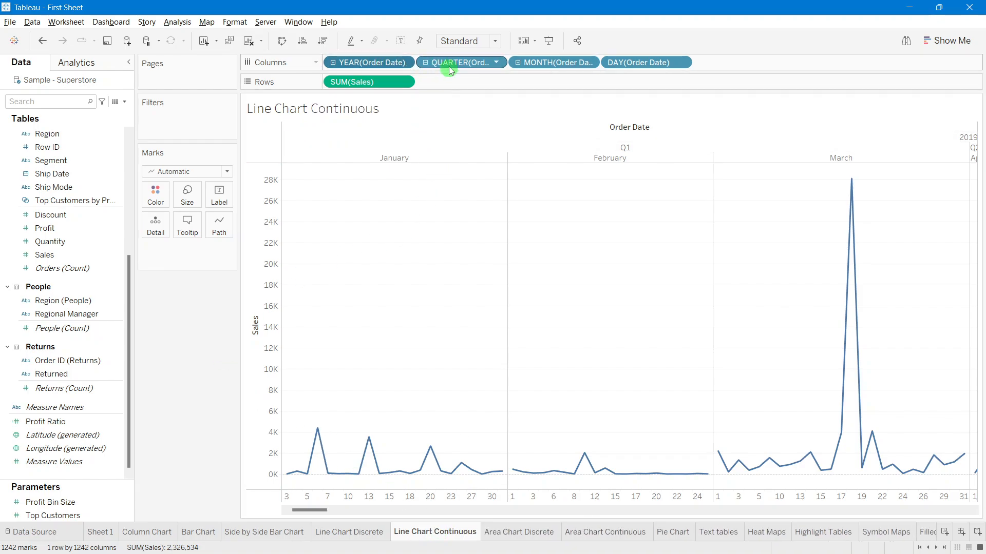
# Step: Remove the quarter, year, month and day levels of Order Date from the columns of the continuous line chart
pyautogui.moveTo(448, 69); pyautogui.dragTo(262, 225)
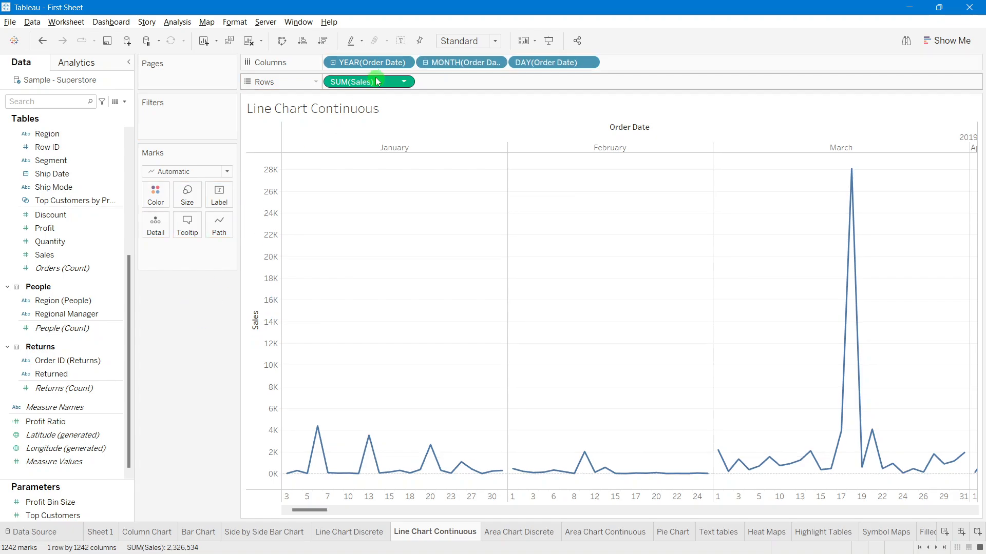
pyautogui.moveTo(373, 66); pyautogui.dragTo(401, 59)
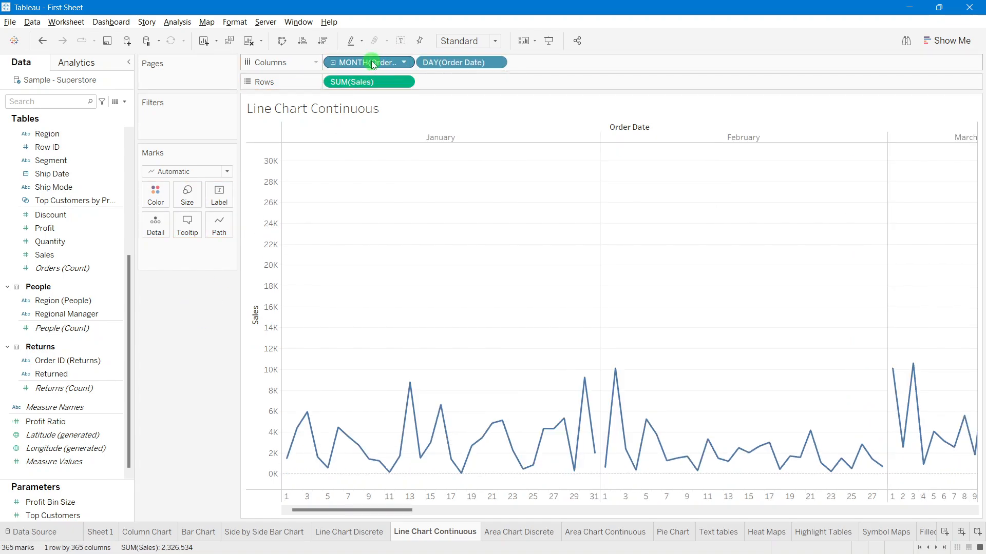
pyautogui.moveTo(373, 64); pyautogui.dragTo(303, 31)
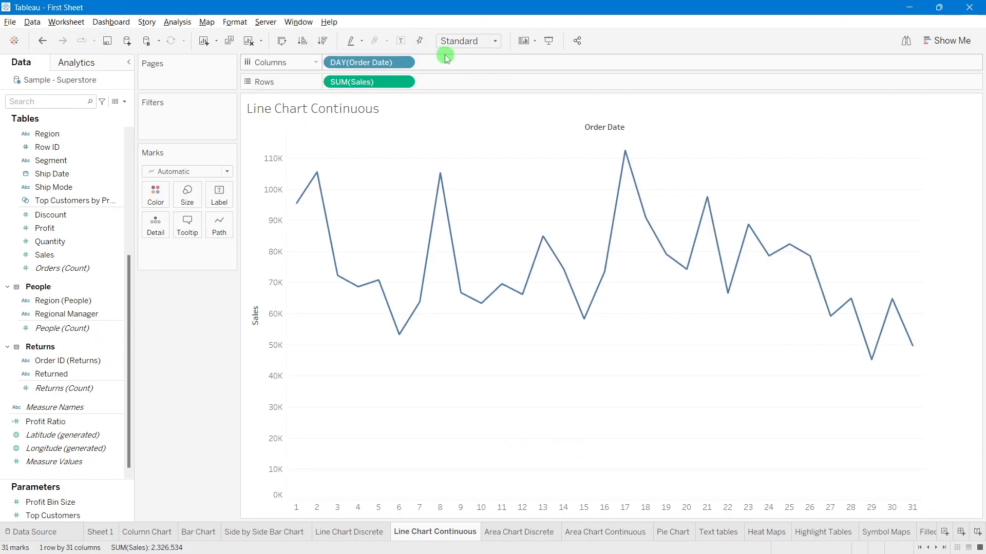
pyautogui.click(405, 63)
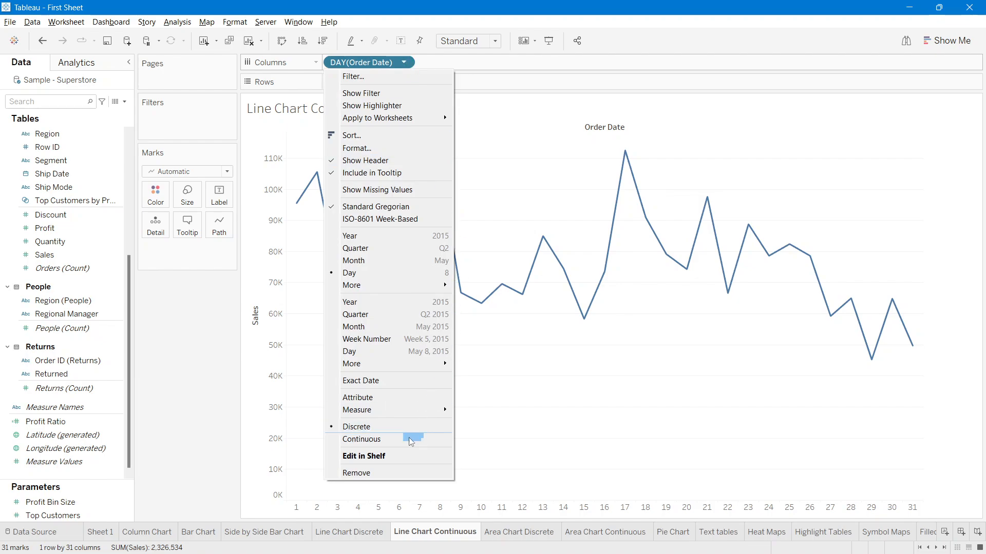
pyautogui.click(382, 470)
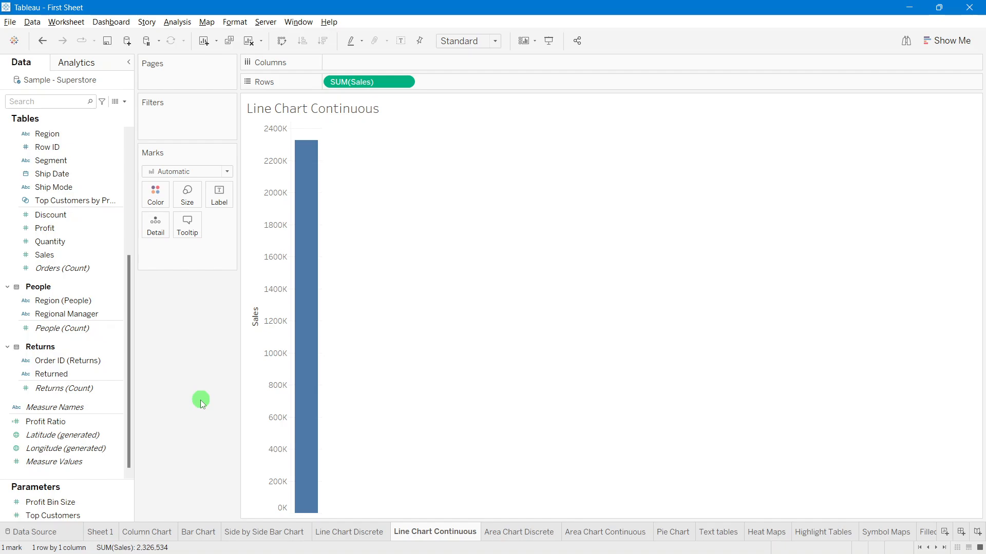
# Step: Add Order Date to the columns as a continuous year, and drill it down to quarters
pyautogui.scroll(5, 73, 227)
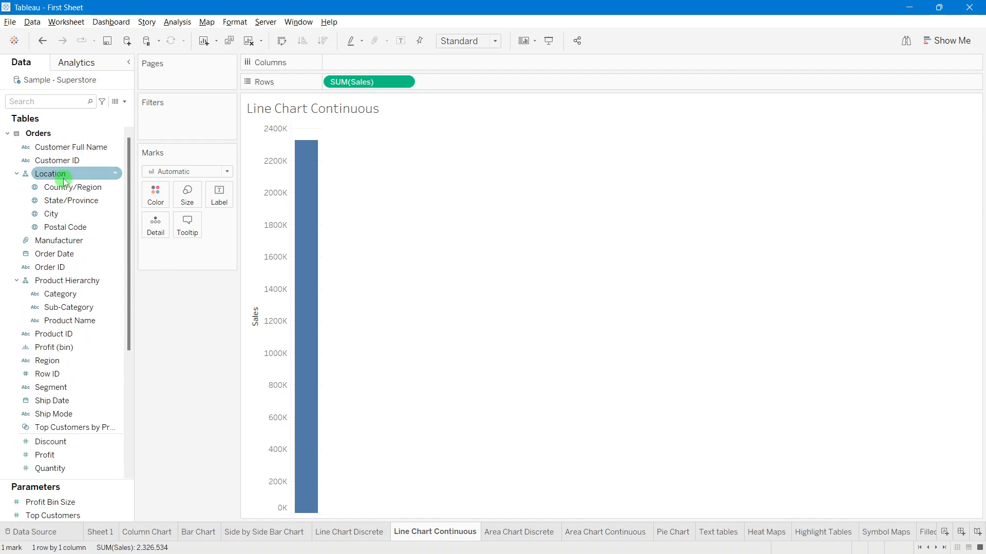
pyautogui.moveTo(55, 253); pyautogui.dragTo(349, 67)
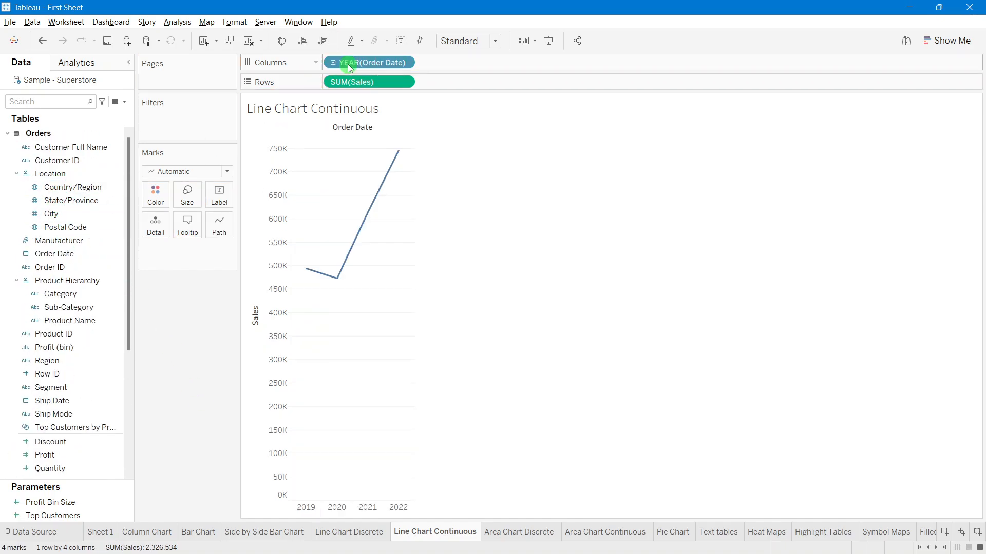
pyautogui.click(408, 64)
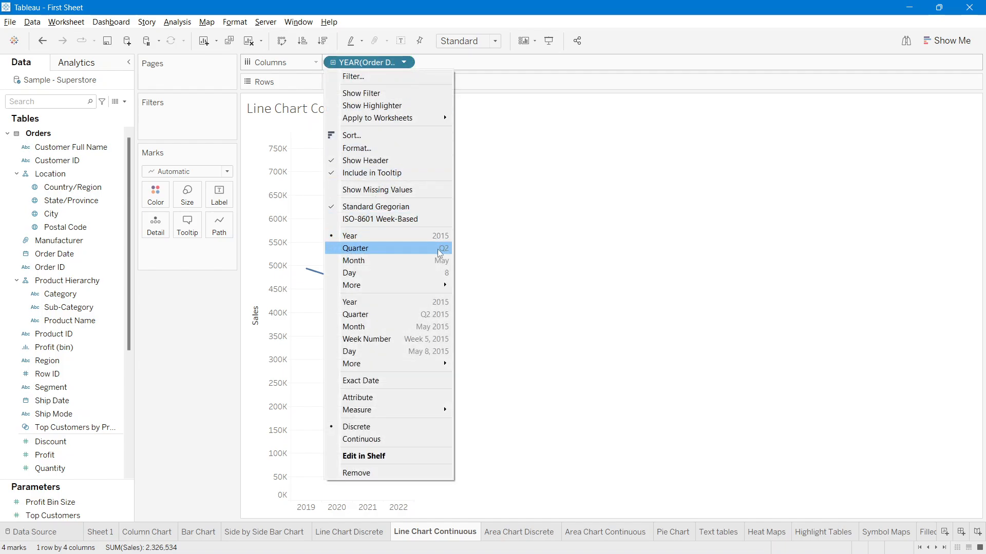
pyautogui.click(346, 307)
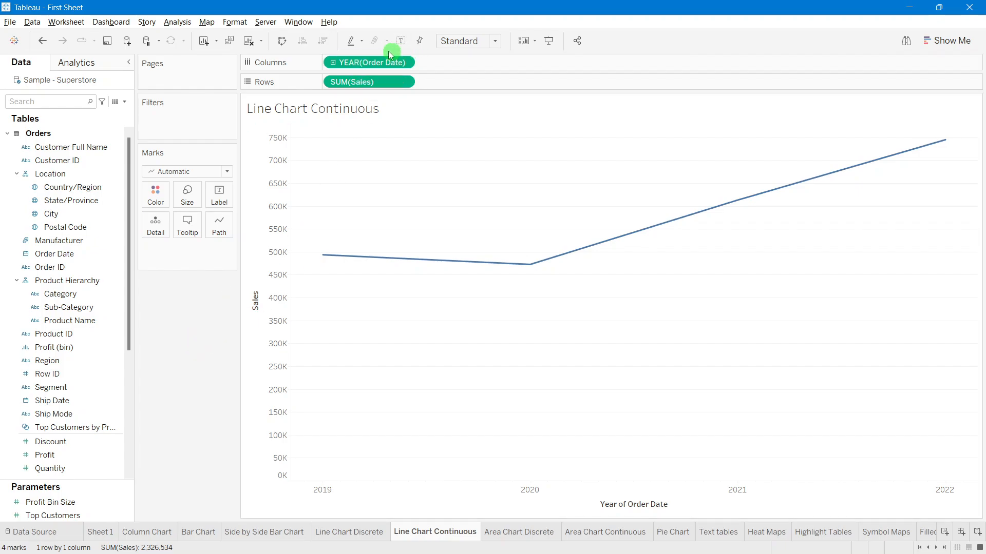
pyautogui.click(333, 63)
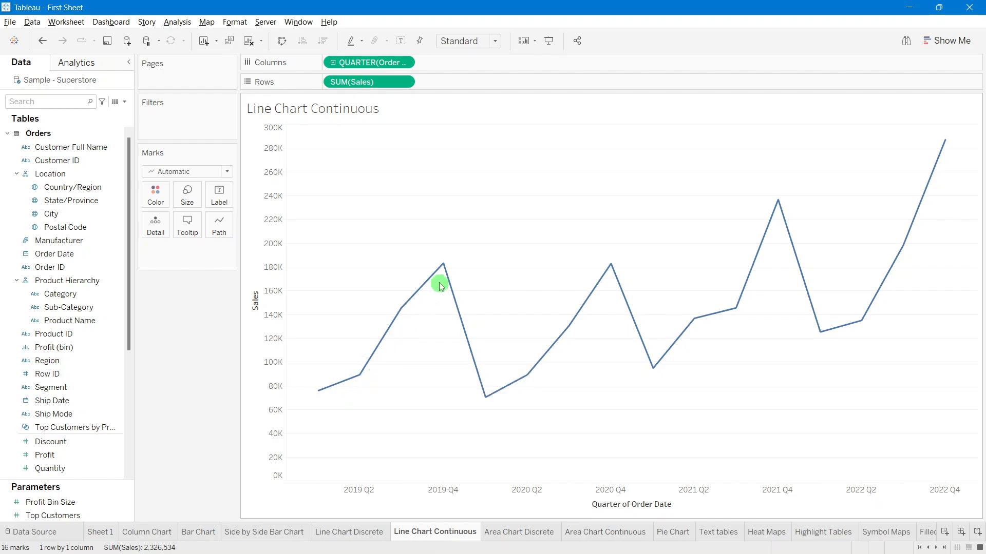
# Step: On the Line Chart Discrete sheet, collapse the Order Date levels from days back up to quarters
pyautogui.click(361, 532)
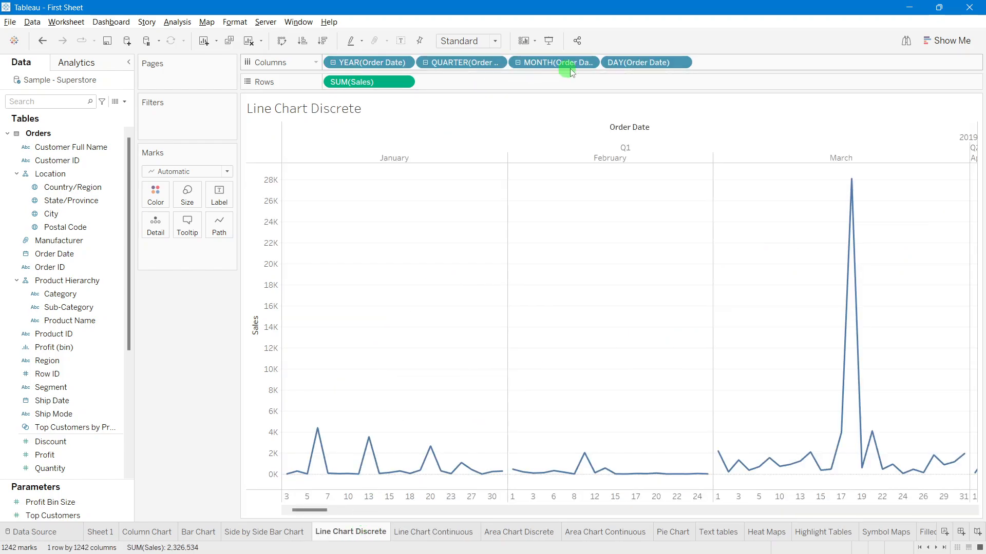
pyautogui.click(519, 62)
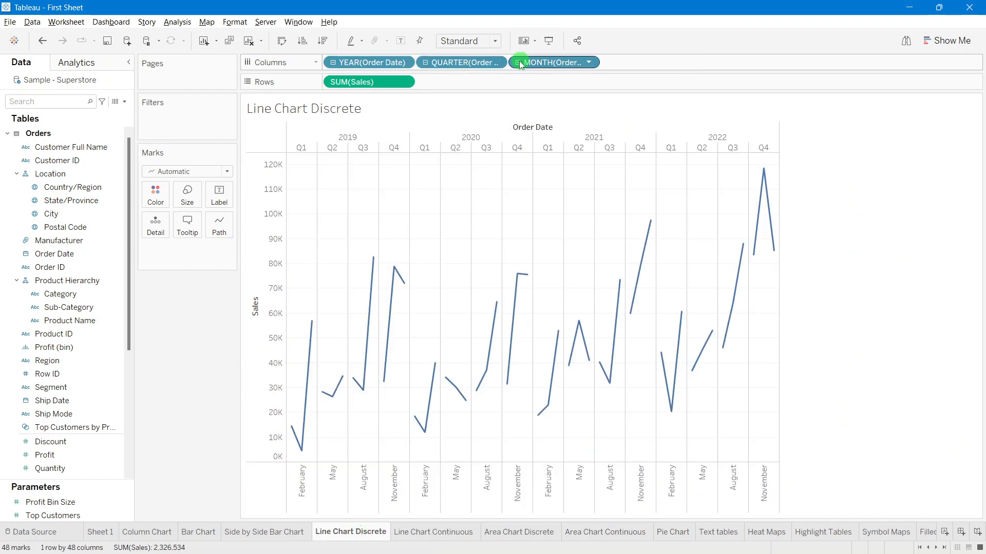
pyautogui.click(425, 62)
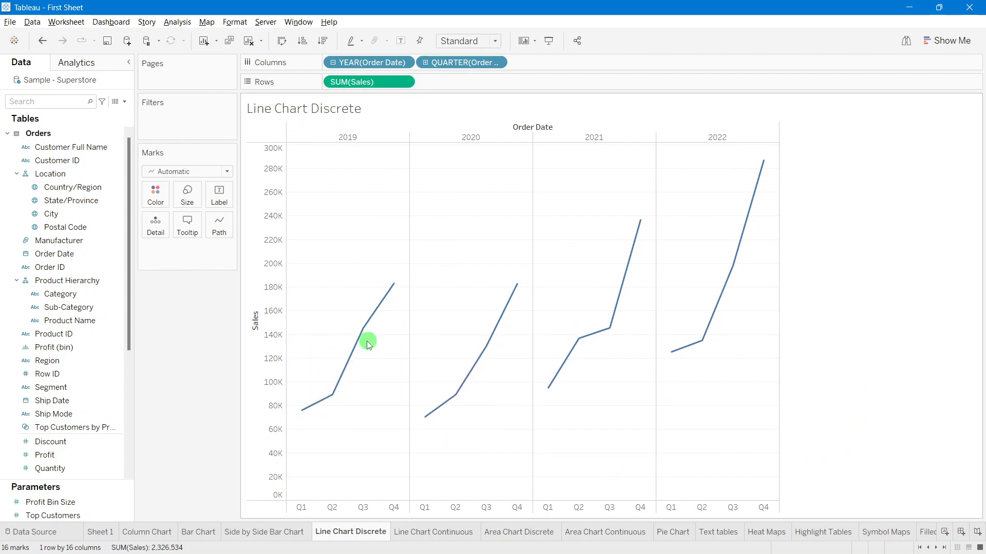
pyautogui.moveTo(400, 289)
pyautogui.moveTo(447, 406)
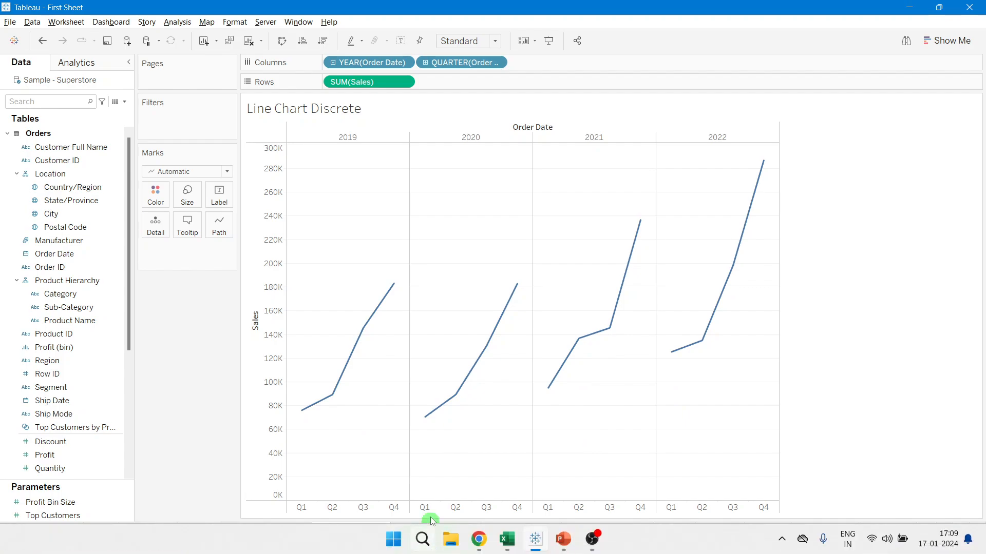
# Step: On the Line Chart Continuous sheet, color the sales lines by Segment and show the mark labels
pyautogui.click(426, 533)
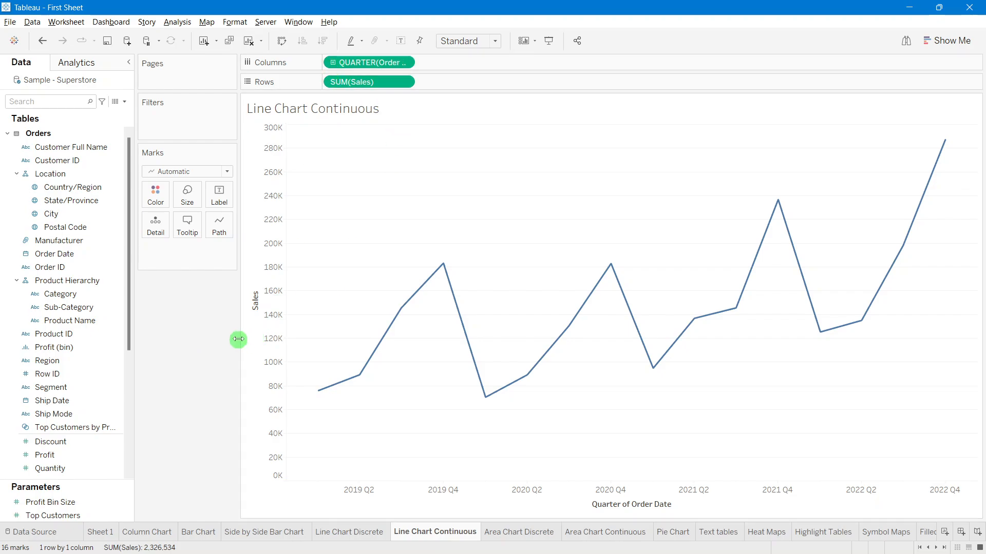
pyautogui.scroll(-3, 30, 355)
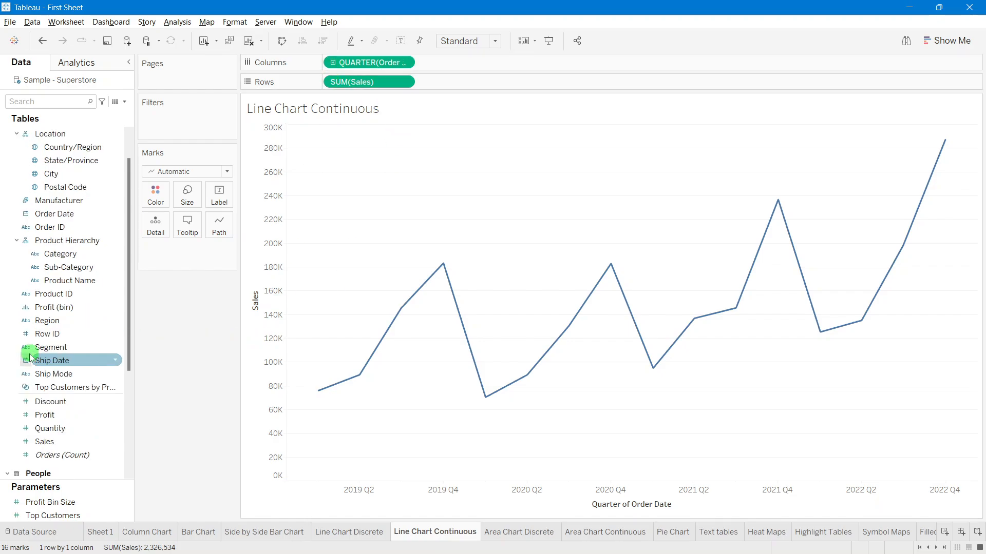
pyautogui.scroll(3, 28, 359)
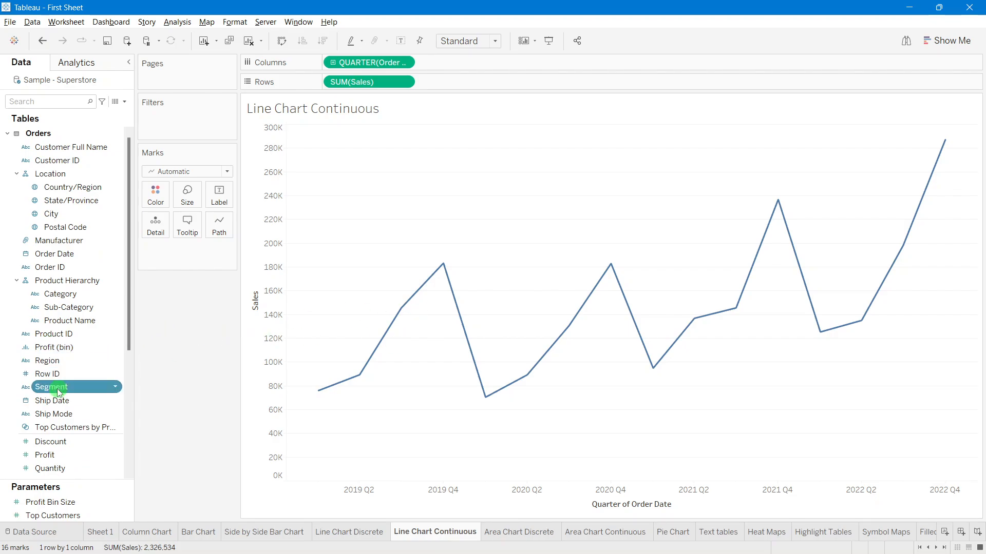
pyautogui.moveTo(52, 388); pyautogui.dragTo(152, 205)
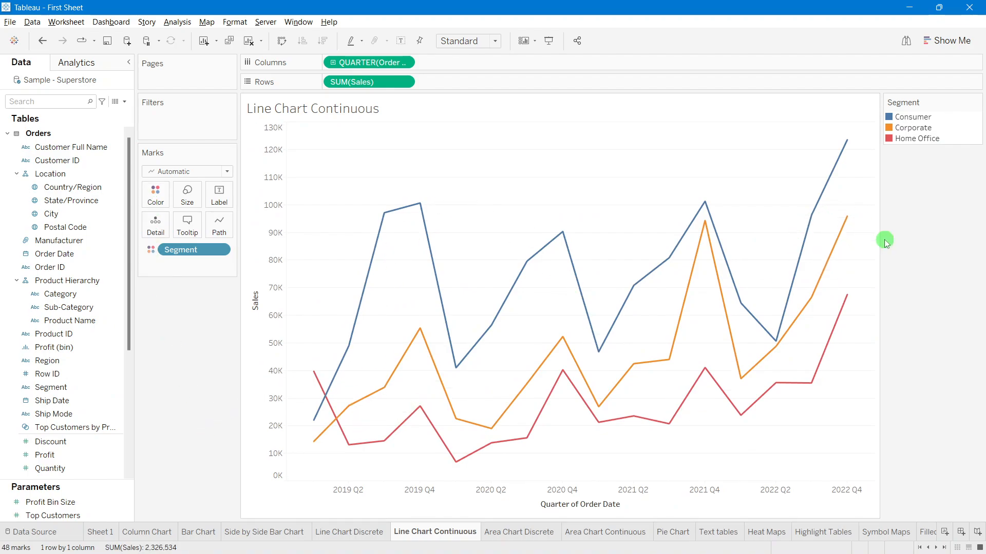
pyautogui.click(401, 40)
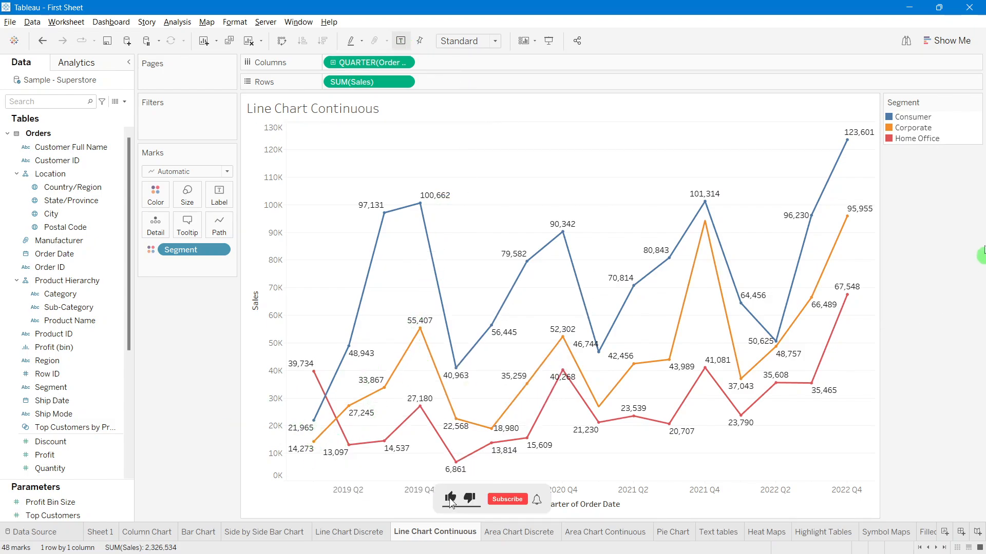
# Step: Highlight the Consumer line and then the Corporate line through the Segment color legend
pyautogui.click(907, 118)
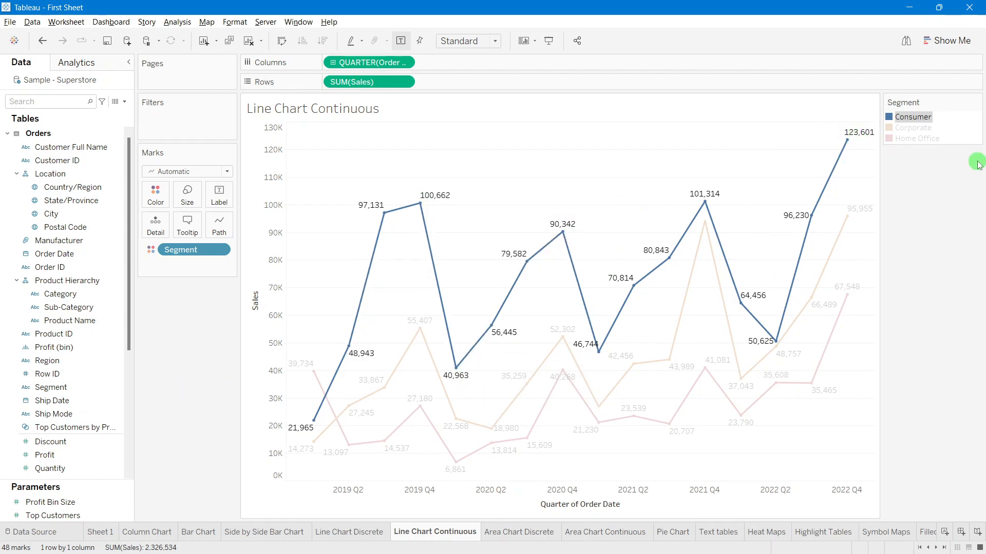
pyautogui.click(912, 128)
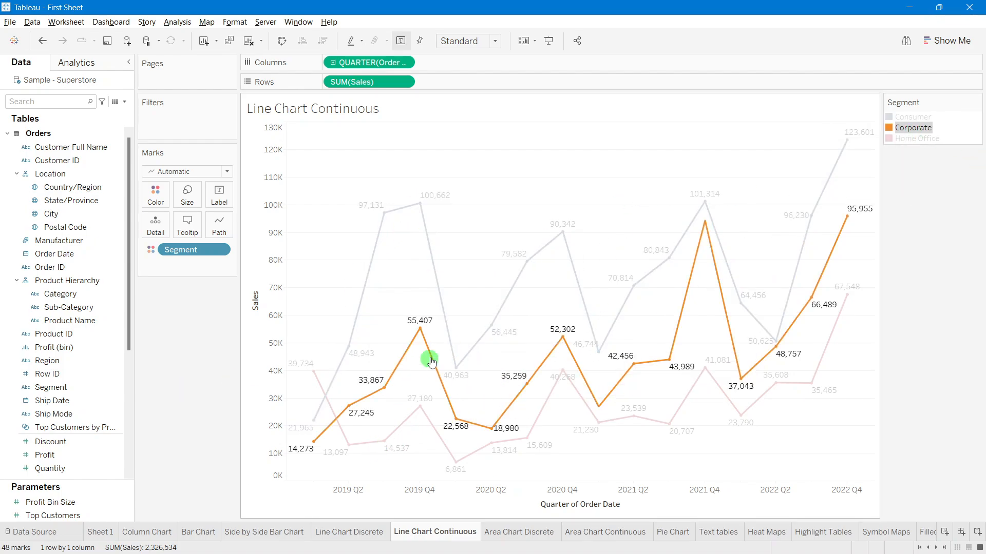
# Step: Highlight the Home Office line through the Segment color legend, and clear the highlight
pyautogui.click(919, 140)
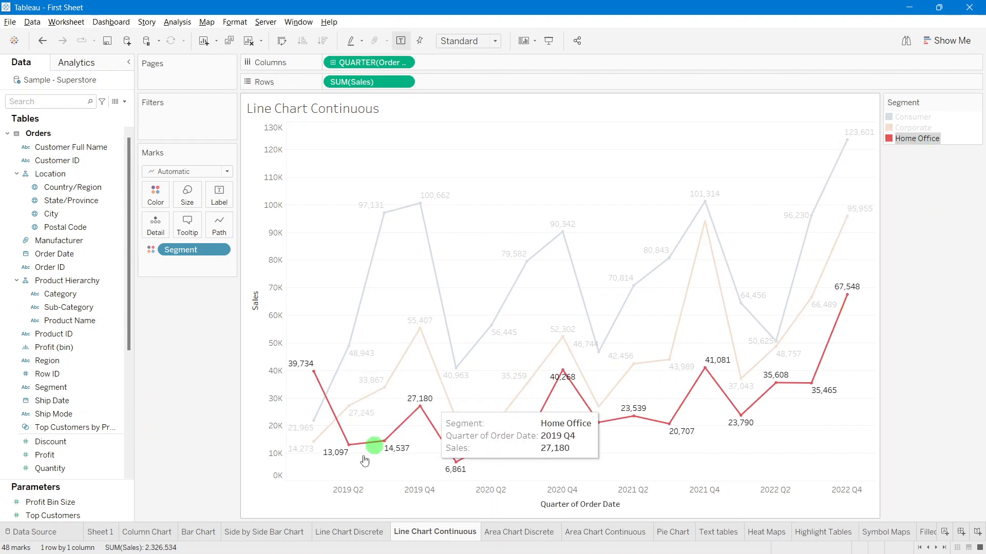
pyautogui.click(903, 294)
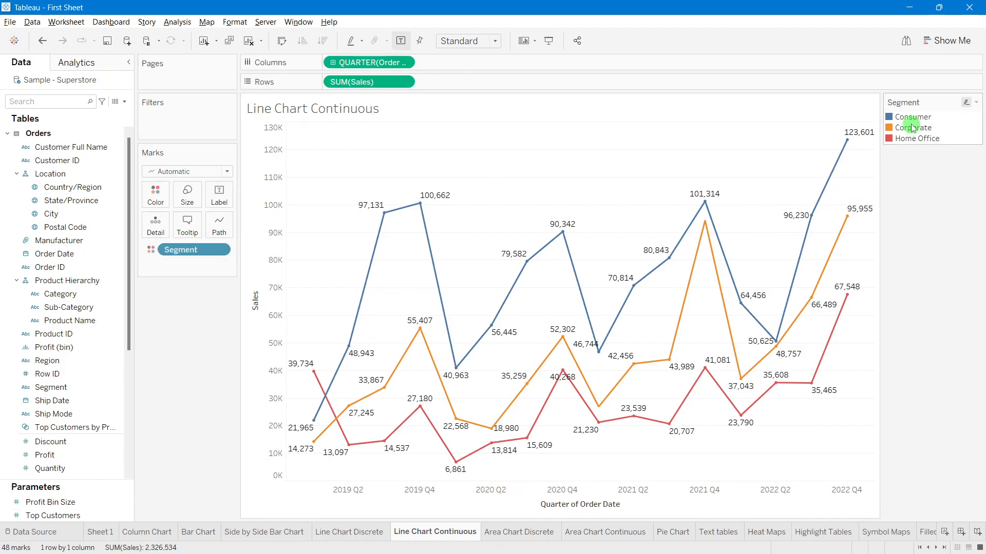
# Step: Take Segment off the color encoding, add it as detail instead, and inspect the tooltips of points on the separate lines
pyautogui.moveTo(183, 254); pyautogui.dragTo(183, 350)
pyautogui.moveTo(54, 387); pyautogui.dragTo(158, 231)
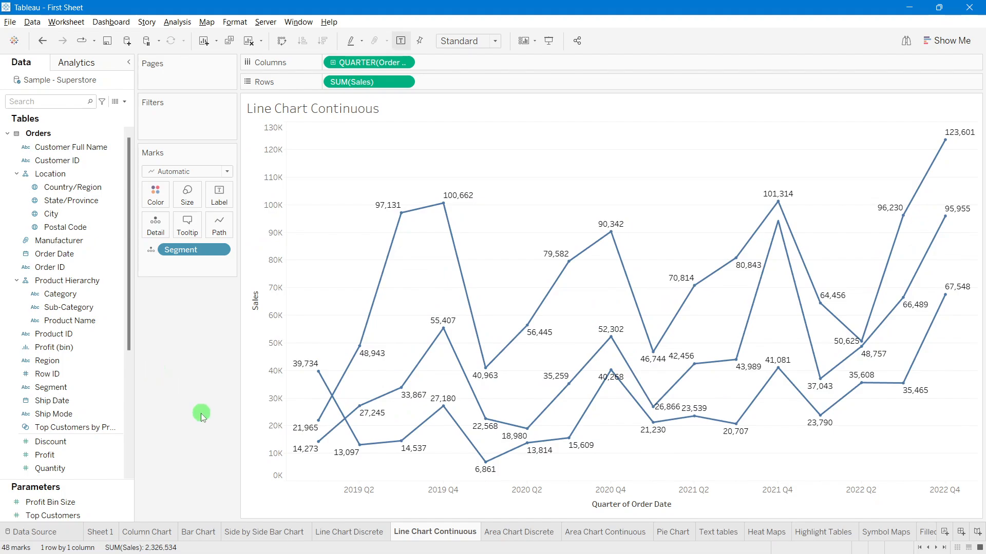
pyautogui.moveTo(444, 339)
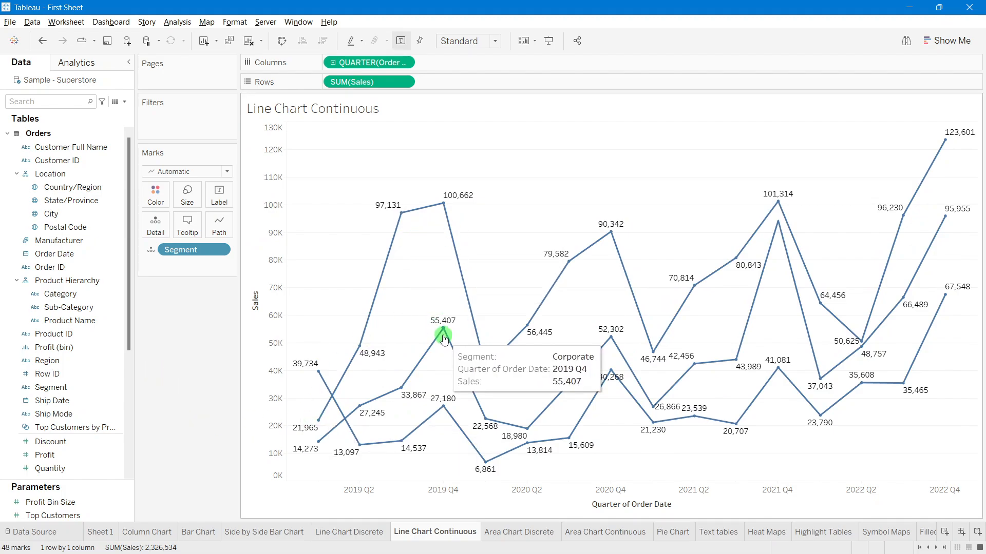
pyautogui.moveTo(446, 417)
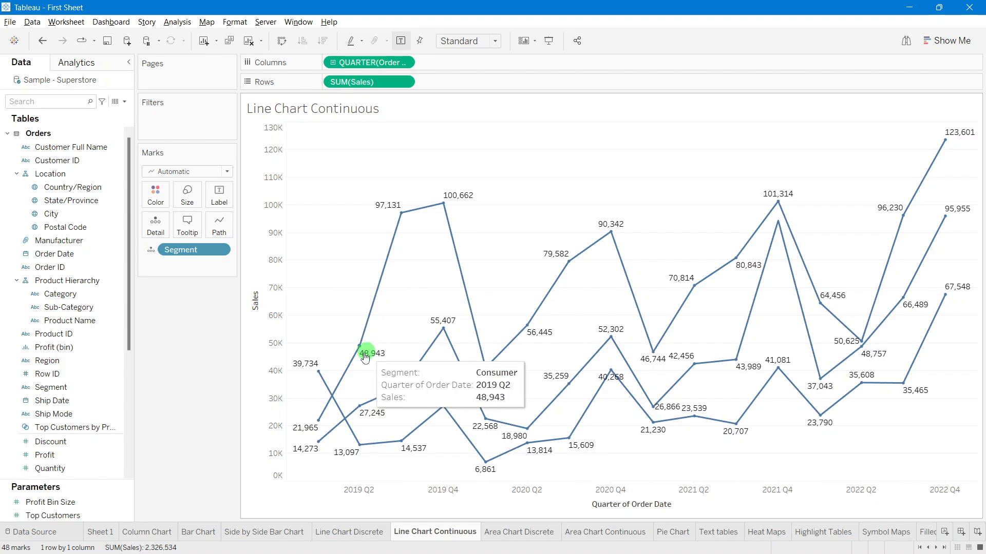
pyautogui.moveTo(418, 368)
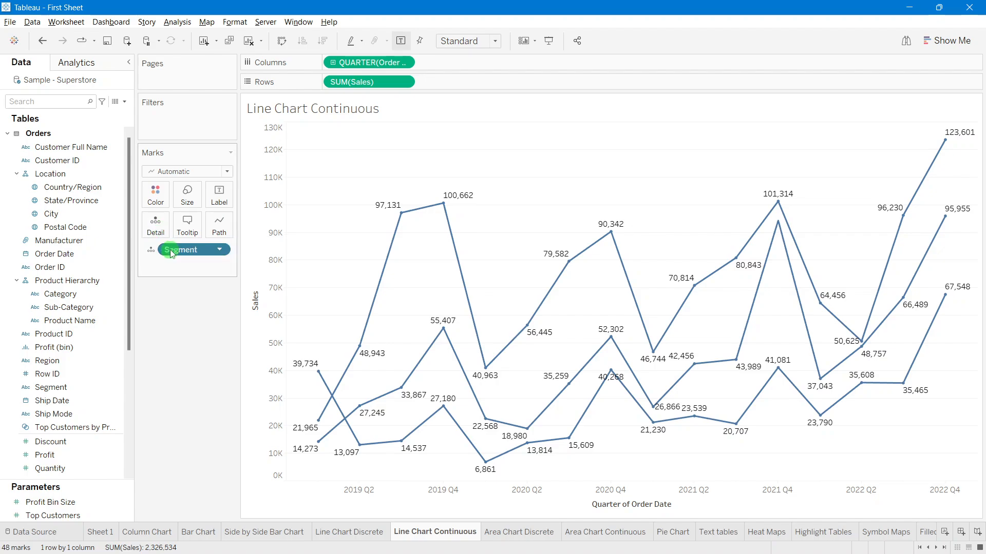
# Step: Remove Segment from the marks and add it back as detail to compare the mark counts
pyautogui.moveTo(170, 250); pyautogui.dragTo(183, 356)
pyautogui.click(16, 517)
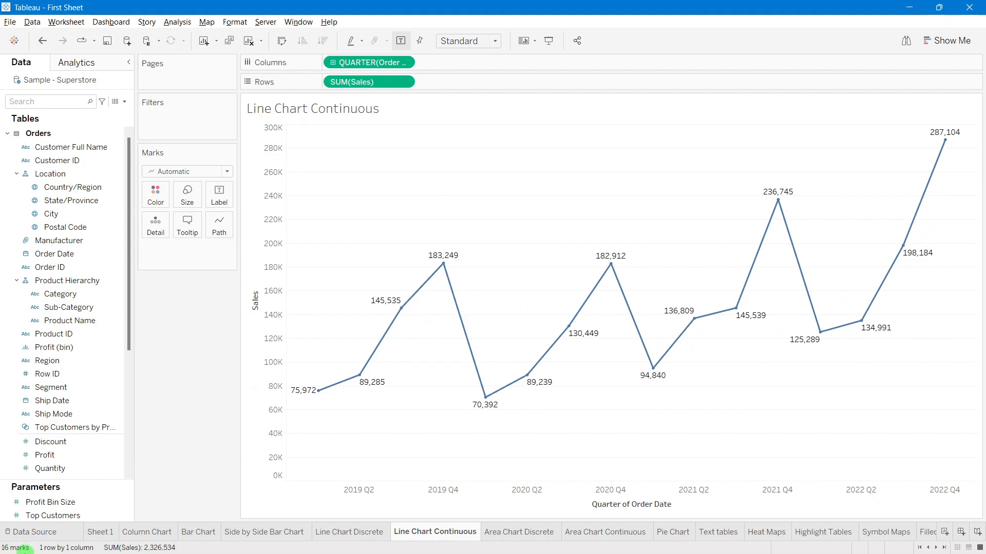
pyautogui.click(84, 257)
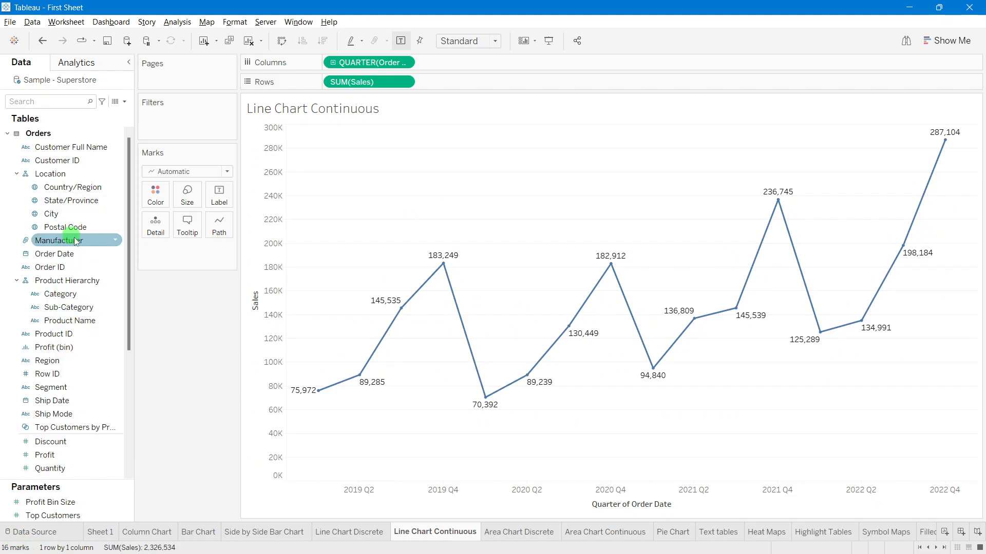
pyautogui.moveTo(77, 387); pyautogui.dragTo(157, 224)
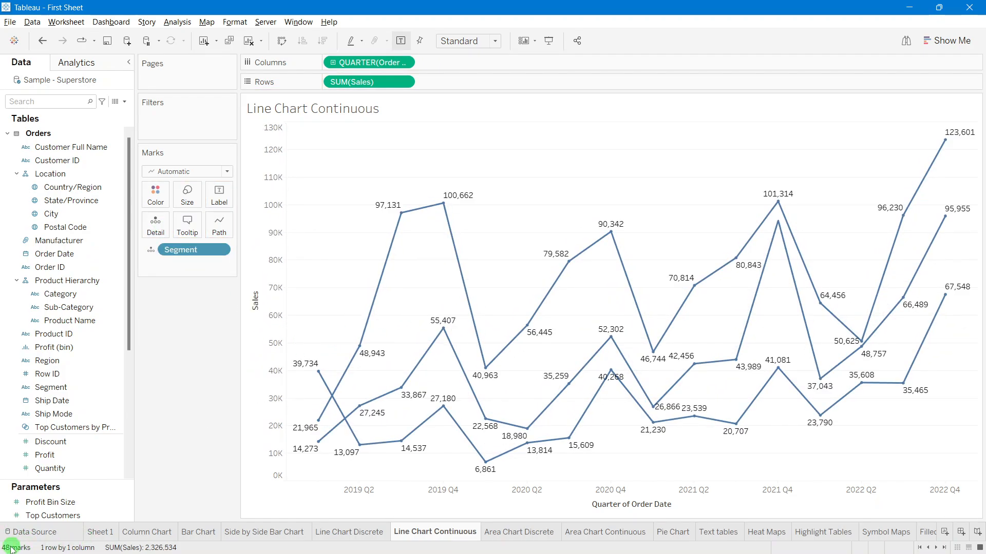
pyautogui.moveTo(373, 358)
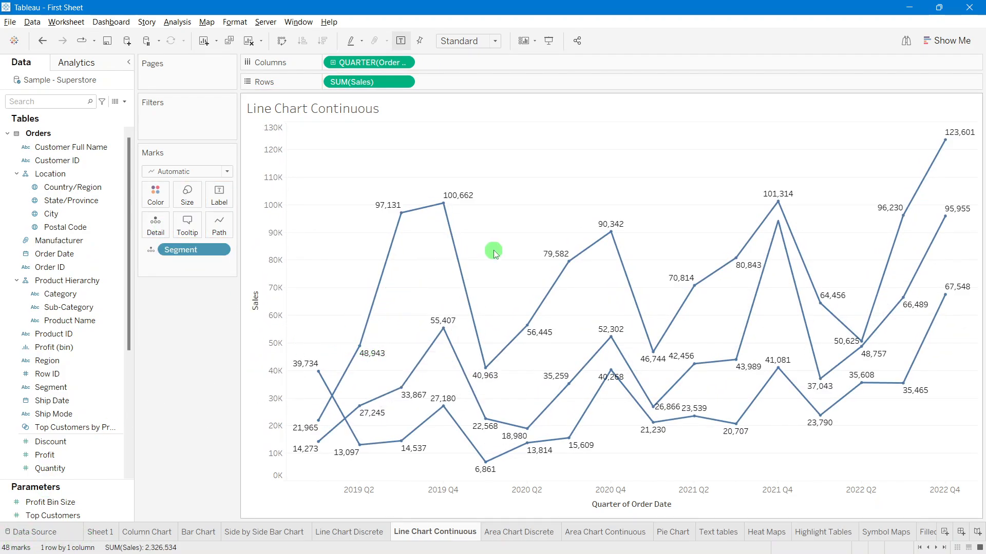
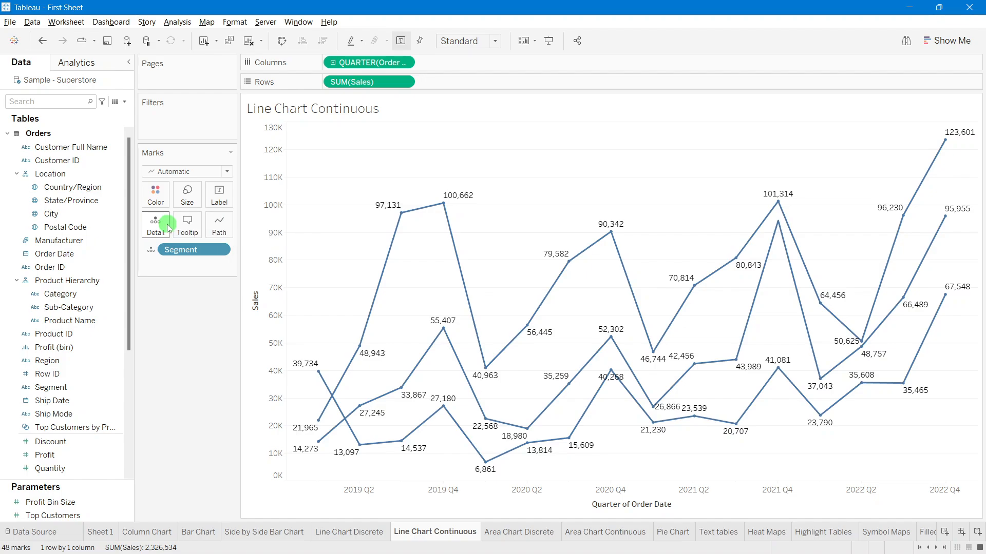
# Step: Look at the color options for the lines, close them, and remove Segment from the marks
pyautogui.click(157, 197)
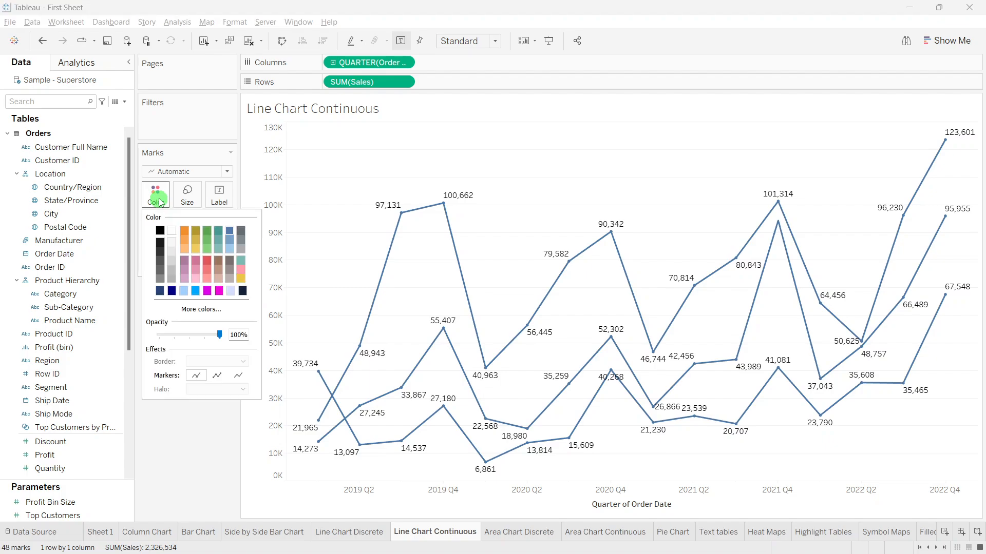
pyautogui.click(161, 202)
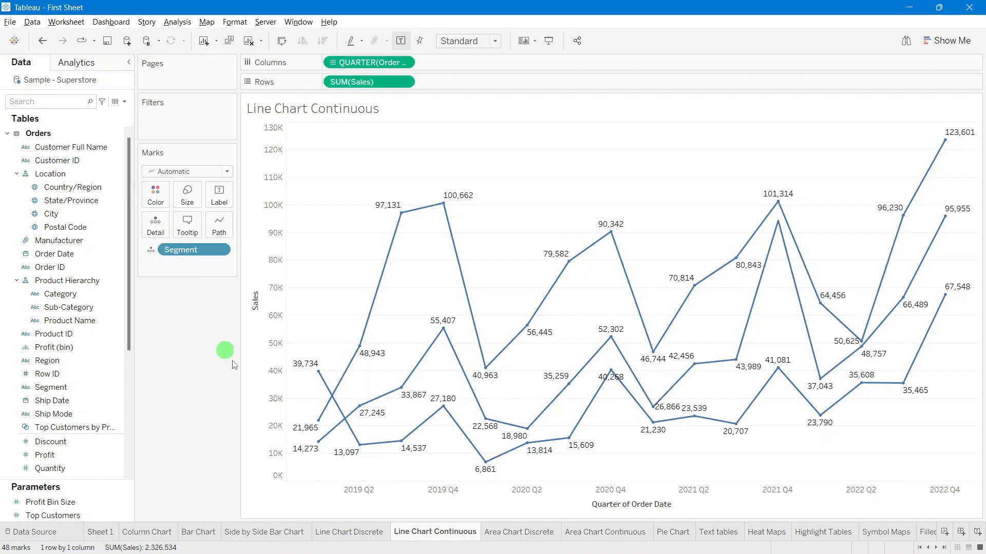
pyautogui.moveTo(187, 250); pyautogui.dragTo(195, 355)
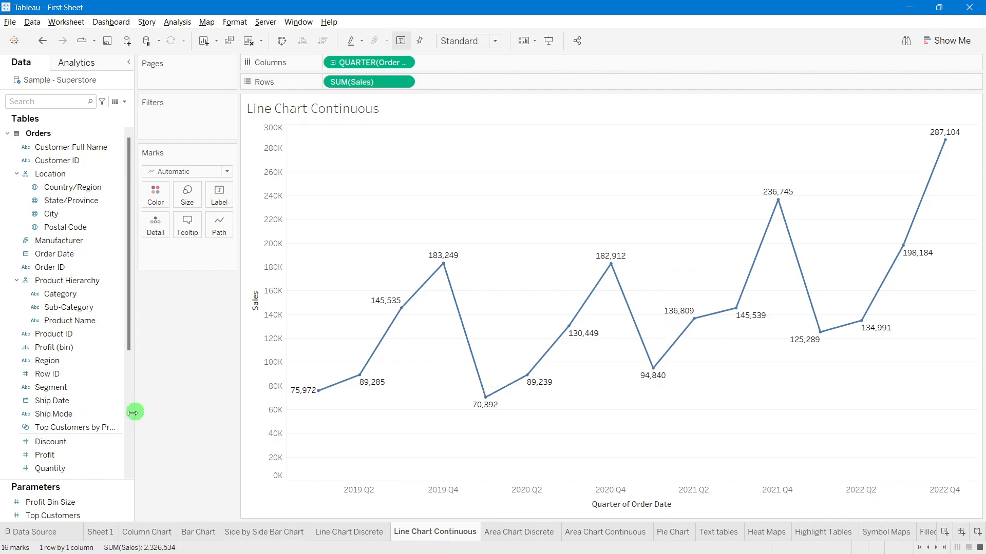
# Step: Color the sales lines by Region, and remove Region from the marks again
pyautogui.click(93, 418)
pyautogui.moveTo(92, 418); pyautogui.dragTo(86, 307)
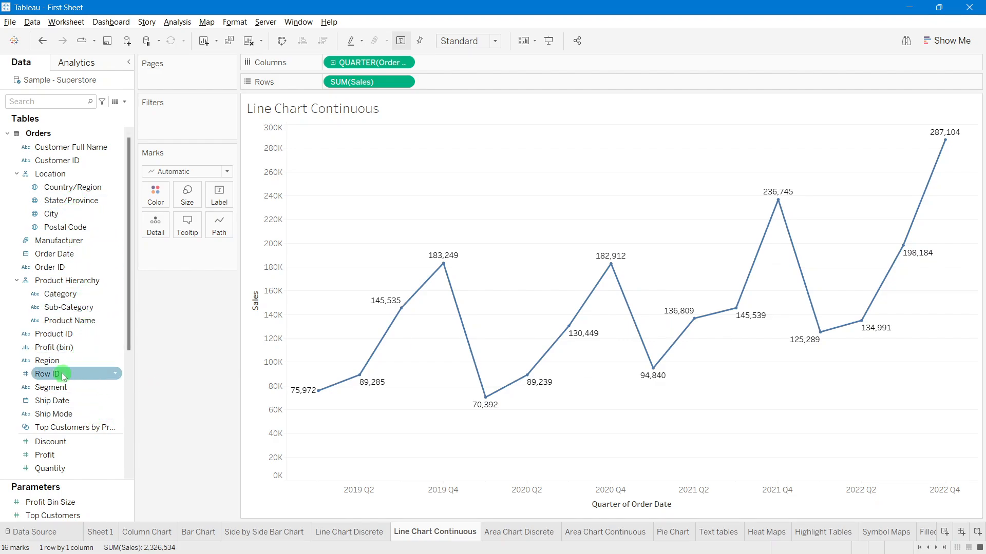
pyautogui.scroll(-1, 62, 362)
pyautogui.scroll(-1, 64, 362)
pyautogui.scroll(2, 65, 370)
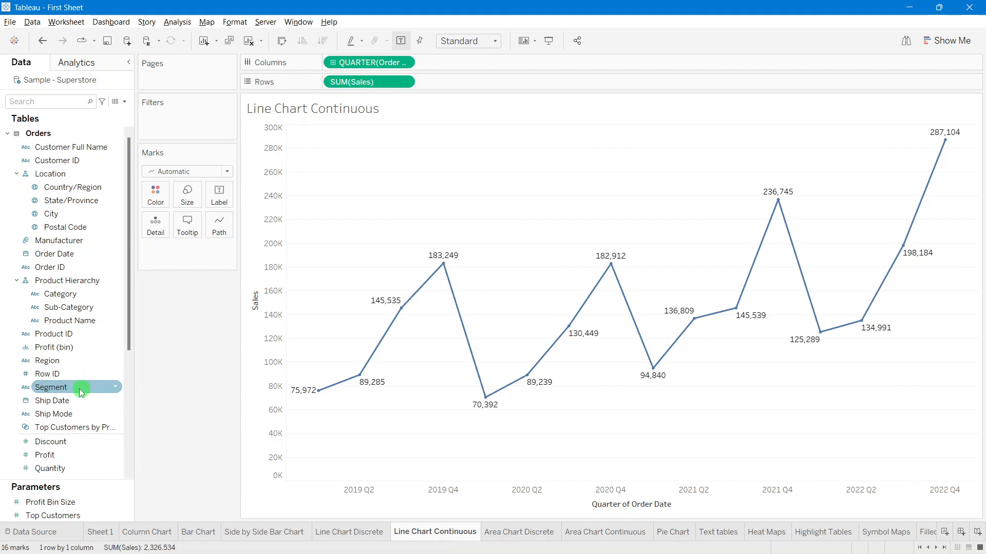
pyautogui.moveTo(57, 371); pyautogui.dragTo(160, 201)
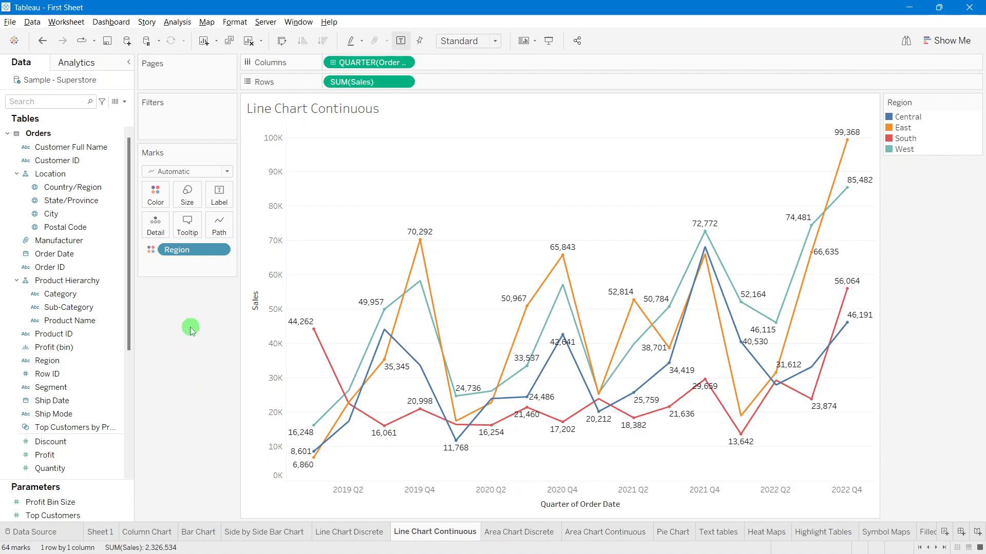
pyautogui.moveTo(190, 250); pyautogui.dragTo(188, 307)
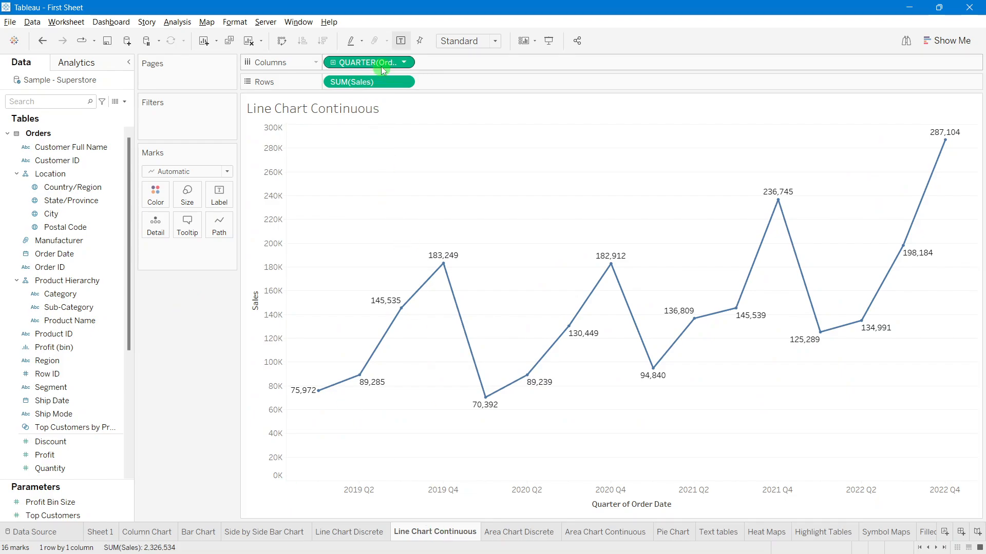
# Step: On the Area Chart Discrete sheet, plot the sum of Quantity by year of Order Date and fit it to the entire view
pyautogui.click(520, 538)
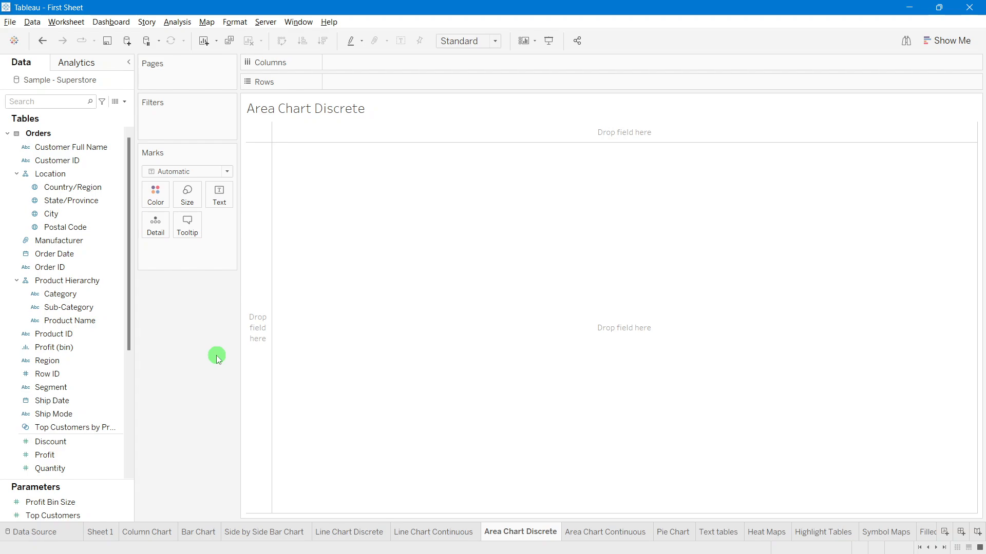
pyautogui.moveTo(51, 254); pyautogui.dragTo(371, 67)
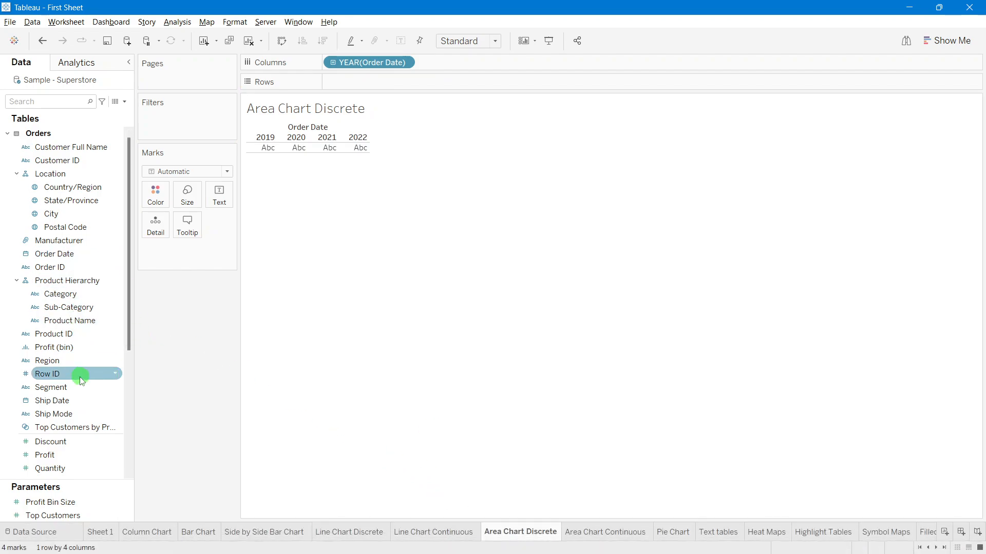
pyautogui.scroll(-3, 79, 377)
pyautogui.moveTo(68, 388); pyautogui.dragTo(363, 85)
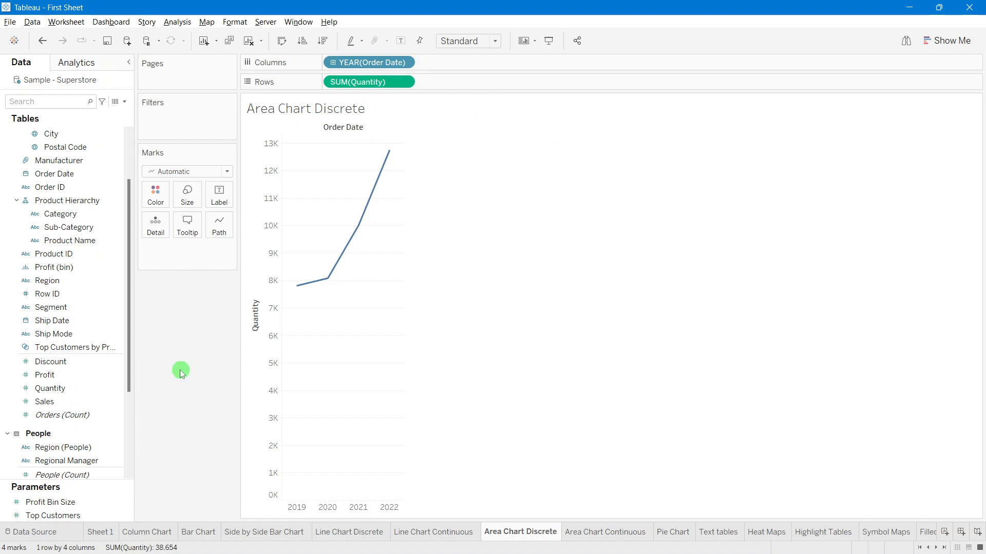
pyautogui.click(462, 41)
pyautogui.click(460, 89)
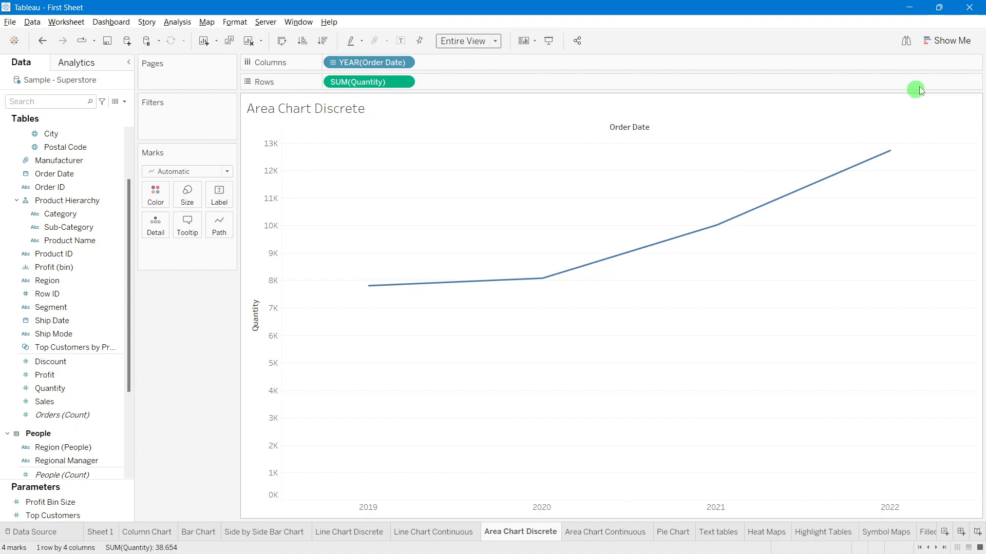
# Step: Try the continuous area chart from the Show Me chart types, and undo the conversion
pyautogui.click(946, 41)
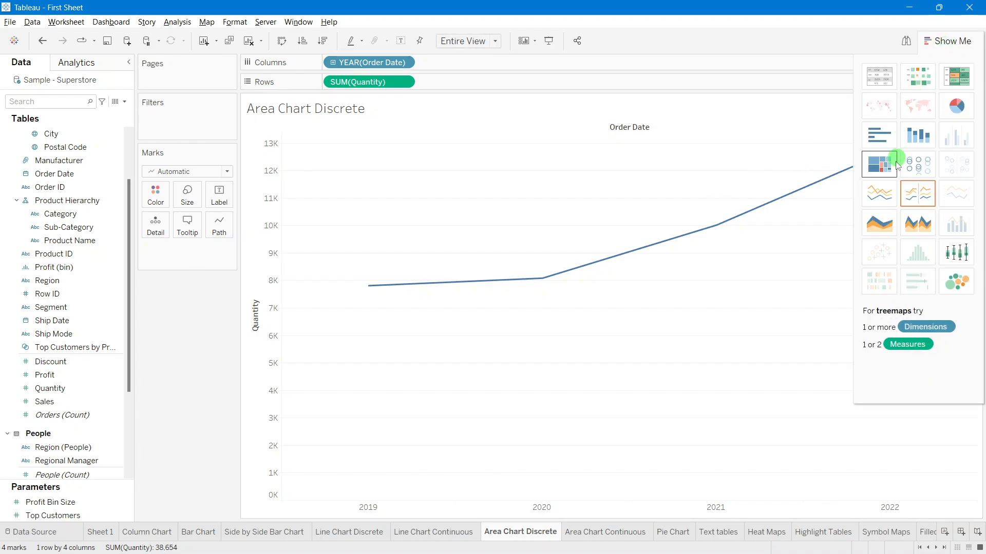
pyautogui.click(889, 220)
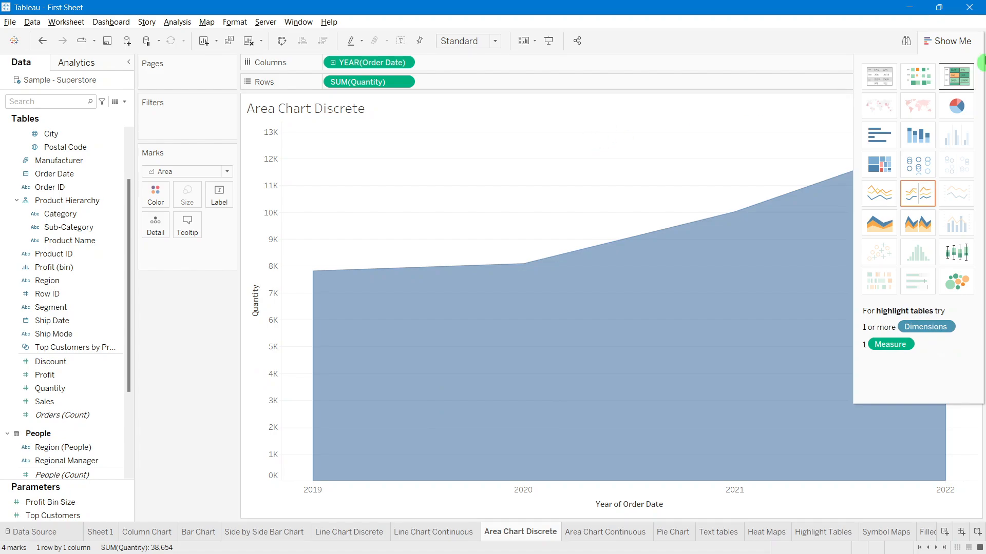
pyautogui.click(947, 40)
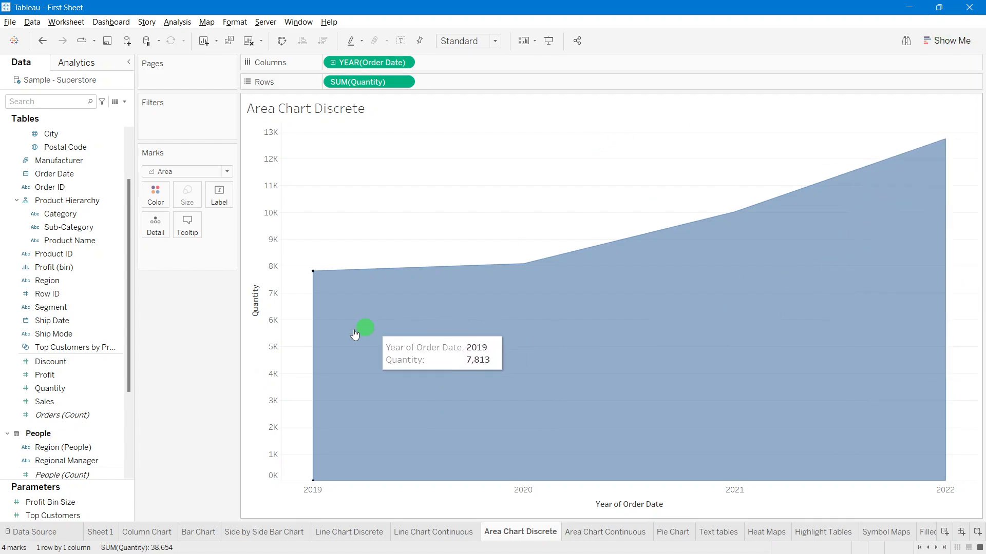
pyautogui.click(42, 40)
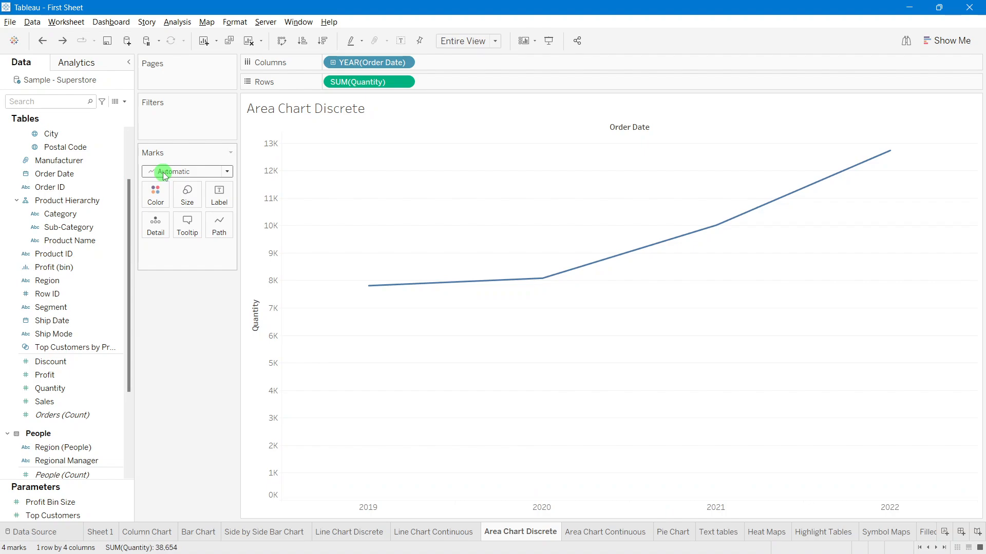
# Step: Change the mark type of the Quantity chart to Area and show the mark labels
pyautogui.click(164, 173)
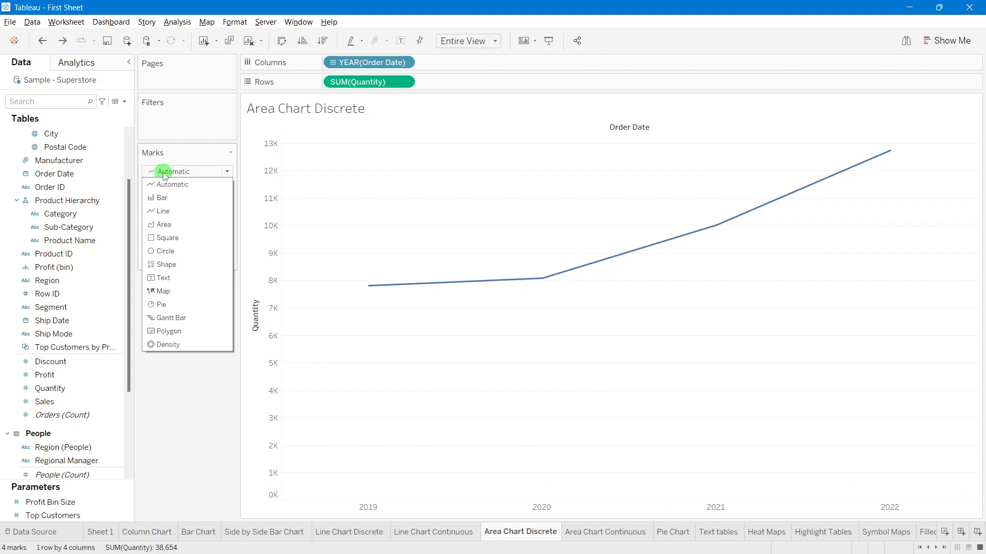
pyautogui.click(161, 229)
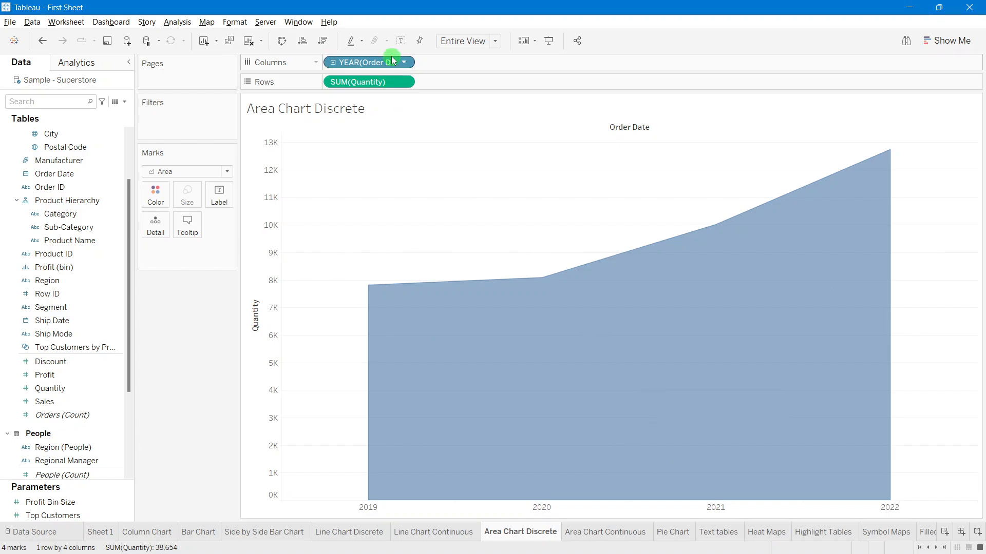
pyautogui.click(401, 40)
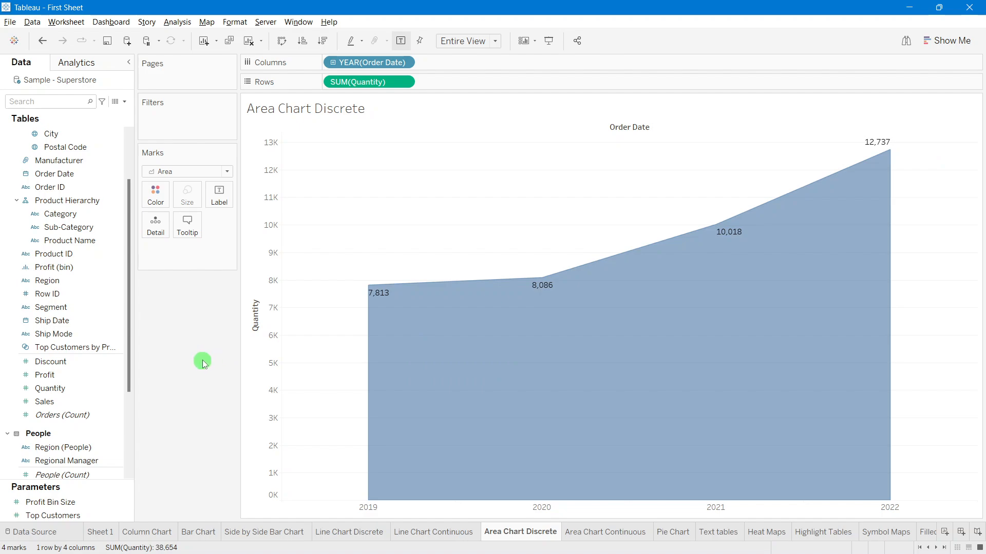
# Step: Color the Quantity area by Category, and inspect the tooltips of the stacked areas
pyautogui.click(81, 218)
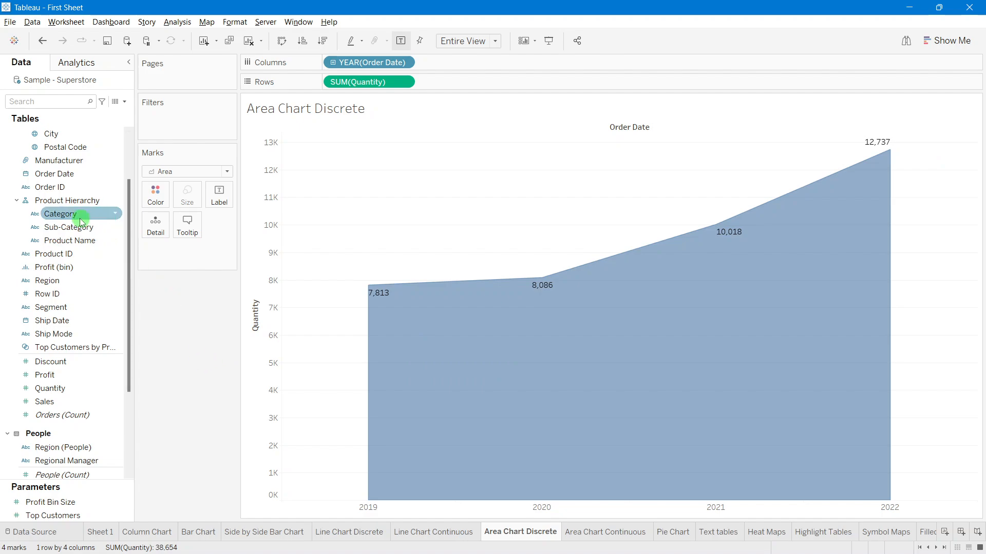
pyautogui.moveTo(81, 222); pyautogui.dragTo(156, 194)
pyautogui.moveTo(531, 363)
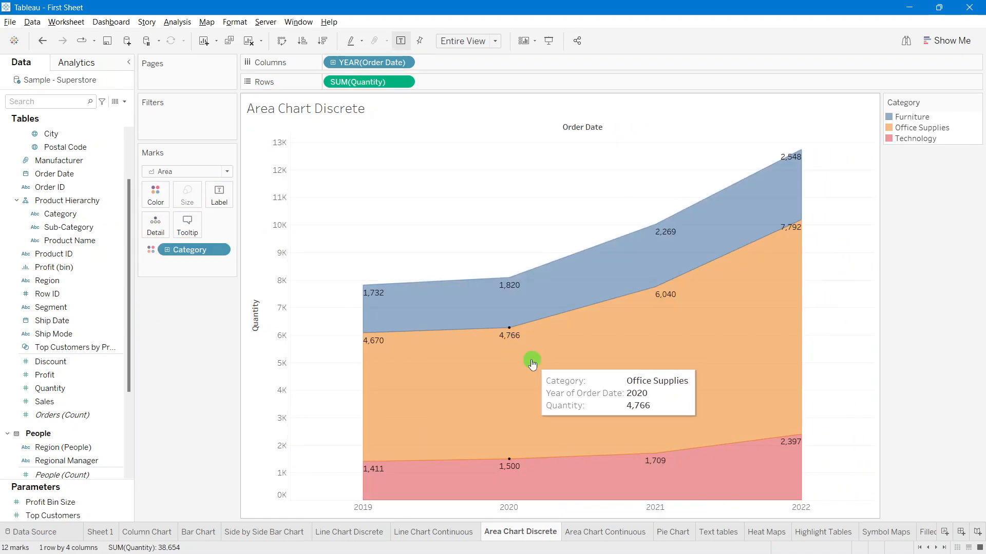
pyautogui.moveTo(431, 321)
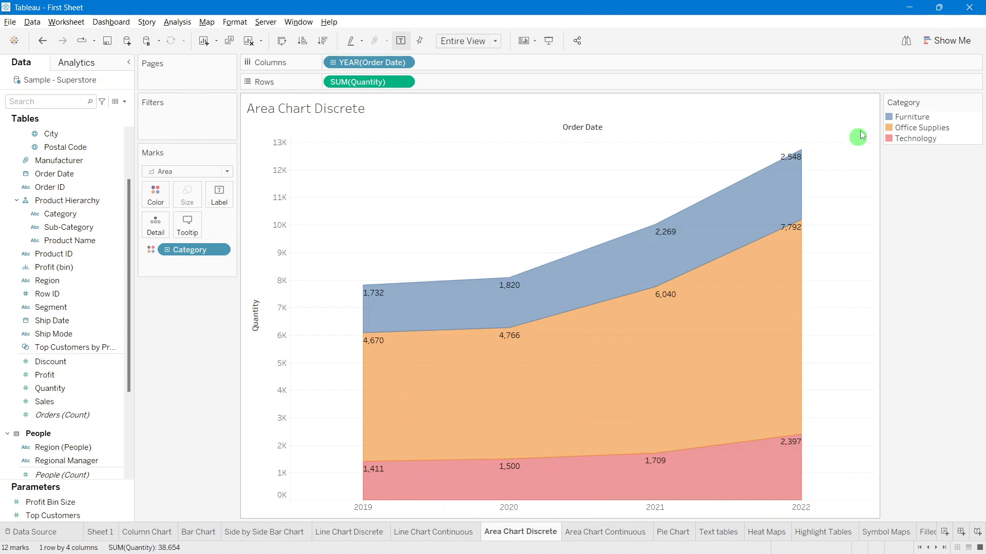
# Step: Highlight the Furniture, Office Supplies and Technology areas one after another through the Category color legend
pyautogui.click(910, 118)
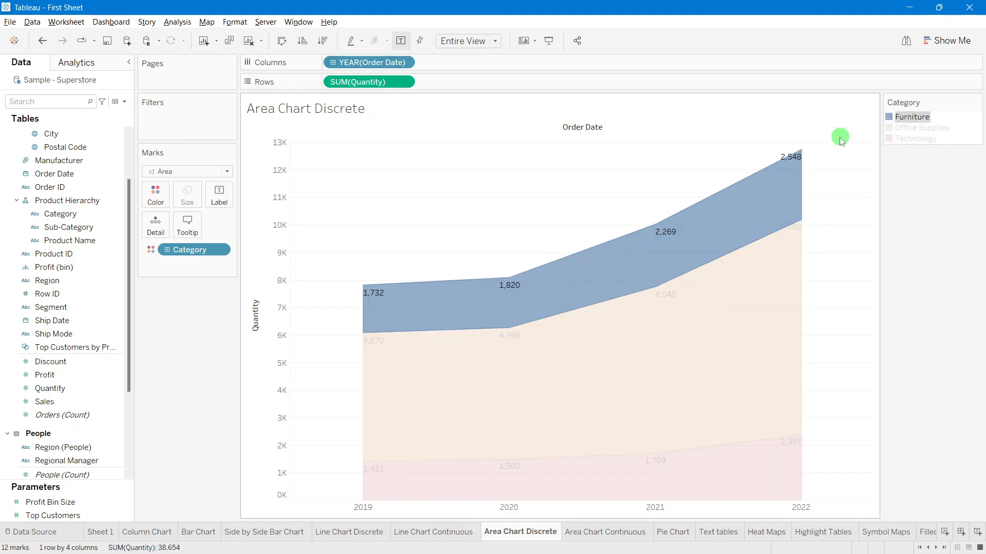
pyautogui.click(923, 129)
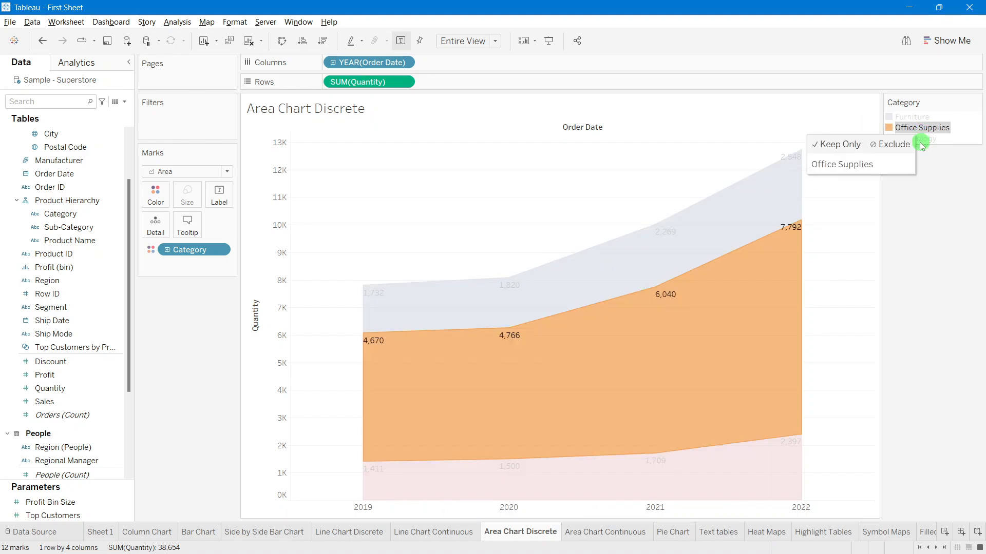
pyautogui.click(925, 140)
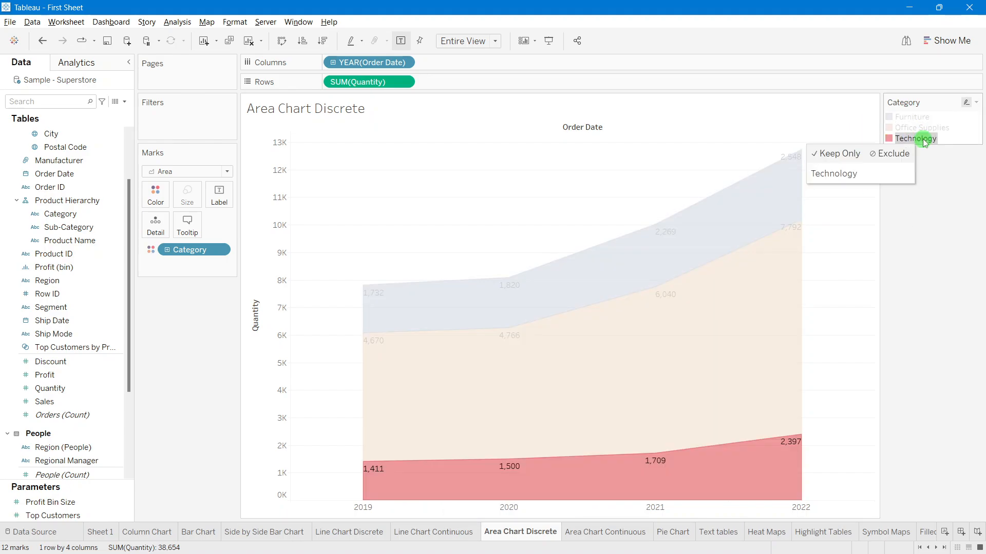
# Step: Clear the legend highlight and remove Category from the marks of the discrete area chart
pyautogui.click(173, 423)
pyautogui.moveTo(195, 251); pyautogui.dragTo(195, 278)
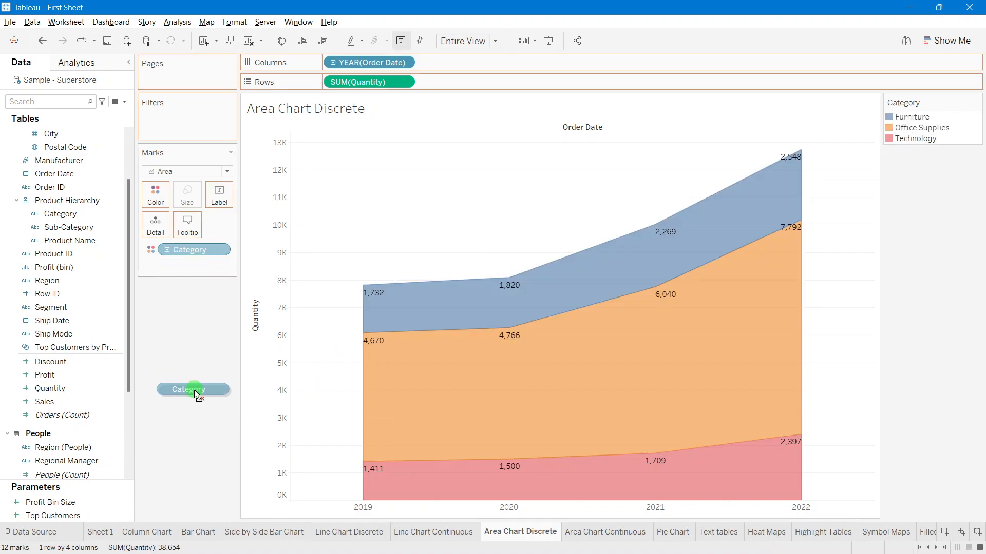
pyautogui.moveTo(194, 390); pyautogui.dragTo(194, 389)
# Step: Split the Quantity area by Region as a detail, and inspect the tooltips of the resulting bands
pyautogui.scroll(-4, 82, 388)
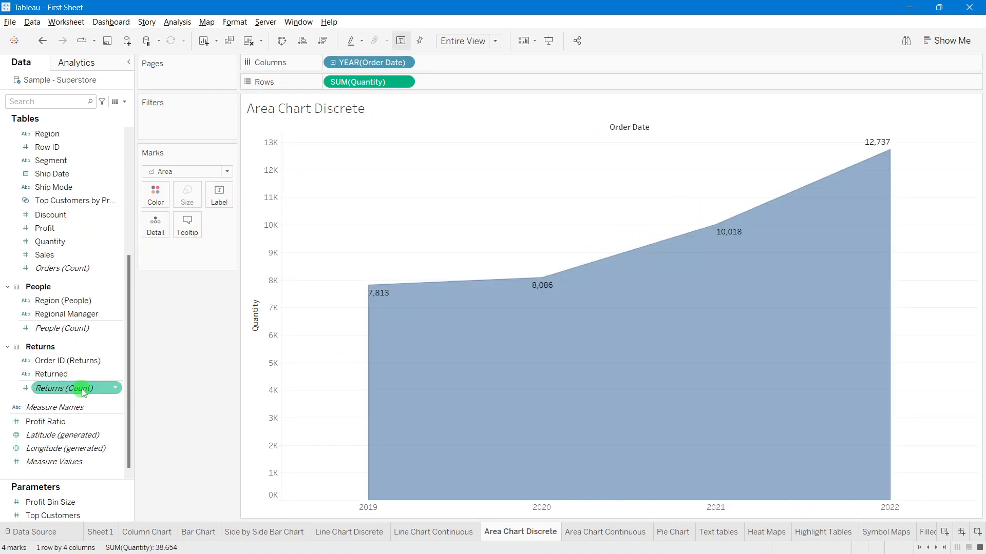
pyautogui.scroll(4, 82, 389)
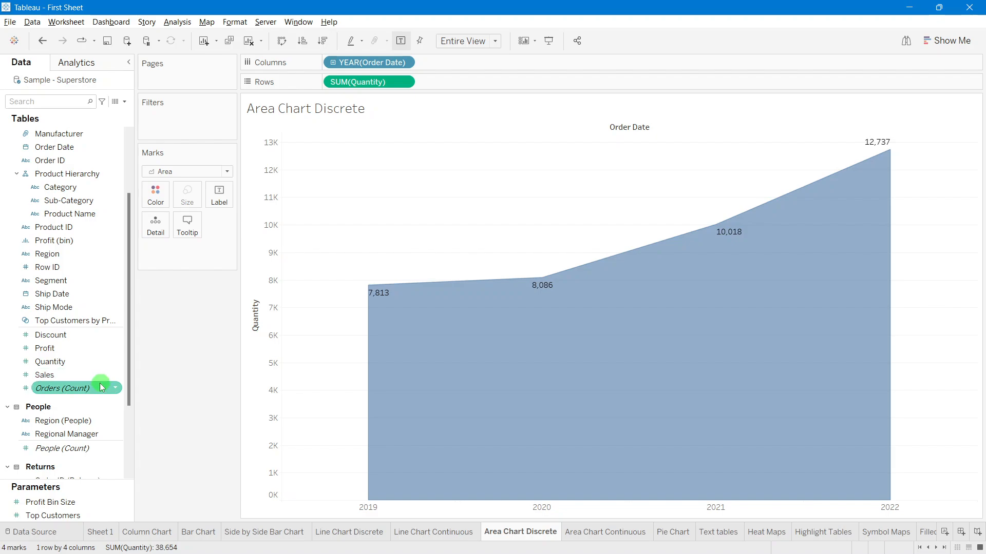
pyautogui.scroll(1, 72, 374)
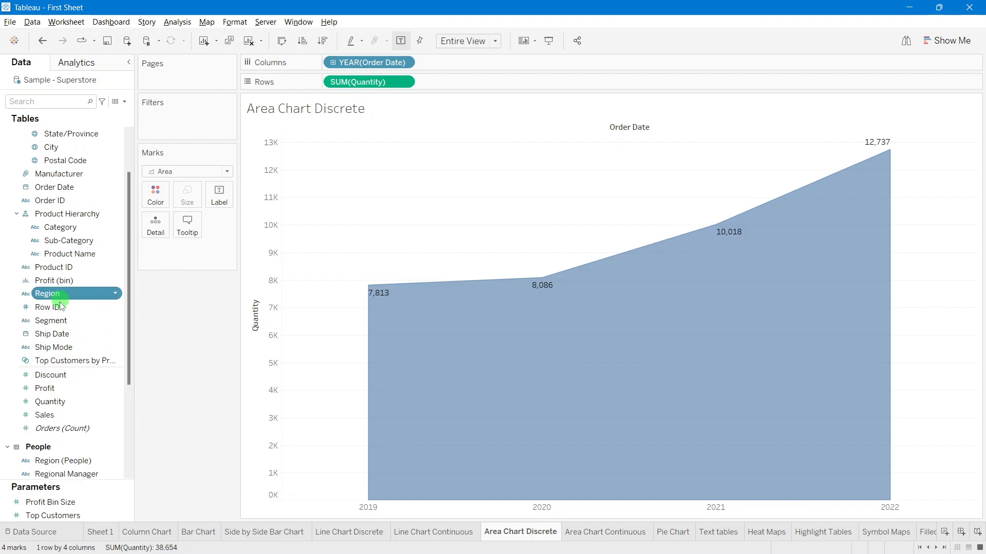
pyautogui.moveTo(61, 305); pyautogui.dragTo(159, 233)
pyautogui.moveTo(378, 325)
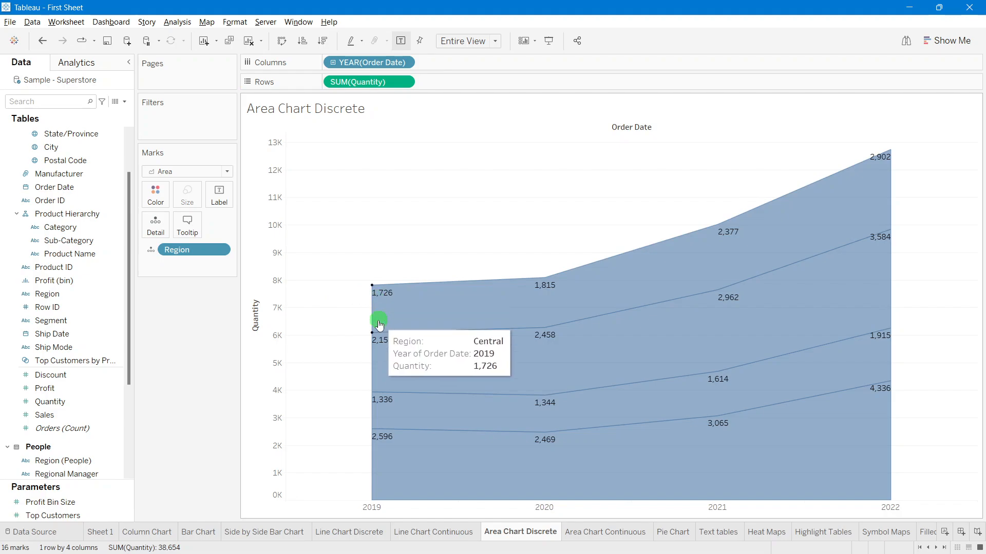
pyautogui.moveTo(497, 306)
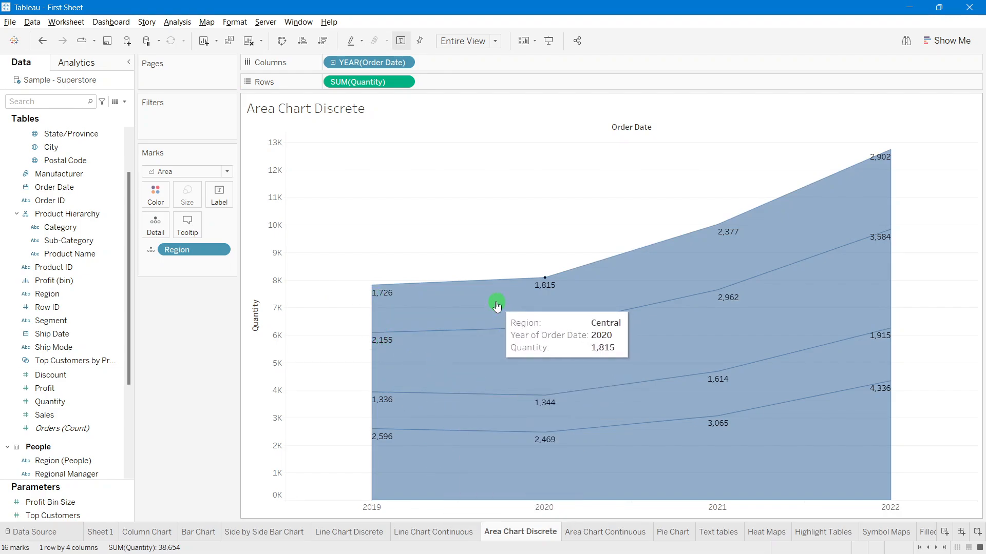
pyautogui.moveTo(522, 455)
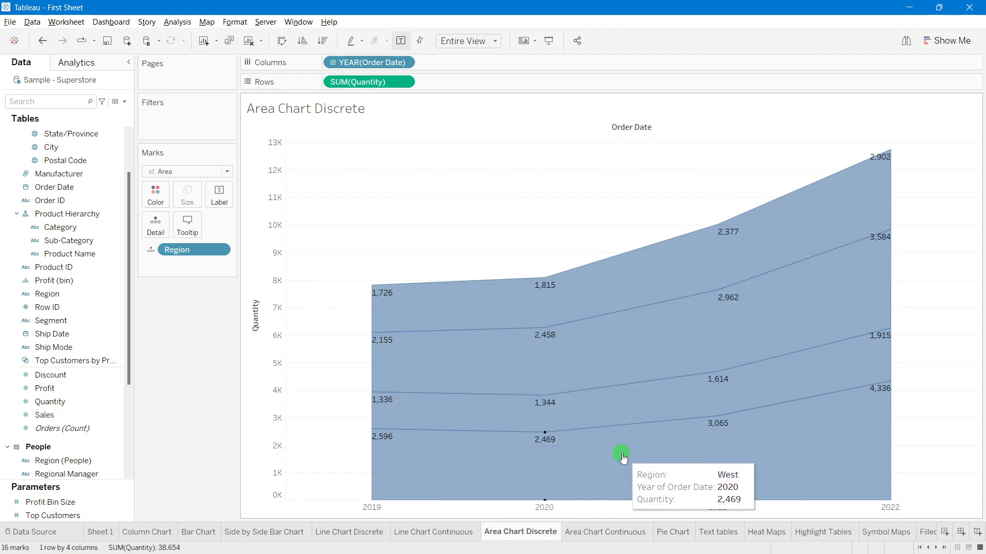
# Step: Color the Quantity areas by Region instead, and drill Order Date down to quarters and months
pyautogui.moveTo(190, 249); pyautogui.dragTo(160, 194)
pyautogui.moveTo(566, 410)
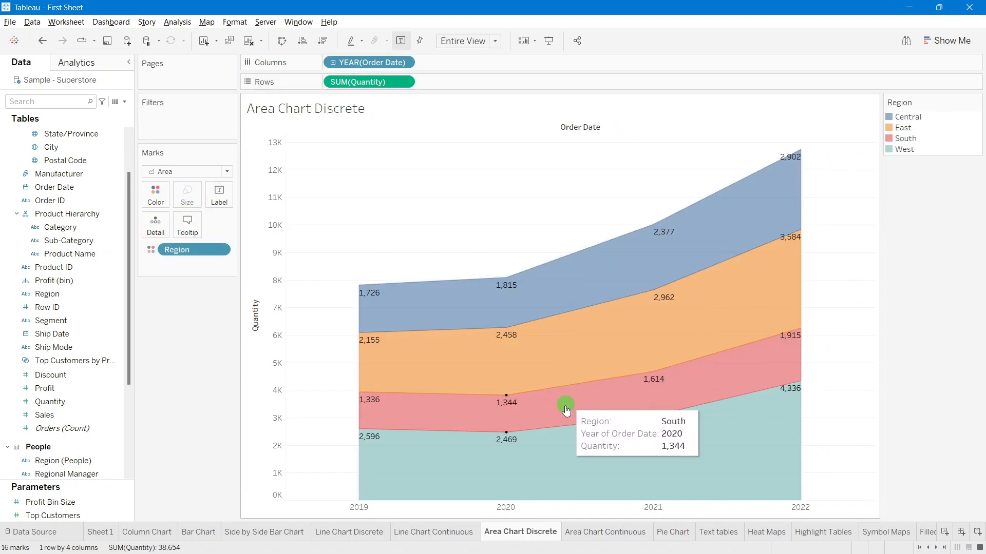
pyautogui.click(333, 64)
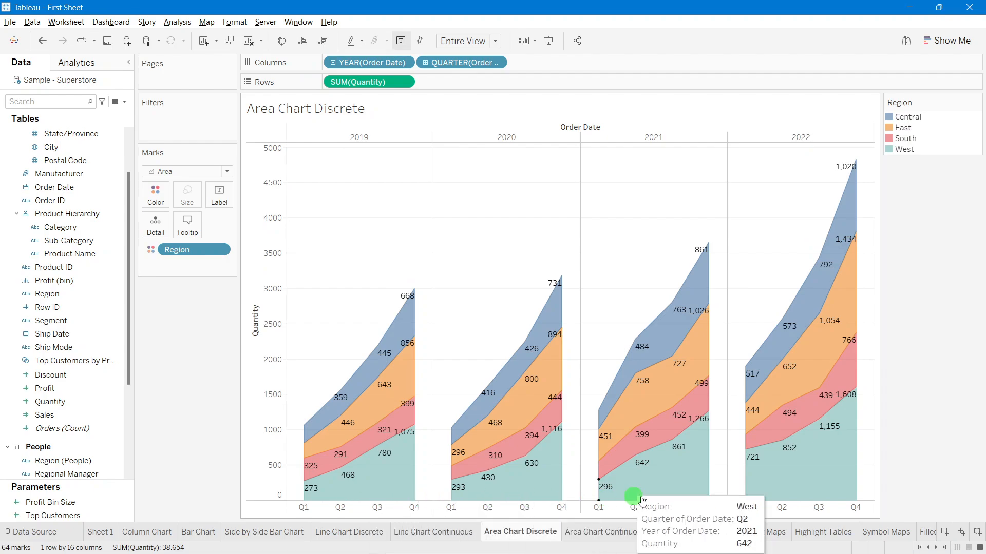
pyautogui.click(425, 62)
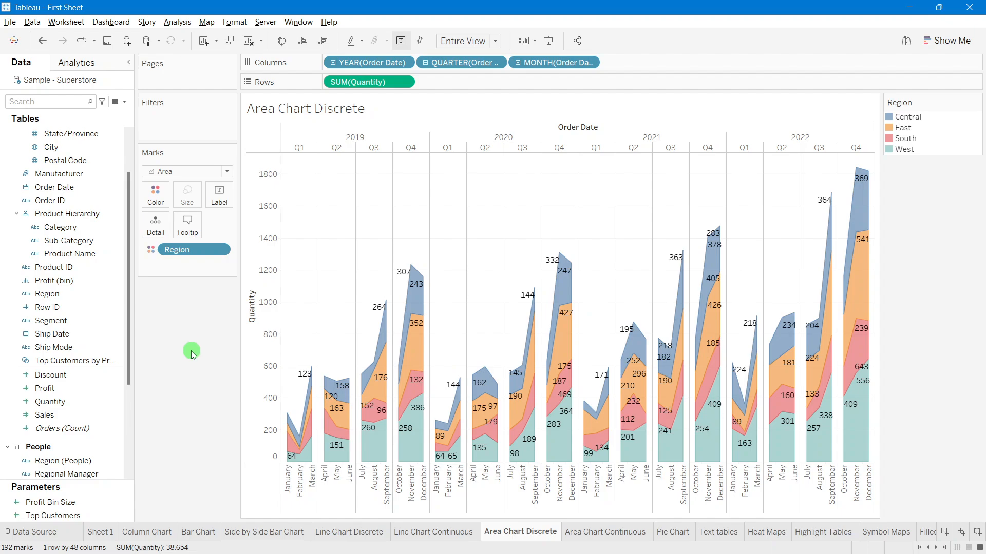
# Step: On the Area Chart Continuous sheet, plot Profit by Order Date year and fit the chart to the entire view
pyautogui.click(617, 534)
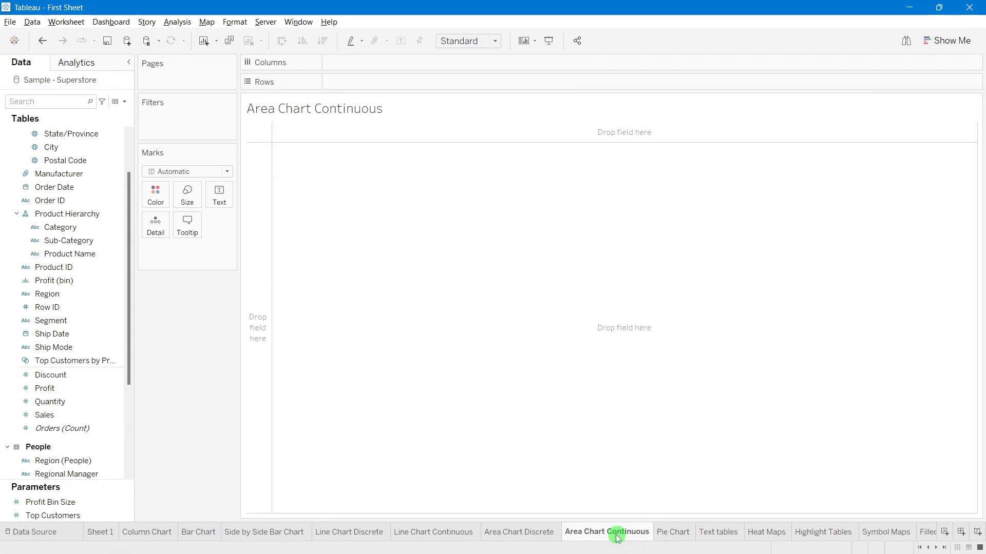
pyautogui.moveTo(617, 537)
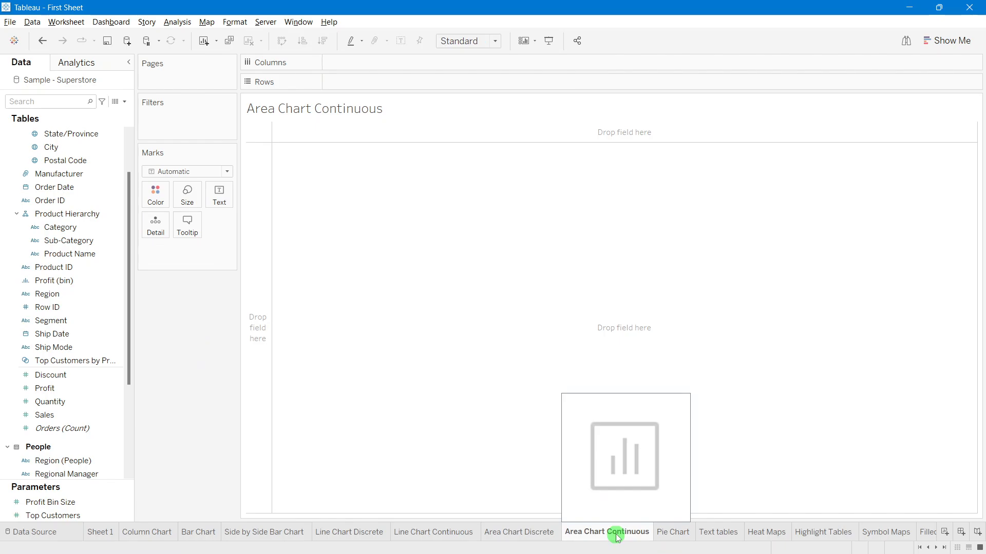
pyautogui.scroll(2, 91, 356)
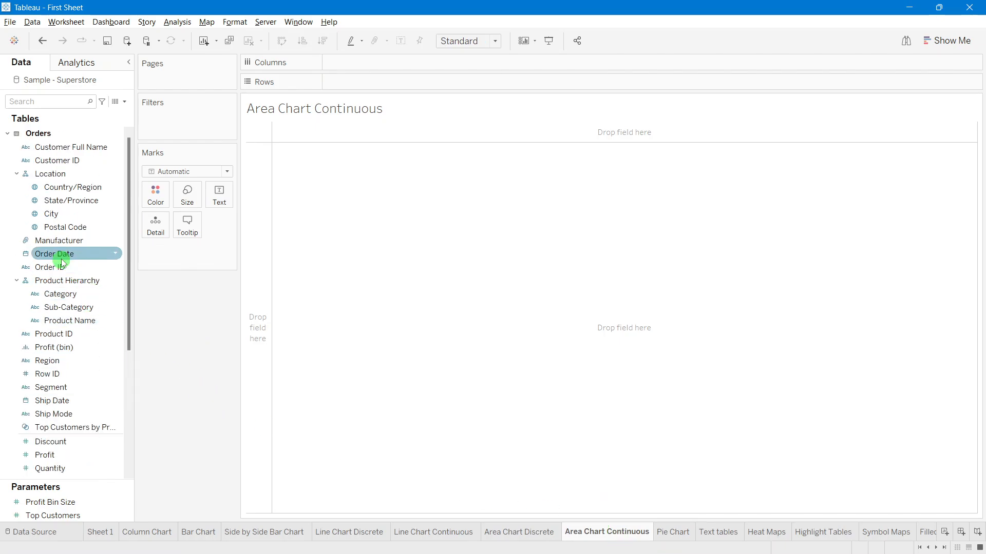
pyautogui.moveTo(60, 254); pyautogui.dragTo(437, 64)
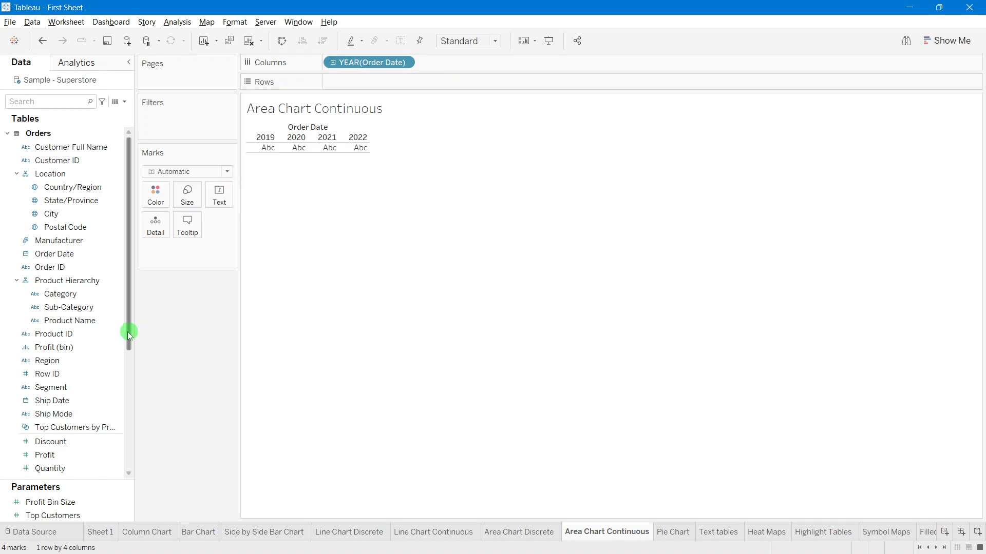
pyautogui.scroll(-1, 127, 331)
pyautogui.moveTo(49, 414); pyautogui.dragTo(366, 91)
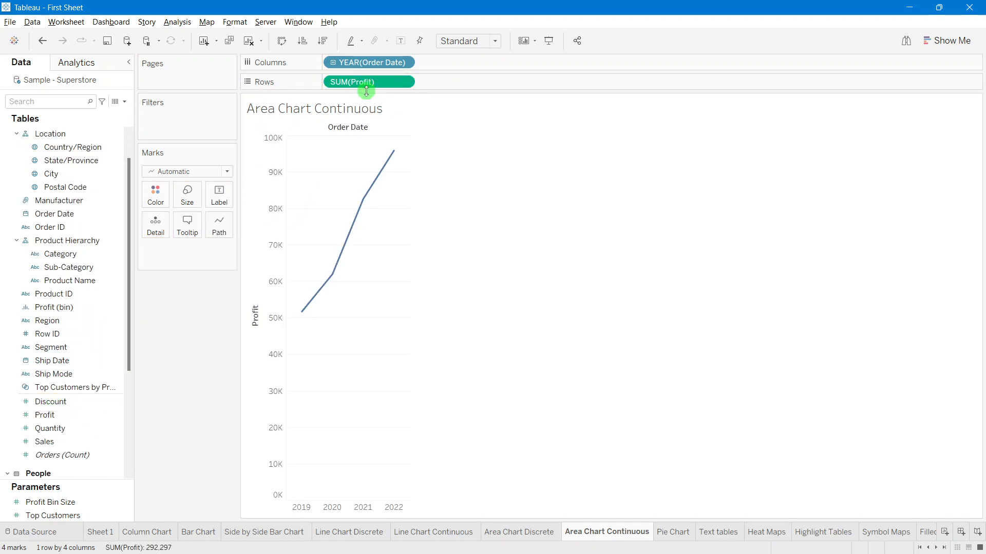
pyautogui.click(467, 41)
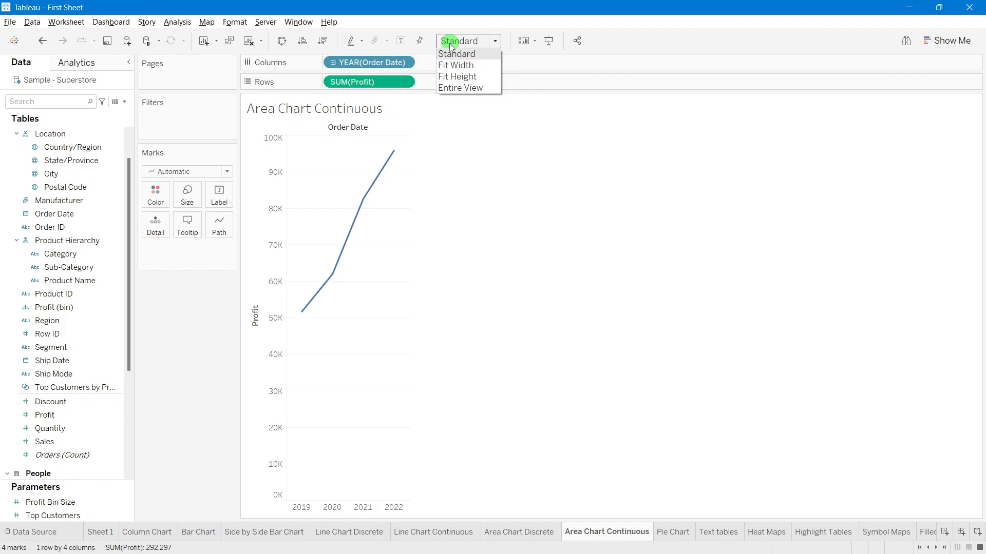
pyautogui.click(460, 87)
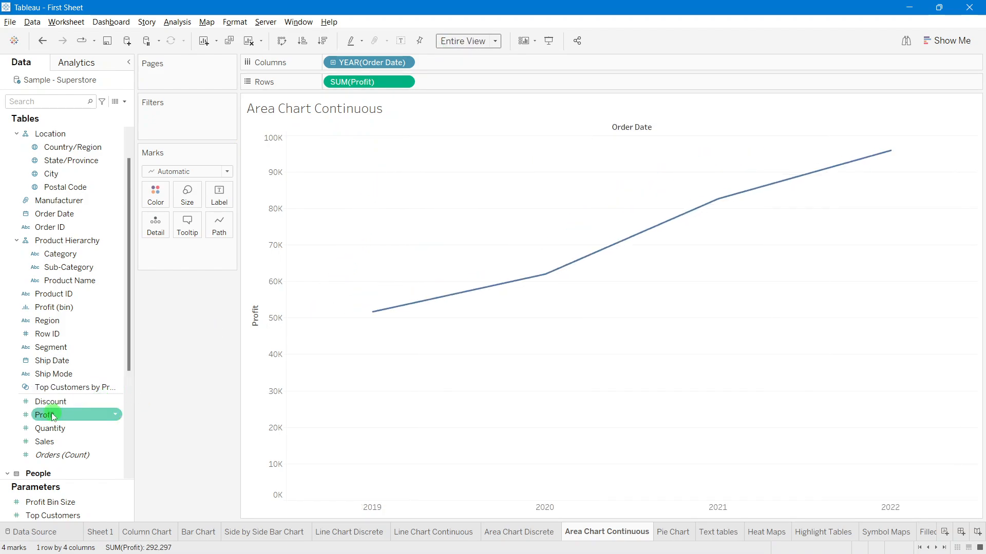
# Step: Convert Order Date to a continuous year, and drill it down through quarter to month
pyautogui.rightClick(365, 64)
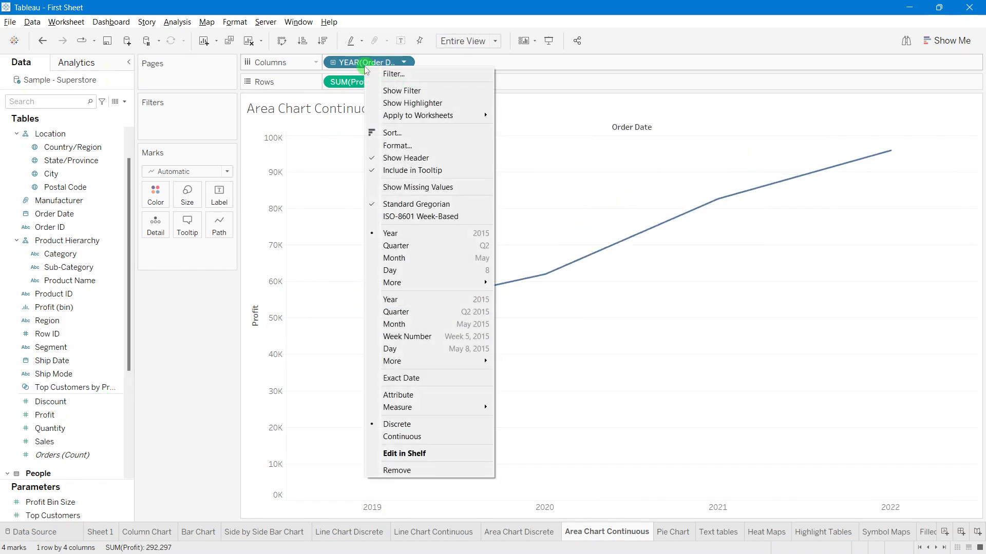
pyautogui.click(397, 299)
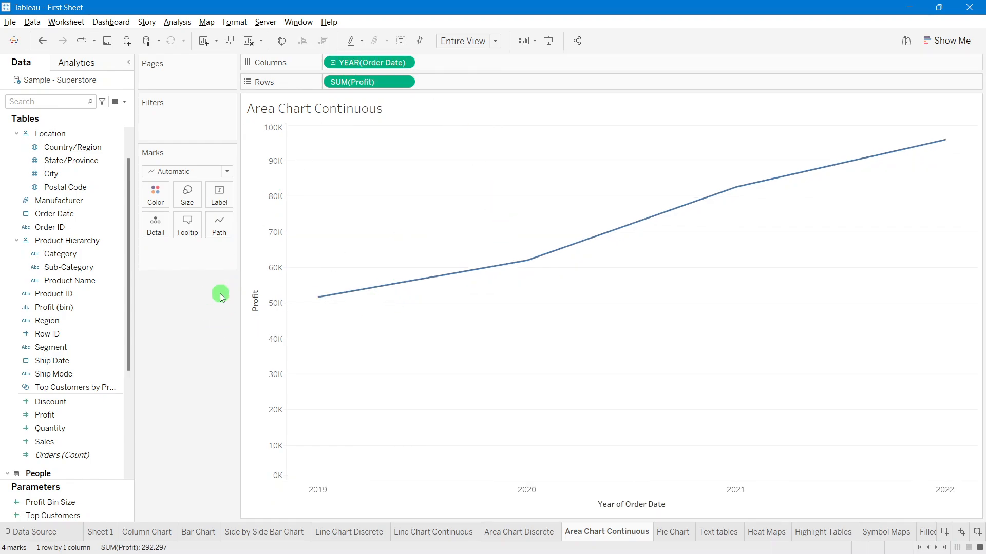
pyautogui.click(333, 62)
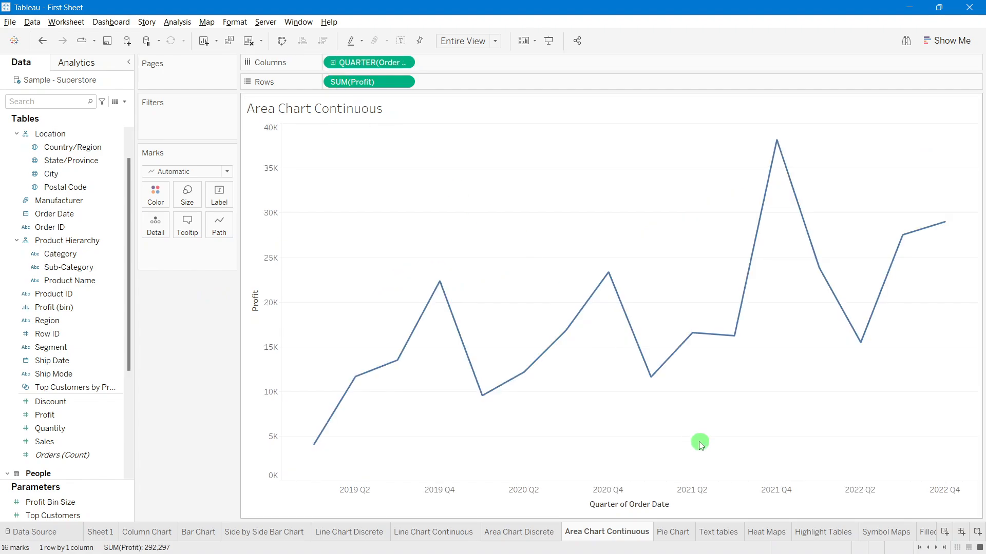
pyautogui.click(334, 63)
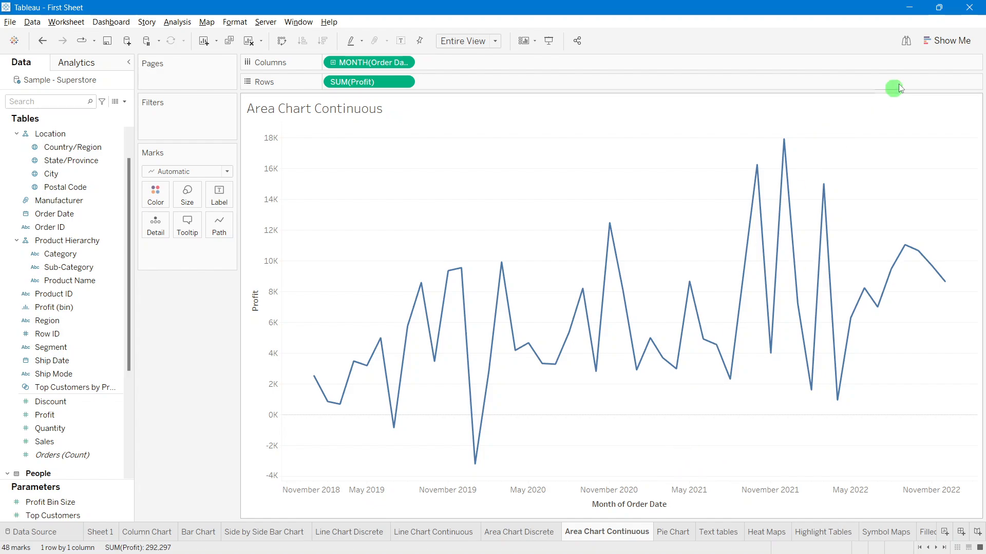
# Step: Change the mark type of the monthly Profit chart to Area and color it by Region
pyautogui.click(155, 171)
pyautogui.click(162, 226)
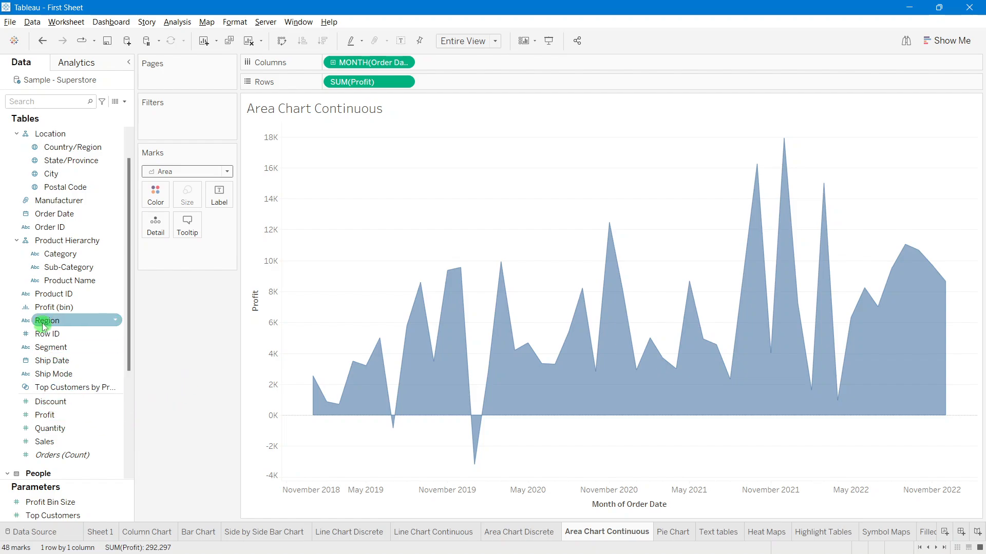
pyautogui.moveTo(43, 324); pyautogui.dragTo(155, 195)
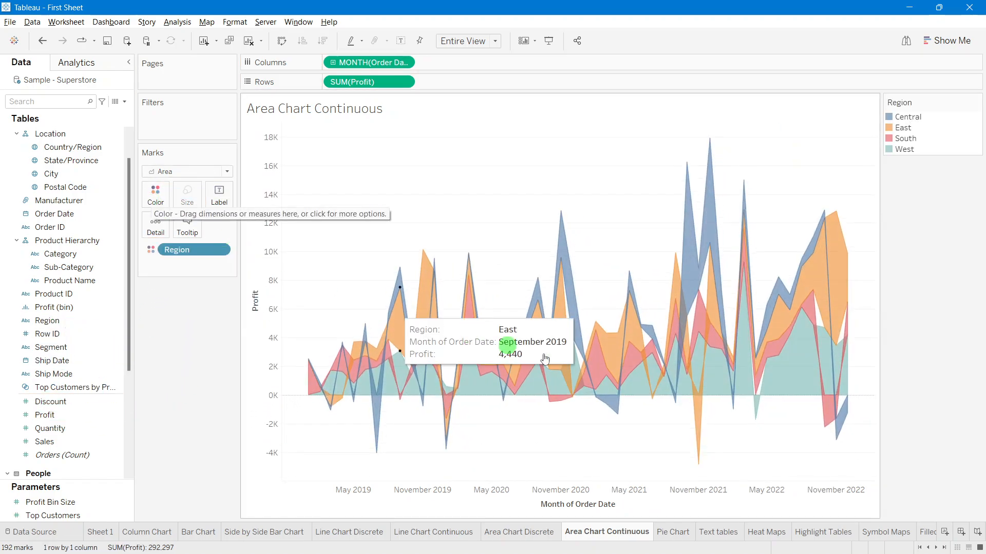